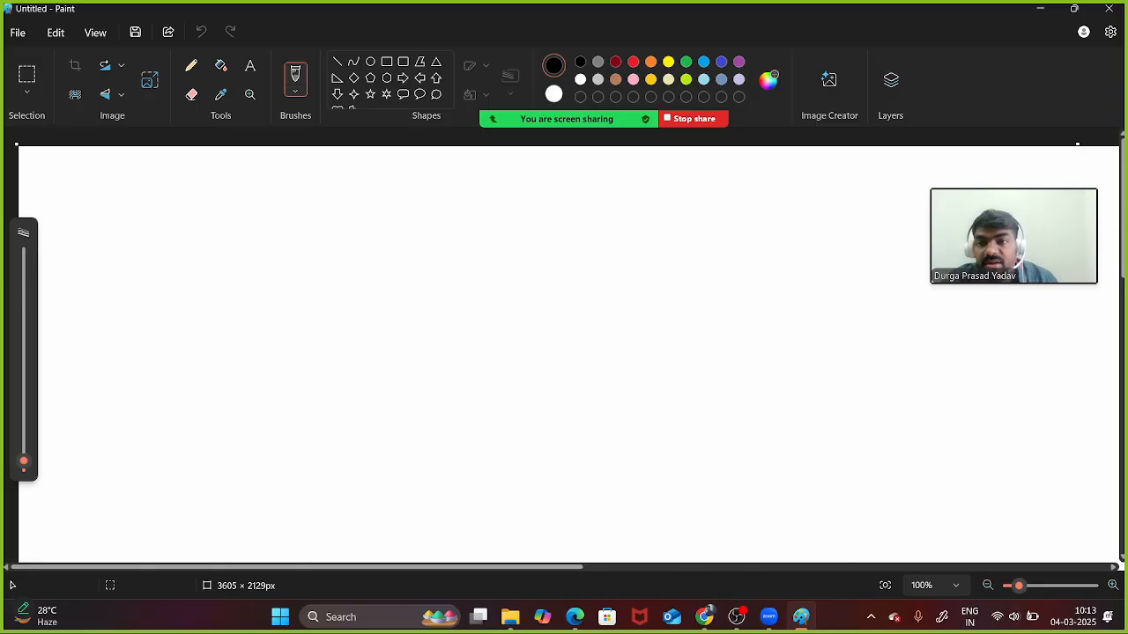
# - Hand-write 'AWS Network' near the top centre of the Paint canvas
pyautogui.hotkey('ctrl', 'v')
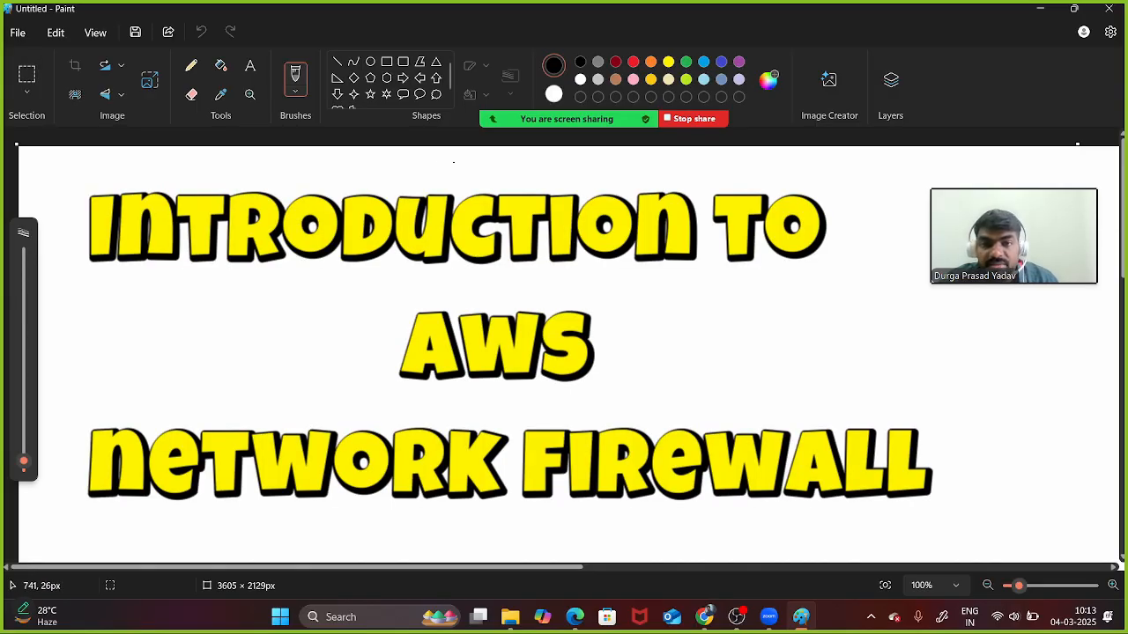
pyautogui.moveTo(455, 159)
pyautogui.mouseDown()
pyautogui.moveTo(447, 179)
pyautogui.moveTo(490, 171)
pyautogui.mouseUp()
pyautogui.moveTo(486, 162); pyautogui.dragTo(536, 170)
pyautogui.moveTo(538, 165); pyautogui.dragTo(545, 168)
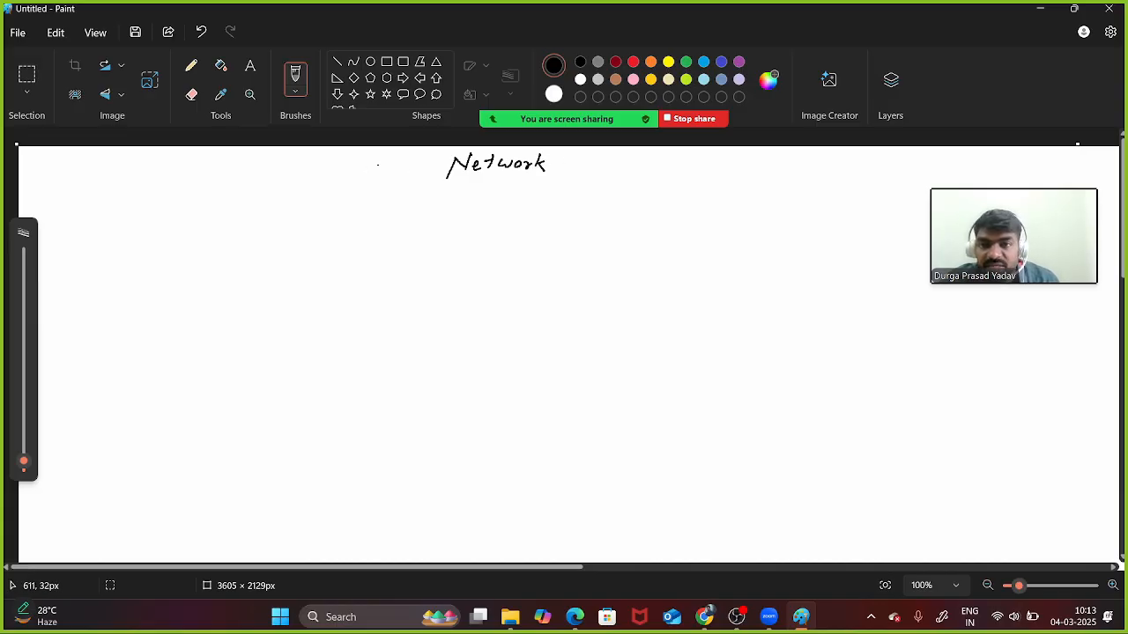
pyautogui.moveTo(371, 177); pyautogui.dragTo(419, 173)
pyautogui.click(436, 170)
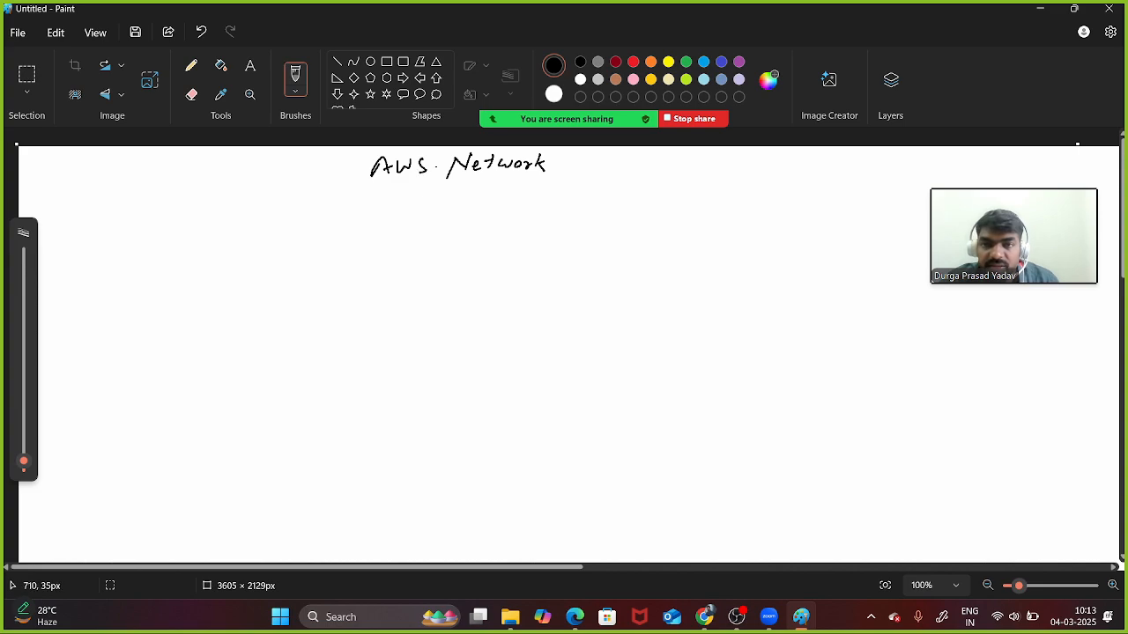
# - Add 'Firewall' to the heading and draw two underlines beneath it
pyautogui.moveTo(580, 158)
pyautogui.mouseDown()
pyautogui.moveTo(571, 176)
pyautogui.moveTo(586, 172)
pyautogui.mouseUp()
pyautogui.moveTo(593, 172); pyautogui.dragTo(634, 166)
pyautogui.moveTo(636, 175); pyautogui.dragTo(649, 175)
pyautogui.moveTo(650, 175); pyautogui.dragTo(667, 157)
pyautogui.moveTo(355, 187); pyautogui.dragTo(663, 187)
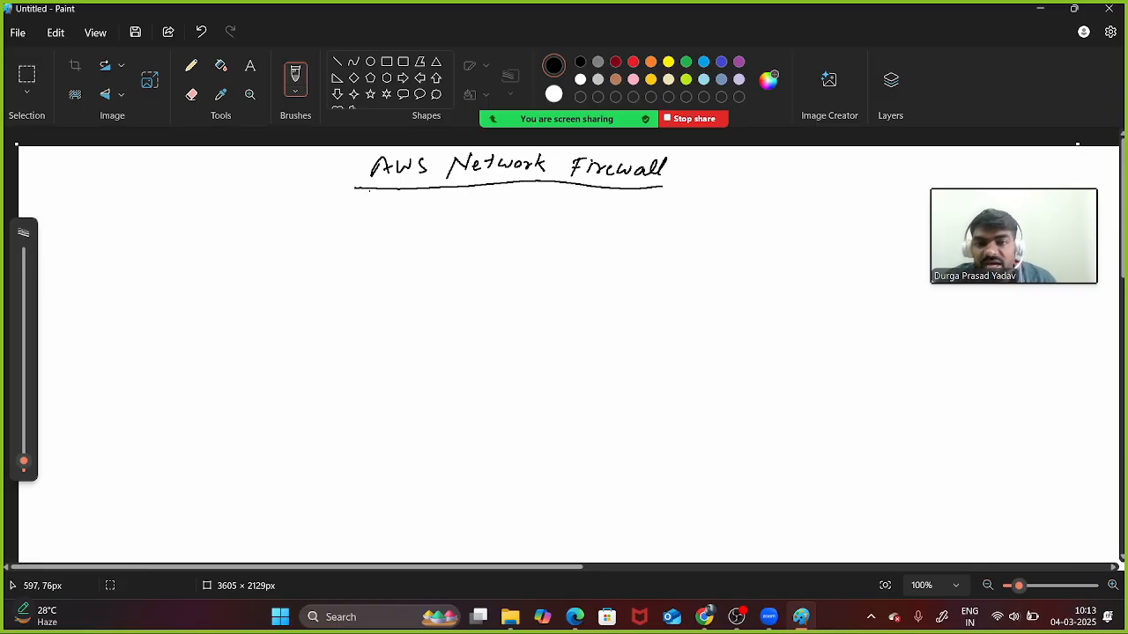
pyautogui.moveTo(357, 192); pyautogui.dragTo(643, 199)
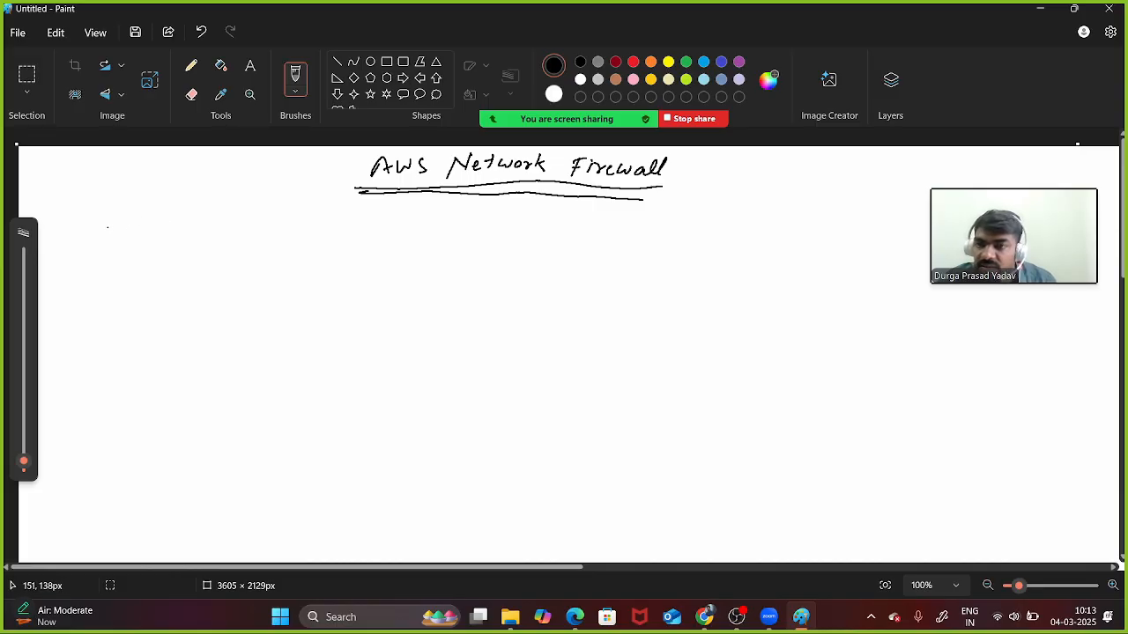
# - Hand-write 'Network protection' below the heading at left and underline it
pyautogui.moveTo(103, 238); pyautogui.dragTo(124, 221)
pyautogui.moveTo(124, 228)
pyautogui.mouseDown()
pyautogui.moveTo(211, 238)
pyautogui.moveTo(219, 226)
pyautogui.mouseUp()
pyautogui.moveTo(220, 228); pyautogui.dragTo(236, 222)
pyautogui.moveTo(240, 221); pyautogui.dragTo(254, 222)
pyautogui.moveTo(256, 226); pyautogui.dragTo(284, 230)
pyautogui.moveTo(278, 222); pyautogui.dragTo(324, 227)
pyautogui.moveTo(68, 254)
pyautogui.mouseDown()
pyautogui.moveTo(326, 251)
pyautogui.moveTo(365, 231)
pyautogui.moveTo(361, 246)
pyautogui.moveTo(421, 231)
pyautogui.moveTo(443, 253)
pyautogui.mouseUp()
pyautogui.click(342, 232)
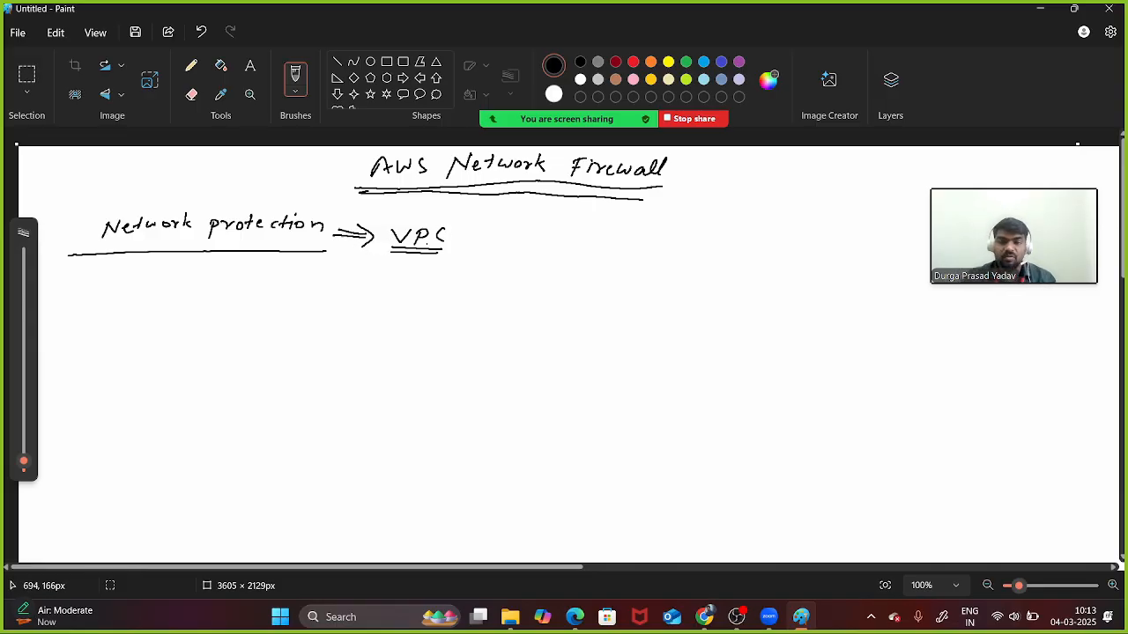
# - Sketch two 'Sub' subnet boxes enclosed in a large VPC box
pyautogui.moveTo(411, 254)
pyautogui.mouseDown()
pyautogui.moveTo(428, 271)
pyautogui.moveTo(380, 305)
pyautogui.moveTo(455, 283)
pyautogui.moveTo(390, 306)
pyautogui.moveTo(424, 324)
pyautogui.moveTo(445, 302)
pyautogui.moveTo(394, 299)
pyautogui.moveTo(429, 298)
pyautogui.moveTo(393, 321)
pyautogui.moveTo(413, 319)
pyautogui.mouseUp()
pyautogui.moveTo(416, 307); pyautogui.dragTo(423, 319)
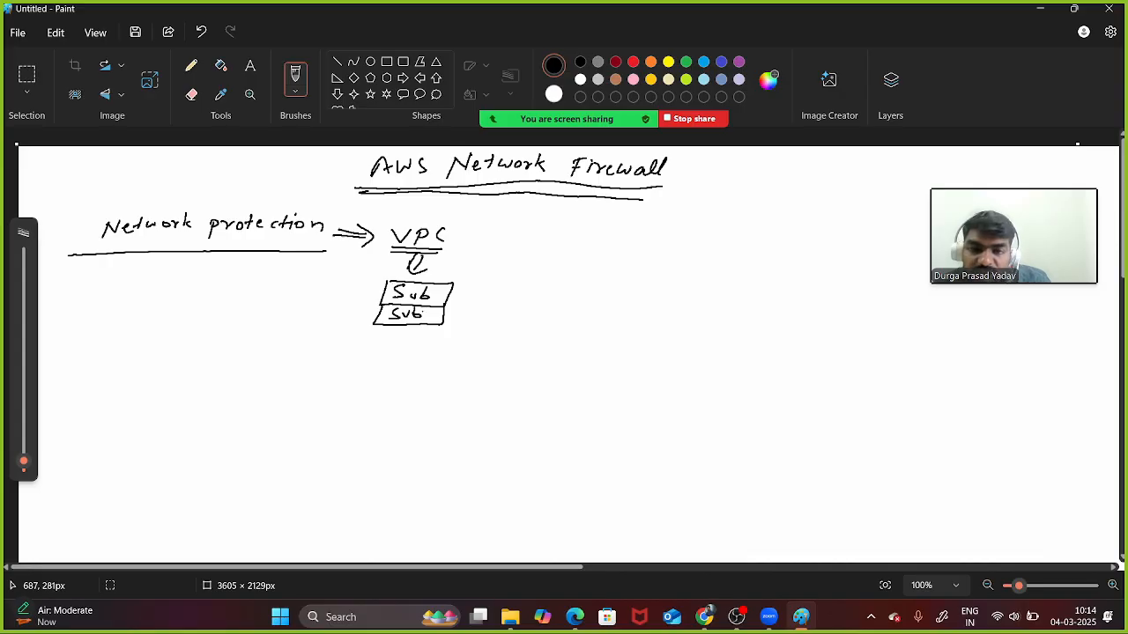
pyautogui.moveTo(437, 298); pyautogui.dragTo(449, 289)
pyautogui.moveTo(423, 314); pyautogui.dragTo(438, 309)
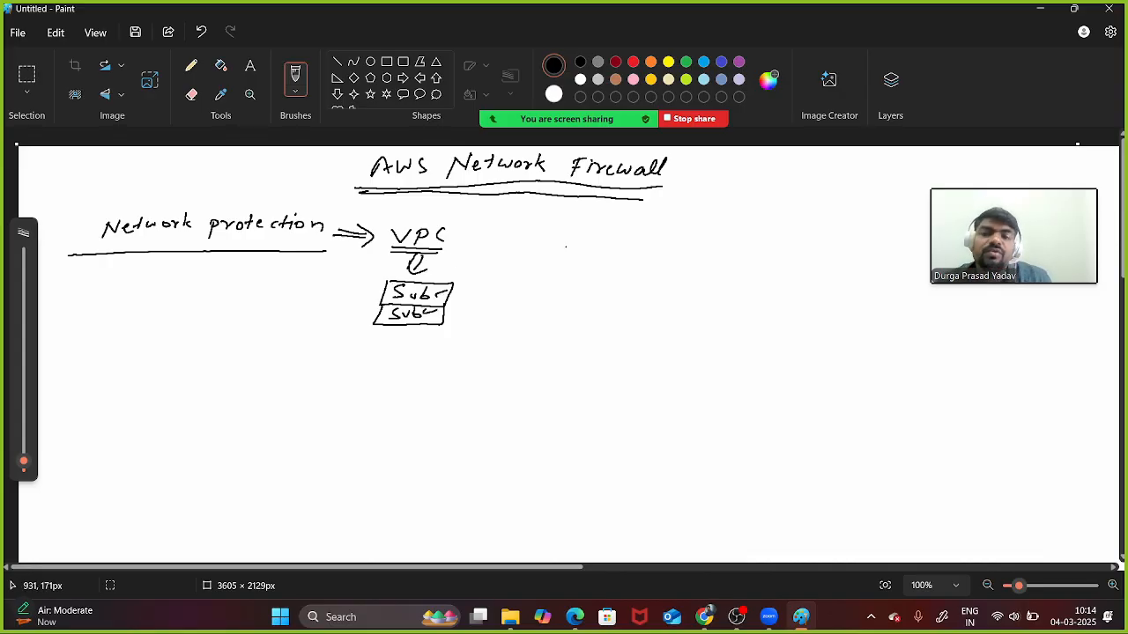
pyautogui.moveTo(462, 222)
pyautogui.mouseDown()
pyautogui.moveTo(495, 222)
pyautogui.moveTo(467, 350)
pyautogui.moveTo(343, 353)
pyautogui.moveTo(372, 225)
pyautogui.moveTo(471, 223)
pyautogui.moveTo(527, 248)
pyautogui.moveTo(531, 199)
pyautogui.moveTo(545, 209)
pyautogui.mouseUp()
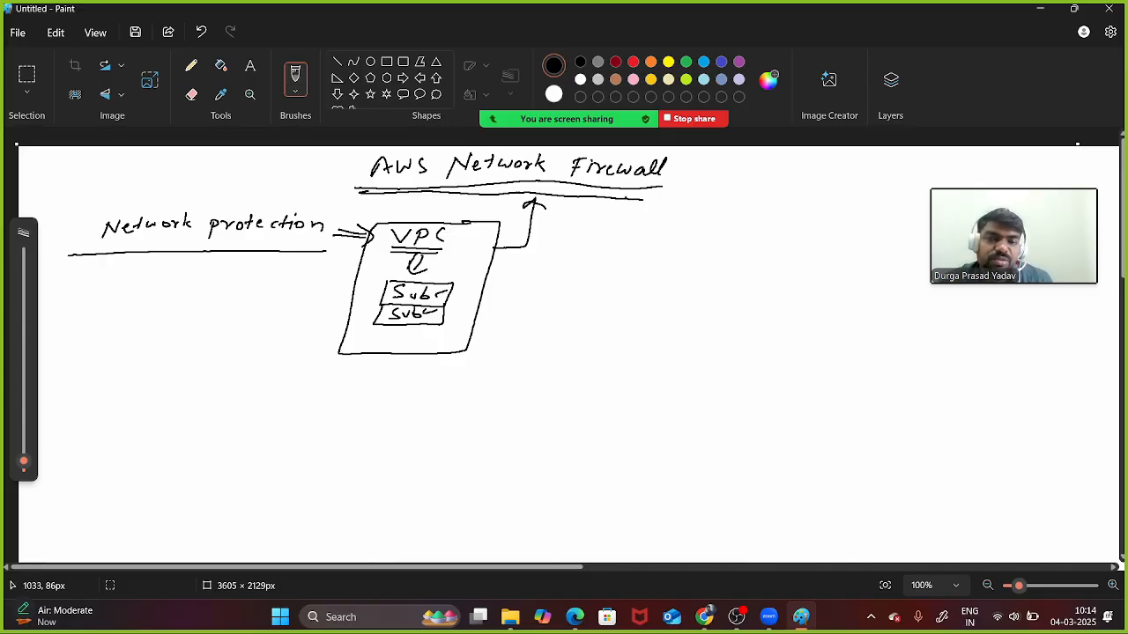
# - Branch the heading to circled 1 'Statefull' and circled 2 'Stateless', underlining both labels
pyautogui.moveTo(625, 197)
pyautogui.mouseDown()
pyautogui.moveTo(680, 249)
pyautogui.moveTo(681, 236)
pyautogui.moveTo(744, 251)
pyautogui.mouseUp()
pyautogui.moveTo(736, 241)
pyautogui.mouseDown()
pyautogui.moveTo(813, 243)
pyautogui.moveTo(793, 268)
pyautogui.moveTo(847, 261)
pyautogui.mouseUp()
pyautogui.moveTo(615, 230); pyautogui.dragTo(682, 303)
pyautogui.moveTo(685, 286); pyautogui.dragTo(721, 312)
pyautogui.moveTo(745, 292)
pyautogui.mouseDown()
pyautogui.moveTo(743, 314)
pyautogui.moveTo(777, 313)
pyautogui.mouseUp()
pyautogui.moveTo(772, 307)
pyautogui.mouseDown()
pyautogui.moveTo(797, 309)
pyautogui.moveTo(788, 340)
pyautogui.mouseUp()
pyautogui.moveTo(805, 312); pyautogui.dragTo(833, 309)
pyautogui.moveTo(847, 295)
pyautogui.mouseDown()
pyautogui.moveTo(849, 326)
pyautogui.moveTo(852, 310)
pyautogui.moveTo(804, 323)
pyautogui.moveTo(895, 333)
pyautogui.mouseUp()
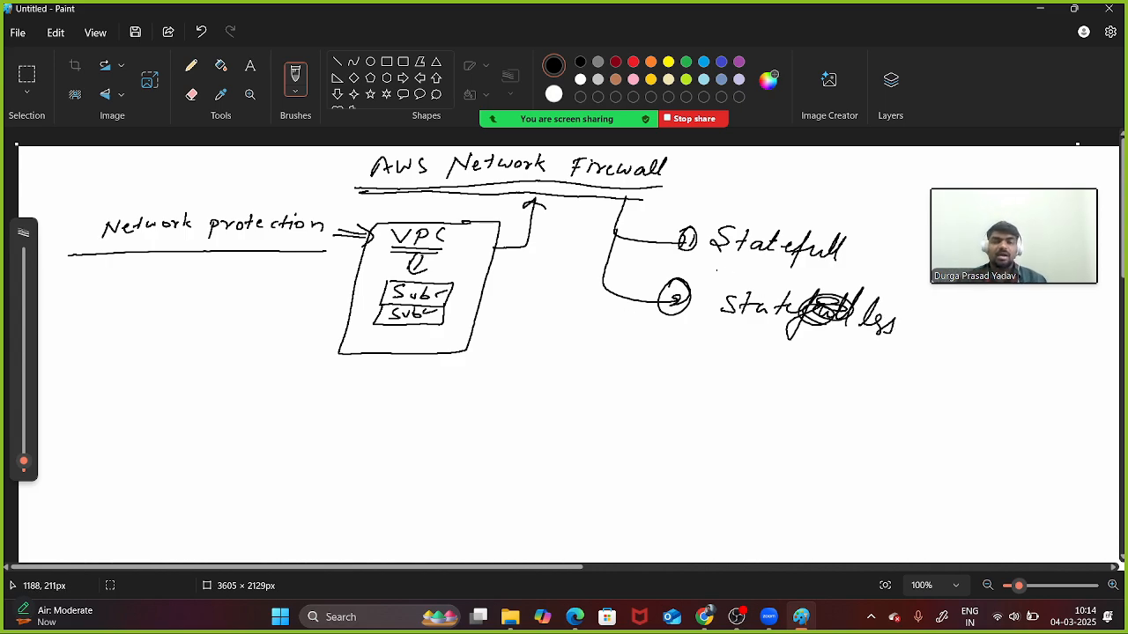
pyautogui.moveTo(720, 259); pyautogui.dragTo(796, 264)
pyautogui.moveTo(717, 340); pyautogui.dragTo(823, 353)
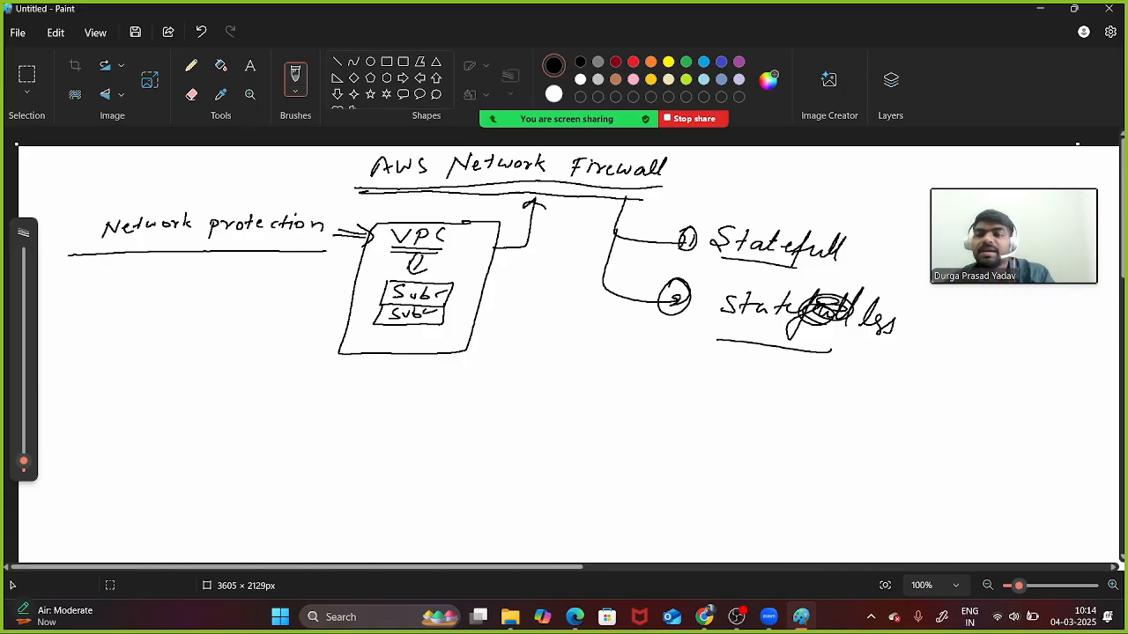
# - Start a new blank Paint canvas, discarding the diagram without saving
pyautogui.click(17, 33)
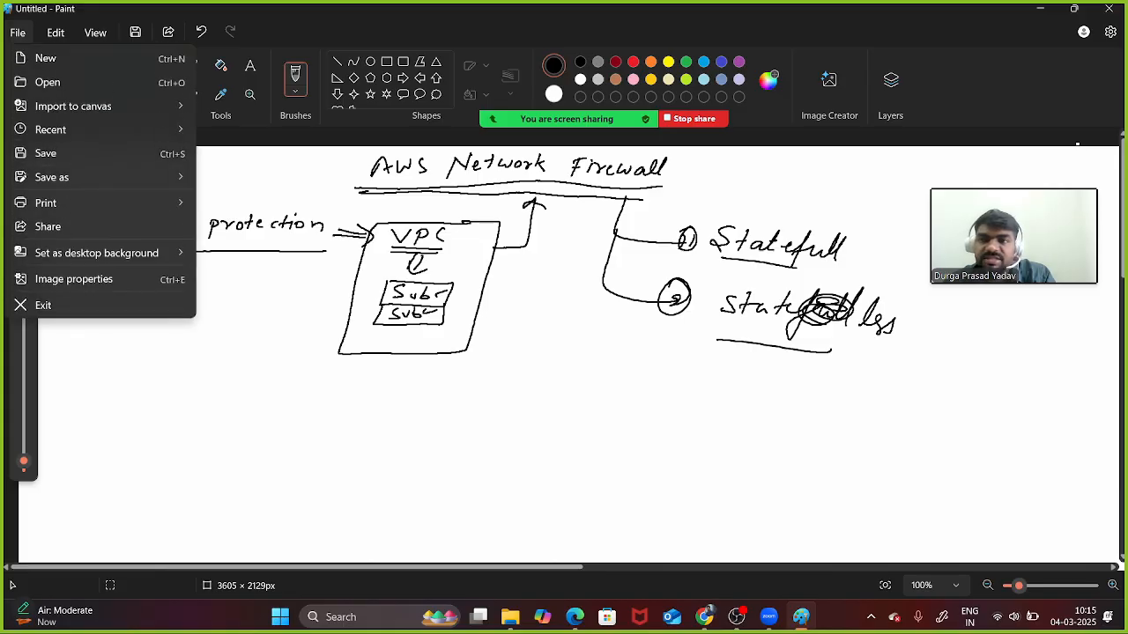
pyautogui.click(46, 59)
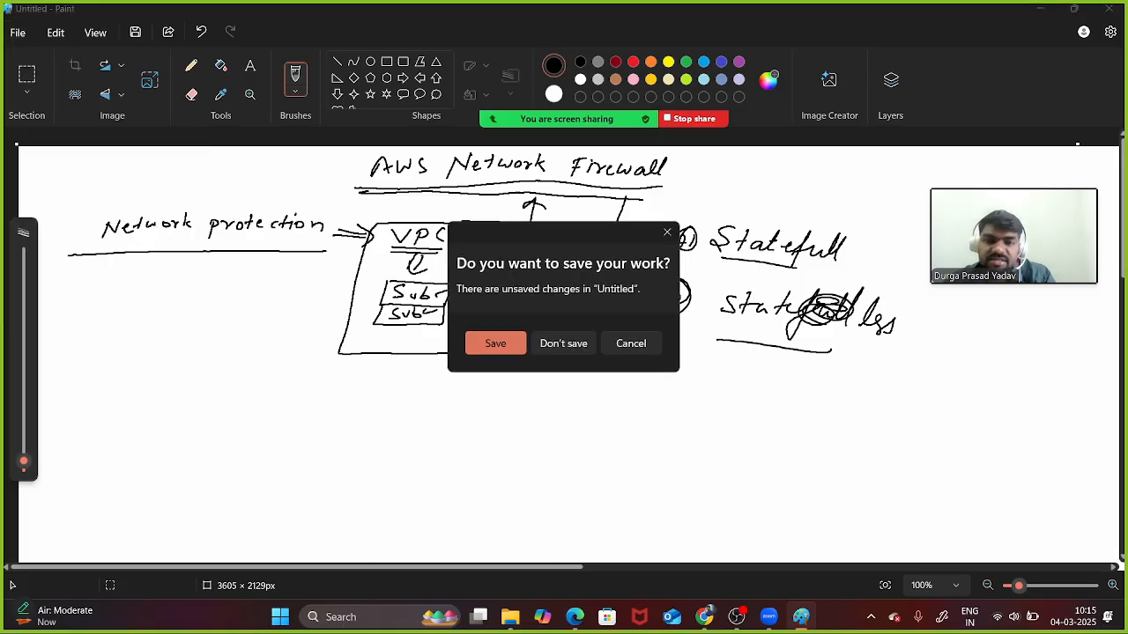
pyautogui.click(563, 341)
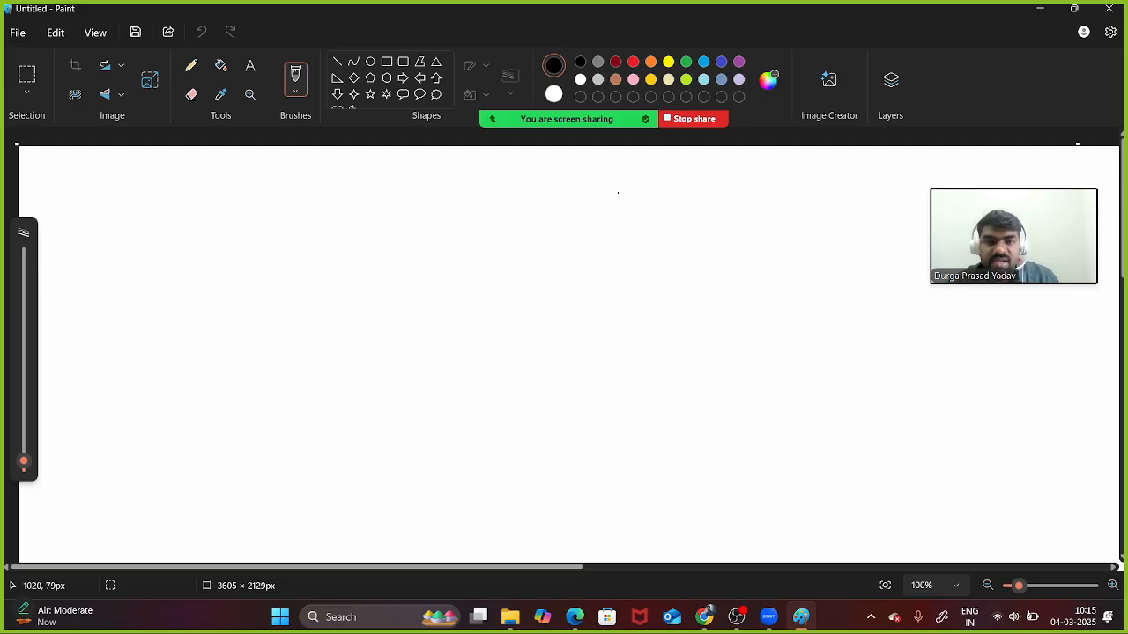
# - Sketch an 'inside' box linked through a circled 'NF' to a circled 'internet'
pyautogui.moveTo(623, 180)
pyautogui.mouseDown()
pyautogui.moveTo(648, 177)
pyautogui.moveTo(621, 182)
pyautogui.mouseUp()
pyautogui.moveTo(625, 215)
pyautogui.mouseDown()
pyautogui.moveTo(620, 226)
pyautogui.moveTo(720, 224)
pyautogui.mouseUp()
pyautogui.moveTo(729, 212); pyautogui.dragTo(729, 228)
pyautogui.moveTo(721, 219); pyautogui.dragTo(738, 217)
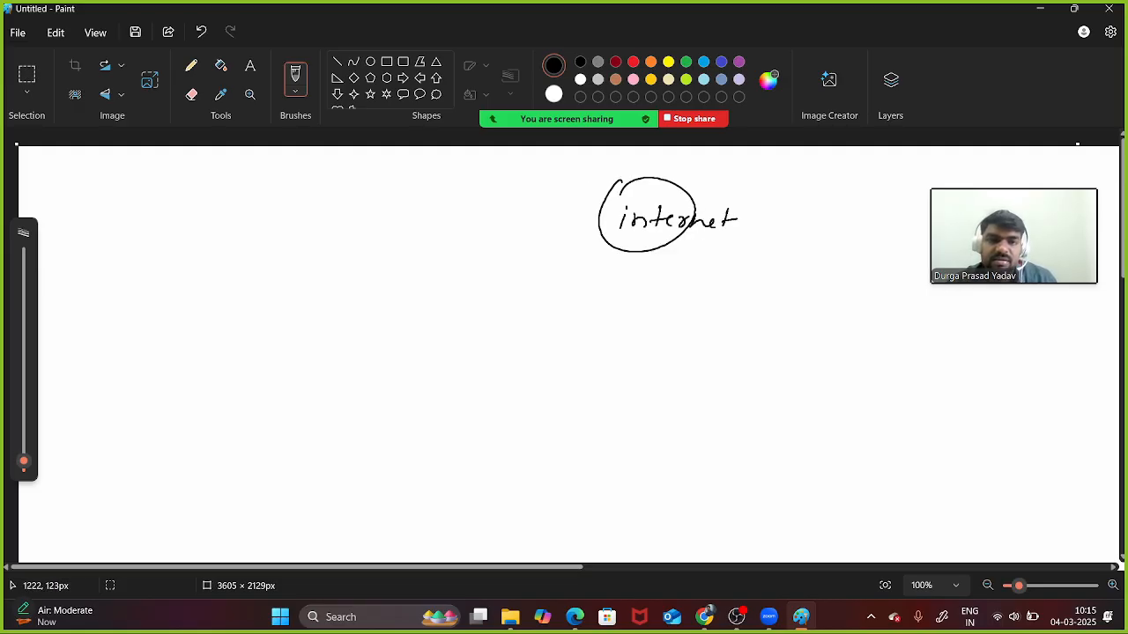
pyautogui.moveTo(175, 187)
pyautogui.mouseDown()
pyautogui.moveTo(148, 186)
pyautogui.moveTo(131, 273)
pyautogui.moveTo(236, 186)
pyautogui.moveTo(160, 186)
pyautogui.moveTo(155, 236)
pyautogui.mouseUp()
pyautogui.moveTo(166, 218); pyautogui.dragTo(323, 232)
pyautogui.moveTo(597, 230)
pyautogui.mouseDown()
pyautogui.moveTo(356, 209)
pyautogui.moveTo(374, 210)
pyautogui.moveTo(376, 230)
pyautogui.mouseUp()
pyautogui.click(382, 209)
pyautogui.moveTo(381, 208)
pyautogui.mouseDown()
pyautogui.moveTo(399, 203)
pyautogui.moveTo(379, 183)
pyautogui.moveTo(398, 216)
pyautogui.mouseUp()
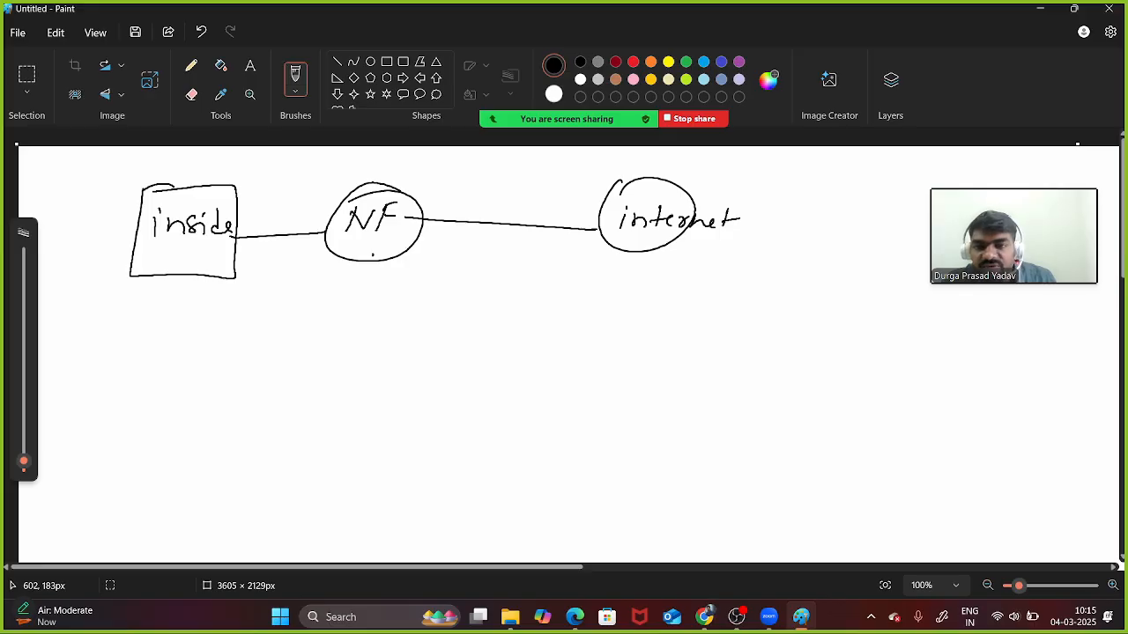
# - Draw an arrow down from NF to the note 'Maintaining a table'
pyautogui.moveTo(373, 254)
pyautogui.mouseDown()
pyautogui.moveTo(357, 282)
pyautogui.moveTo(382, 271)
pyautogui.mouseUp()
pyautogui.moveTo(317, 311)
pyautogui.mouseDown()
pyautogui.moveTo(316, 335)
pyautogui.moveTo(386, 335)
pyautogui.mouseUp()
pyautogui.moveTo(379, 324)
pyautogui.mouseDown()
pyautogui.moveTo(449, 333)
pyautogui.moveTo(450, 353)
pyautogui.moveTo(479, 335)
pyautogui.mouseUp()
pyautogui.moveTo(490, 323); pyautogui.dragTo(503, 338)
pyautogui.moveTo(513, 323); pyautogui.dragTo(520, 340)
# - Draw a three-column table with a header row beneath 'Maintaining a table'
pyautogui.moveTo(525, 319); pyautogui.dragTo(533, 338)
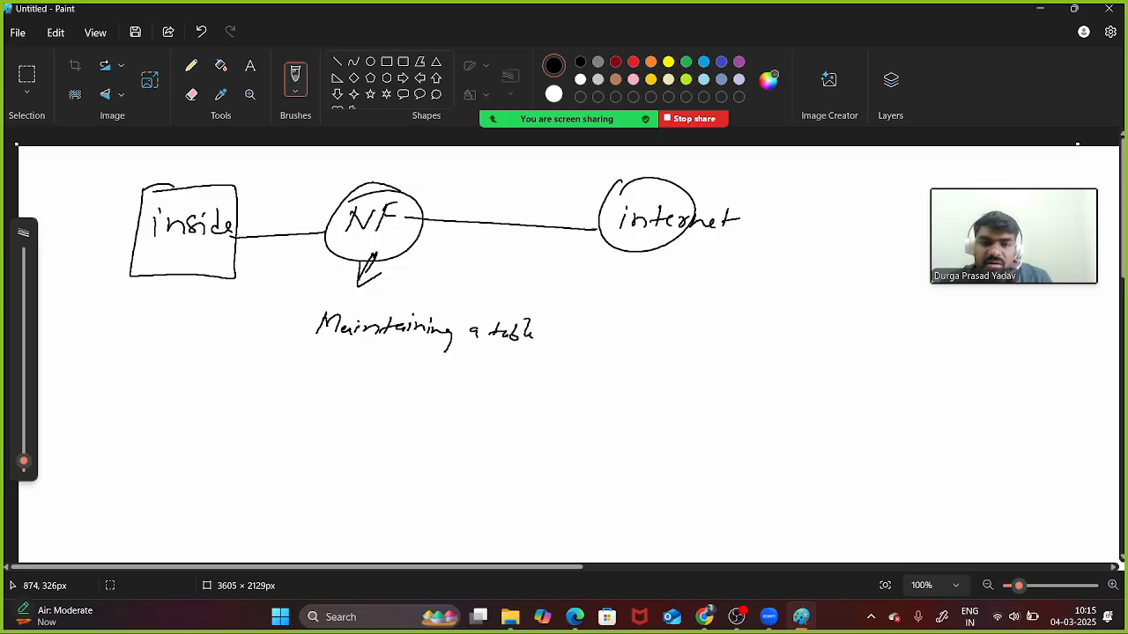
pyautogui.moveTo(323, 375)
pyautogui.mouseDown()
pyautogui.moveTo(288, 474)
pyautogui.moveTo(499, 389)
pyautogui.mouseUp()
pyautogui.moveTo(533, 390)
pyautogui.mouseDown()
pyautogui.moveTo(516, 479)
pyautogui.moveTo(279, 474)
pyautogui.mouseUp()
pyautogui.moveTo(494, 389); pyautogui.dragTo(540, 394)
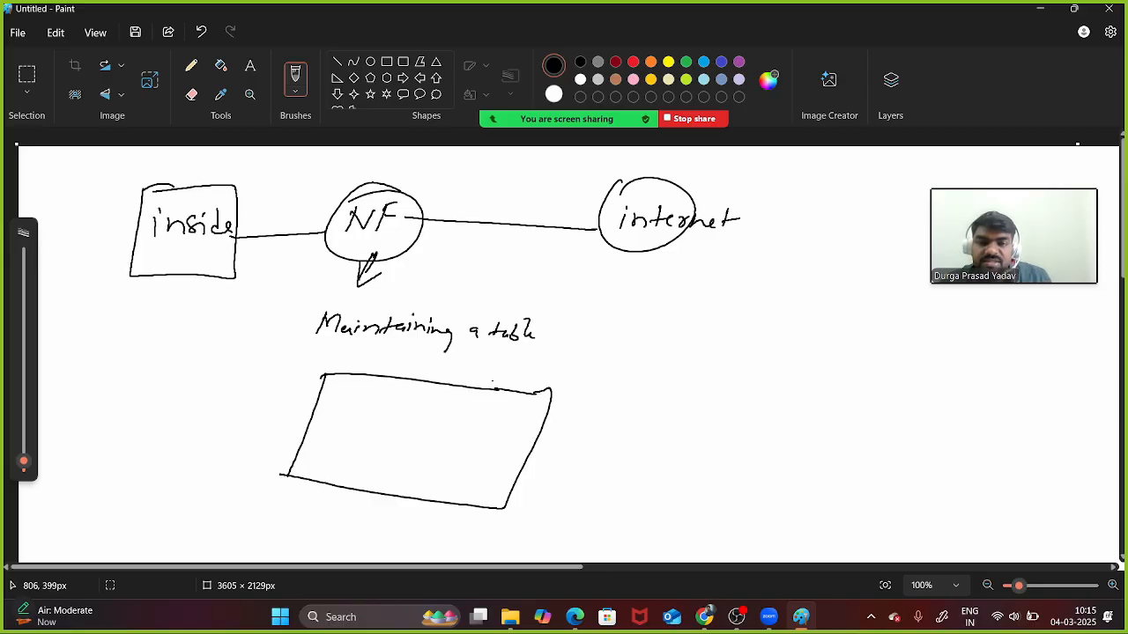
pyautogui.moveTo(407, 381); pyautogui.dragTo(343, 490)
pyautogui.moveTo(483, 387); pyautogui.dragTo(410, 500)
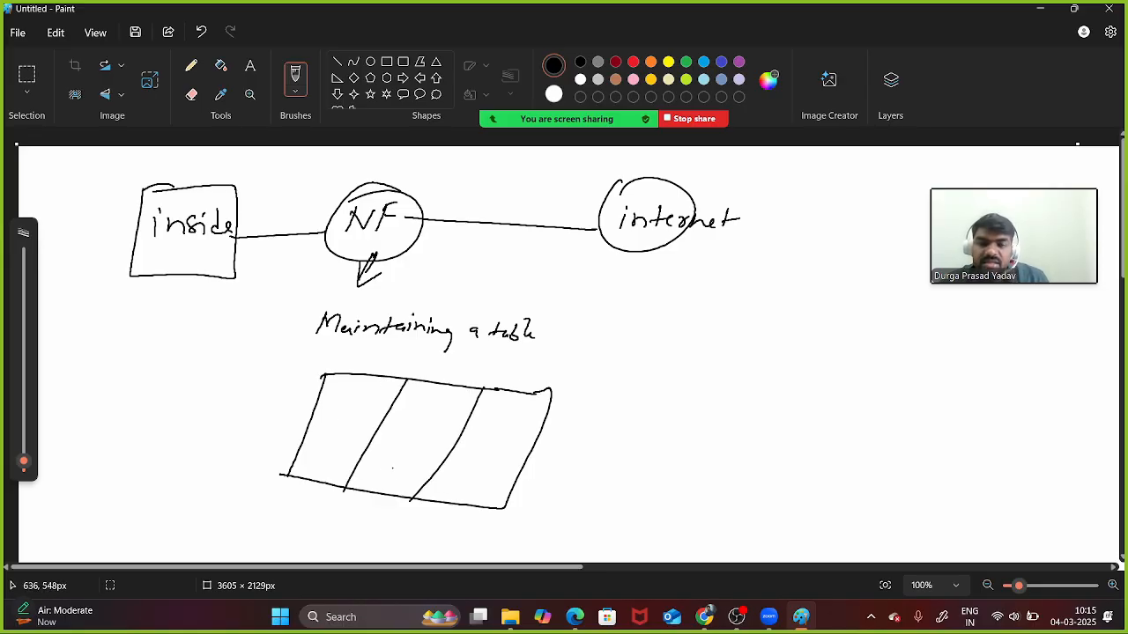
pyautogui.moveTo(314, 389); pyautogui.dragTo(534, 433)
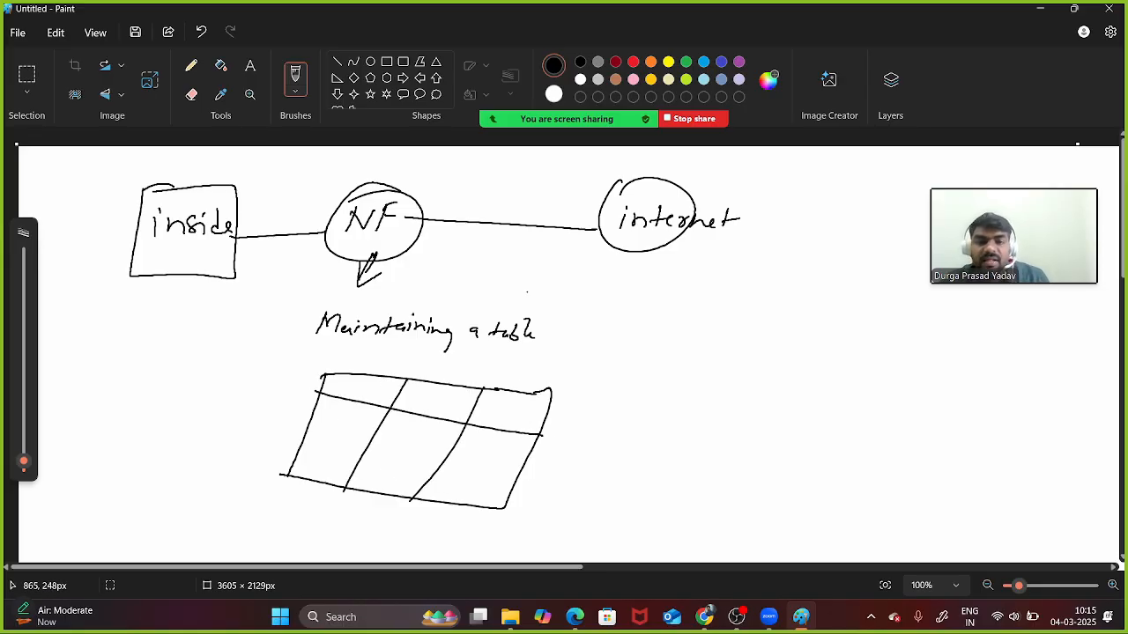
# - Add a return arc to NF, column headers S, D, type, and '8.8.8.8' under internet
pyautogui.moveTo(599, 203)
pyautogui.mouseDown()
pyautogui.moveTo(454, 175)
pyautogui.moveTo(239, 195)
pyautogui.moveTo(231, 210)
pyautogui.mouseUp()
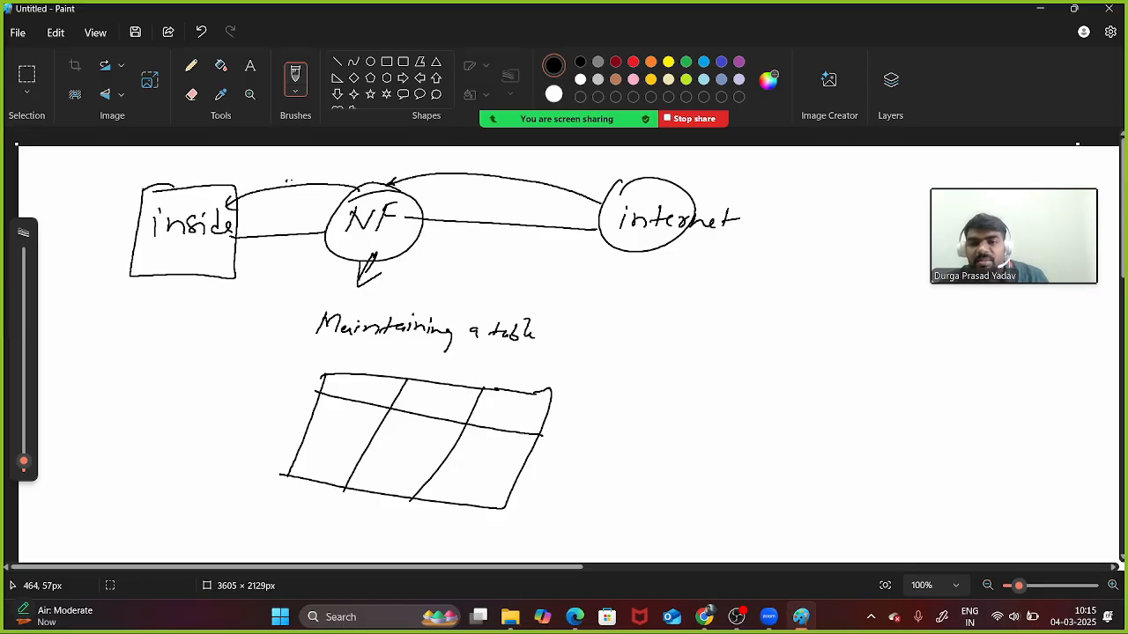
pyautogui.moveTo(416, 172); pyautogui.dragTo(400, 194)
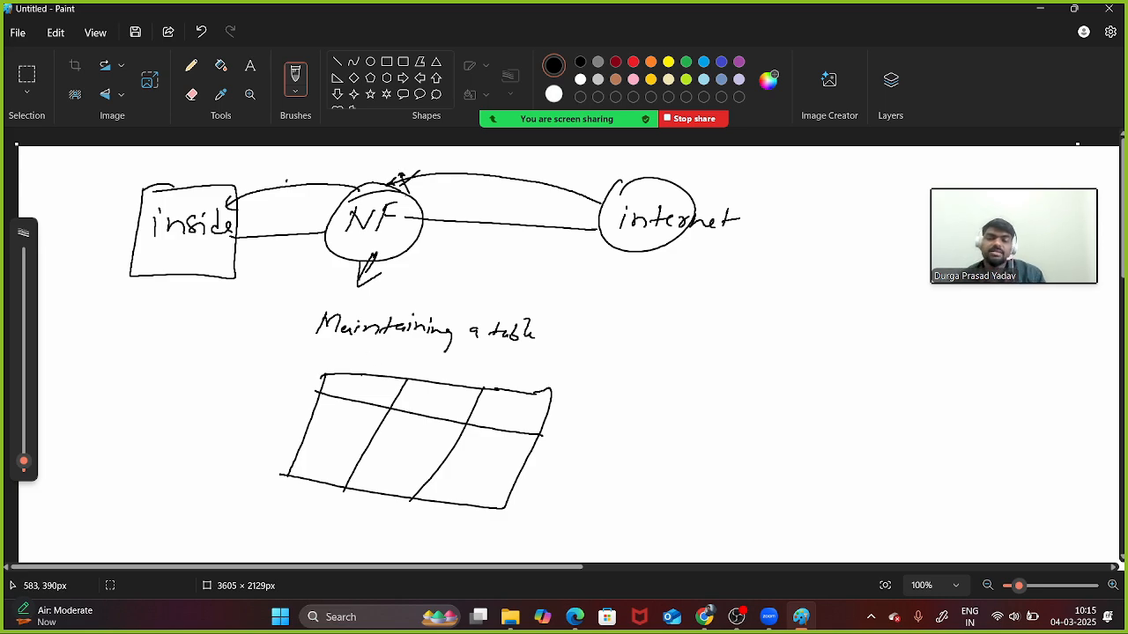
pyautogui.moveTo(370, 378); pyautogui.dragTo(353, 393)
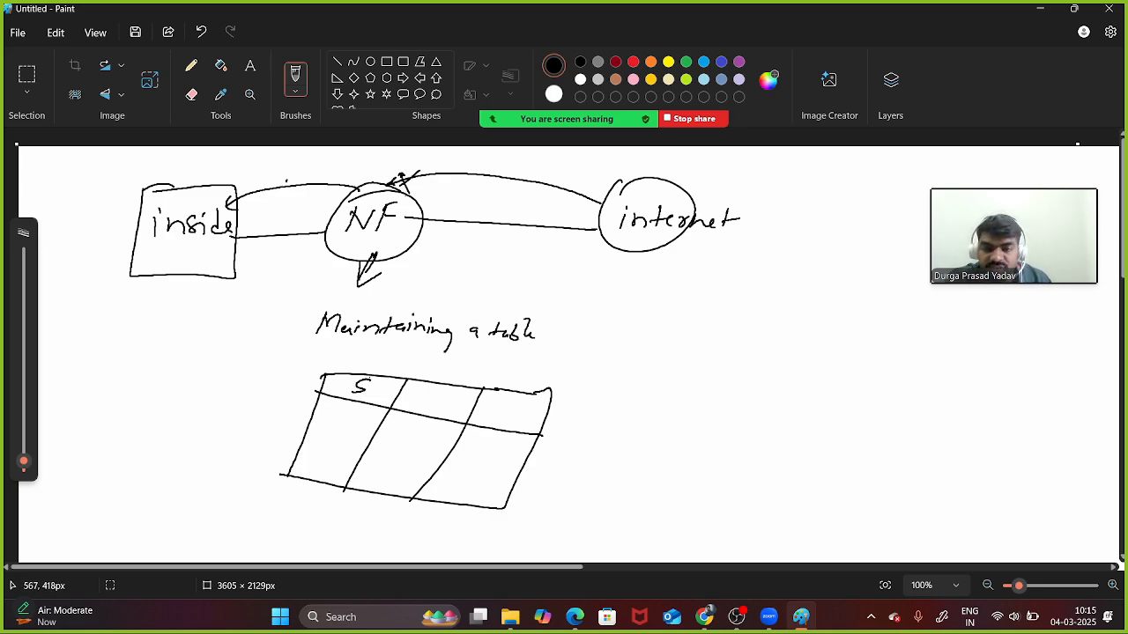
pyautogui.moveTo(430, 388); pyautogui.dragTo(430, 401)
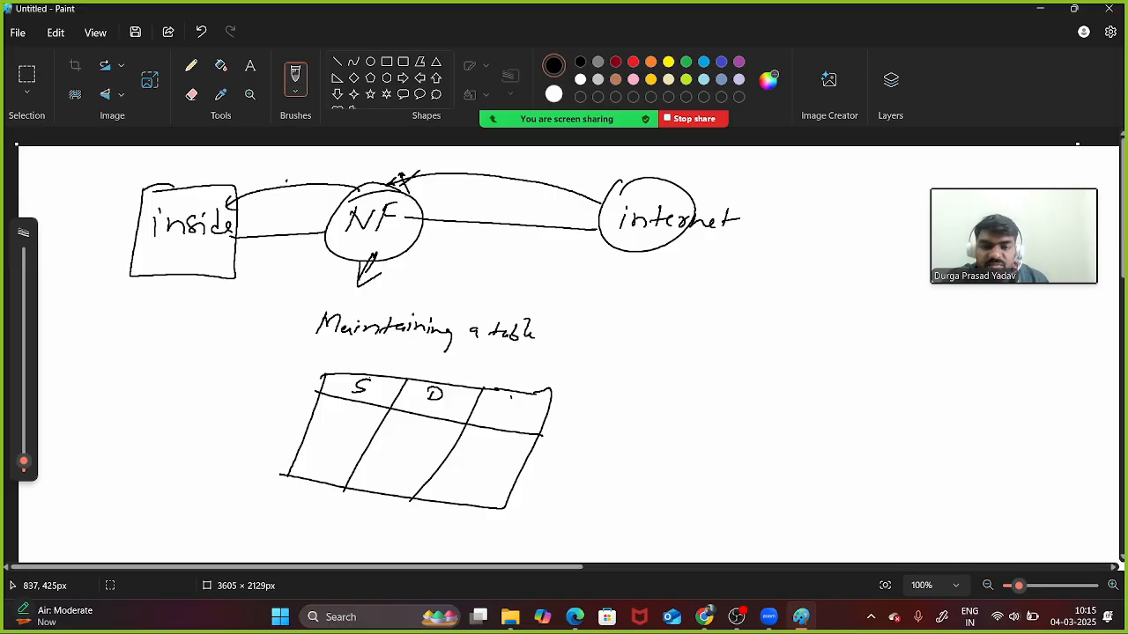
pyautogui.moveTo(511, 396)
pyautogui.mouseDown()
pyautogui.moveTo(527, 421)
pyautogui.moveTo(541, 411)
pyautogui.mouseUp()
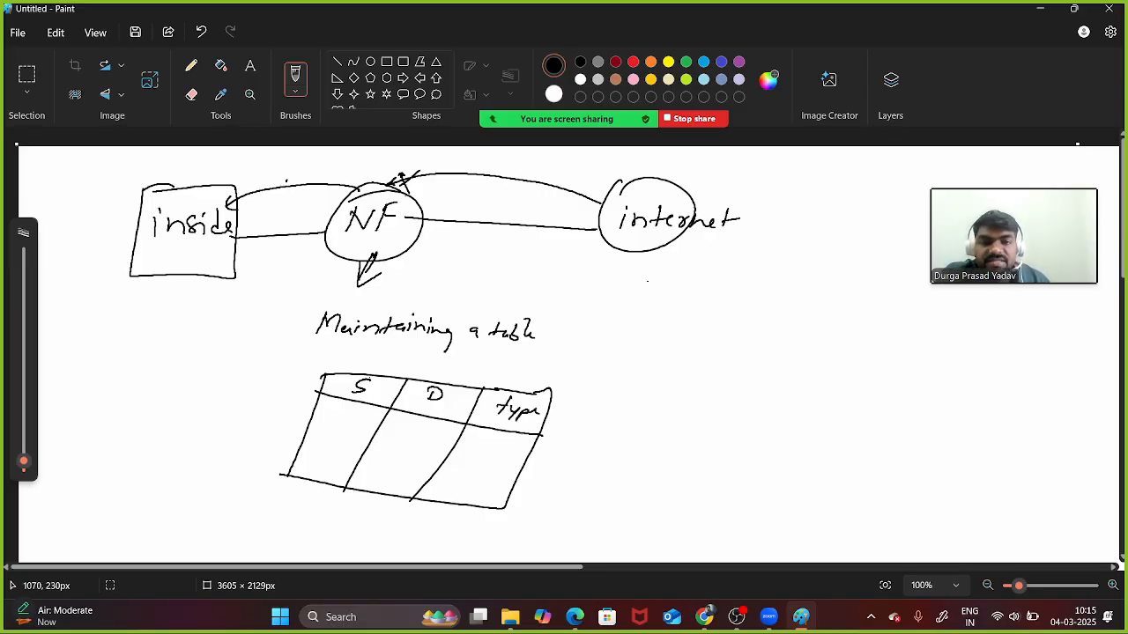
pyautogui.moveTo(641, 278)
pyautogui.mouseDown()
pyautogui.moveTo(646, 267)
pyautogui.moveTo(701, 270)
pyautogui.moveTo(728, 293)
pyautogui.moveTo(740, 286)
pyautogui.mouseUp()
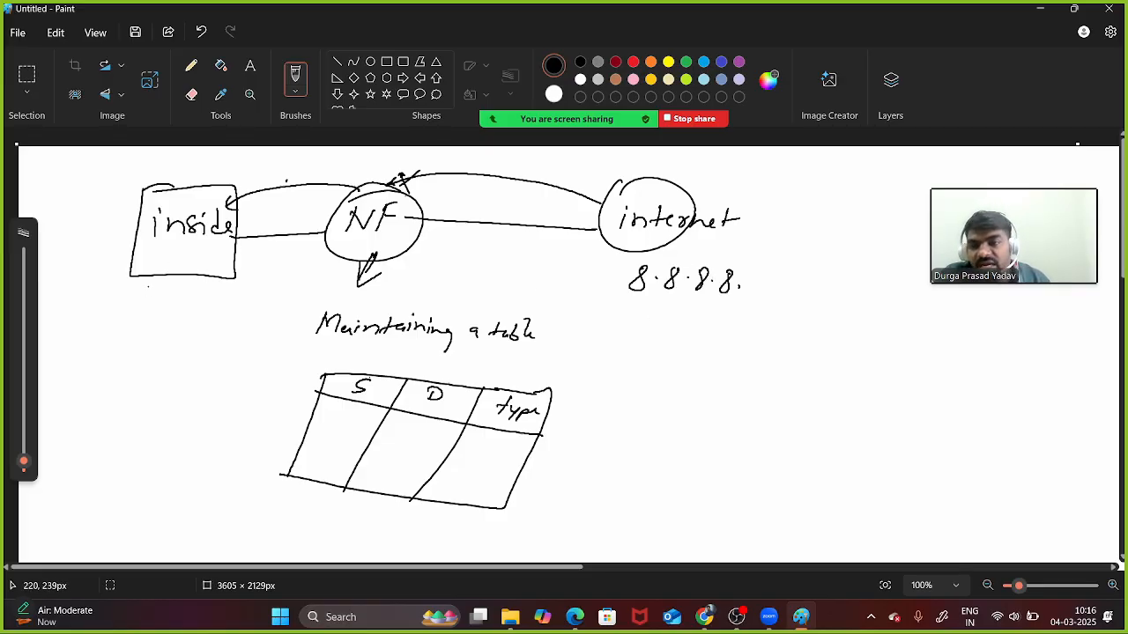
# - Label the inside box 2.2.2.2 and draw P1 arrows from inside through NF to internet
pyautogui.moveTo(141, 287)
pyautogui.mouseDown()
pyautogui.moveTo(156, 307)
pyautogui.moveTo(231, 305)
pyautogui.mouseUp()
pyautogui.click(165, 300)
pyautogui.click(193, 300)
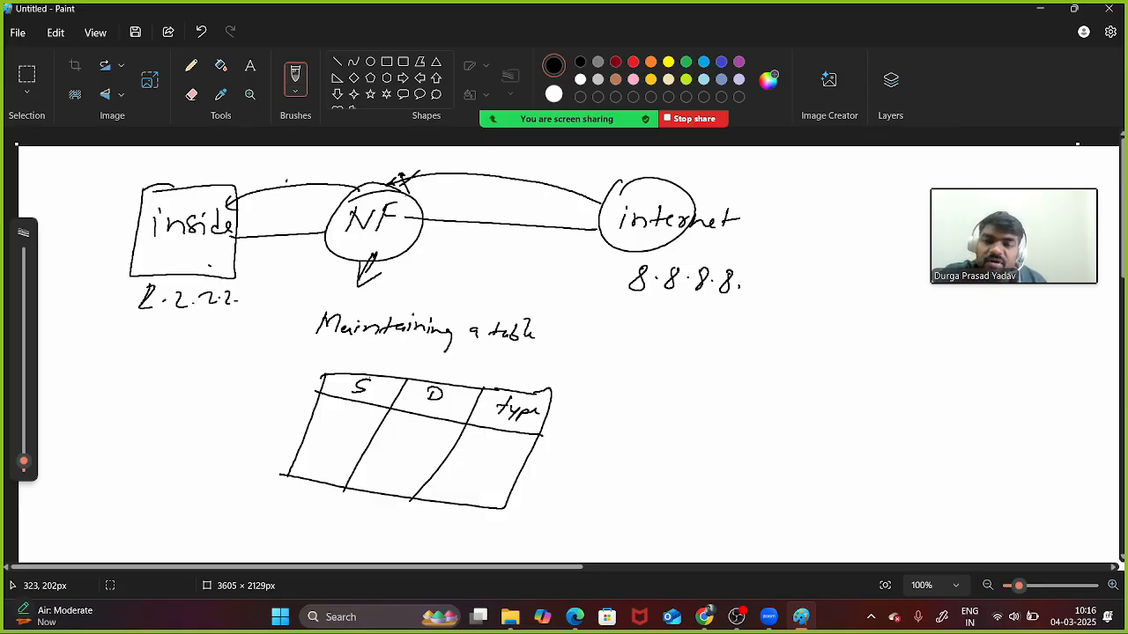
pyautogui.moveTo(209, 264)
pyautogui.mouseDown()
pyautogui.moveTo(371, 263)
pyautogui.moveTo(363, 282)
pyautogui.mouseUp()
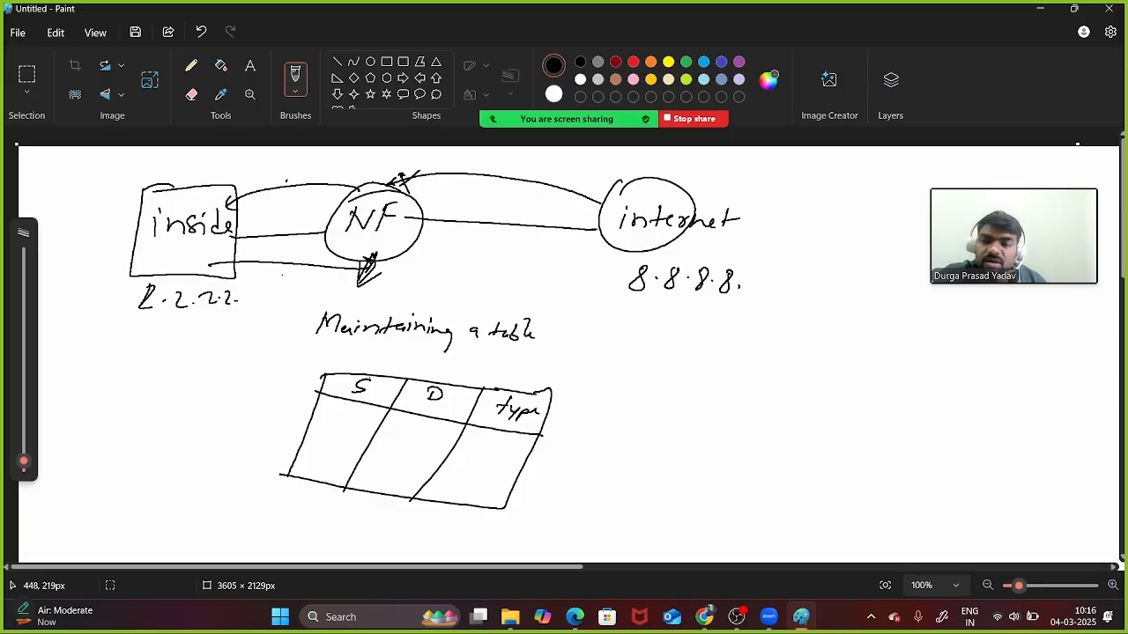
pyautogui.moveTo(276, 269)
pyautogui.mouseDown()
pyautogui.moveTo(275, 288)
pyautogui.moveTo(283, 279)
pyautogui.mouseUp()
pyautogui.moveTo(294, 280); pyautogui.dragTo(291, 288)
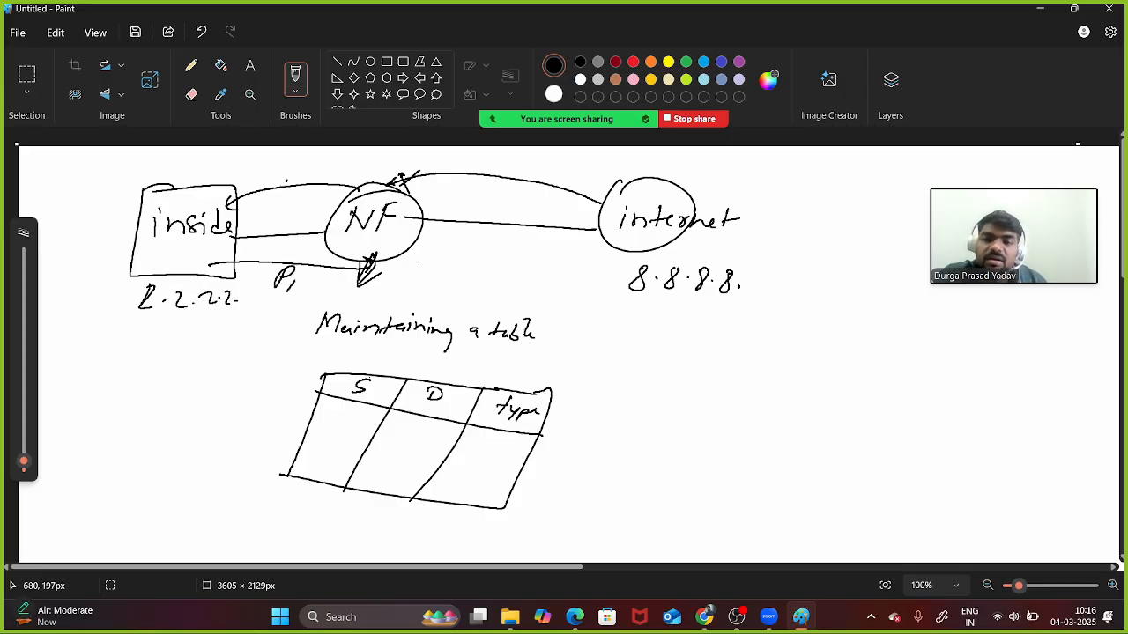
pyautogui.moveTo(401, 261)
pyautogui.mouseDown()
pyautogui.moveTo(588, 254)
pyautogui.moveTo(580, 261)
pyautogui.mouseUp()
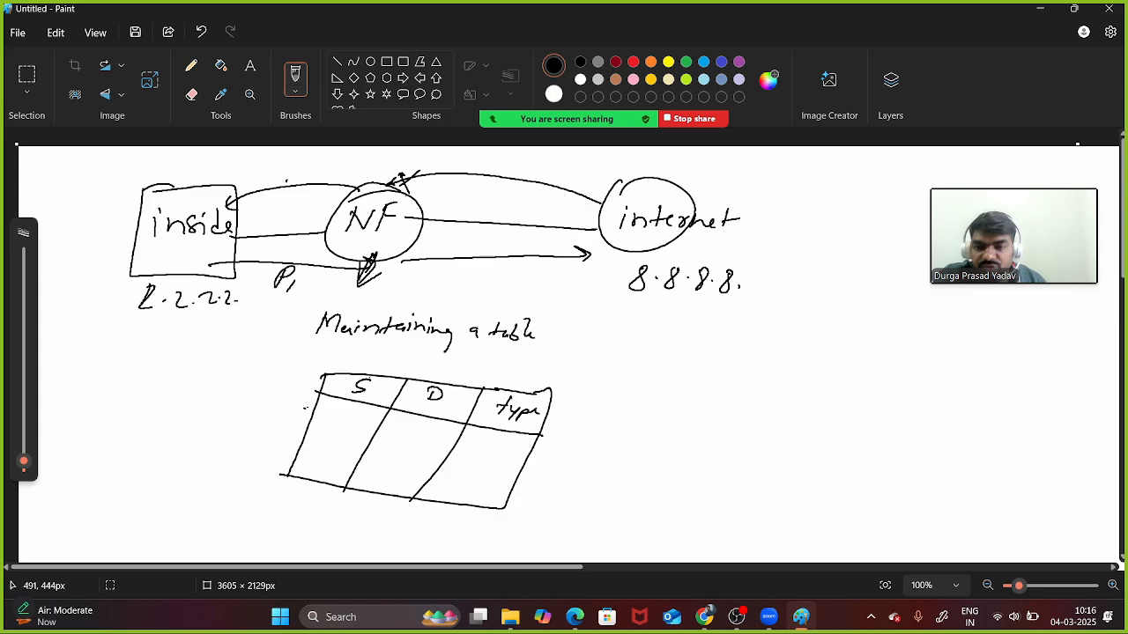
# - Fill the first table row 2.2.2.2 / 8.8.8.8 / P1 and draw the internet-to-NF return path
pyautogui.click(304, 409)
pyautogui.moveTo(319, 409); pyautogui.dragTo(349, 420)
pyautogui.click(333, 416)
pyautogui.moveTo(377, 416)
pyautogui.mouseDown()
pyautogui.moveTo(476, 450)
pyautogui.moveTo(490, 441)
pyautogui.moveTo(485, 457)
pyautogui.mouseUp()
pyautogui.click(410, 428)
pyautogui.click(497, 454)
pyautogui.moveTo(305, 291); pyautogui.dragTo(335, 291)
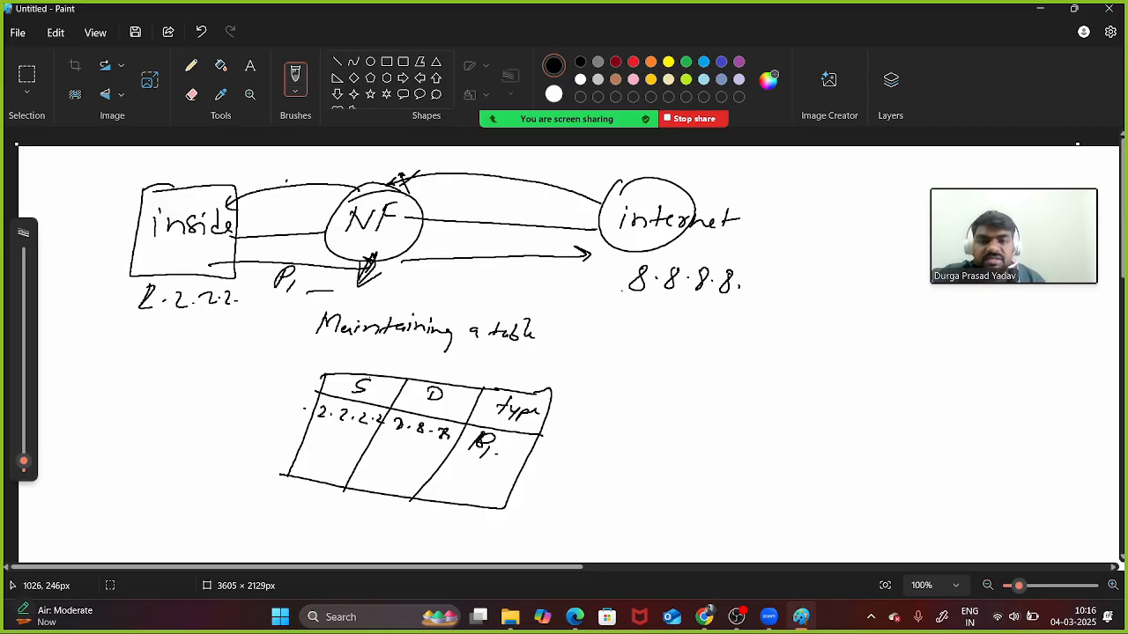
pyautogui.moveTo(609, 250)
pyautogui.mouseDown()
pyautogui.moveTo(622, 219)
pyautogui.moveTo(445, 162)
pyautogui.moveTo(397, 172)
pyautogui.mouseUp()
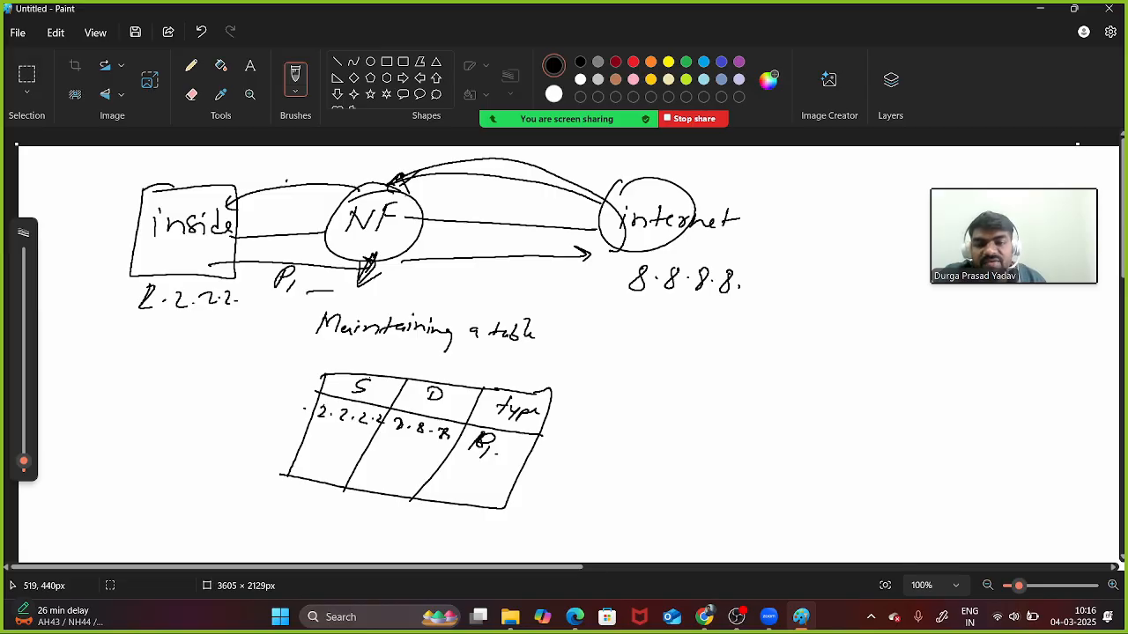
pyautogui.moveTo(312, 424); pyautogui.dragTo(530, 474)
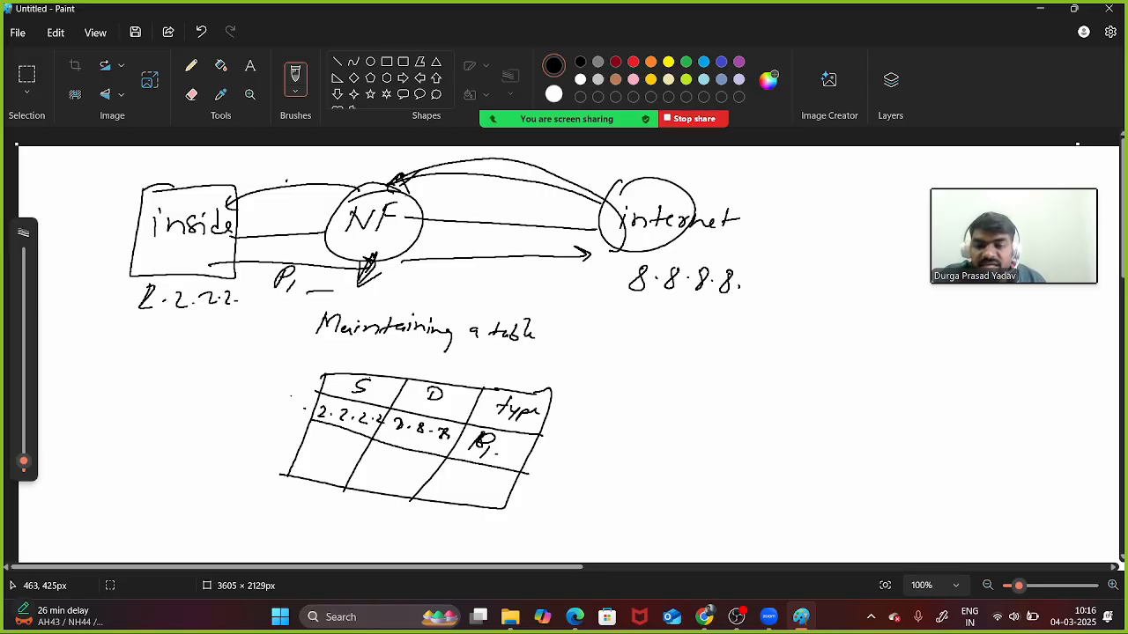
pyautogui.moveTo(289, 389)
pyautogui.mouseDown()
pyautogui.moveTo(288, 398)
pyautogui.moveTo(357, 388)
pyautogui.mouseUp()
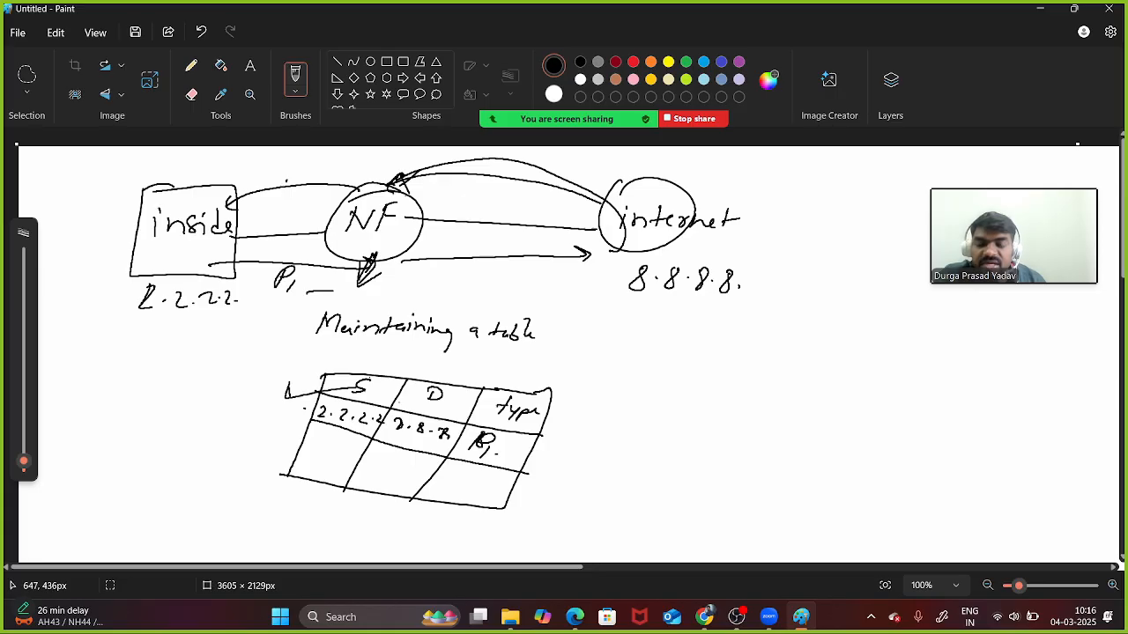
# - Write return source 8.8.8.8 in the second row and arrow from NF into the inside box
pyautogui.moveTo(308, 432); pyautogui.dragTo(314, 441)
pyautogui.click(321, 435)
pyautogui.moveTo(361, 208)
pyautogui.mouseDown()
pyautogui.moveTo(342, 194)
pyautogui.moveTo(218, 206)
pyautogui.moveTo(236, 225)
pyautogui.mouseUp()
pyautogui.moveTo(328, 440)
pyautogui.mouseDown()
pyautogui.moveTo(463, 472)
pyautogui.moveTo(482, 494)
pyautogui.mouseUp()
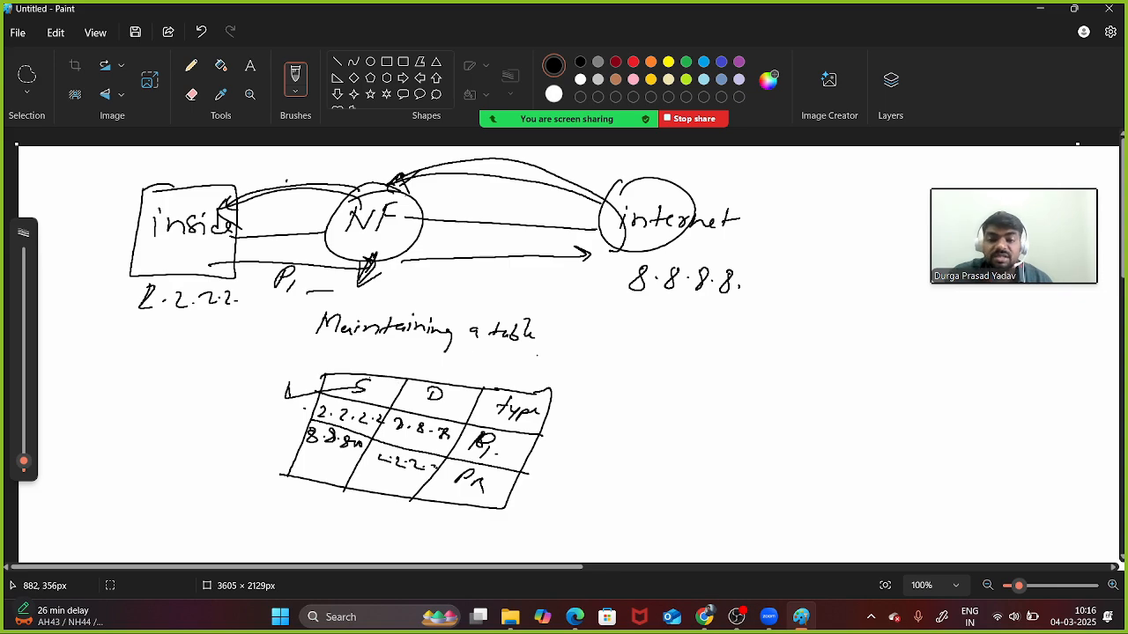
# - Point from the table to the label 'Stateful'
pyautogui.moveTo(532, 371)
pyautogui.mouseDown()
pyautogui.moveTo(537, 386)
pyautogui.moveTo(604, 364)
pyautogui.moveTo(652, 391)
pyautogui.mouseUp()
pyautogui.moveTo(673, 381)
pyautogui.mouseDown()
pyautogui.moveTo(699, 355)
pyautogui.moveTo(712, 375)
pyautogui.moveTo(769, 343)
pyautogui.moveTo(701, 424)
pyautogui.mouseUp()
pyautogui.moveTo(759, 370)
pyautogui.mouseDown()
pyautogui.moveTo(784, 388)
pyautogui.moveTo(781, 398)
pyautogui.mouseUp()
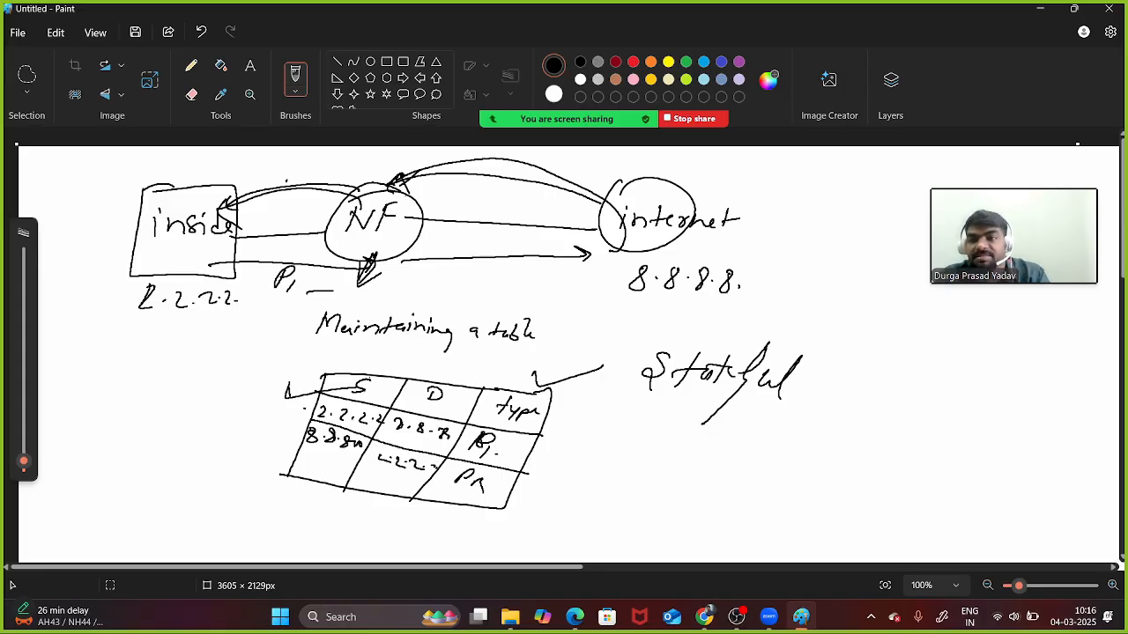
# - Start a new blank canvas, discarding the table sketch without saving
pyautogui.click(17, 32)
pyautogui.click(18, 33)
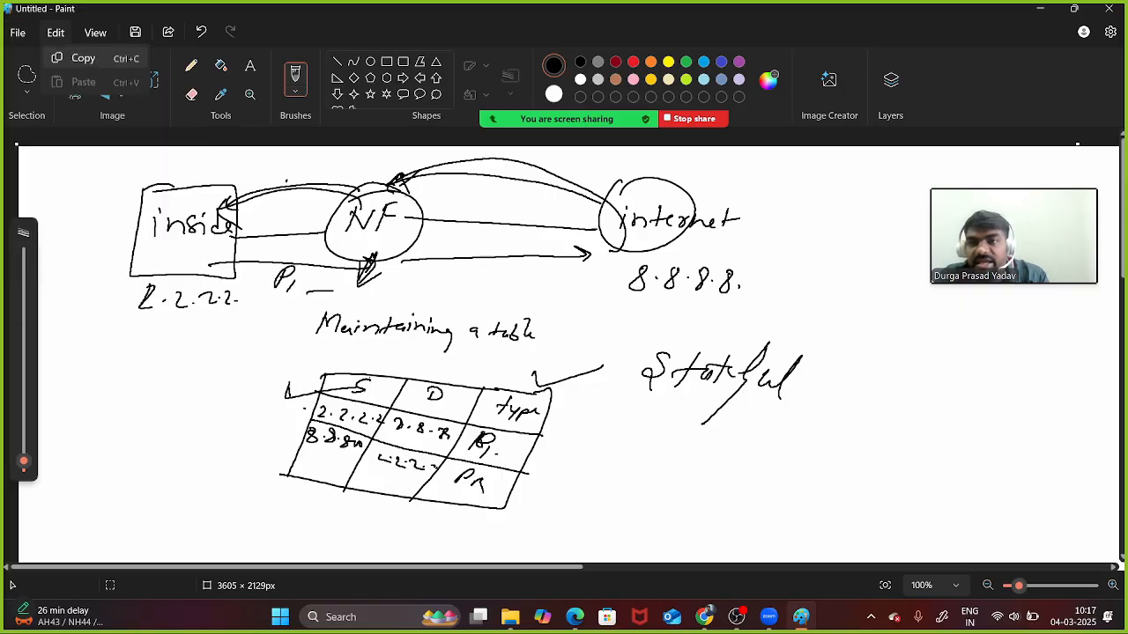
pyautogui.click(18, 32)
pyautogui.click(45, 58)
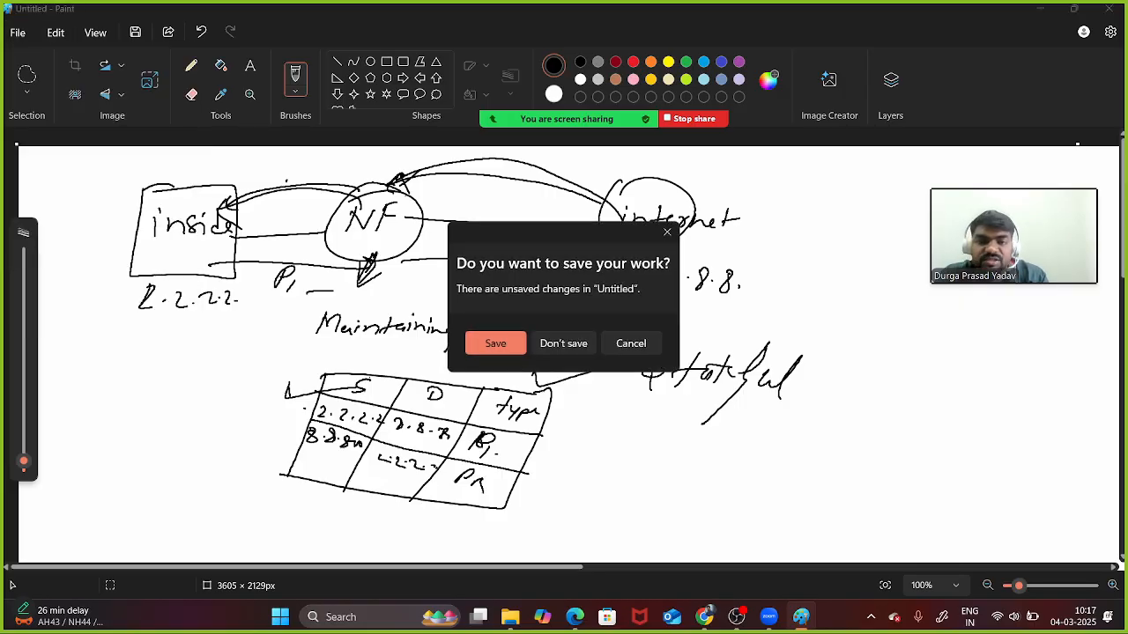
pyautogui.click(564, 343)
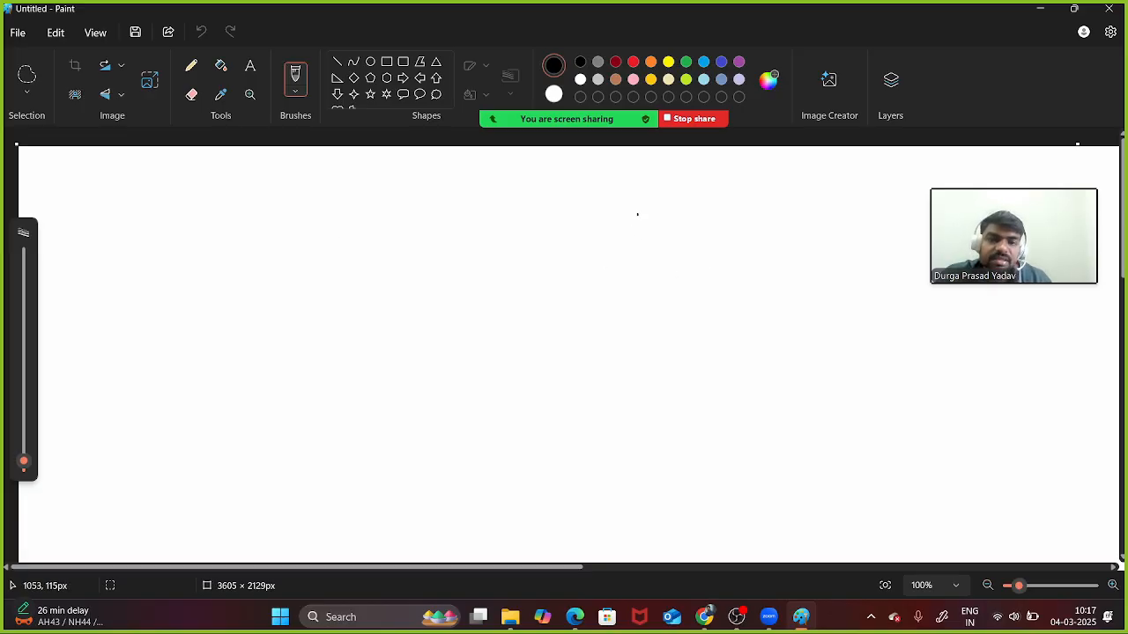
# - Sketch a PM box and a VM box joined by a curve labelled RDP
pyautogui.moveTo(637, 213)
pyautogui.mouseDown()
pyautogui.moveTo(629, 264)
pyautogui.moveTo(723, 240)
pyautogui.moveTo(622, 272)
pyautogui.moveTo(631, 256)
pyautogui.mouseUp()
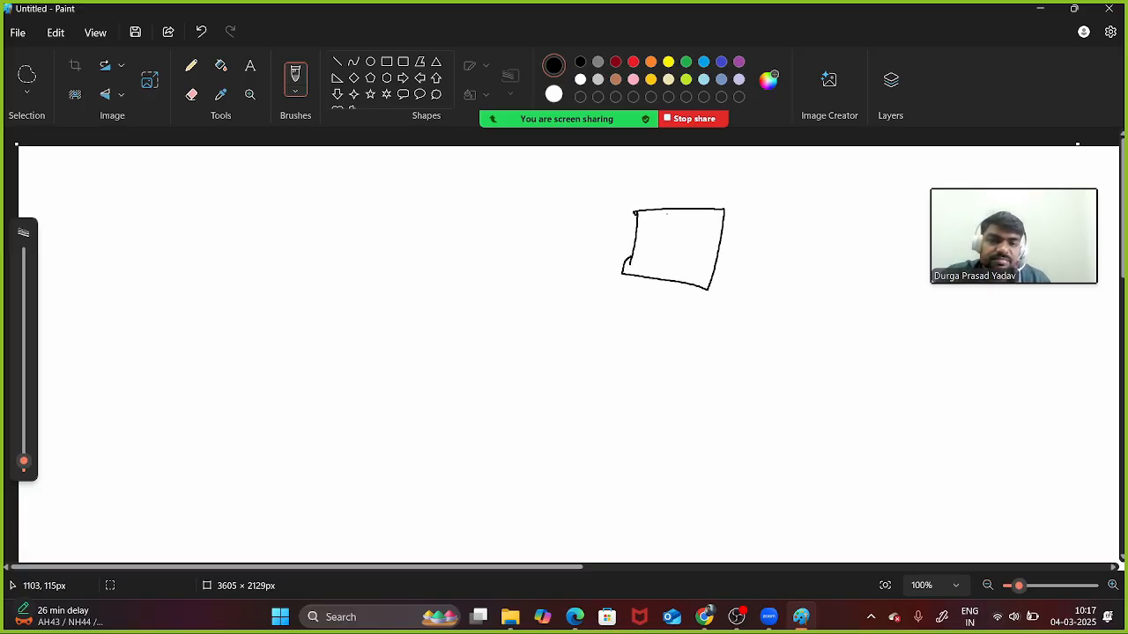
pyautogui.moveTo(671, 206)
pyautogui.mouseDown()
pyautogui.moveTo(659, 187)
pyautogui.moveTo(671, 207)
pyautogui.mouseUp()
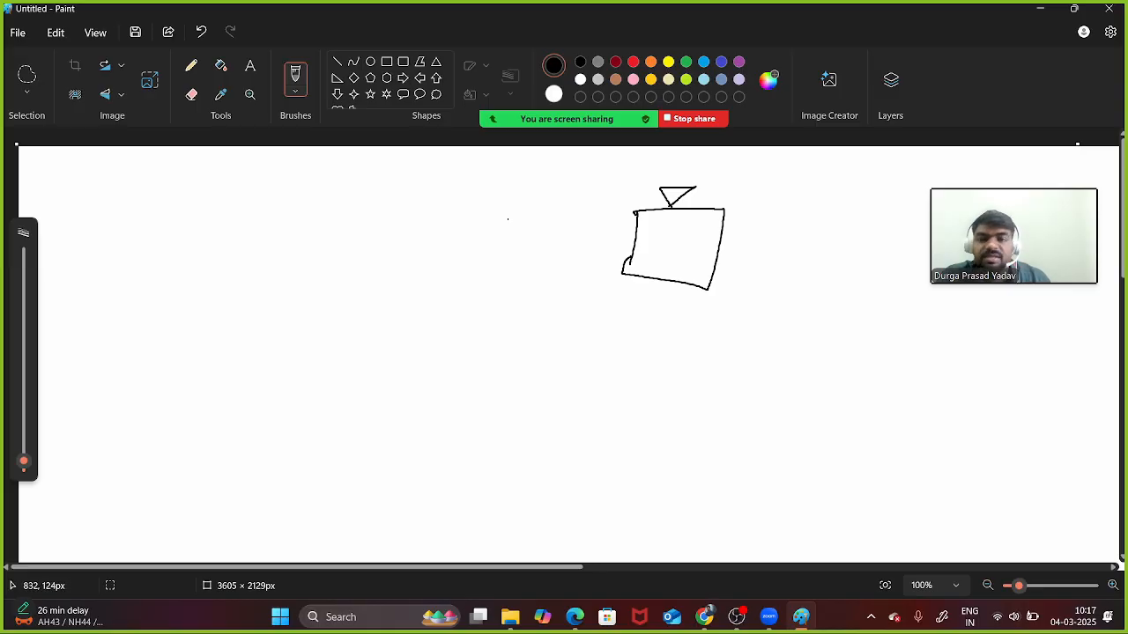
pyautogui.moveTo(151, 293)
pyautogui.mouseDown()
pyautogui.moveTo(172, 239)
pyautogui.moveTo(253, 300)
pyautogui.moveTo(151, 294)
pyautogui.moveTo(185, 297)
pyautogui.moveTo(174, 308)
pyautogui.mouseUp()
pyautogui.moveTo(255, 258)
pyautogui.mouseDown()
pyautogui.moveTo(303, 242)
pyautogui.moveTo(622, 277)
pyautogui.moveTo(662, 255)
pyautogui.mouseUp()
pyautogui.moveTo(667, 269)
pyautogui.mouseDown()
pyautogui.moveTo(669, 256)
pyautogui.moveTo(680, 270)
pyautogui.mouseUp()
pyautogui.moveTo(174, 336); pyautogui.dragTo(172, 359)
pyautogui.moveTo(175, 337)
pyautogui.mouseDown()
pyautogui.moveTo(222, 336)
pyautogui.moveTo(225, 354)
pyautogui.mouseUp()
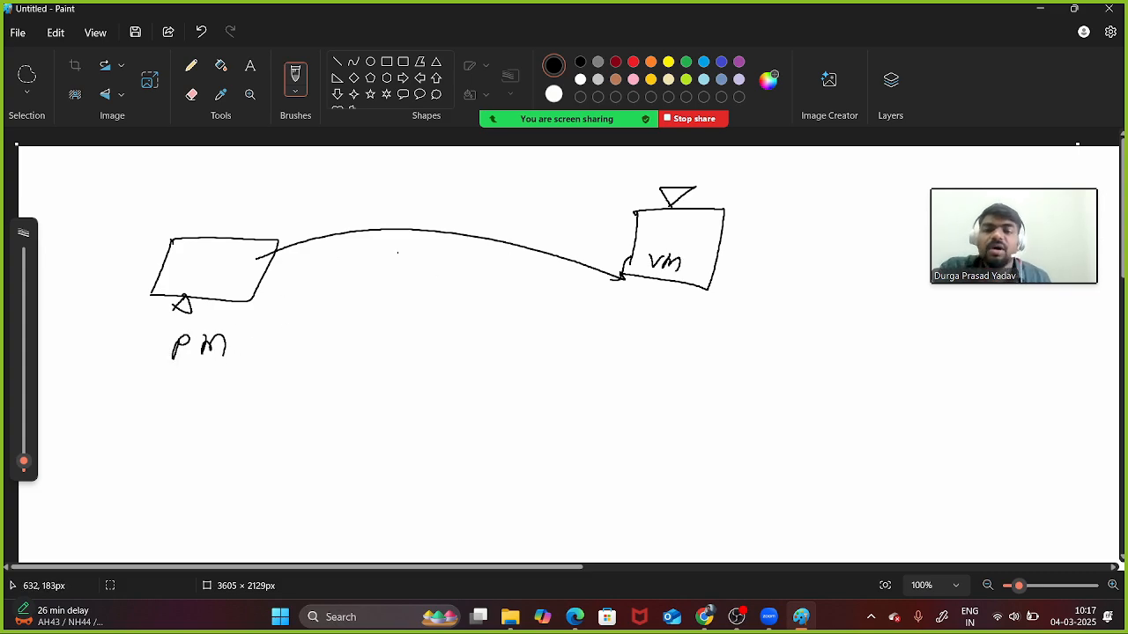
pyautogui.moveTo(375, 279)
pyautogui.mouseDown()
pyautogui.moveTo(435, 256)
pyautogui.moveTo(460, 281)
pyautogui.mouseUp()
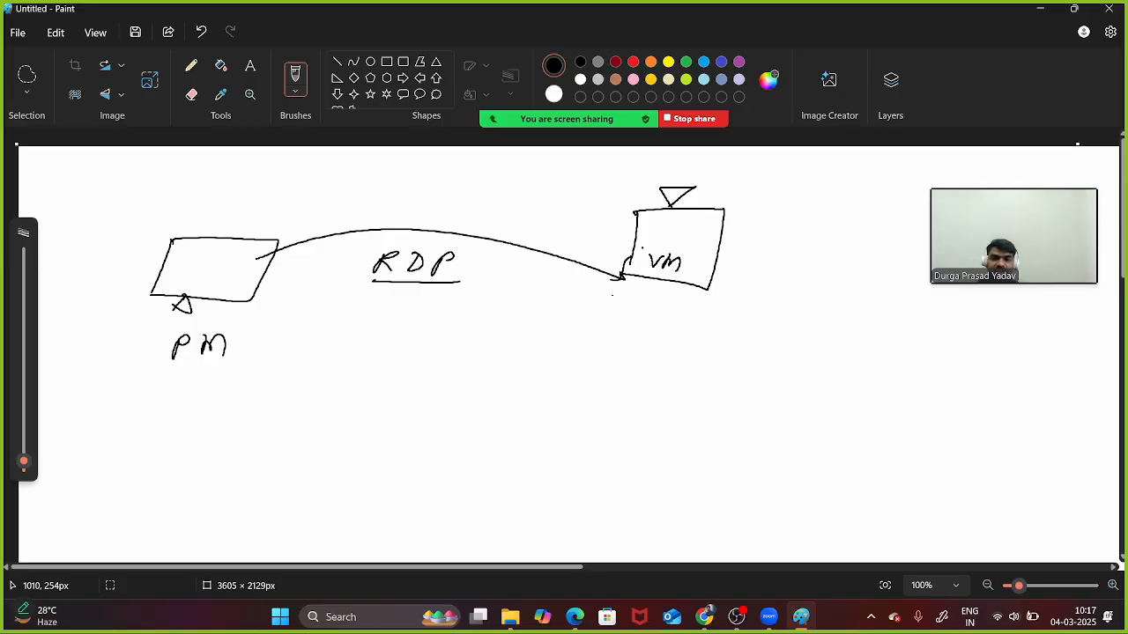
# - Add a return curve and underlined 'outbound RDP' and 'Inbound RDP' notes
pyautogui.moveTo(592, 326)
pyautogui.mouseDown()
pyautogui.moveTo(685, 344)
pyautogui.moveTo(707, 323)
pyautogui.mouseUp()
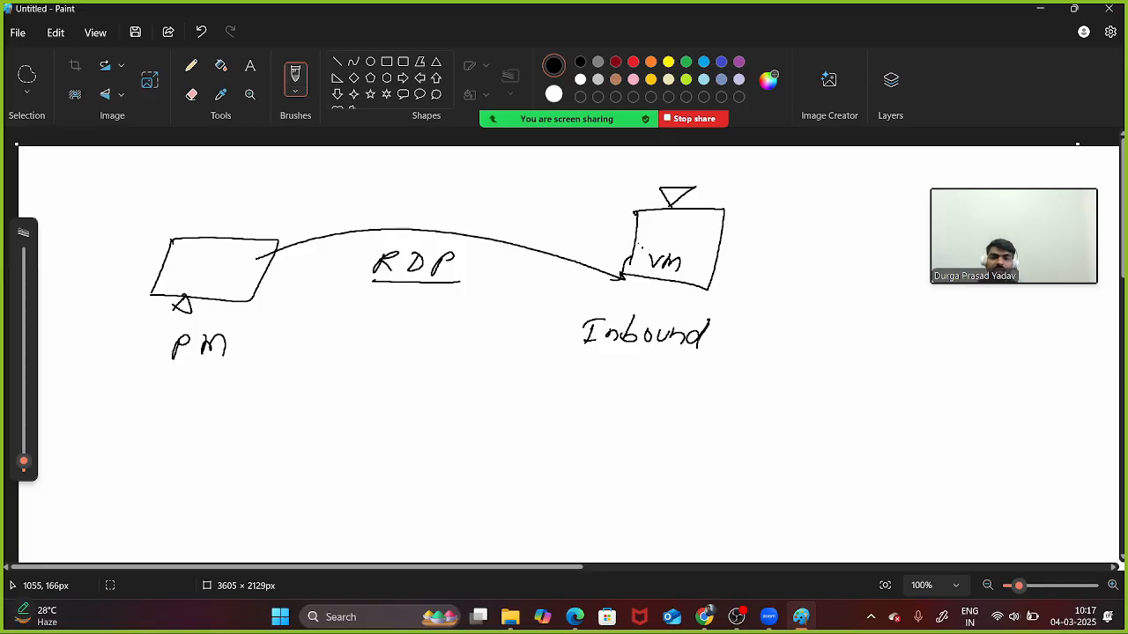
pyautogui.moveTo(636, 231)
pyautogui.mouseDown()
pyautogui.moveTo(354, 237)
pyautogui.moveTo(326, 246)
pyautogui.moveTo(305, 282)
pyautogui.moveTo(322, 251)
pyautogui.moveTo(312, 308)
pyautogui.moveTo(356, 291)
pyautogui.moveTo(374, 304)
pyautogui.moveTo(419, 298)
pyautogui.mouseUp()
pyautogui.click(455, 310)
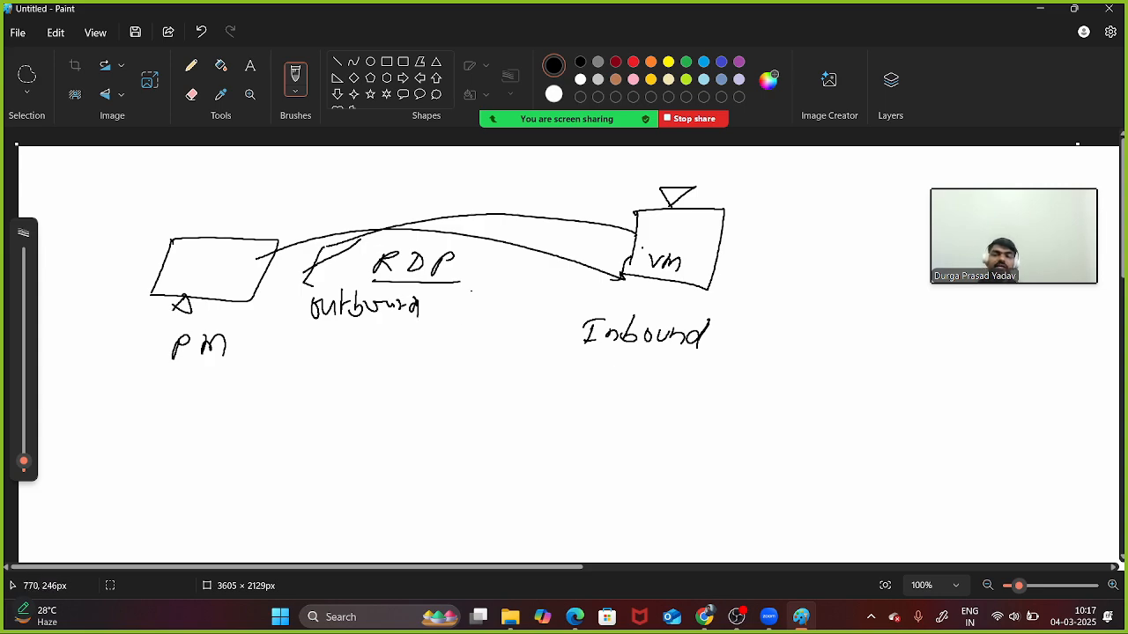
pyautogui.moveTo(597, 360)
pyautogui.mouseDown()
pyautogui.moveTo(598, 380)
pyautogui.moveTo(614, 381)
pyautogui.mouseUp()
pyautogui.moveTo(627, 361); pyautogui.dragTo(630, 377)
pyautogui.moveTo(643, 368)
pyautogui.mouseDown()
pyautogui.moveTo(644, 384)
pyautogui.moveTo(645, 372)
pyautogui.mouseUp()
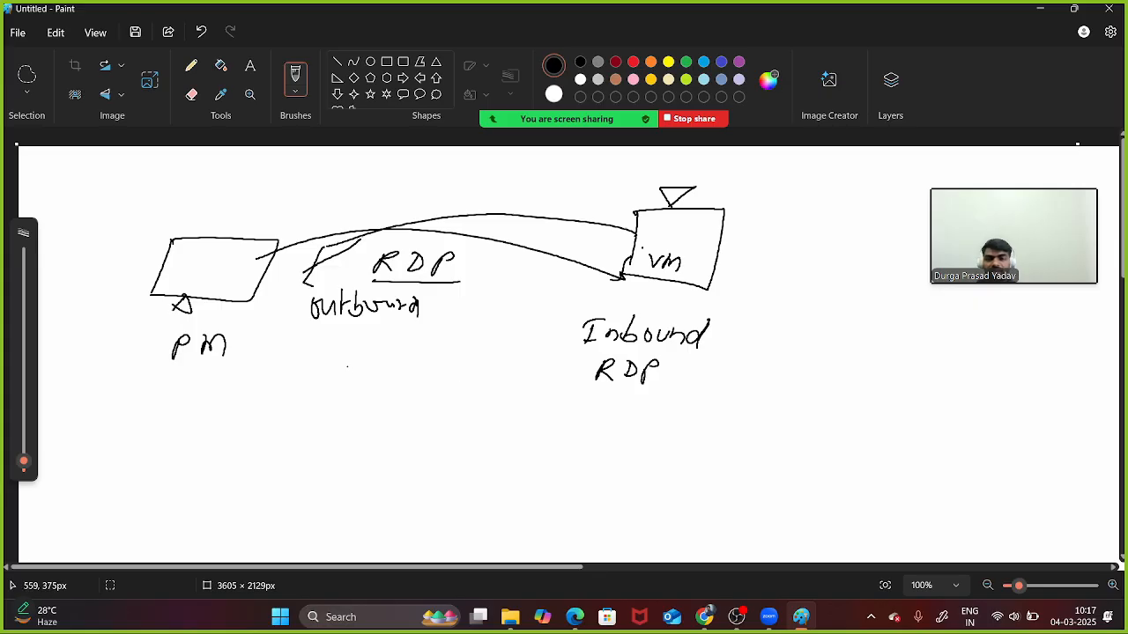
pyautogui.moveTo(342, 353); pyautogui.dragTo(343, 370)
pyautogui.moveTo(343, 352); pyautogui.dragTo(369, 369)
pyautogui.moveTo(369, 355)
pyautogui.mouseDown()
pyautogui.moveTo(371, 370)
pyautogui.moveTo(394, 372)
pyautogui.mouseUp()
pyautogui.moveTo(393, 349); pyautogui.dragTo(397, 356)
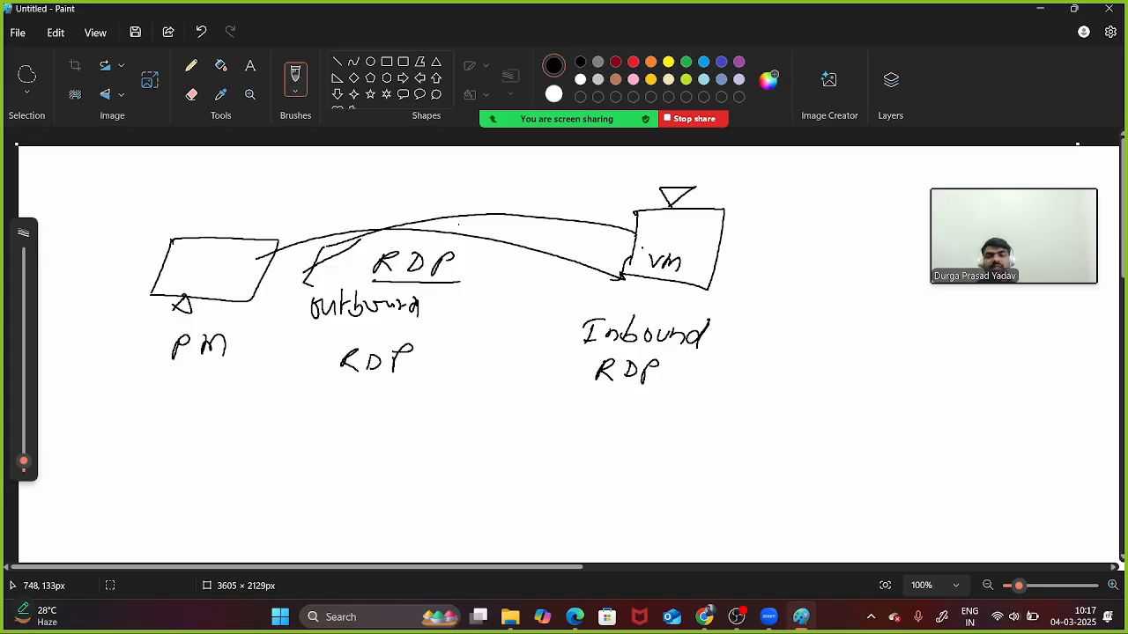
pyautogui.moveTo(290, 251); pyautogui.dragTo(426, 222)
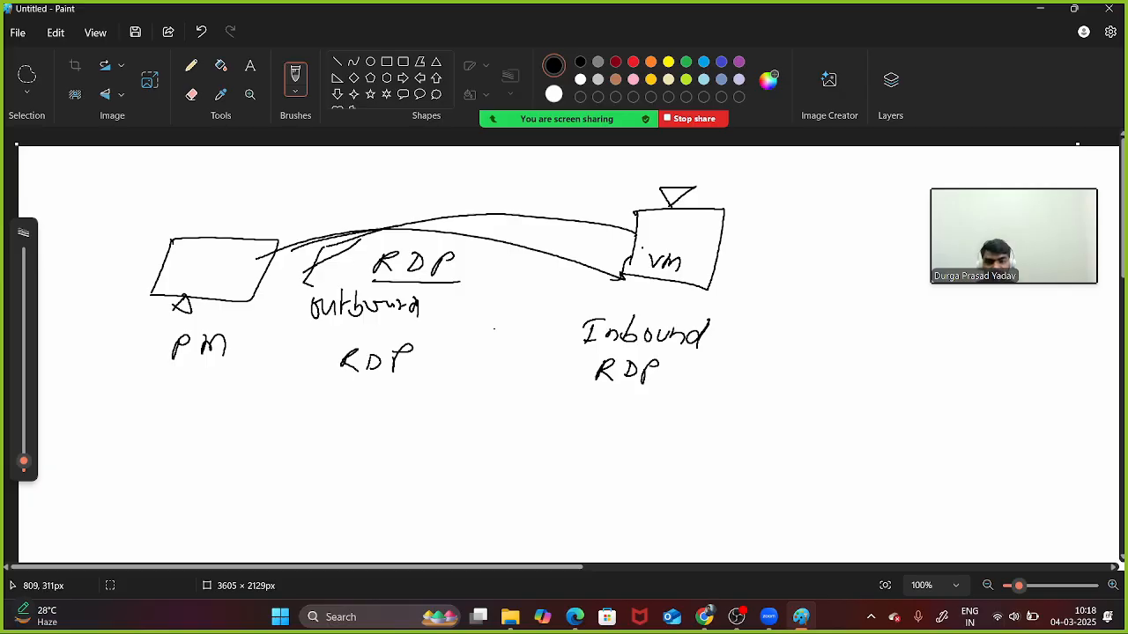
pyautogui.moveTo(343, 384); pyautogui.dragTo(419, 381)
pyautogui.moveTo(578, 387); pyautogui.dragTo(648, 395)
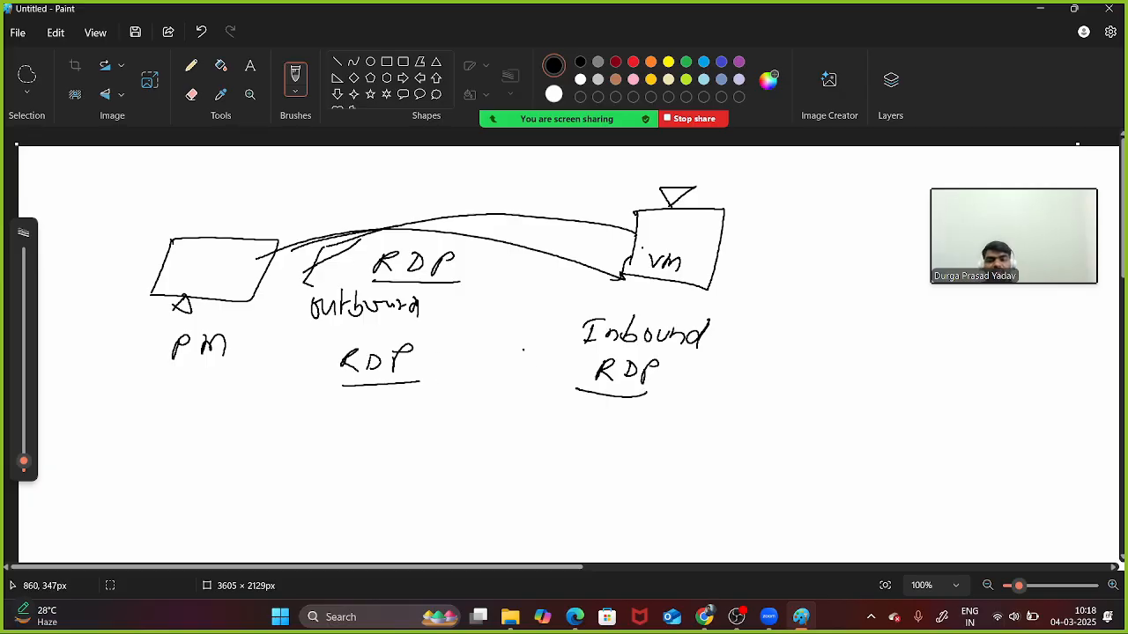
# - Mark 'Stateful', tick outbound RDP, cross out inbound RDP, and point to 'Stateless'
pyautogui.moveTo(838, 324)
pyautogui.mouseDown()
pyautogui.moveTo(804, 363)
pyautogui.moveTo(834, 354)
pyautogui.mouseUp()
pyautogui.moveTo(872, 325)
pyautogui.mouseDown()
pyautogui.moveTo(874, 351)
pyautogui.moveTo(881, 340)
pyautogui.mouseUp()
pyautogui.moveTo(894, 340)
pyautogui.mouseDown()
pyautogui.moveTo(911, 351)
pyautogui.moveTo(948, 324)
pyautogui.moveTo(989, 361)
pyautogui.mouseUp()
pyautogui.click(881, 363)
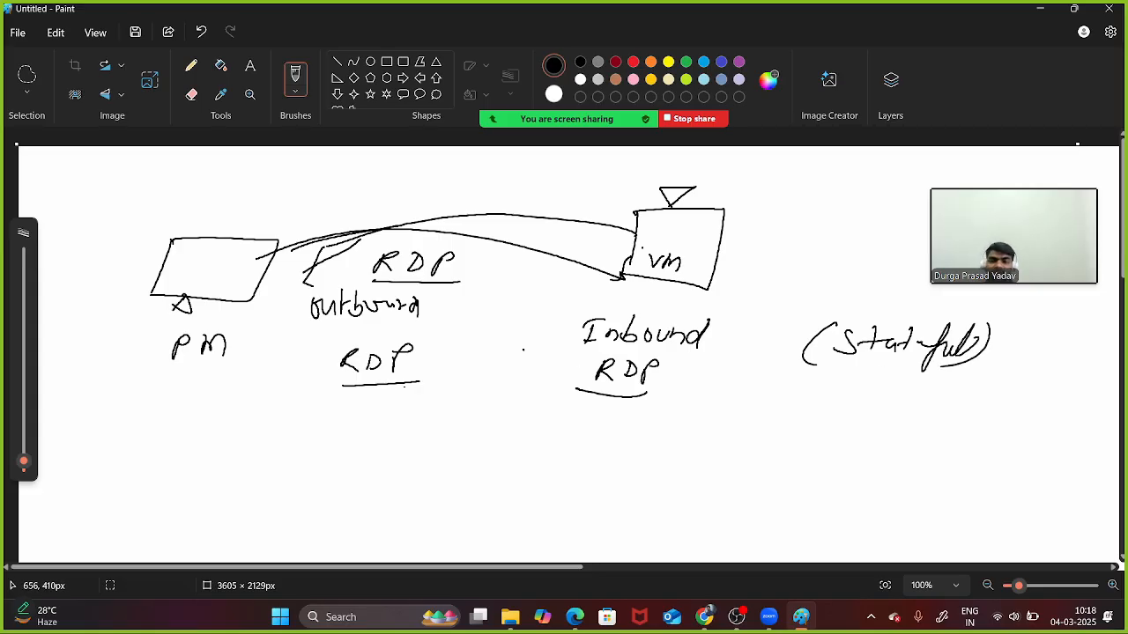
pyautogui.moveTo(358, 393); pyautogui.dragTo(414, 370)
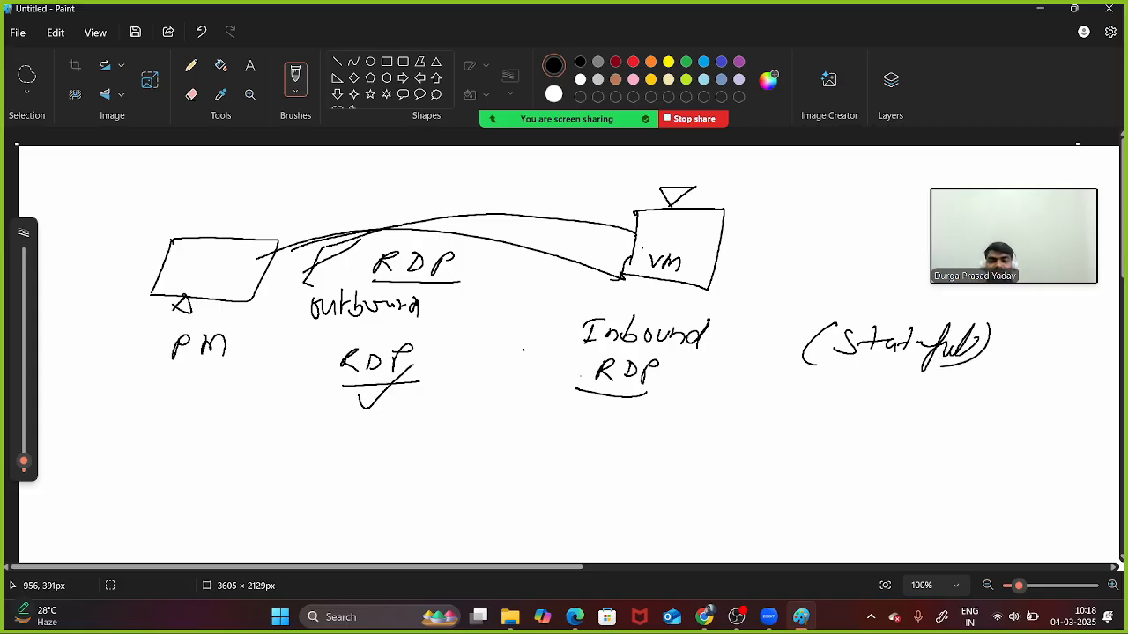
pyautogui.moveTo(592, 370)
pyautogui.mouseDown()
pyautogui.moveTo(617, 367)
pyautogui.moveTo(607, 390)
pyautogui.moveTo(634, 392)
pyautogui.mouseUp()
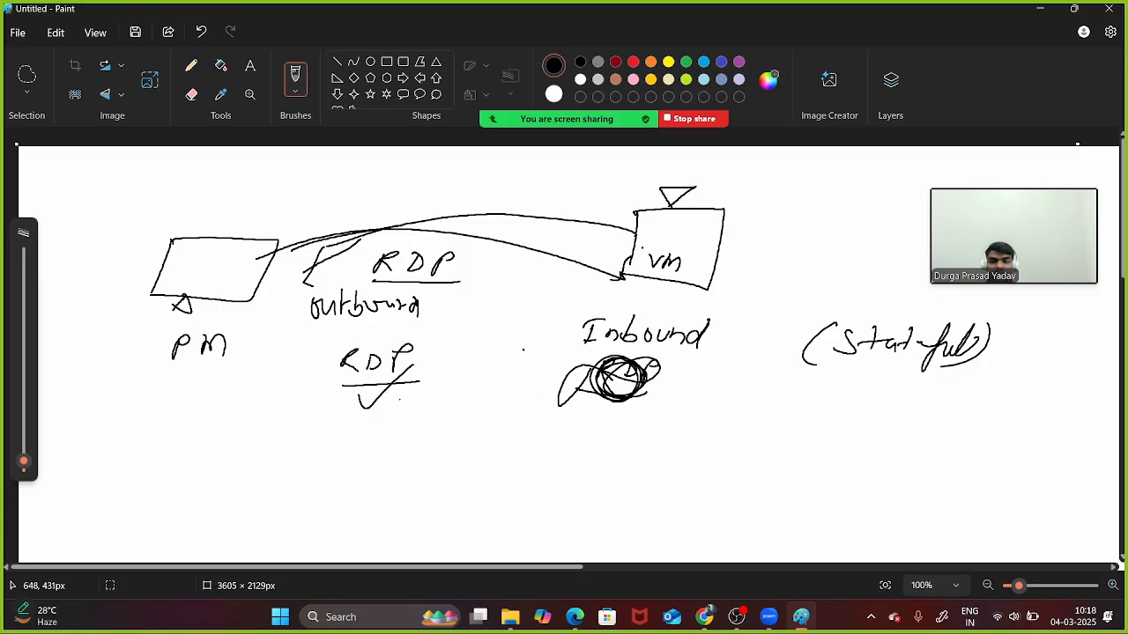
pyautogui.moveTo(349, 416)
pyautogui.mouseDown()
pyautogui.moveTo(627, 426)
pyautogui.moveTo(701, 459)
pyautogui.moveTo(770, 445)
pyautogui.moveTo(803, 459)
pyautogui.moveTo(800, 483)
pyautogui.mouseUp()
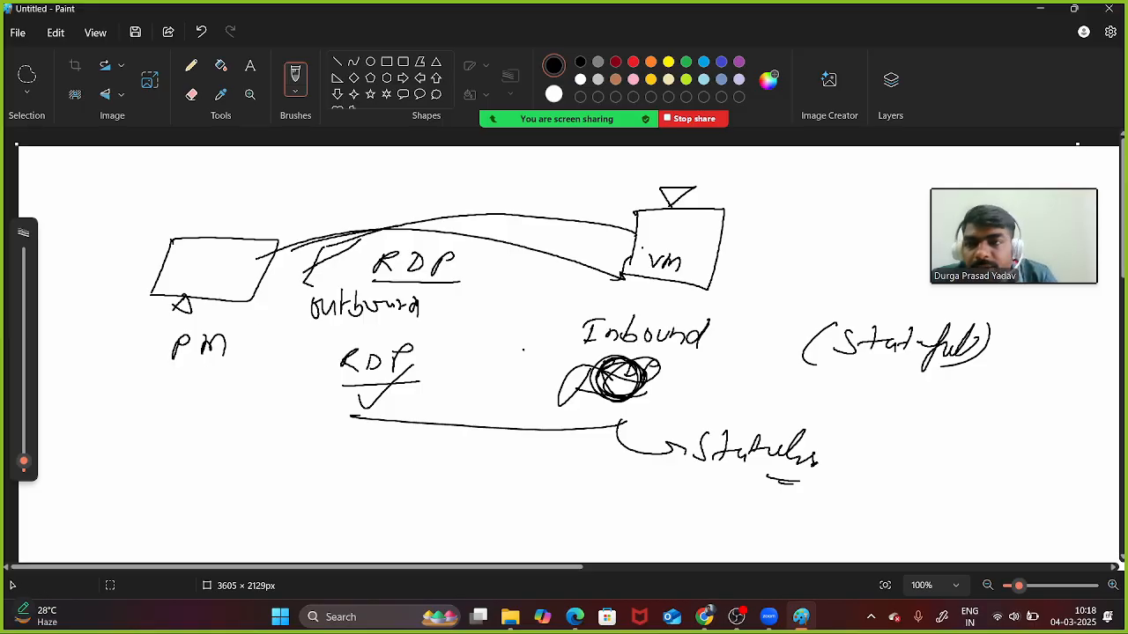
# - Start a new blank Paint page, discarding the unsaved diagram
pyautogui.click(18, 32)
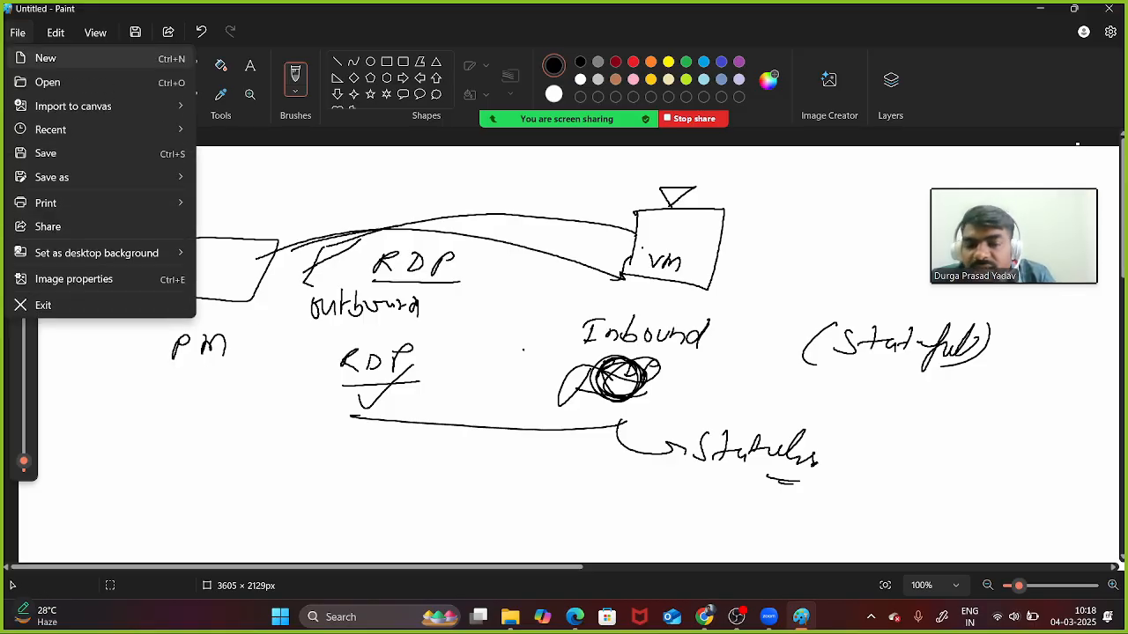
pyautogui.click(46, 58)
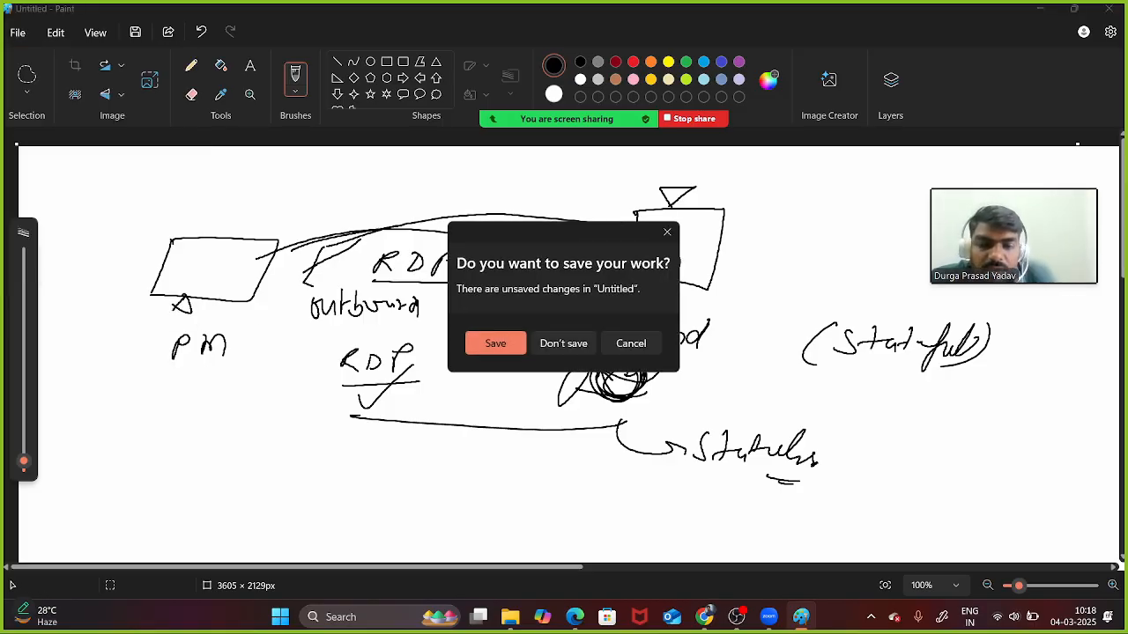
pyautogui.click(563, 343)
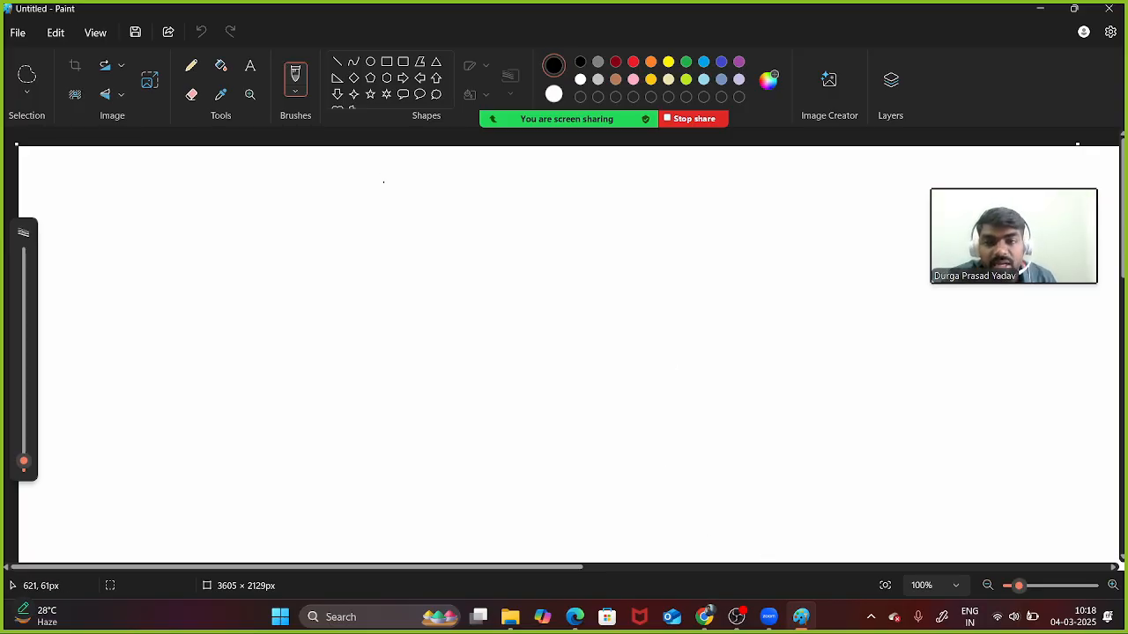
# - Handwrite the heading 'N.F.' and underline it
pyautogui.moveTo(392, 173)
pyautogui.mouseDown()
pyautogui.moveTo(402, 155)
pyautogui.moveTo(445, 157)
pyautogui.mouseUp()
pyautogui.click(423, 165)
pyautogui.moveTo(433, 165); pyautogui.dragTo(441, 164)
pyautogui.moveTo(377, 184); pyautogui.dragTo(460, 189)
pyautogui.moveTo(192, 248); pyautogui.dragTo(196, 225)
# - Write the numbered items '1 Firewall Policy' and '2 Rule group'
pyautogui.moveTo(226, 259)
pyautogui.mouseDown()
pyautogui.moveTo(232, 236)
pyautogui.moveTo(246, 234)
pyautogui.moveTo(338, 261)
pyautogui.mouseUp()
pyautogui.click(247, 249)
pyautogui.moveTo(342, 241)
pyautogui.mouseDown()
pyautogui.moveTo(345, 263)
pyautogui.moveTo(370, 273)
pyautogui.mouseUp()
pyautogui.moveTo(373, 245); pyautogui.dragTo(430, 265)
pyautogui.moveTo(437, 256); pyautogui.dragTo(451, 268)
pyautogui.moveTo(460, 259)
pyautogui.mouseDown()
pyautogui.moveTo(469, 264)
pyautogui.moveTo(432, 341)
pyautogui.mouseUp()
pyautogui.moveTo(159, 345)
pyautogui.mouseDown()
pyautogui.moveTo(174, 363)
pyautogui.moveTo(169, 331)
pyautogui.moveTo(224, 372)
pyautogui.moveTo(256, 372)
pyautogui.mouseUp()
pyautogui.moveTo(263, 358)
pyautogui.mouseDown()
pyautogui.moveTo(334, 362)
pyautogui.moveTo(325, 398)
pyautogui.mouseUp()
pyautogui.moveTo(343, 375)
pyautogui.mouseDown()
pyautogui.moveTo(357, 363)
pyautogui.moveTo(413, 363)
pyautogui.mouseUp()
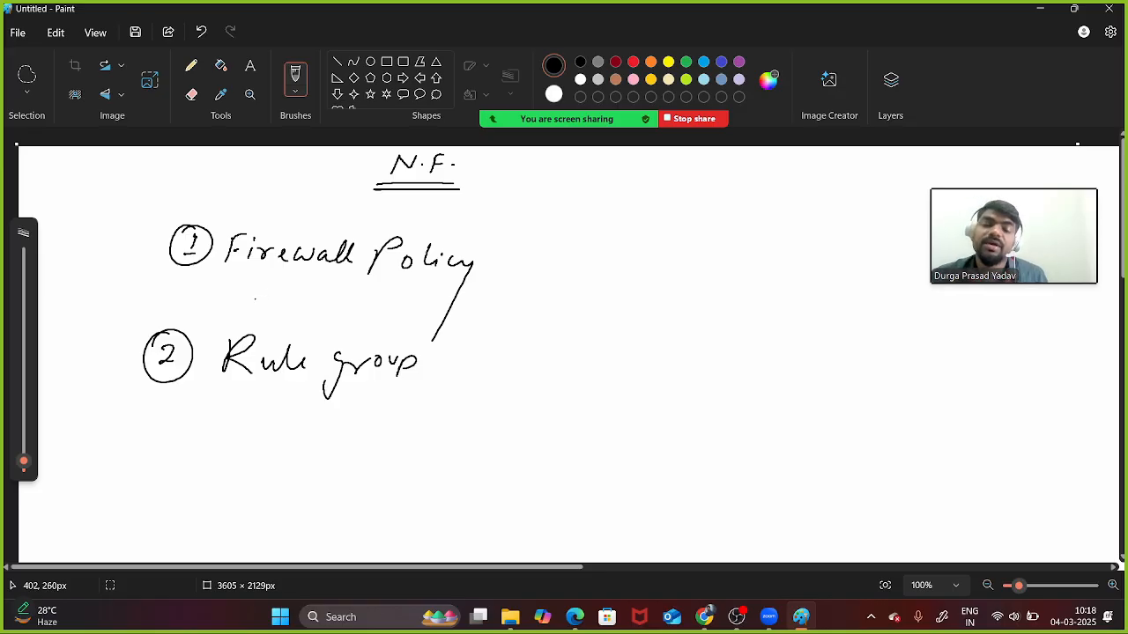
# - Link Firewall Policy to Rule group and write '⇒ define set of rules' after Firewall Policy
pyautogui.moveTo(242, 281); pyautogui.dragTo(428, 278)
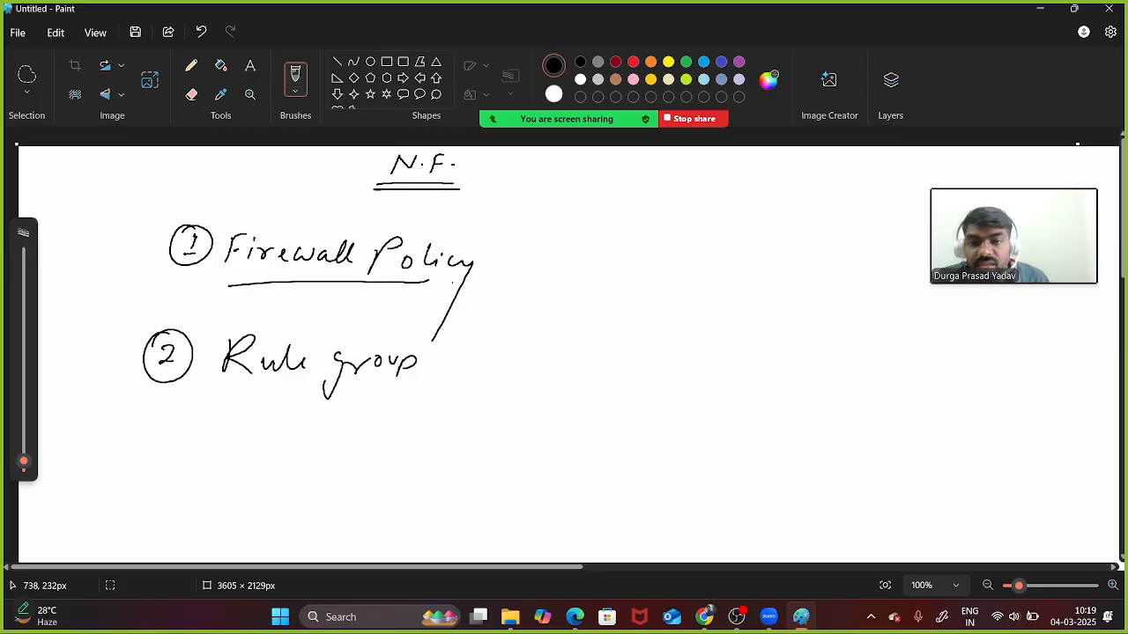
pyautogui.moveTo(508, 255); pyautogui.dragTo(509, 276)
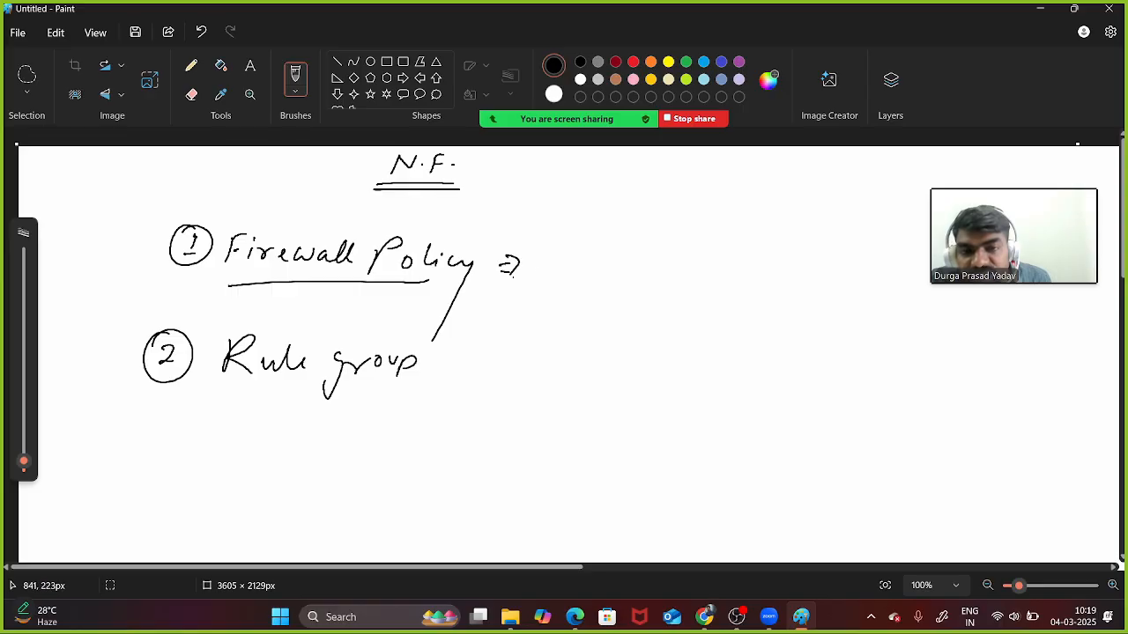
pyautogui.moveTo(568, 250)
pyautogui.mouseDown()
pyautogui.moveTo(564, 270)
pyautogui.moveTo(596, 264)
pyautogui.moveTo(582, 289)
pyautogui.mouseUp()
pyautogui.moveTo(578, 273)
pyautogui.mouseDown()
pyautogui.moveTo(606, 265)
pyautogui.moveTo(716, 275)
pyautogui.mouseUp()
pyautogui.click(692, 270)
pyautogui.moveTo(703, 268)
pyautogui.mouseDown()
pyautogui.moveTo(749, 272)
pyautogui.moveTo(756, 298)
pyautogui.mouseUp()
pyautogui.moveTo(756, 282)
pyautogui.mouseDown()
pyautogui.moveTo(799, 266)
pyautogui.moveTo(827, 277)
pyautogui.mouseUp()
pyautogui.moveTo(830, 280)
pyautogui.mouseDown()
pyautogui.moveTo(838, 254)
pyautogui.moveTo(867, 282)
pyautogui.moveTo(848, 287)
pyautogui.mouseUp()
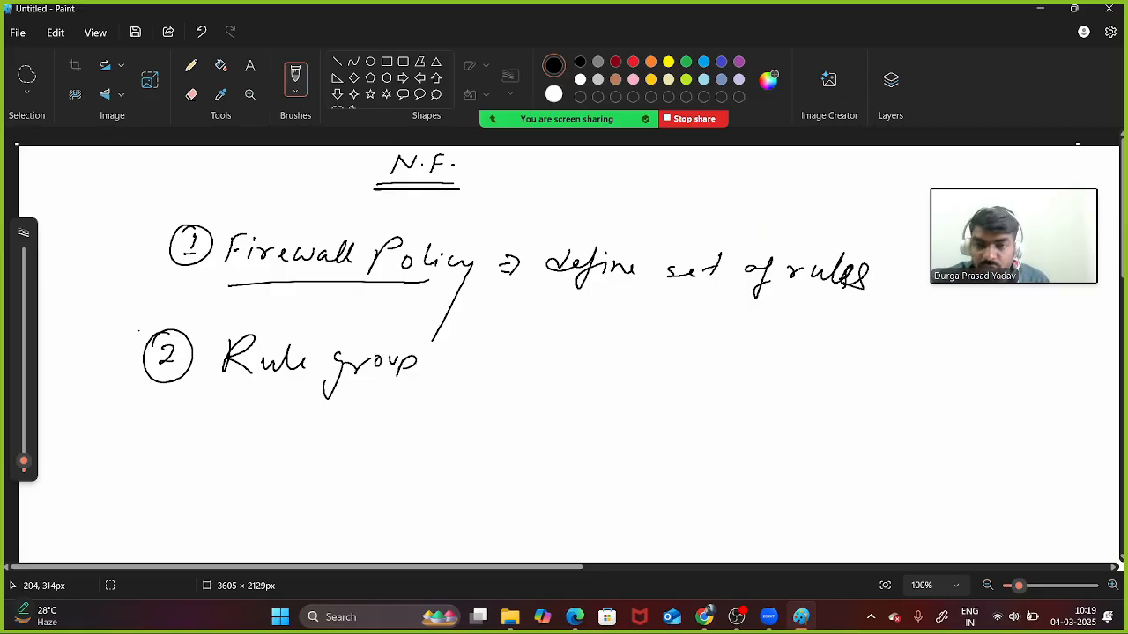
pyautogui.moveTo(493, 309); pyautogui.dragTo(495, 299)
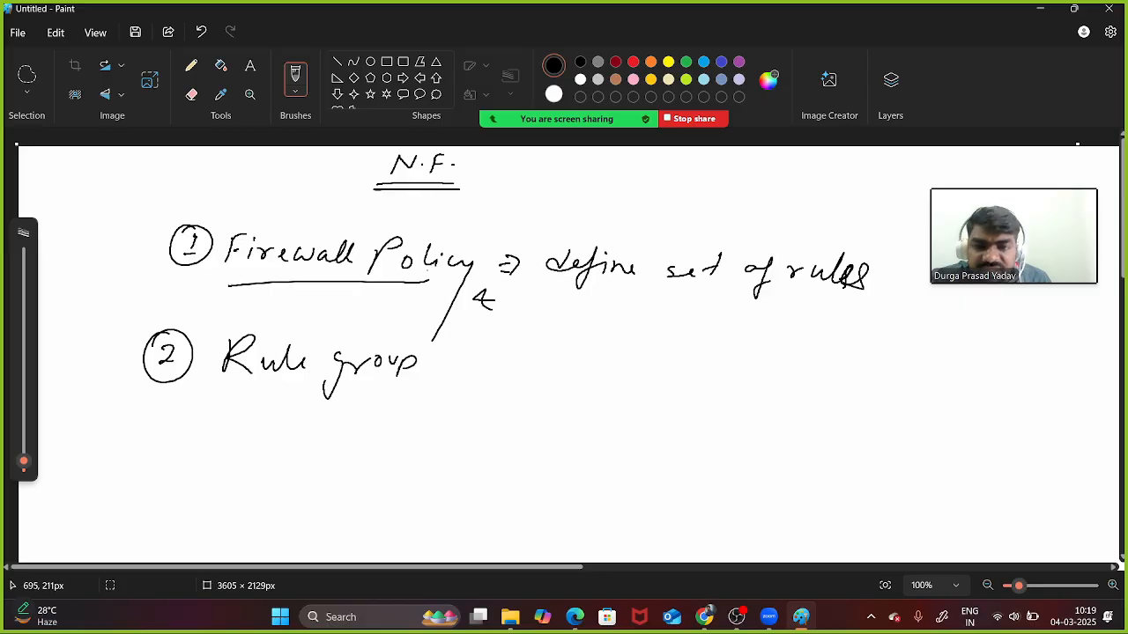
# - Underline Firewall Policy and 'define', then write 'which will dictate →' beneath
pyautogui.moveTo(428, 284); pyautogui.dragTo(458, 283)
pyautogui.moveTo(550, 291); pyautogui.dragTo(686, 300)
pyautogui.click(723, 302)
pyautogui.moveTo(513, 310); pyautogui.dragTo(577, 322)
pyautogui.moveTo(584, 303)
pyautogui.mouseDown()
pyautogui.moveTo(590, 324)
pyautogui.moveTo(678, 331)
pyautogui.mouseUp()
pyautogui.moveTo(728, 316); pyautogui.dragTo(715, 335)
pyautogui.moveTo(739, 325); pyautogui.dragTo(742, 338)
pyautogui.moveTo(761, 318); pyautogui.dragTo(760, 332)
pyautogui.moveTo(773, 329); pyautogui.dragTo(783, 335)
pyautogui.moveTo(776, 327); pyautogui.dragTo(918, 329)
pyautogui.moveTo(904, 323); pyautogui.dragTo(906, 335)
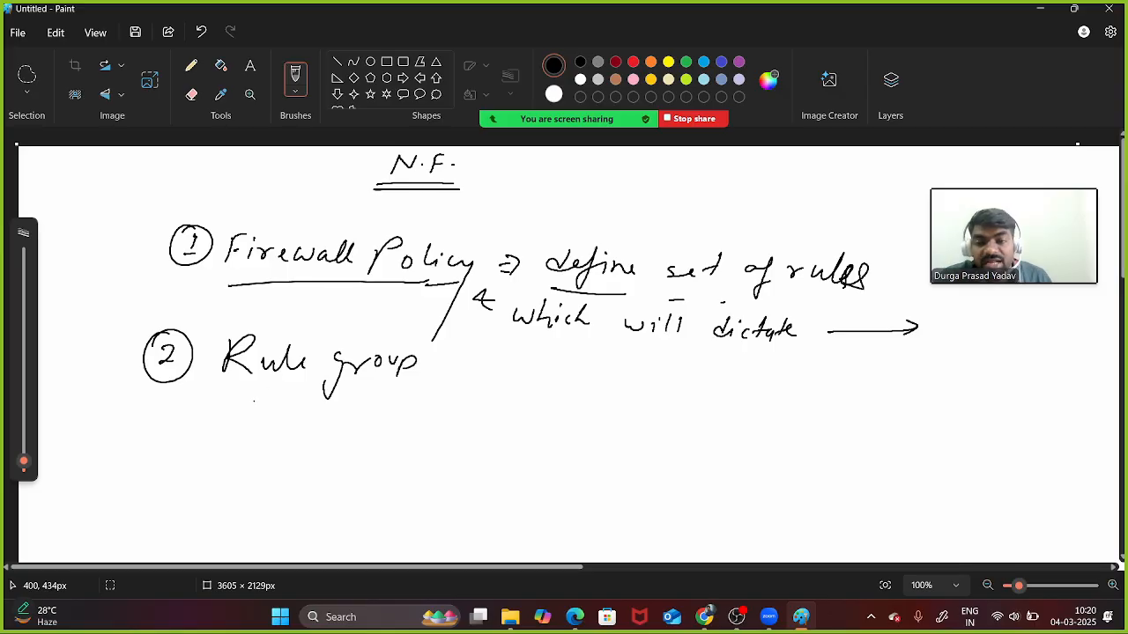
# - Double-underline Rule group and write 'rule =' beneath it
pyautogui.moveTo(240, 397); pyautogui.dragTo(419, 392)
pyautogui.moveTo(231, 407); pyautogui.dragTo(433, 396)
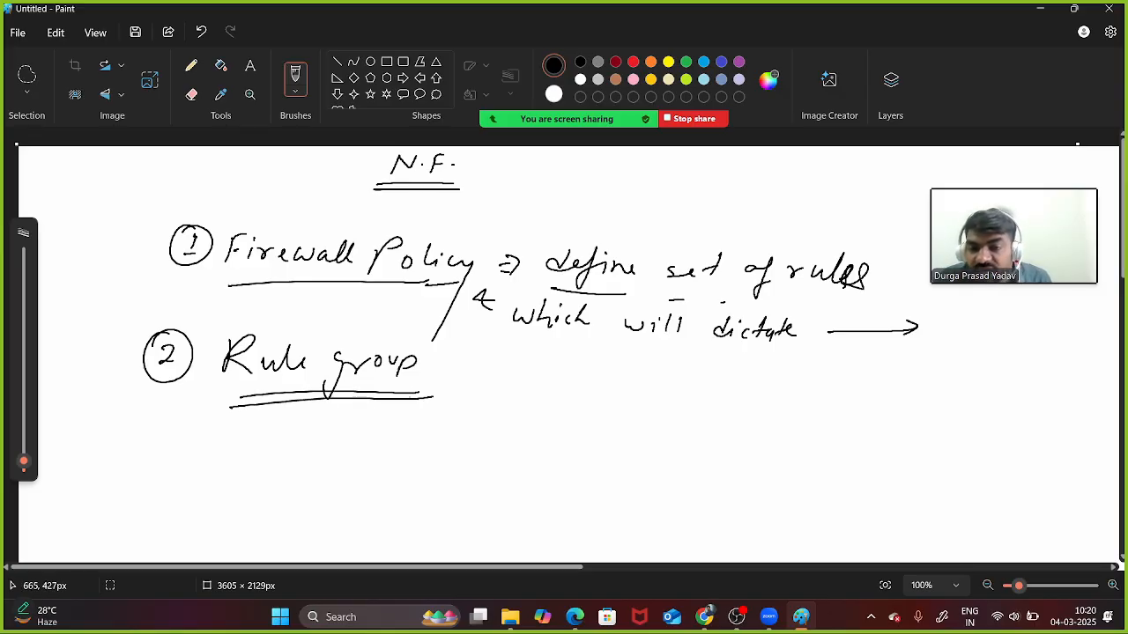
pyautogui.moveTo(311, 423)
pyautogui.mouseDown()
pyautogui.moveTo(314, 441)
pyautogui.moveTo(328, 426)
pyautogui.mouseUp()
pyautogui.moveTo(336, 422); pyautogui.dragTo(387, 441)
pyautogui.moveTo(326, 468); pyautogui.dragTo(363, 463)
pyautogui.moveTo(336, 477); pyautogui.dragTo(363, 472)
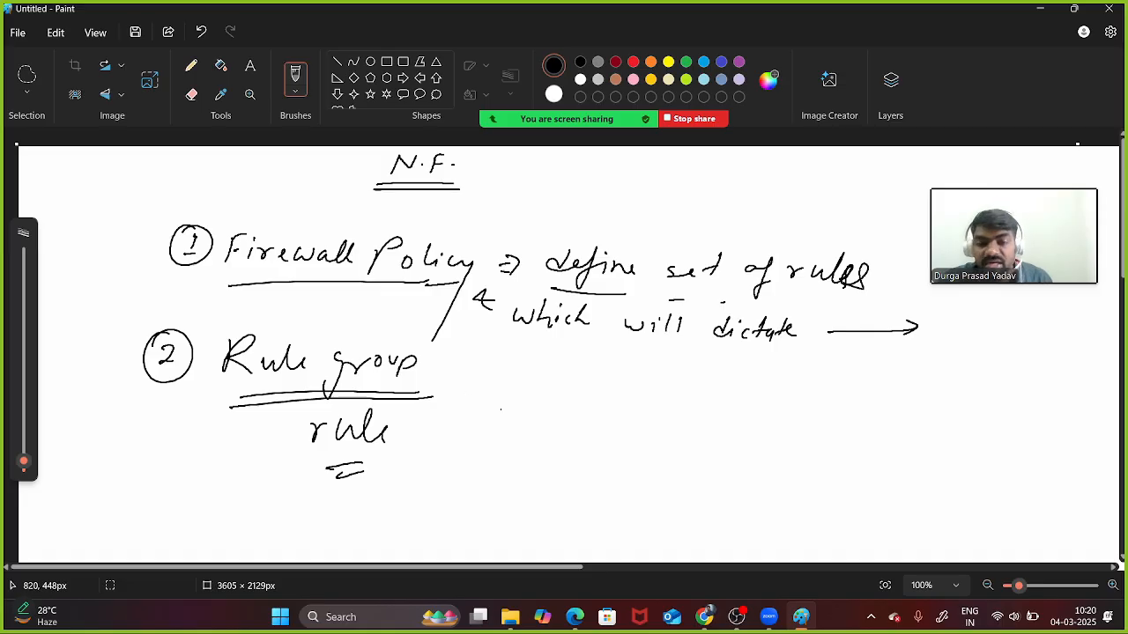
# - Write 'Protocol' and 'S+D.' to the right of Rule group, underlining each
pyautogui.moveTo(483, 396); pyautogui.dragTo(477, 428)
pyautogui.moveTo(482, 382)
pyautogui.mouseDown()
pyautogui.moveTo(487, 399)
pyautogui.moveTo(534, 423)
pyautogui.mouseUp()
pyautogui.click(512, 411)
pyautogui.moveTo(527, 409); pyautogui.dragTo(549, 412)
pyautogui.moveTo(579, 412)
pyautogui.mouseDown()
pyautogui.moveTo(573, 423)
pyautogui.moveTo(603, 413)
pyautogui.mouseUp()
pyautogui.moveTo(617, 420); pyautogui.dragTo(622, 386)
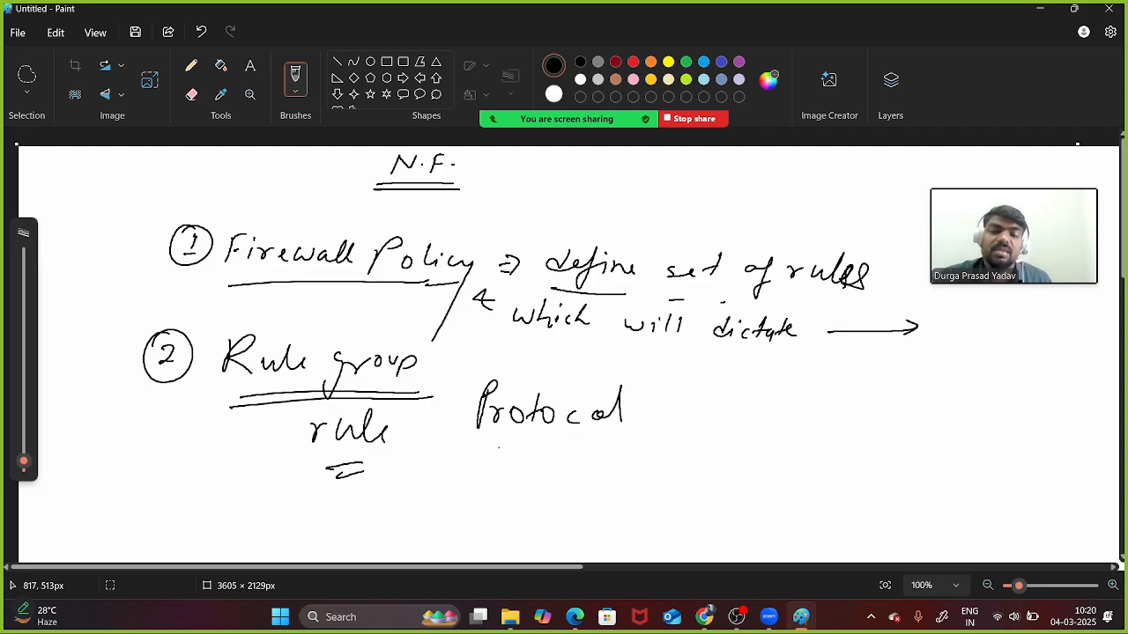
pyautogui.moveTo(480, 448)
pyautogui.mouseDown()
pyautogui.moveTo(657, 434)
pyautogui.moveTo(490, 465)
pyautogui.moveTo(490, 486)
pyautogui.mouseUp()
pyautogui.moveTo(530, 475)
pyautogui.mouseDown()
pyautogui.moveTo(550, 474)
pyautogui.moveTo(540, 488)
pyautogui.mouseUp()
pyautogui.moveTo(553, 467); pyautogui.dragTo(557, 486)
pyautogui.moveTo(485, 509); pyautogui.dragTo(601, 495)
pyautogui.click(594, 482)
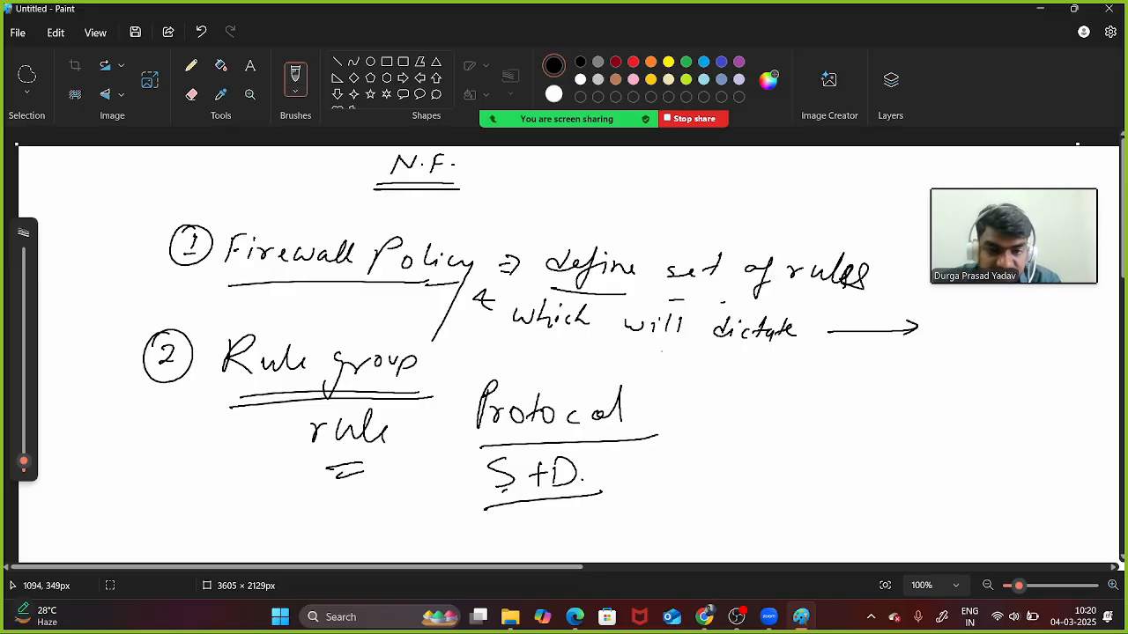
# - Look over the Malware Protection lab instructions, then launch the AWS console from Vocareum's AWS link
pyautogui.click(704, 617)
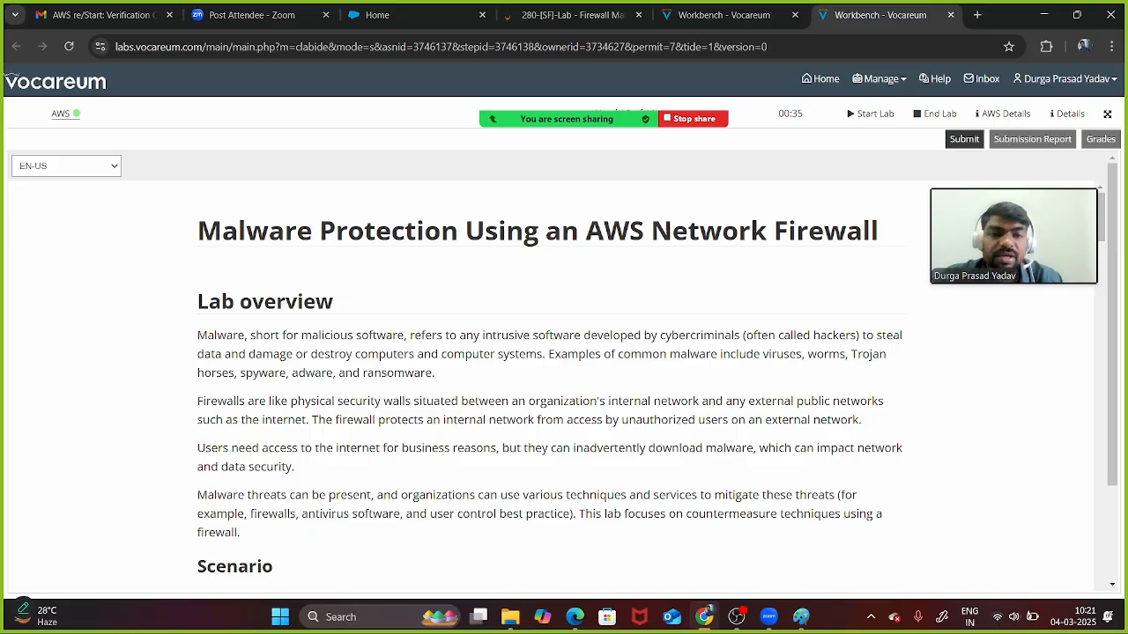
pyautogui.scroll(-11, 546, 379)
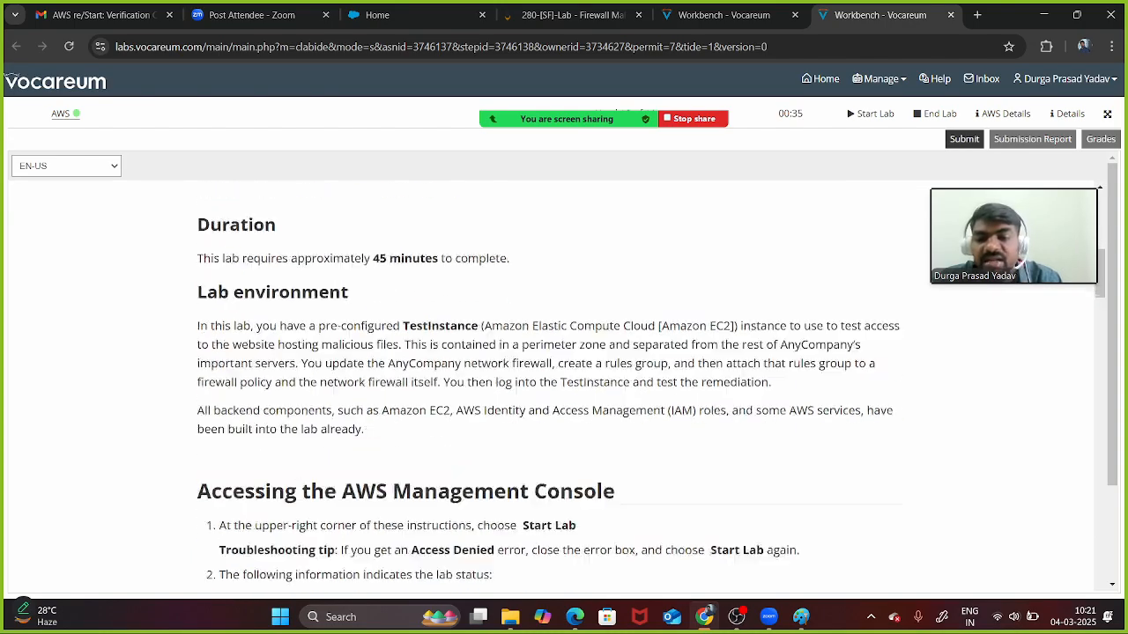
pyautogui.scroll(-2, 564, 379)
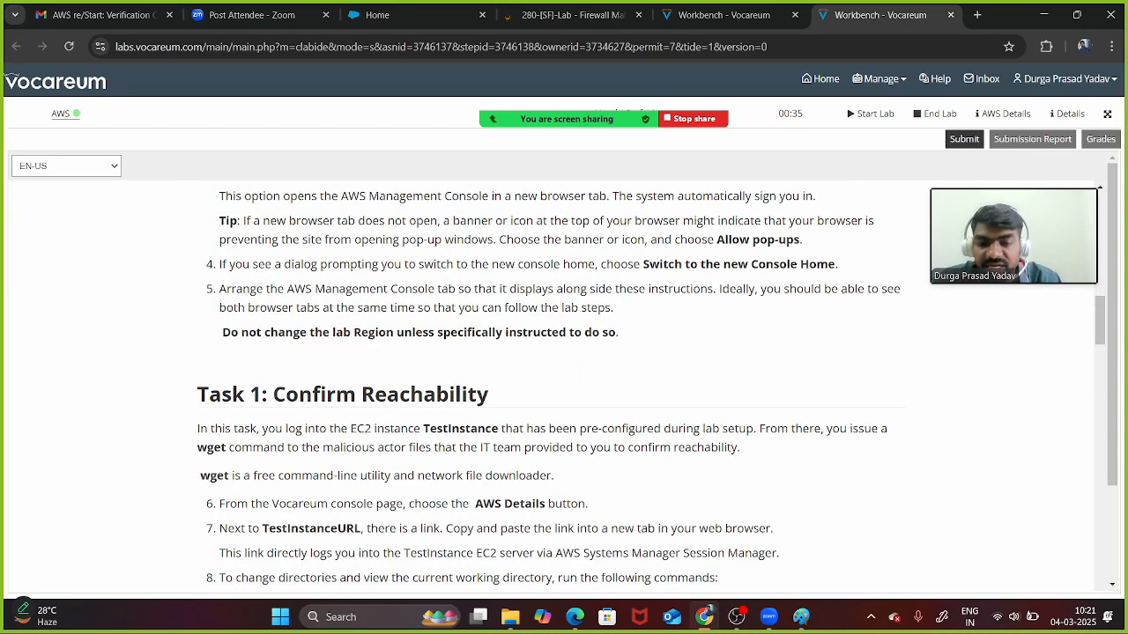
pyautogui.scroll(-4, 564, 386)
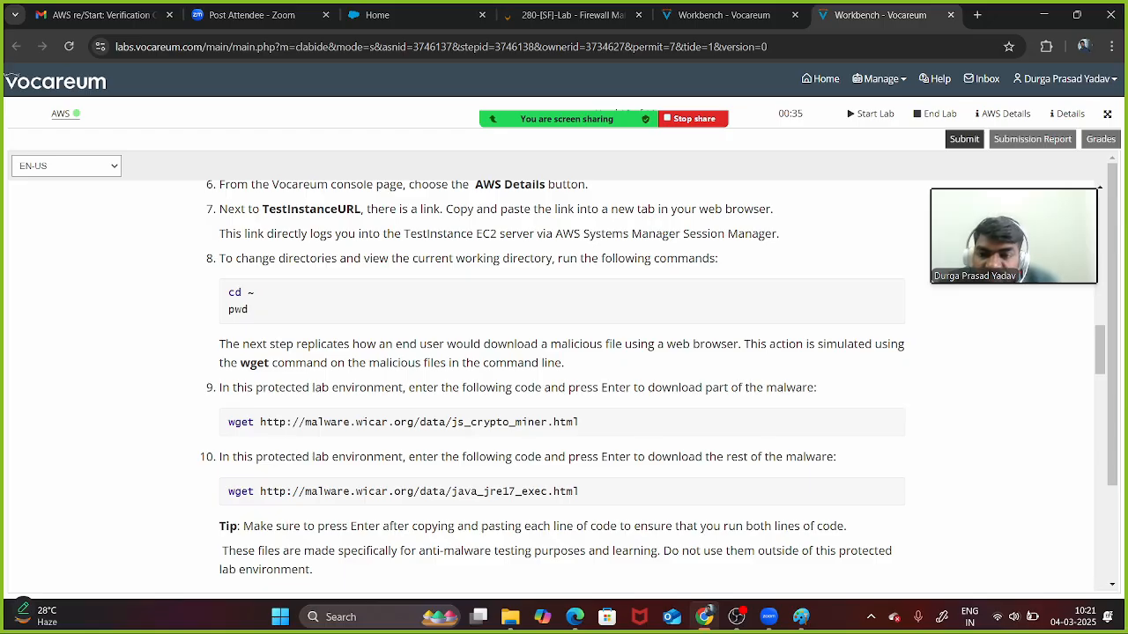
pyautogui.scroll(4, 550, 386)
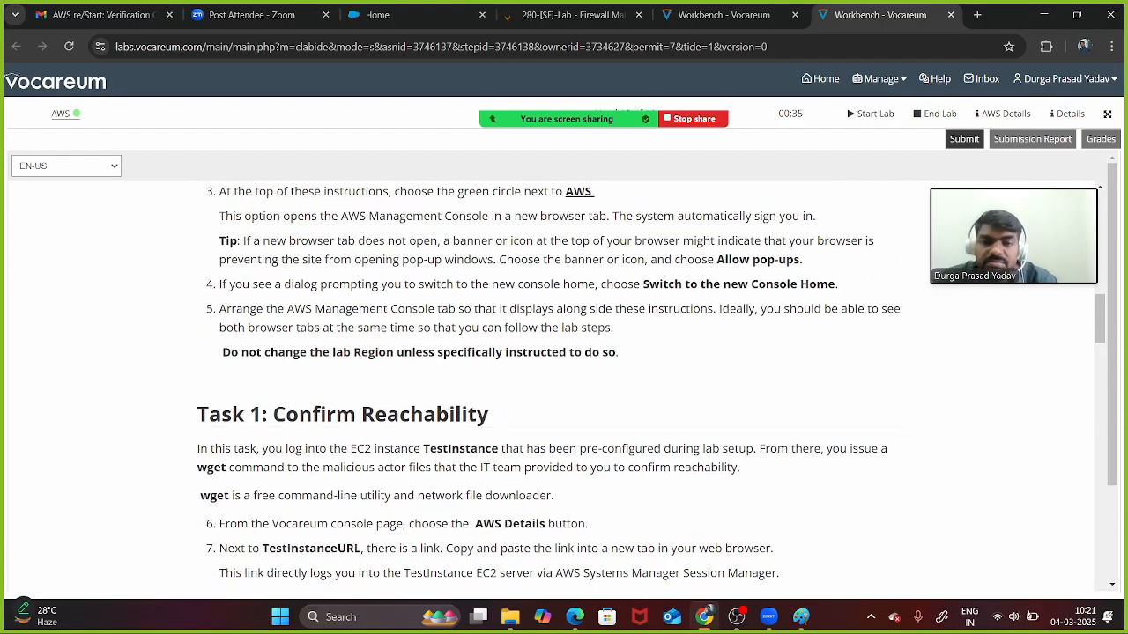
pyautogui.scroll(10, 550, 386)
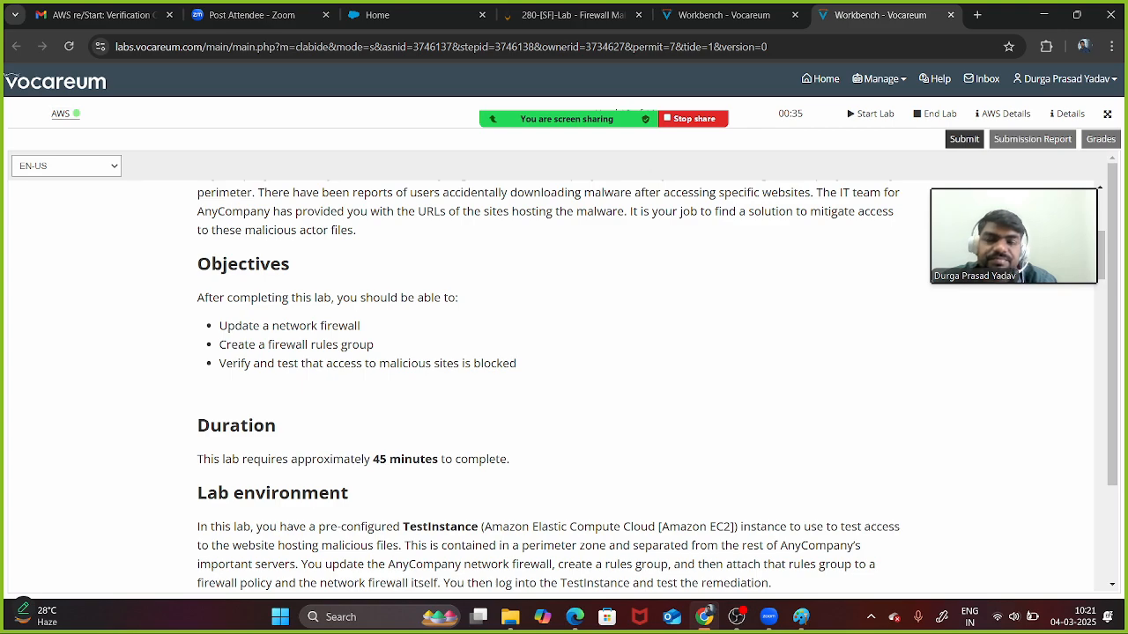
pyautogui.click(60, 113)
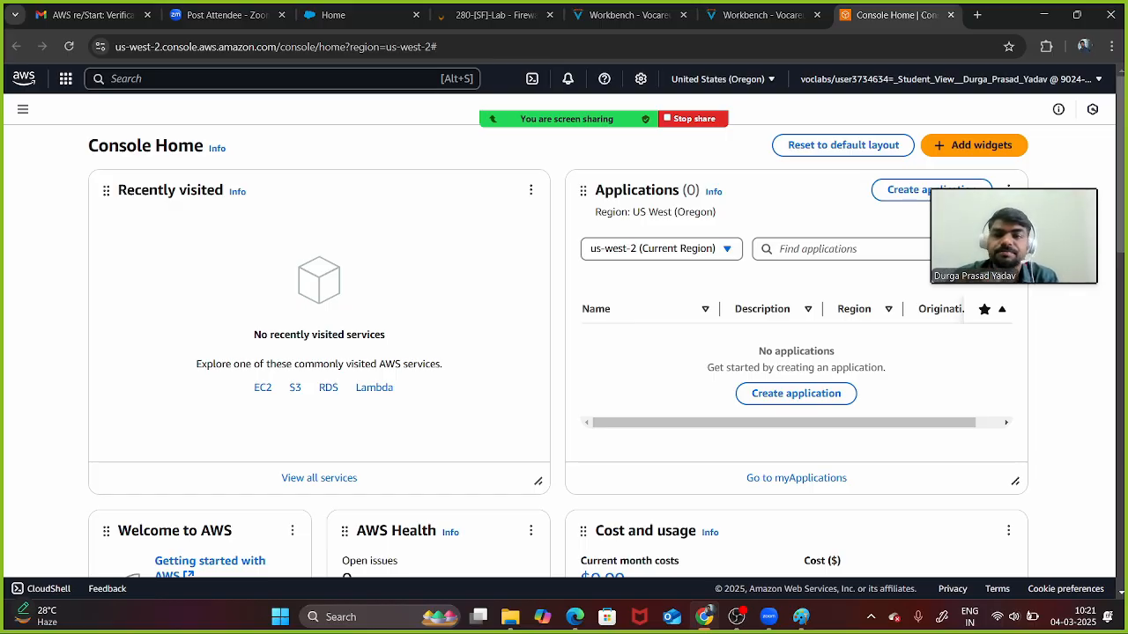
# - Search the console for 'vpc' and open the VPC console
pyautogui.scroll(-2, 564, 353)
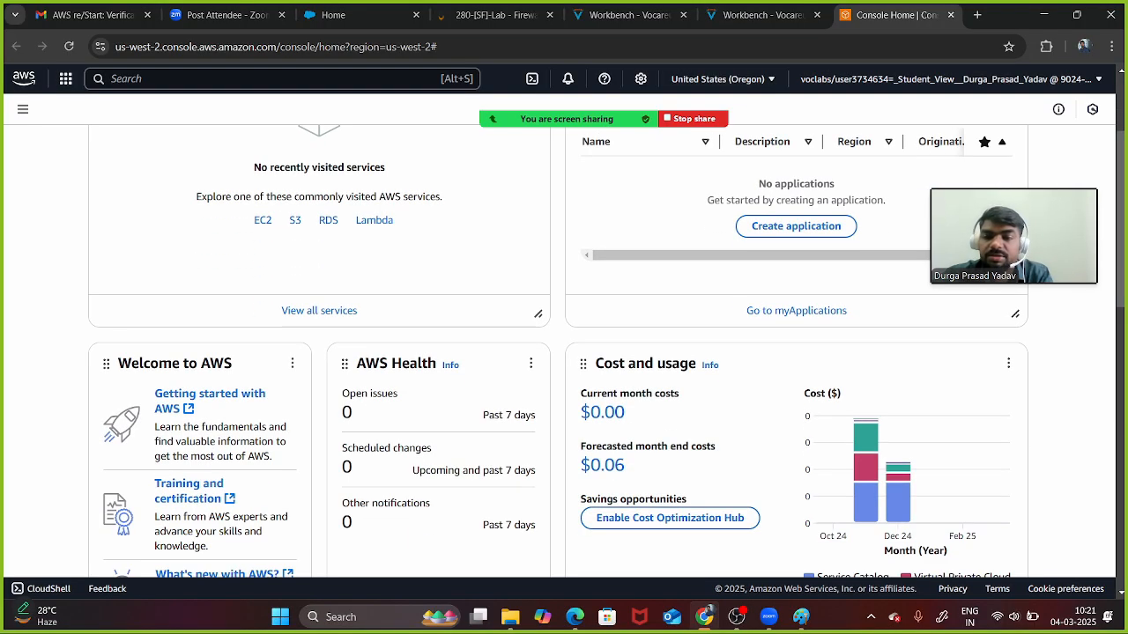
pyautogui.scroll(2, 564, 353)
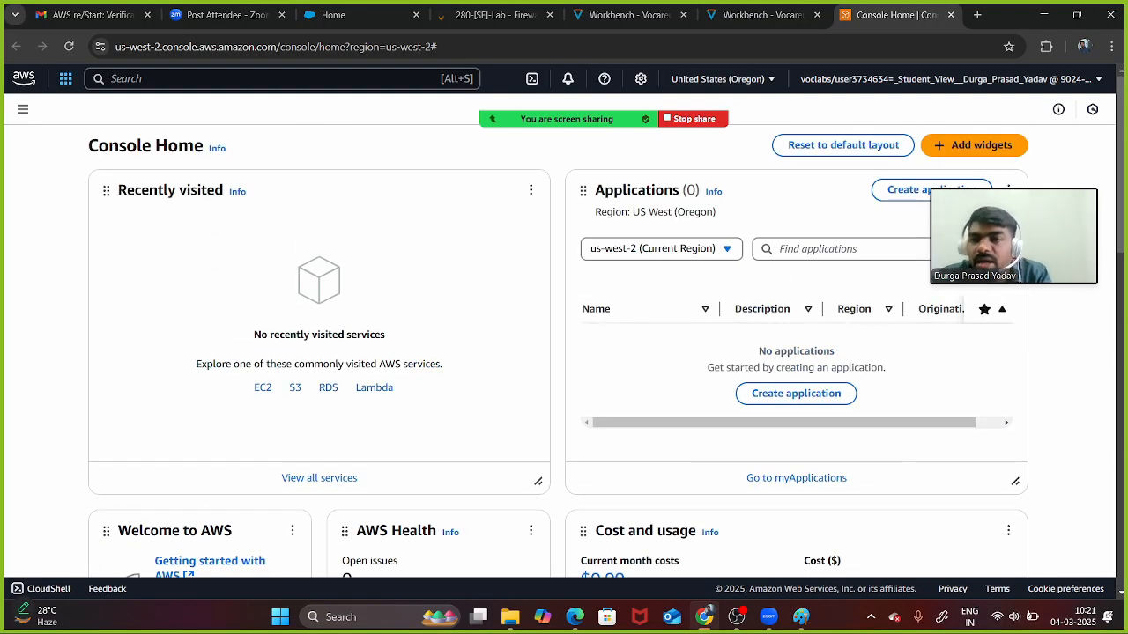
pyautogui.click(176, 79)
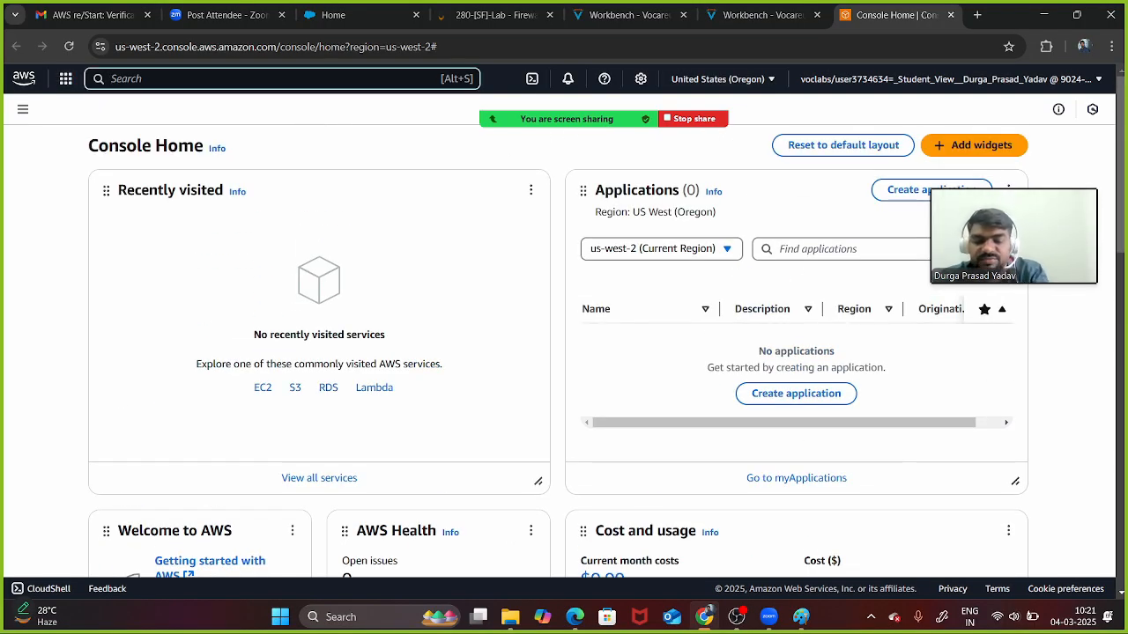
pyautogui.write('vpc')
pyautogui.press('Return')
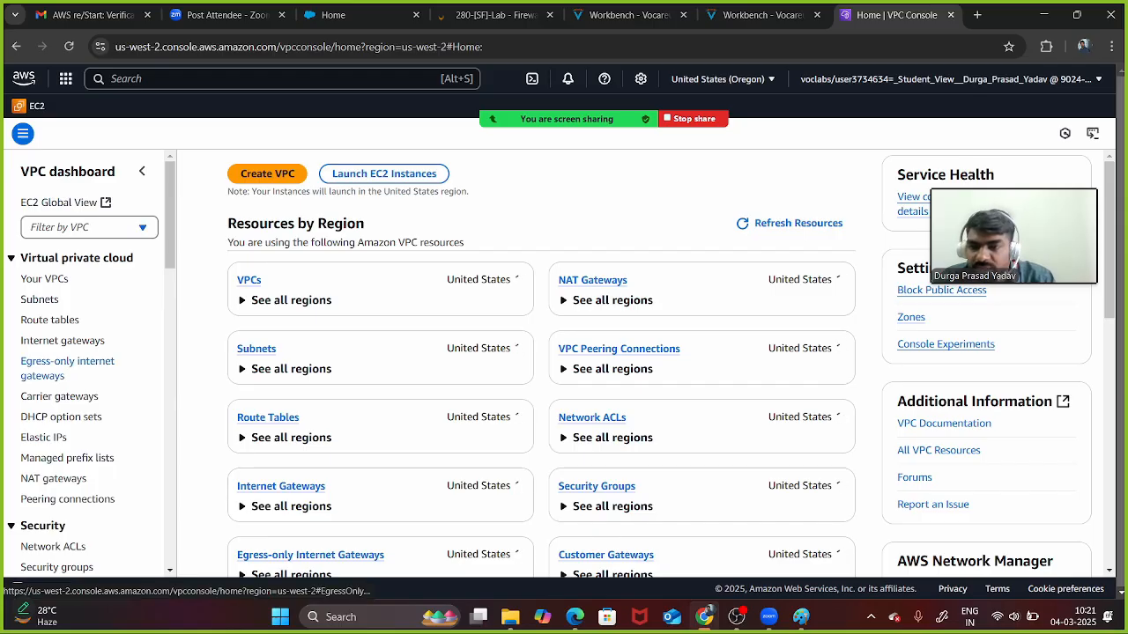
# - Review the Network Firewall sidebar entries (DNS firewall rule groups, firewall policies) and open Firewalls
pyautogui.scroll(-4, 79, 370)
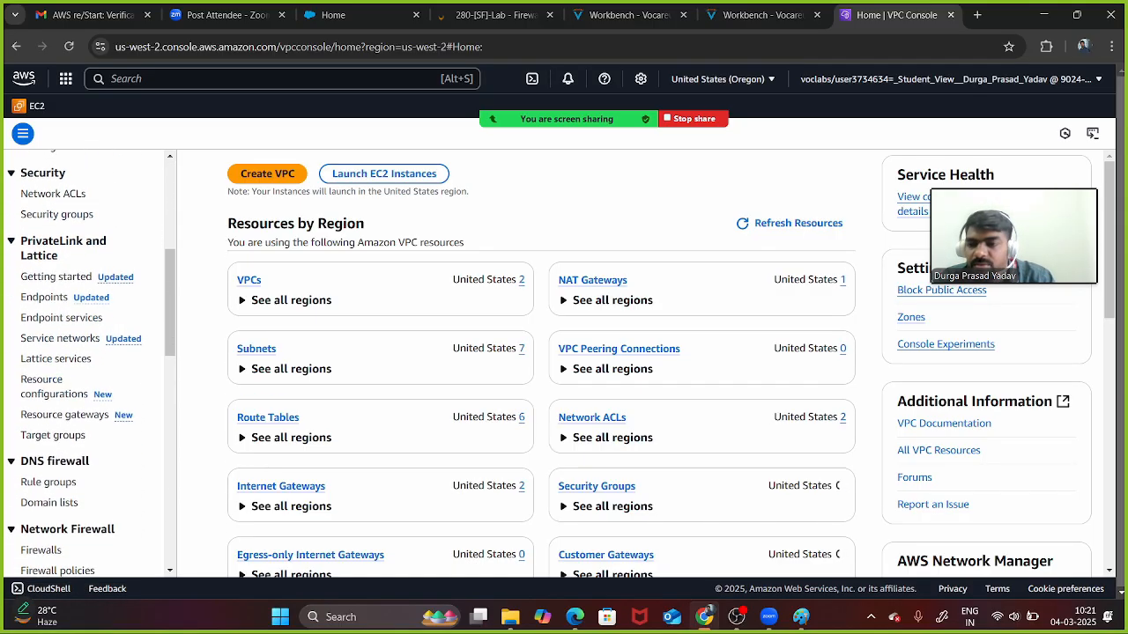
pyautogui.scroll(-2, 53, 380)
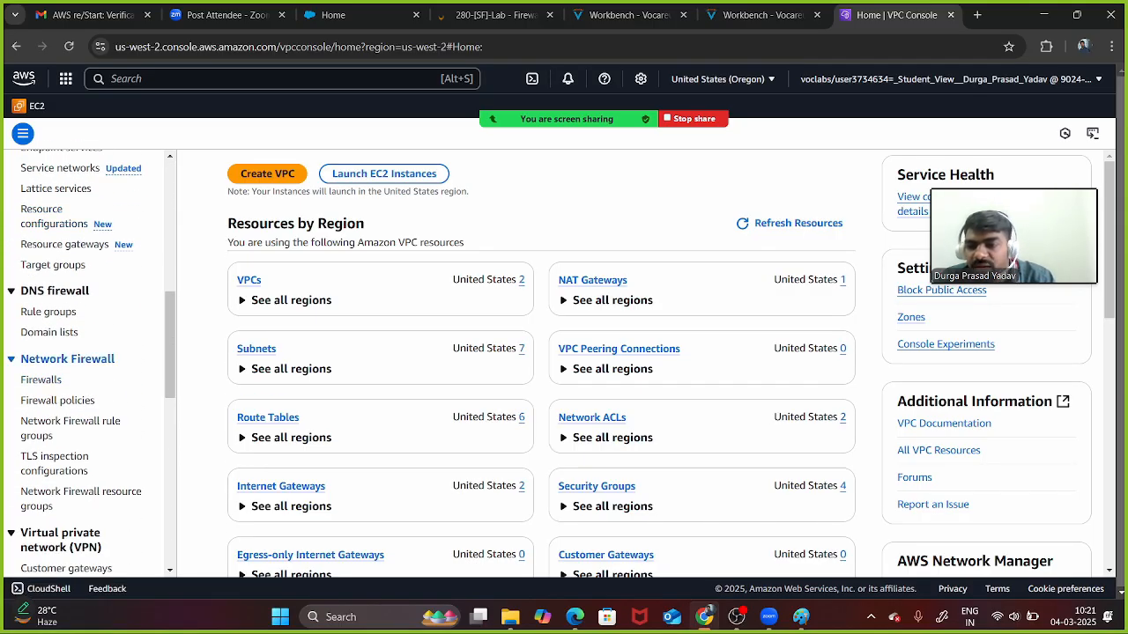
pyautogui.moveTo(115, 358); pyautogui.dragTo(19, 358)
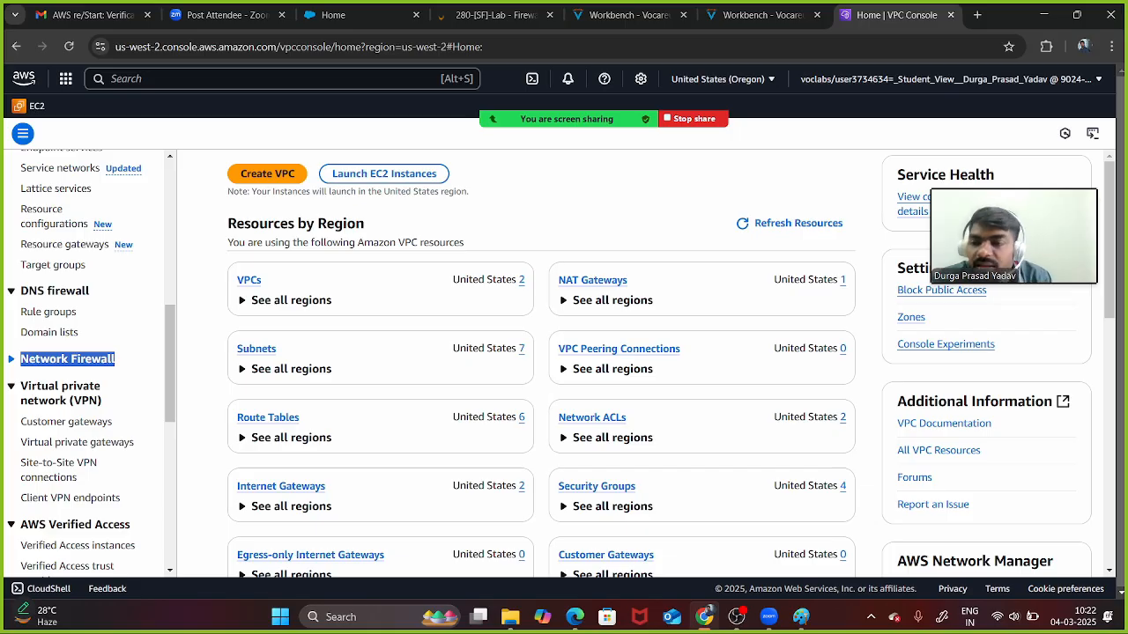
pyautogui.moveTo(78, 312); pyautogui.dragTo(21, 314)
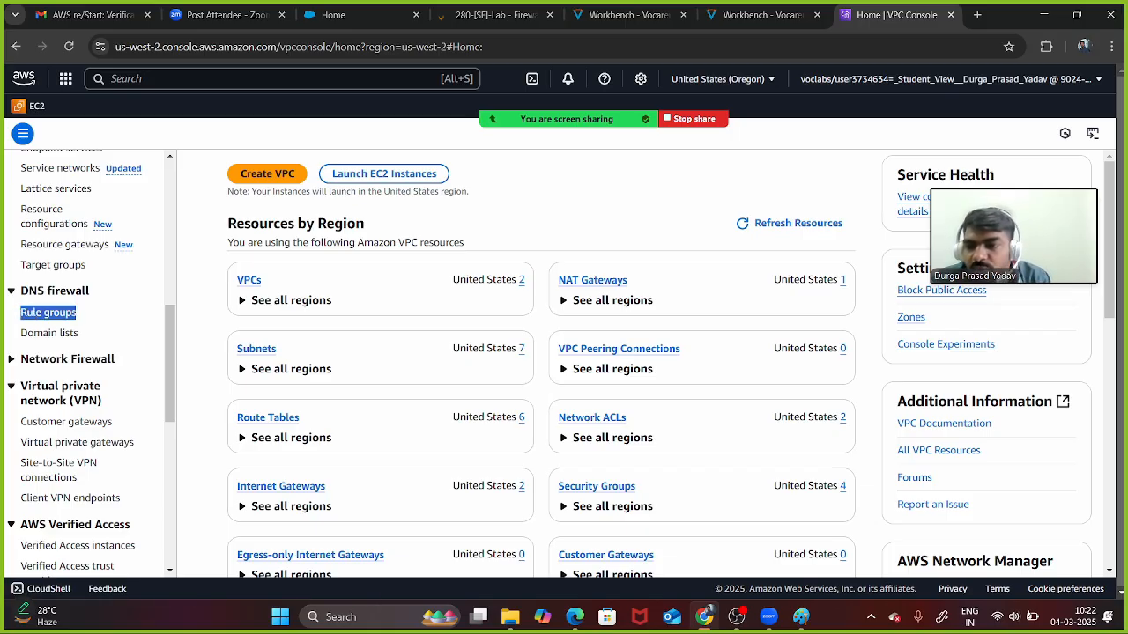
pyautogui.click(67, 359)
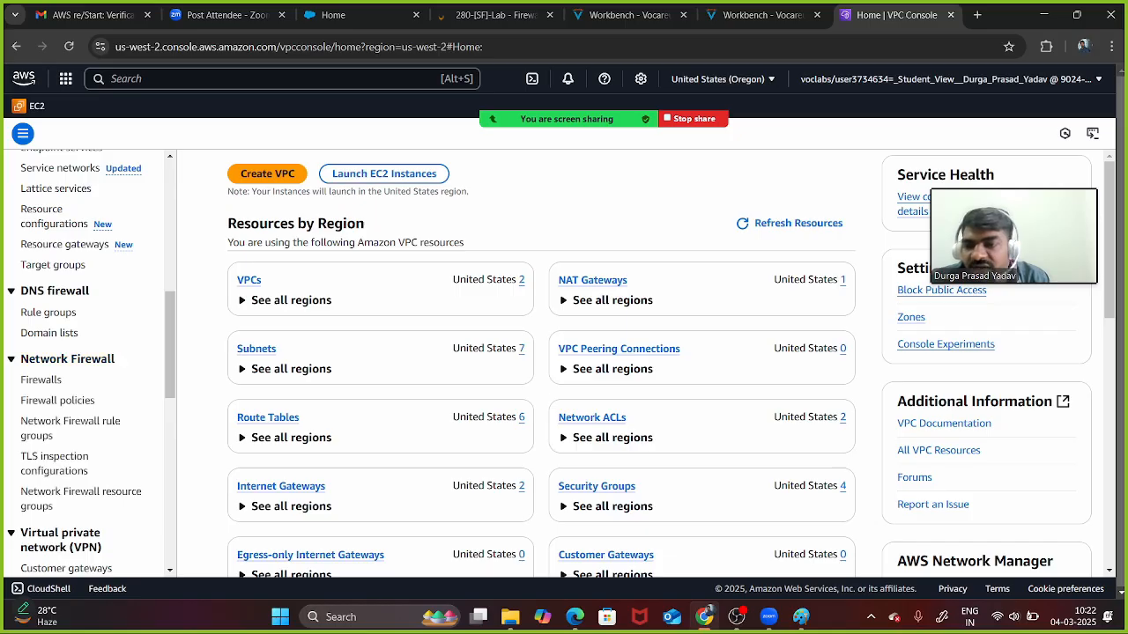
pyautogui.moveTo(95, 401); pyautogui.dragTo(20, 401)
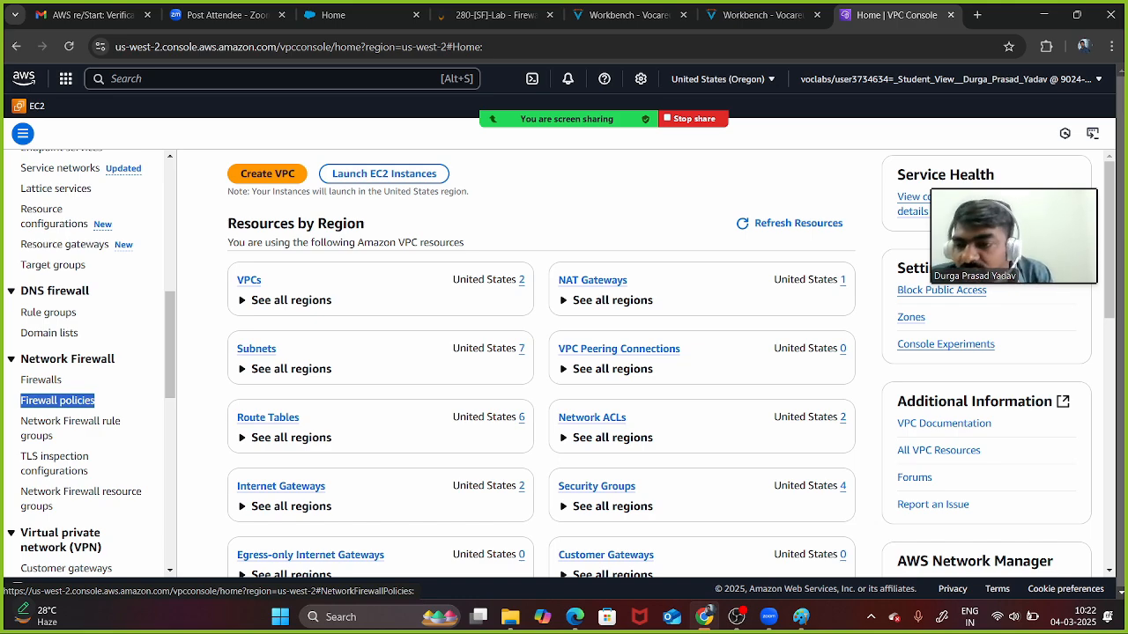
pyautogui.moveTo(76, 311); pyautogui.dragTo(20, 311)
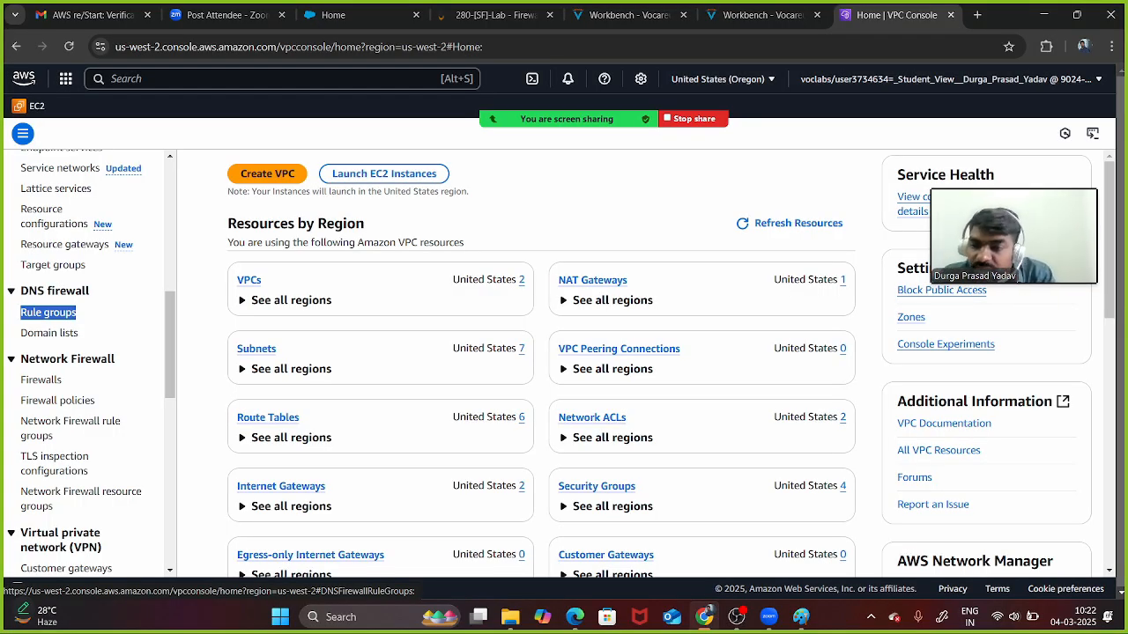
pyautogui.click(41, 379)
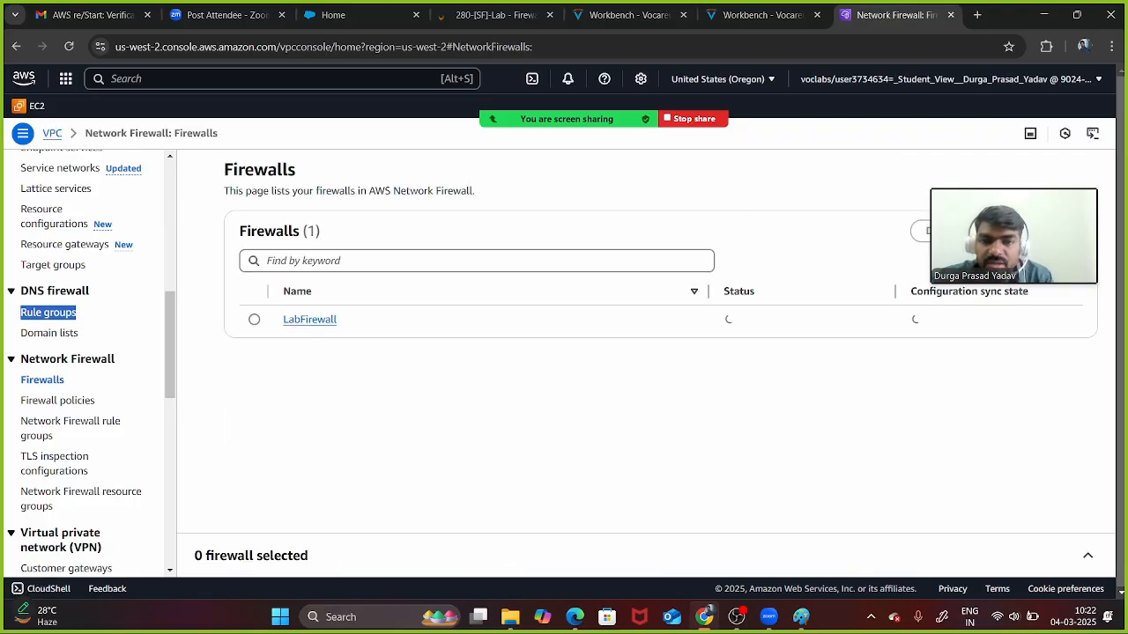
# - Open LabFirewall and scroll through its details page
pyautogui.click(310, 319)
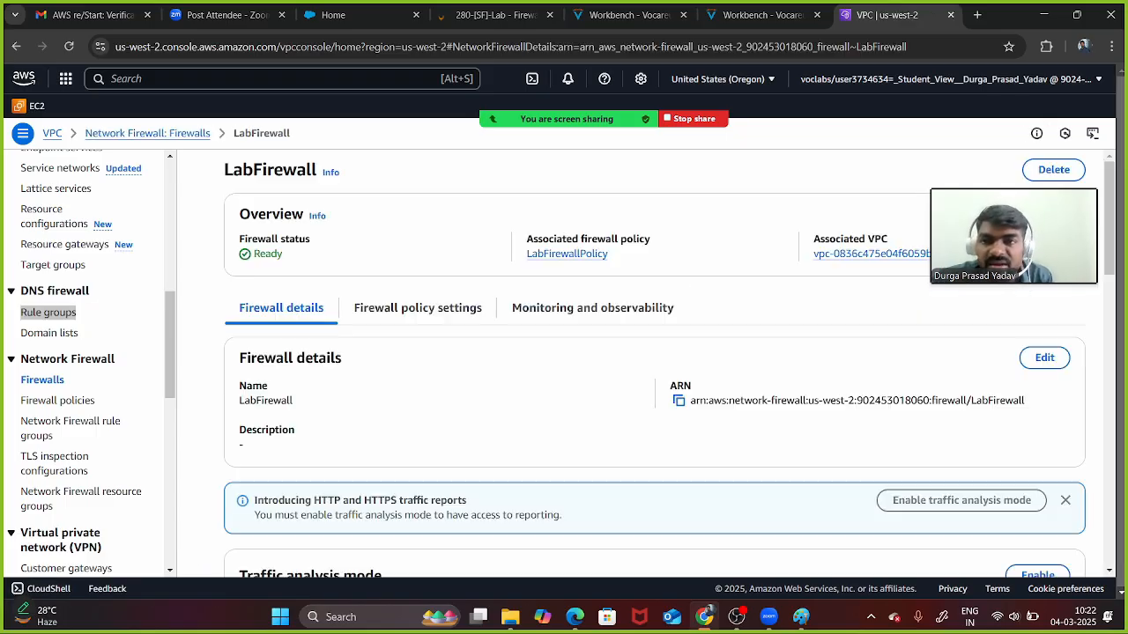
pyautogui.scroll(-5, 655, 364)
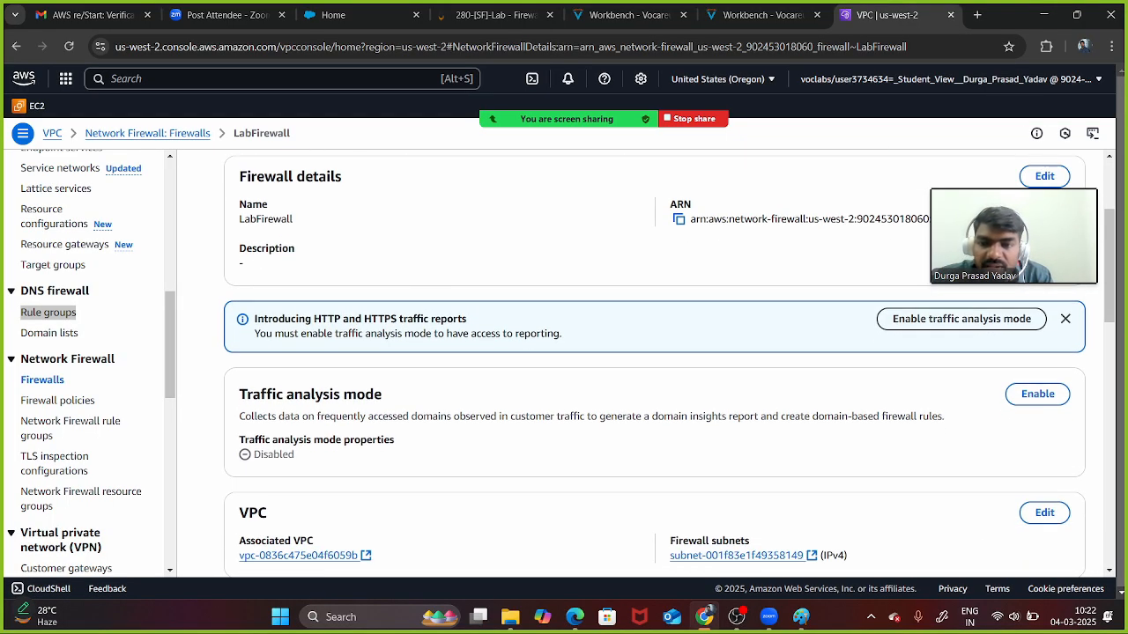
pyautogui.scroll(-2, 655, 364)
pyautogui.scroll(1, 655, 364)
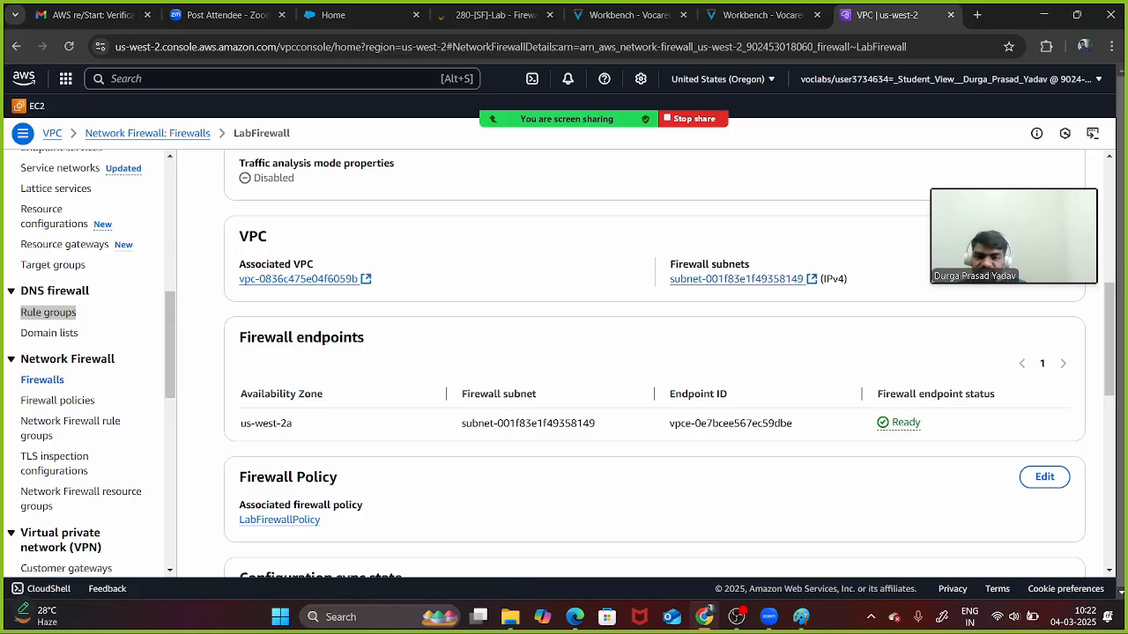
pyautogui.scroll(-5, 654, 364)
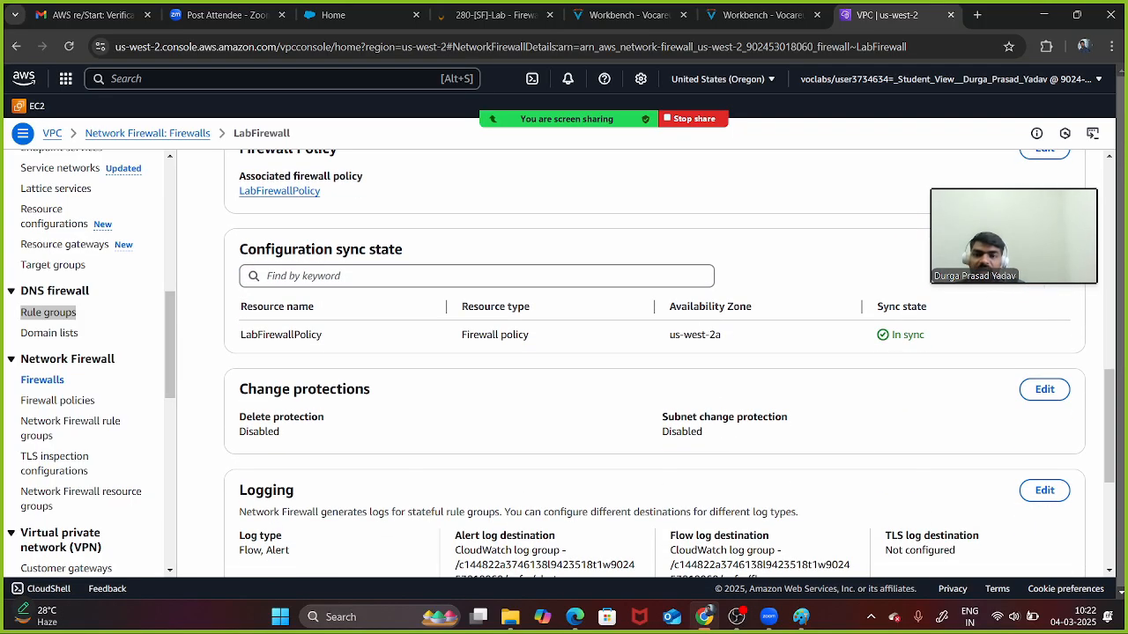
pyautogui.scroll(-2, 655, 363)
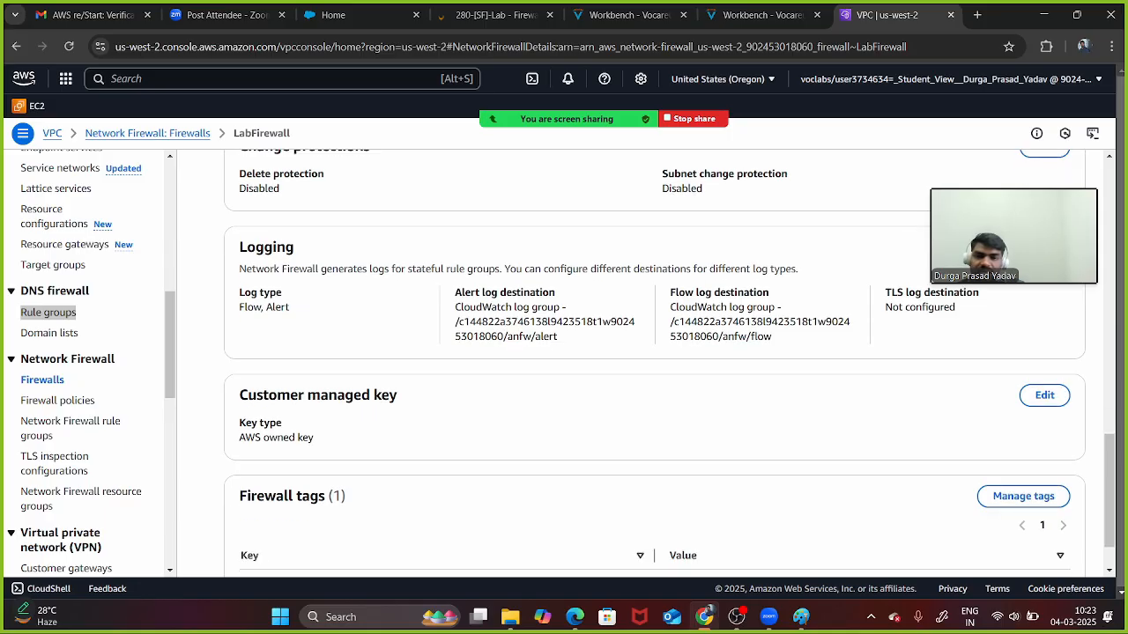
pyautogui.scroll(15, 654, 363)
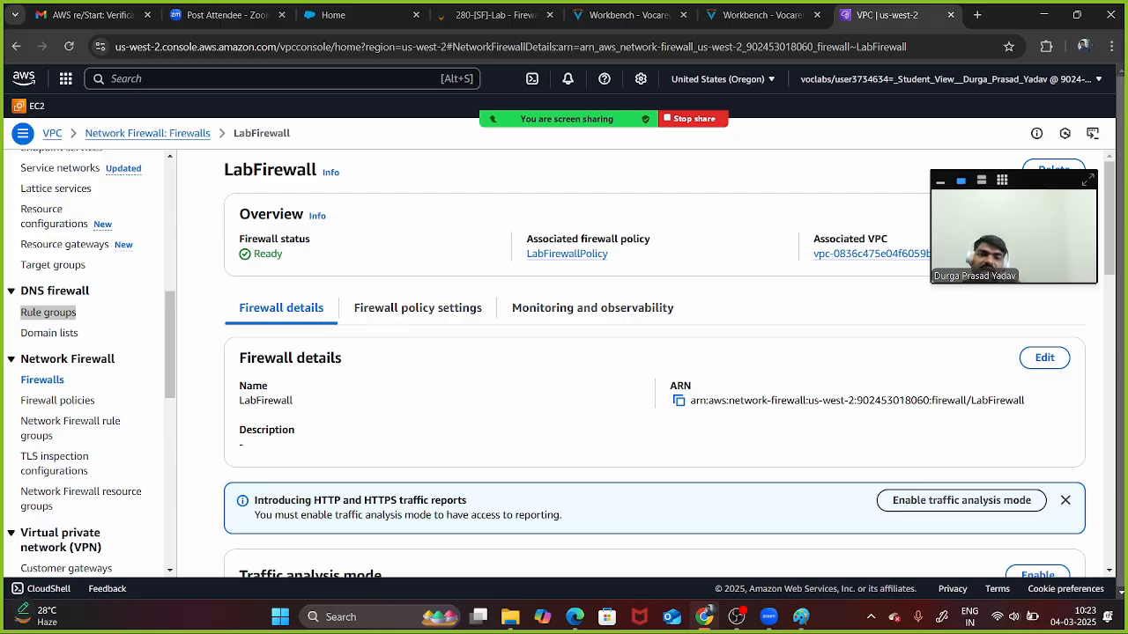
# - Point out the LabFirewallPolicy association and VPC ID, then search the console for 'ec2'
pyautogui.moveTo(1013, 220); pyautogui.dragTo(883, 471)
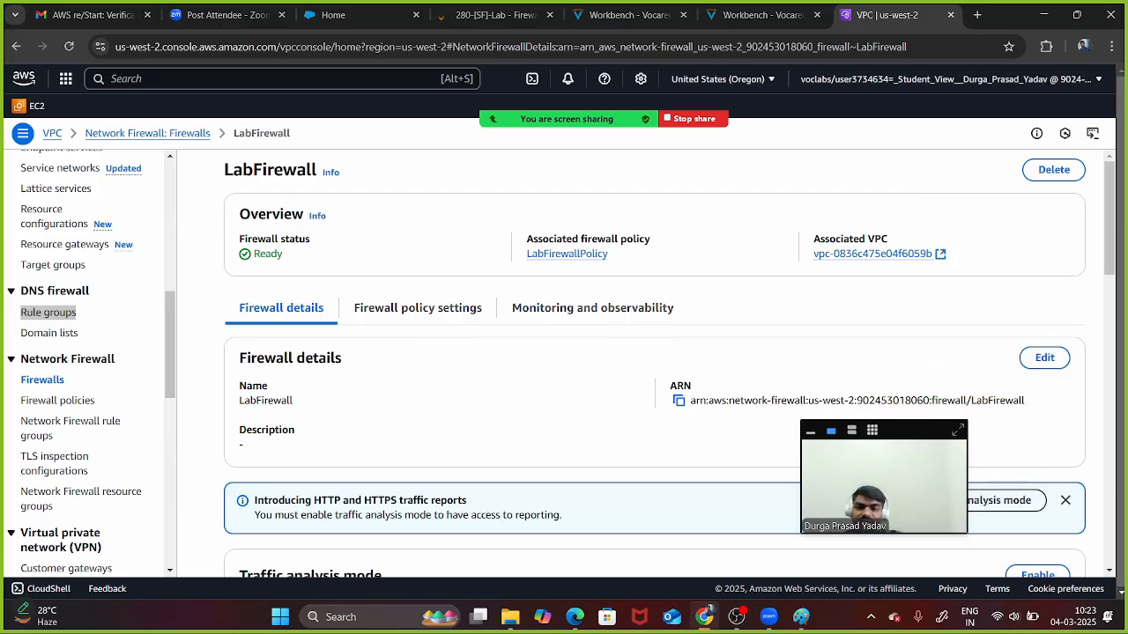
pyautogui.moveTo(608, 254); pyautogui.dragTo(526, 254)
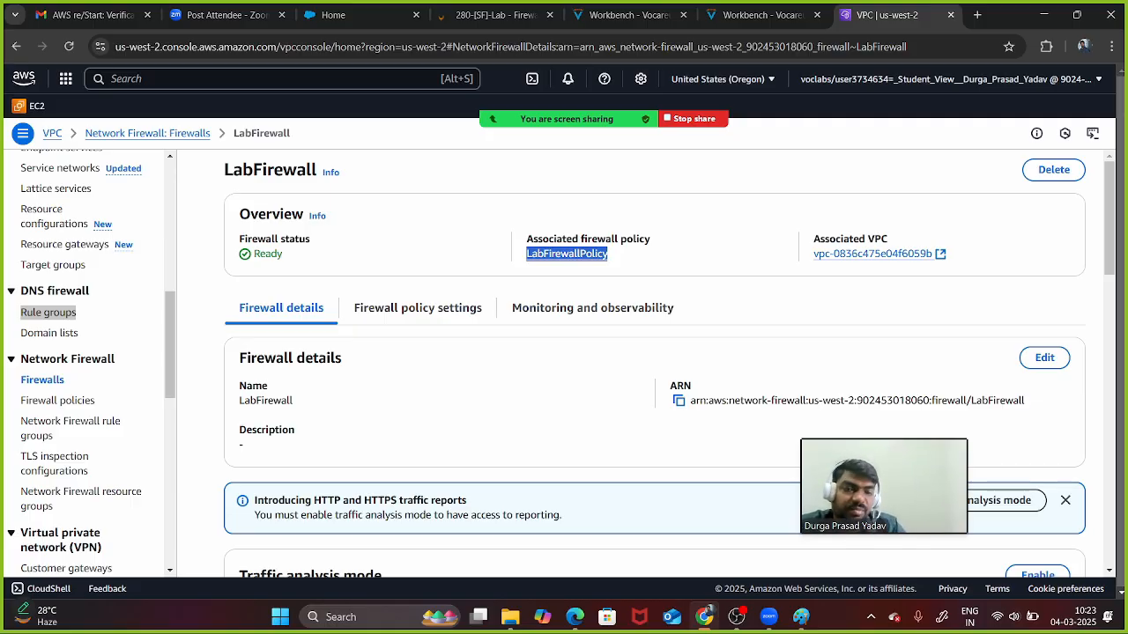
pyautogui.moveTo(813, 254); pyautogui.dragTo(933, 254)
pyautogui.click(966, 261)
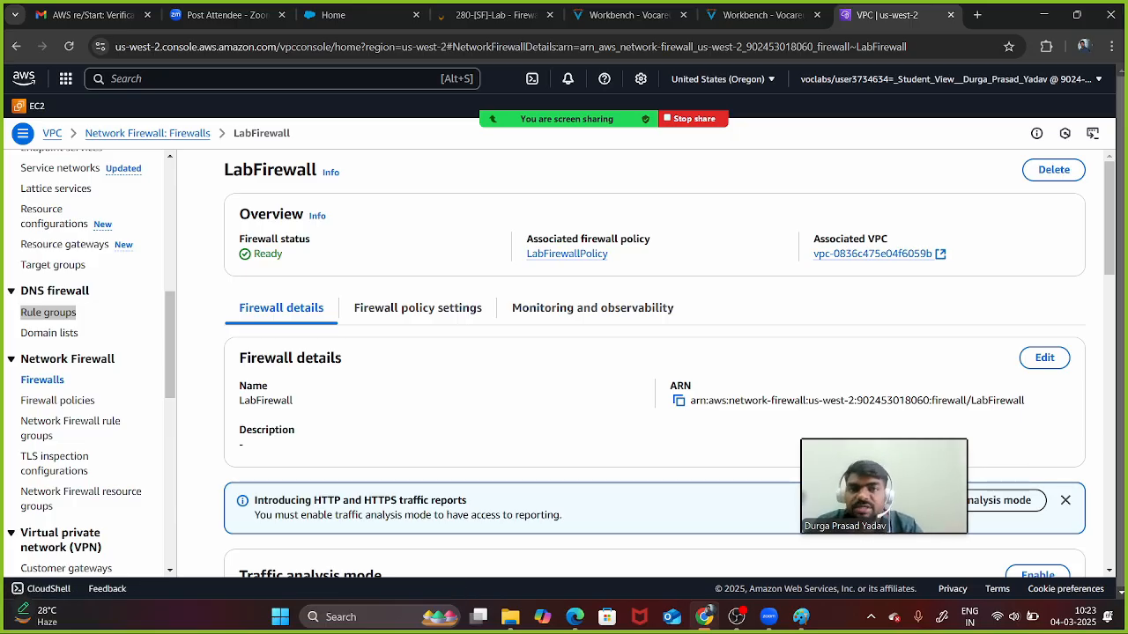
pyautogui.hotkey('alt', 's')
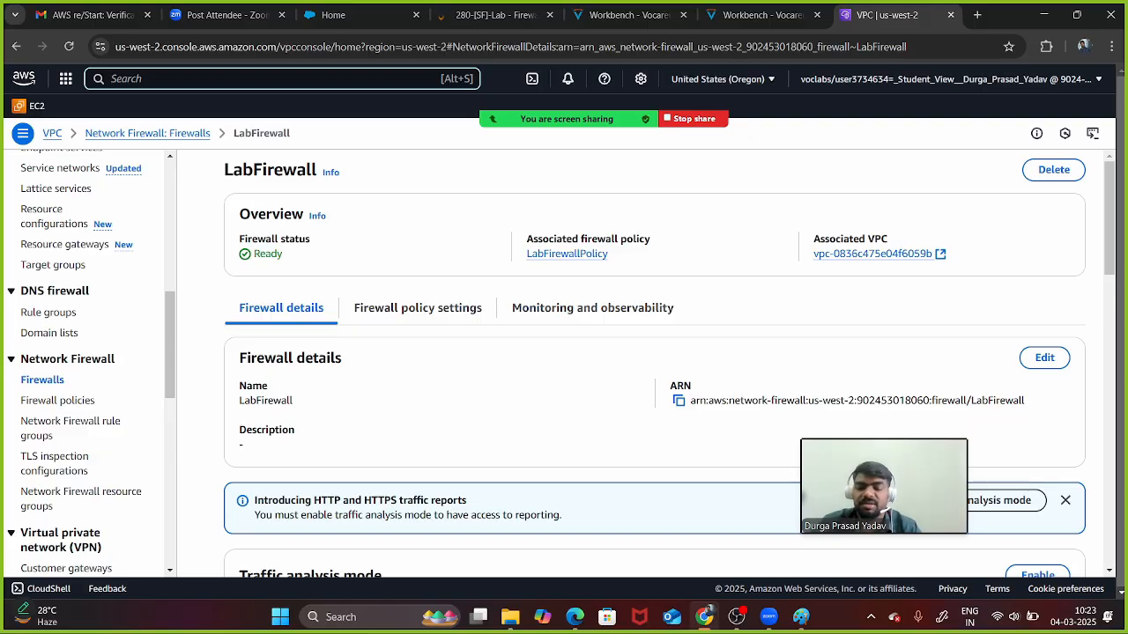
pyautogui.write('ec2')
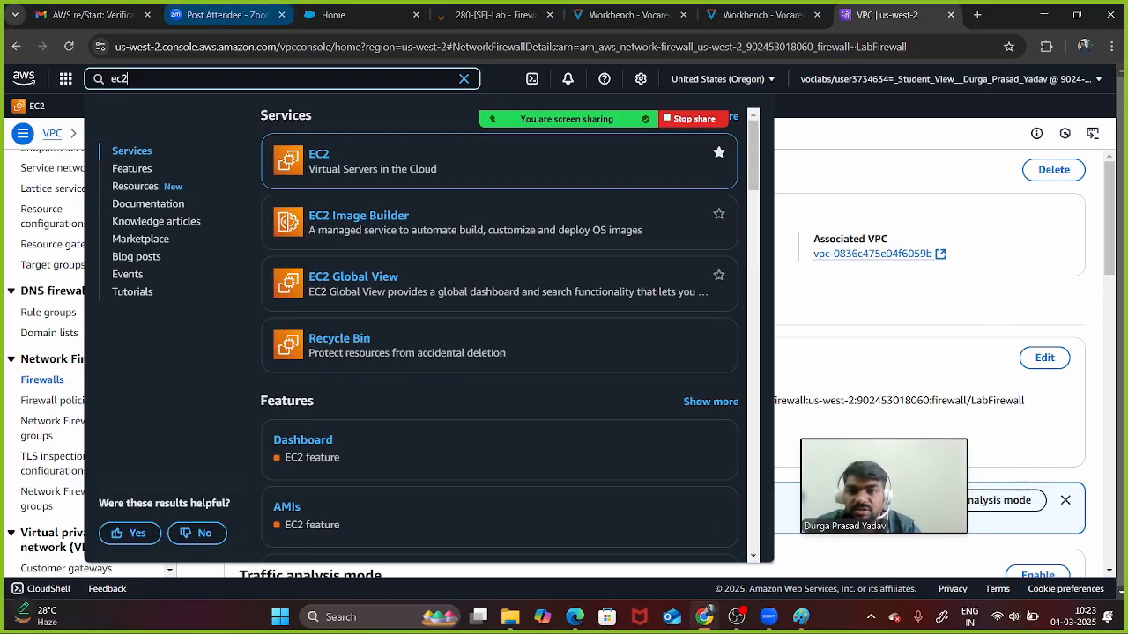
# - Open EC2 from the search results and list running instances, showing TestInstance
pyautogui.press('Return')
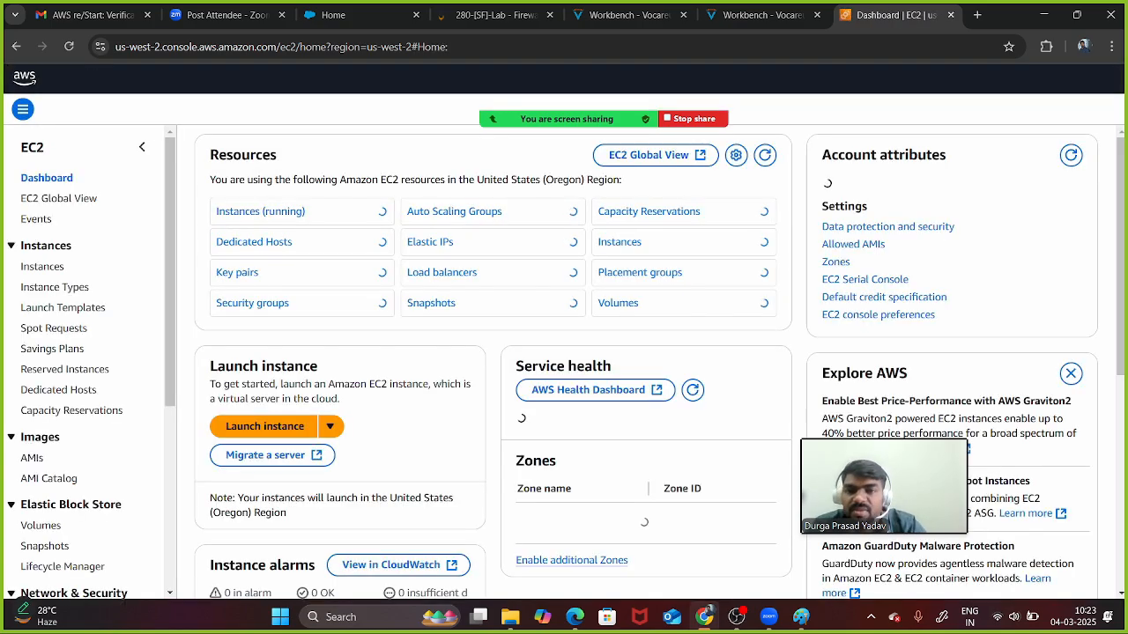
pyautogui.click(261, 277)
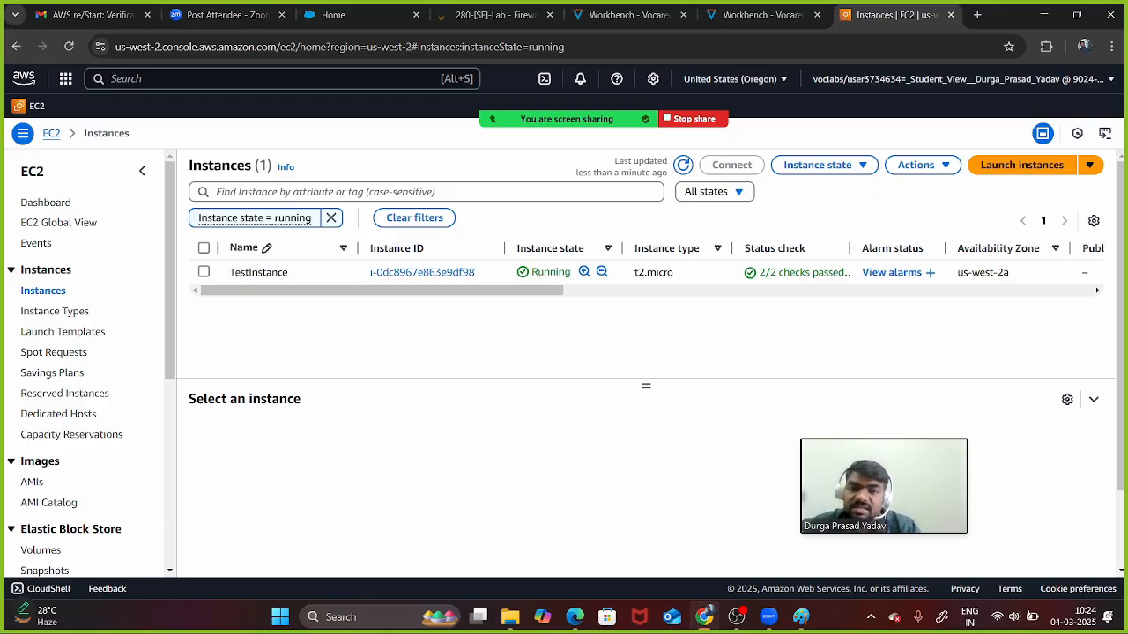
# - Select TestInstance, compare its Connect options, and connect through Session Manager
pyautogui.click(258, 271)
pyautogui.click(732, 165)
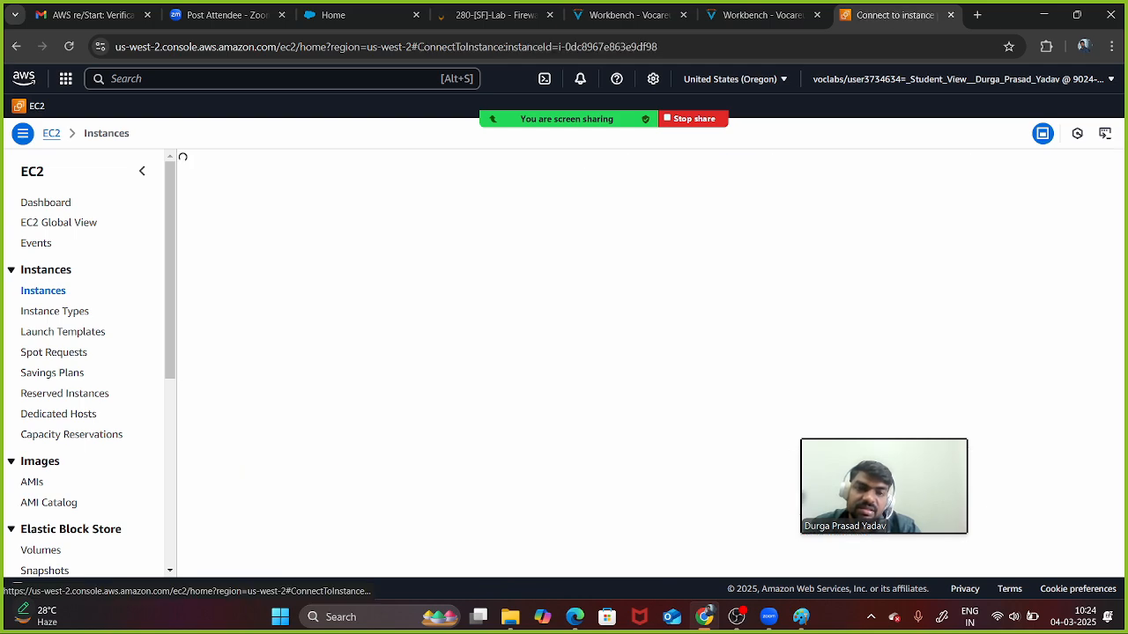
pyautogui.click(228, 227)
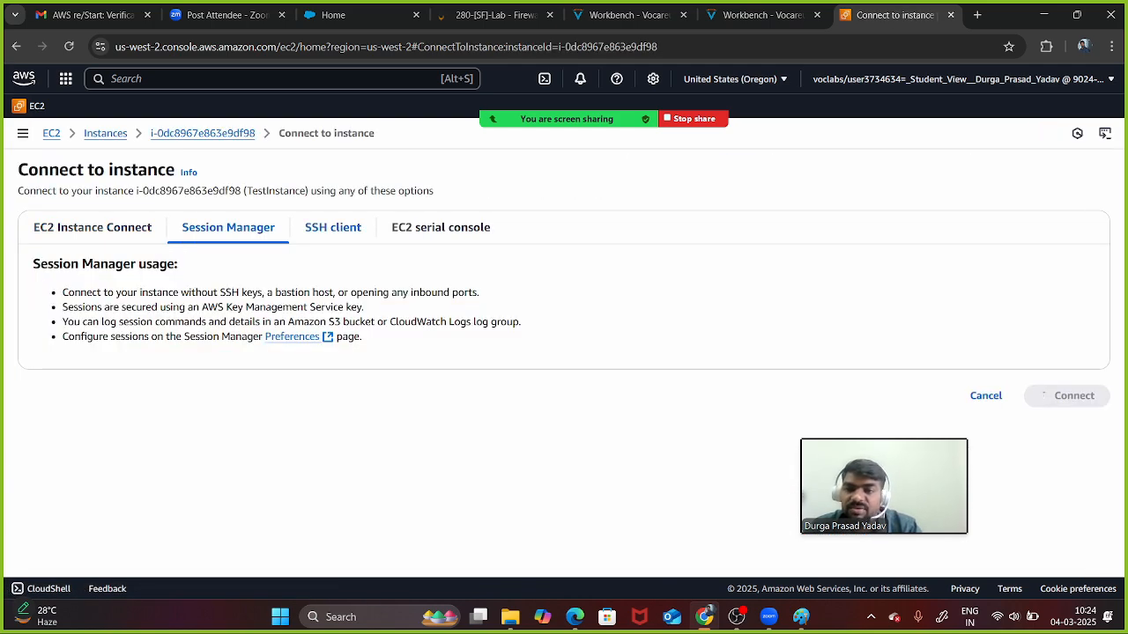
pyautogui.click(92, 227)
pyautogui.scroll(-1, 564, 363)
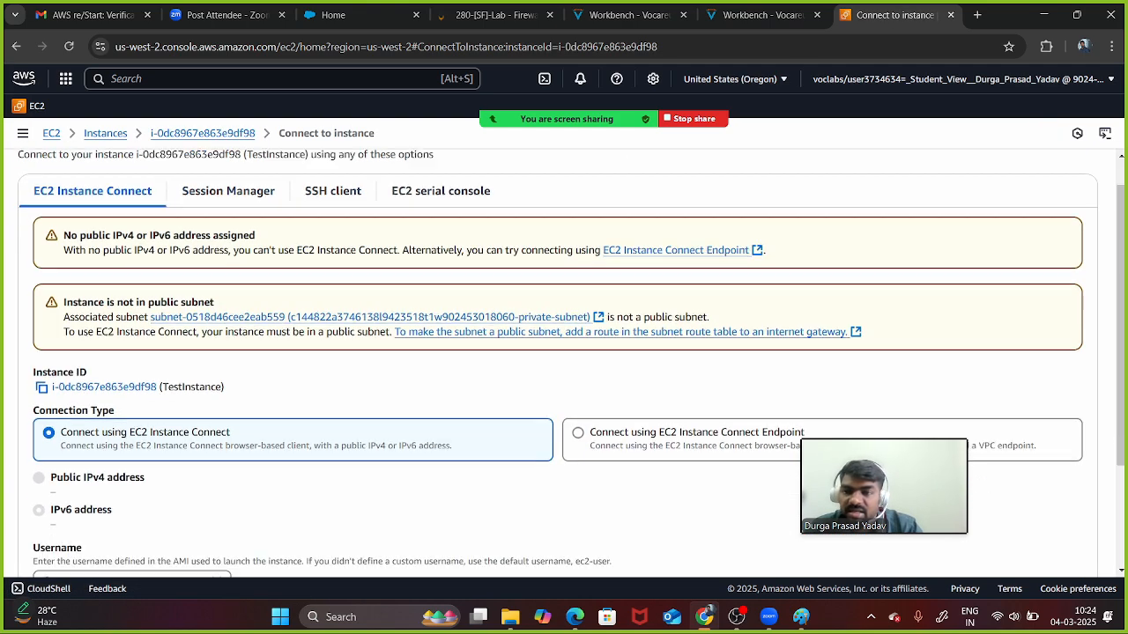
pyautogui.scroll(-2, 564, 363)
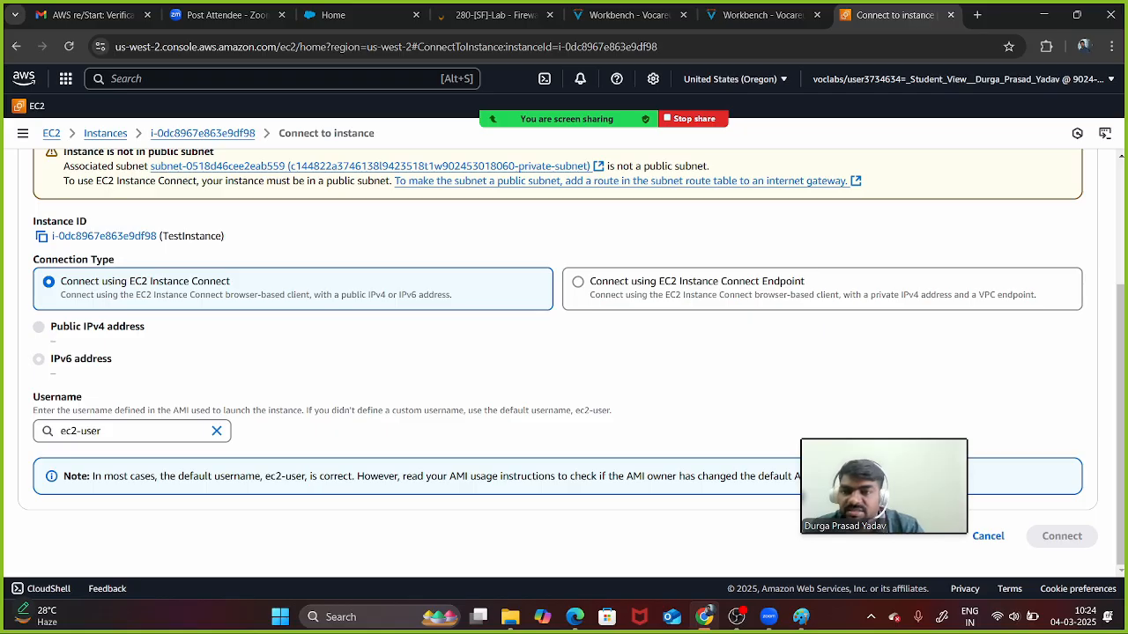
pyautogui.scroll(3, 564, 363)
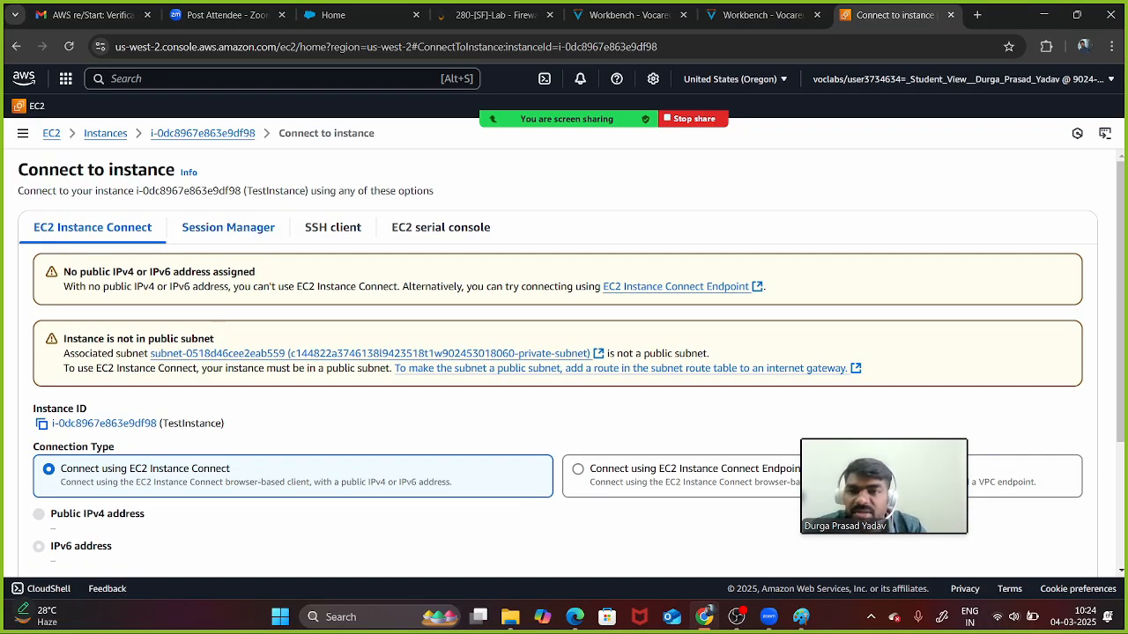
pyautogui.click(229, 227)
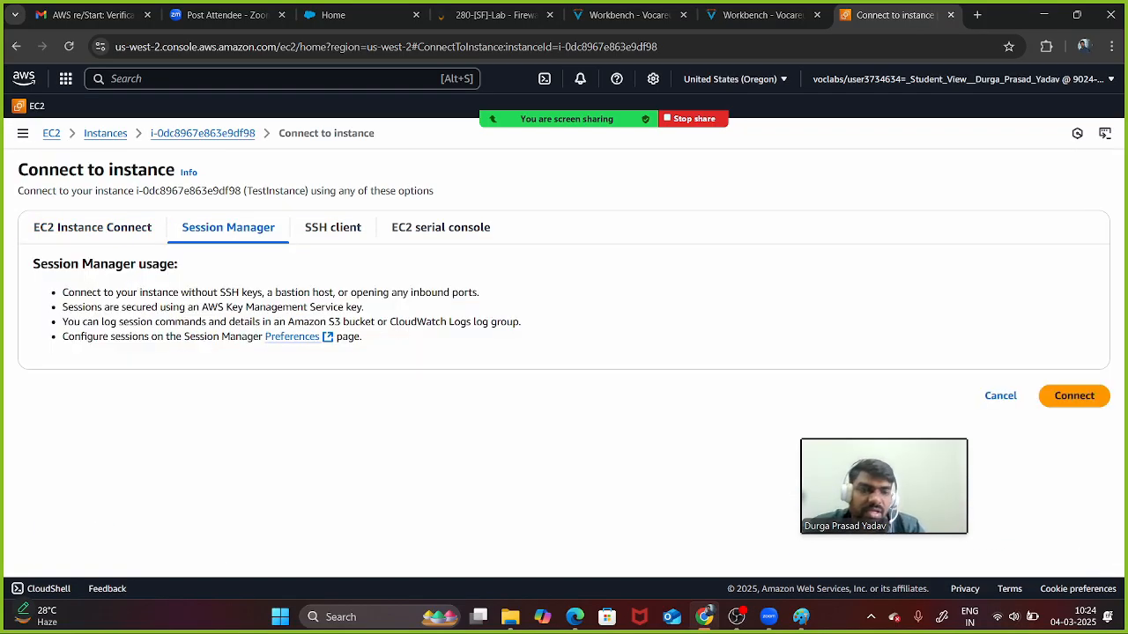
pyautogui.click(1074, 396)
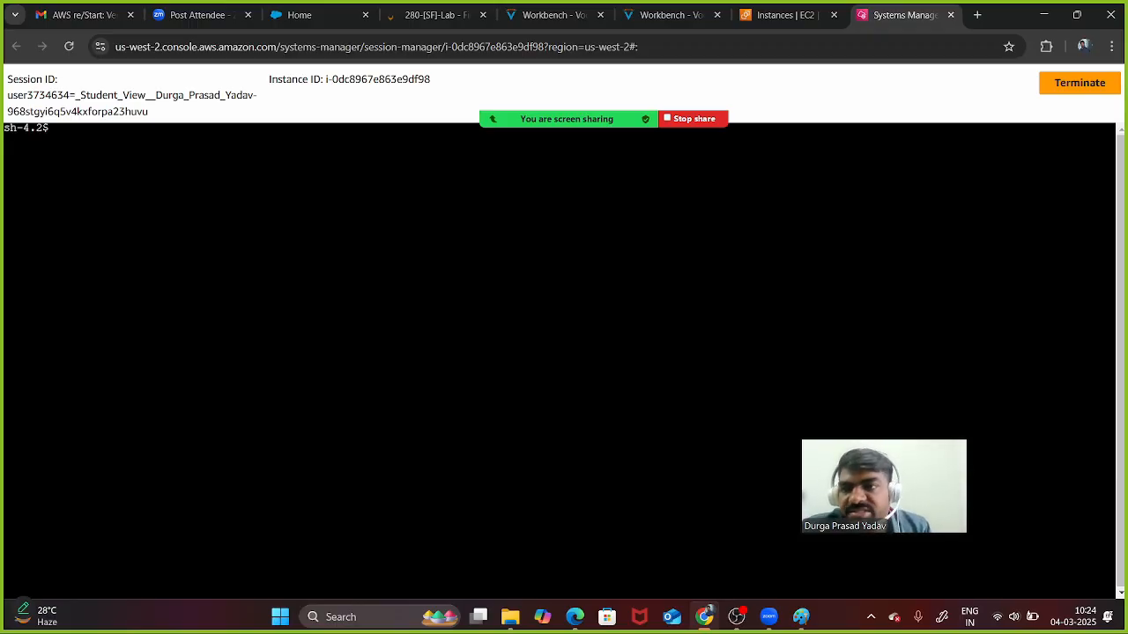
# - Run ls, clear, cd, ls and pwd in the shell, confirming /home/ssm-user
pyautogui.write('ls')
pyautogui.press('Return')
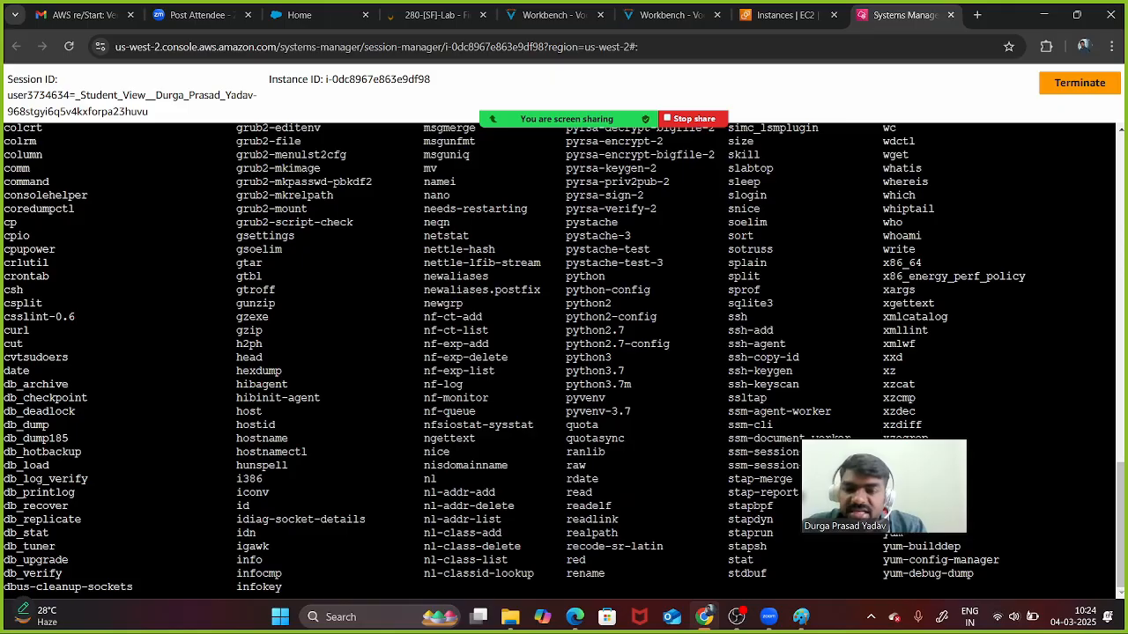
pyautogui.write('clear')
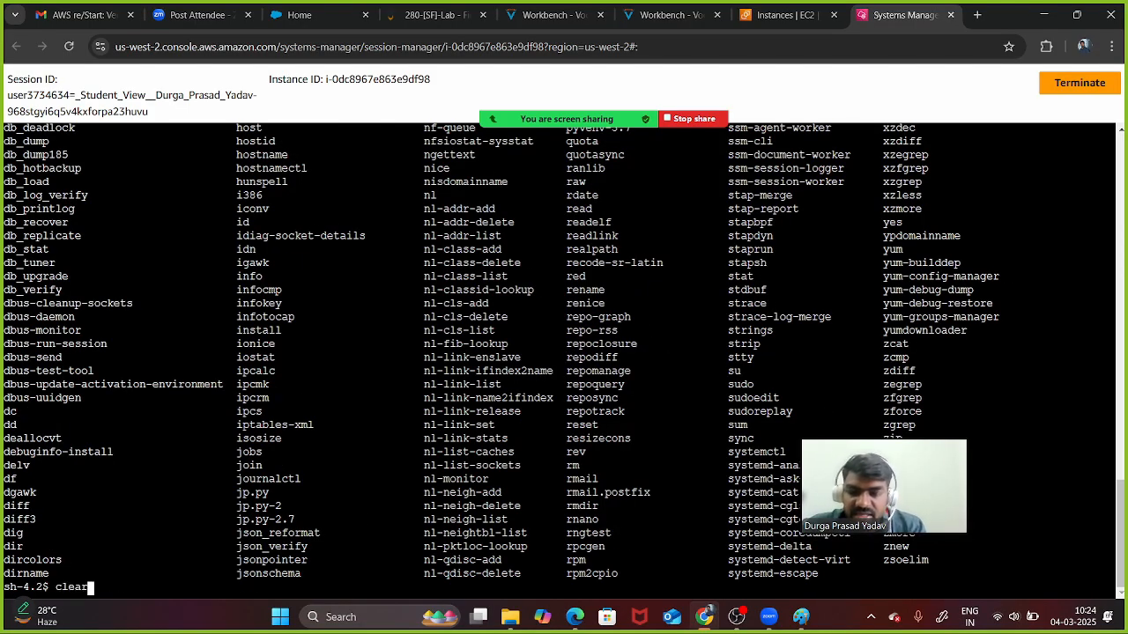
pyautogui.press('Return')
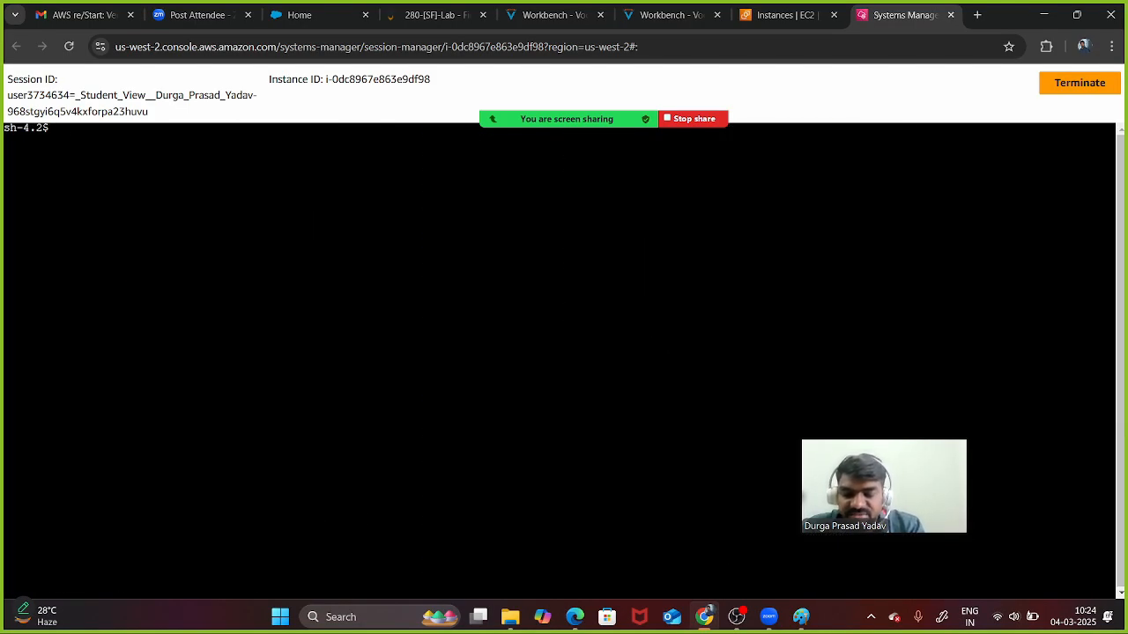
pyautogui.write('cd')
pyautogui.press('Return')
pyautogui.write('ls')
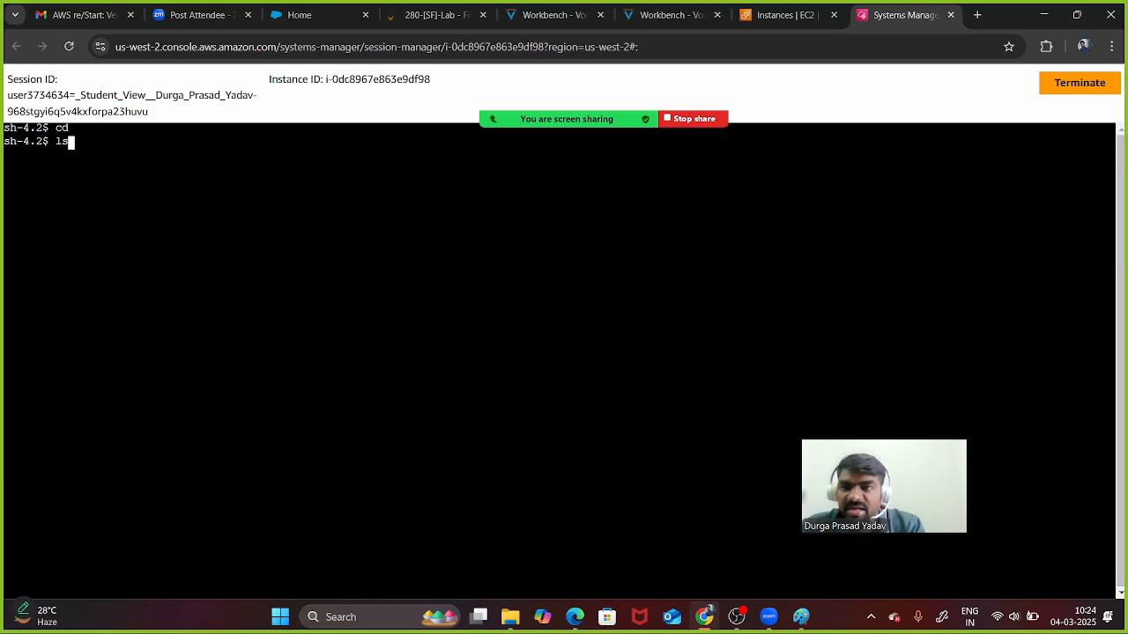
pyautogui.press('Return')
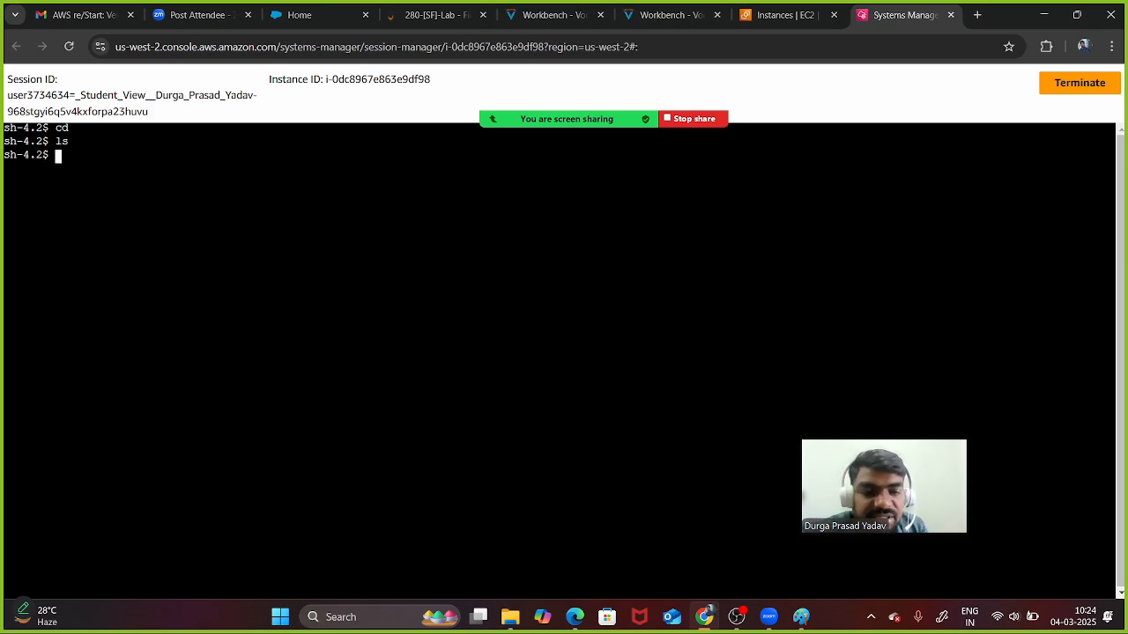
pyautogui.write('pwd')
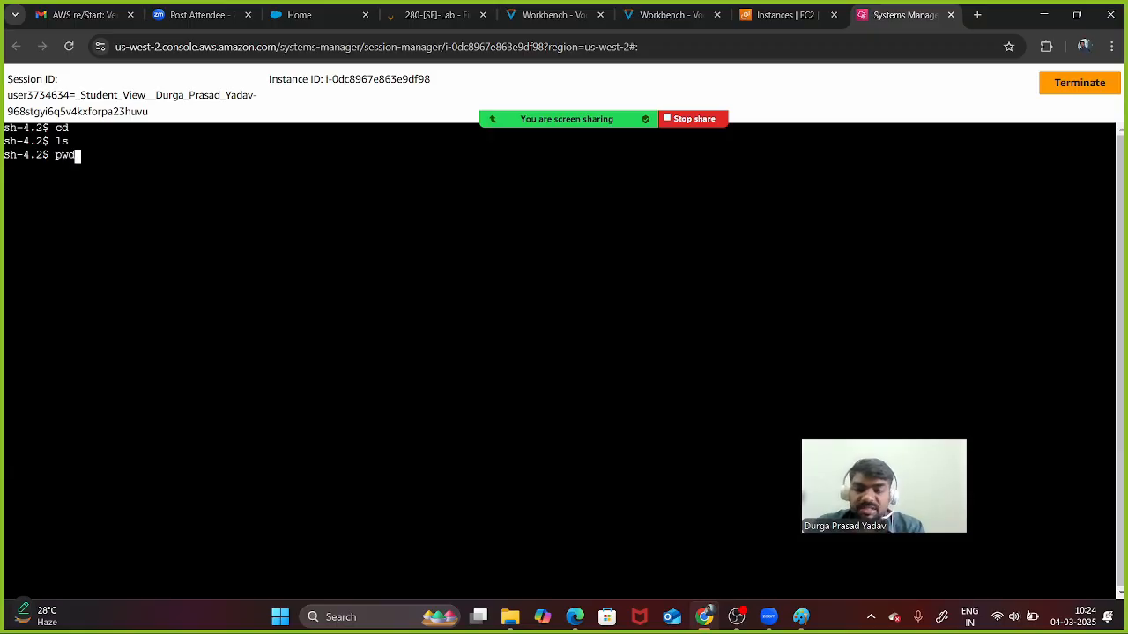
pyautogui.press('Return')
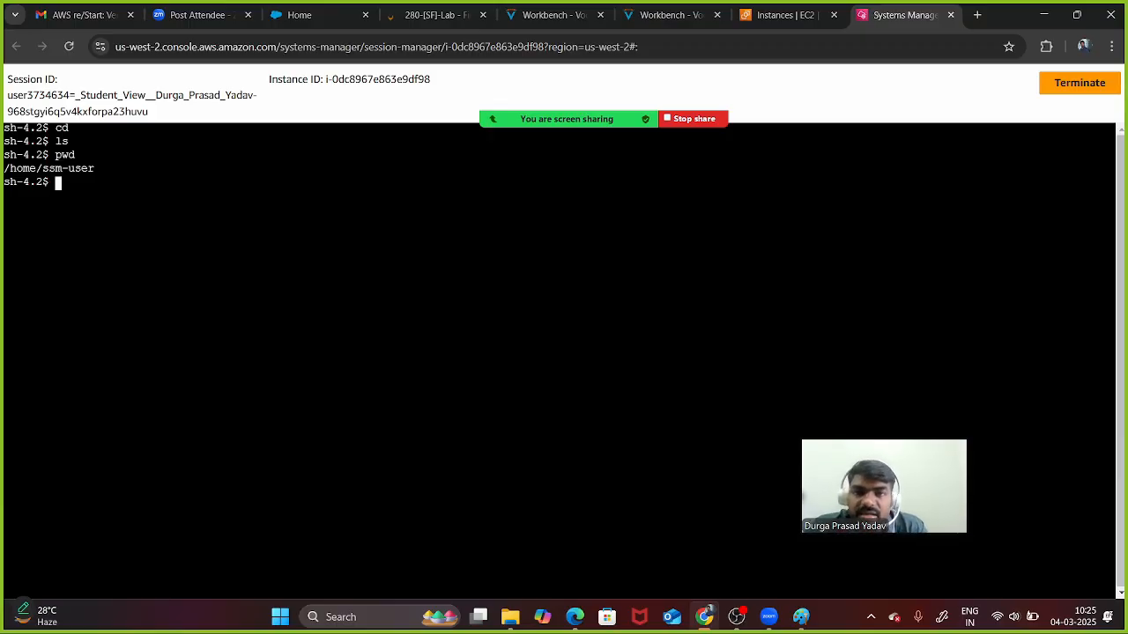
# - Copy the step 9 wget command from the lab instructions and return to the Systems Manager terminal
pyautogui.click(670, 15)
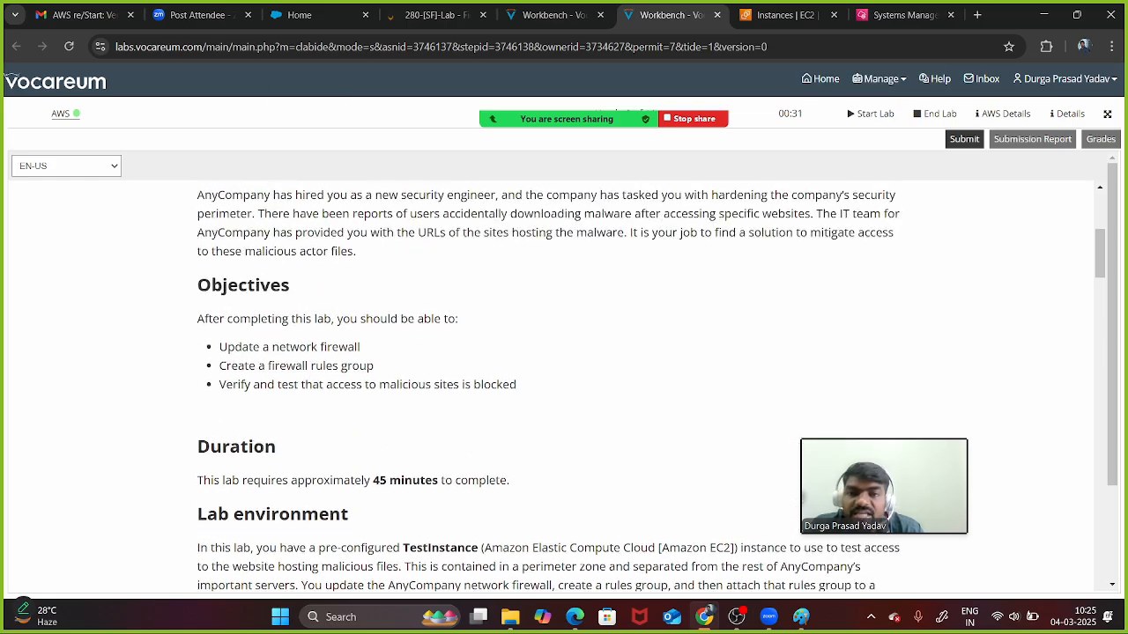
pyautogui.scroll(-4, 564, 379)
pyautogui.scroll(-15, 564, 379)
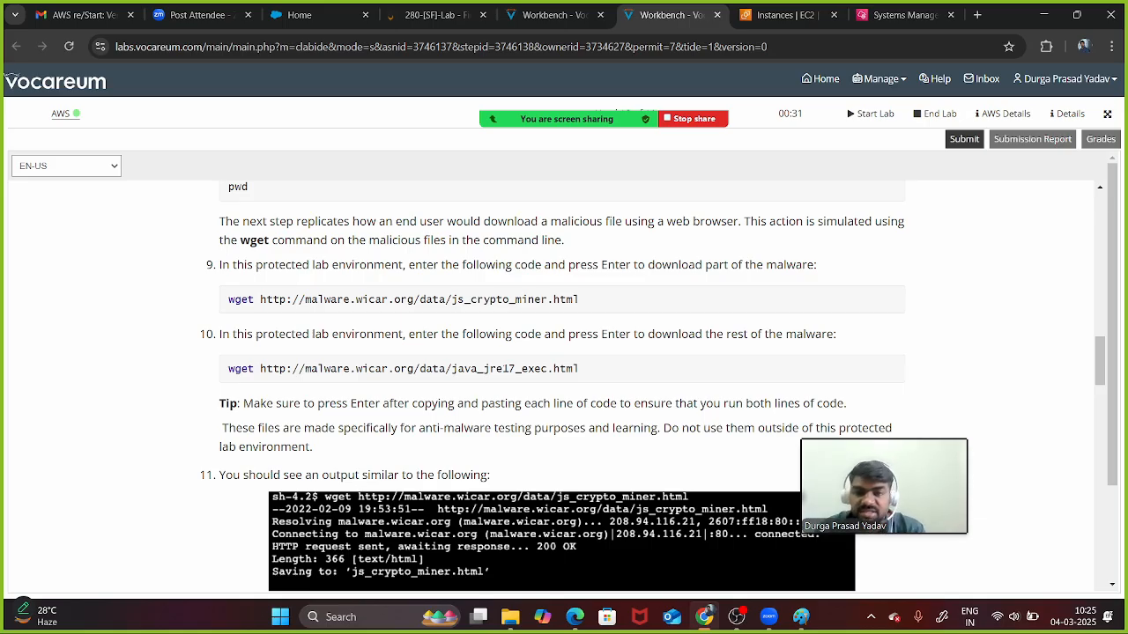
pyautogui.moveTo(578, 300); pyautogui.dragTo(242, 300)
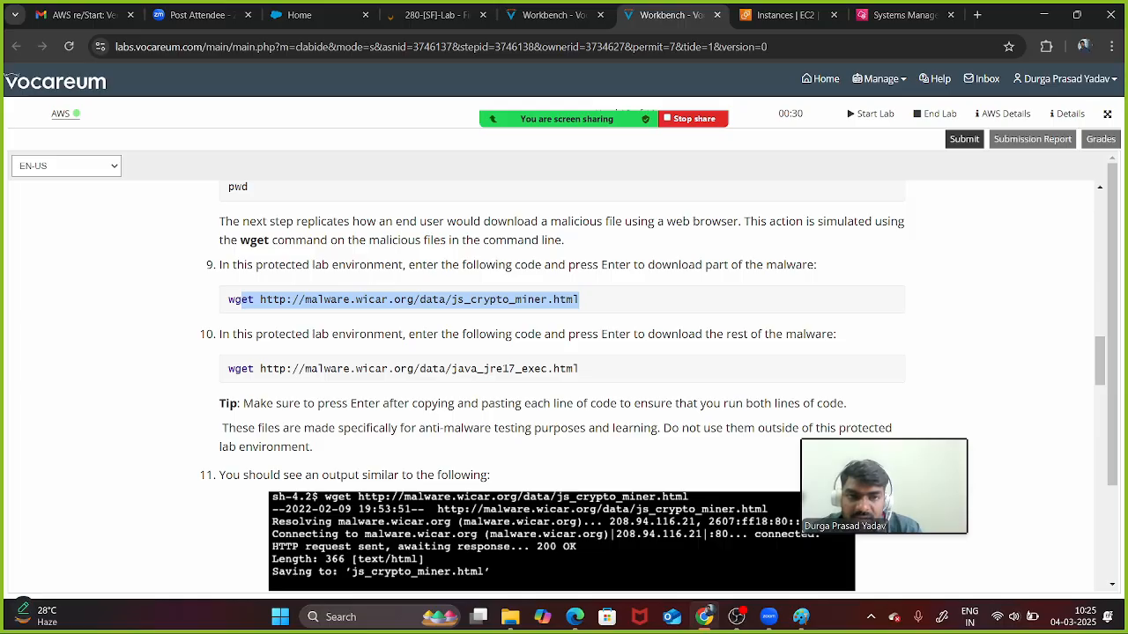
pyautogui.moveTo(578, 369); pyautogui.dragTo(228, 368)
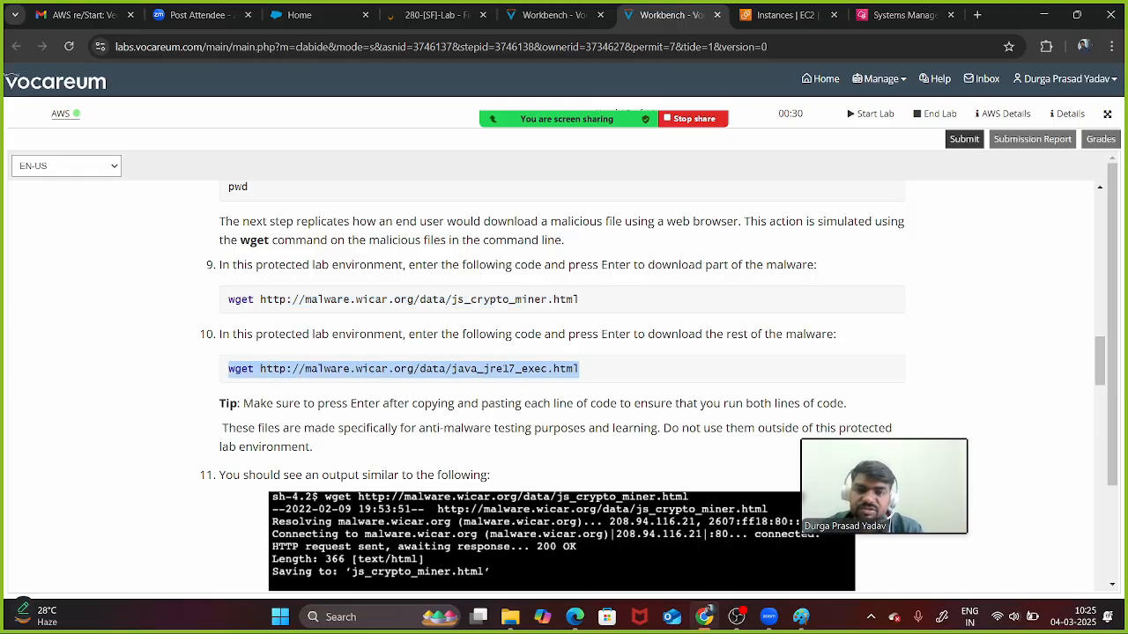
pyautogui.moveTo(578, 300); pyautogui.dragTo(228, 300)
pyautogui.hotkey('ctrl', 'c')
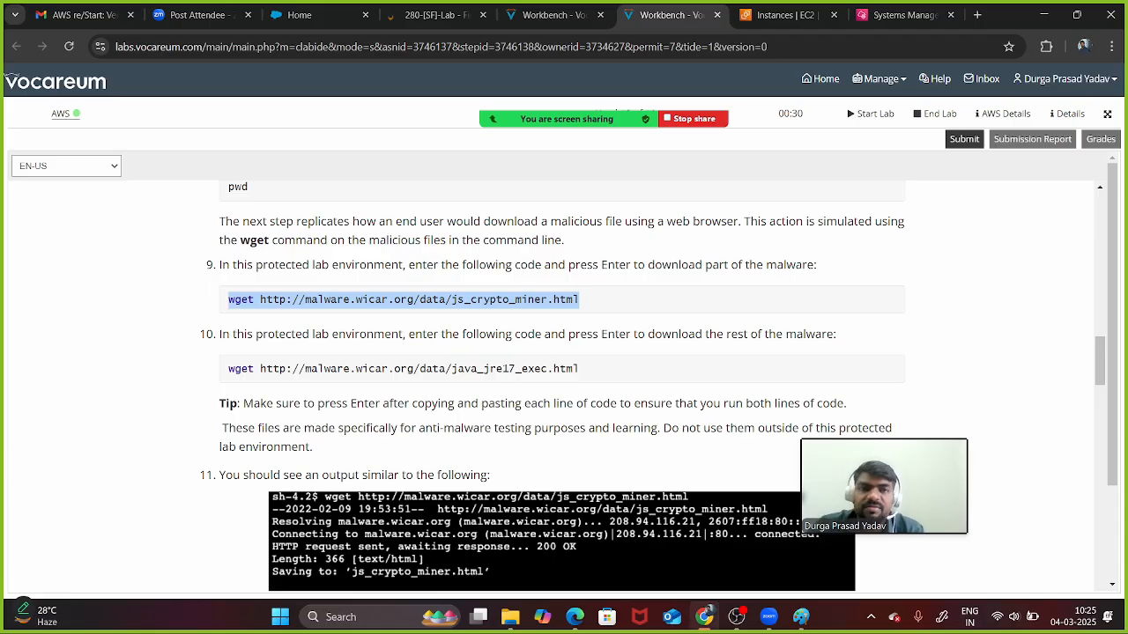
pyautogui.click(899, 14)
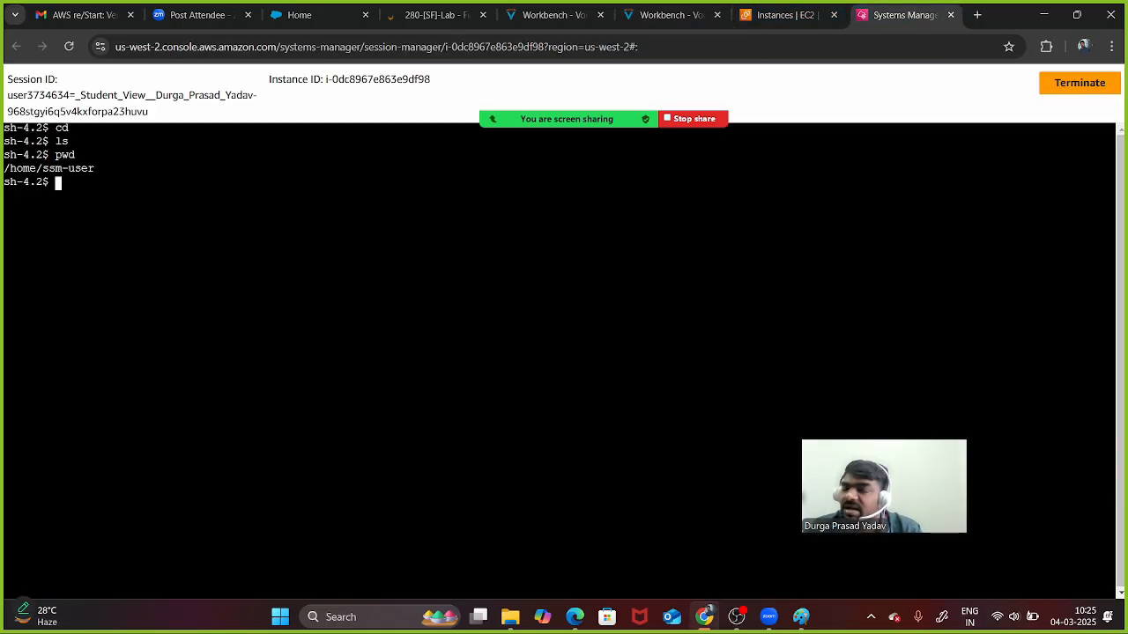
# - Paste and run the wget command, then list the downloaded js_crypto_miner.html
pyautogui.rightClick(277, 229)
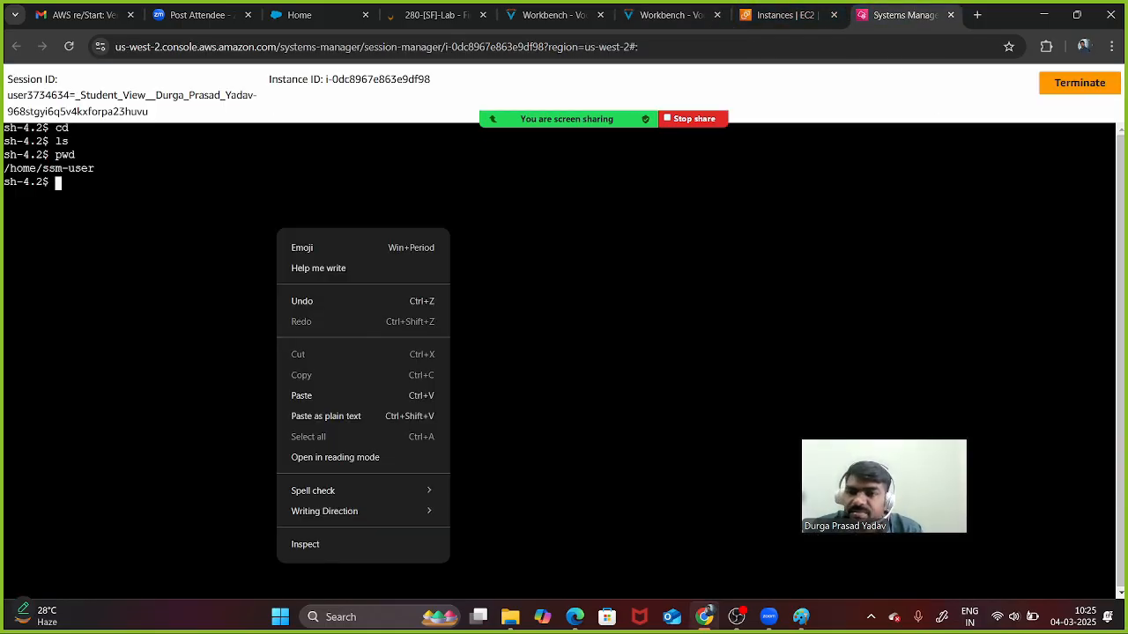
pyautogui.click(302, 395)
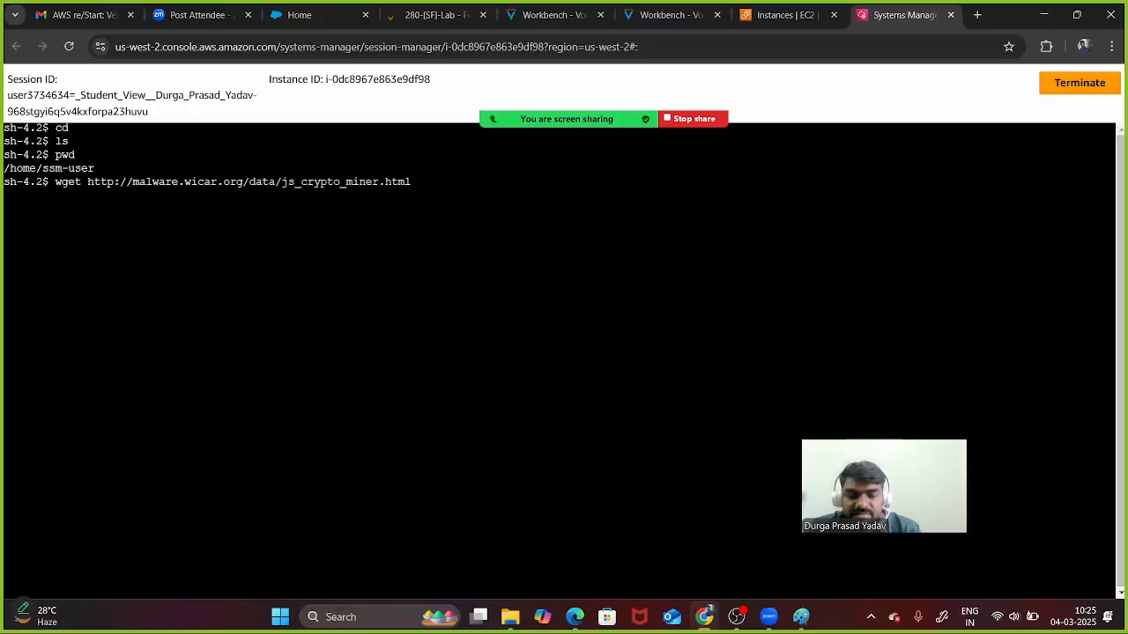
pyautogui.press('Return')
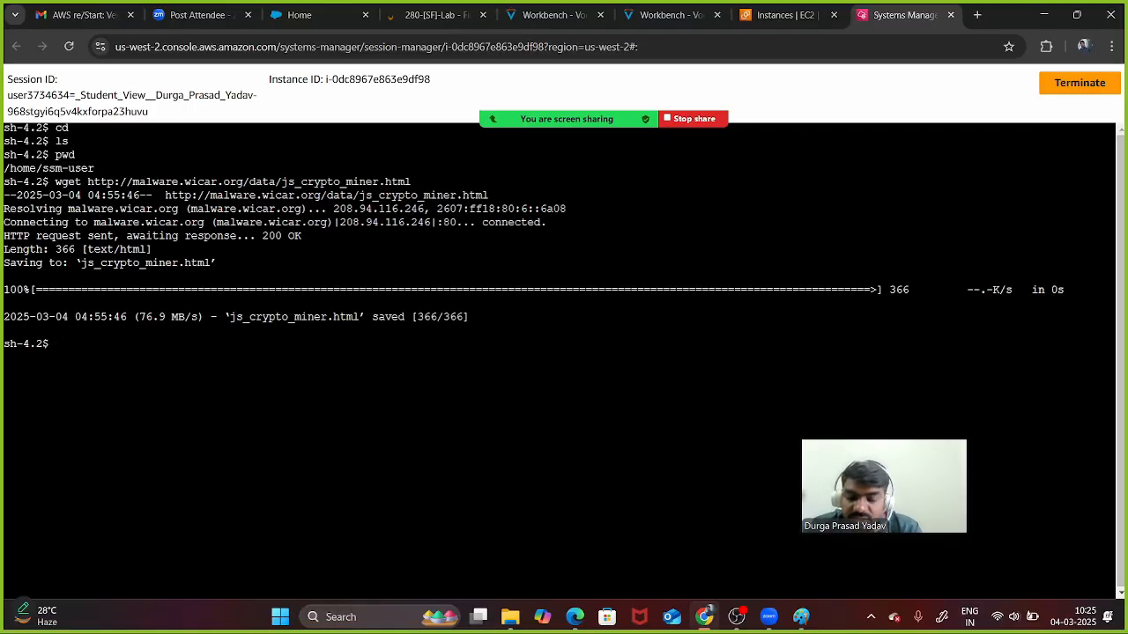
pyautogui.write('ls')
pyautogui.press('Return')
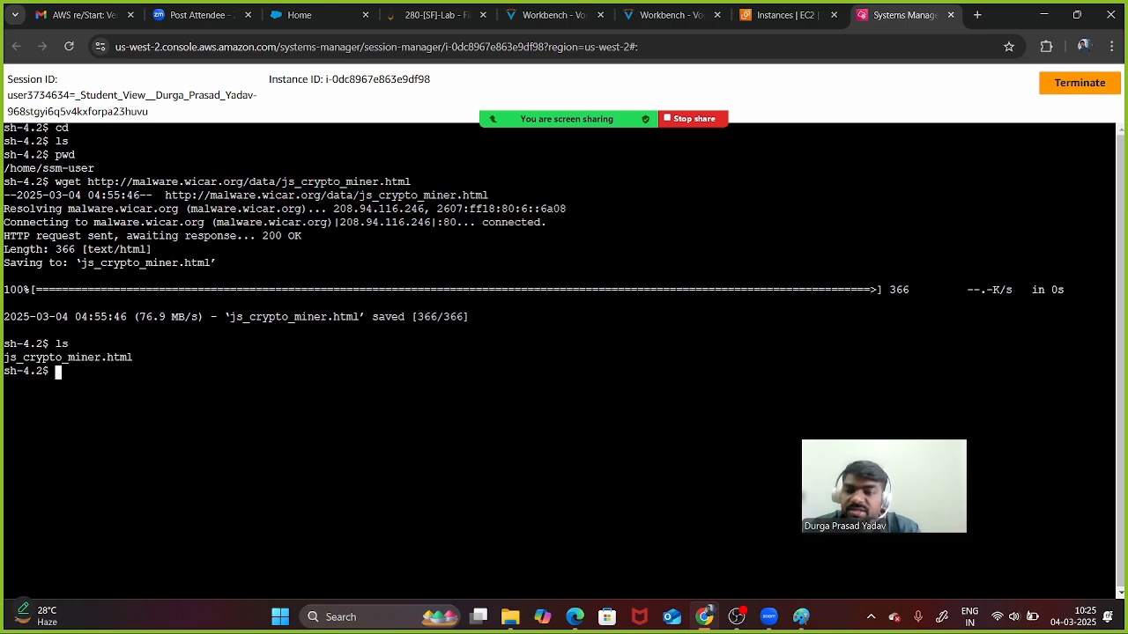
pyautogui.moveTo(139, 358); pyautogui.dragTo(4, 359)
pyautogui.click(58, 372)
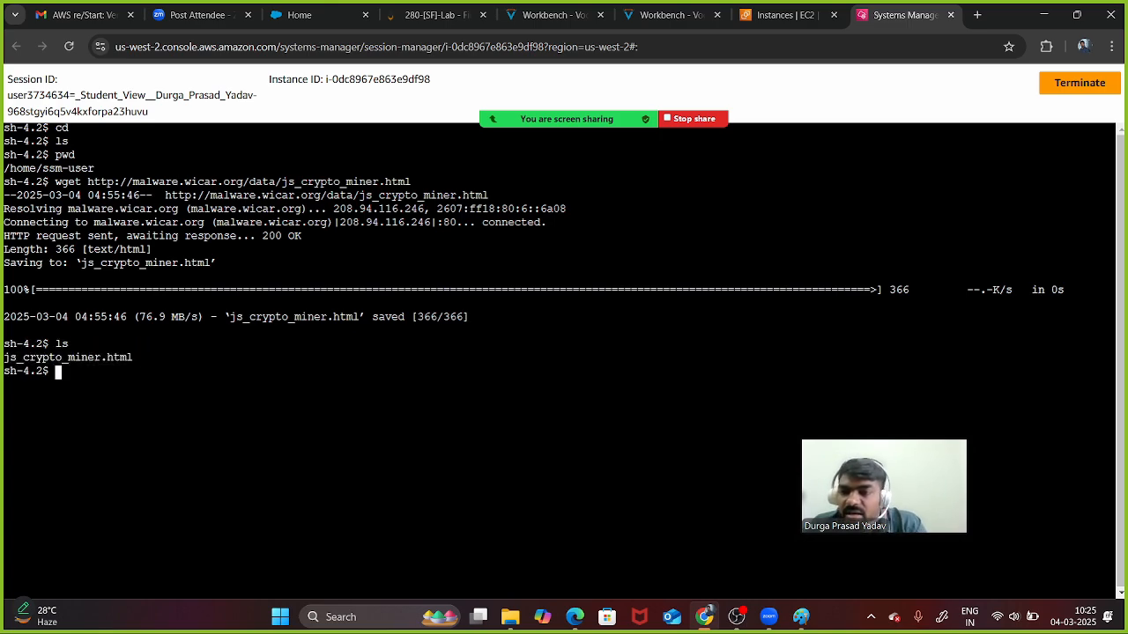
# - Print js_crypto_miner.html with cat to inspect its CoinHive miner script, then clear and ls
pyautogui.write('cat')
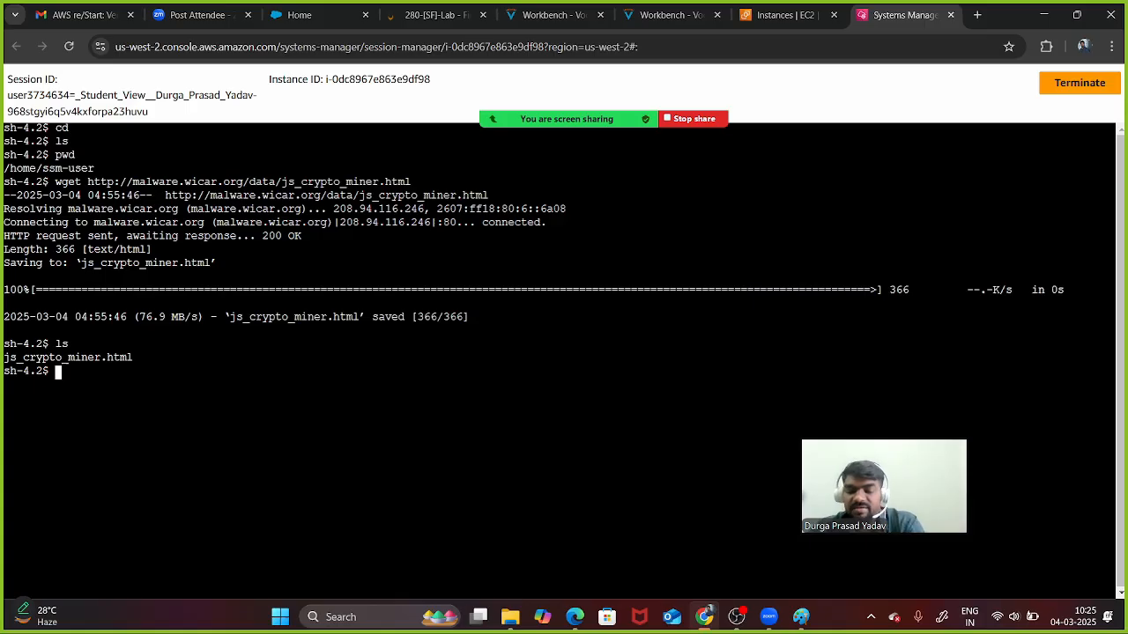
pyautogui.write(' js')
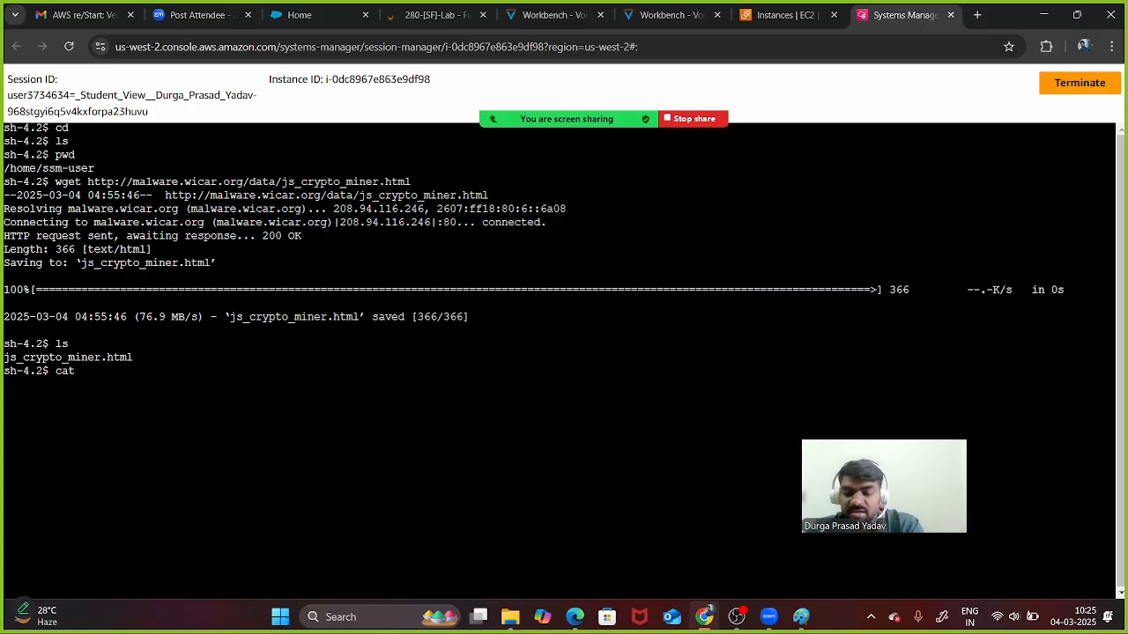
pyautogui.press('Tab')
pyautogui.press('Return')
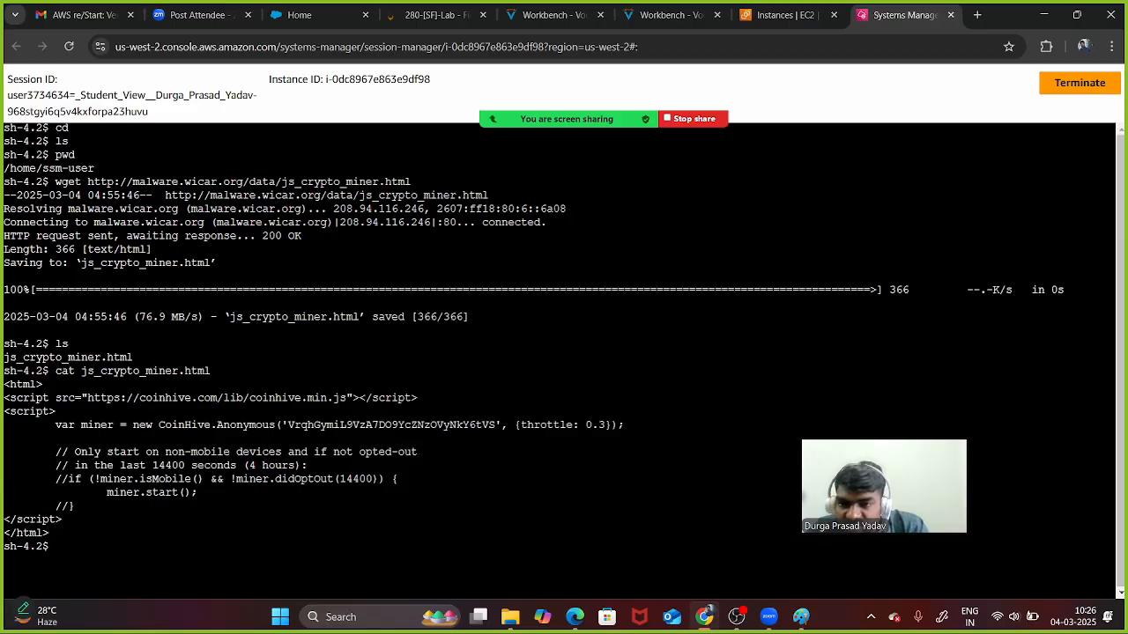
pyautogui.moveTo(55, 397); pyautogui.dragTo(146, 479)
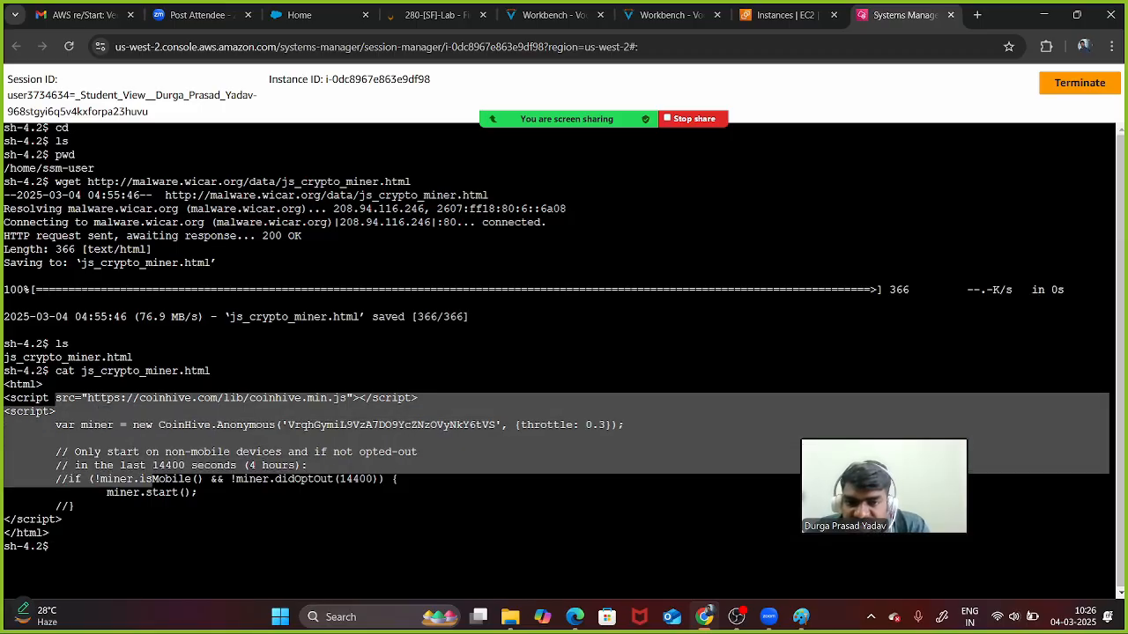
pyautogui.click(147, 479)
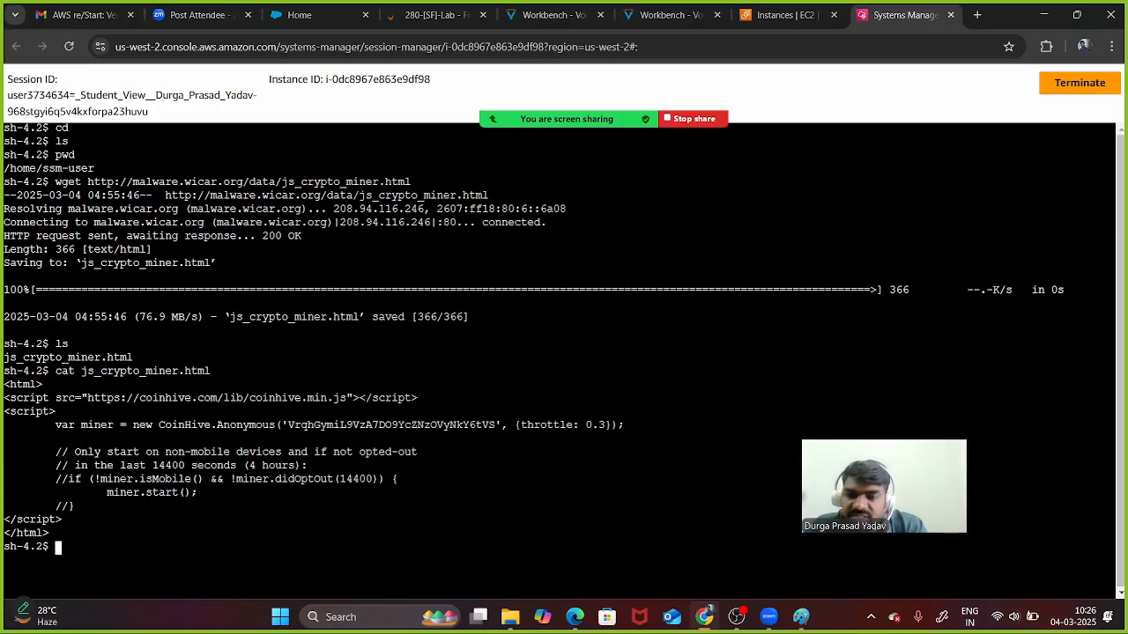
pyautogui.write('clear')
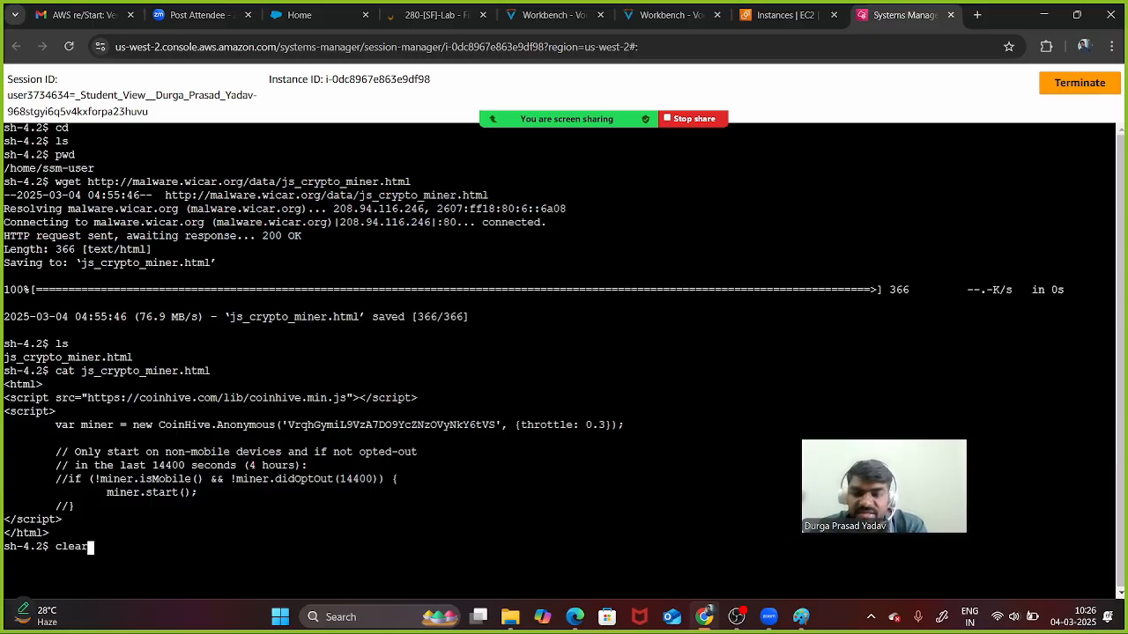
pyautogui.press('Return')
pyautogui.write('ls')
pyautogui.press('Return')
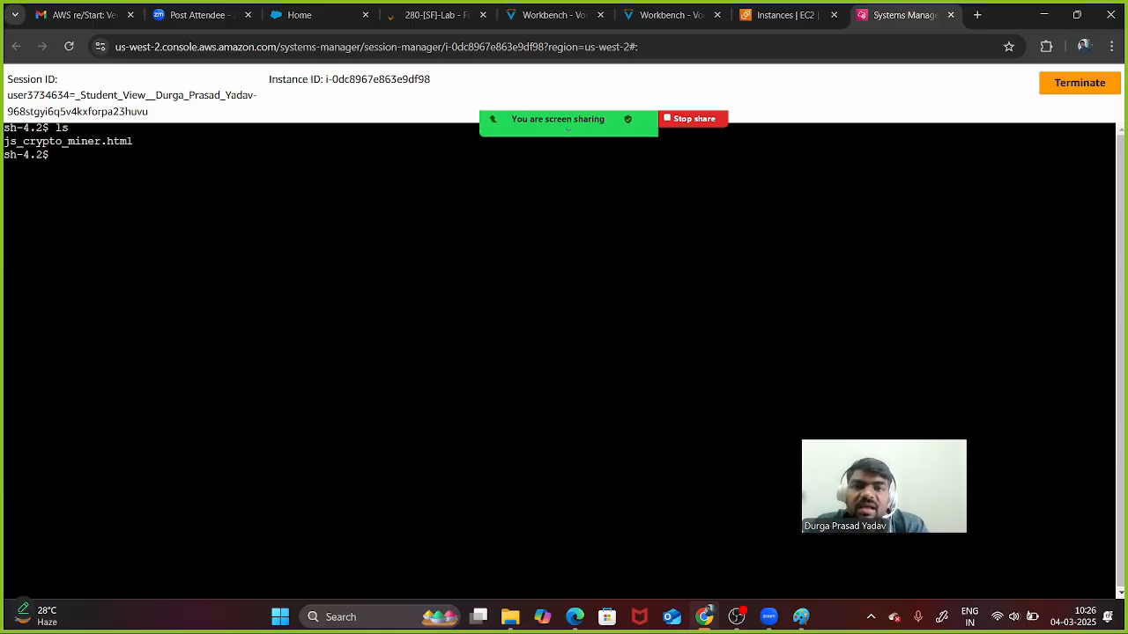
# - Download java_jre17_exec.html on the instance using the step 10 wget command from the lab
pyautogui.click(670, 15)
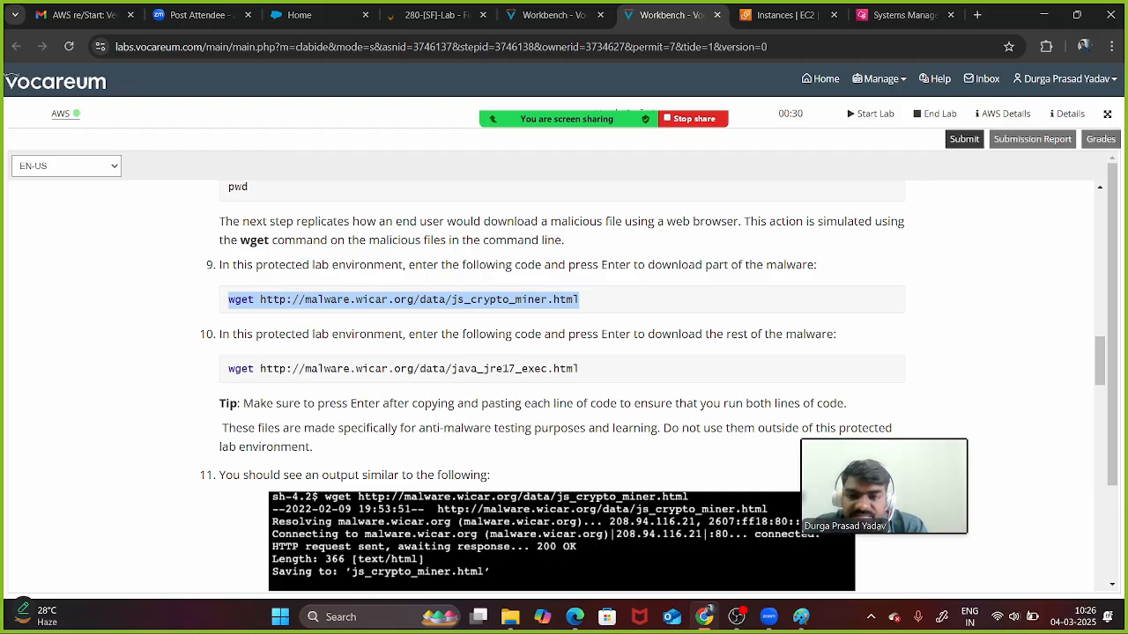
pyautogui.moveTo(578, 370); pyautogui.dragTo(228, 369)
pyautogui.hotkey('ctrl', 'c')
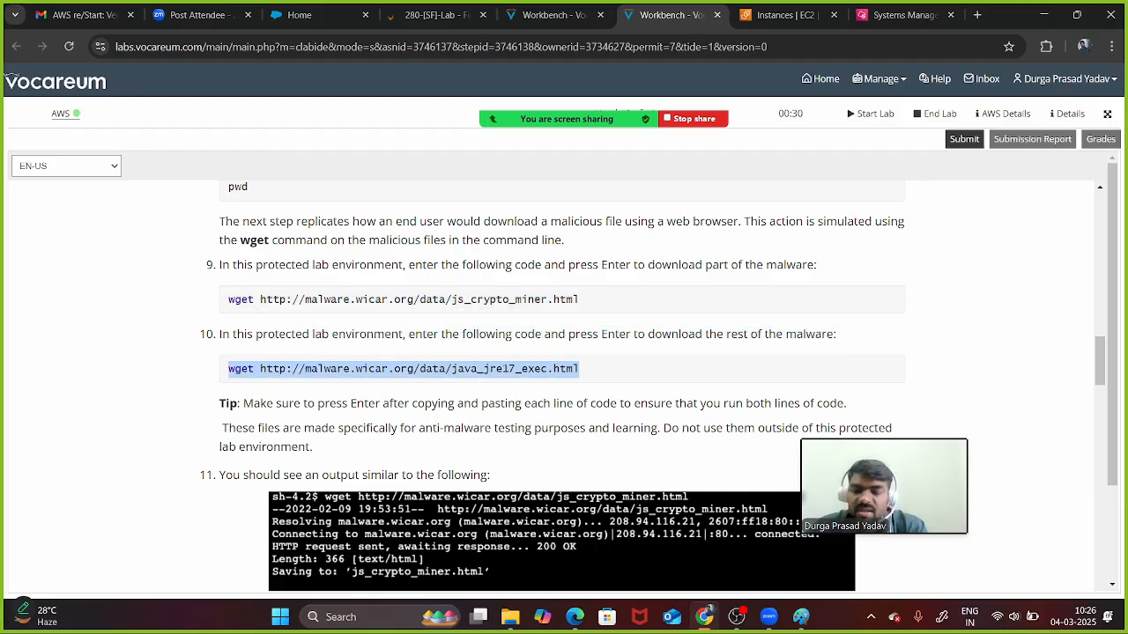
pyautogui.click(788, 15)
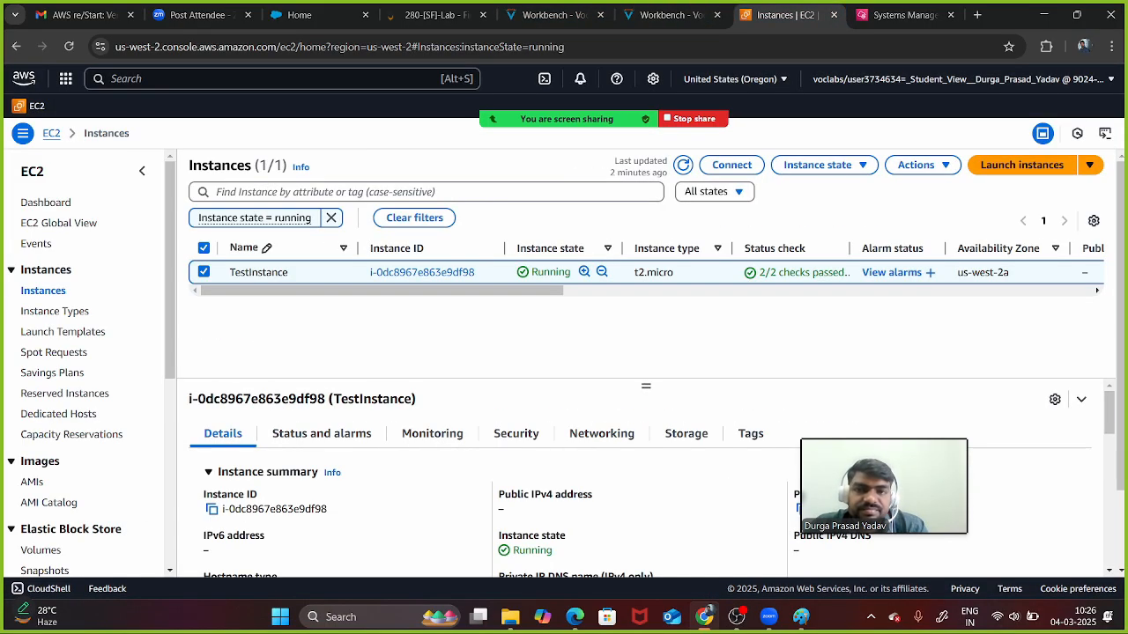
pyautogui.click(903, 15)
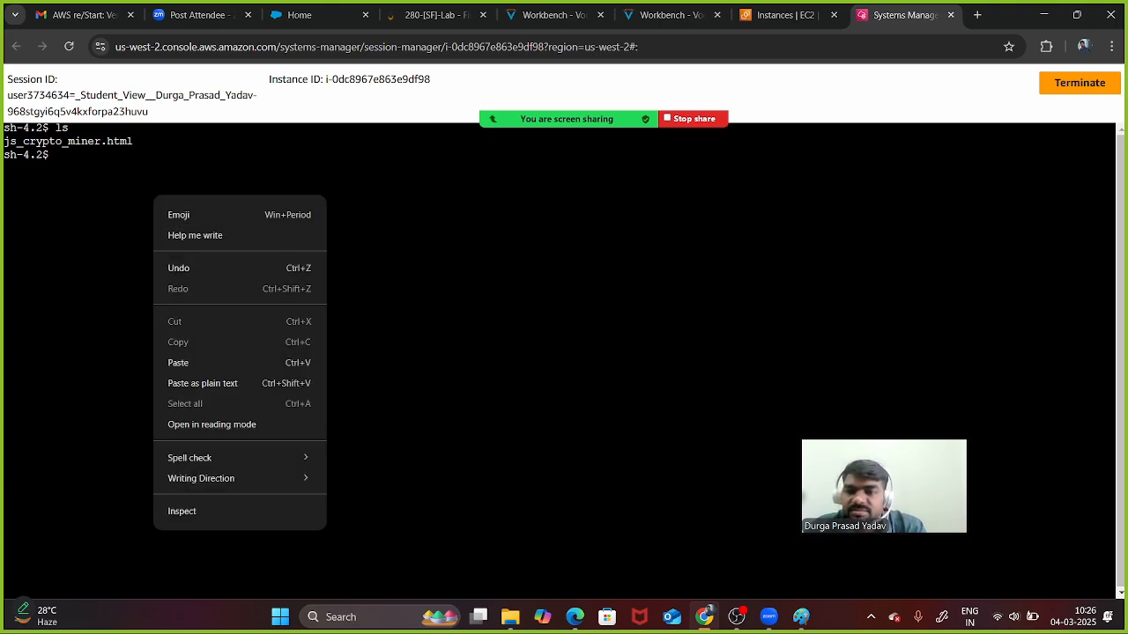
pyautogui.click(198, 363)
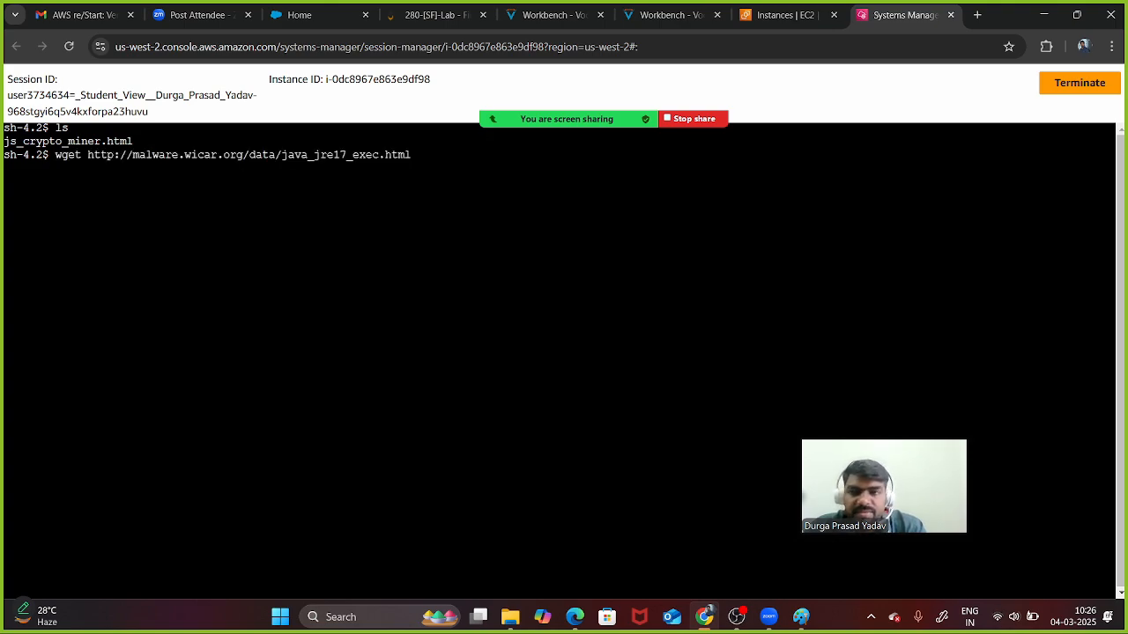
pyautogui.press('Return')
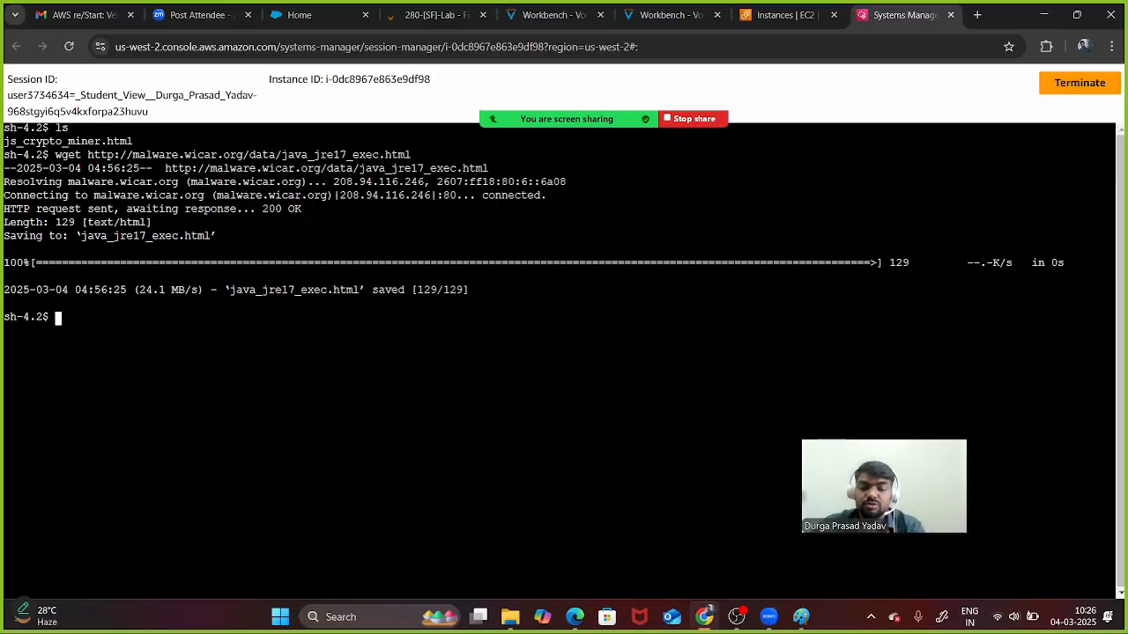
# - Run ls to confirm both malware files are on the instance, then return to the lab
pyautogui.write('ls')
pyautogui.press('Return')
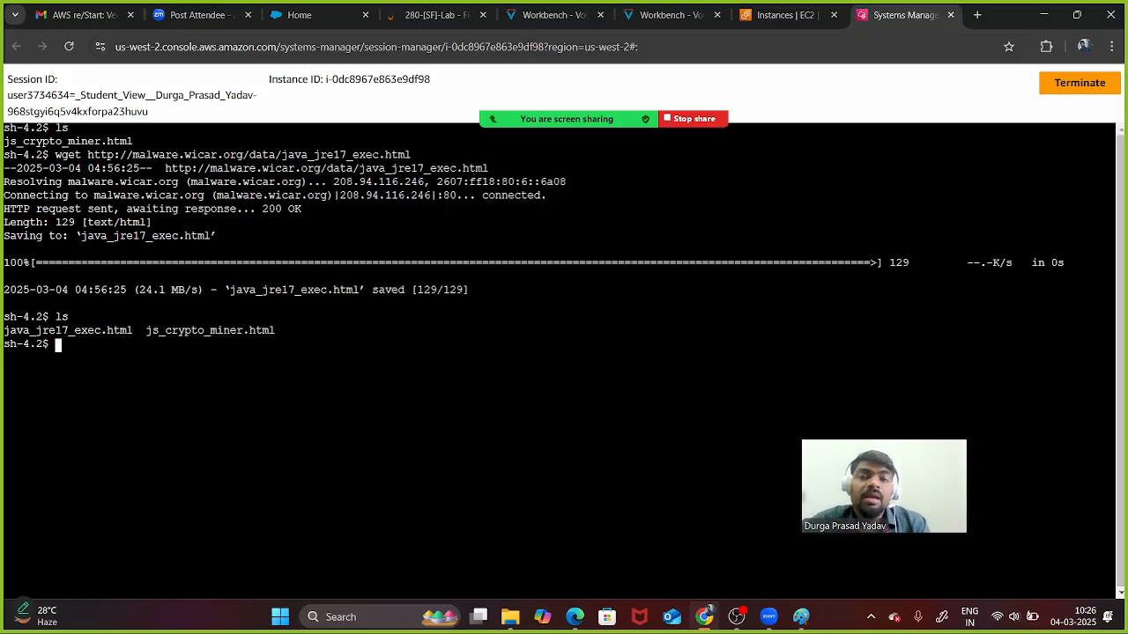
pyautogui.click(670, 15)
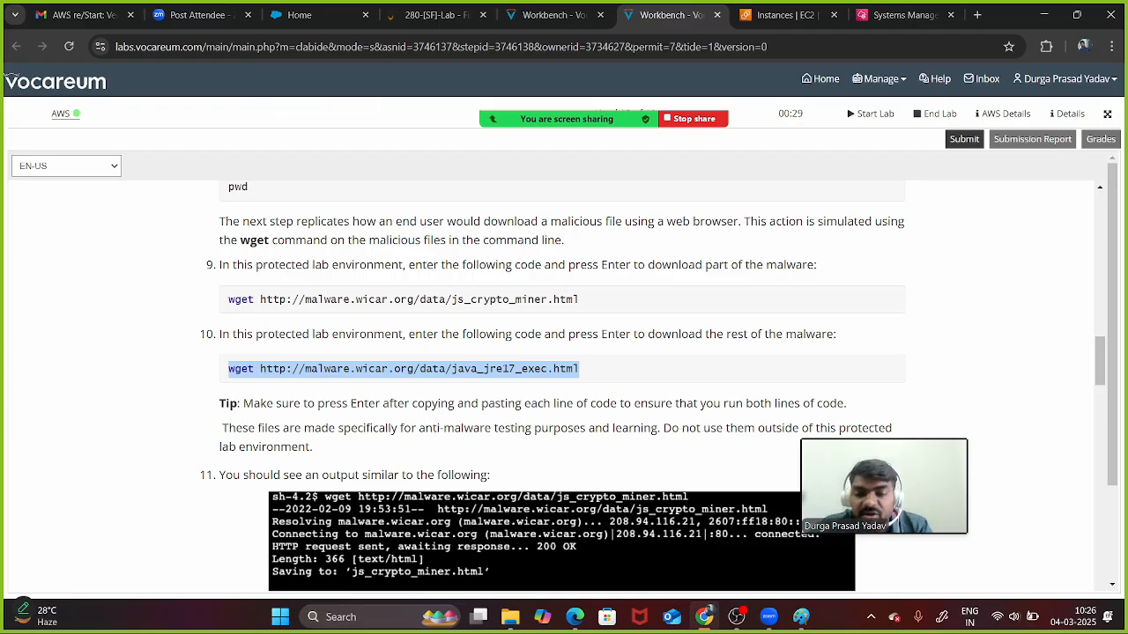
# - Scroll the lab instructions down to the Task 2: Inspect the network firewall heading
pyautogui.scroll(-5, 564, 379)
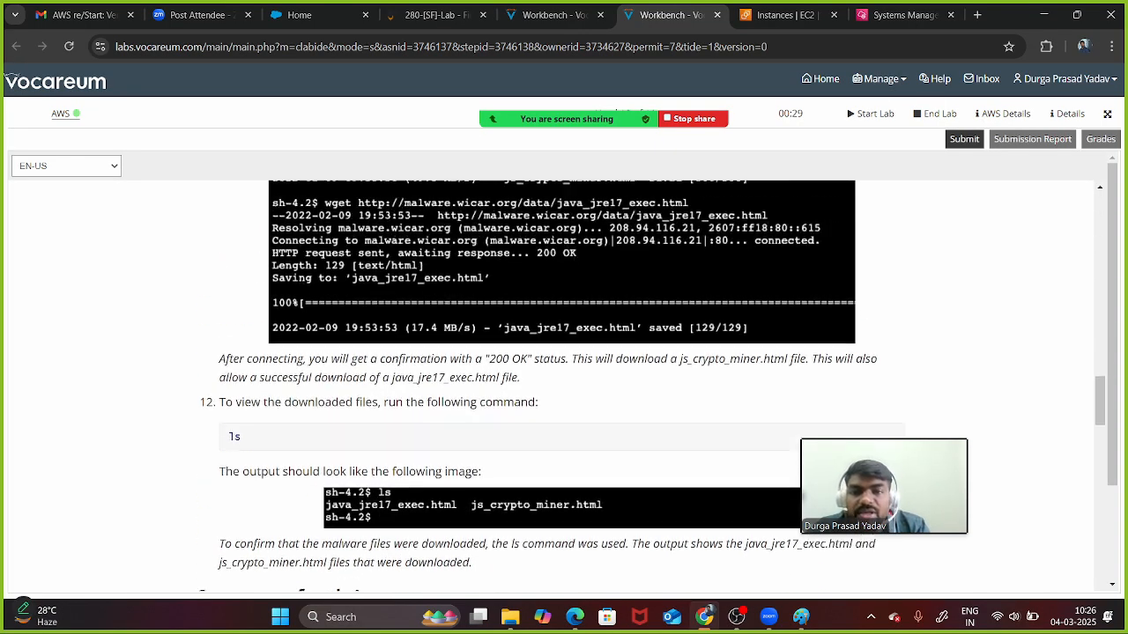
pyautogui.scroll(-3, 564, 379)
pyautogui.scroll(-3, 564, 379)
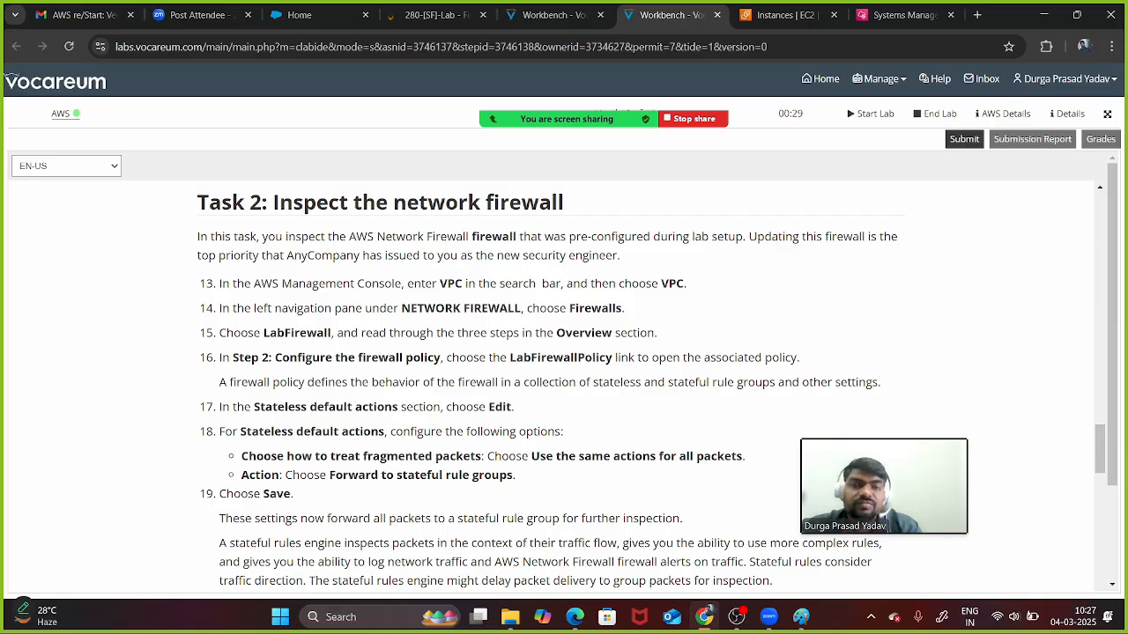
# - Open the VPC console by searching the console for 'vpc'
pyautogui.click(784, 15)
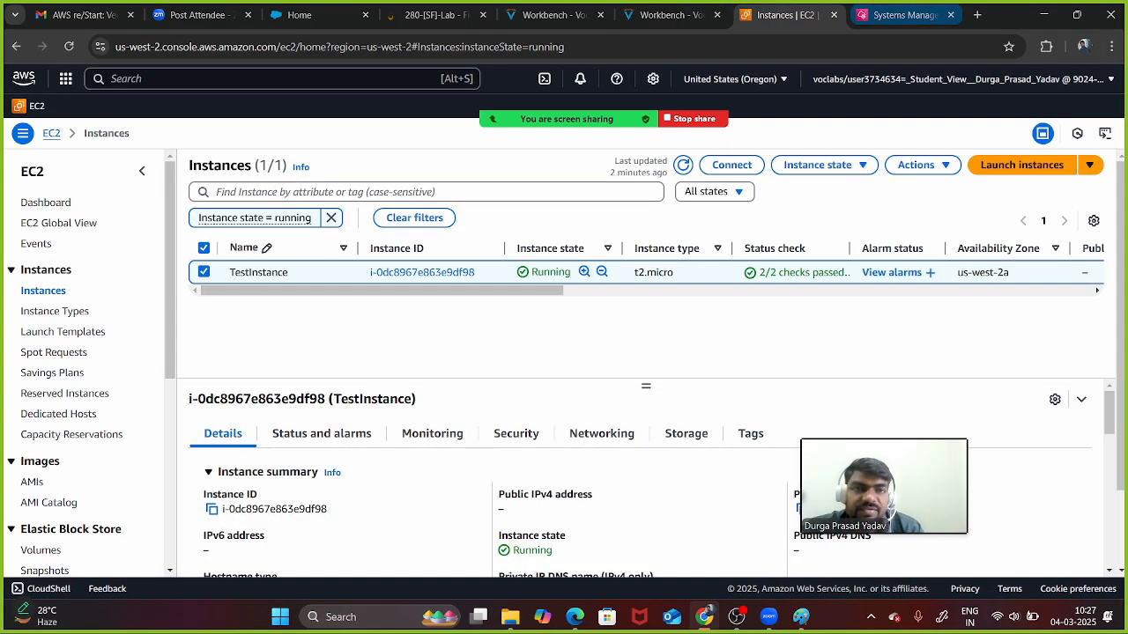
pyautogui.click(903, 15)
pyautogui.click(784, 15)
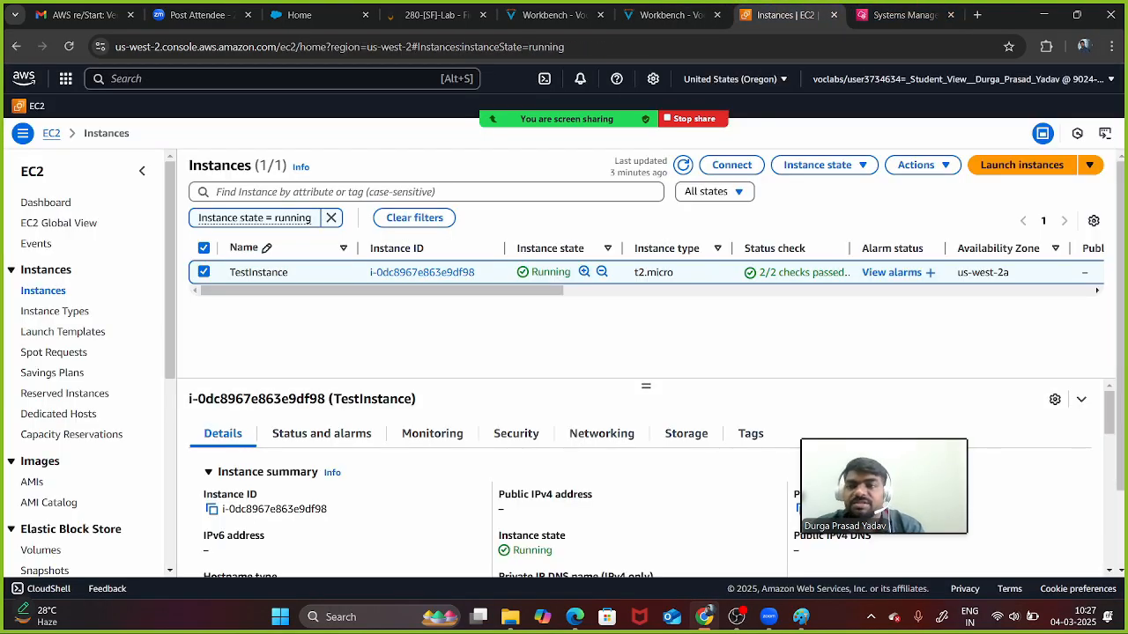
pyautogui.hotkey('alt', 's')
pyautogui.write('vpc')
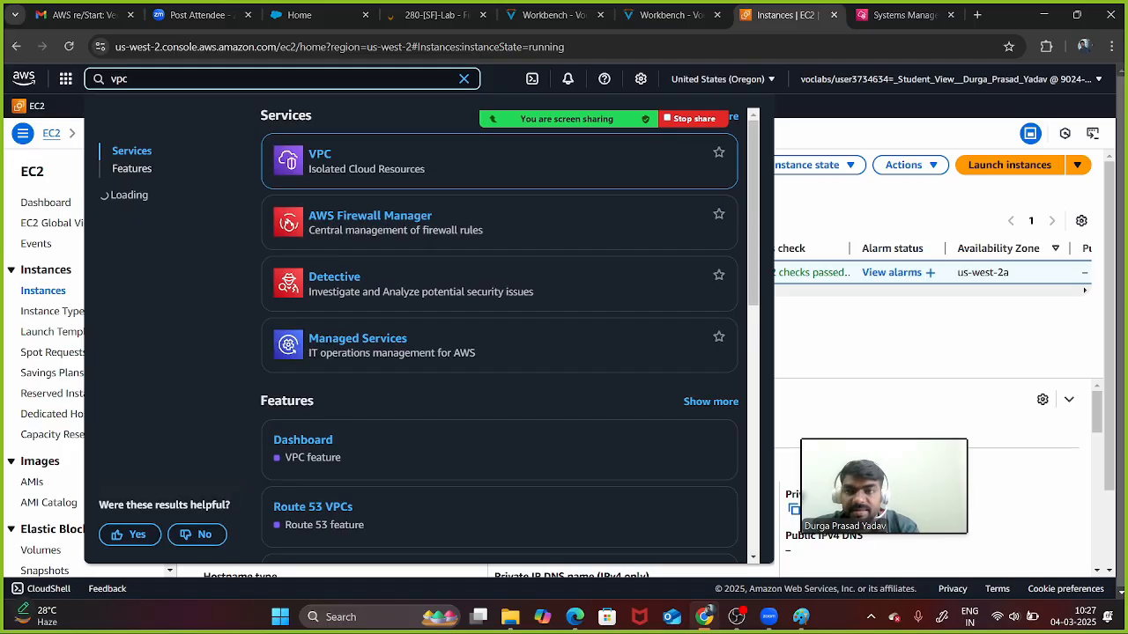
pyautogui.press('Return')
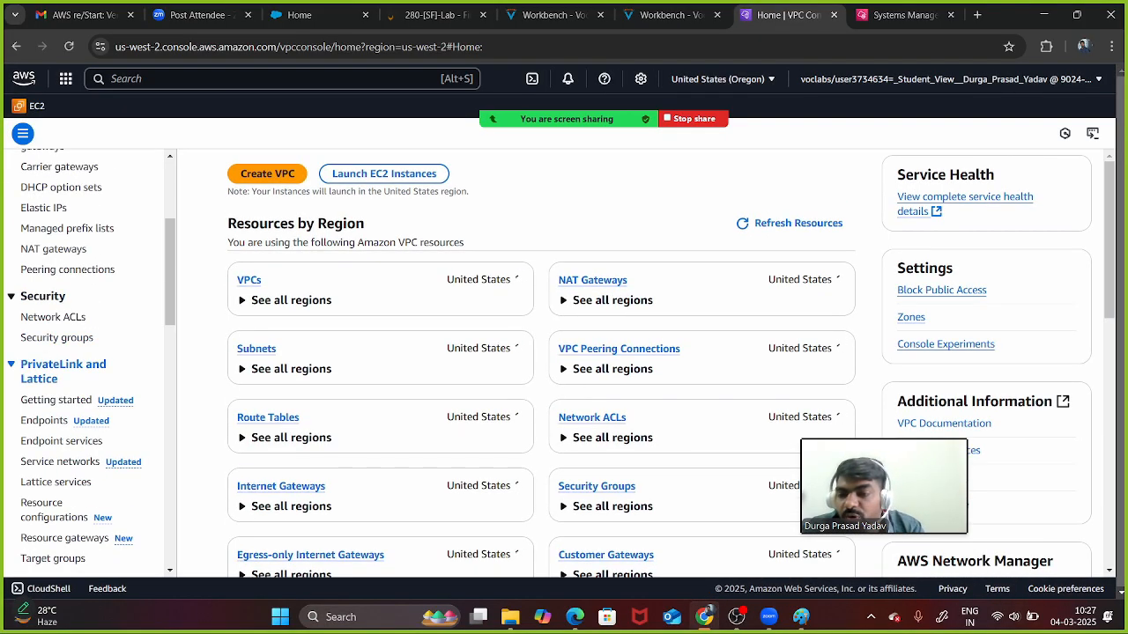
# - Open LabFirewall under Network Firewall > Firewalls, then its LabFirewallPolicy
pyautogui.scroll(-3, 52, 484)
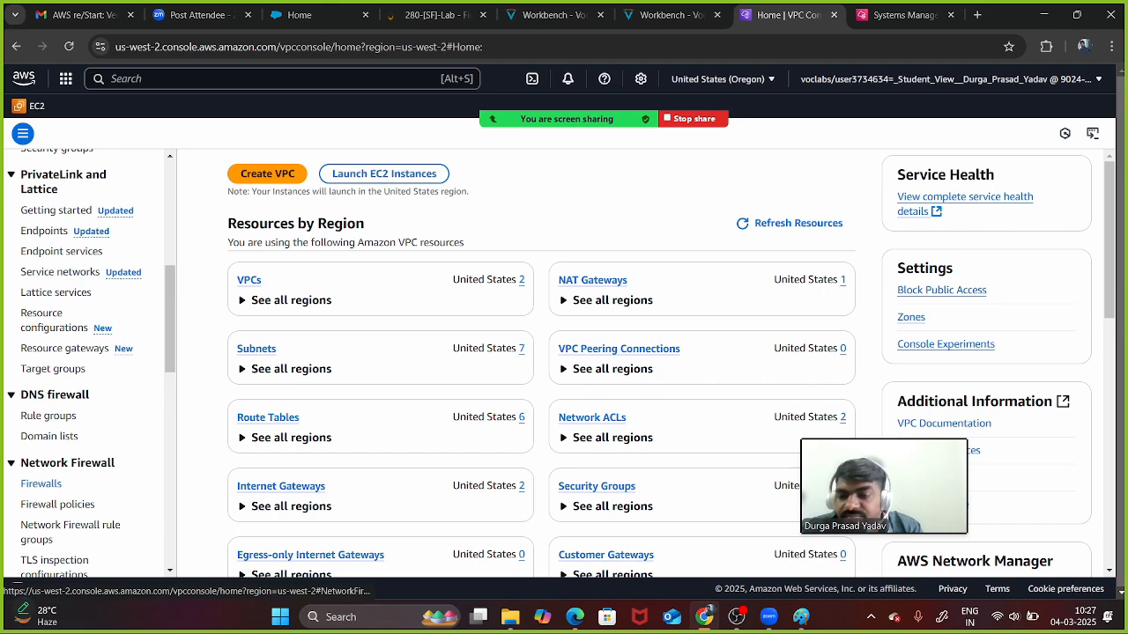
pyautogui.click(40, 484)
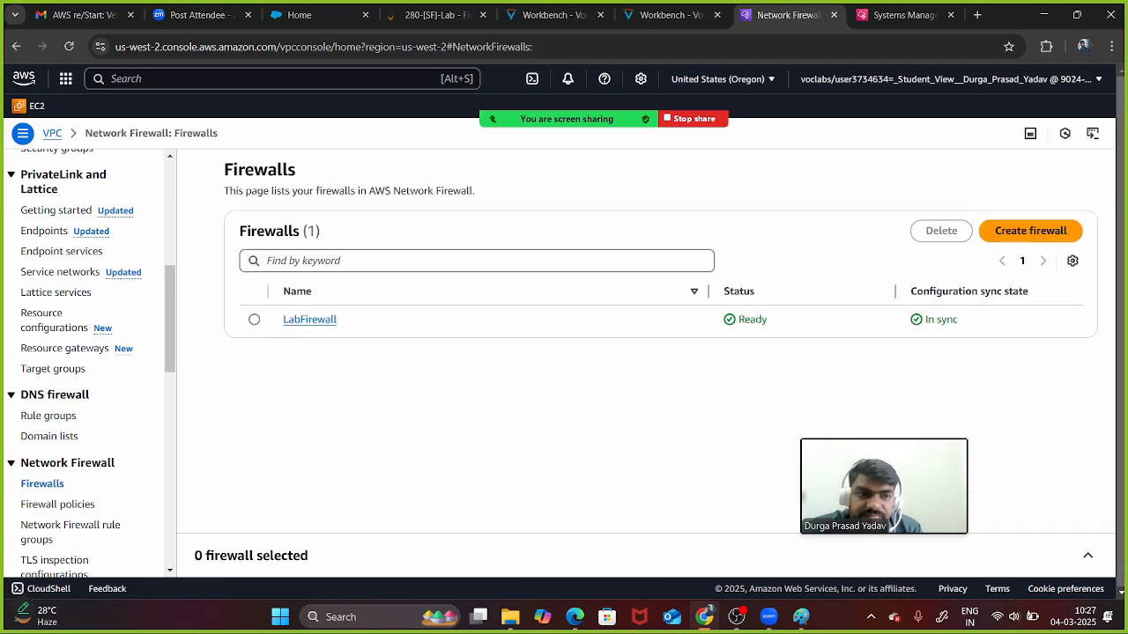
pyautogui.click(309, 318)
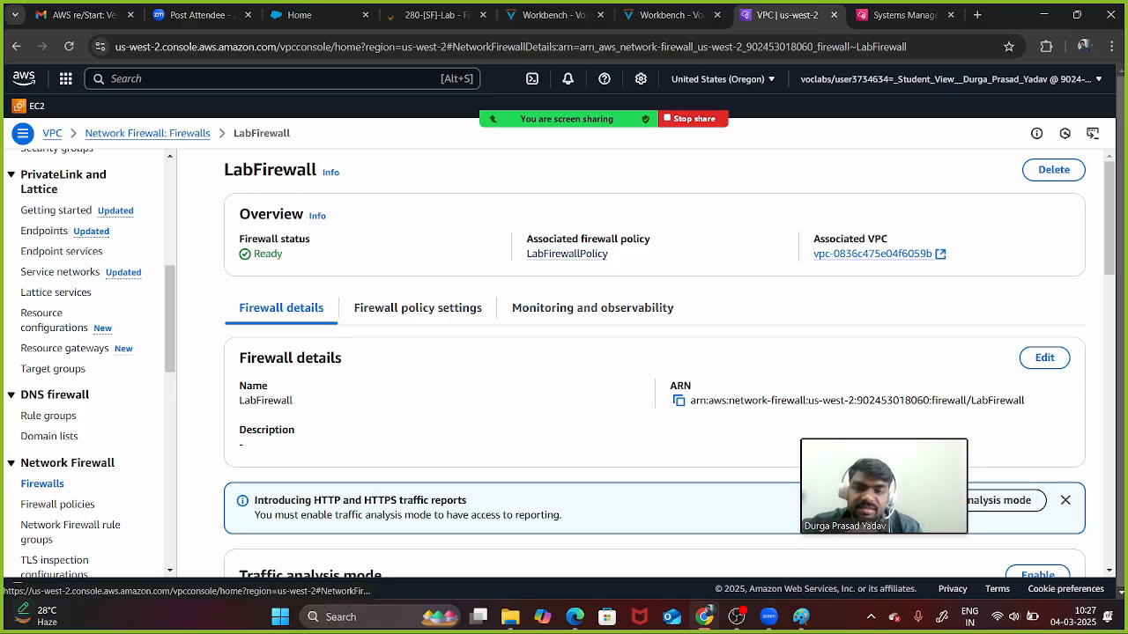
pyautogui.scroll(-3, 617, 352)
pyautogui.scroll(2, 617, 352)
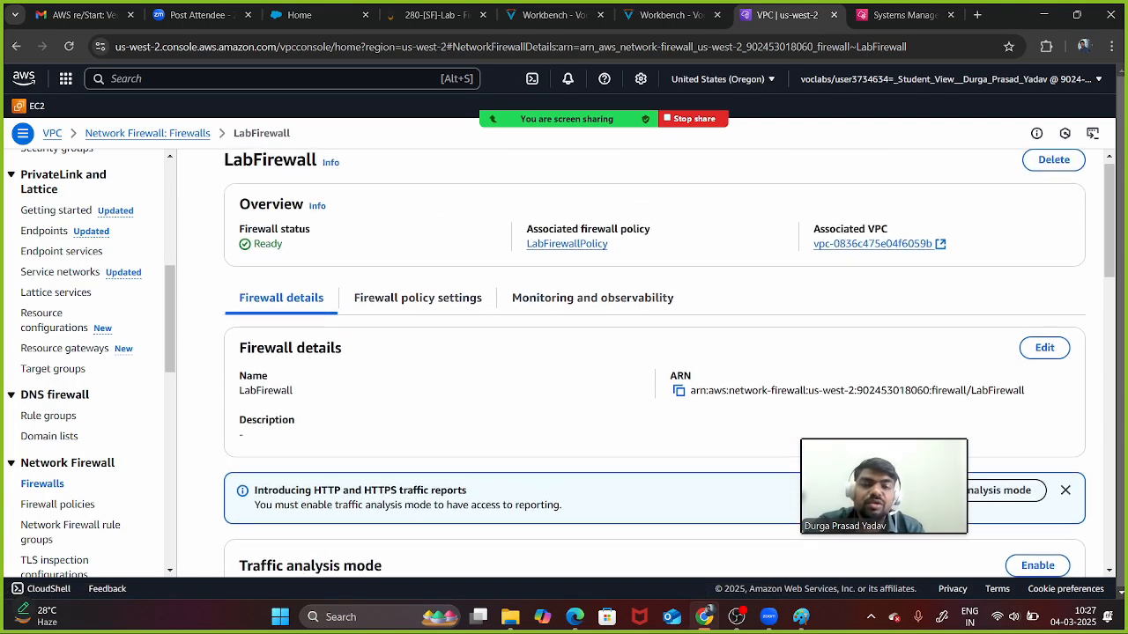
pyautogui.click(567, 243)
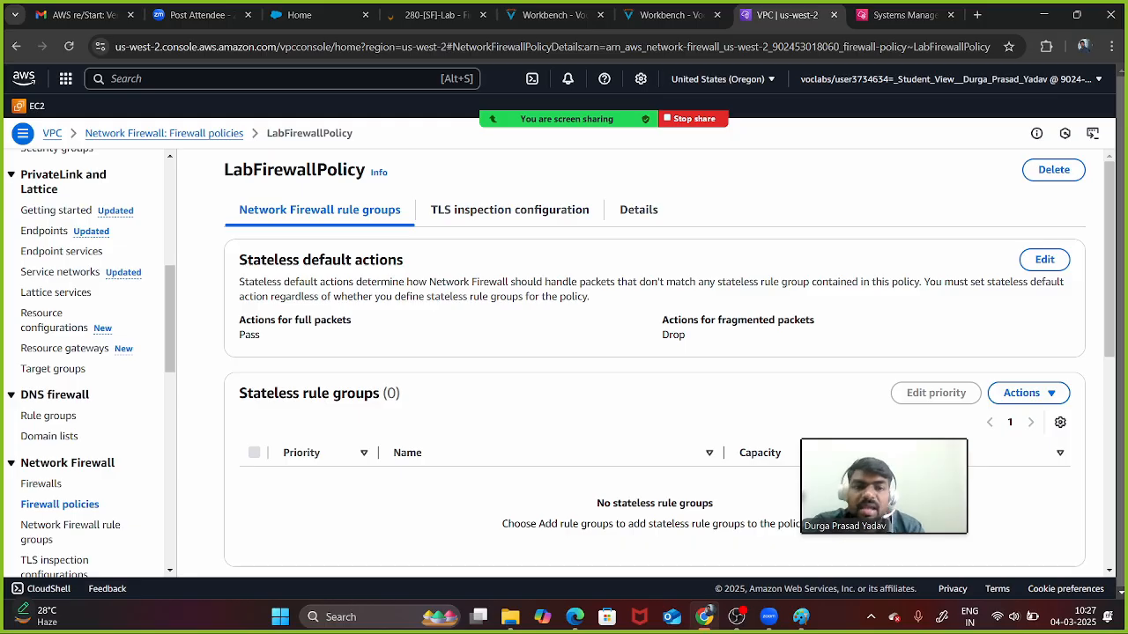
pyautogui.scroll(-1, 652, 362)
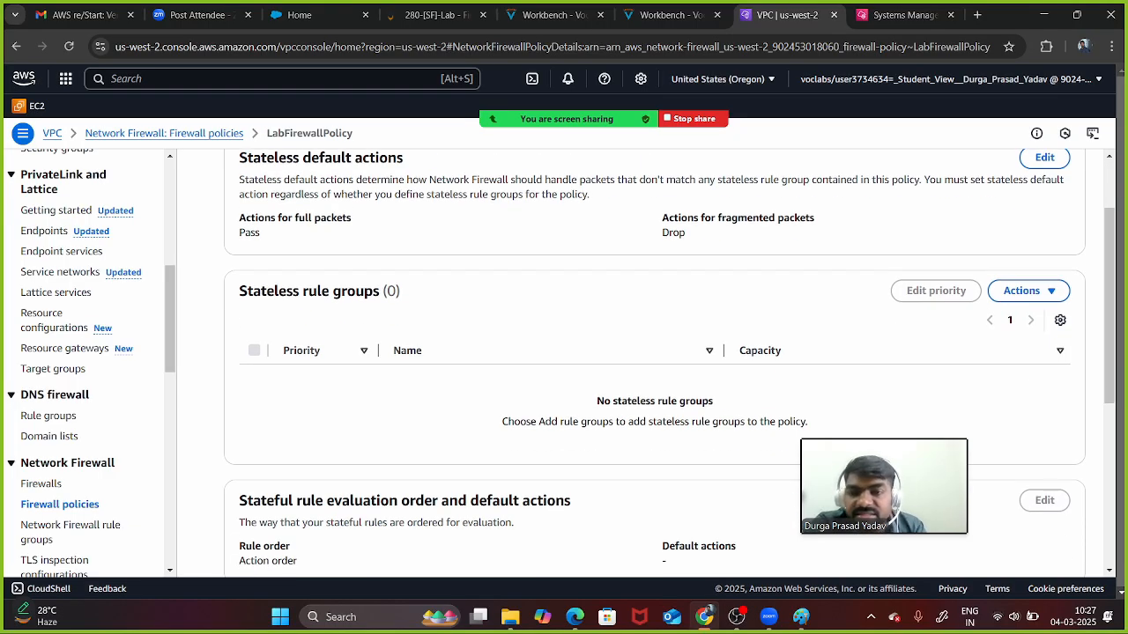
pyautogui.click(670, 14)
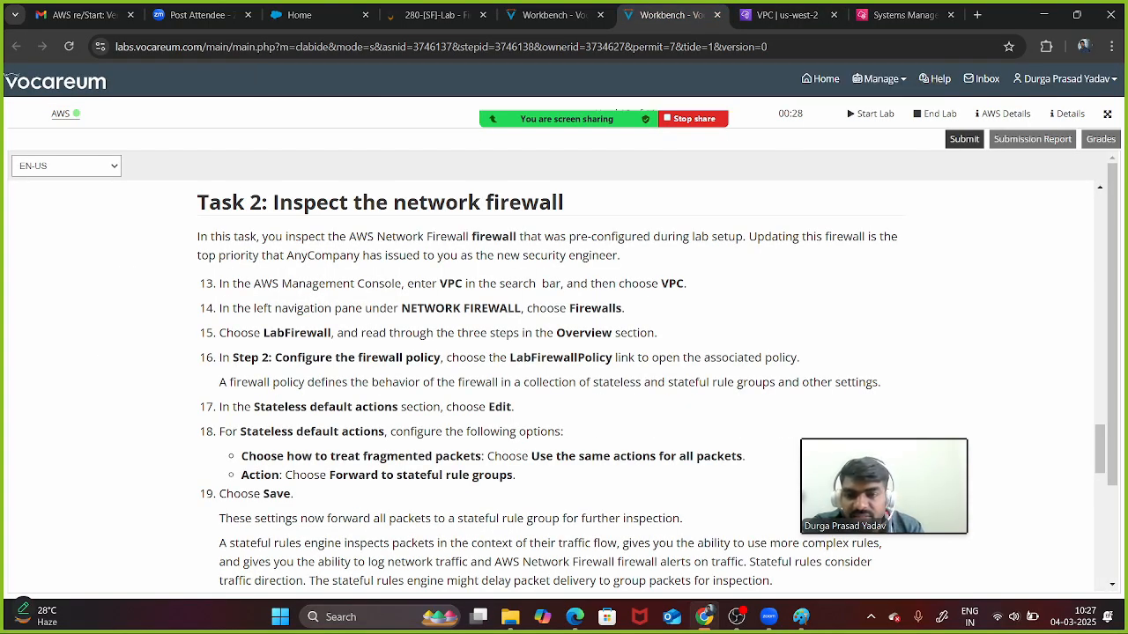
pyautogui.moveTo(254, 408); pyautogui.dragTo(398, 408)
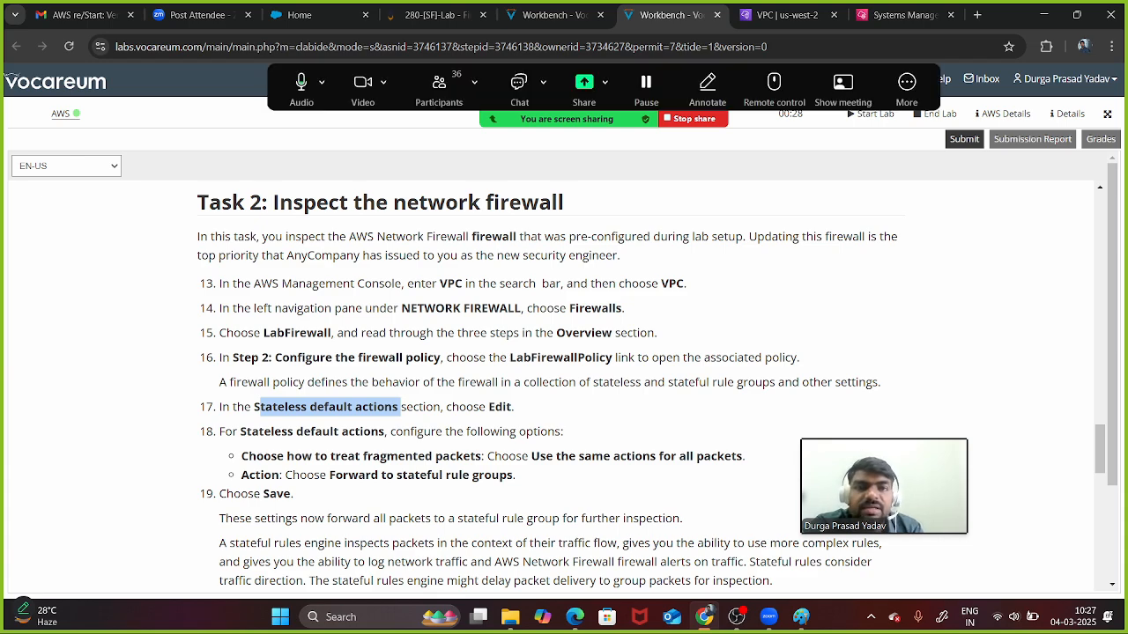
pyautogui.click(784, 15)
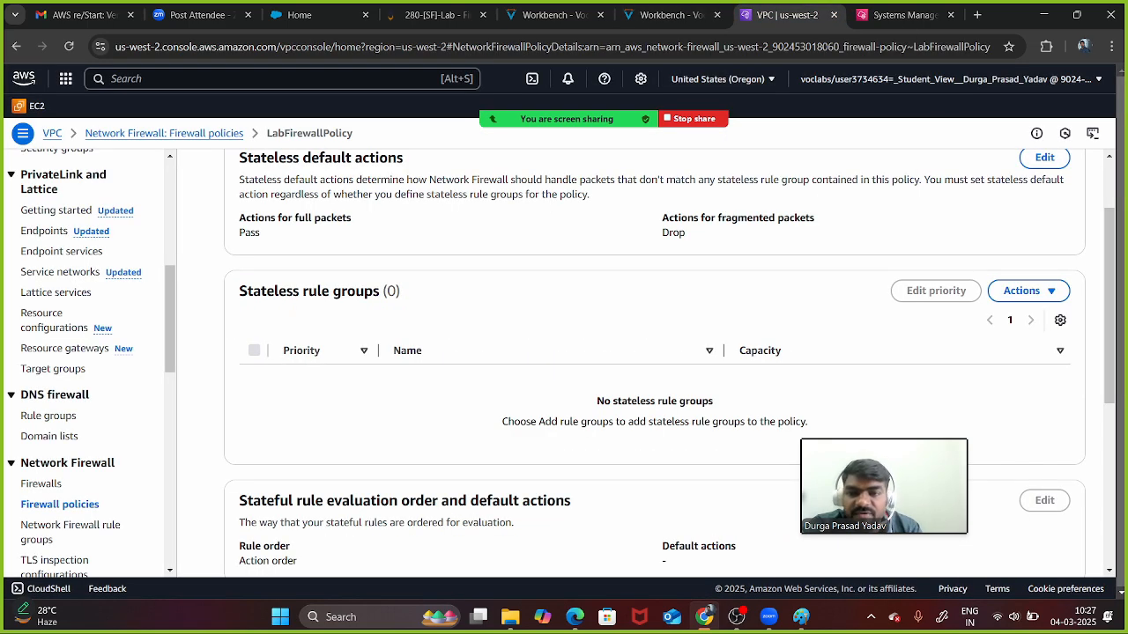
pyautogui.scroll(-4, 655, 362)
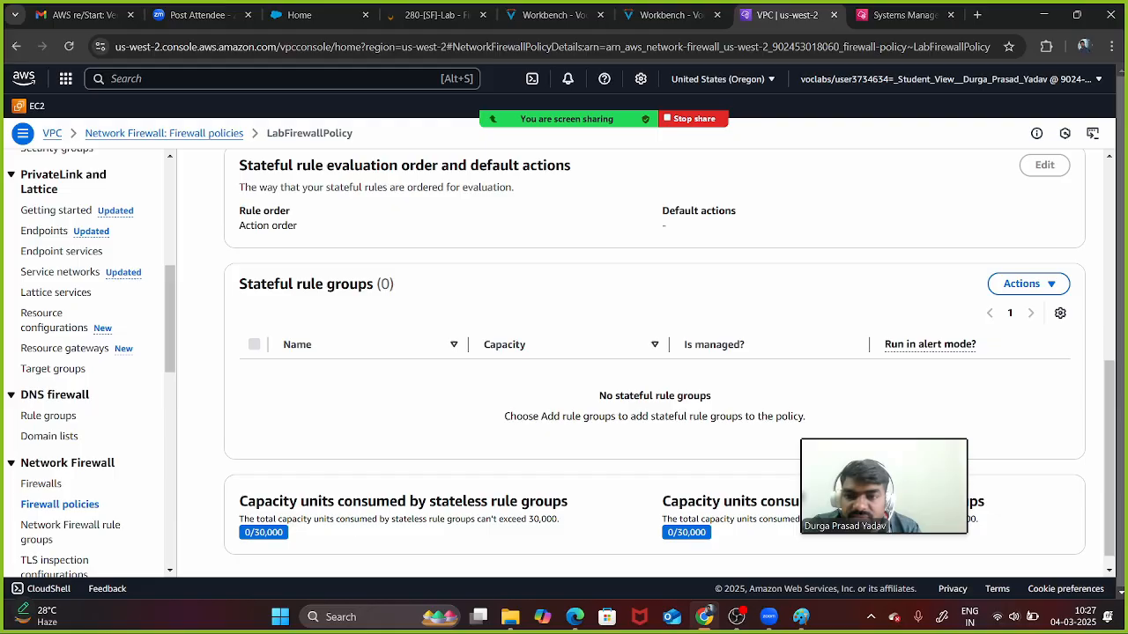
pyautogui.scroll(5, 654, 361)
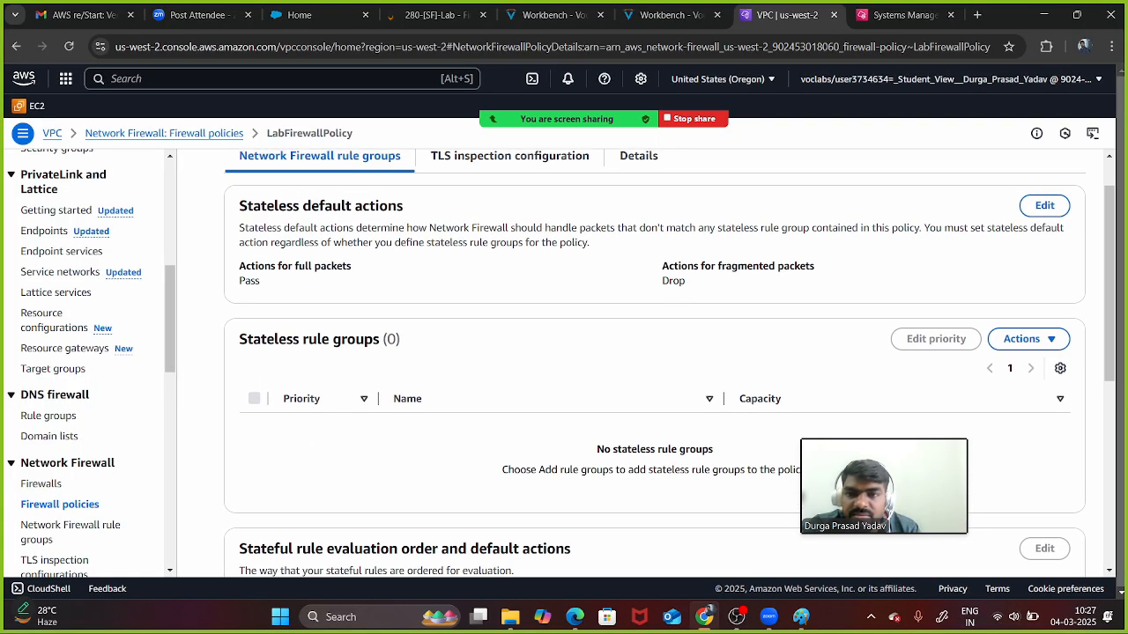
pyautogui.scroll(1, 654, 361)
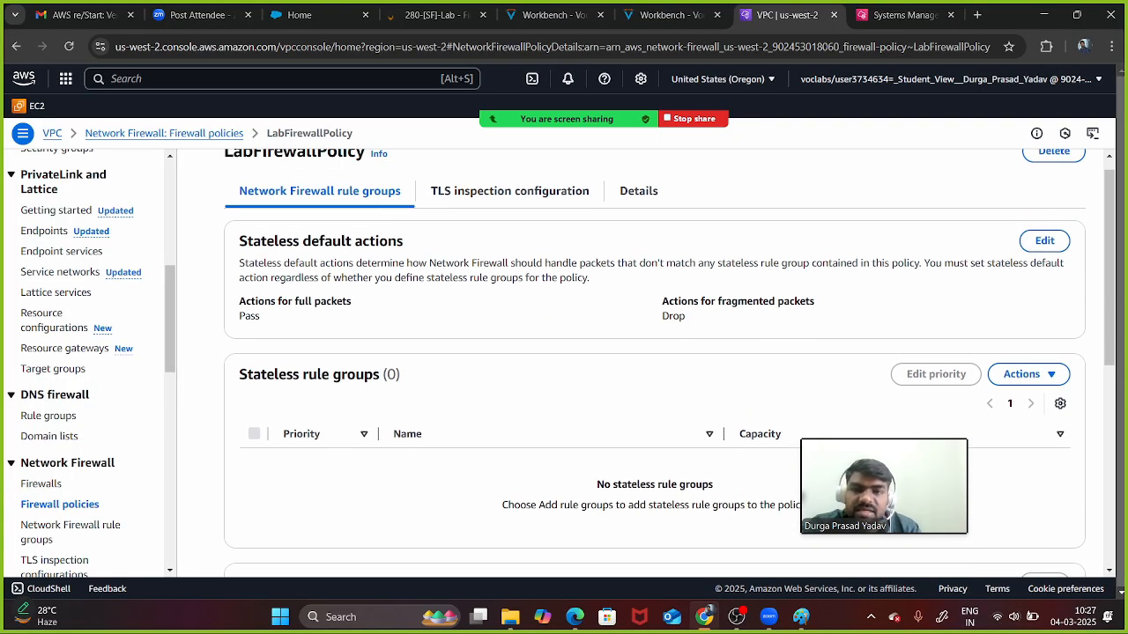
pyautogui.moveTo(246, 240); pyautogui.dragTo(404, 241)
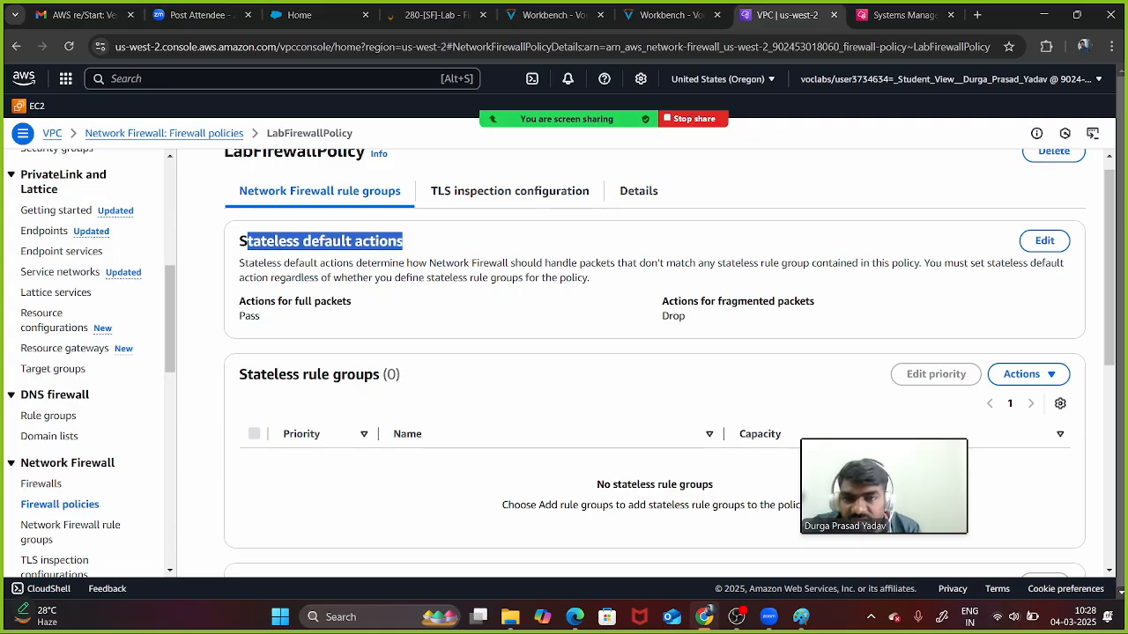
pyautogui.click(414, 243)
pyautogui.scroll(1, 655, 361)
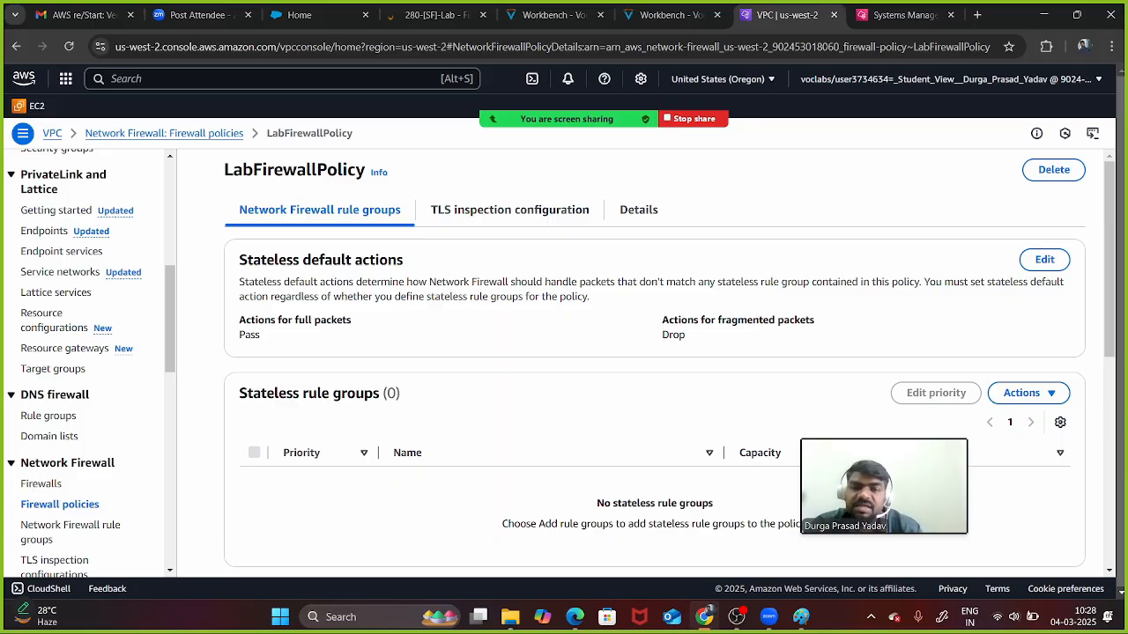
pyautogui.moveTo(246, 259); pyautogui.dragTo(507, 282)
pyautogui.moveTo(585, 282); pyautogui.dragTo(621, 282)
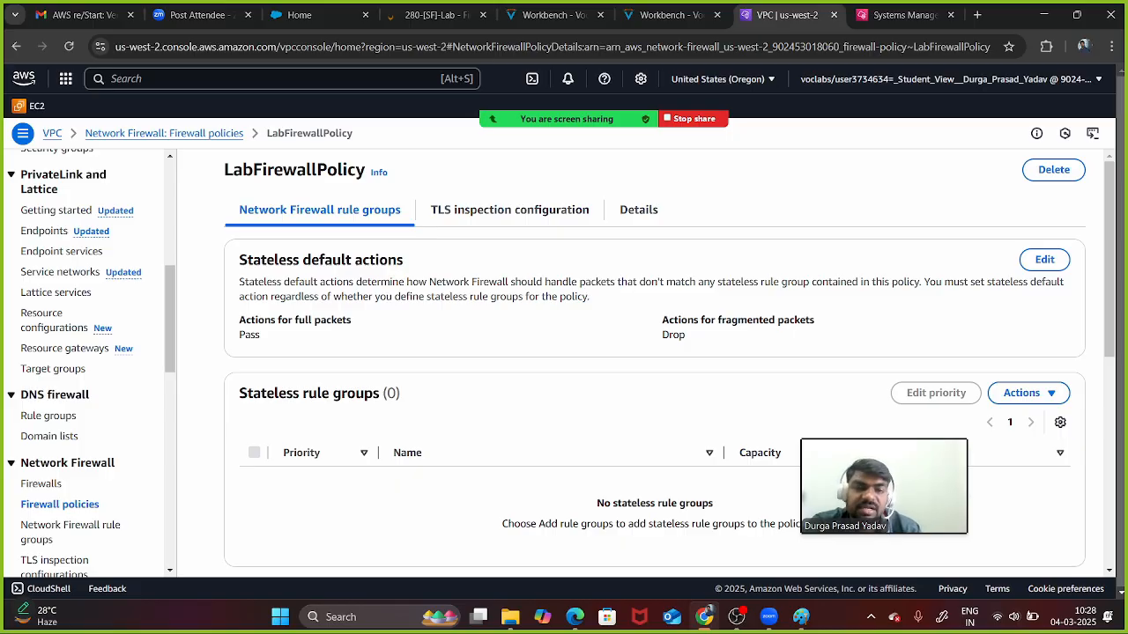
# - Open LabFirewallPolicy's stateless default actions editor, checking the lab instructions for the required settings
pyautogui.click(1044, 259)
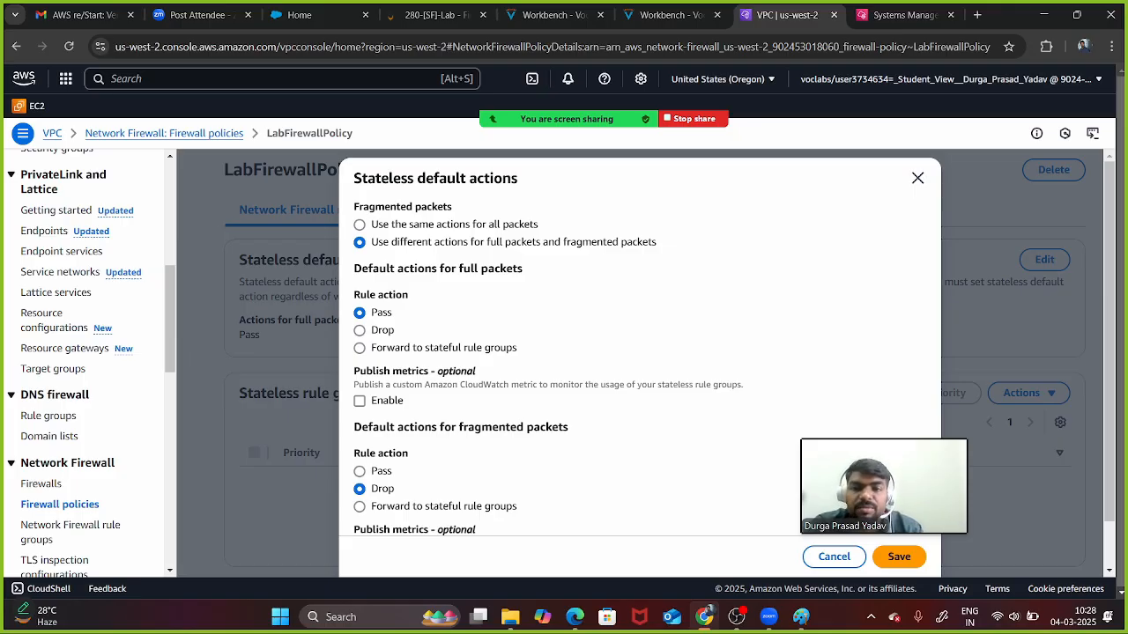
pyautogui.click(669, 15)
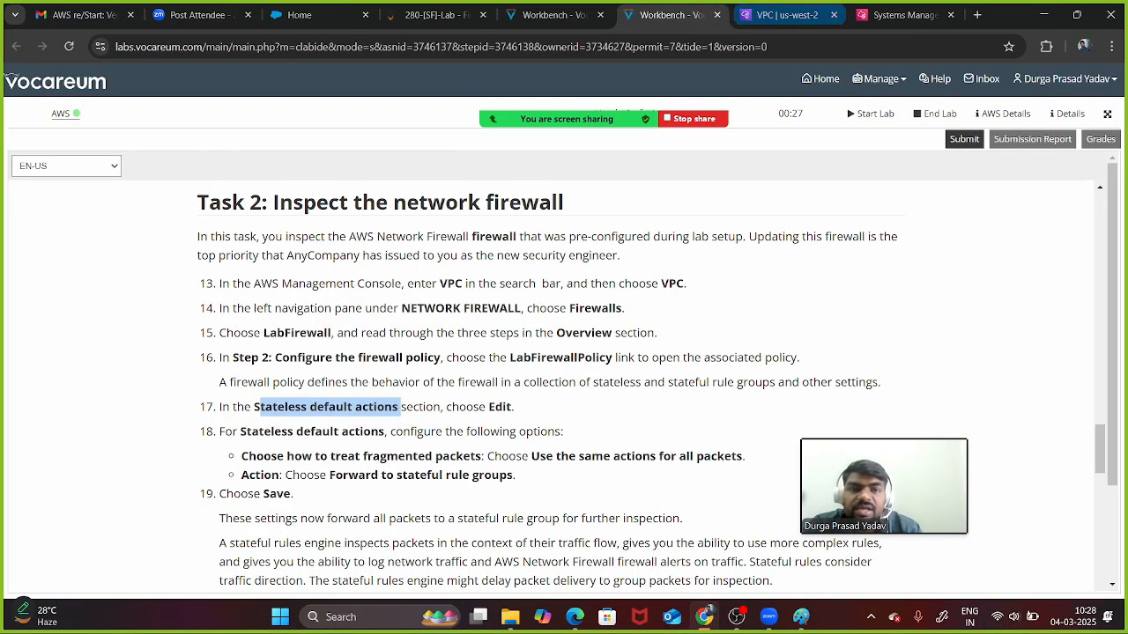
pyautogui.click(786, 15)
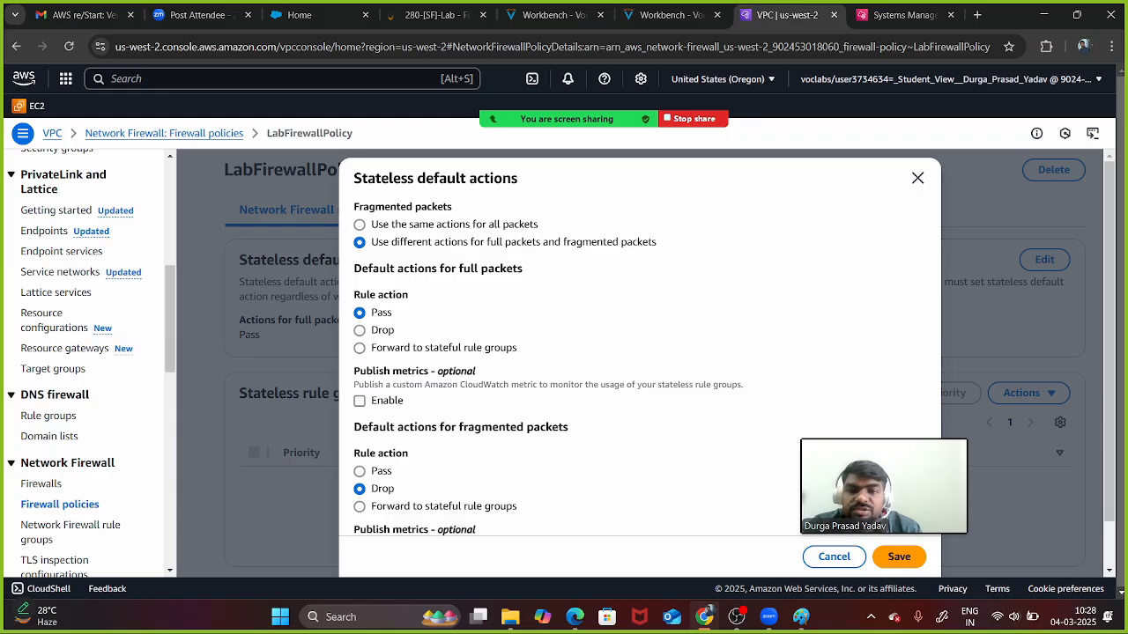
pyautogui.click(669, 15)
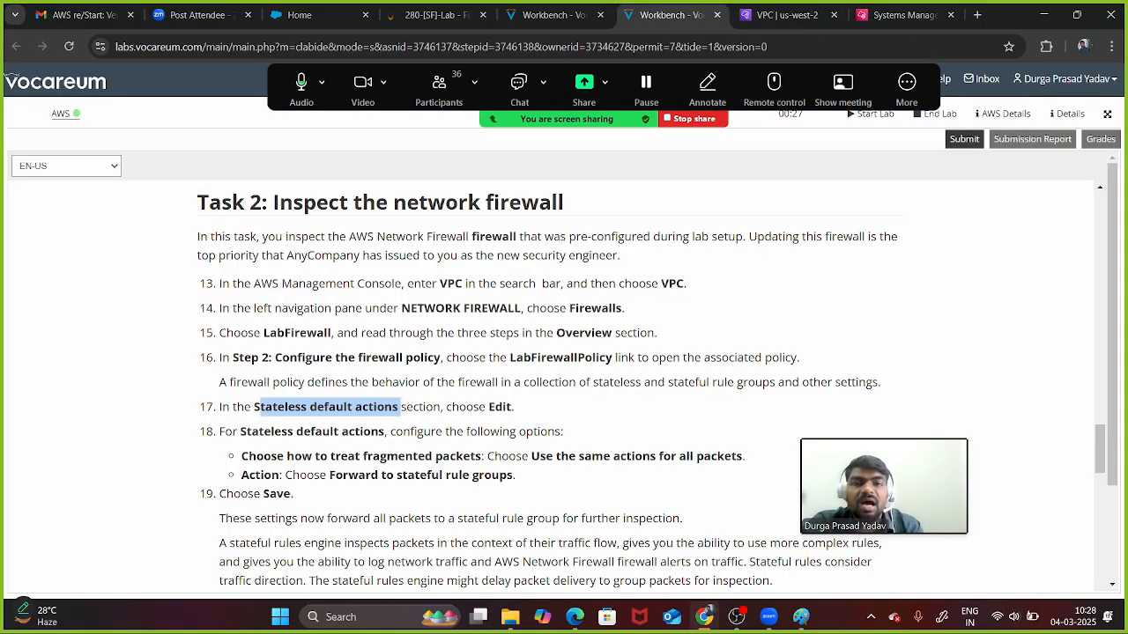
pyautogui.scroll(-2, 617, 388)
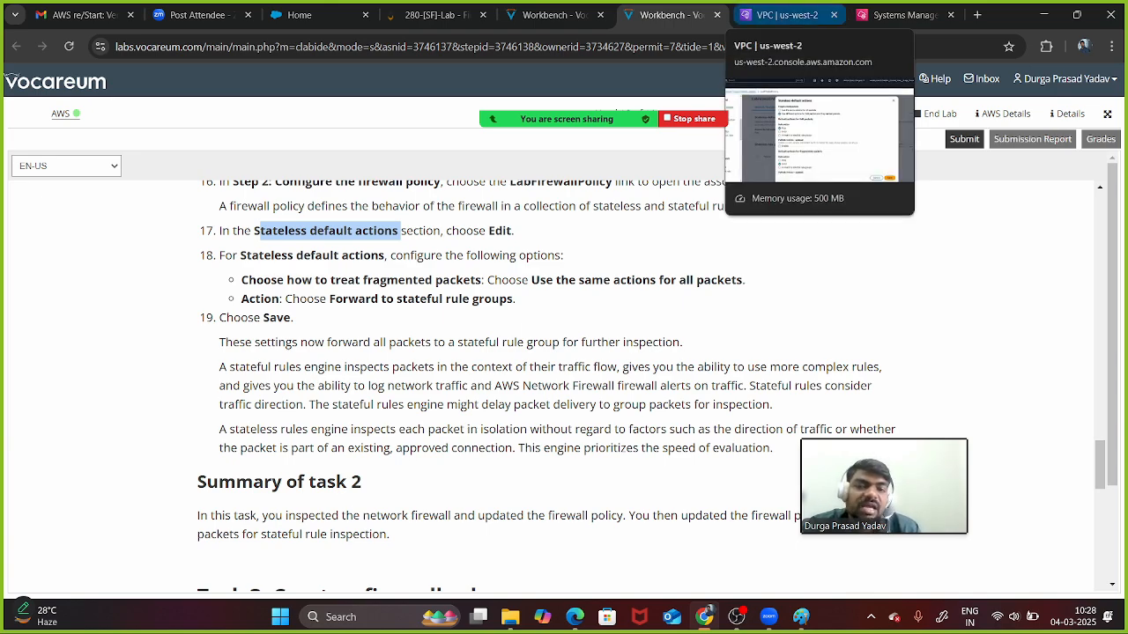
pyautogui.click(784, 15)
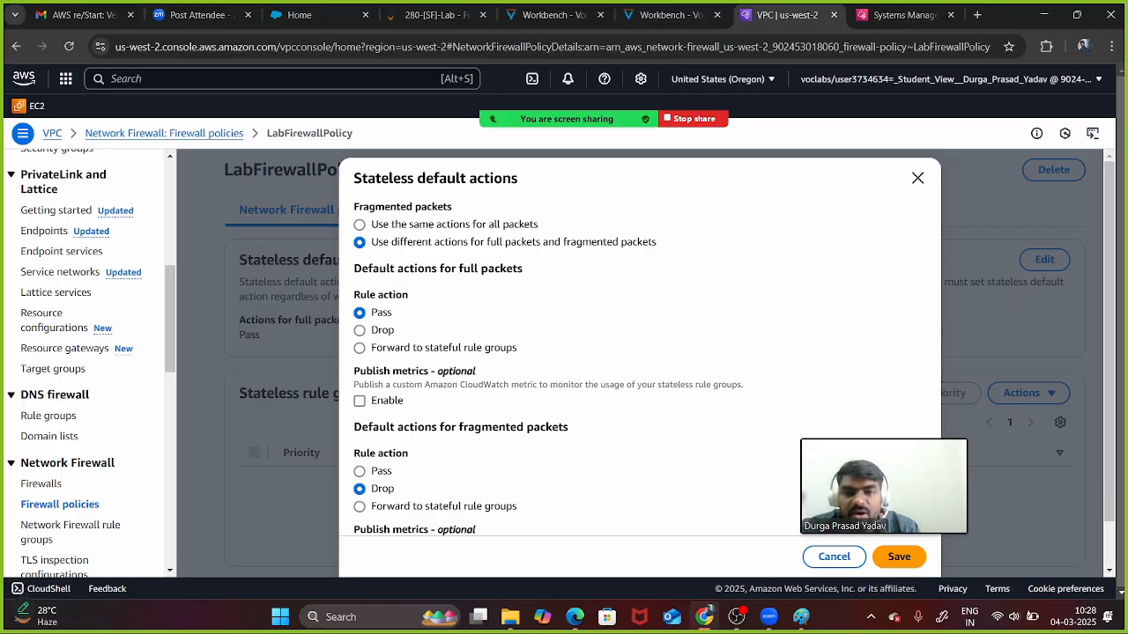
# - Choose 'Use the same actions for all packets' with 'Forward to stateful rule groups' and save
pyautogui.click(359, 225)
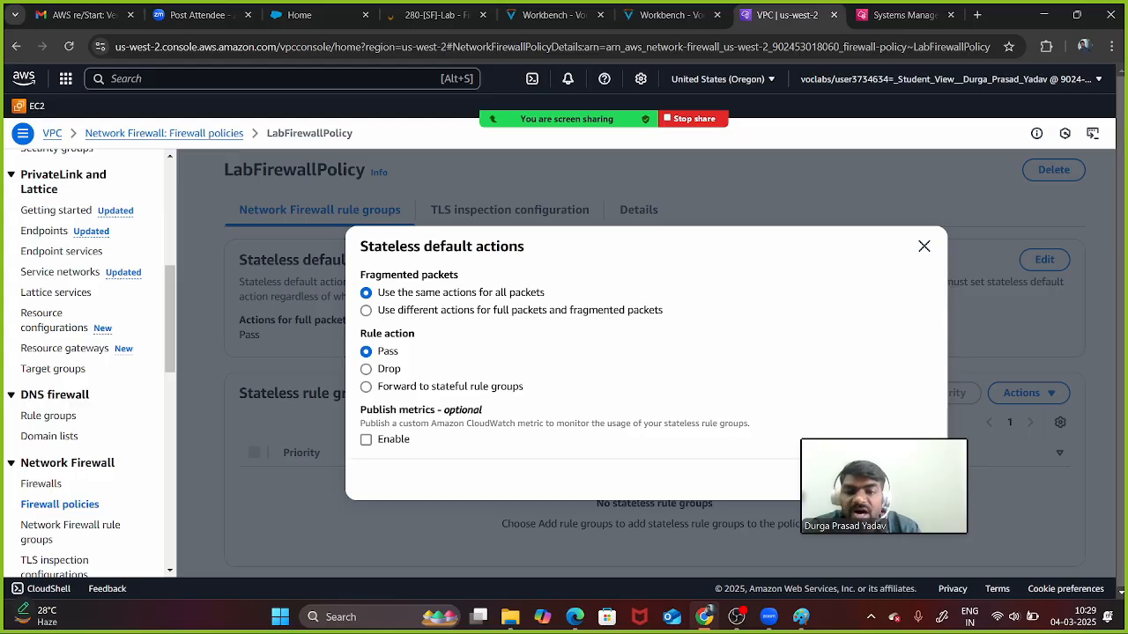
pyautogui.click(366, 387)
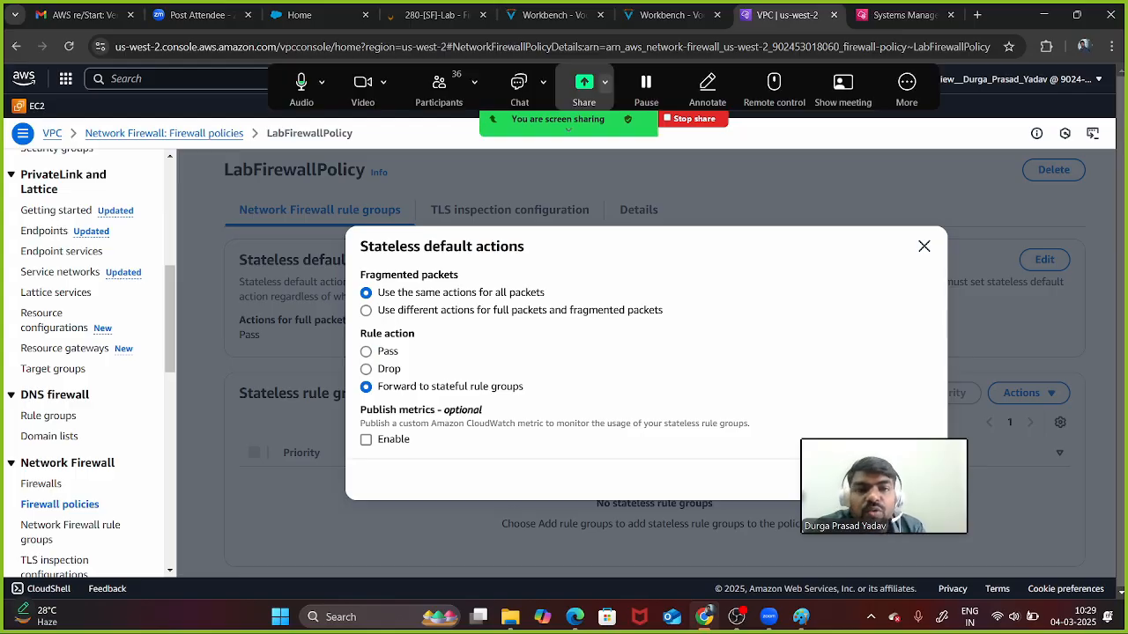
pyautogui.click(670, 15)
pyautogui.moveTo(371, 298); pyautogui.dragTo(517, 299)
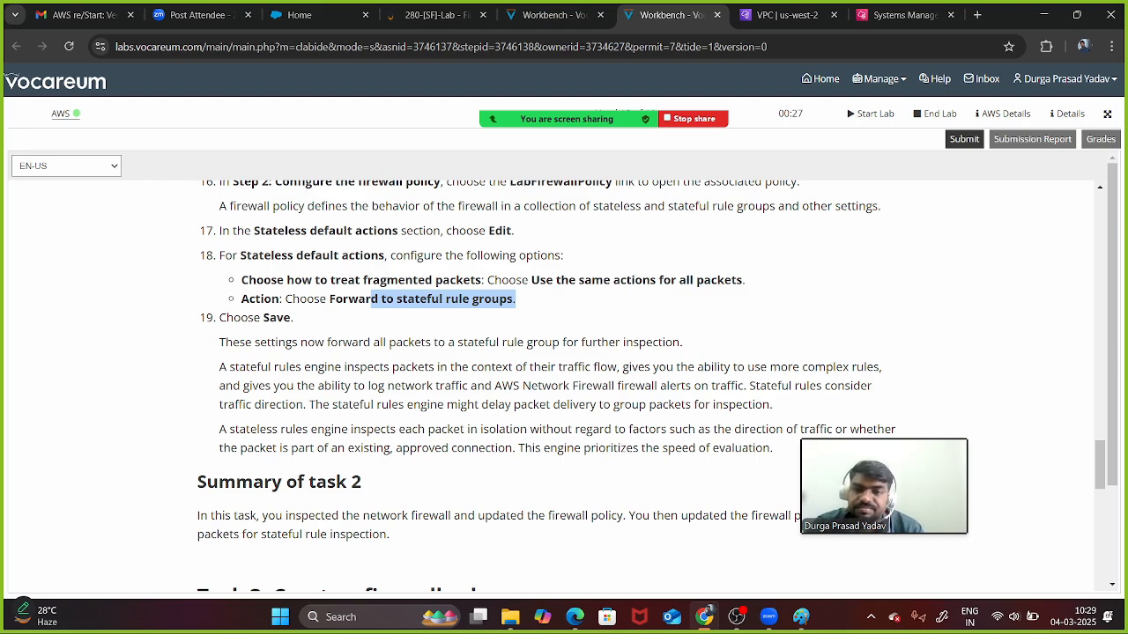
pyautogui.scroll(-1, 651, 386)
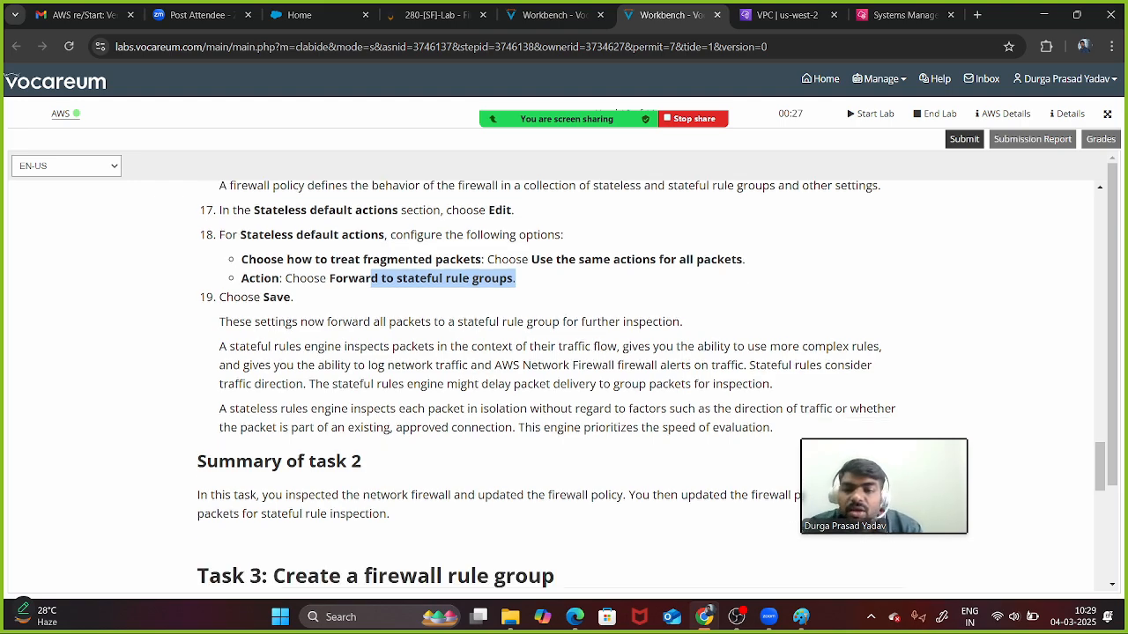
pyautogui.moveTo(327, 249); pyautogui.dragTo(430, 250)
pyautogui.scroll(3, 430, 249)
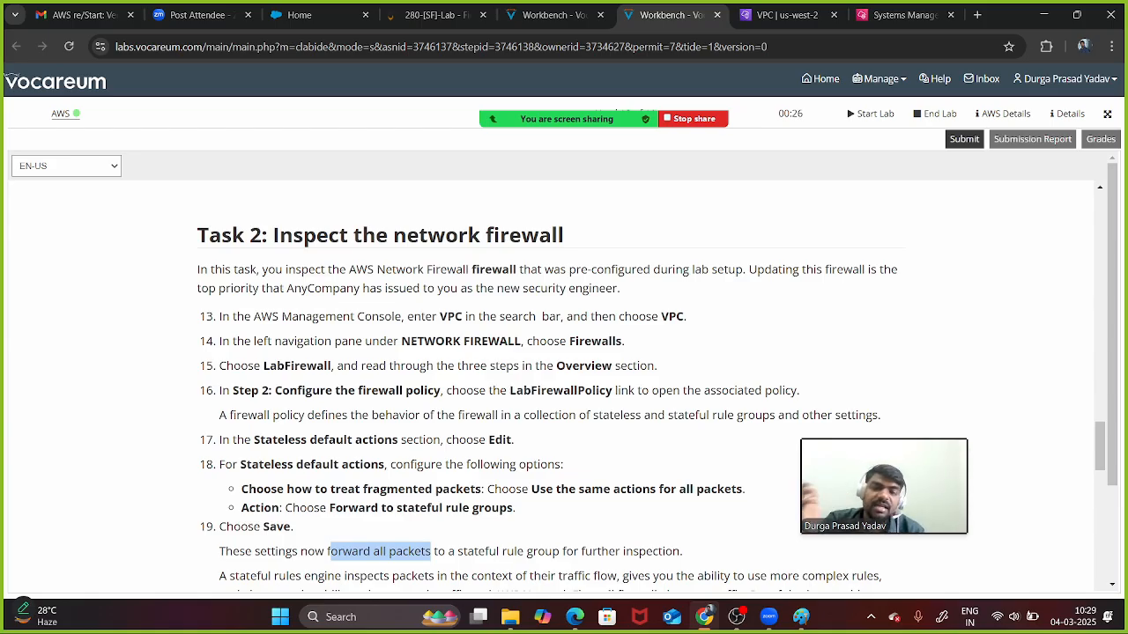
pyautogui.scroll(-2, 564, 379)
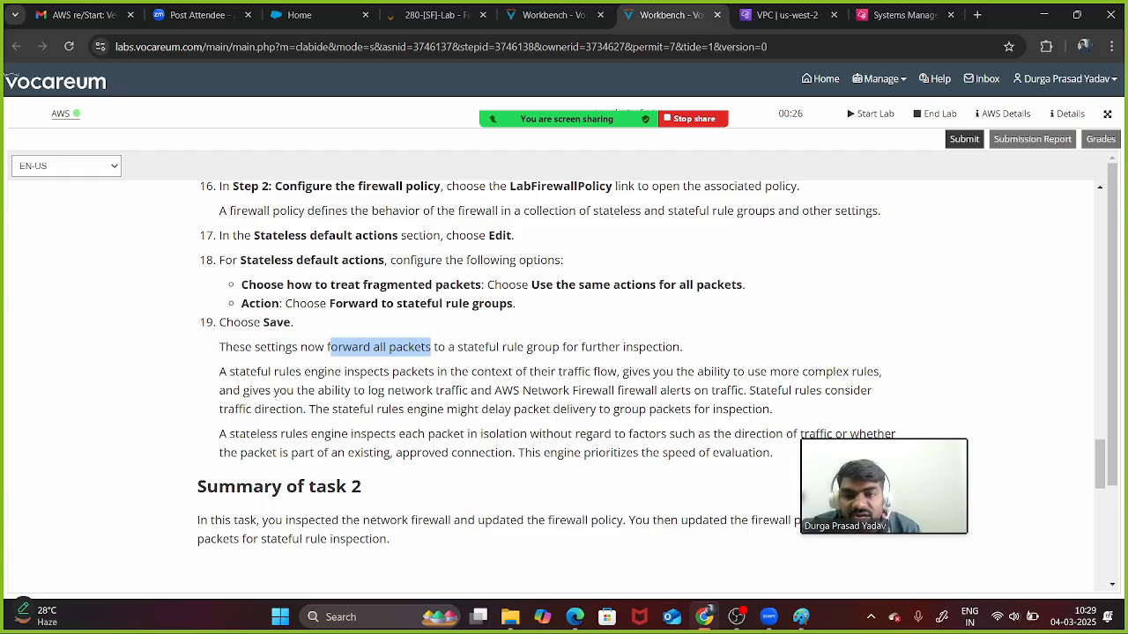
pyautogui.scroll(-3, 564, 379)
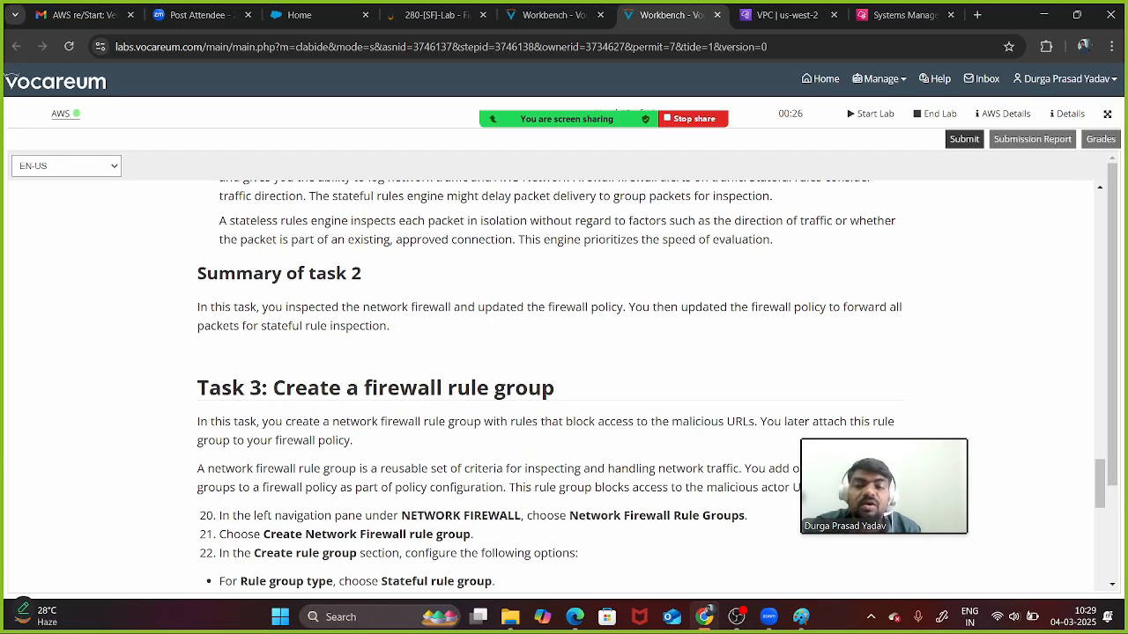
pyautogui.click(784, 15)
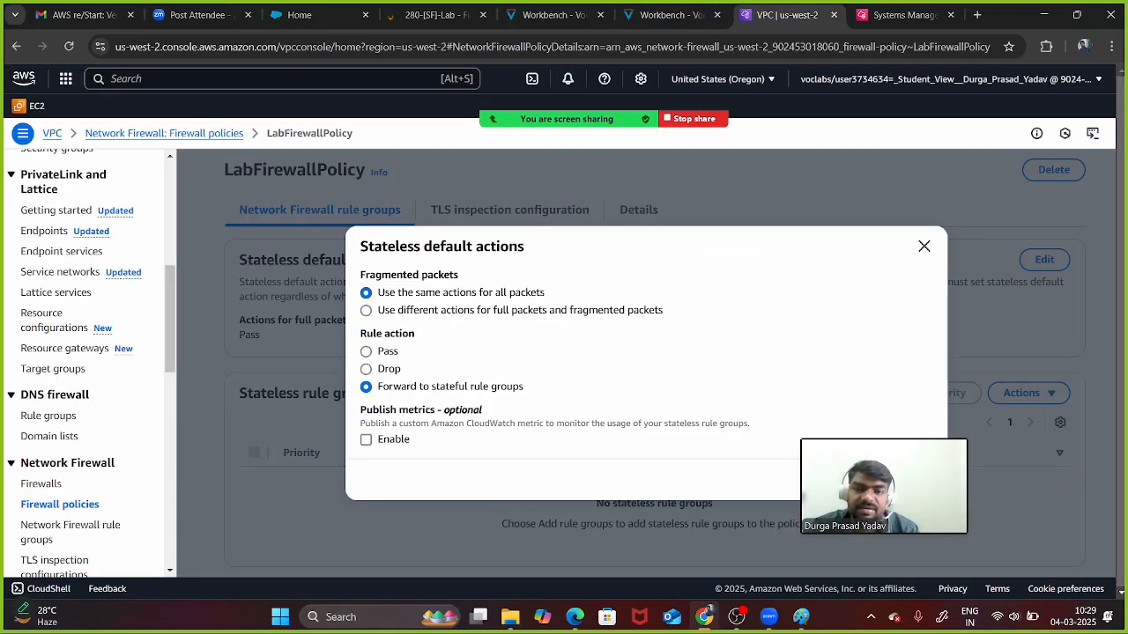
pyautogui.moveTo(880, 513); pyautogui.dragTo(176, 520)
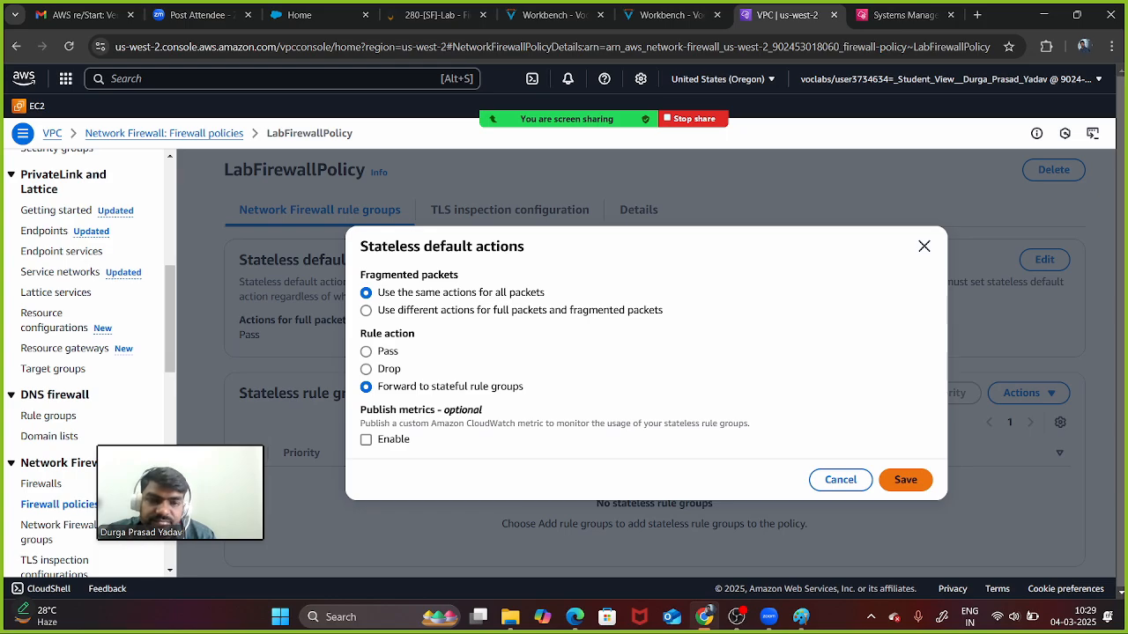
pyautogui.click(905, 479)
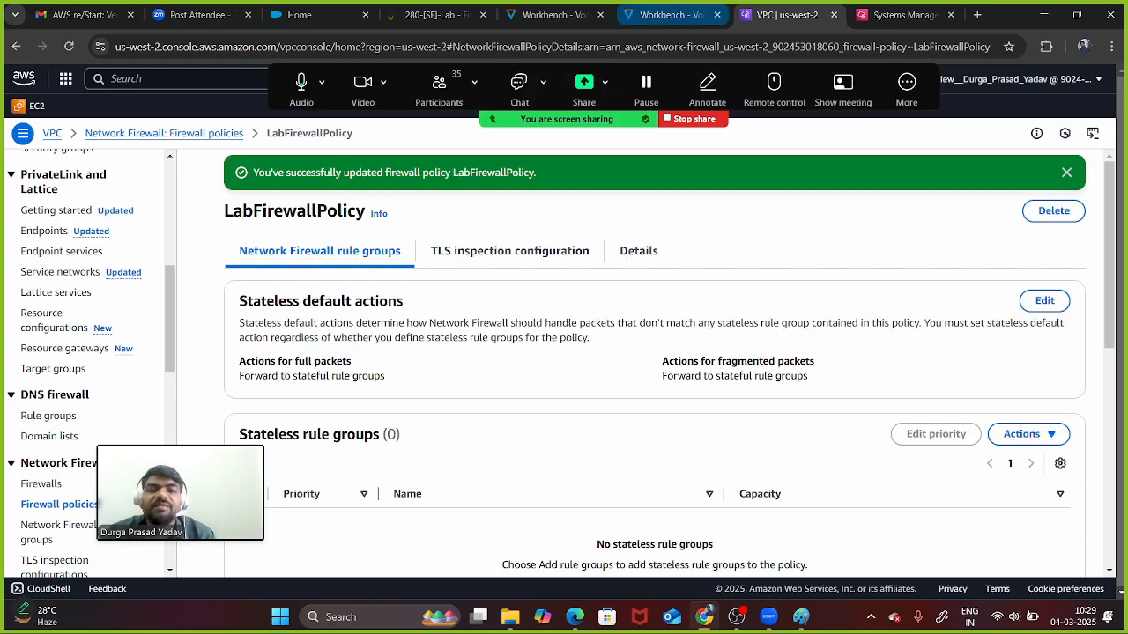
pyautogui.click(670, 15)
pyautogui.scroll(-3, 564, 379)
pyautogui.scroll(1, 564, 379)
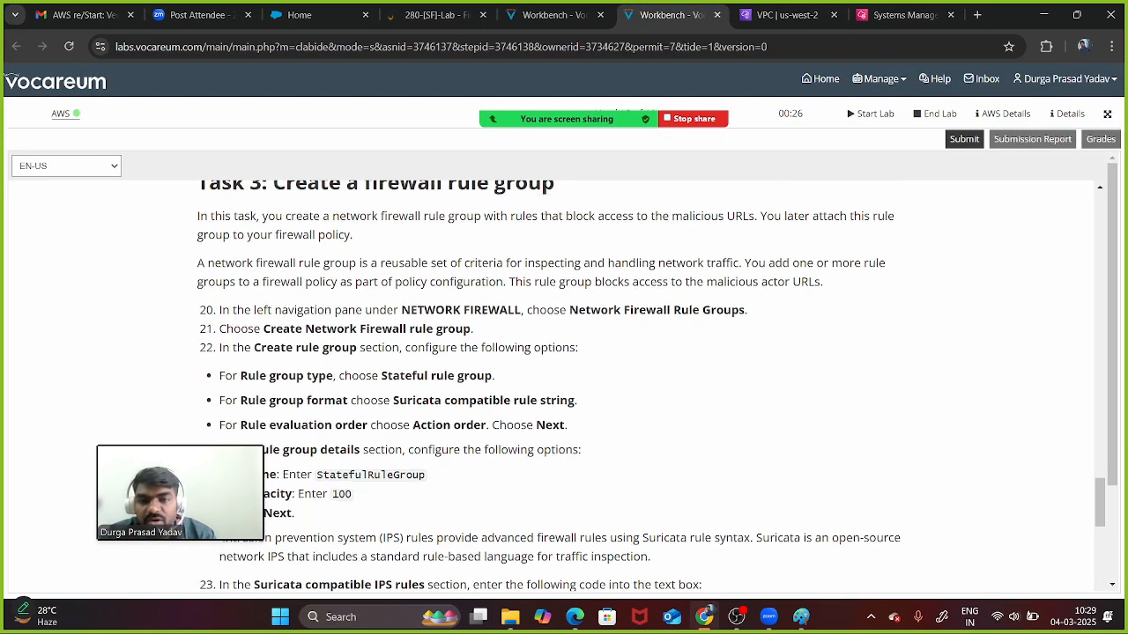
pyautogui.scroll(-2, 564, 379)
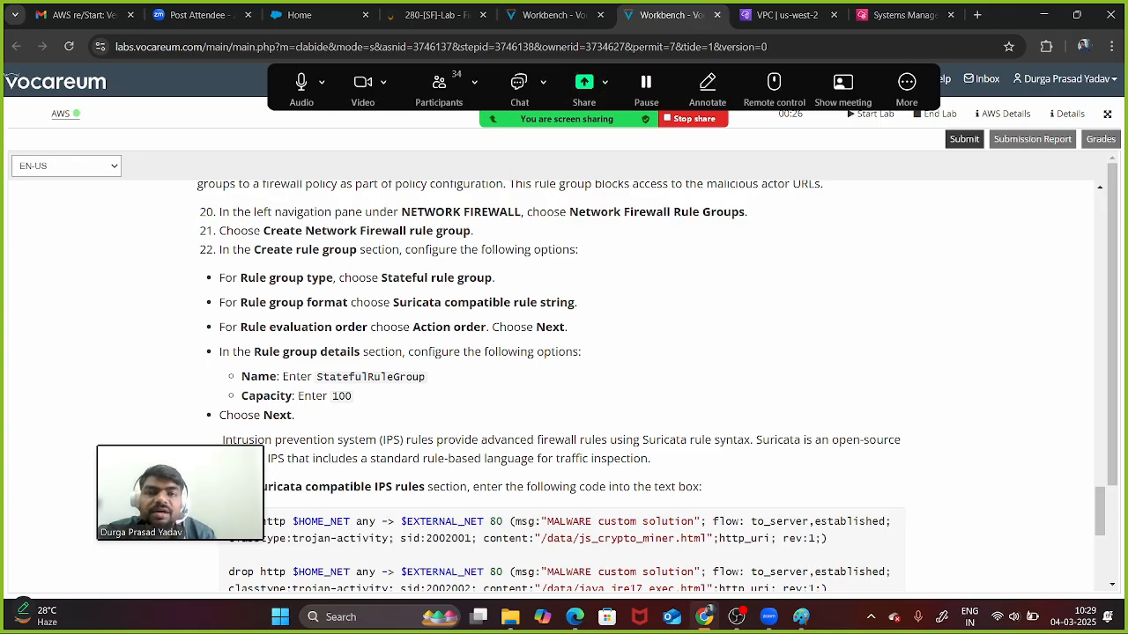
pyautogui.click(555, 15)
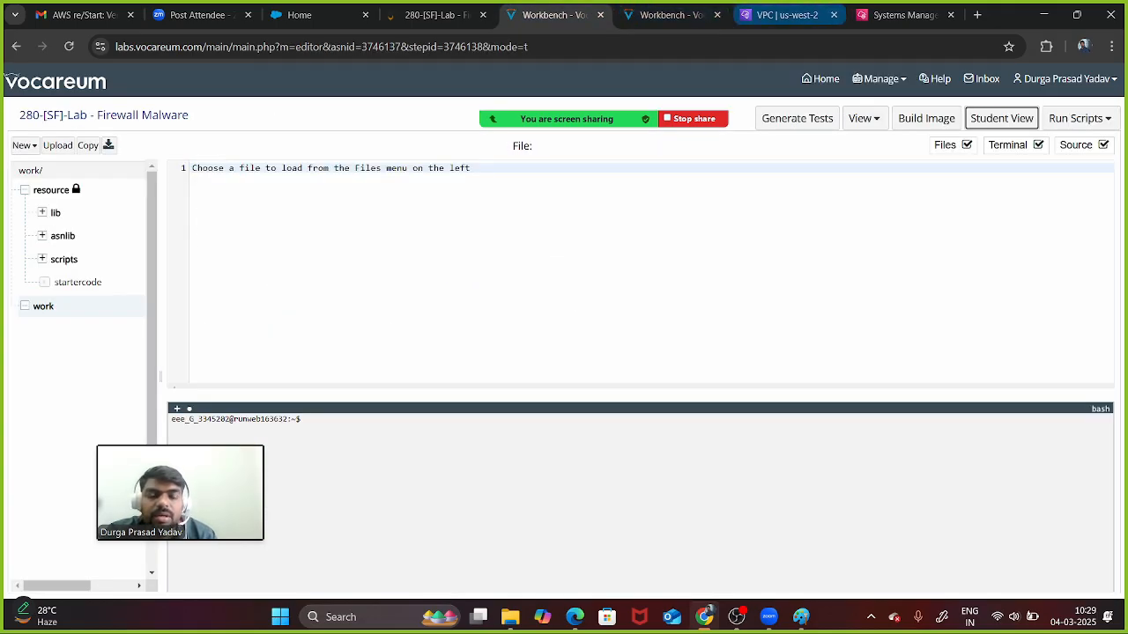
pyautogui.click(787, 15)
pyautogui.scroll(-2, 49, 231)
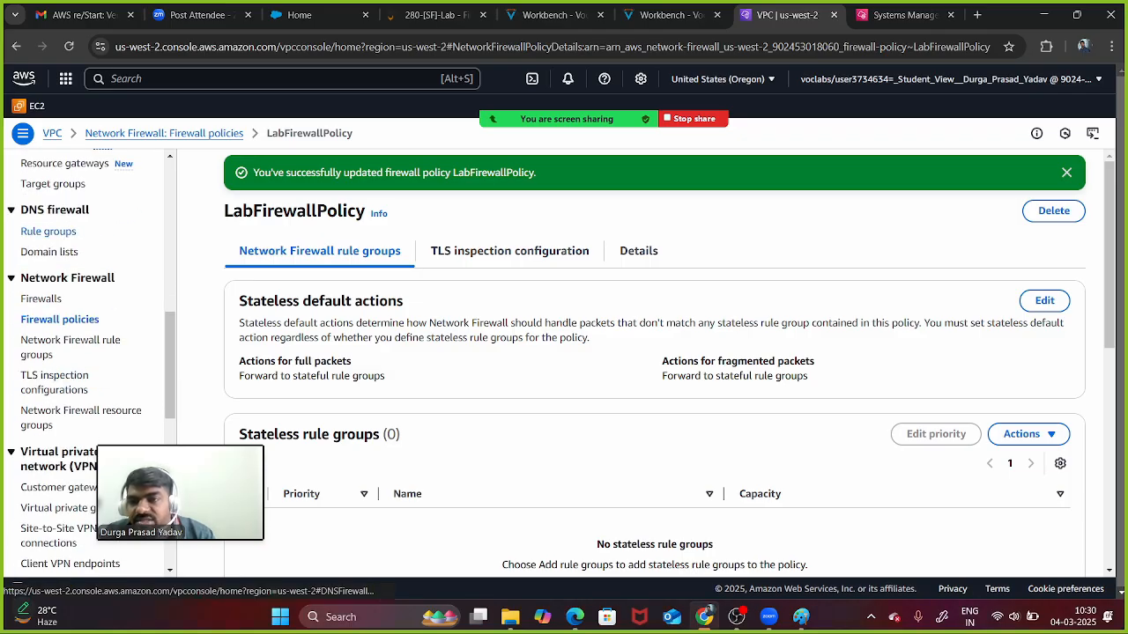
# - Open DNS Firewall rule groups, read its introduction, and start creating a rule group
pyautogui.click(49, 231)
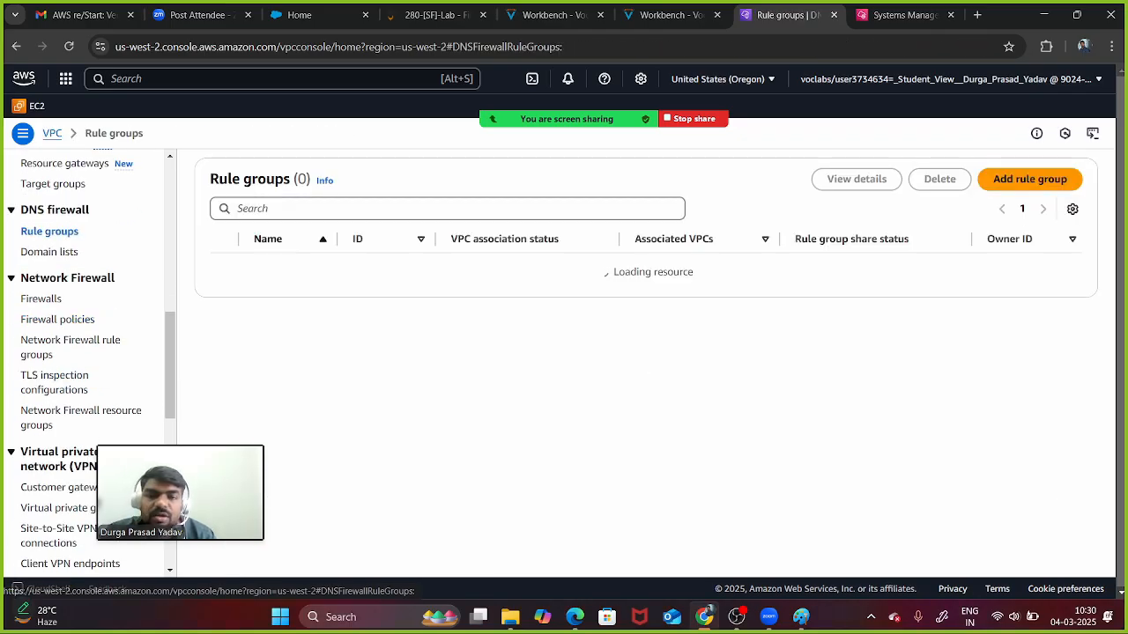
pyautogui.scroll(-1, 640, 364)
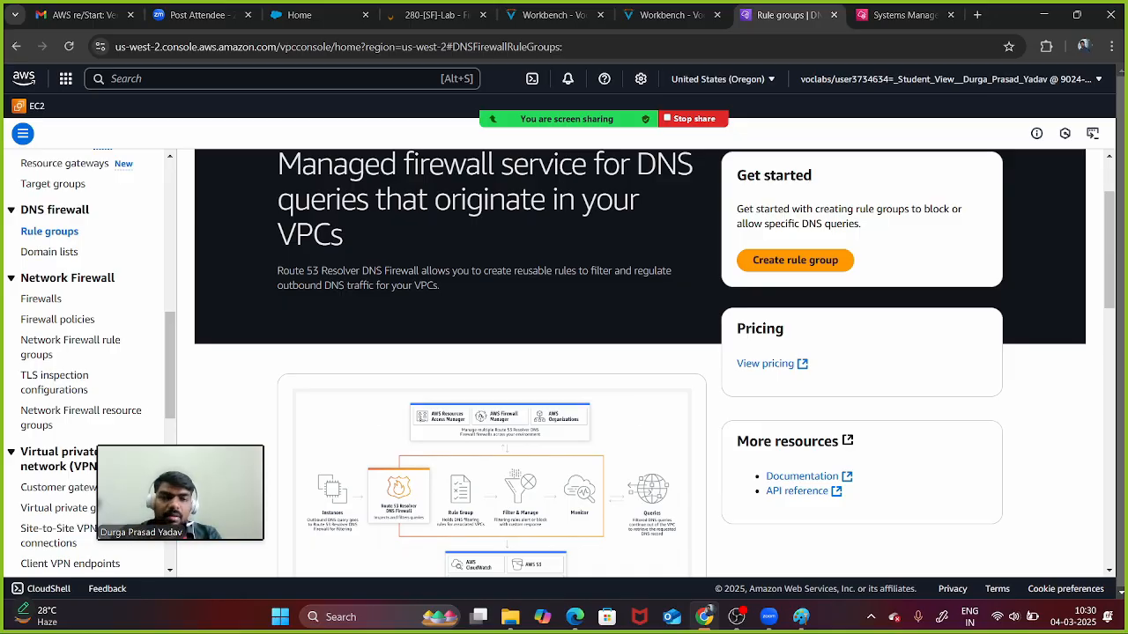
pyautogui.moveTo(277, 271); pyautogui.dragTo(839, 261)
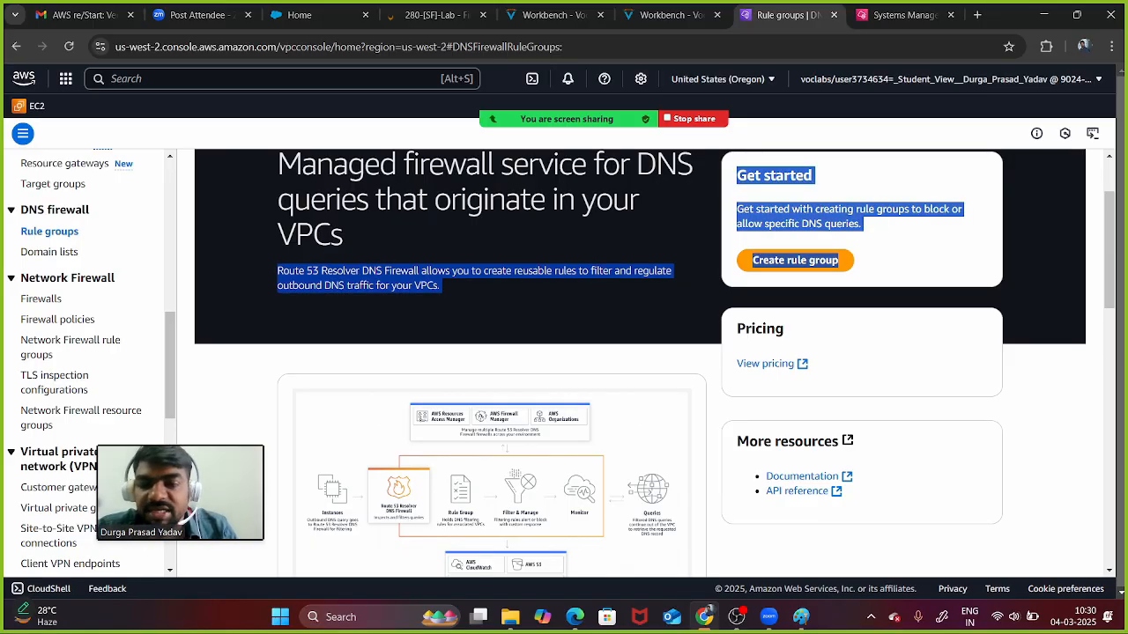
pyautogui.scroll(-1, 655, 363)
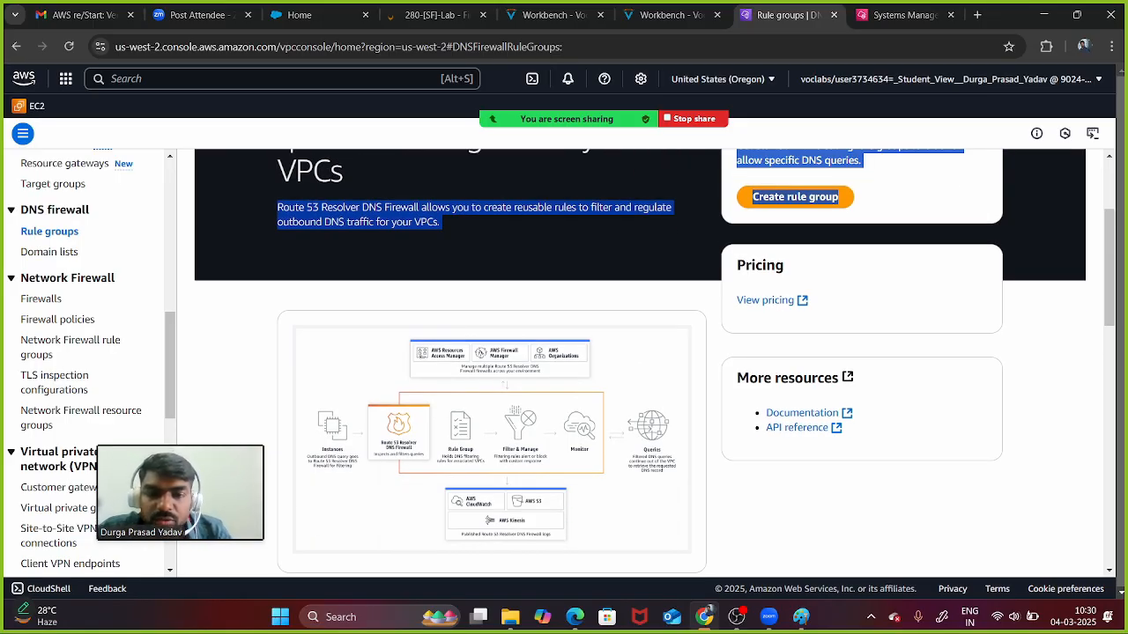
pyautogui.scroll(2, 640, 361)
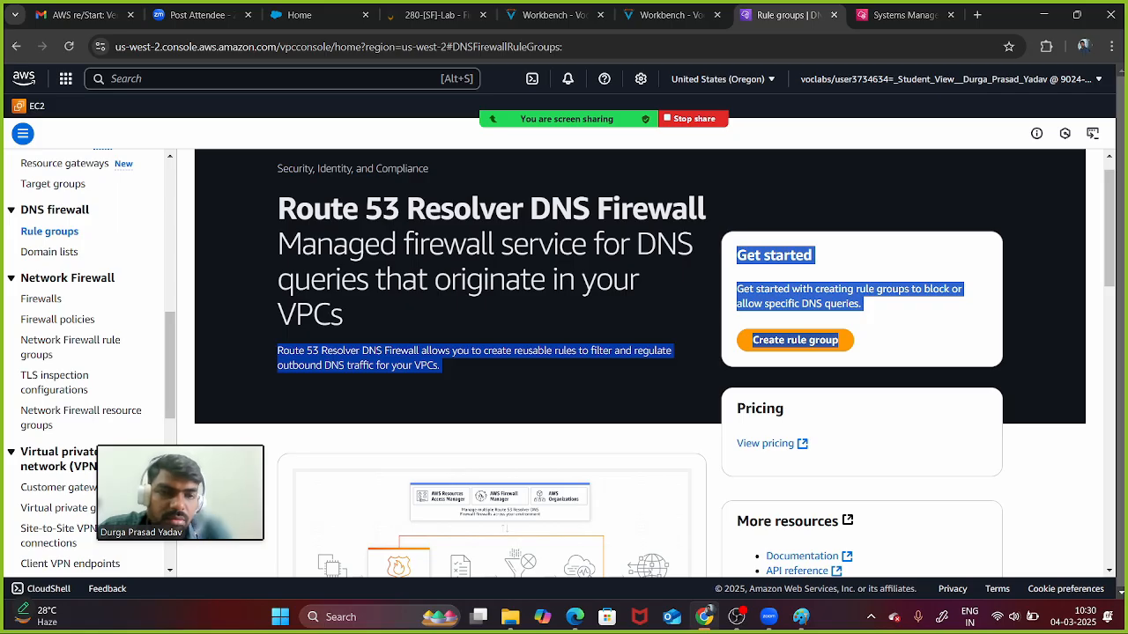
pyautogui.click(795, 340)
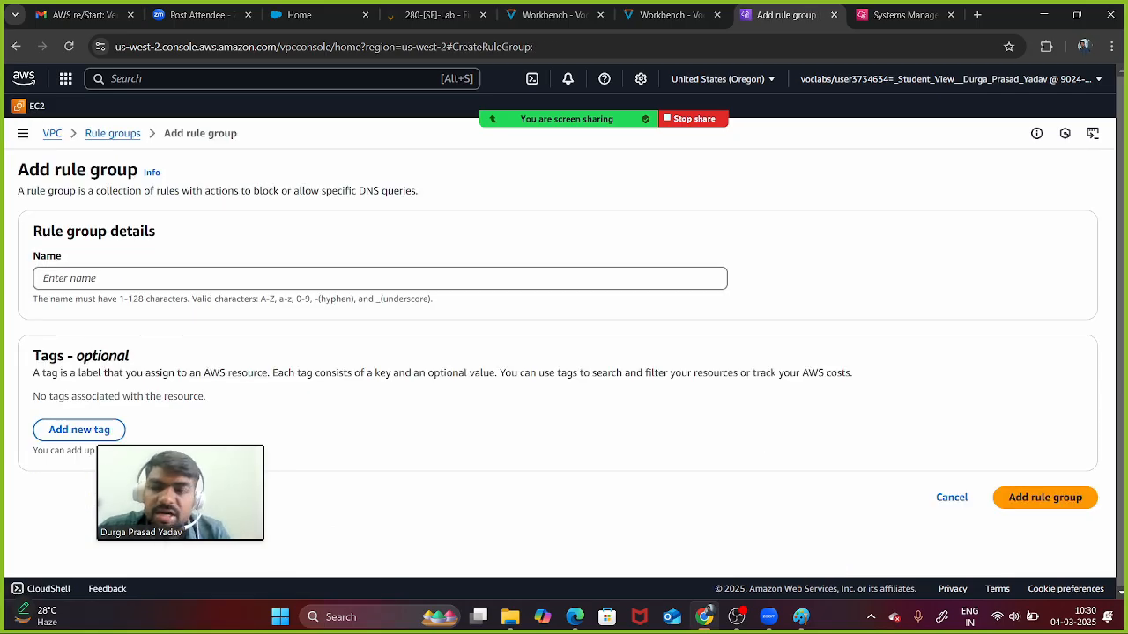
pyautogui.click(669, 15)
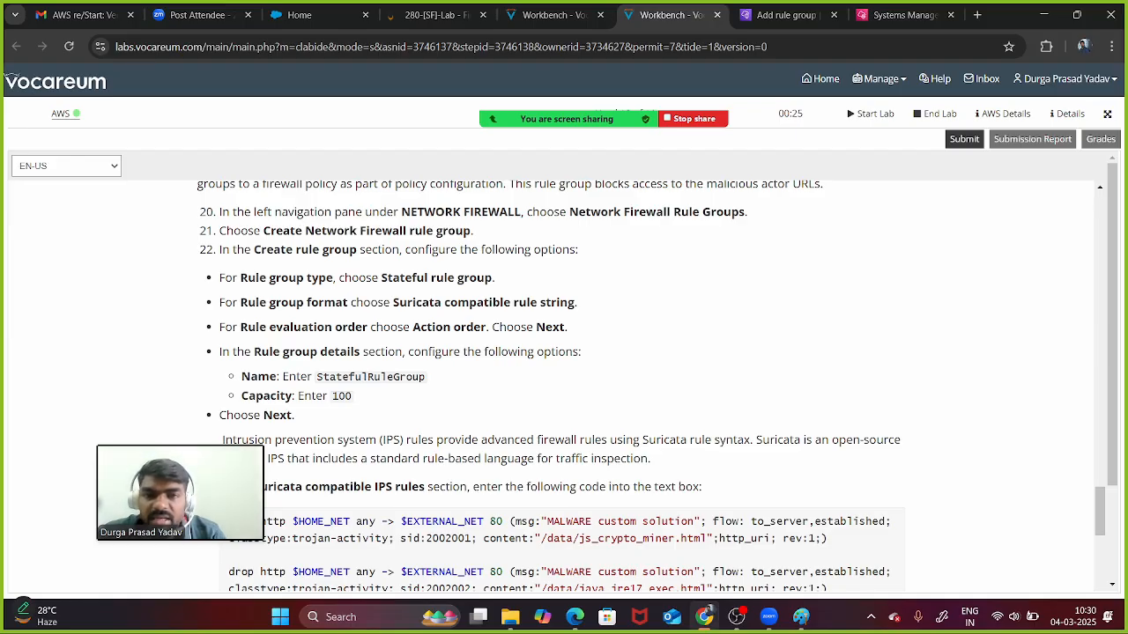
# - Scroll up the Task 3 instructions to review StatefulRuleGroup's capacity 100 and Suricata settings
pyautogui.scroll(1, 651, 386)
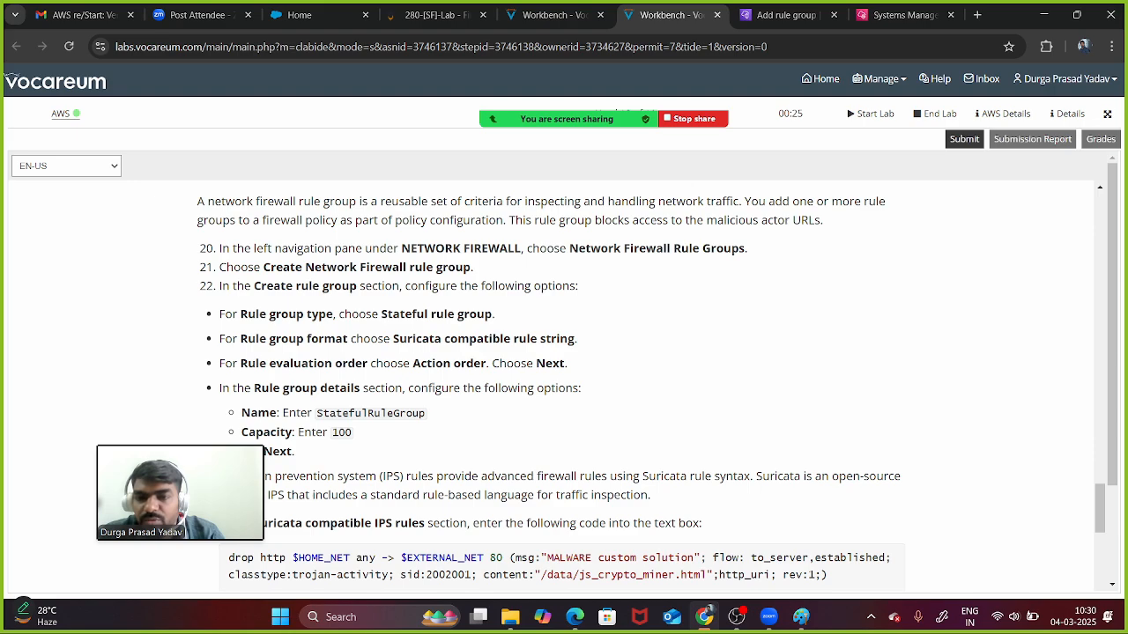
# - Try creating DNS Firewall rule group 'Rule-1', which fails with AccessDenied, then open the VPC list
pyautogui.click(784, 15)
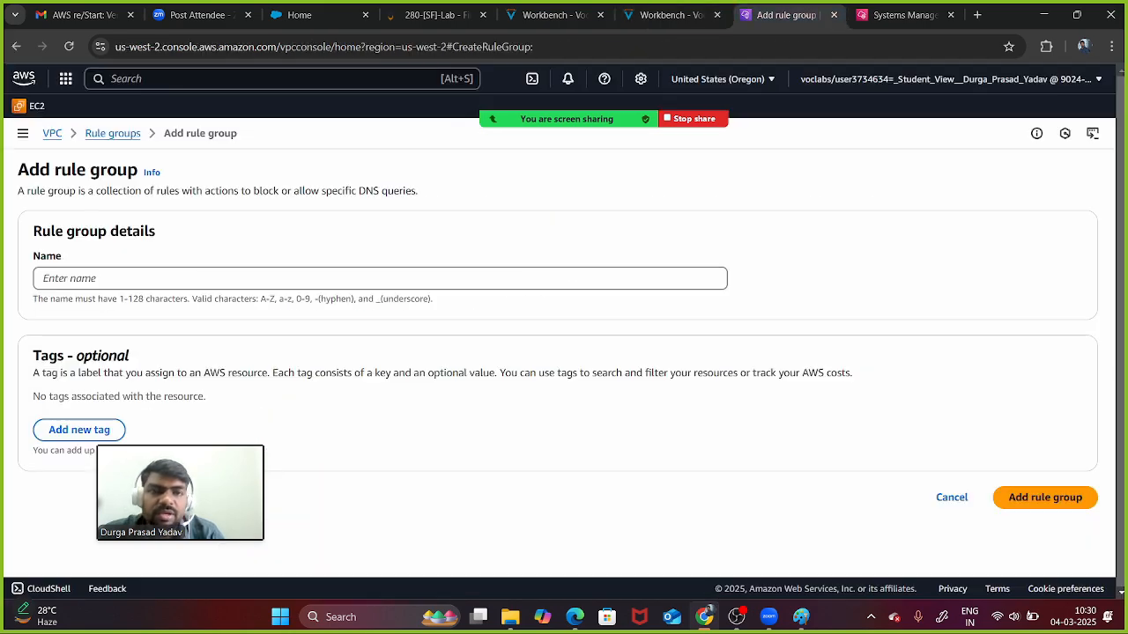
pyautogui.click(121, 284)
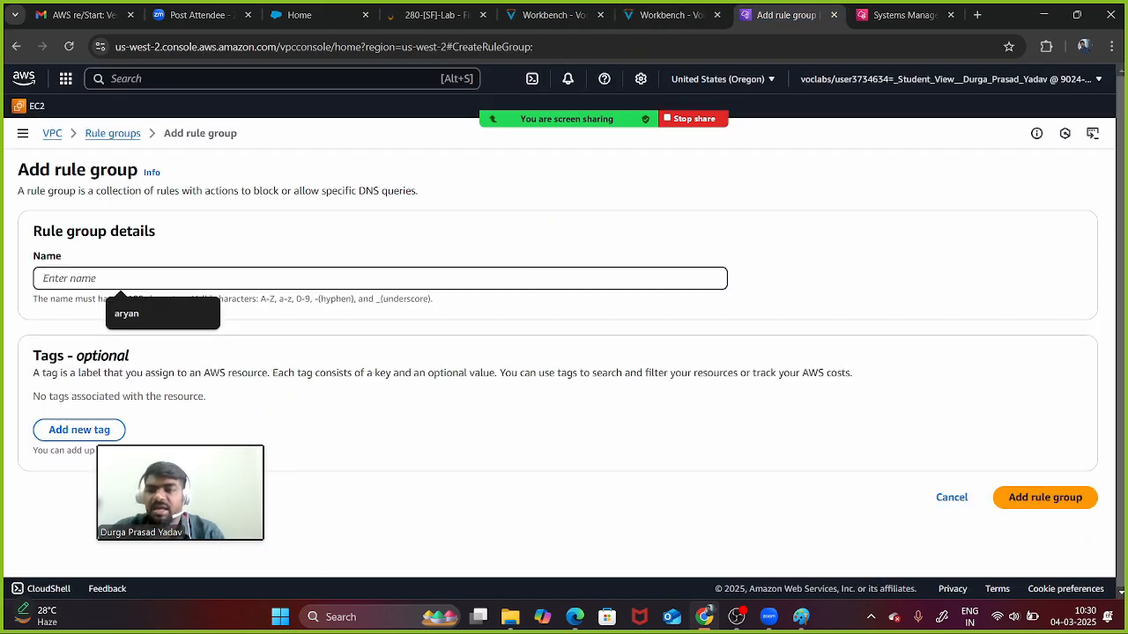
pyautogui.write('Rule-1')
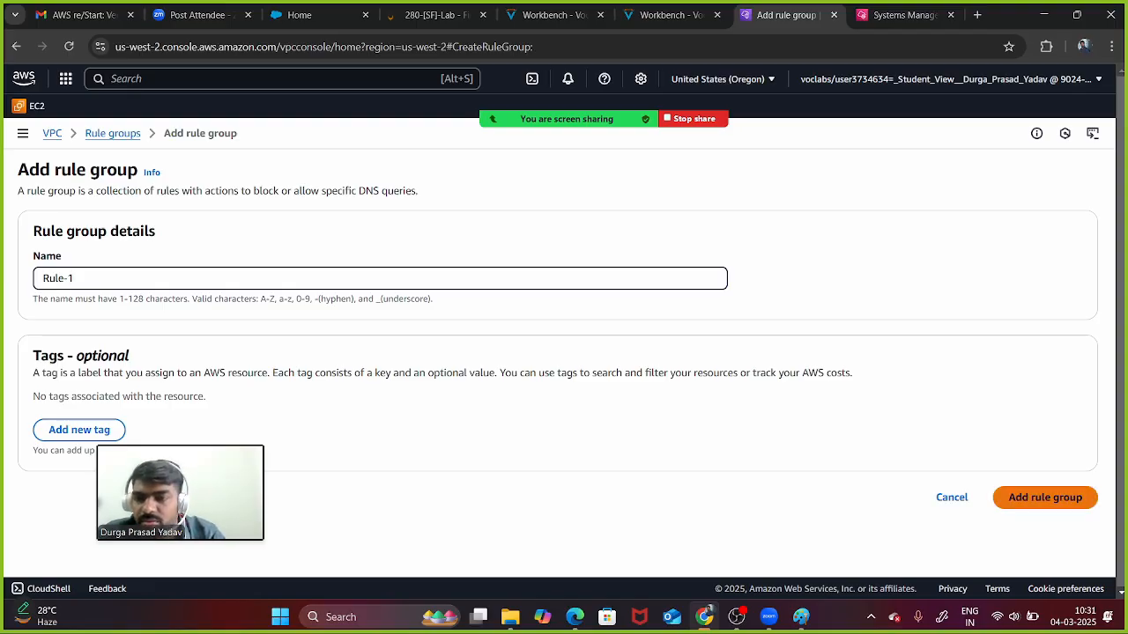
pyautogui.click(1045, 497)
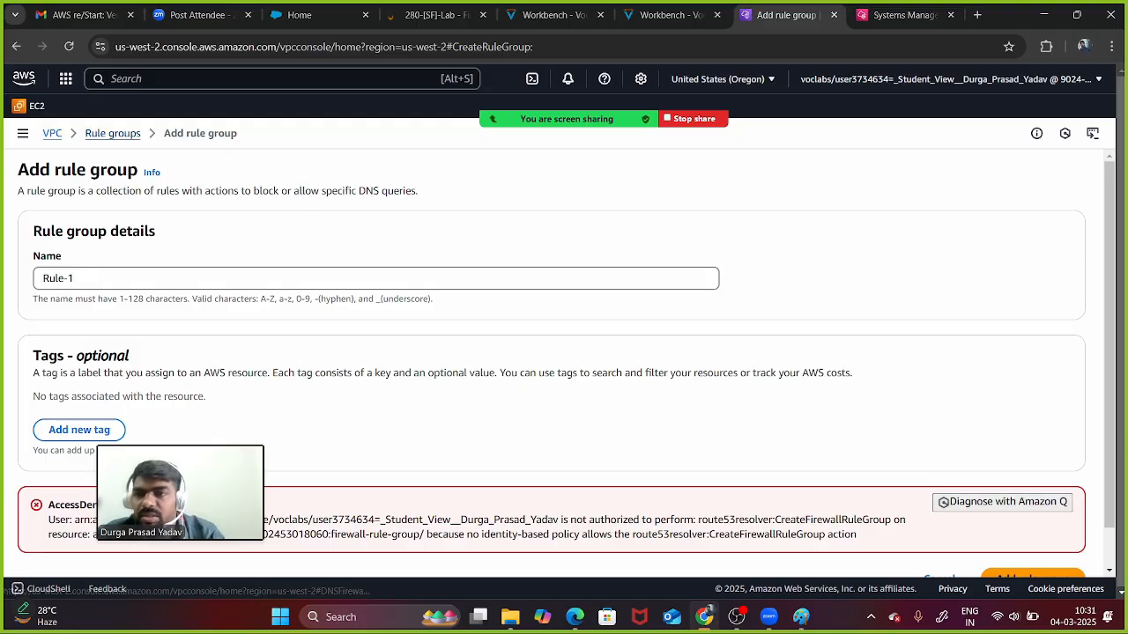
pyautogui.click(52, 133)
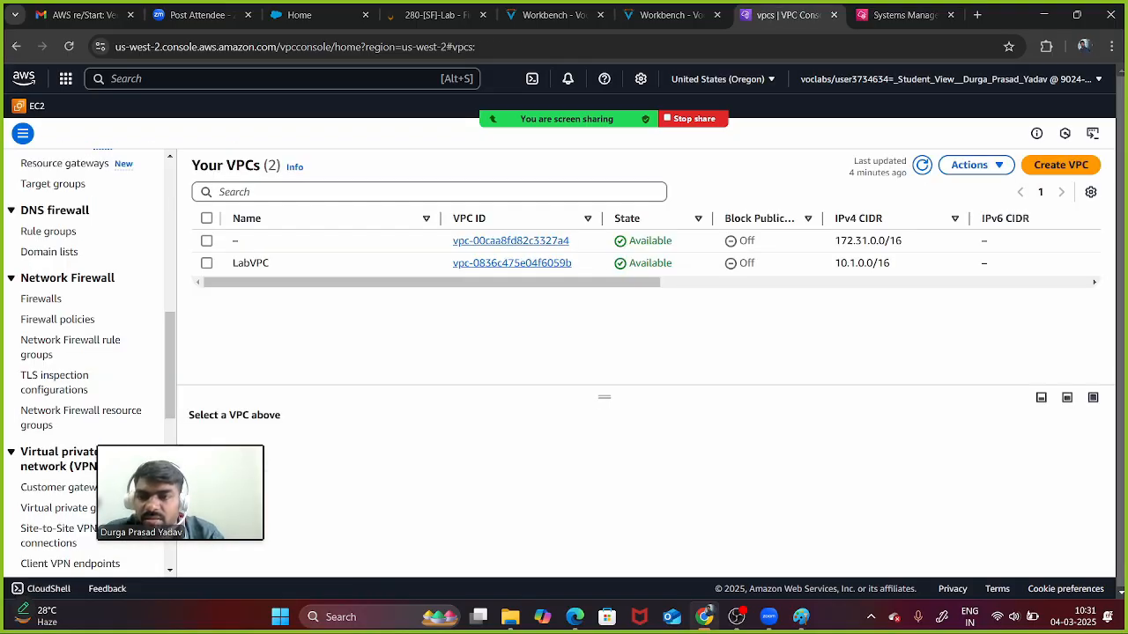
# - Look through LabFirewall's details under Network Firewall > Firewalls, then open DNS Firewall rule groups
pyautogui.scroll(-4, 88, 396)
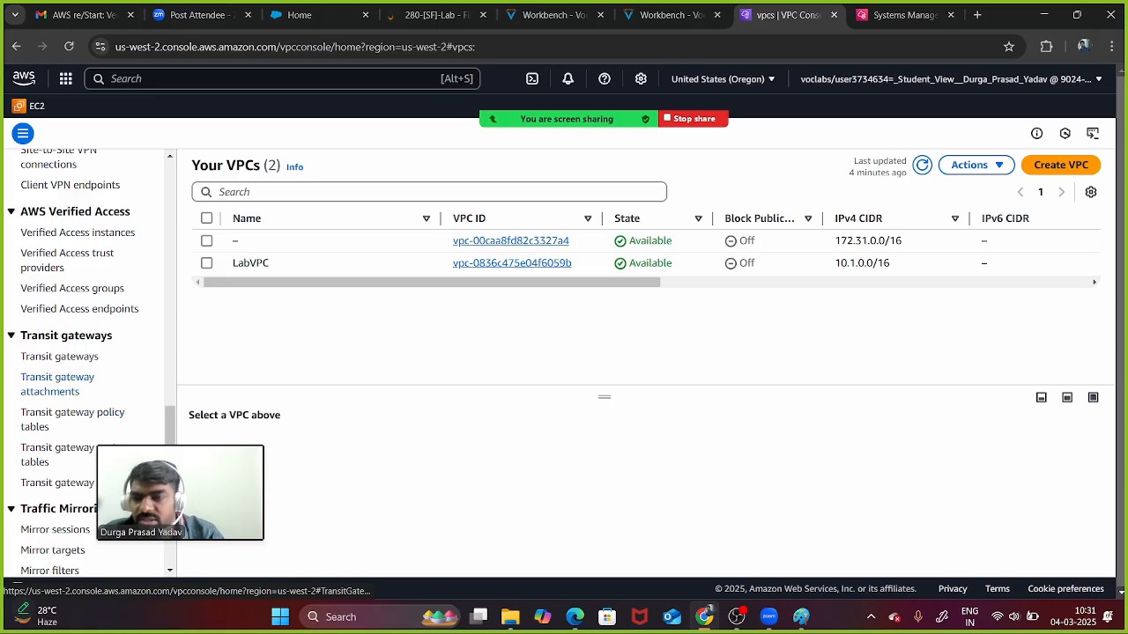
pyautogui.scroll(4, 57, 396)
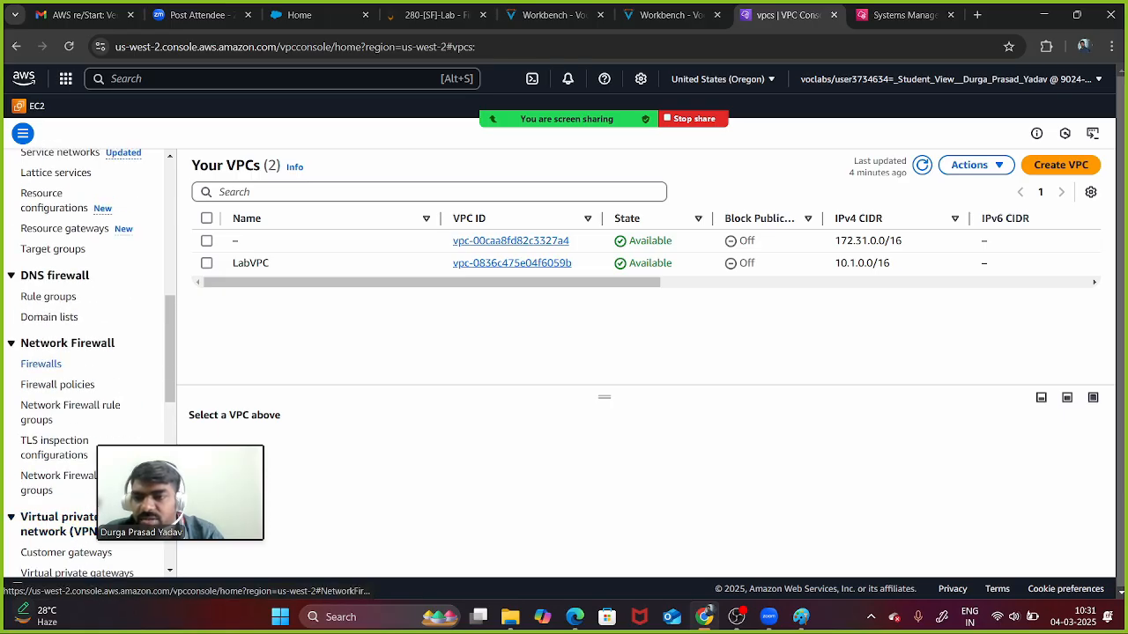
pyautogui.click(42, 364)
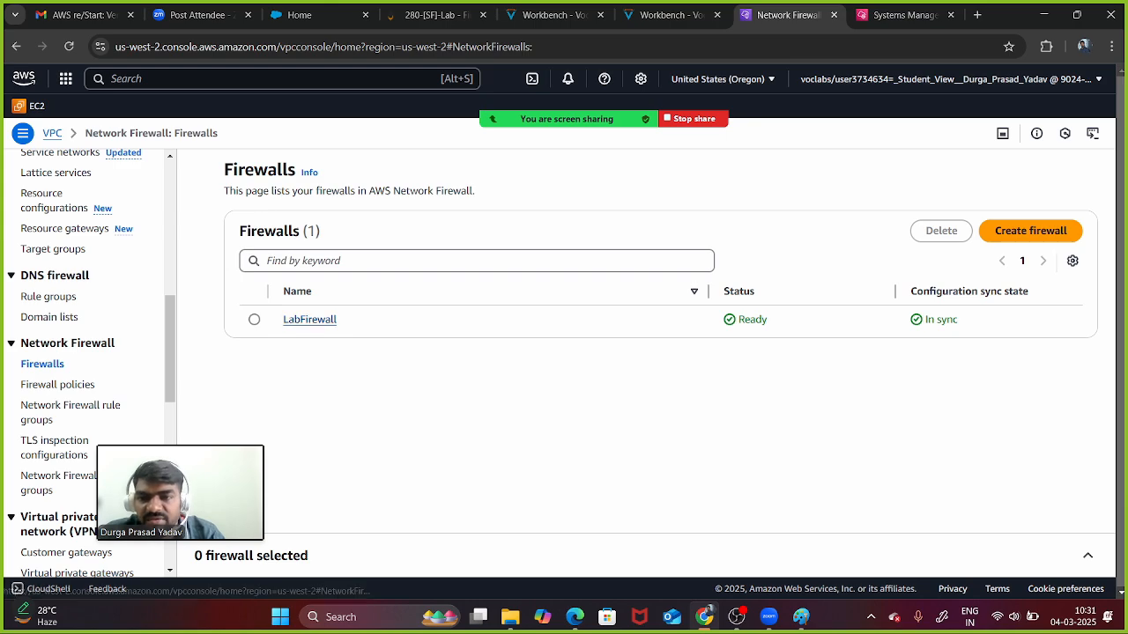
pyautogui.click(310, 320)
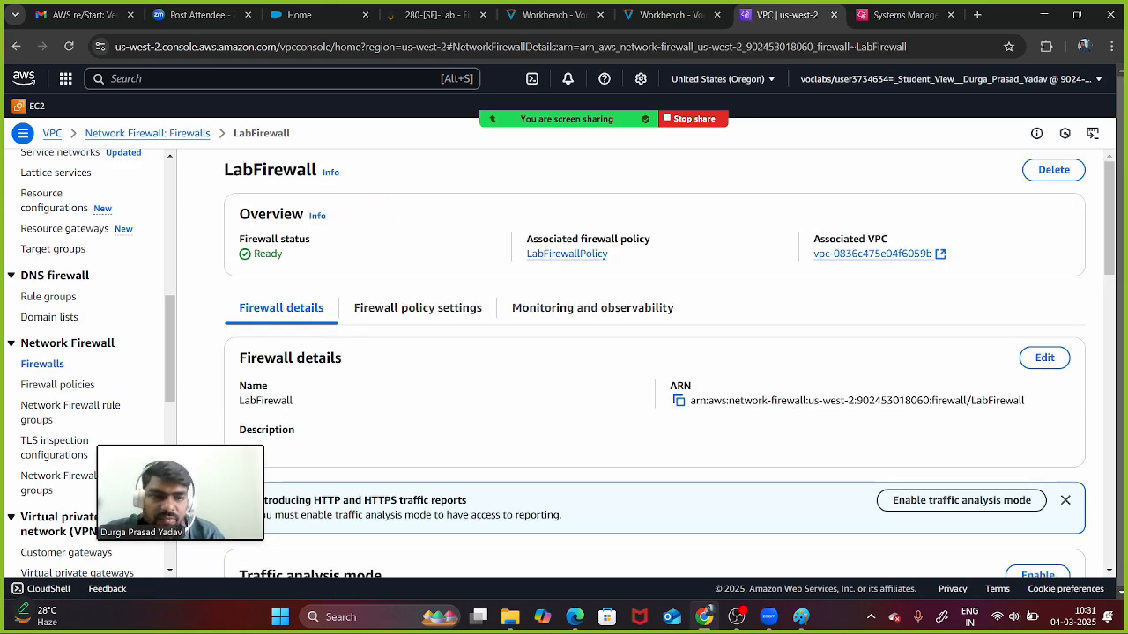
pyautogui.scroll(-7, 655, 352)
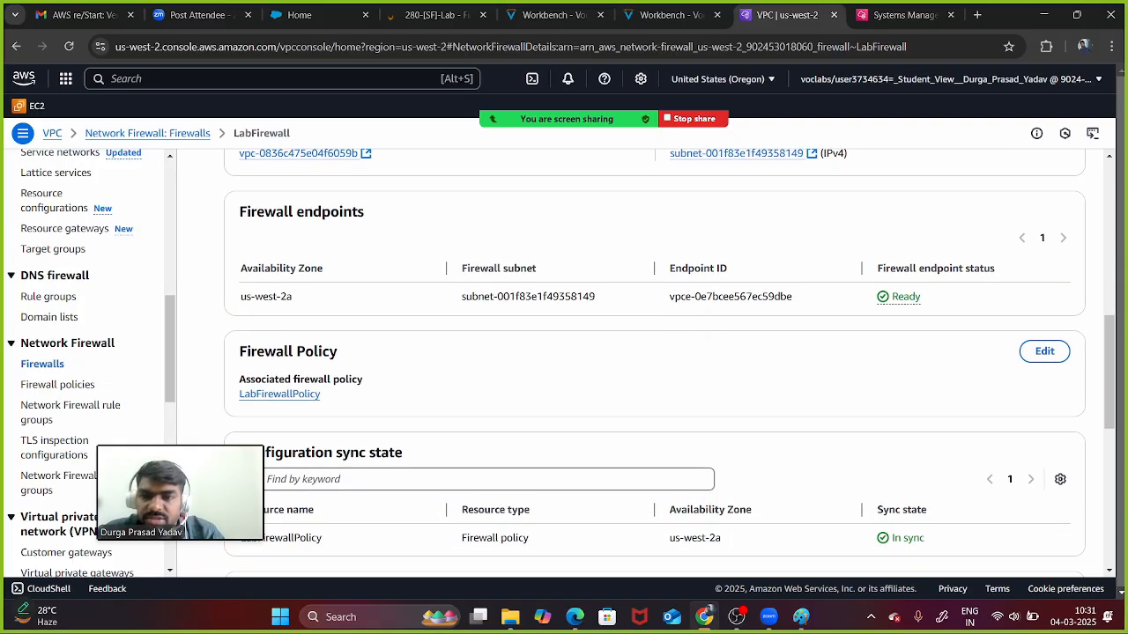
pyautogui.scroll(-5, 655, 352)
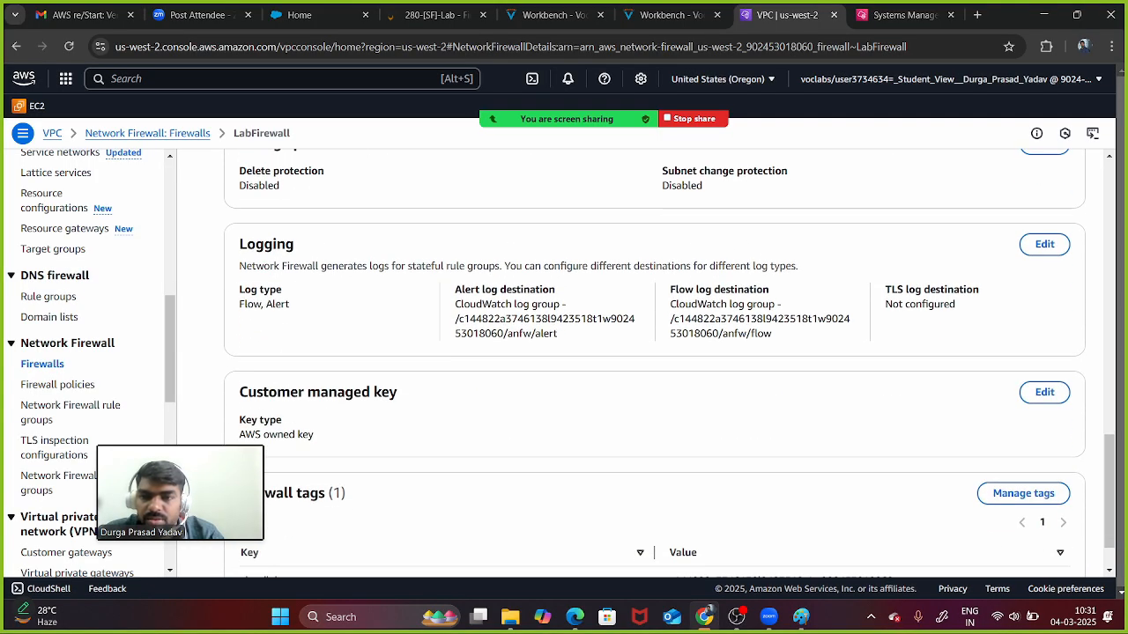
pyautogui.scroll(-1, 655, 353)
pyautogui.scroll(1, 654, 353)
pyautogui.scroll(-1, 654, 352)
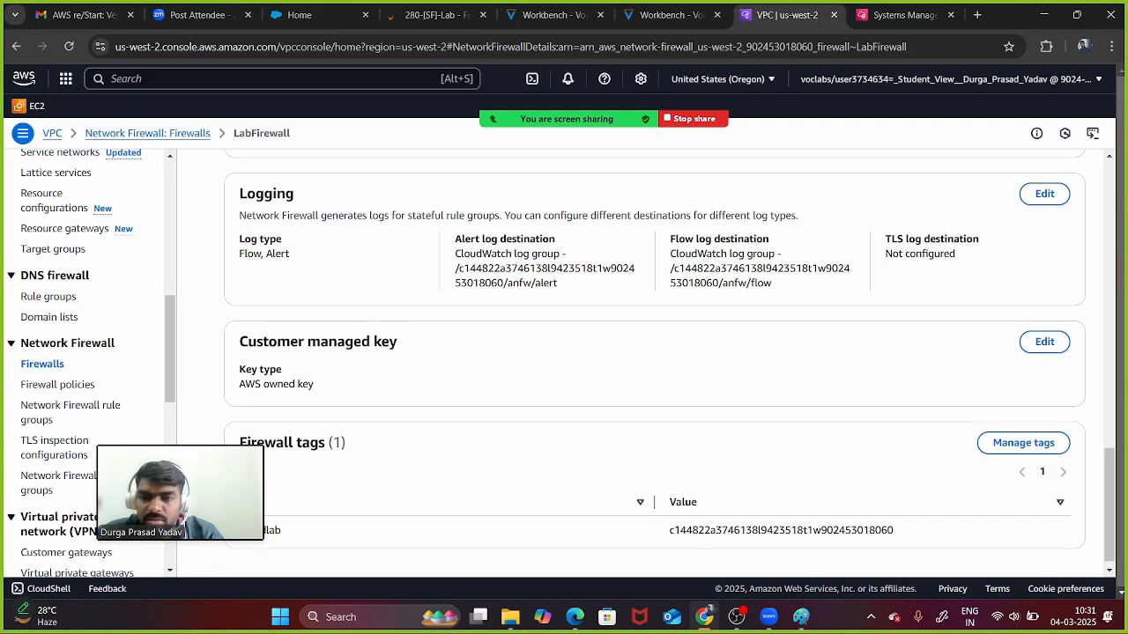
pyautogui.scroll(9, 654, 353)
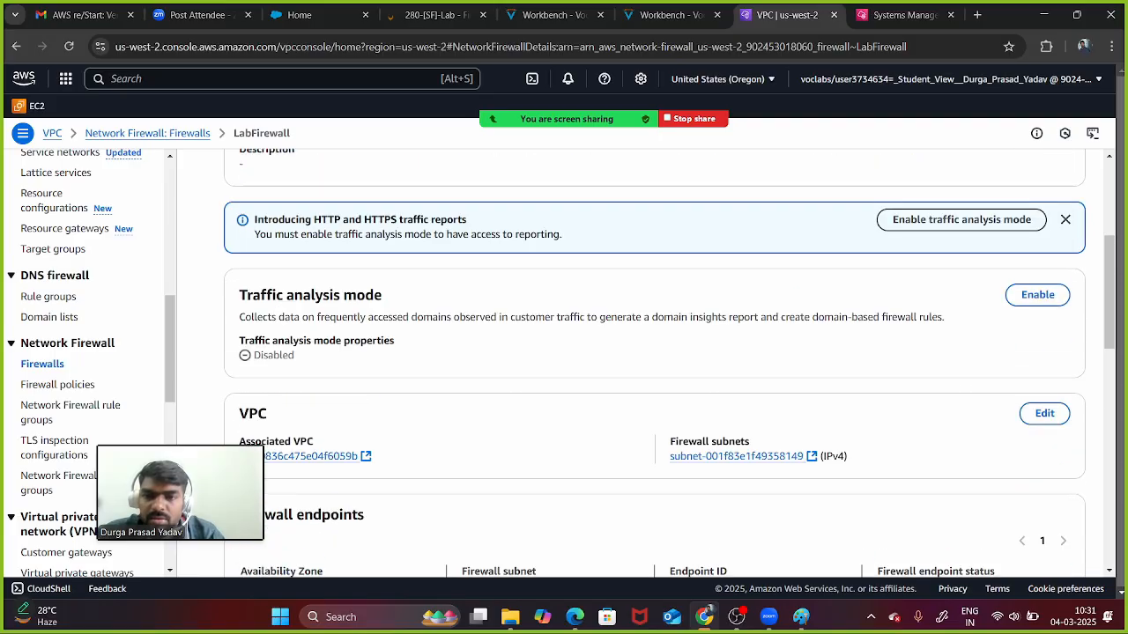
pyautogui.scroll(3, 654, 352)
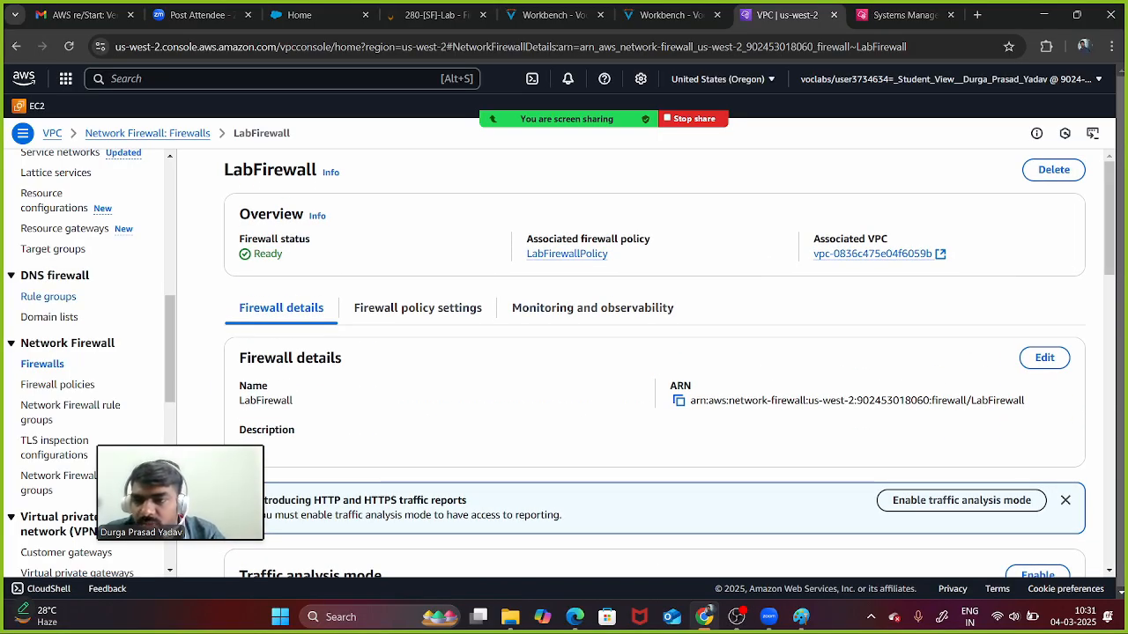
pyautogui.click(48, 296)
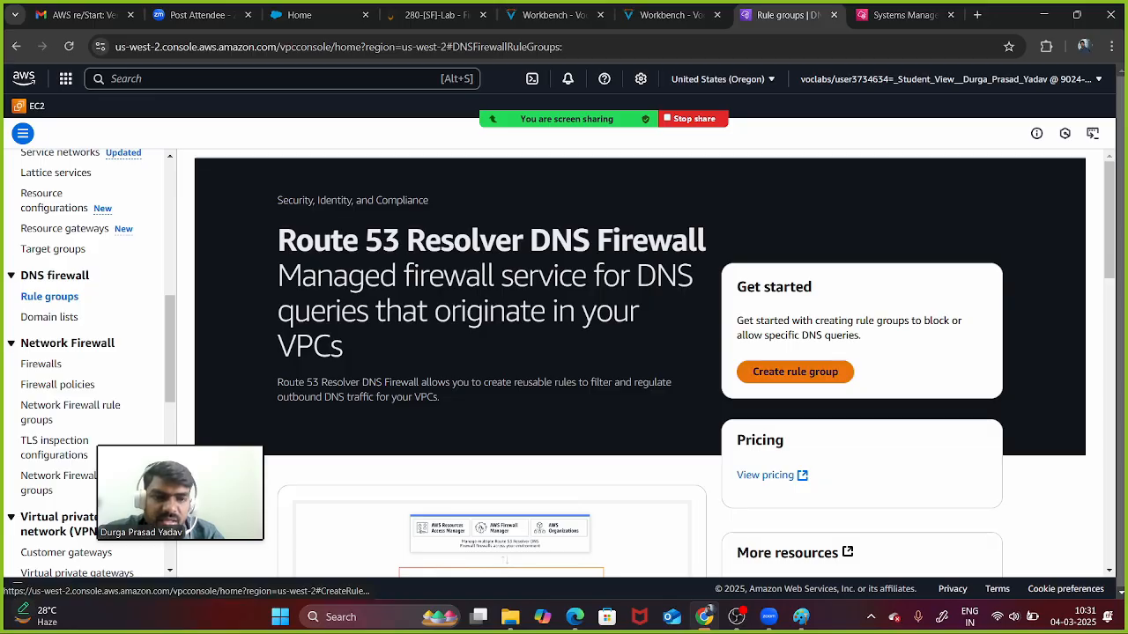
# - Start a new DNS Firewall rule group and paste 'StatefulRuleGroup' from the lab as its name
pyautogui.click(795, 371)
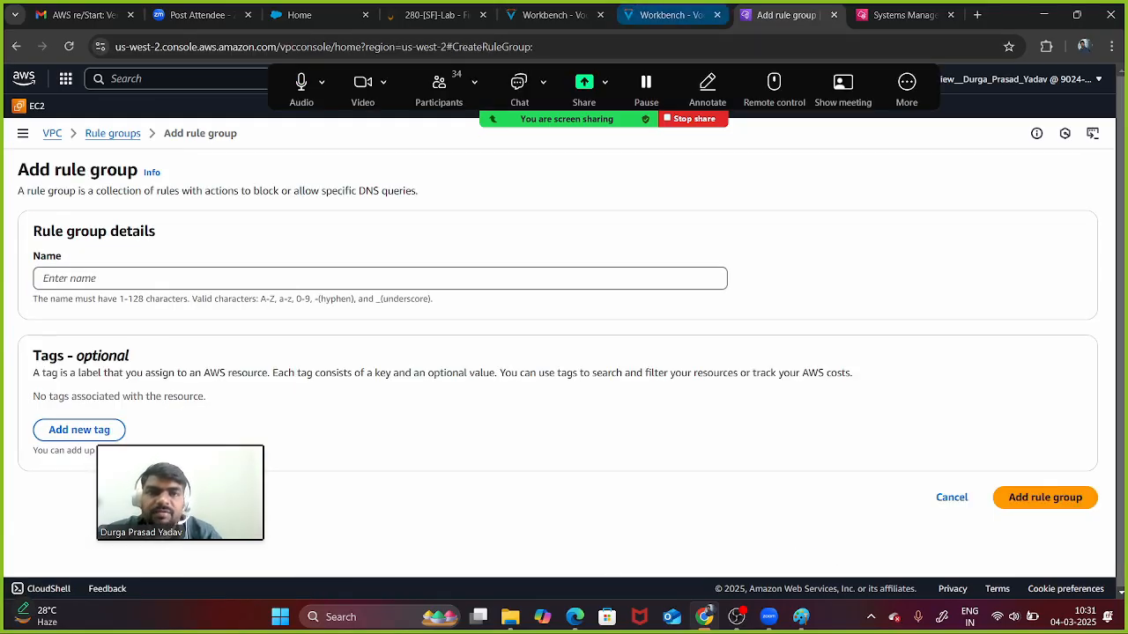
pyautogui.click(670, 15)
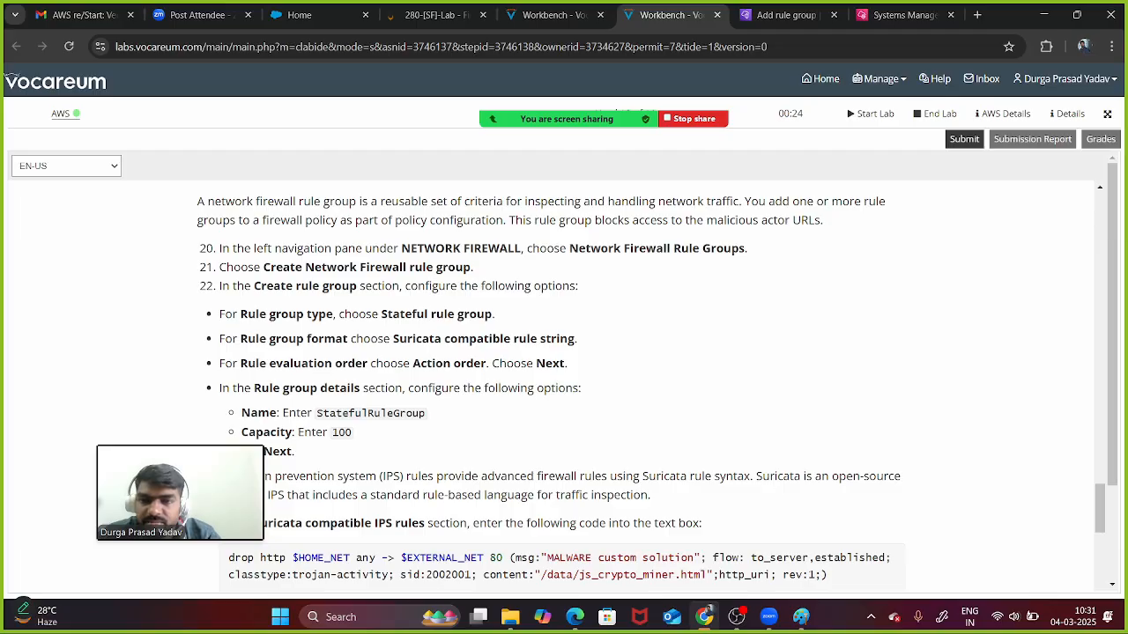
pyautogui.moveTo(316, 413); pyautogui.dragTo(426, 413)
pyautogui.hotkey('ctrl', 'c')
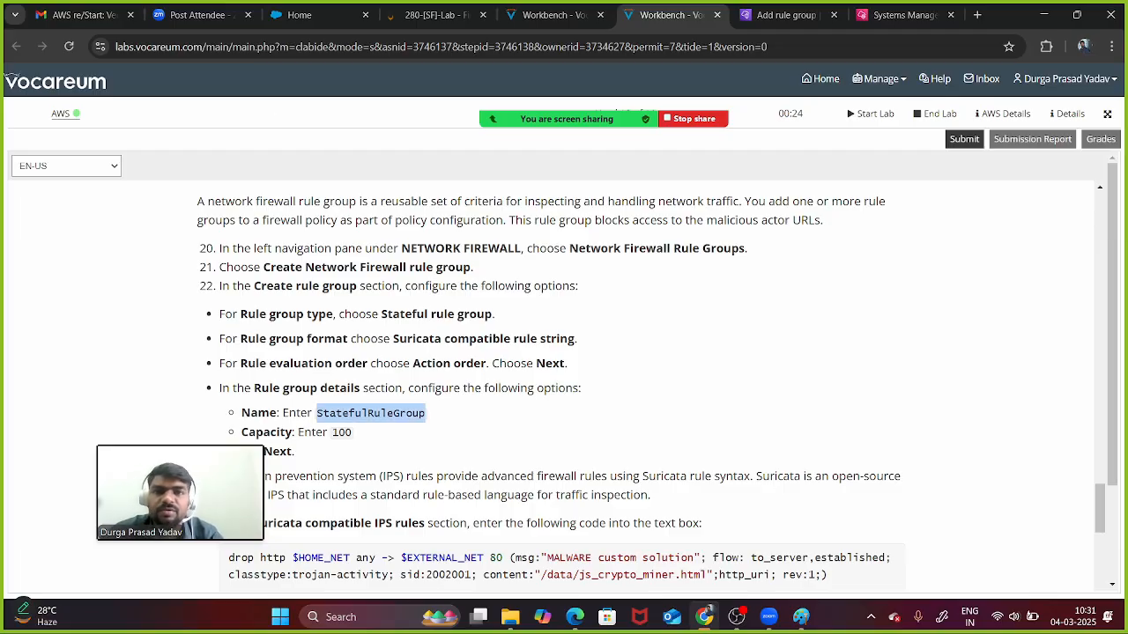
pyautogui.click(786, 15)
pyautogui.click(380, 278)
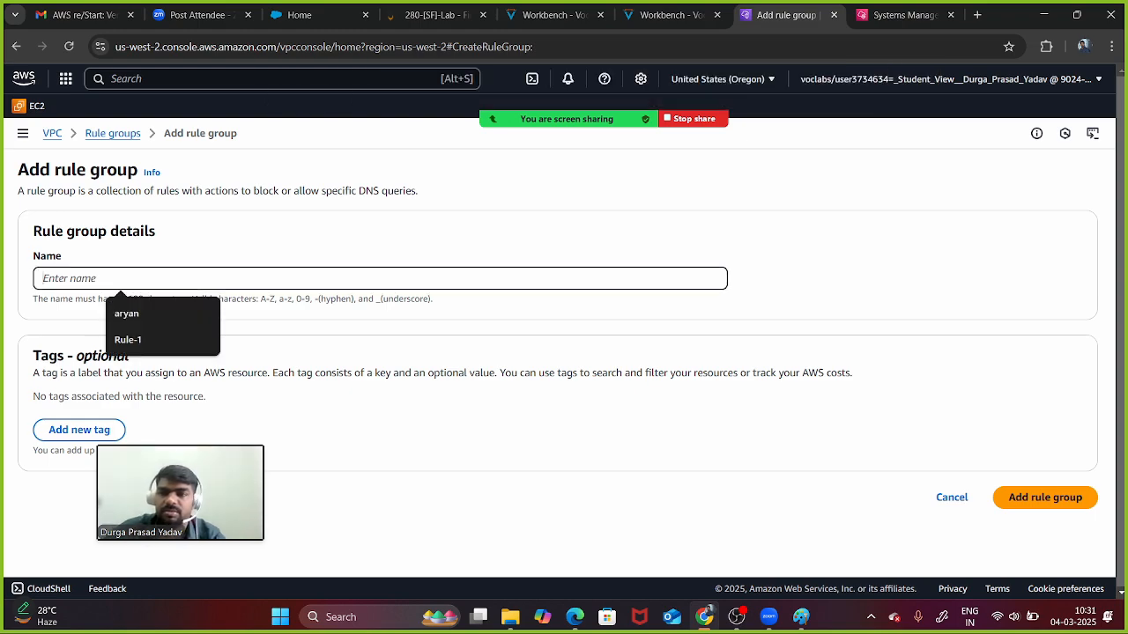
pyautogui.hotkey('ctrl', 'v')
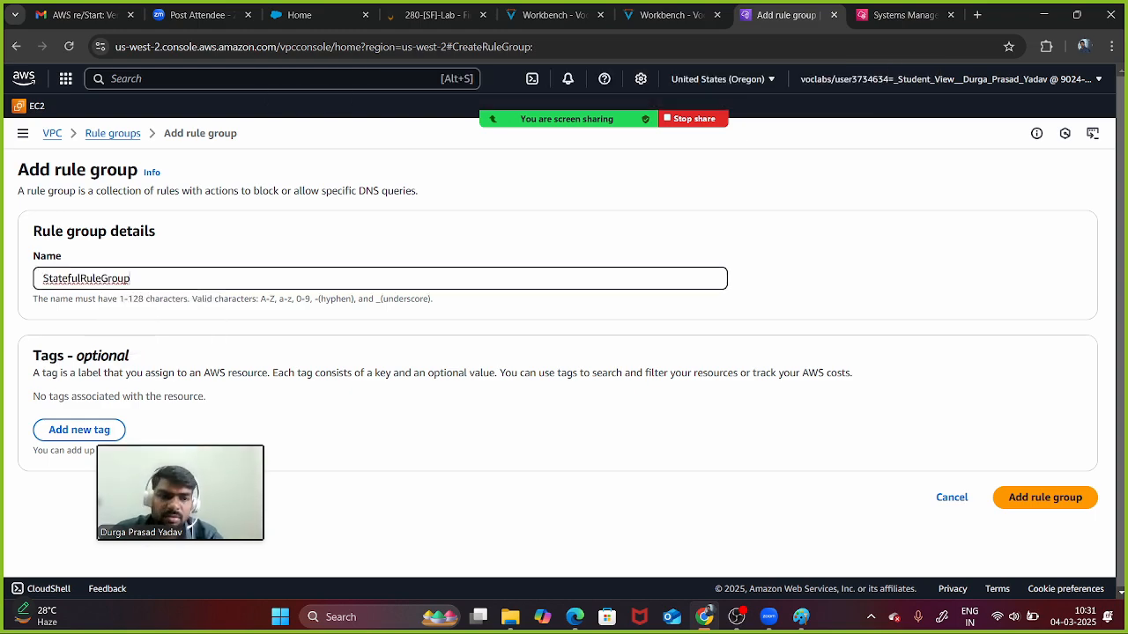
pyautogui.click(669, 414)
# - Submit the rule group, see the AccessDeniedException, and go back to the VPC list
pyautogui.click(1045, 498)
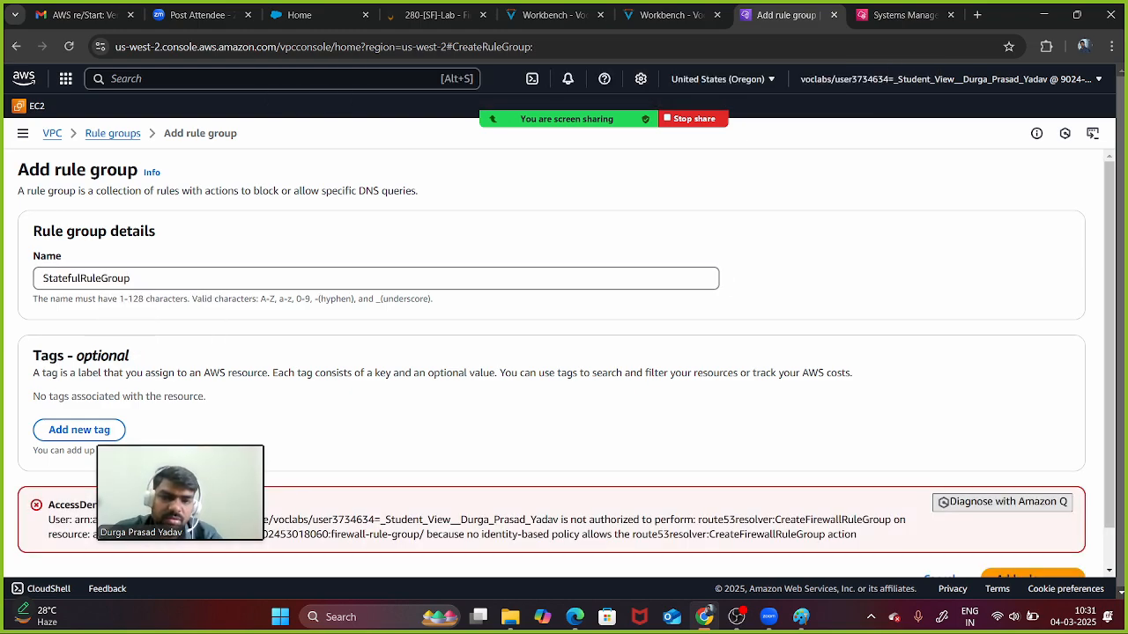
pyautogui.scroll(-1, 558, 363)
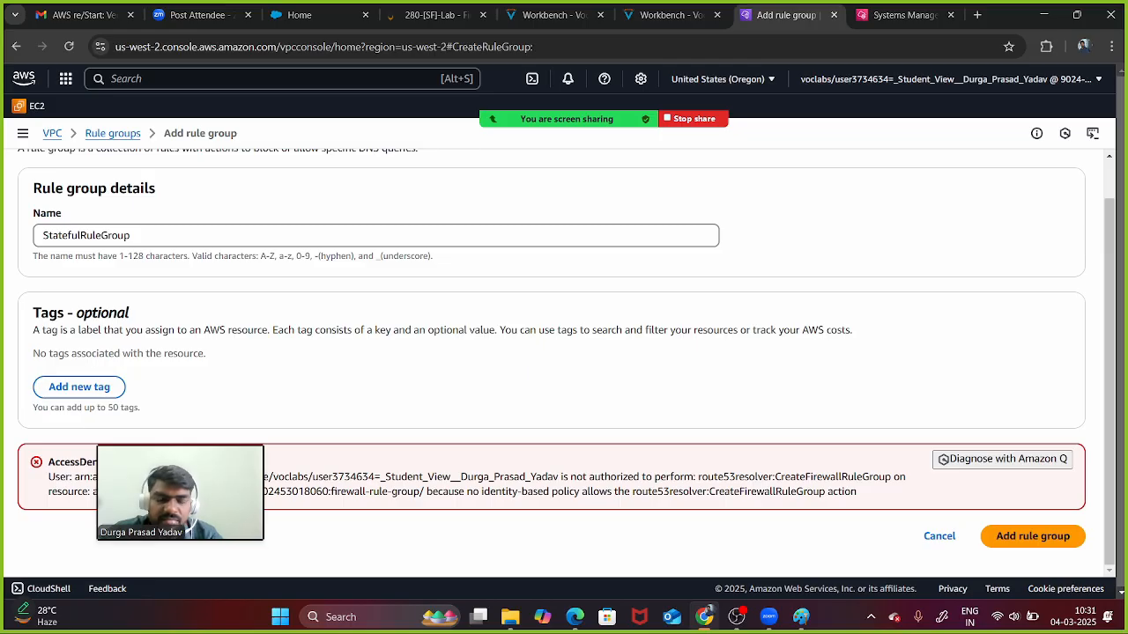
pyautogui.moveTo(179, 494); pyautogui.dragTo(892, 264)
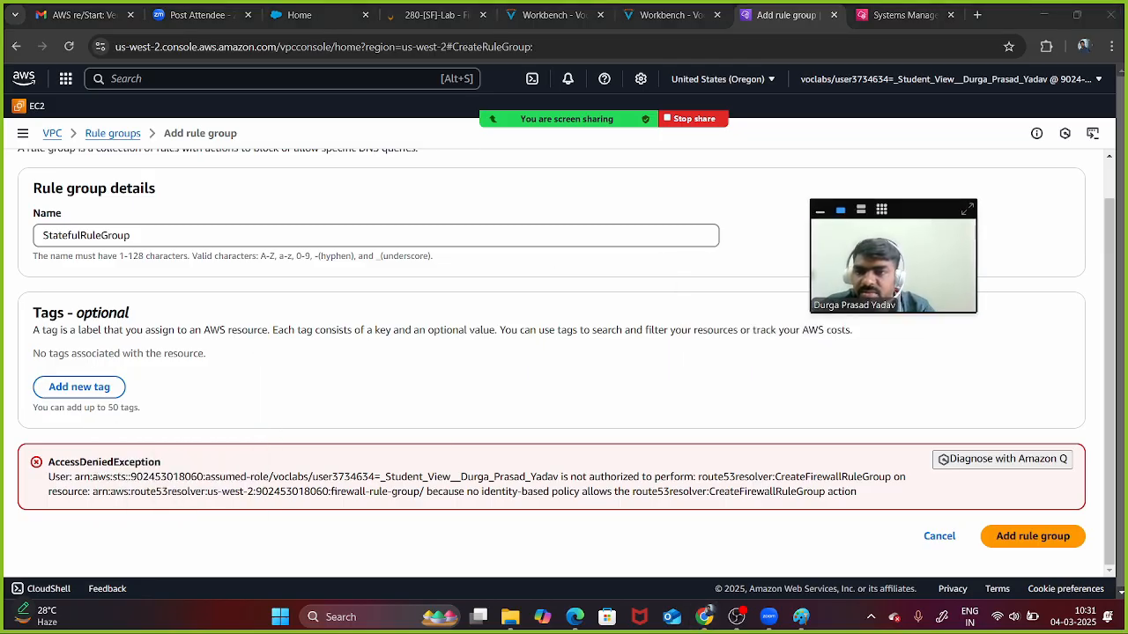
pyautogui.scroll(1, 566, 363)
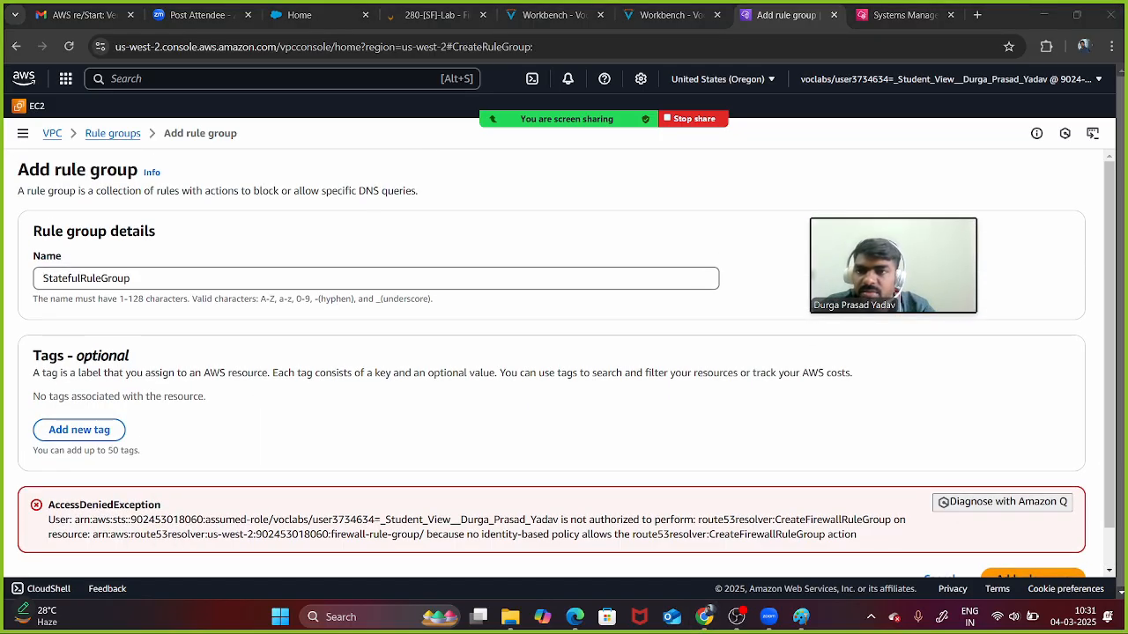
pyautogui.click(51, 133)
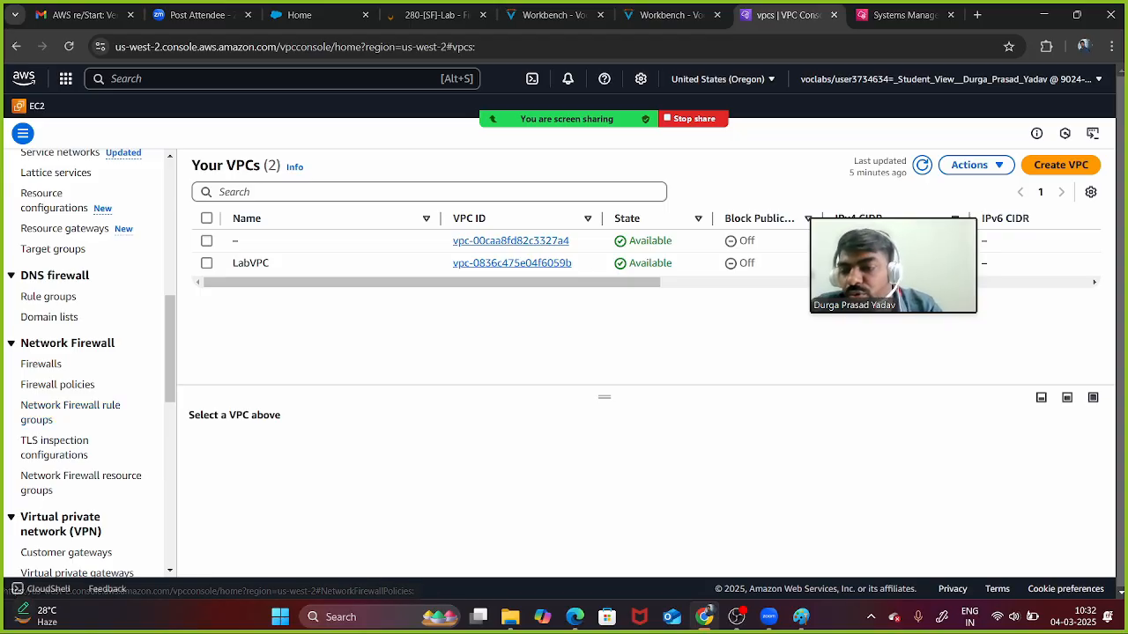
# - From the Network Firewall rule groups list, launch the Create rule group wizard
pyautogui.click(71, 411)
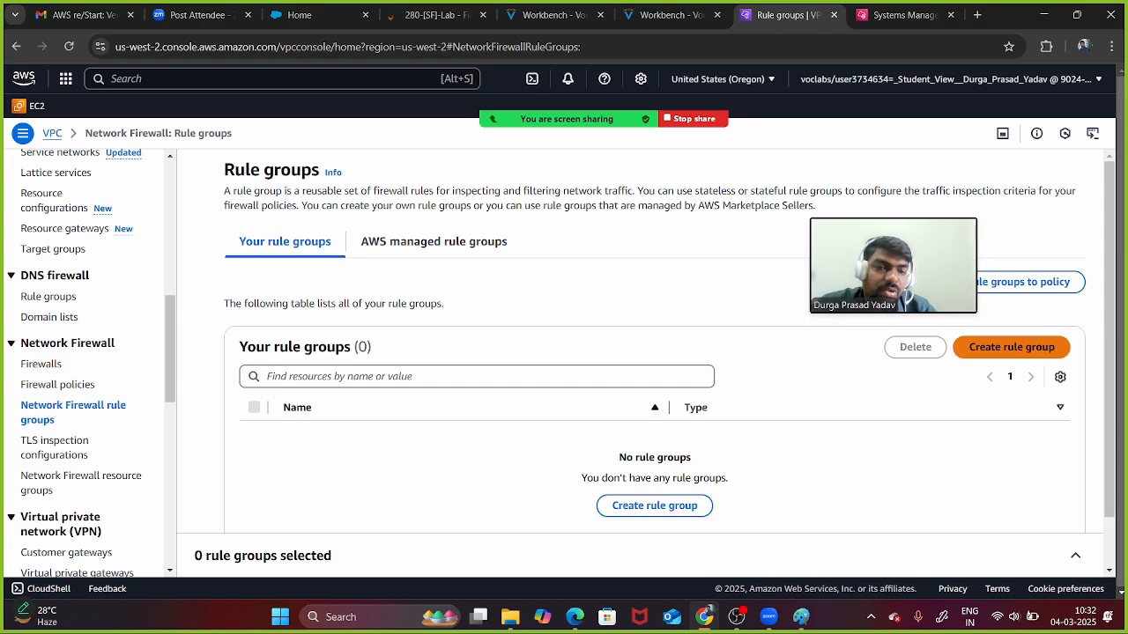
pyautogui.click(1012, 347)
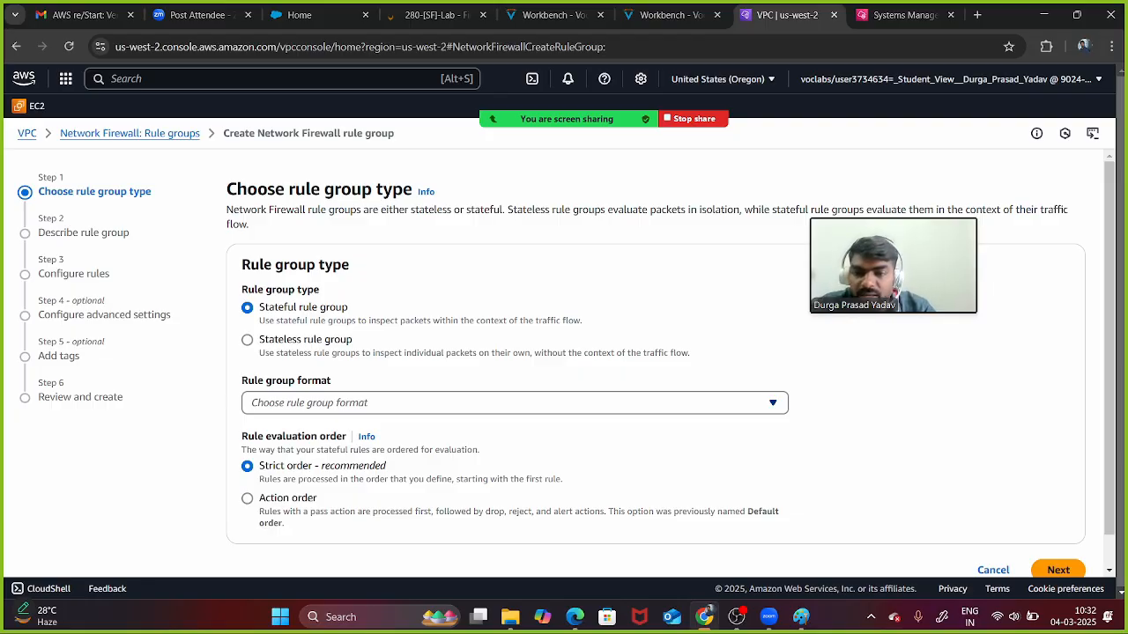
# - Set the rule group format to Domain list after first trying Standard stateful rule
pyautogui.click(515, 403)
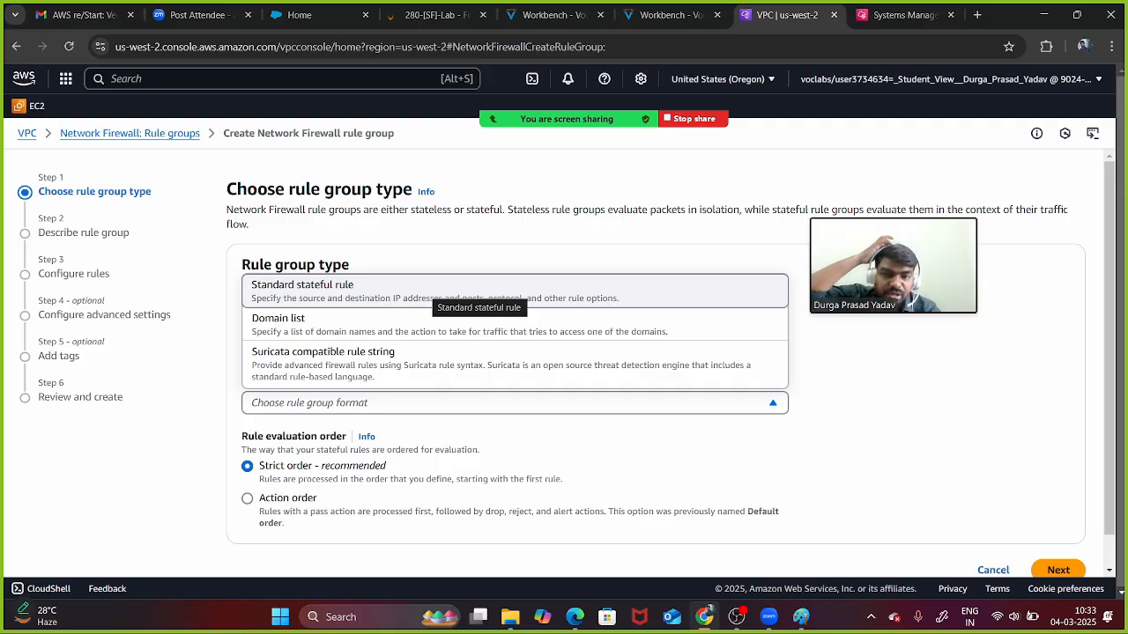
pyautogui.click(476, 294)
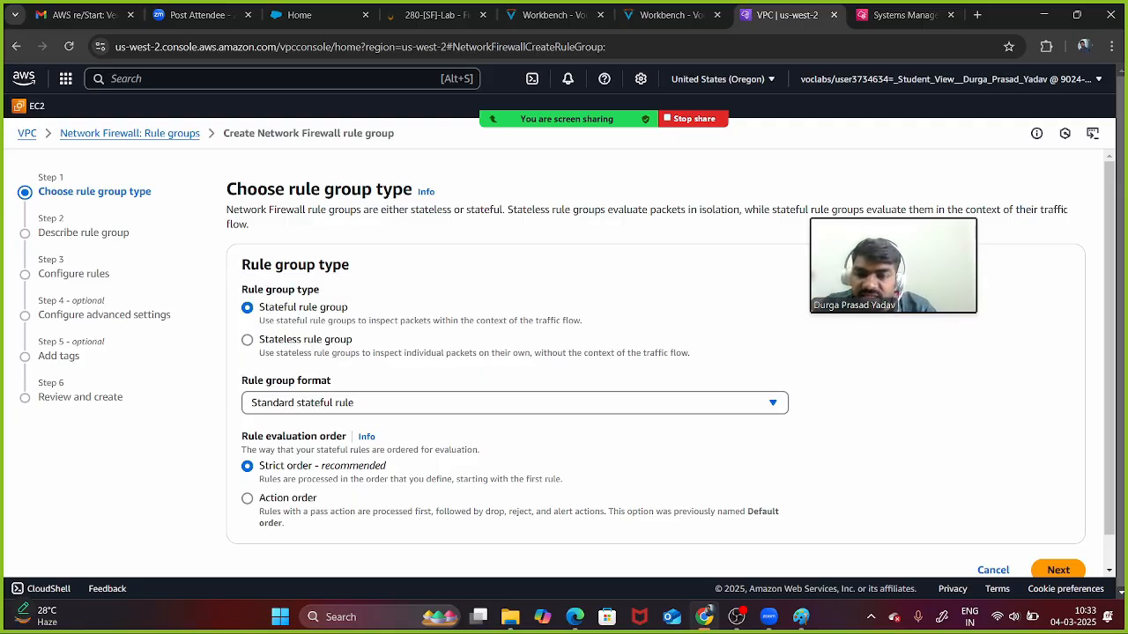
pyautogui.scroll(-1, 563, 361)
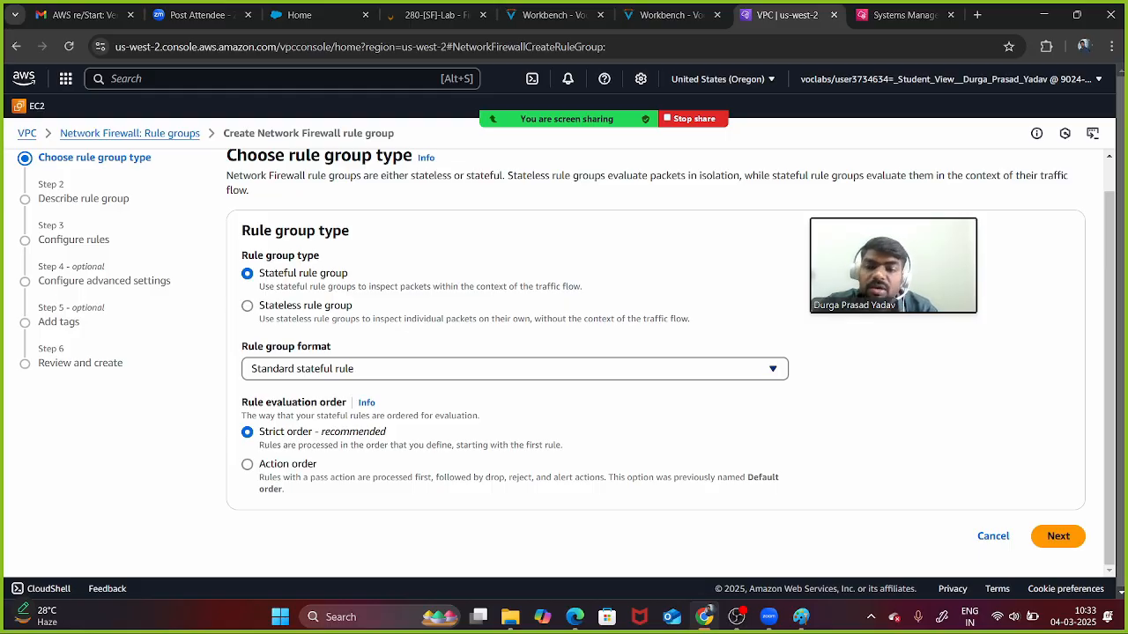
pyautogui.click(515, 369)
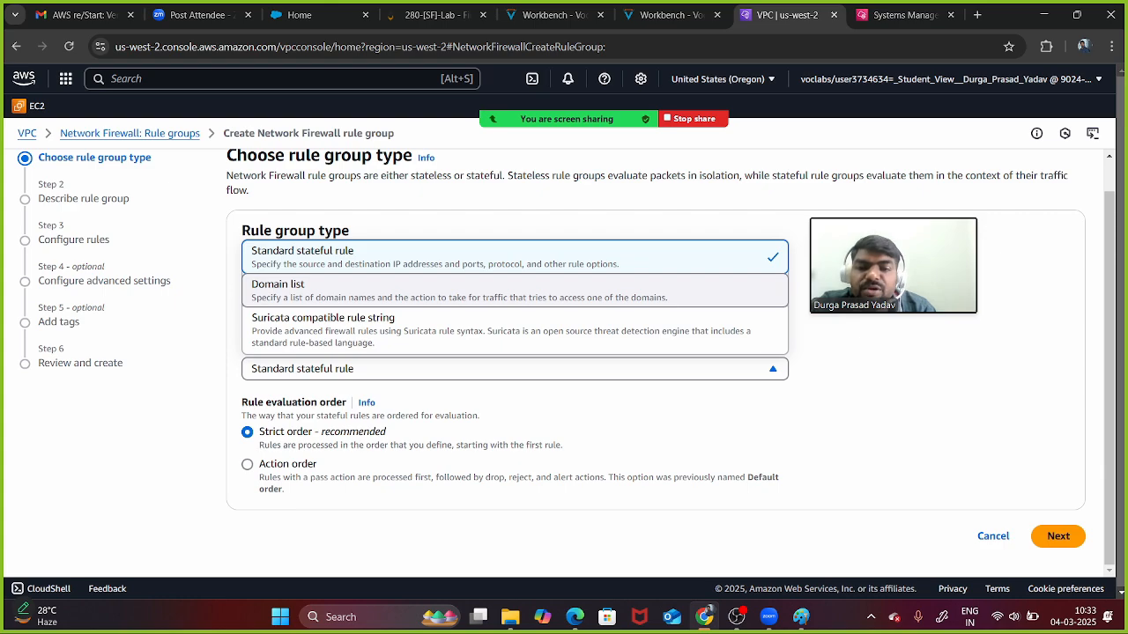
pyautogui.click(377, 294)
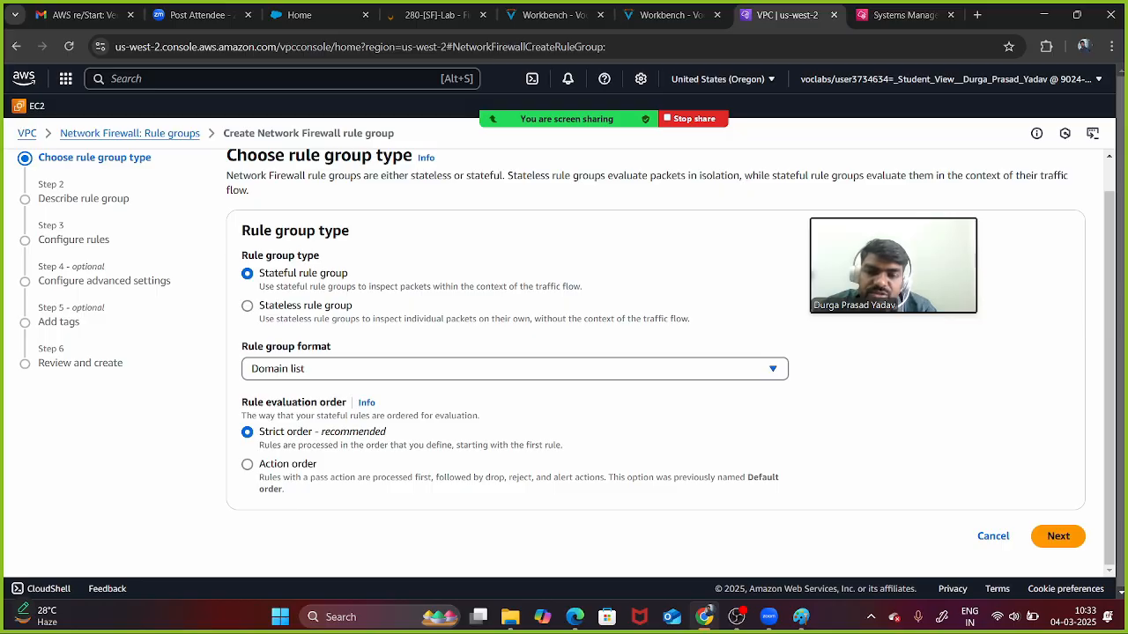
# - Change the format to Suricata compatible rule string and bring up the lab's step 22 instructions
pyautogui.click(514, 369)
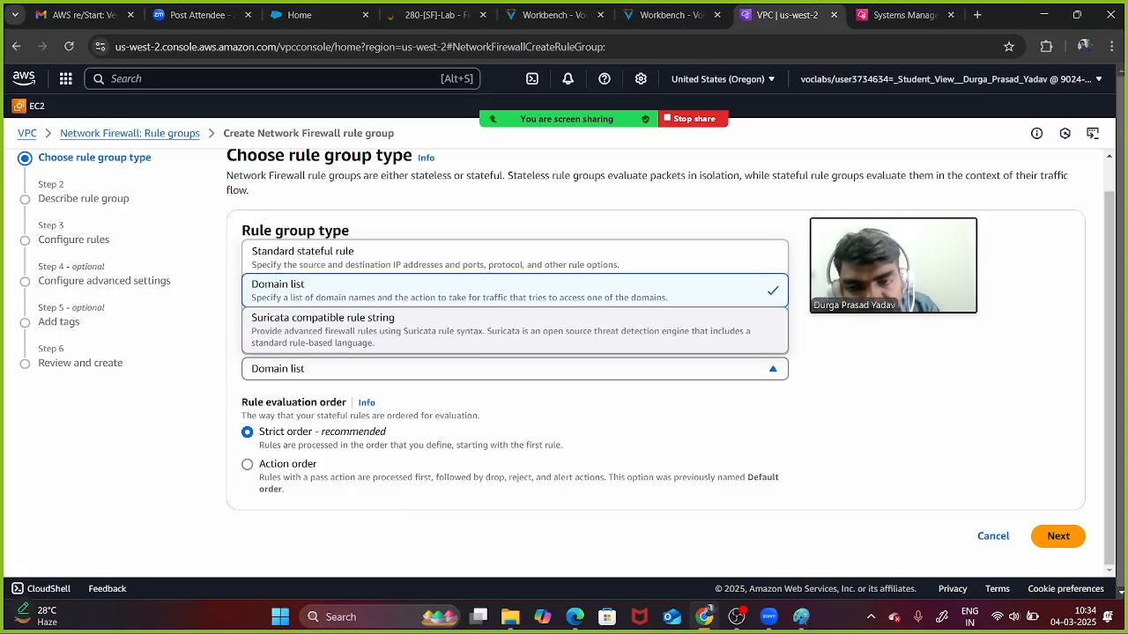
pyautogui.click(323, 328)
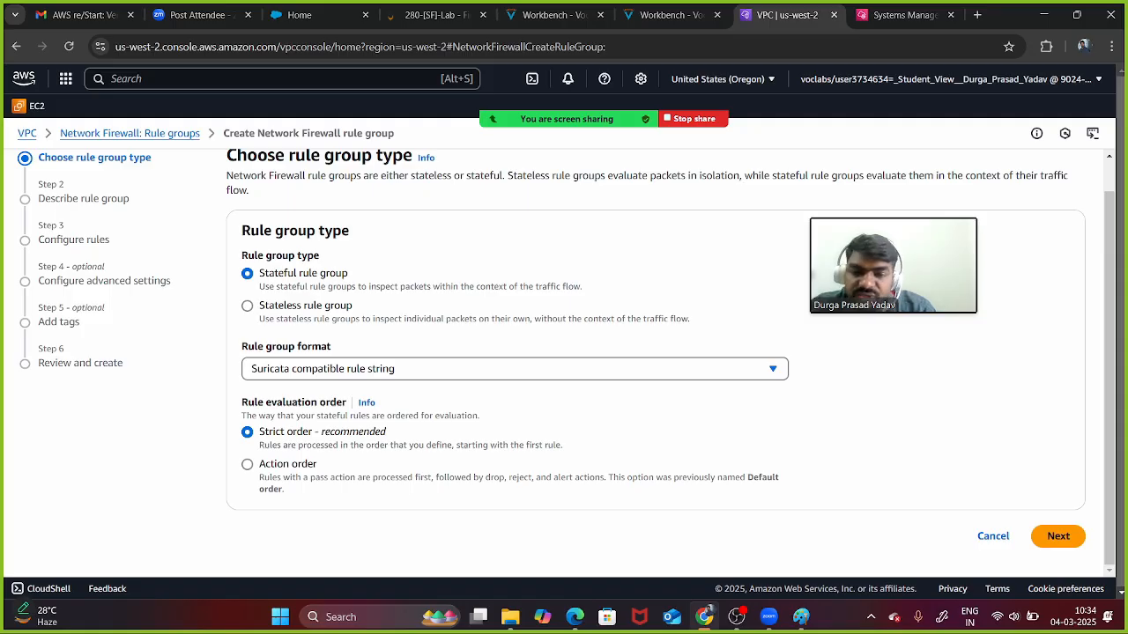
pyautogui.click(671, 15)
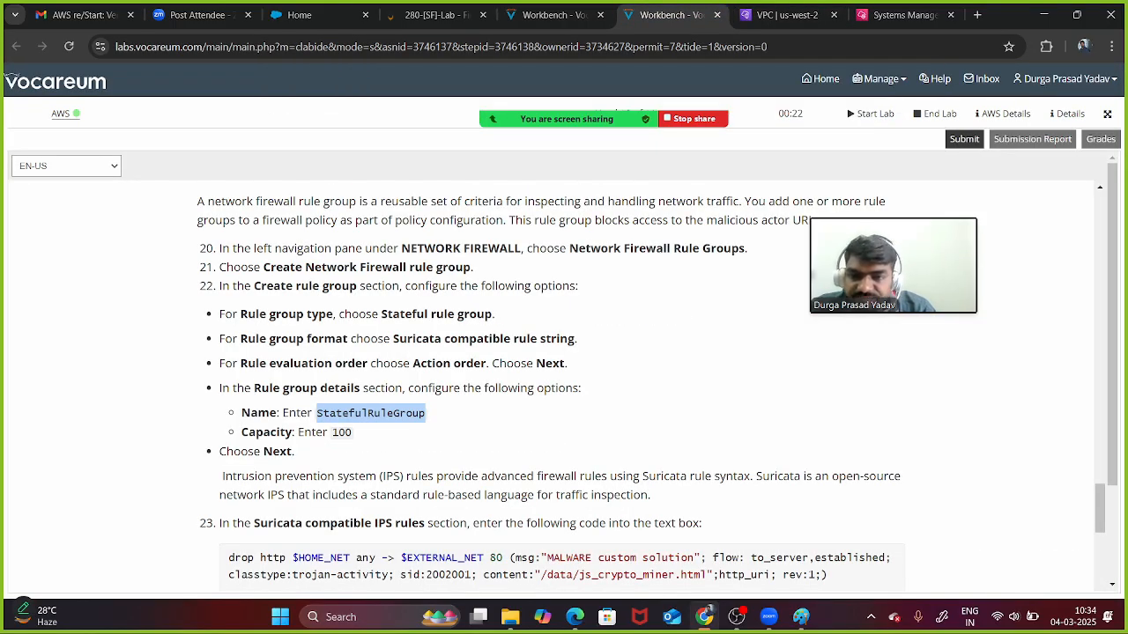
# - Check that the lab requires Action order, then set the rule evaluation order to Action order
pyautogui.scroll(-1, 564, 385)
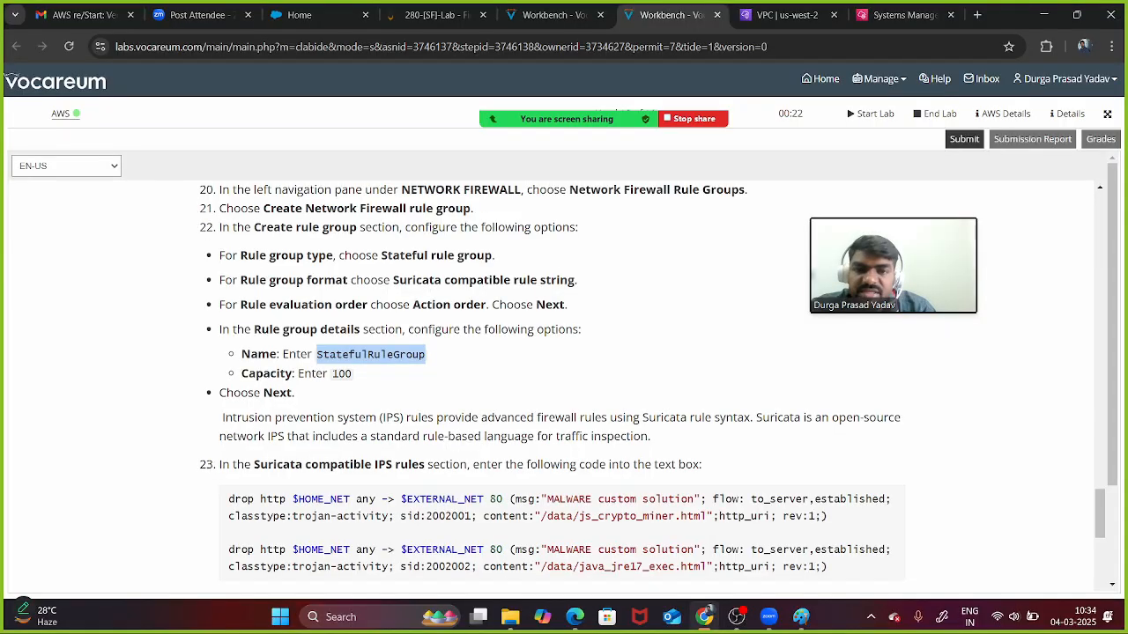
pyautogui.moveTo(404, 305); pyautogui.dragTo(489, 305)
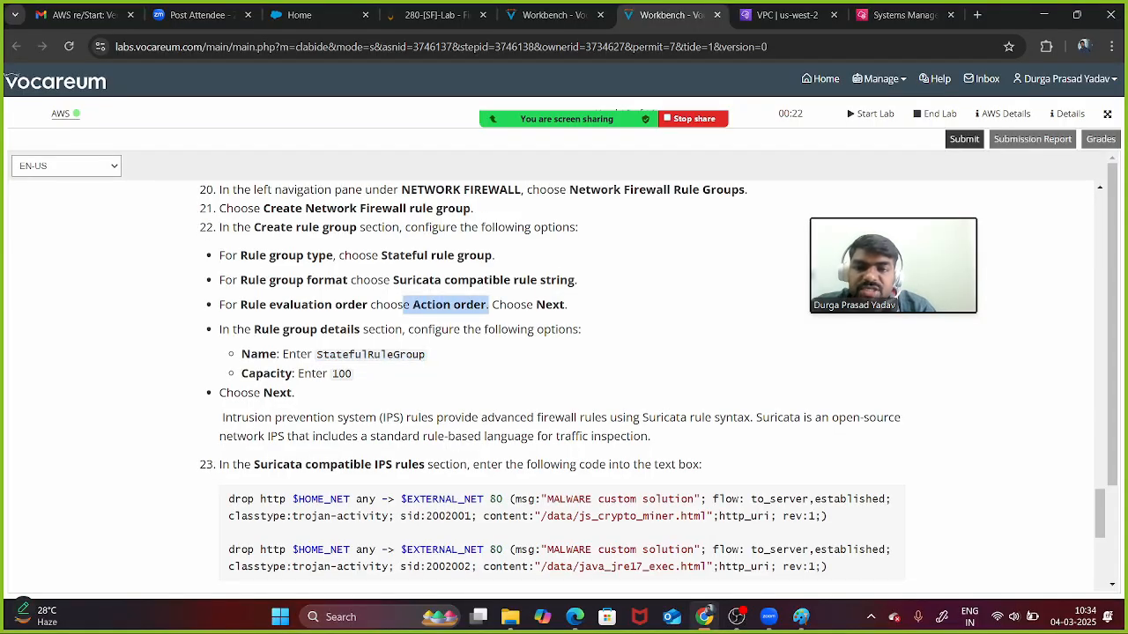
pyautogui.click(779, 15)
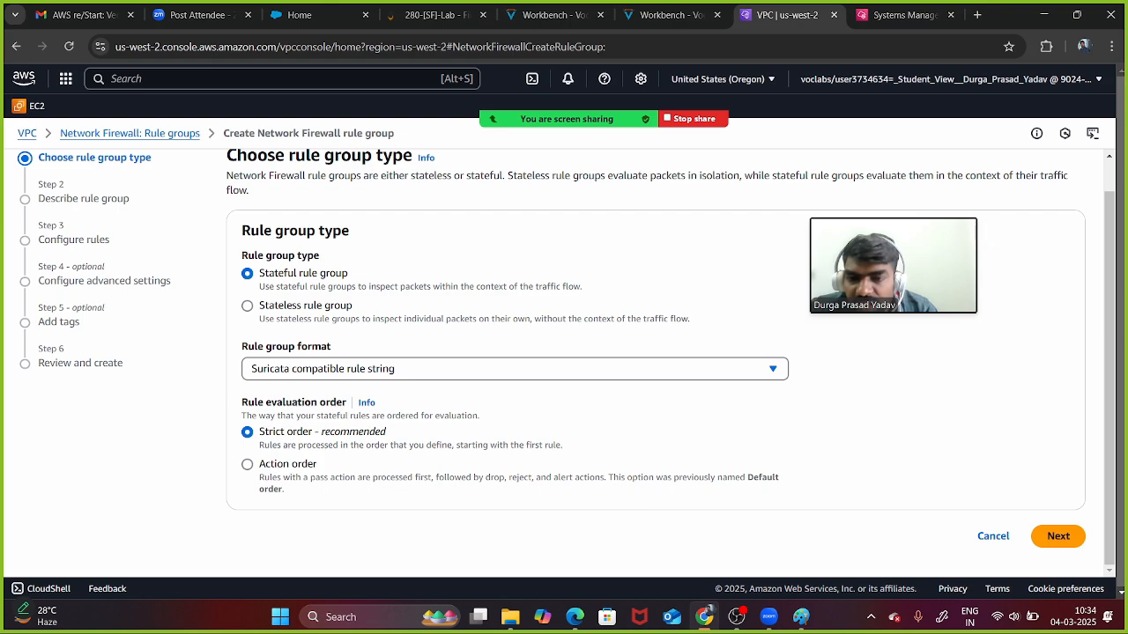
pyautogui.click(247, 464)
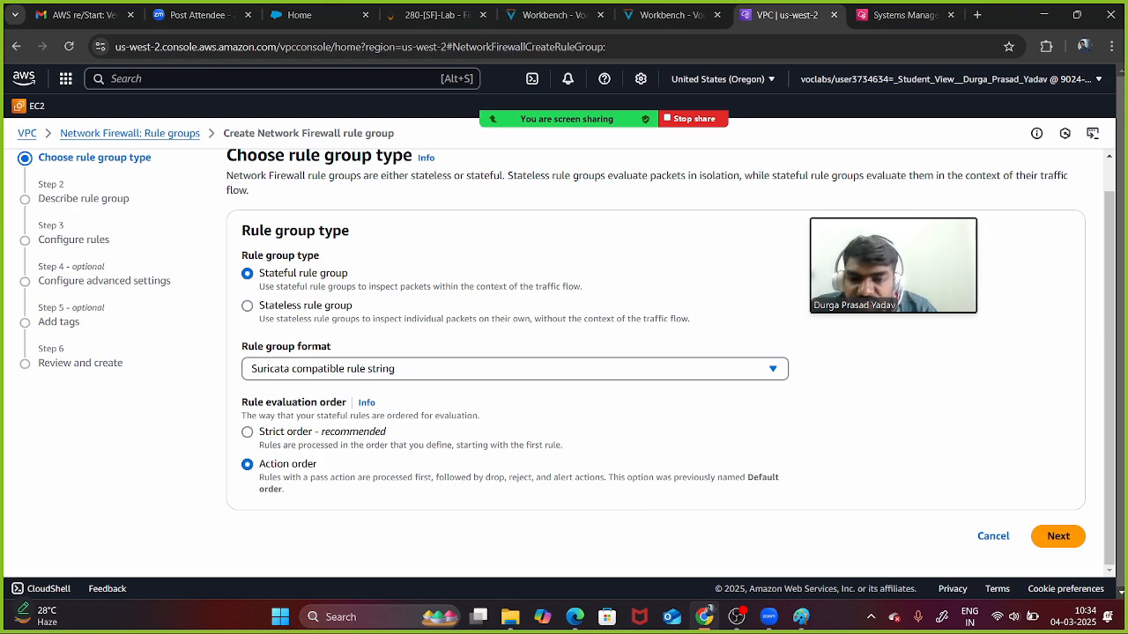
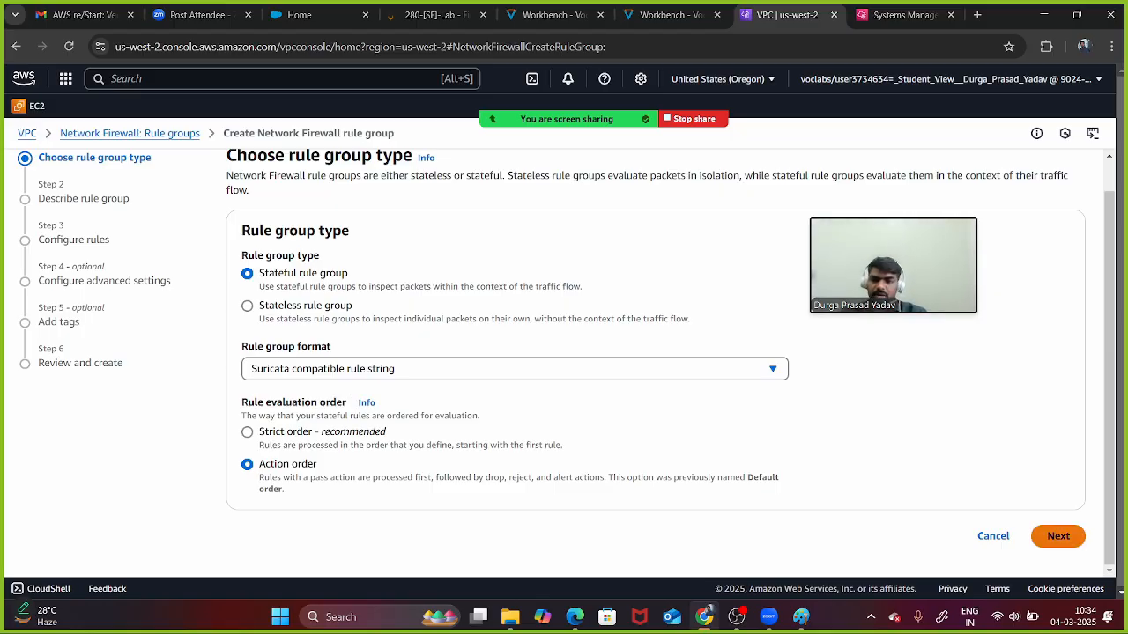
# - Enter StatefulRuleGroup as the rule group name, 'filter malware' as description and 100 as capacity
pyautogui.click(1057, 536)
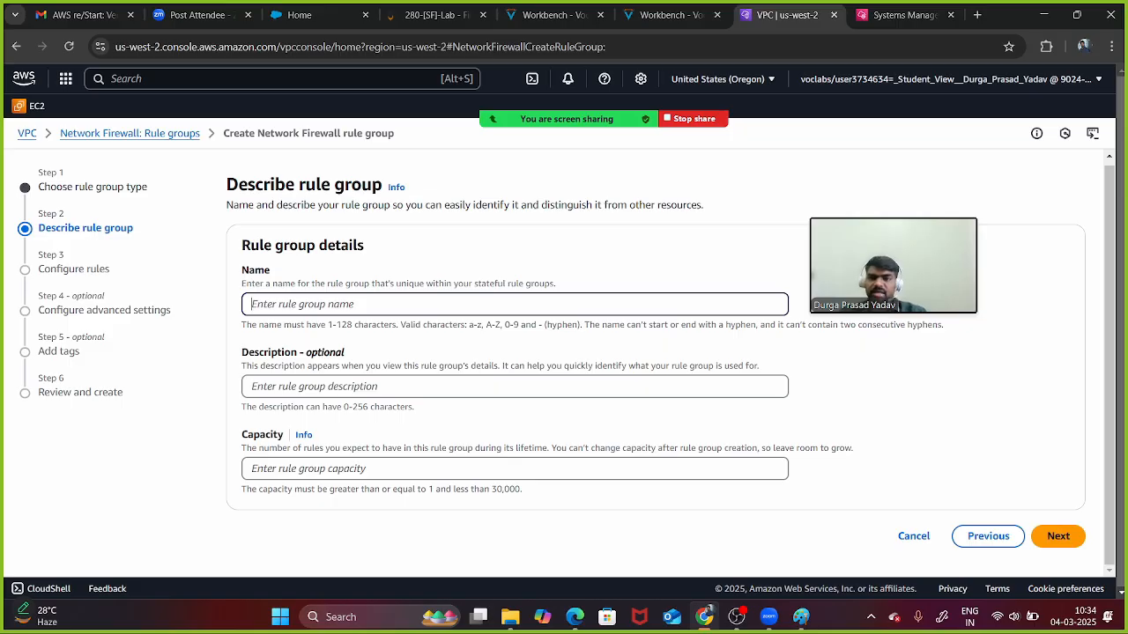
pyautogui.write('StatefulRuleGroup')
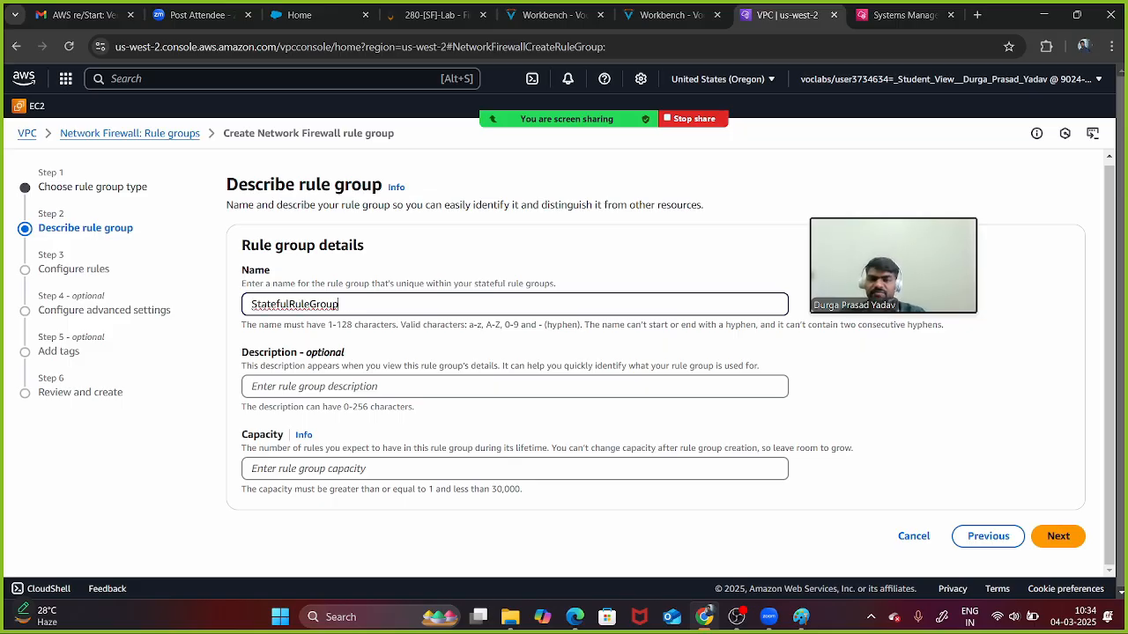
pyautogui.click(515, 387)
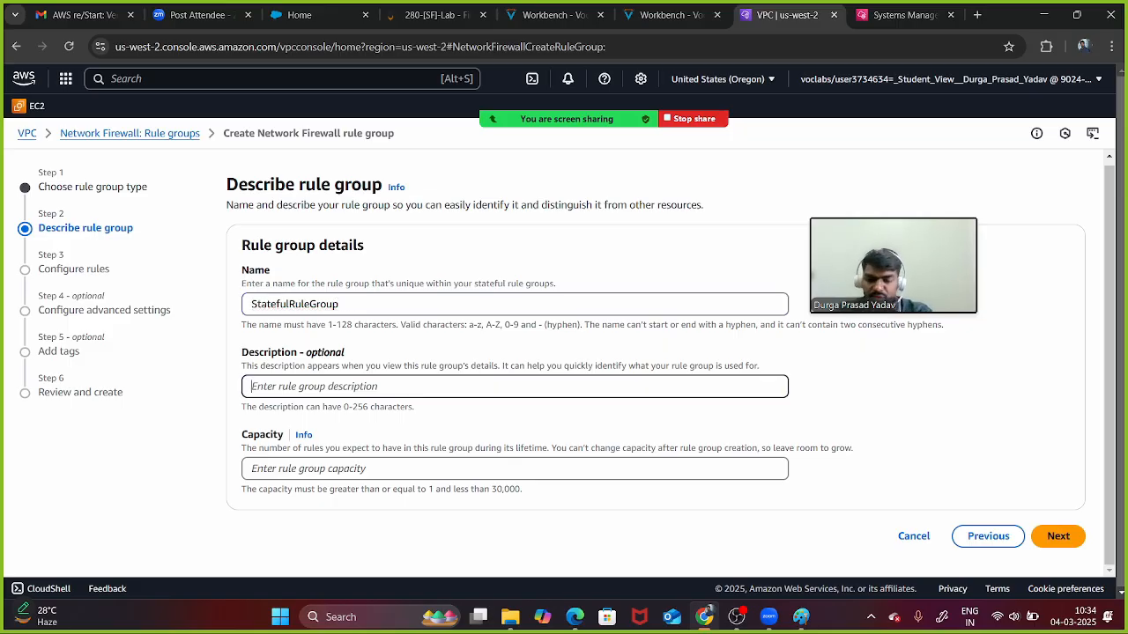
pyautogui.write('filter malware')
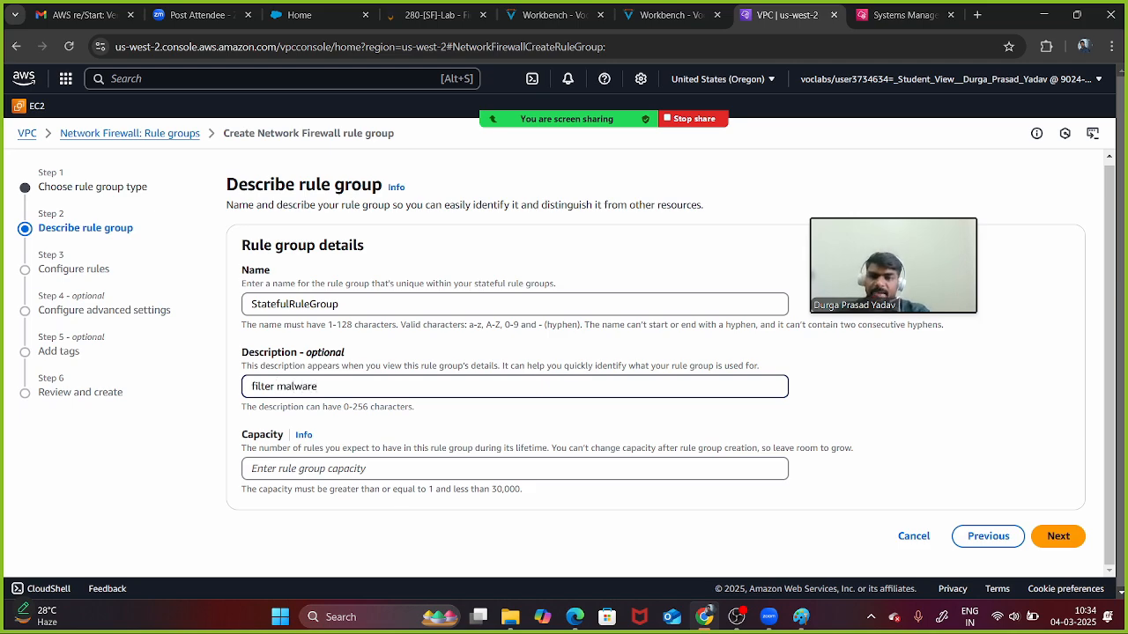
pyautogui.click(352, 468)
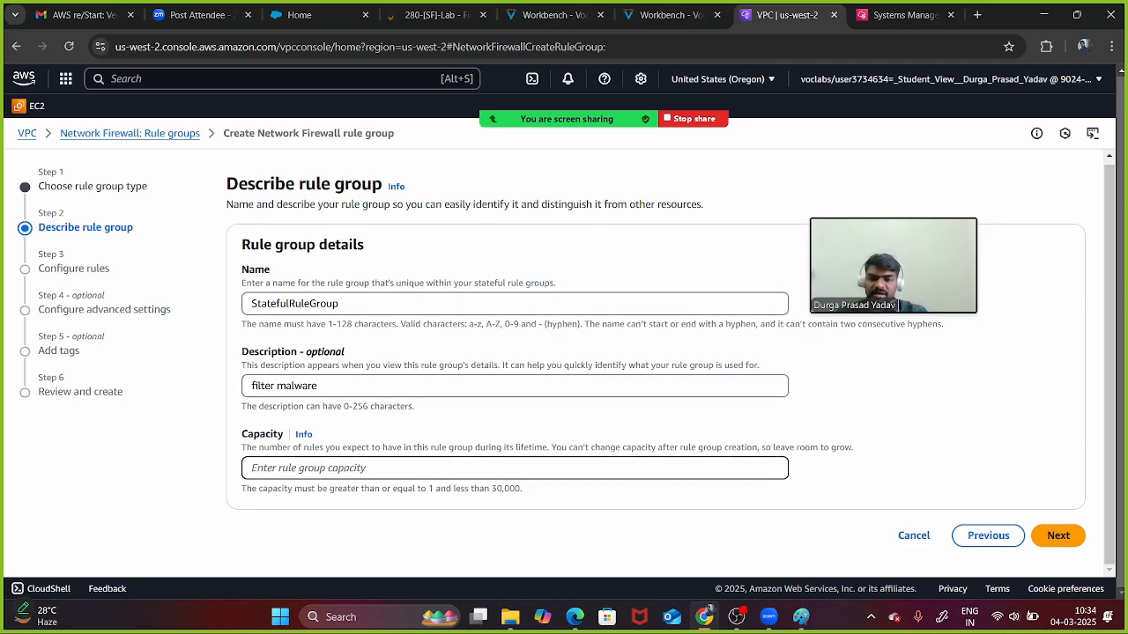
pyautogui.write('100')
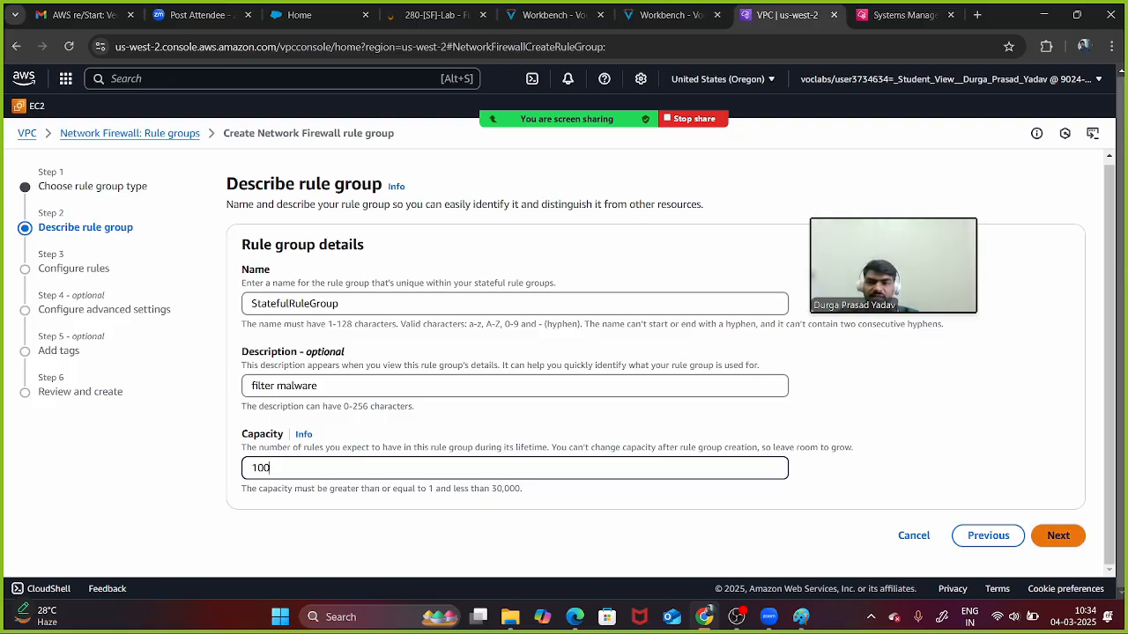
pyautogui.click(1058, 536)
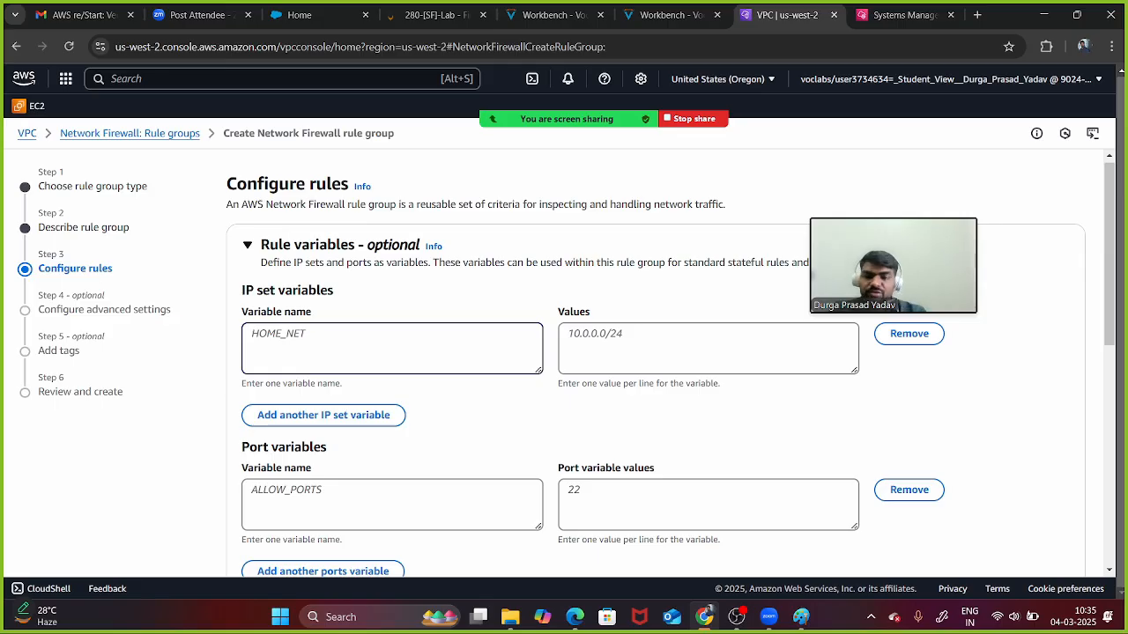
# - Scroll to the empty Suricata compatible rule string box, select it, then go to the lab instructions
pyautogui.scroll(-2, 564, 353)
pyautogui.scroll(2, 564, 353)
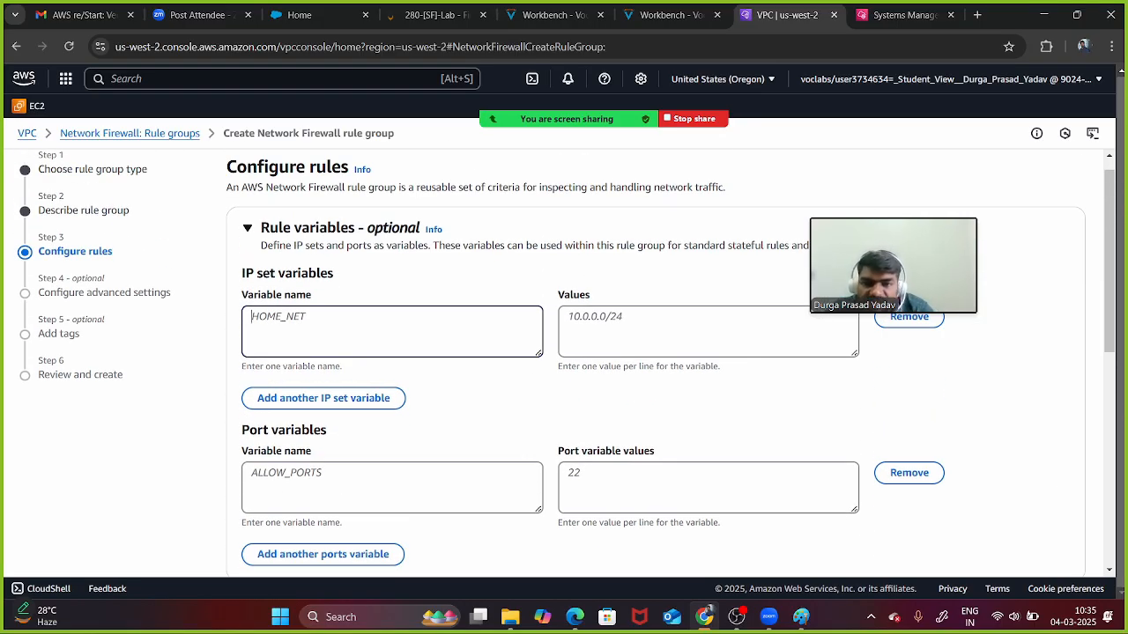
pyautogui.scroll(-1, 564, 363)
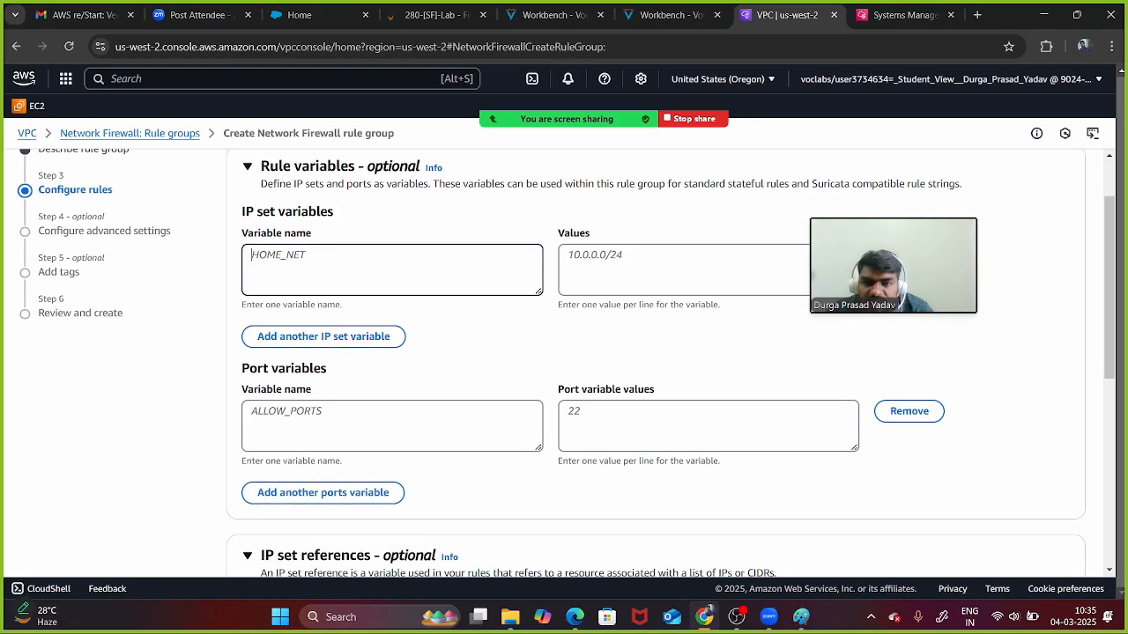
pyautogui.scroll(-2, 563, 363)
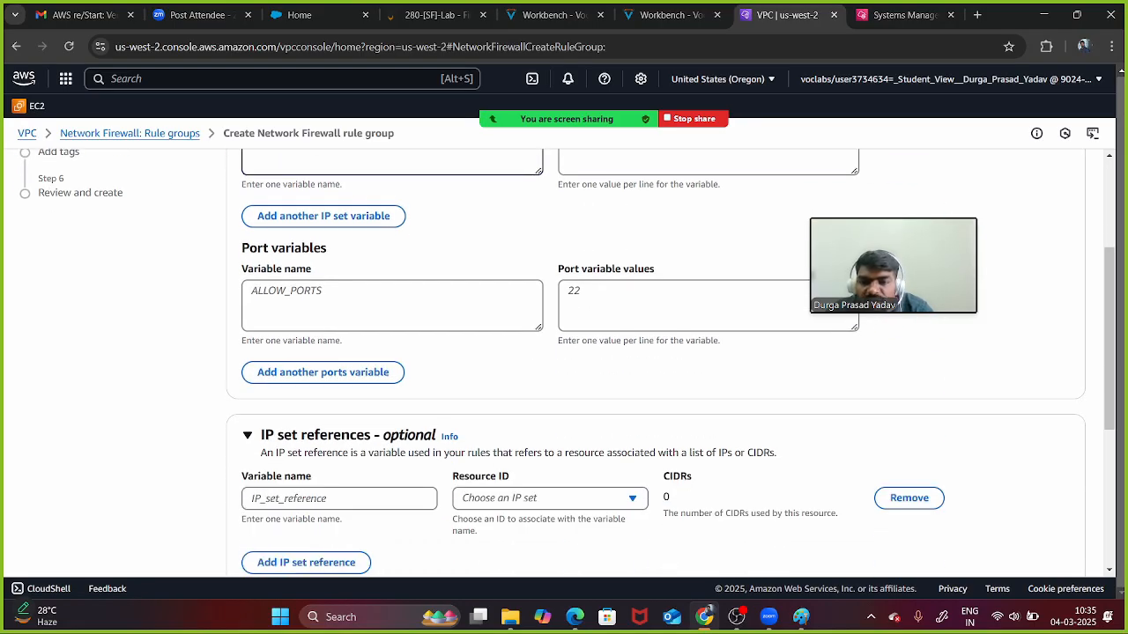
pyautogui.scroll(-3, 564, 363)
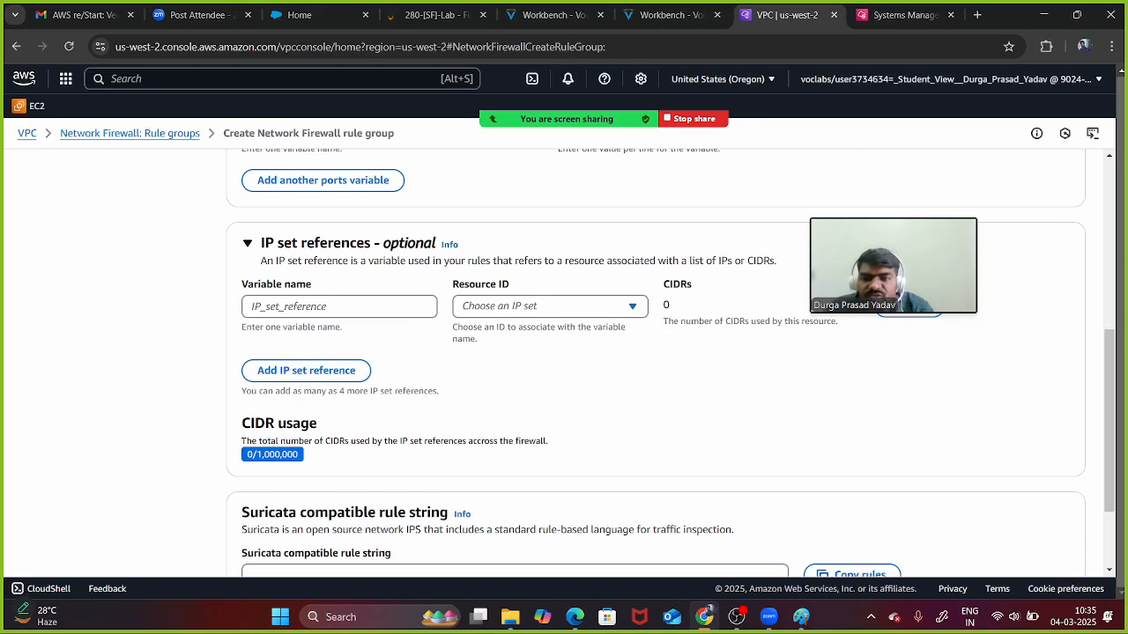
pyautogui.scroll(-2, 564, 363)
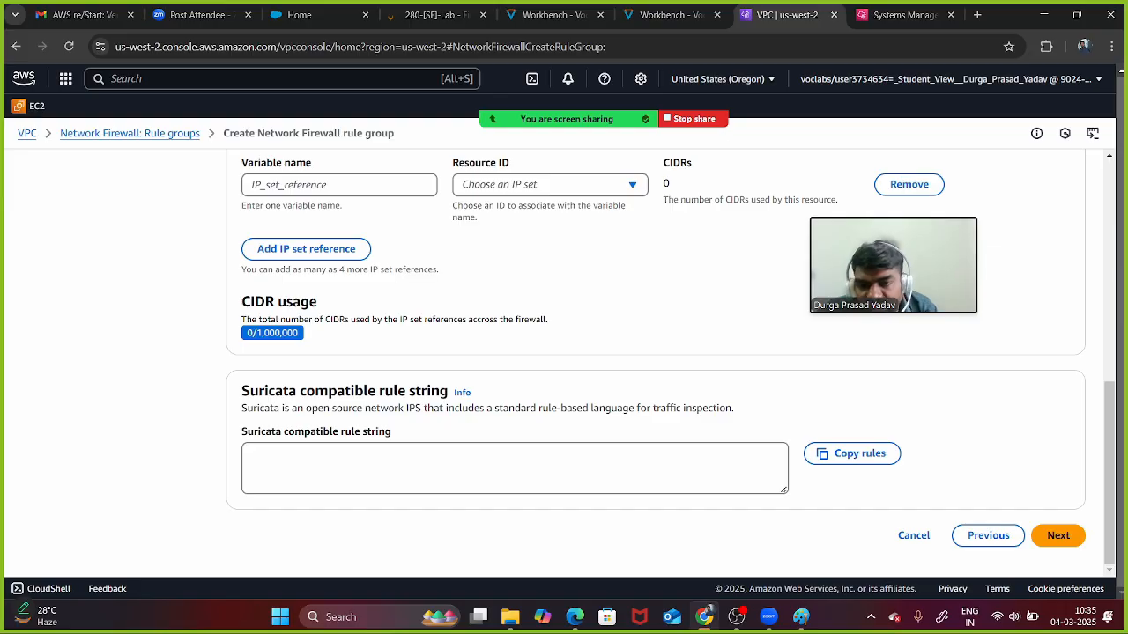
pyautogui.moveTo(249, 390); pyautogui.dragTo(431, 390)
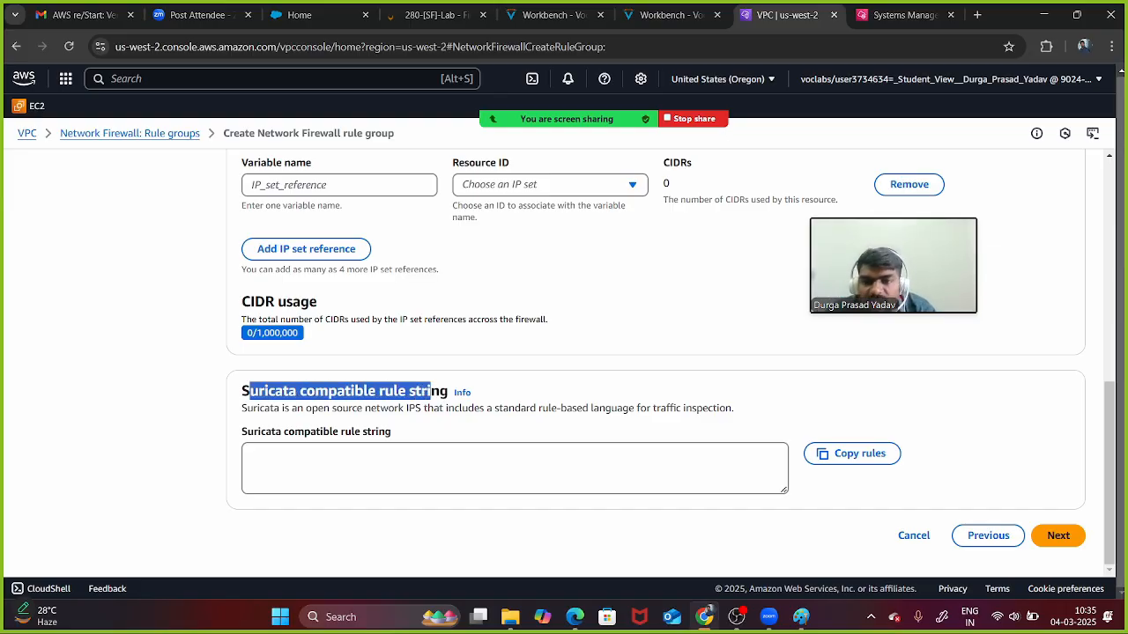
pyautogui.click(449, 467)
pyautogui.click(674, 15)
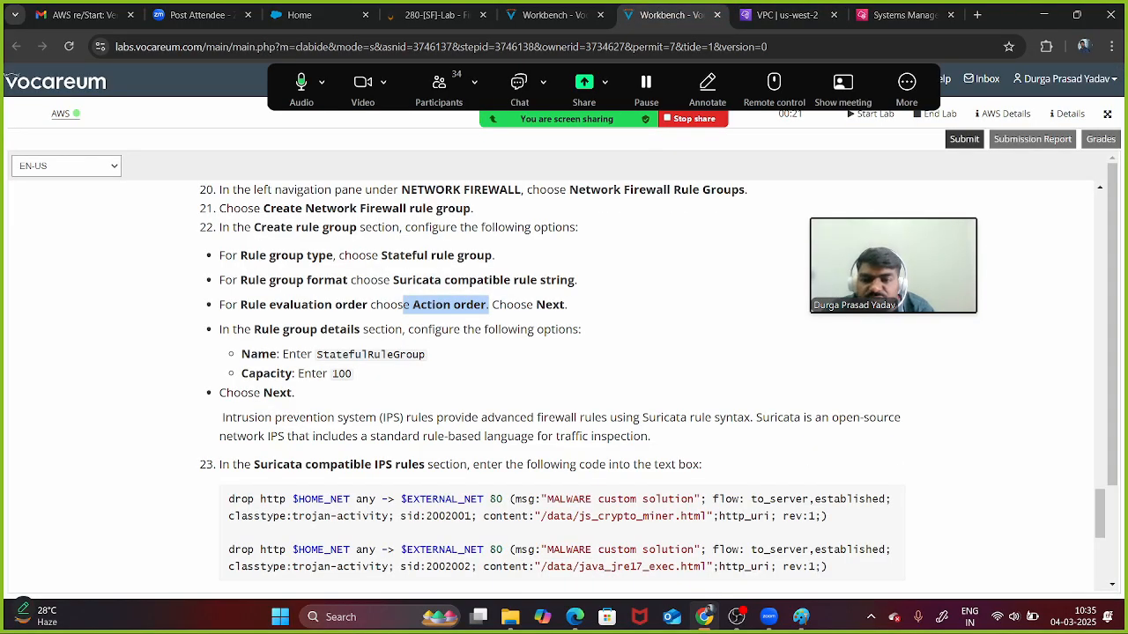
# - Copy the two step-23 drop http rules, including the java_jre17_exec one, and return to the rule group form
pyautogui.scroll(-2, 564, 388)
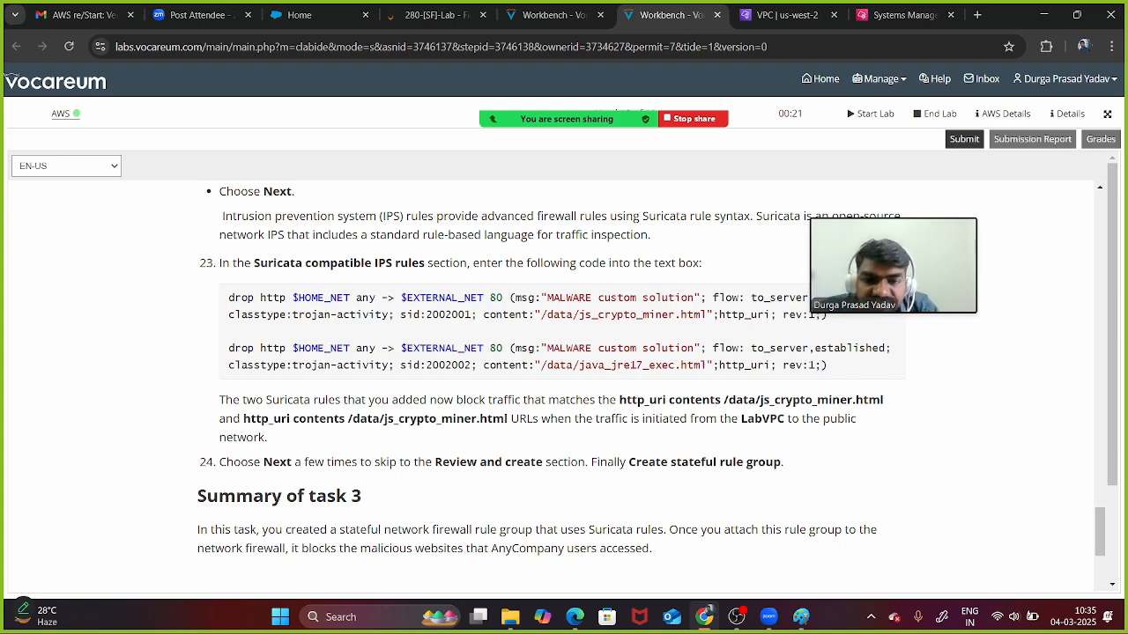
pyautogui.moveTo(548, 365); pyautogui.dragTo(675, 365)
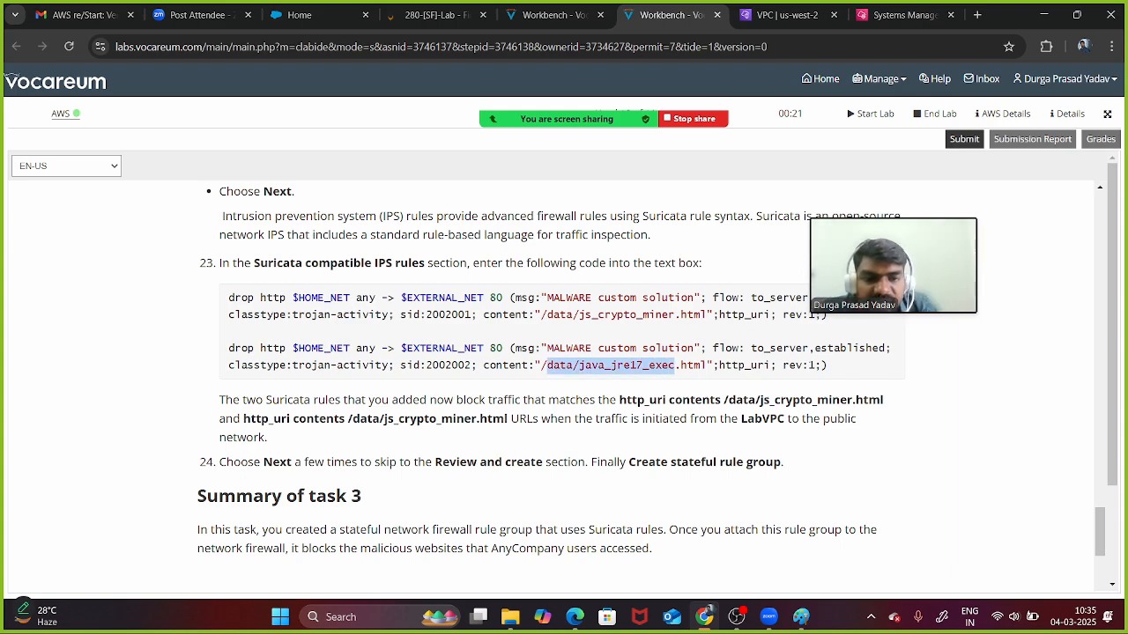
pyautogui.click(674, 366)
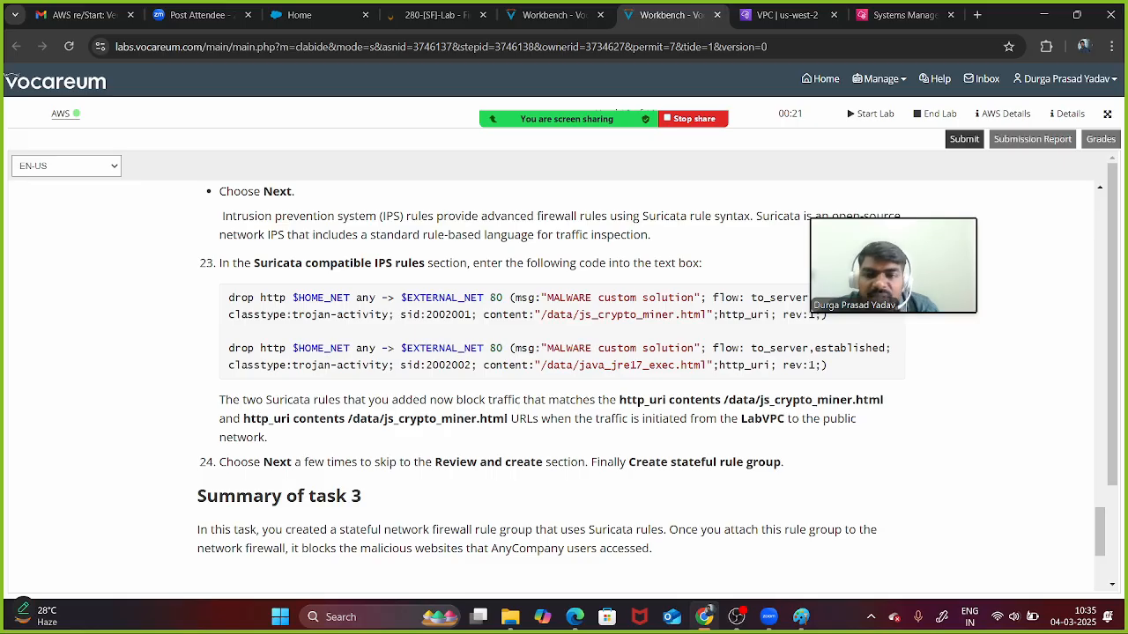
pyautogui.moveTo(228, 298); pyautogui.dragTo(828, 365)
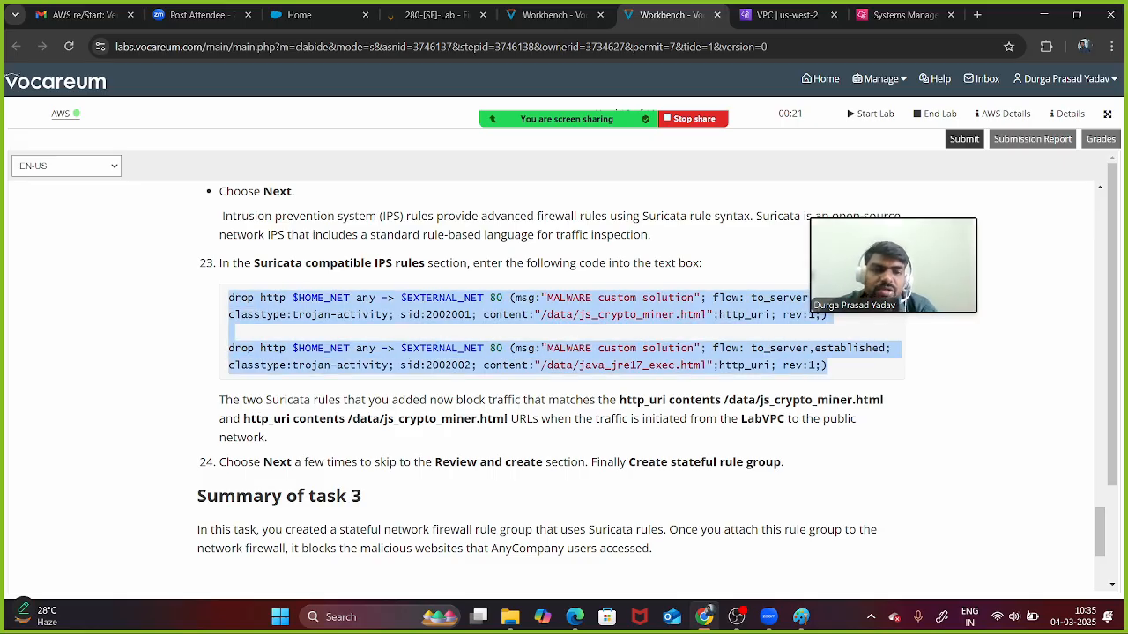
pyautogui.moveTo(893, 264); pyautogui.dragTo(853, 144)
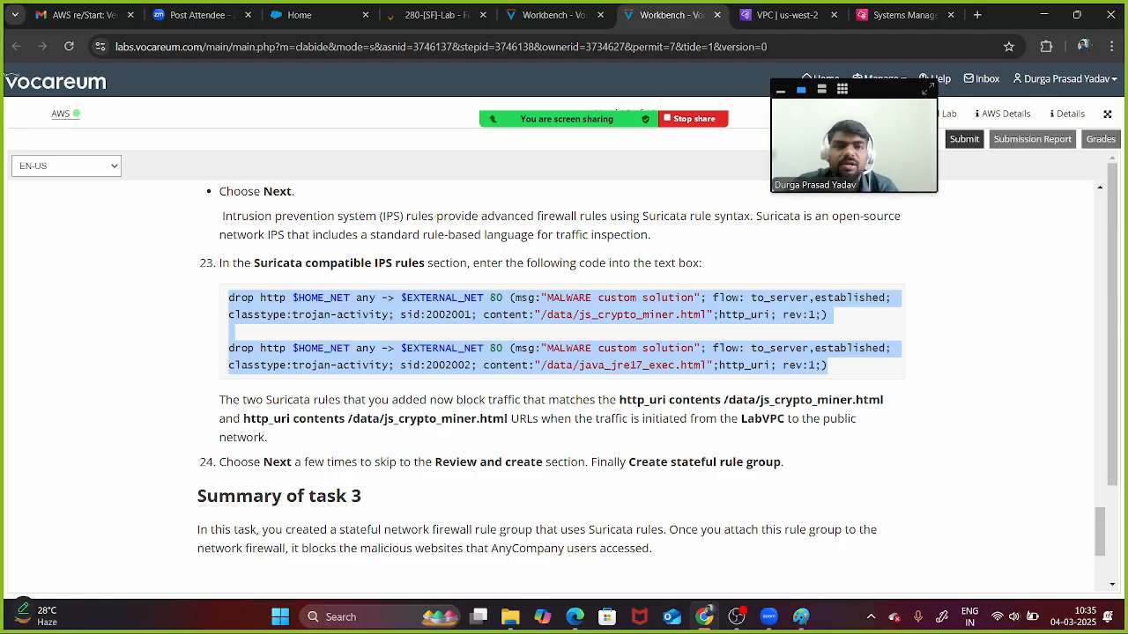
pyautogui.click(784, 15)
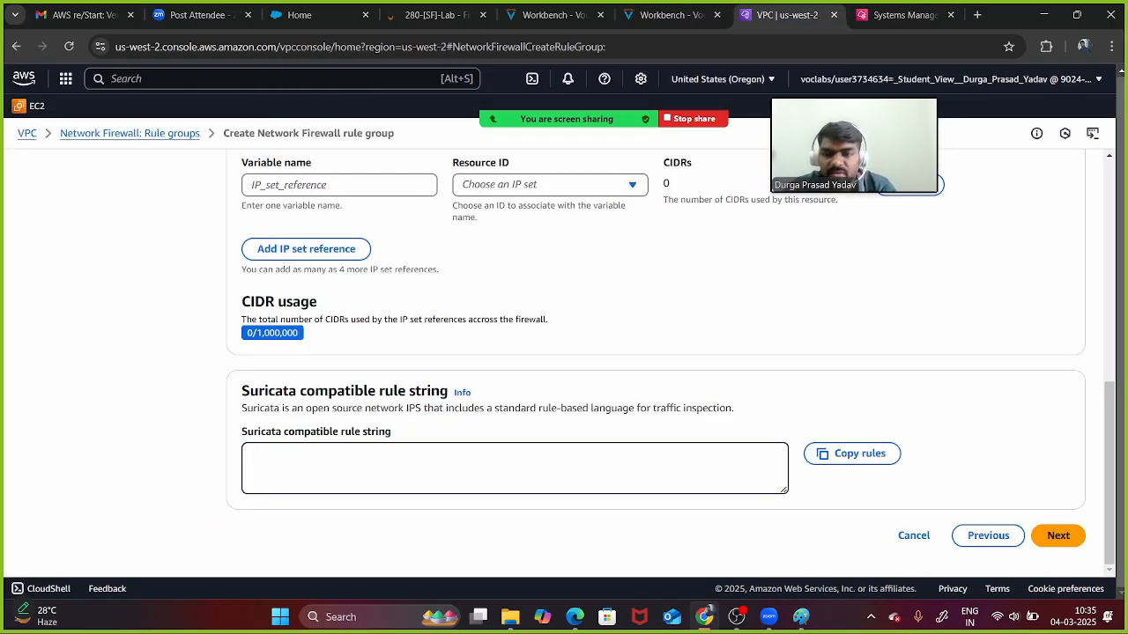
# - Paste the two drop rules, skip advanced settings and tags, and create StatefulRuleGroup
pyautogui.write('drop http $HOME_NET any -> $EXTERNAL_NET 80 (msg:"MALWARE custom solution"; flow: to_server,established; classtype:trojan-activity; sid:2002002; content:"/data/java_jre17_exec.html";http_uri; rev:1;)')
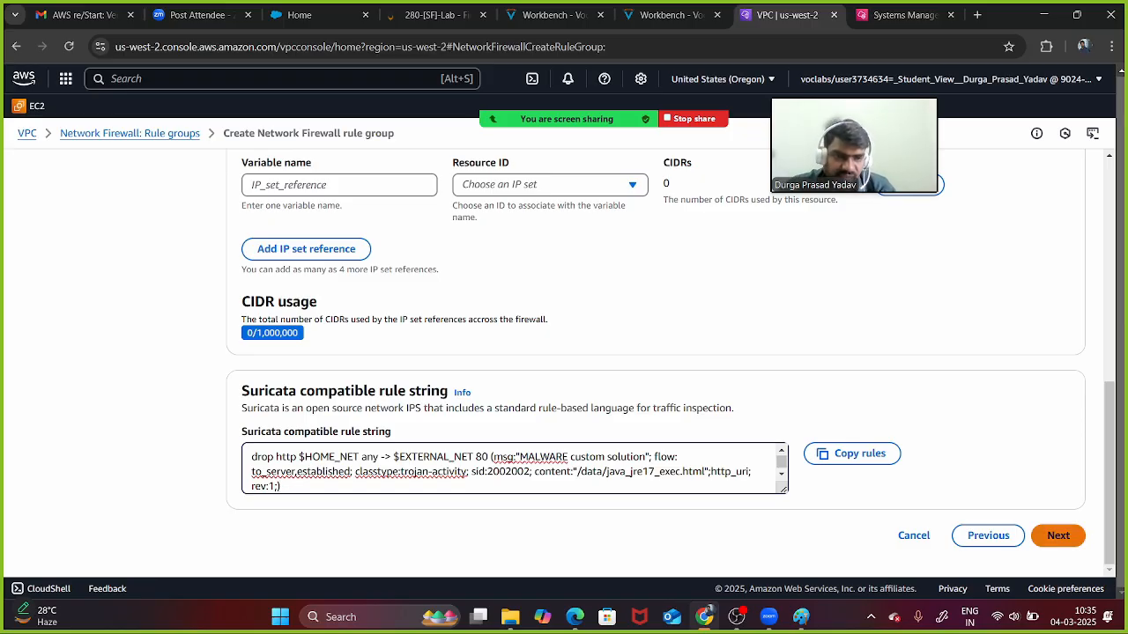
pyautogui.click(1059, 536)
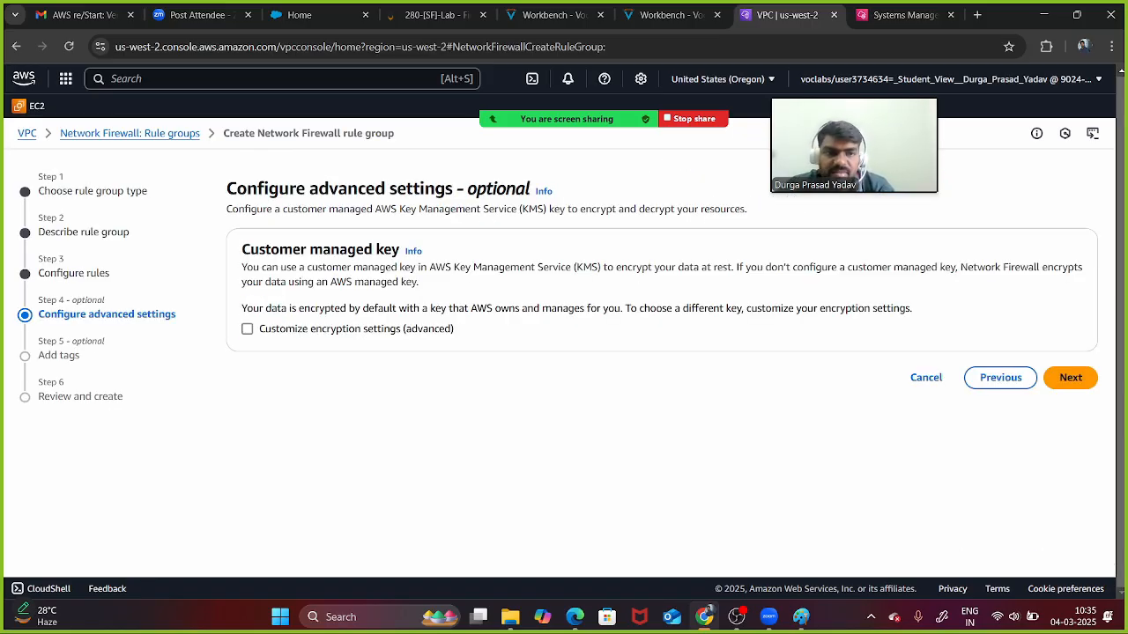
pyautogui.click(1071, 377)
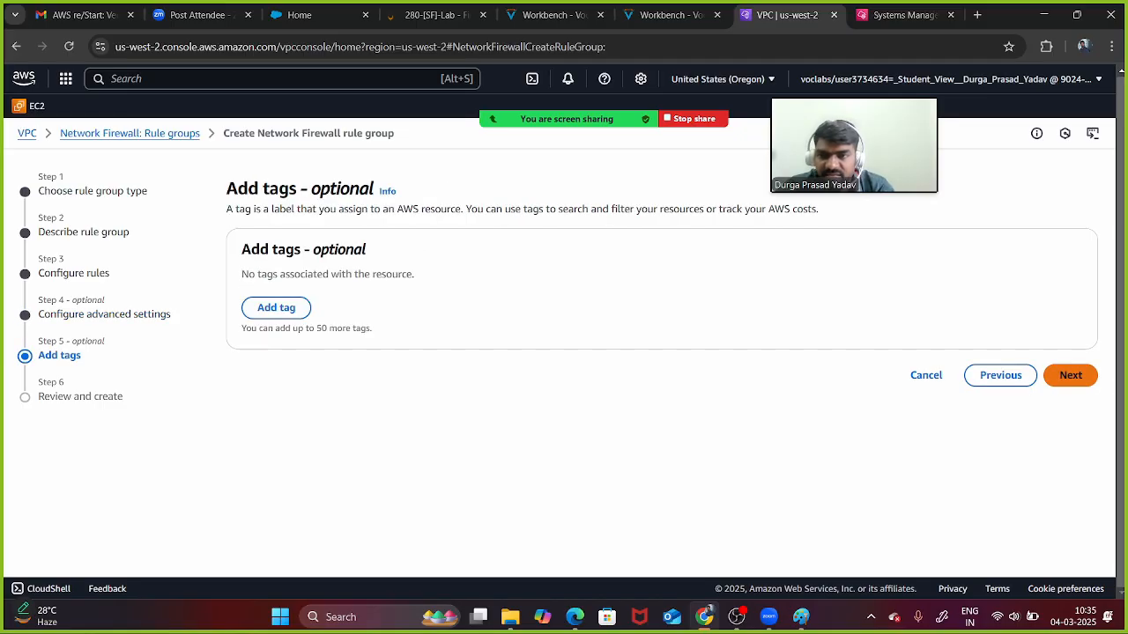
pyautogui.click(1070, 375)
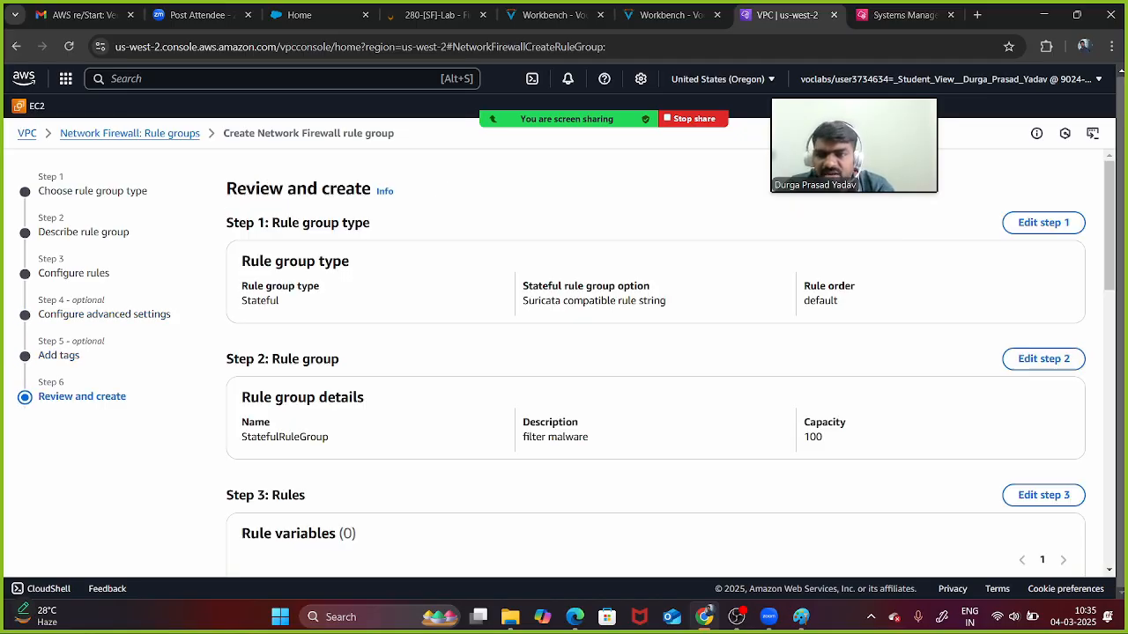
pyautogui.scroll(-6, 656, 361)
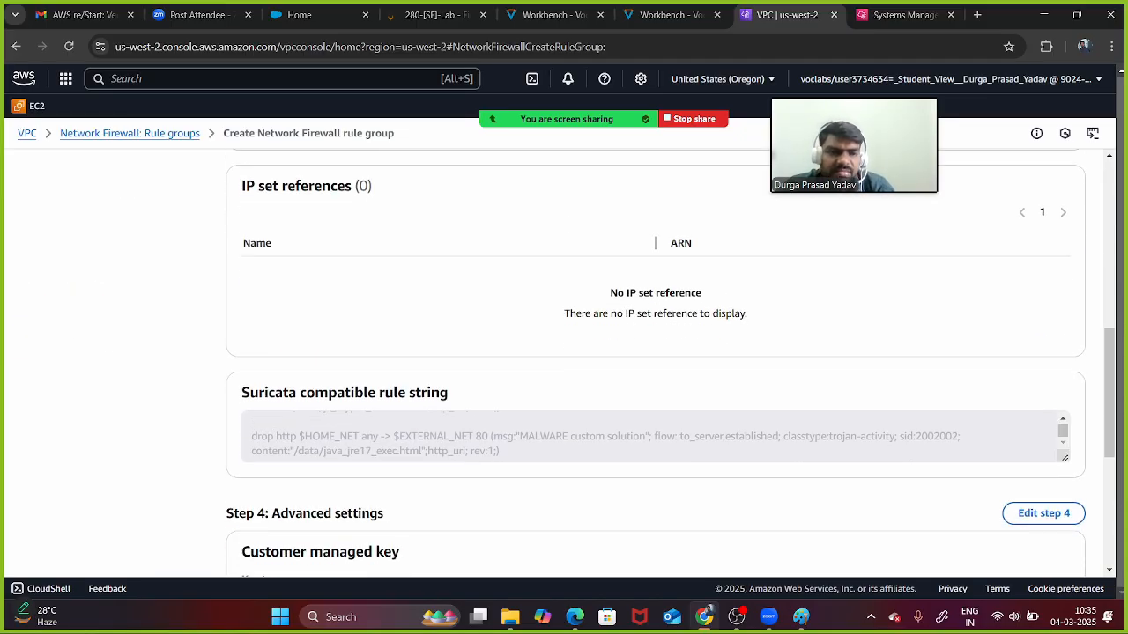
pyautogui.scroll(-4, 656, 361)
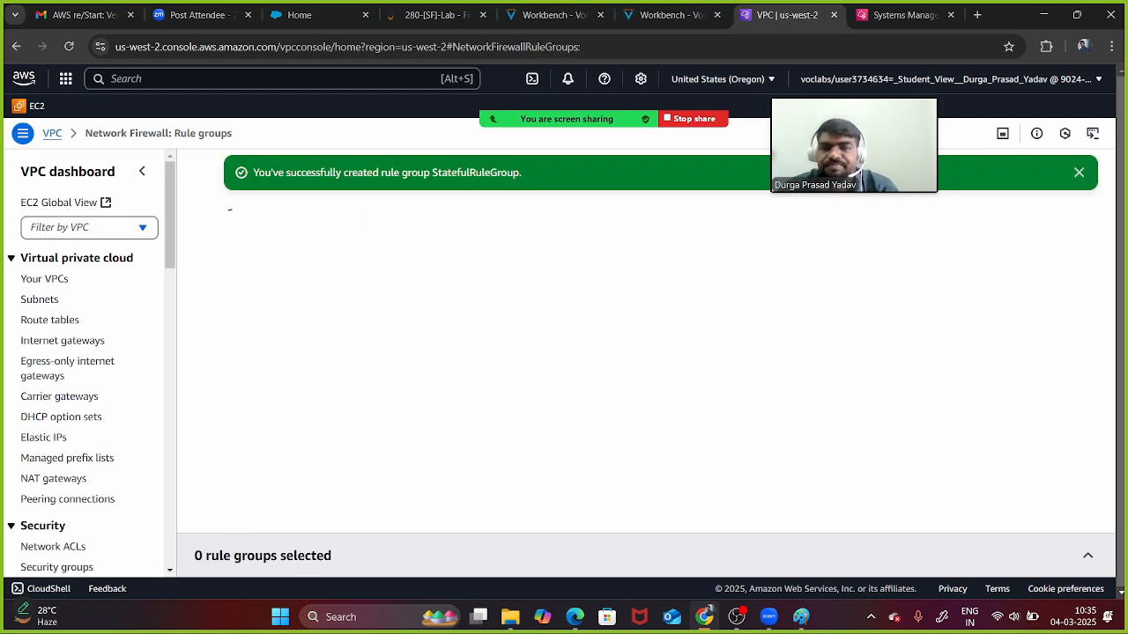
pyautogui.hotkey('ctrl', 'pageup')
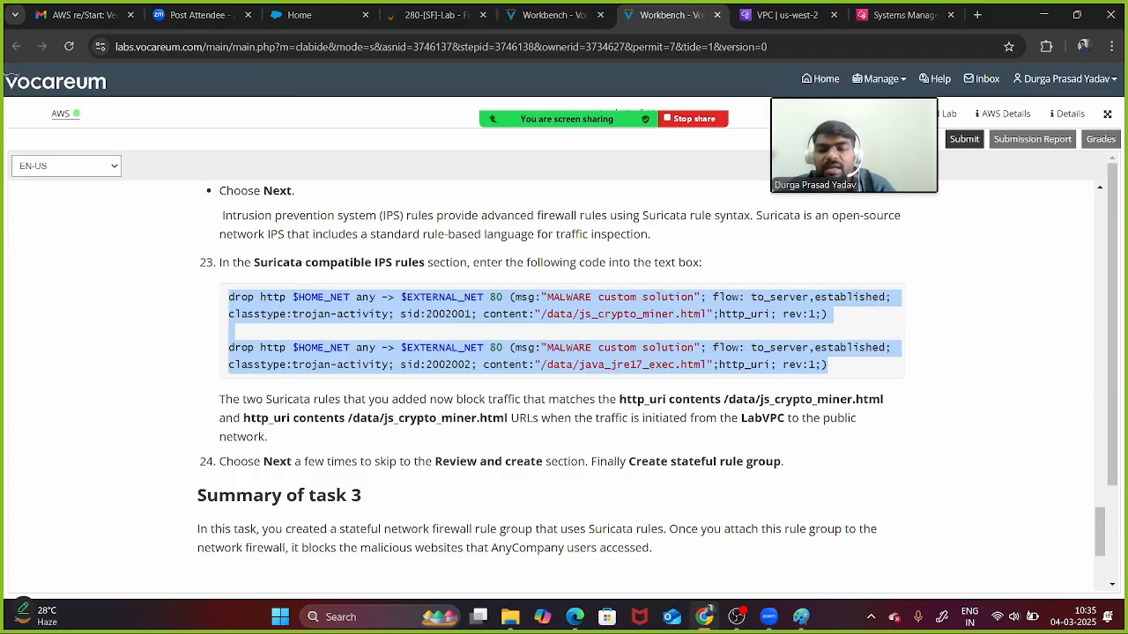
# - Read the Task 4 instructions for attaching the rule group, then return to the VPC Rule groups page
pyautogui.scroll(-6, 564, 379)
pyautogui.scroll(2, 564, 379)
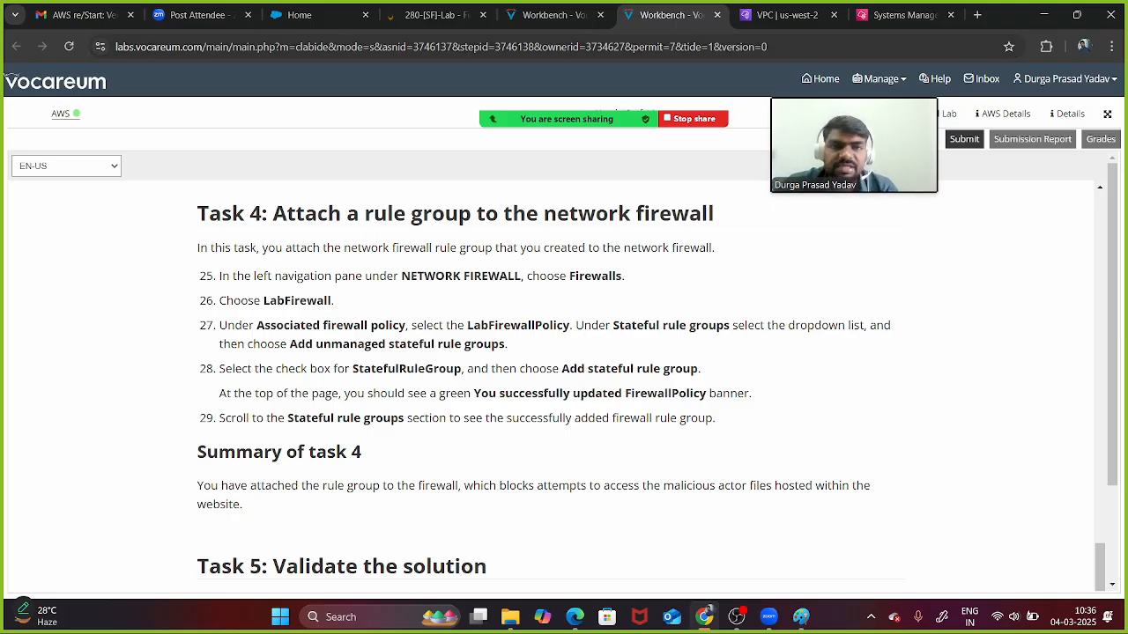
pyautogui.click(787, 15)
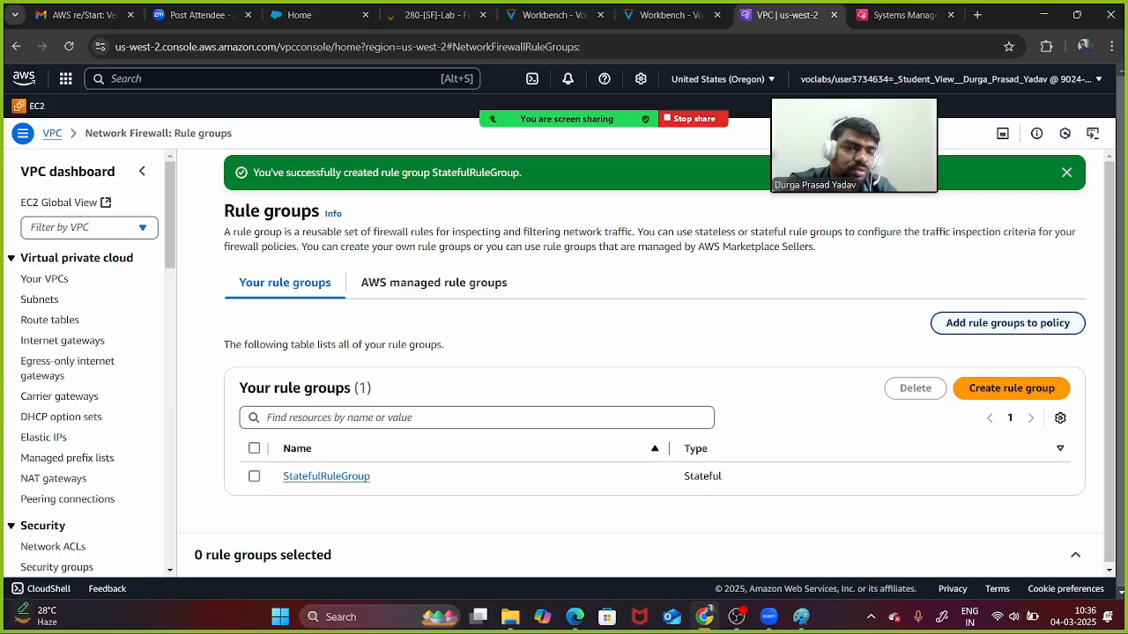
# - Begin adding rule groups to a firewall policy with LabFirewallPolicy as the target
pyautogui.click(1007, 323)
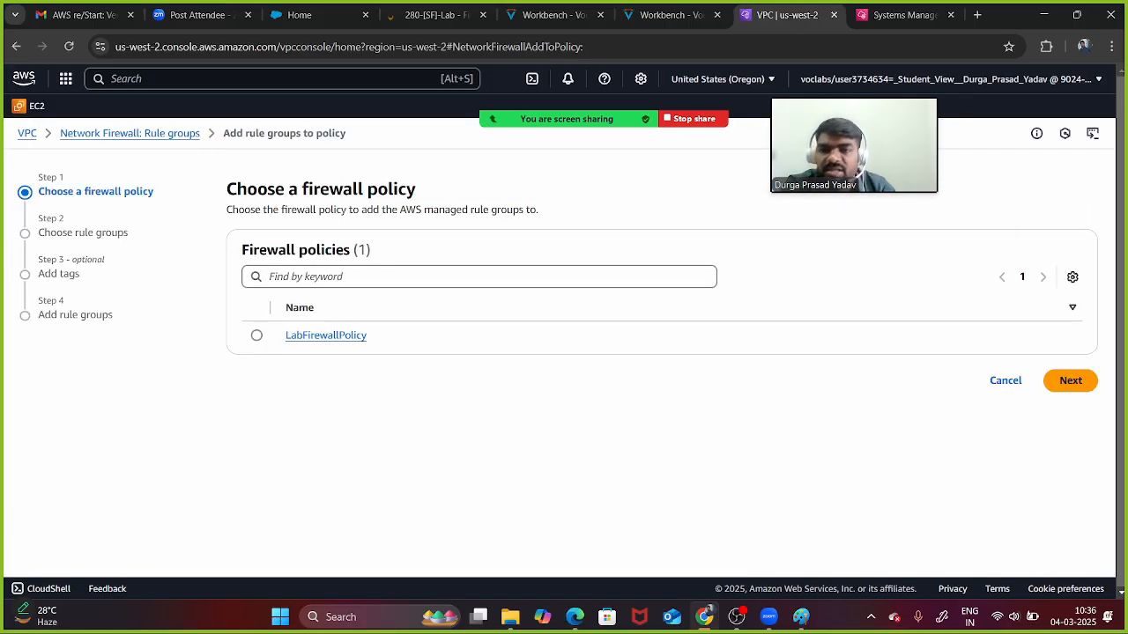
pyautogui.click(257, 336)
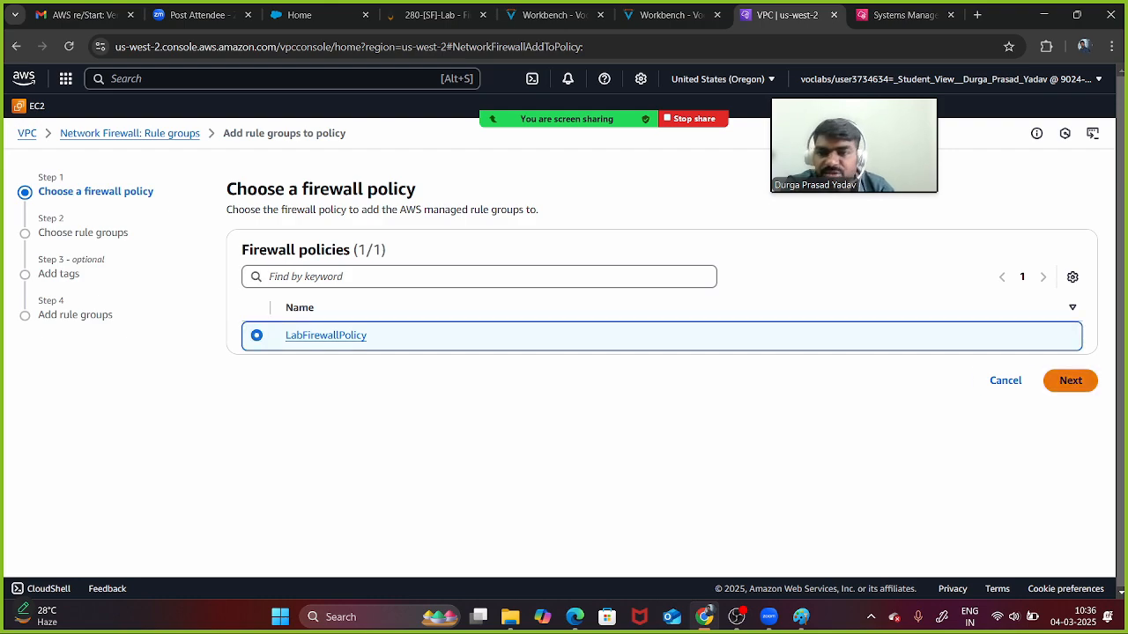
pyautogui.click(1070, 381)
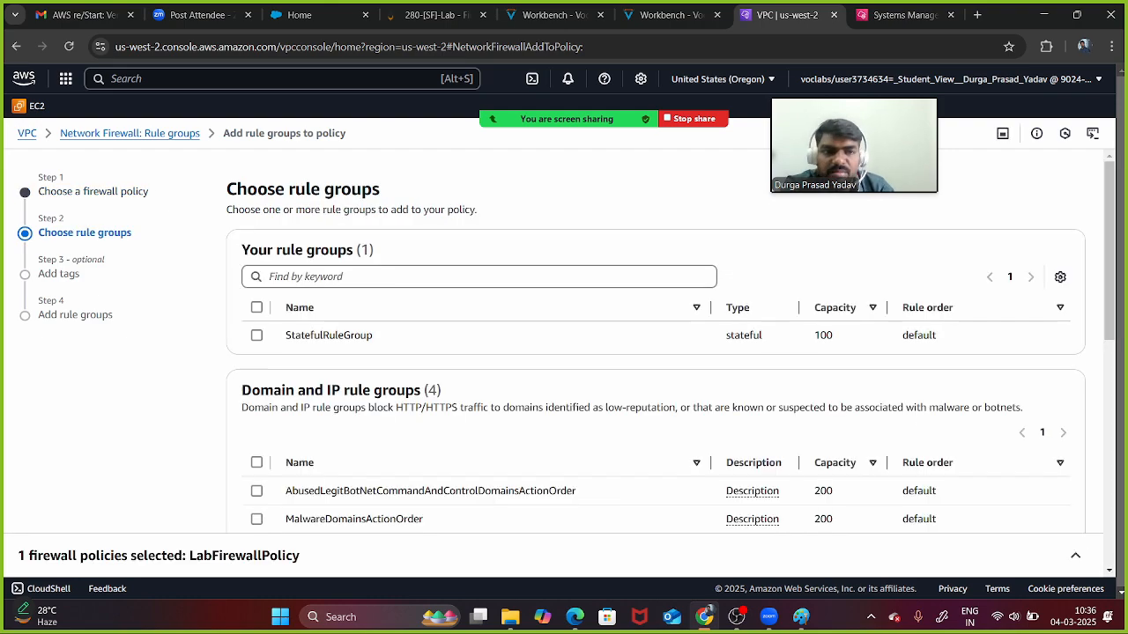
# - Select all ten threat signature rule groups and all four Domain and IP rule groups
pyautogui.scroll(-5, 655, 343)
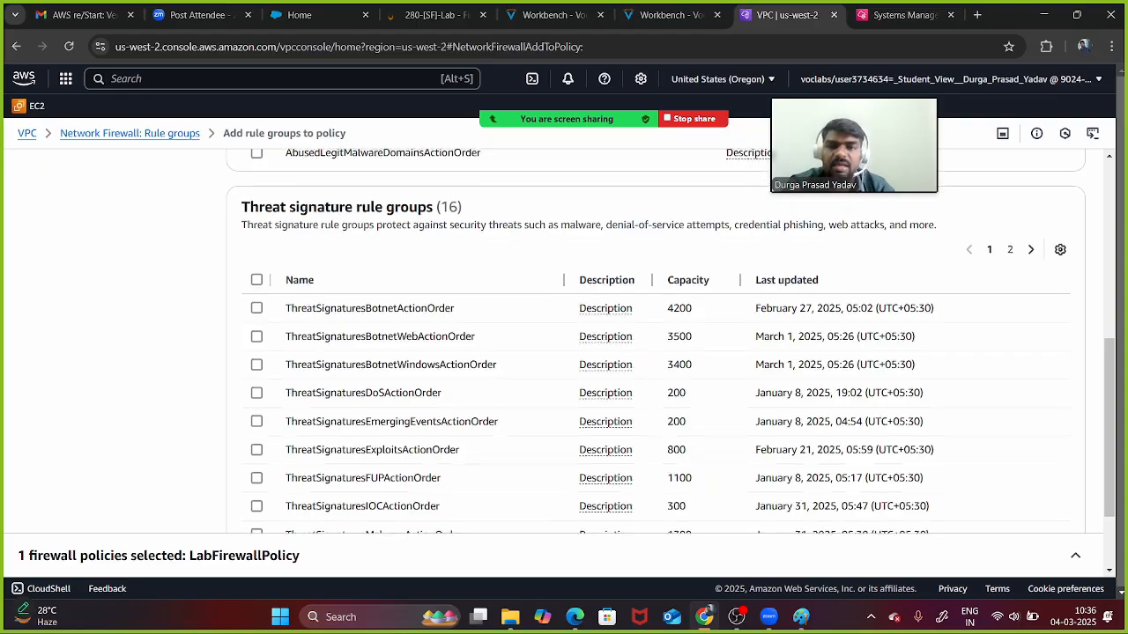
pyautogui.scroll(2, 655, 344)
pyautogui.scroll(3, 656, 344)
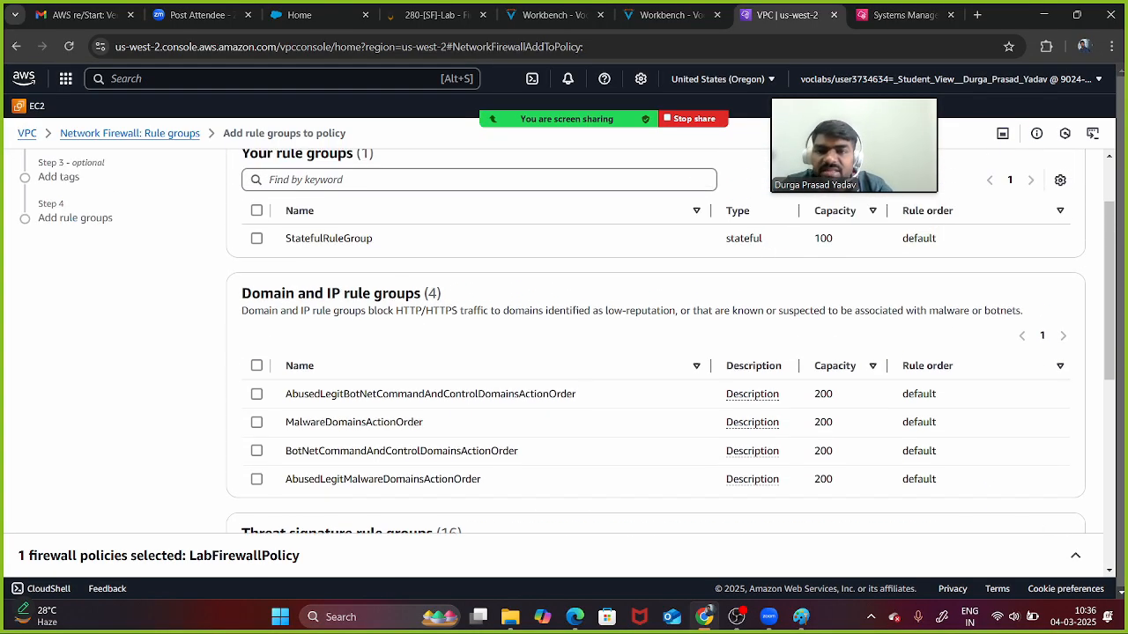
pyautogui.scroll(-4, 655, 344)
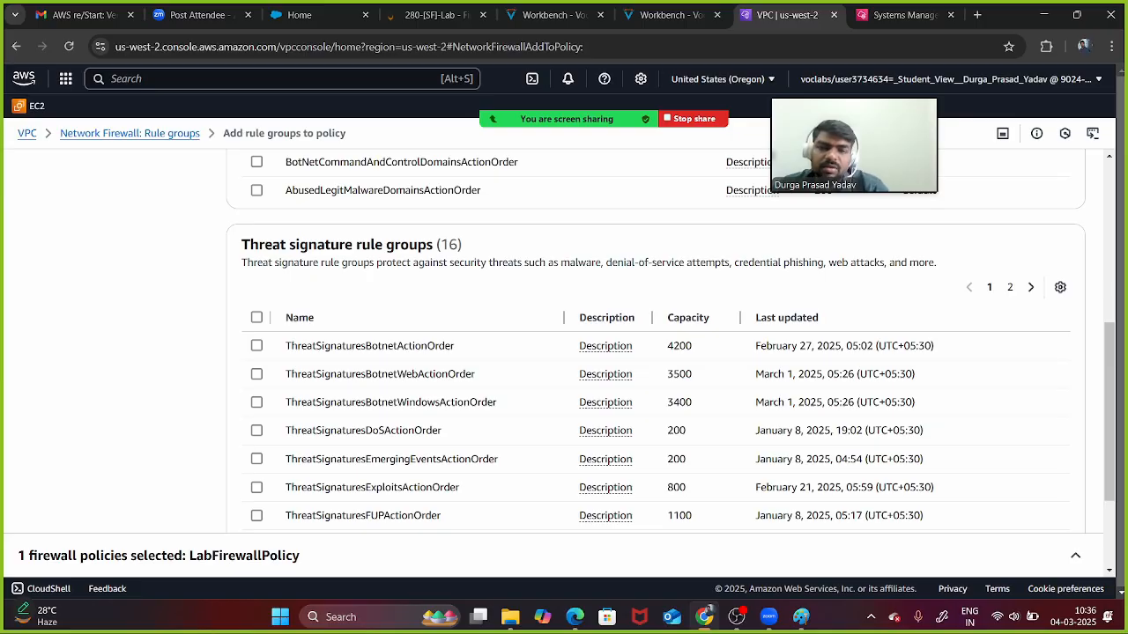
pyautogui.scroll(2, 655, 344)
pyautogui.scroll(-2, 656, 344)
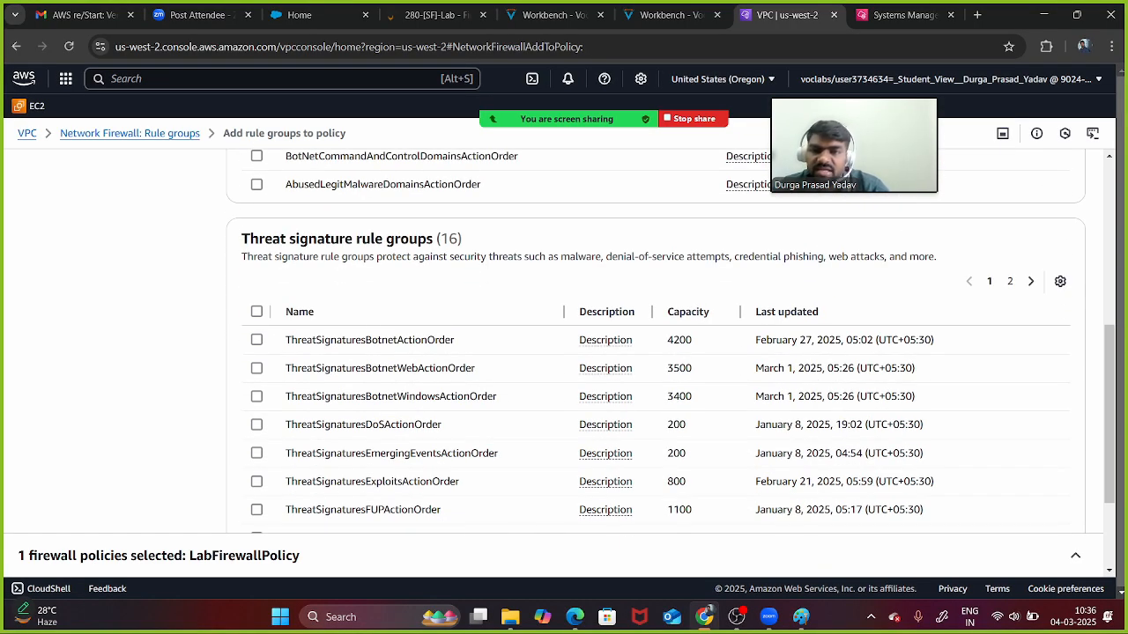
pyautogui.click(256, 312)
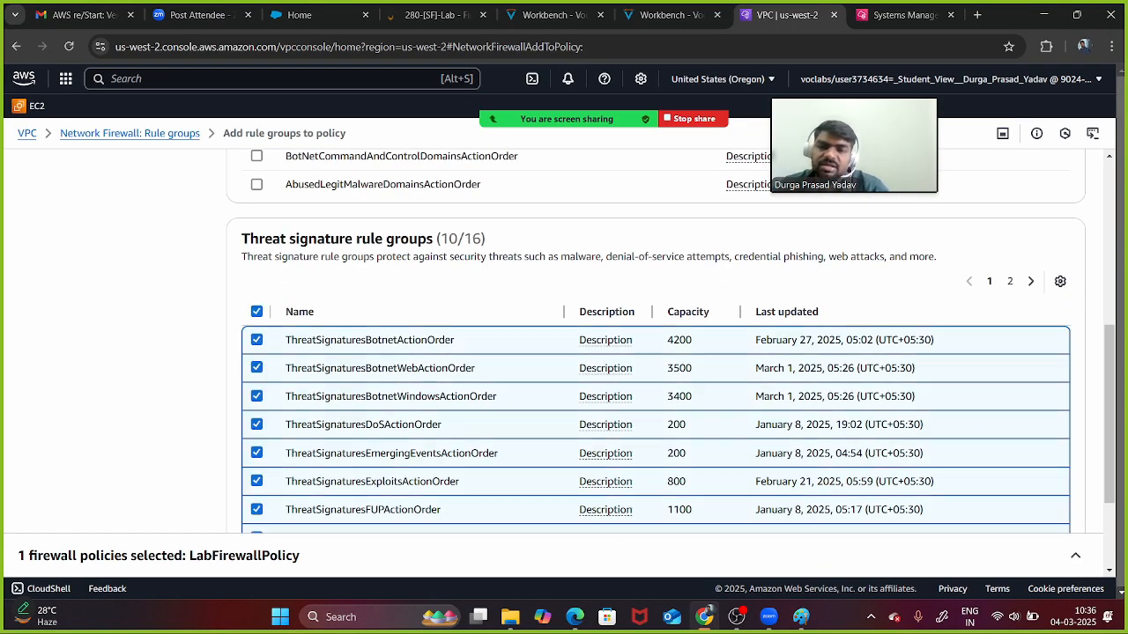
pyautogui.scroll(3, 656, 344)
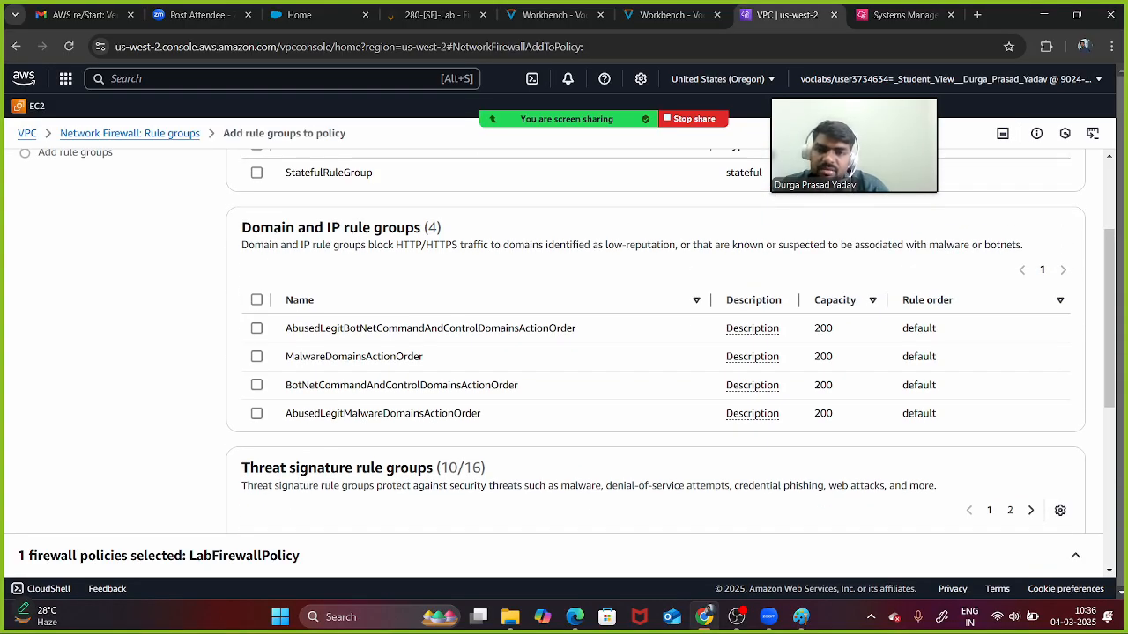
pyautogui.click(257, 300)
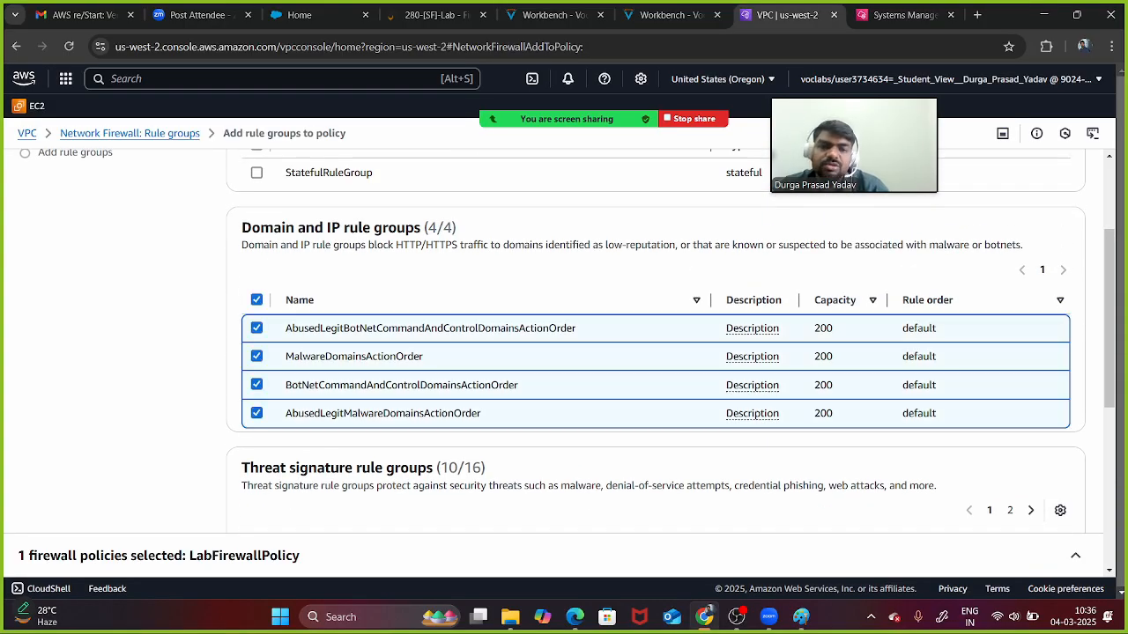
pyautogui.scroll(-5, 655, 343)
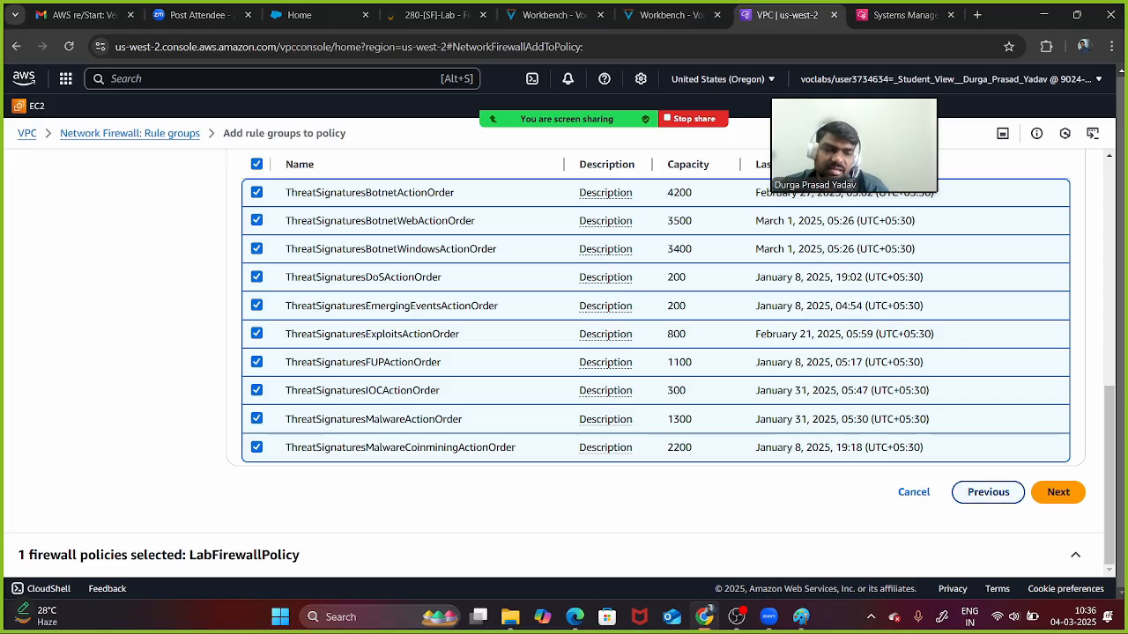
# - Skip tags, review, and add the selected rule groups to LabFirewallPolicy
pyautogui.click(1058, 492)
pyautogui.click(1071, 374)
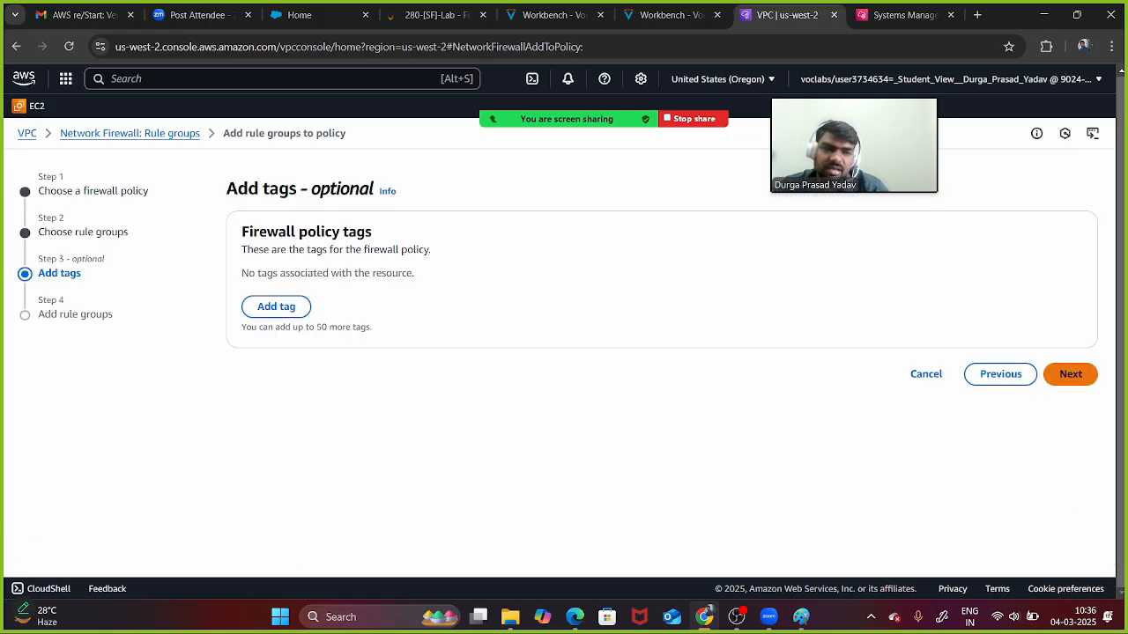
pyautogui.scroll(-15, 655, 370)
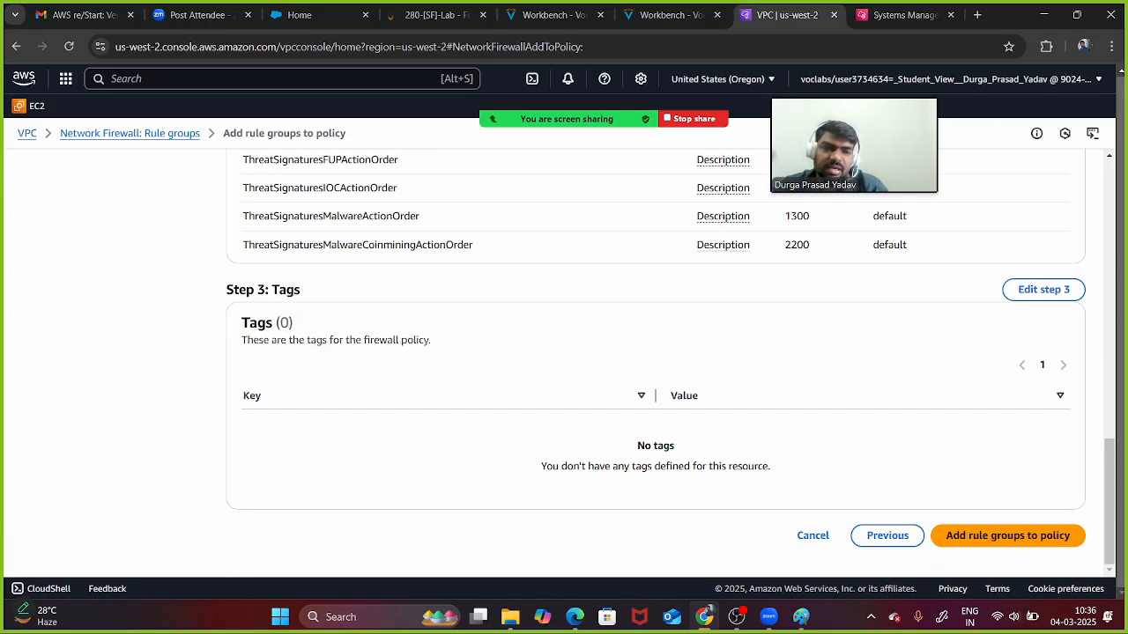
pyautogui.click(1008, 535)
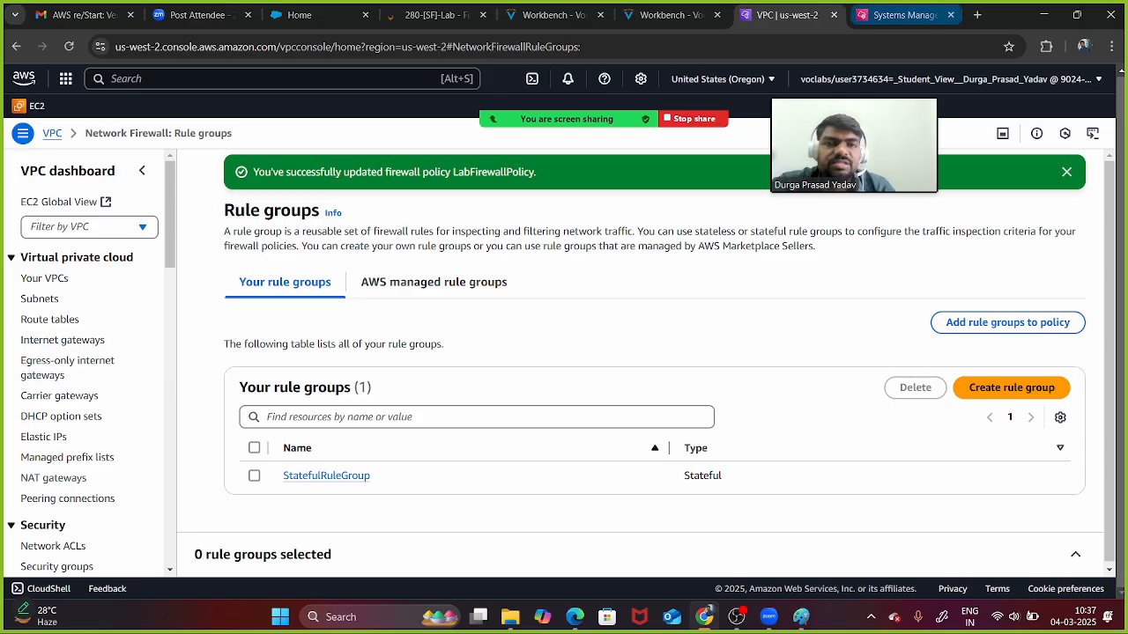
pyautogui.click(899, 15)
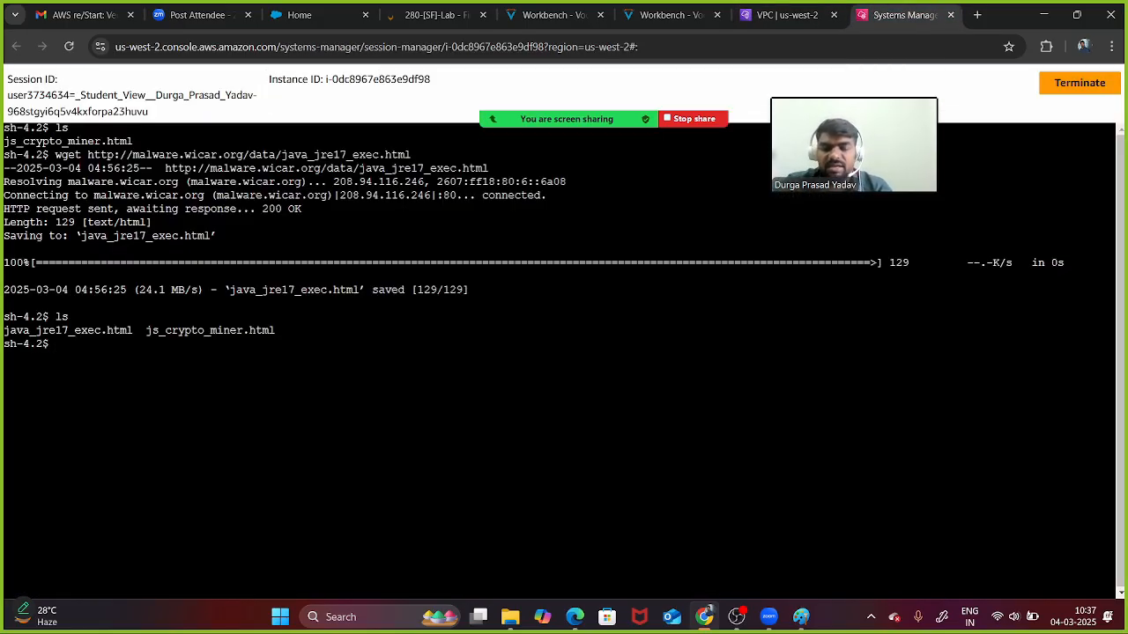
# - Delete all previously downloaded files with rm -rf * and confirm the directory is empty
pyautogui.write('clear')
pyautogui.press('Return')
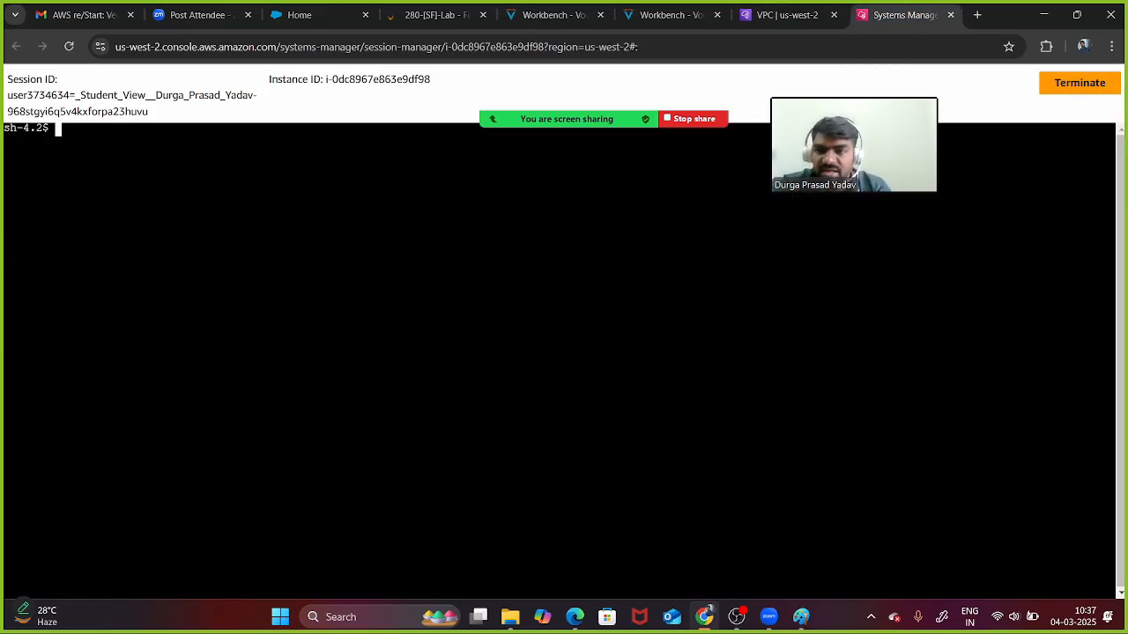
pyautogui.write('ls')
pyautogui.press('Return')
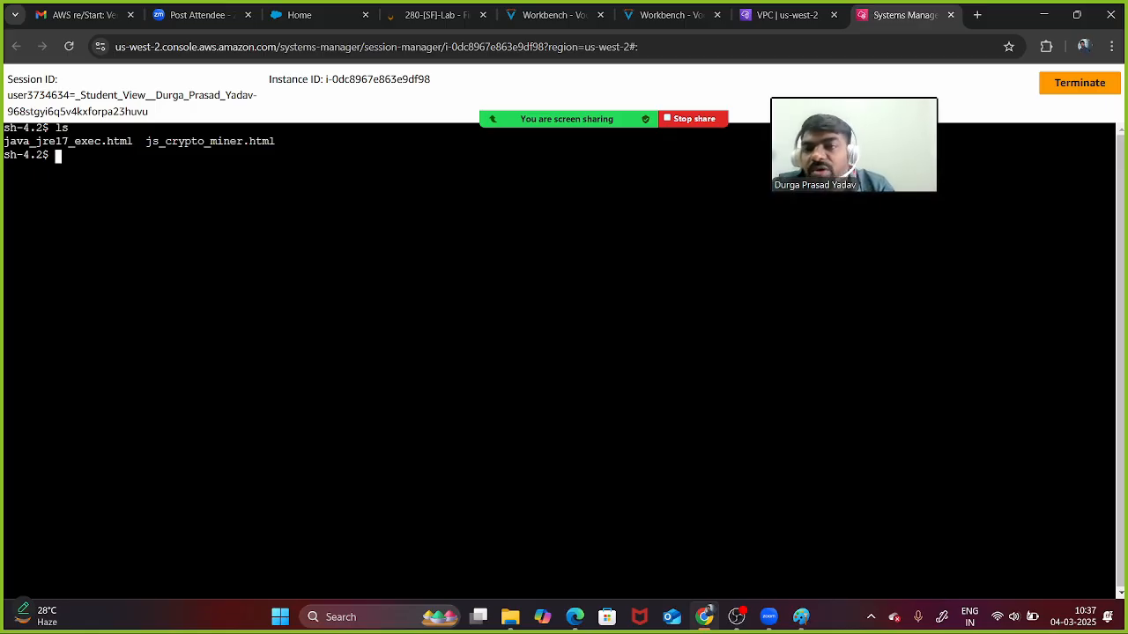
pyautogui.press('Return')
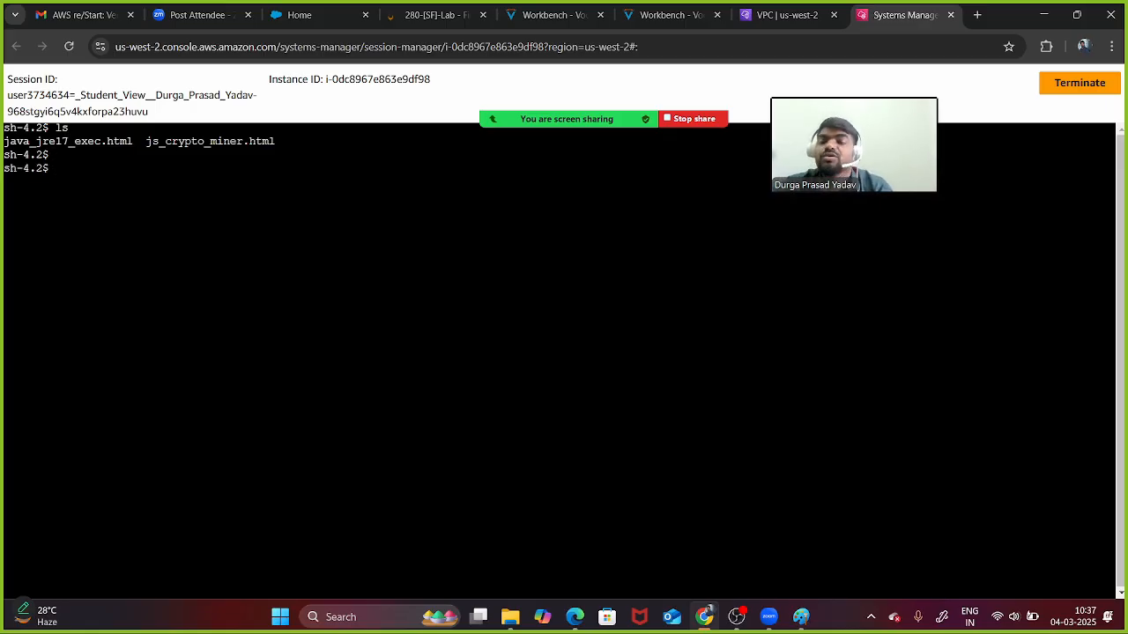
pyautogui.write('rm ')
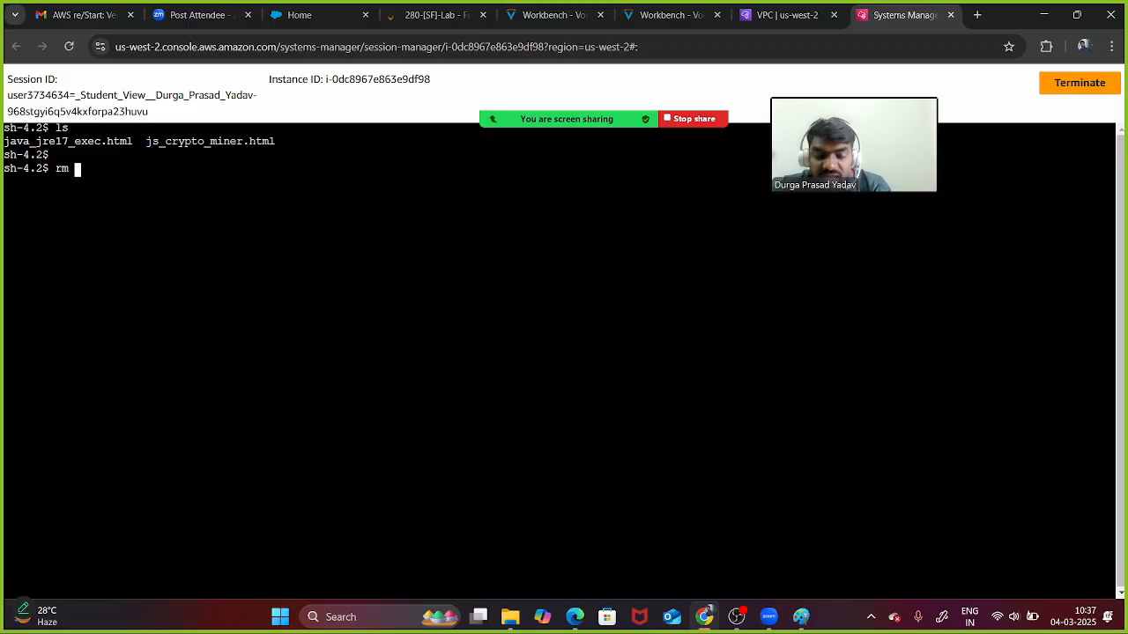
pyautogui.write('-rf ')
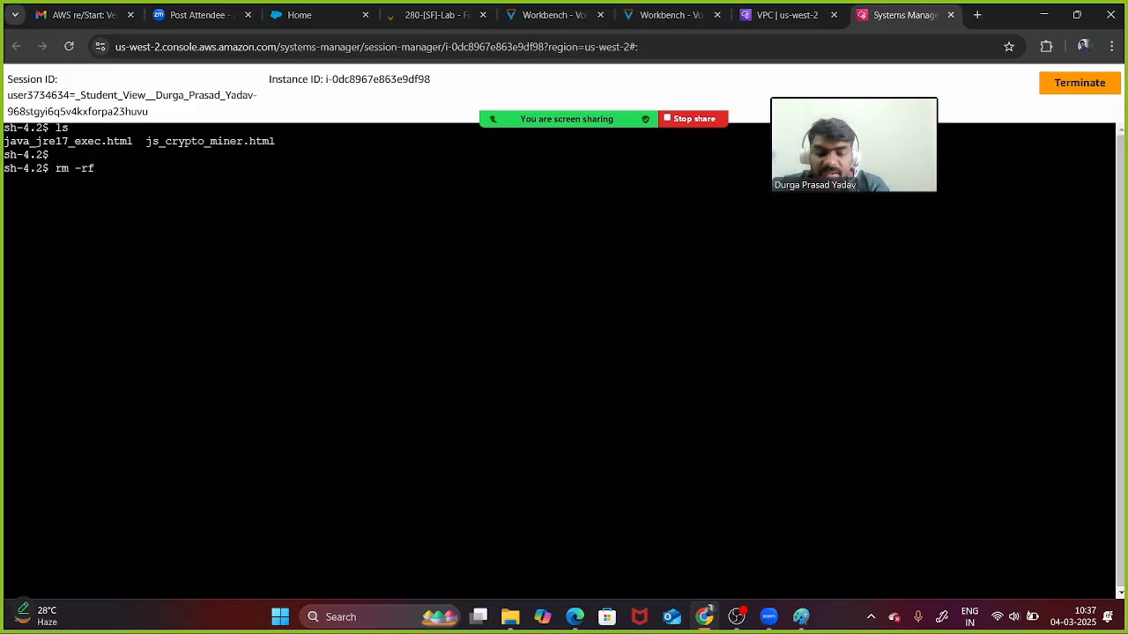
pyautogui.write('*')
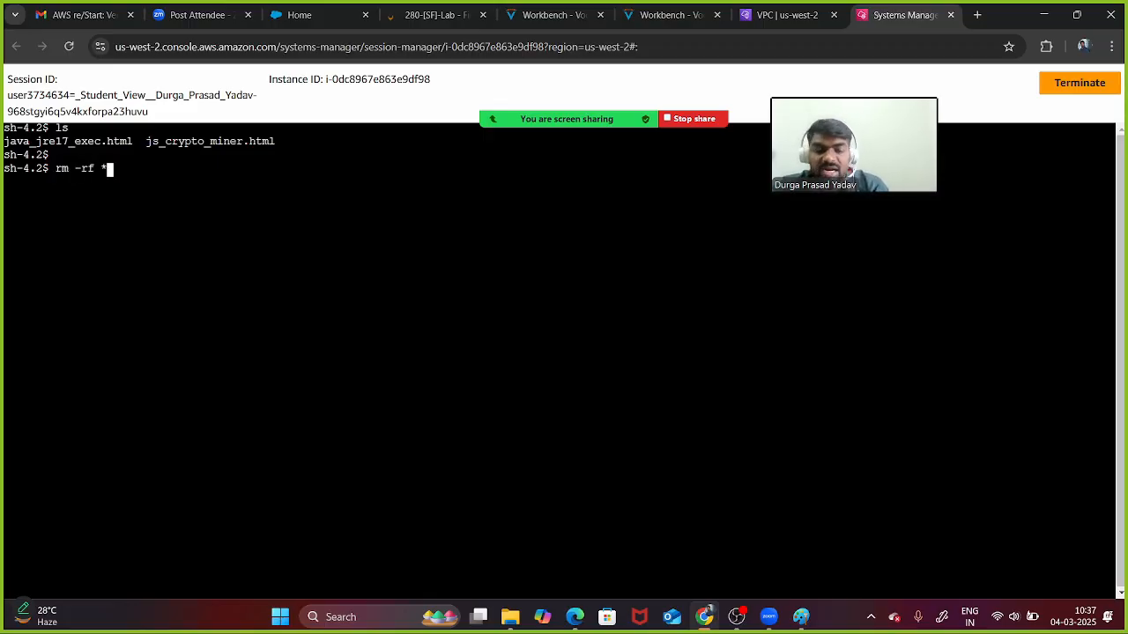
pyautogui.press('Return')
pyautogui.write('ls')
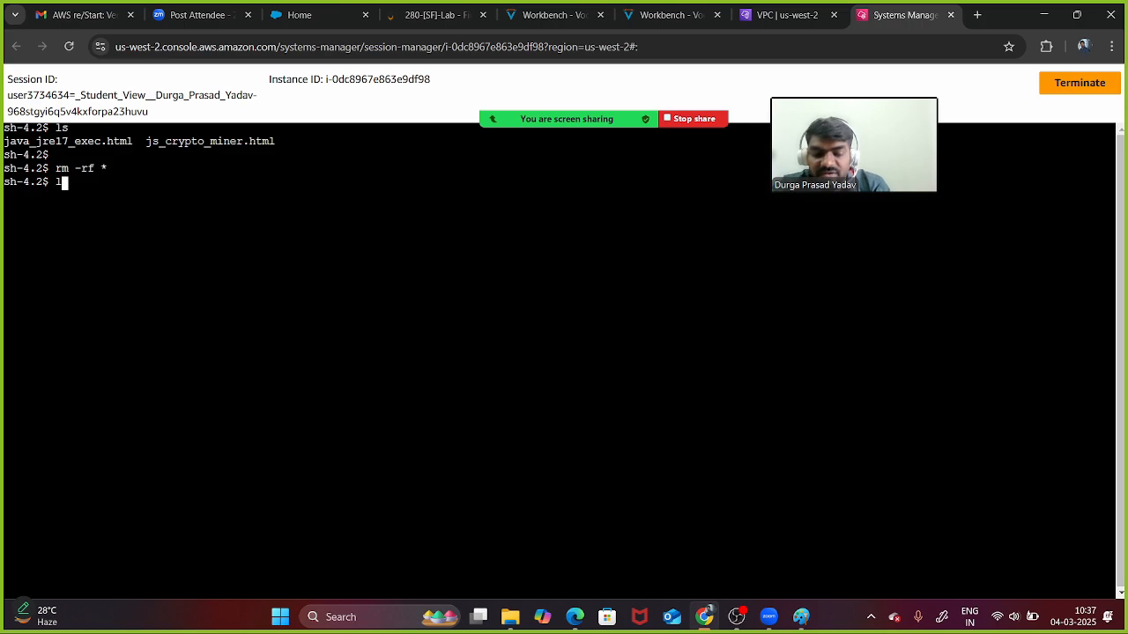
pyautogui.press('Return')
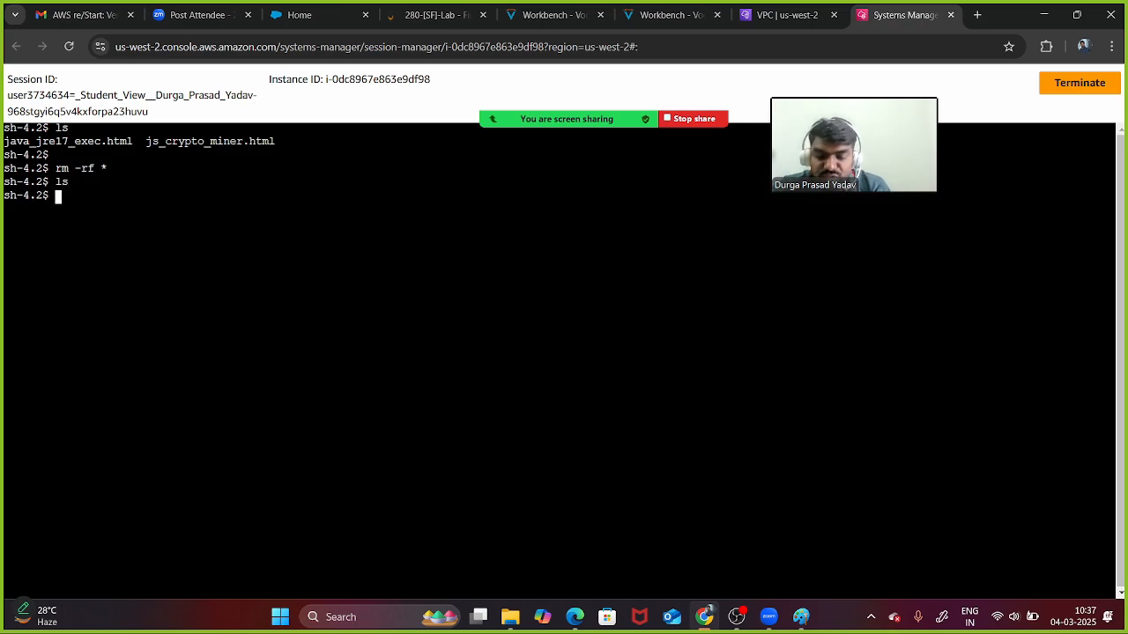
pyautogui.write('clear')
pyautogui.press('Return')
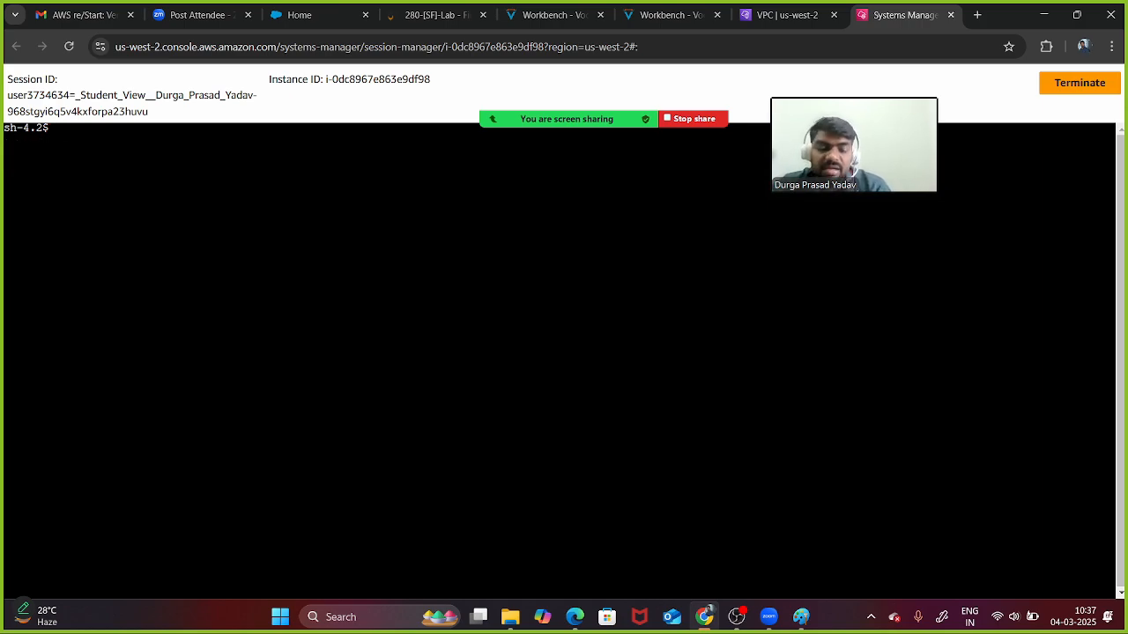
# - Rerun the js_crypto_miner.html wget download from shell history and list the directory
pyautogui.press('Up')
pyautogui.press('Up')
pyautogui.press('Up')
pyautogui.press('Up')
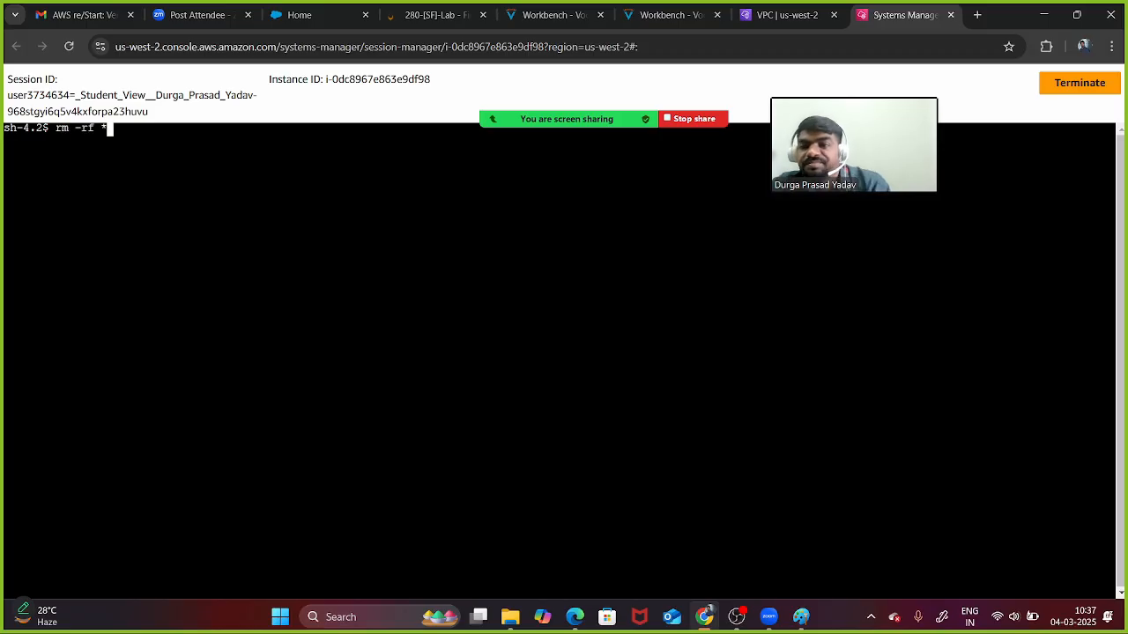
pyautogui.press('Up')
pyautogui.press('Up')
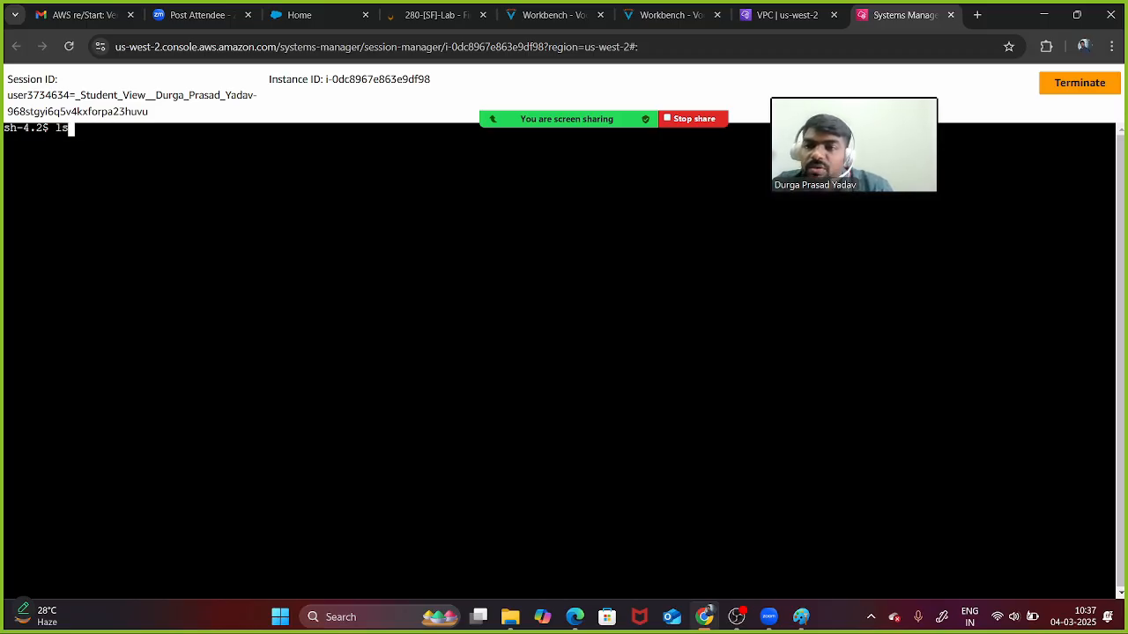
pyautogui.press('Up')
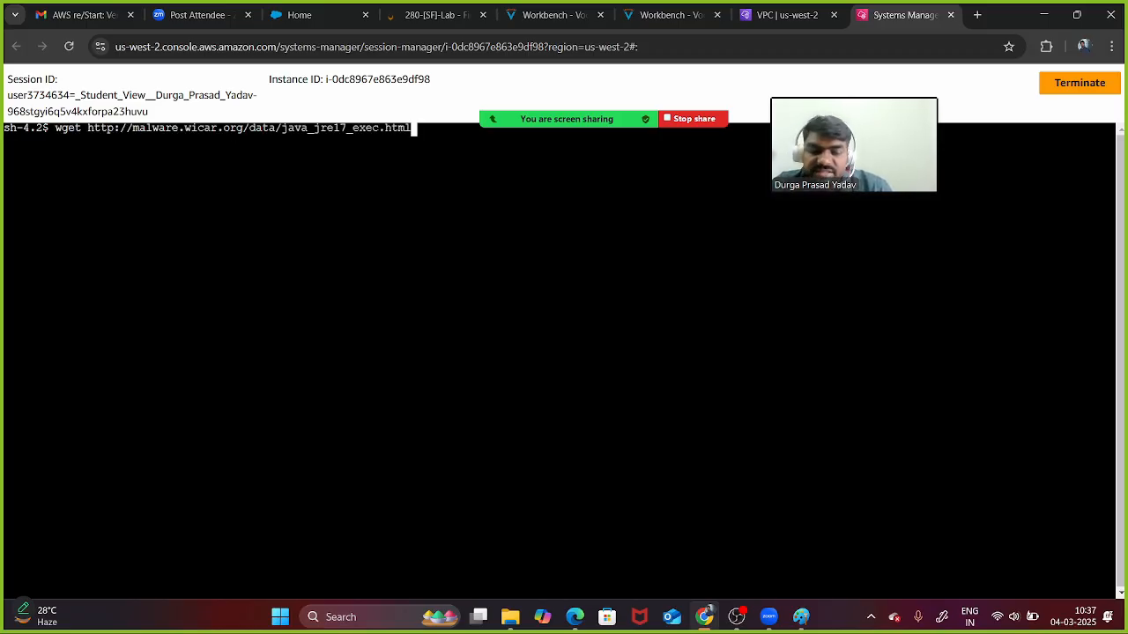
pyautogui.press('Down')
pyautogui.press('Down')
pyautogui.press('Up')
pyautogui.press('Up')
pyautogui.press('Up')
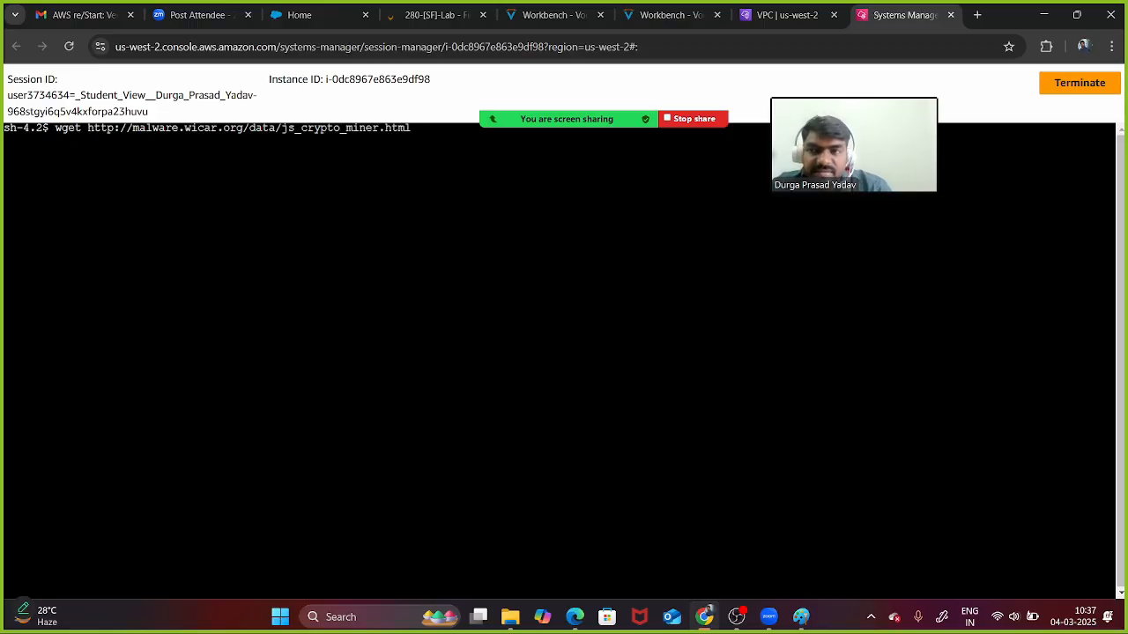
pyautogui.press('Return')
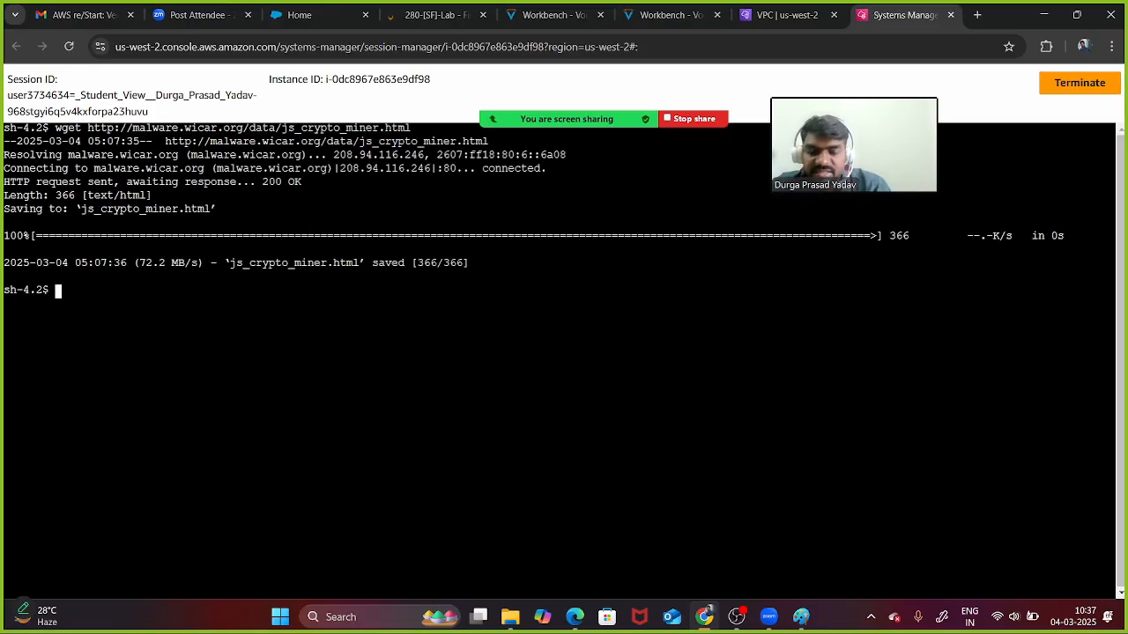
pyautogui.write('ls')
pyautogui.press('Return')
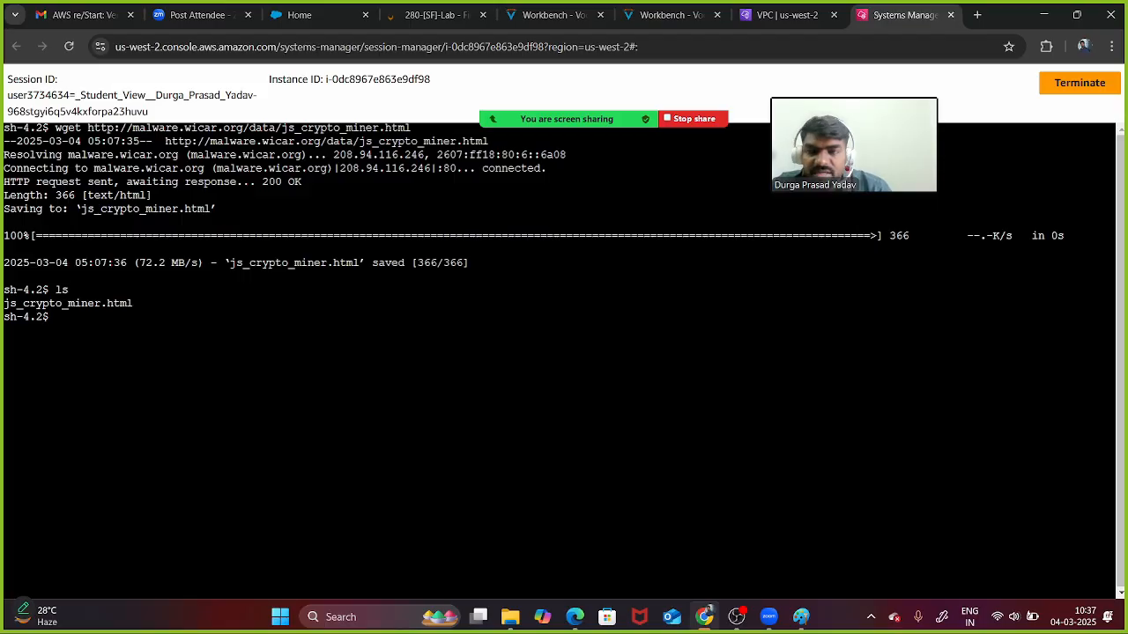
# - Rerun the java_jre17_exec.html wget download and list both downloaded files
pyautogui.press('Up')
pyautogui.press('Up')
pyautogui.press('Up')
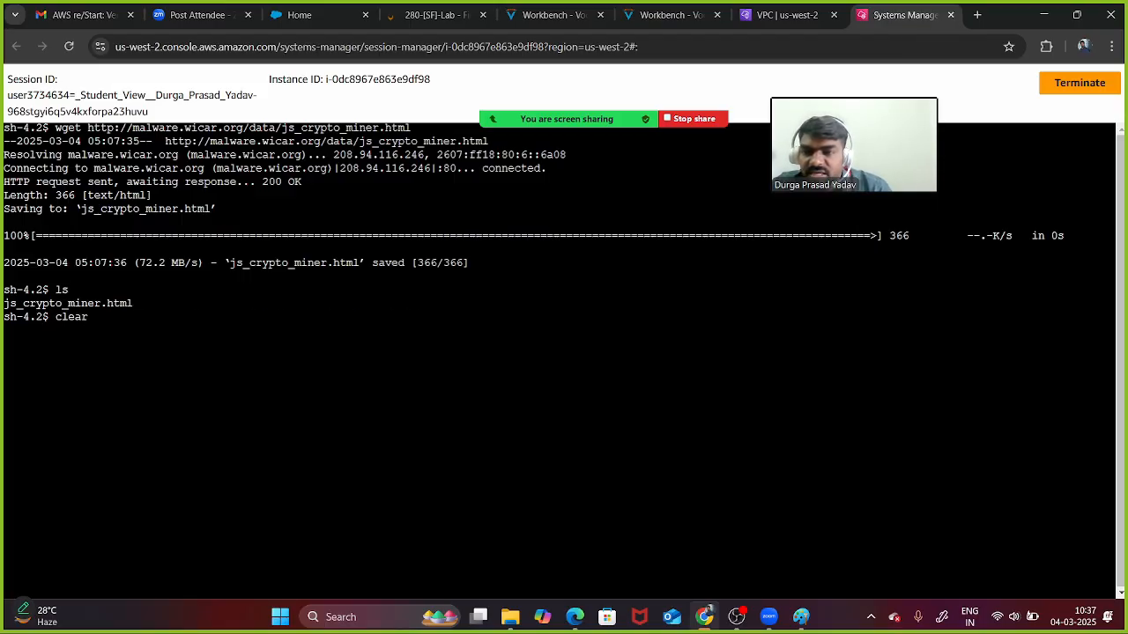
pyautogui.press('Up')
pyautogui.press('Up')
pyautogui.press('Down')
pyautogui.press('Down')
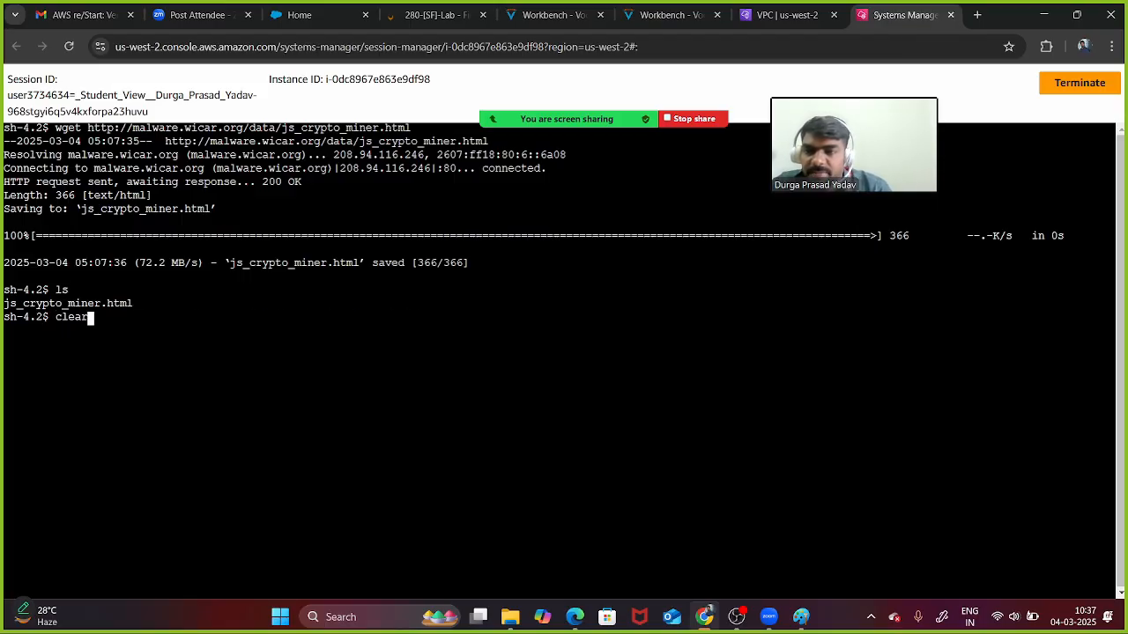
pyautogui.press('Up')
pyautogui.press('Up')
pyautogui.press('Down')
pyautogui.press('Up')
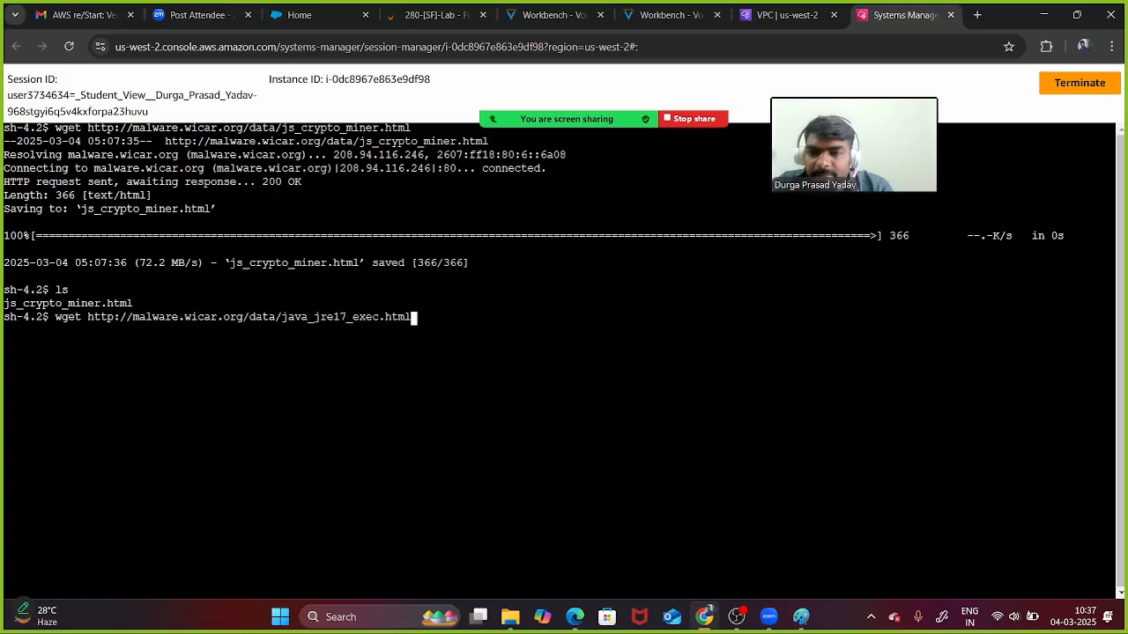
pyautogui.press('Return')
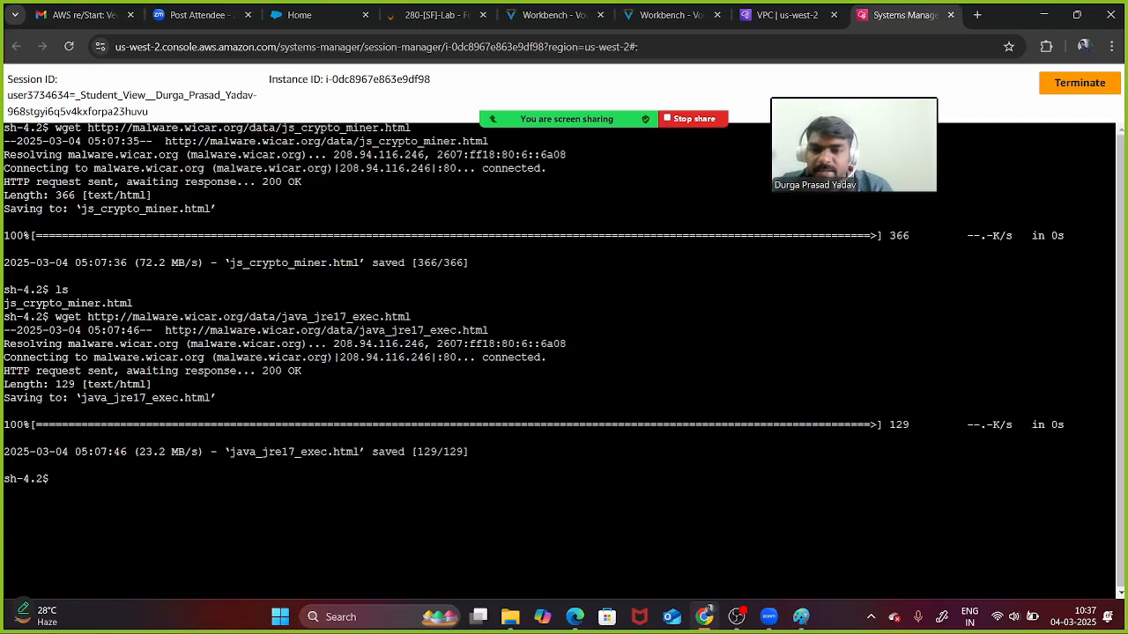
pyautogui.write('ls')
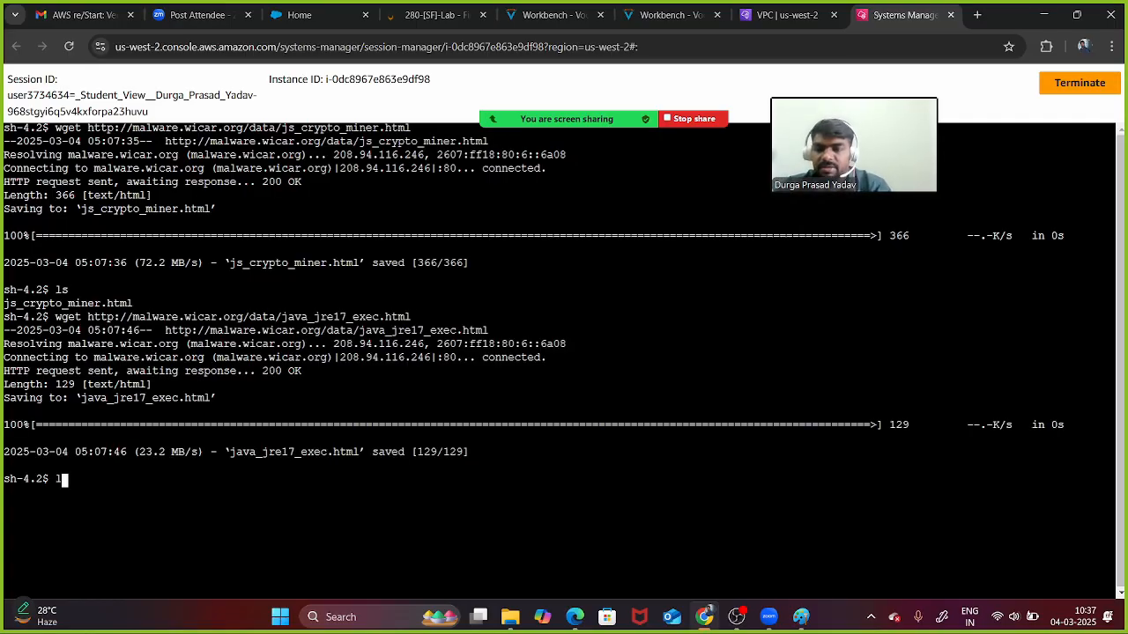
pyautogui.press('Return')
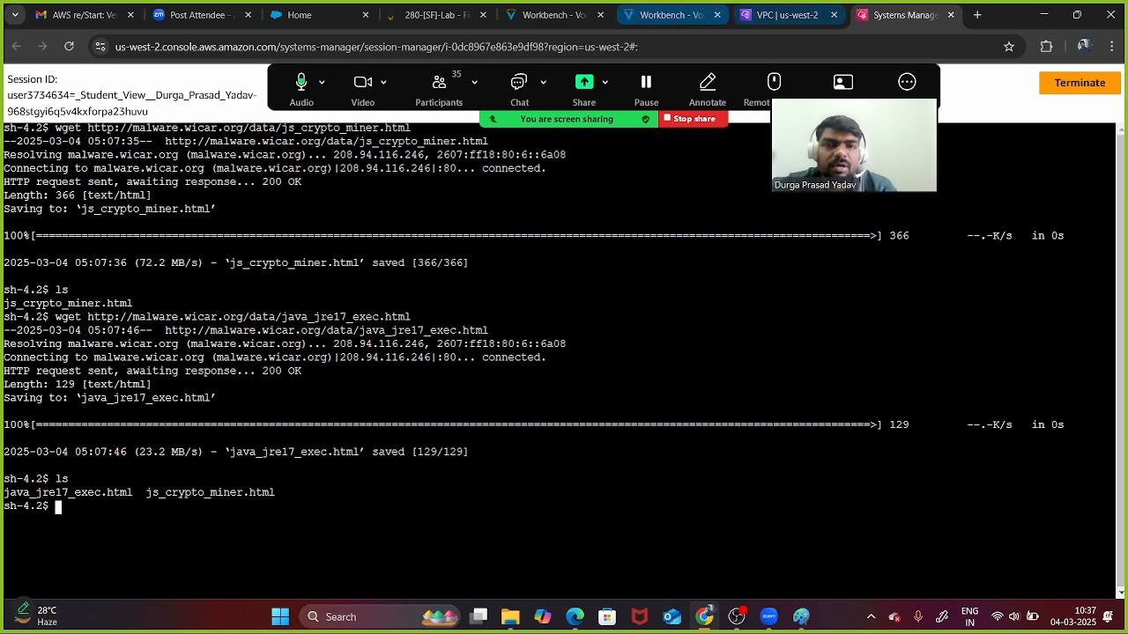
pyautogui.click(786, 15)
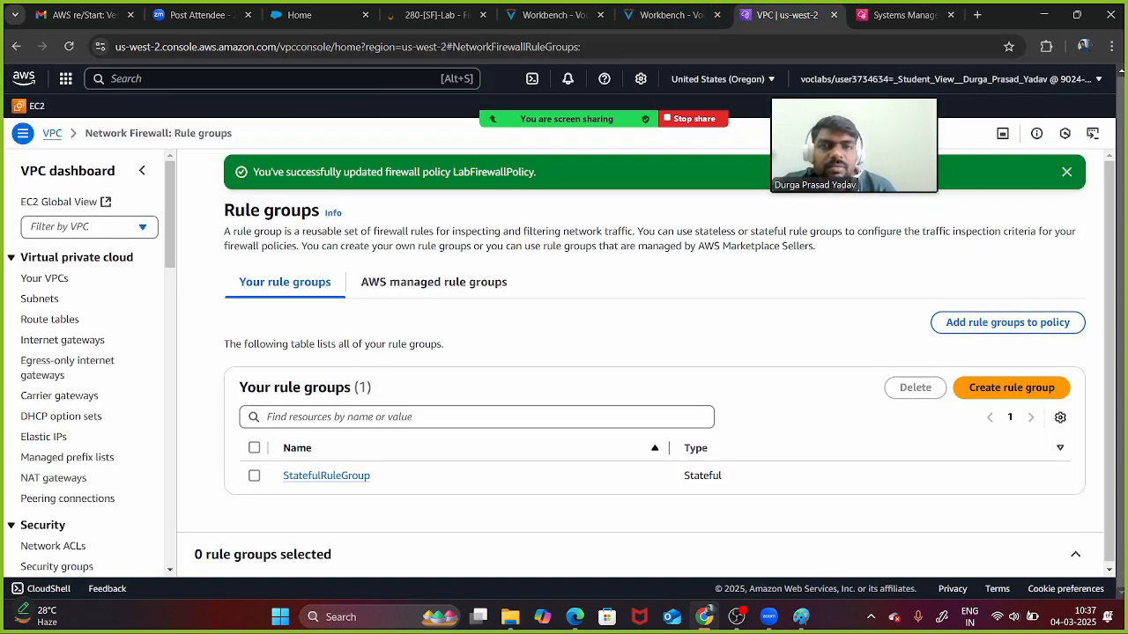
# - Read through the Task 5 validation steps in the lab instructions, then return to the terminal
pyautogui.click(670, 15)
pyautogui.scroll(-5, 546, 388)
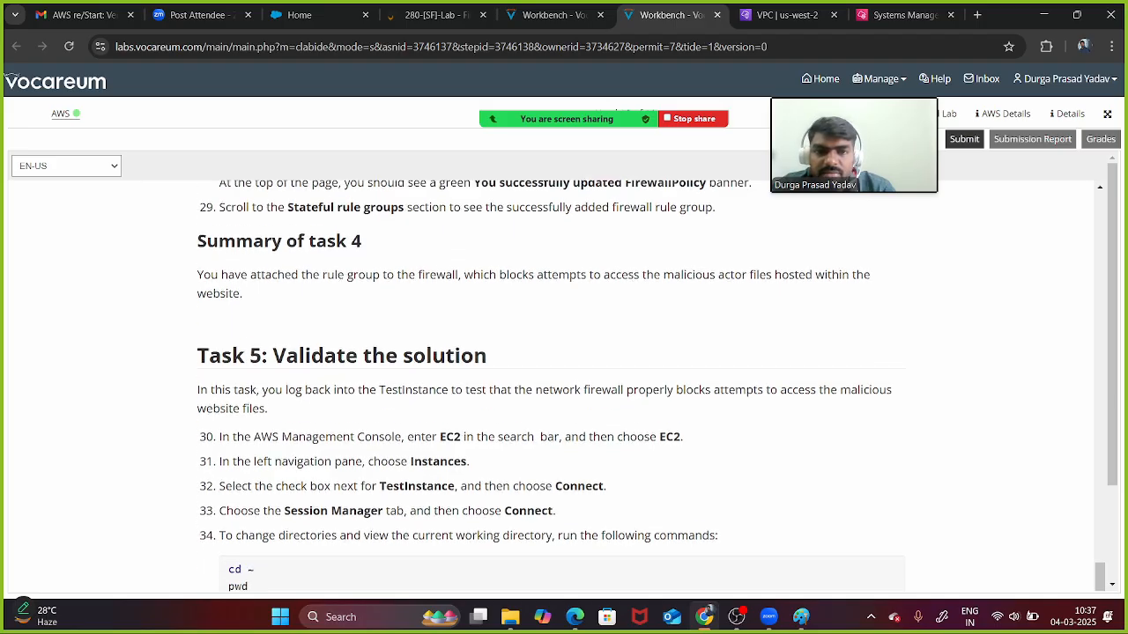
pyautogui.scroll(-1, 546, 387)
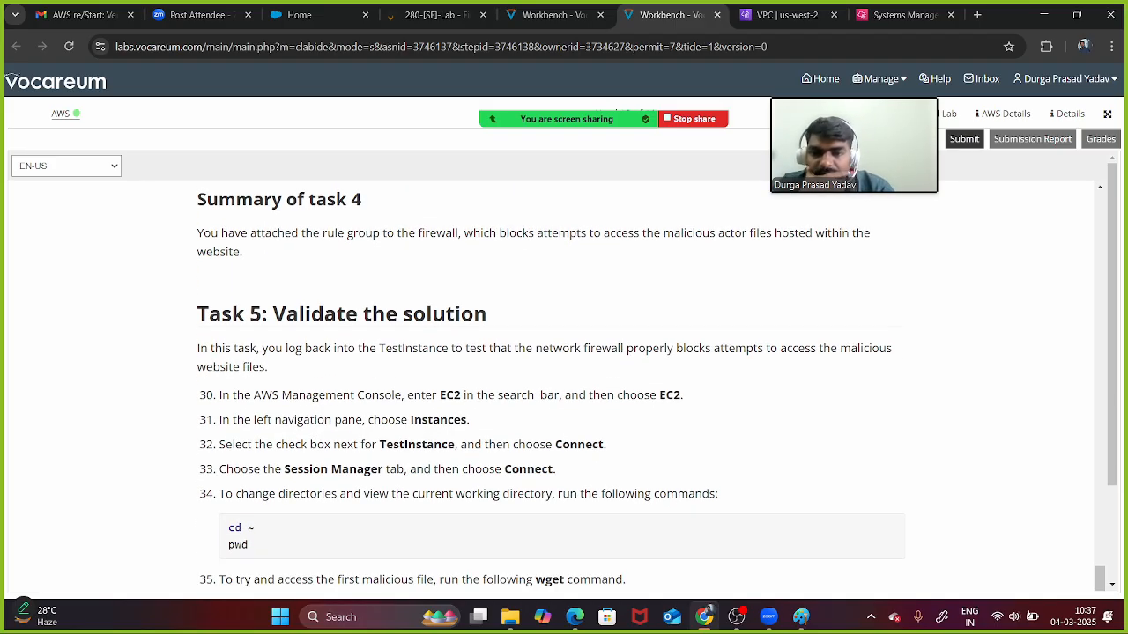
pyautogui.scroll(-2, 564, 388)
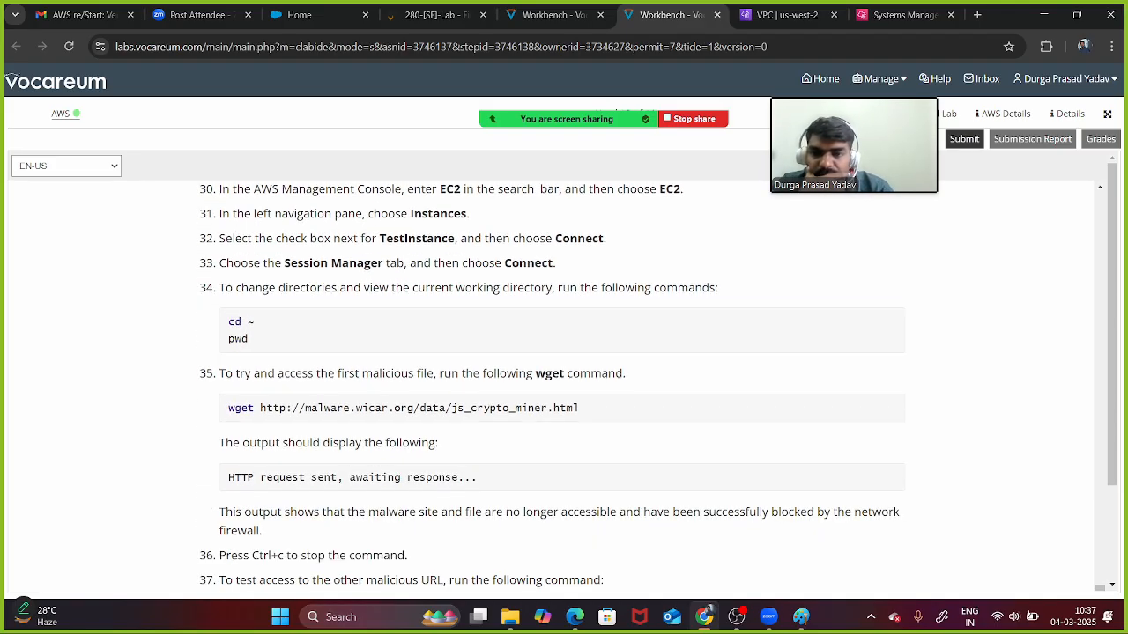
pyautogui.scroll(-2, 564, 387)
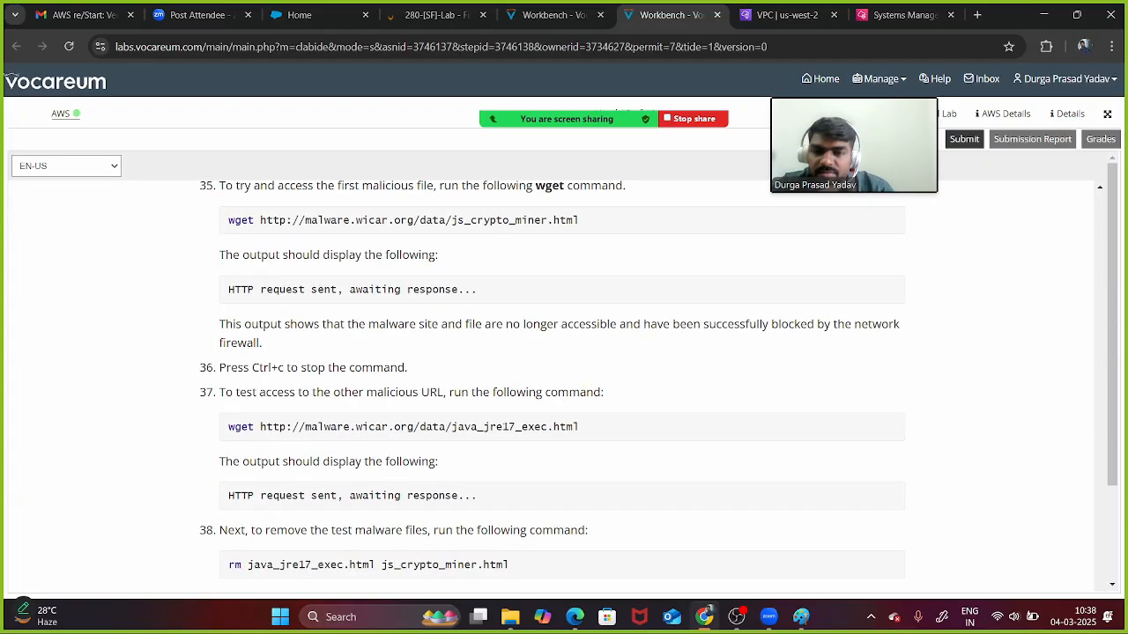
pyautogui.scroll(-4, 564, 388)
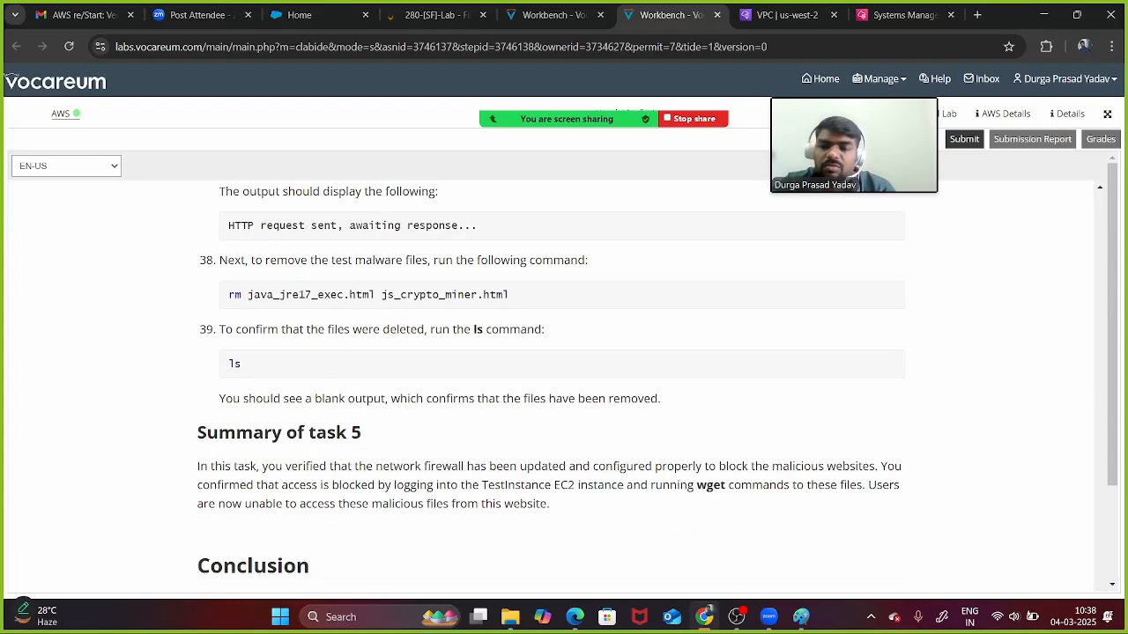
pyautogui.scroll(7, 563, 388)
pyautogui.scroll(15, 564, 388)
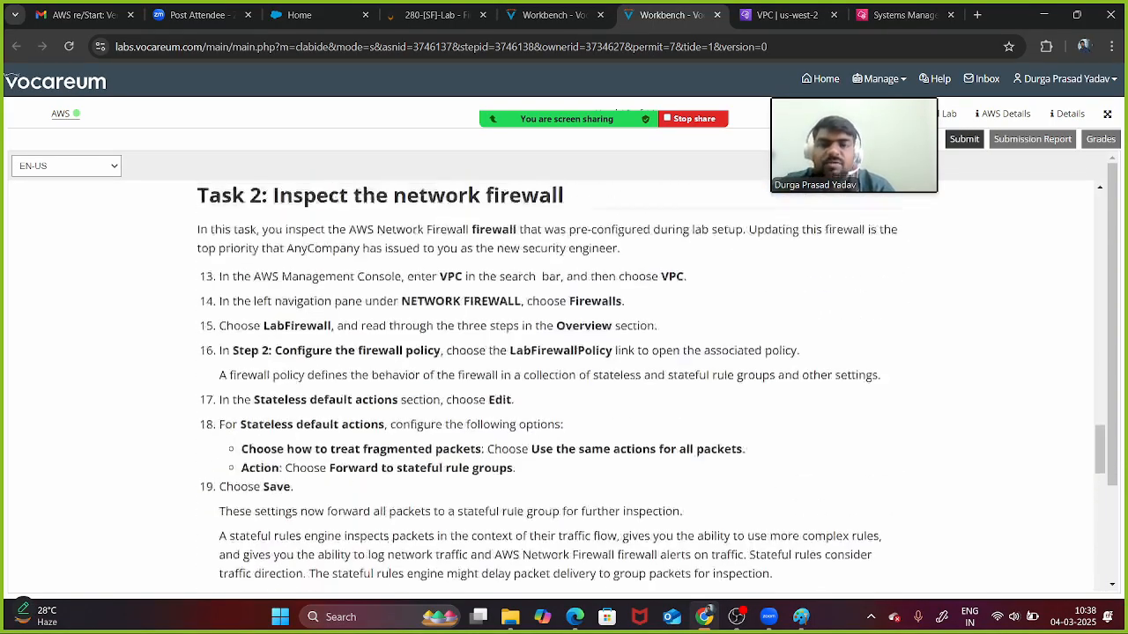
pyautogui.click(784, 15)
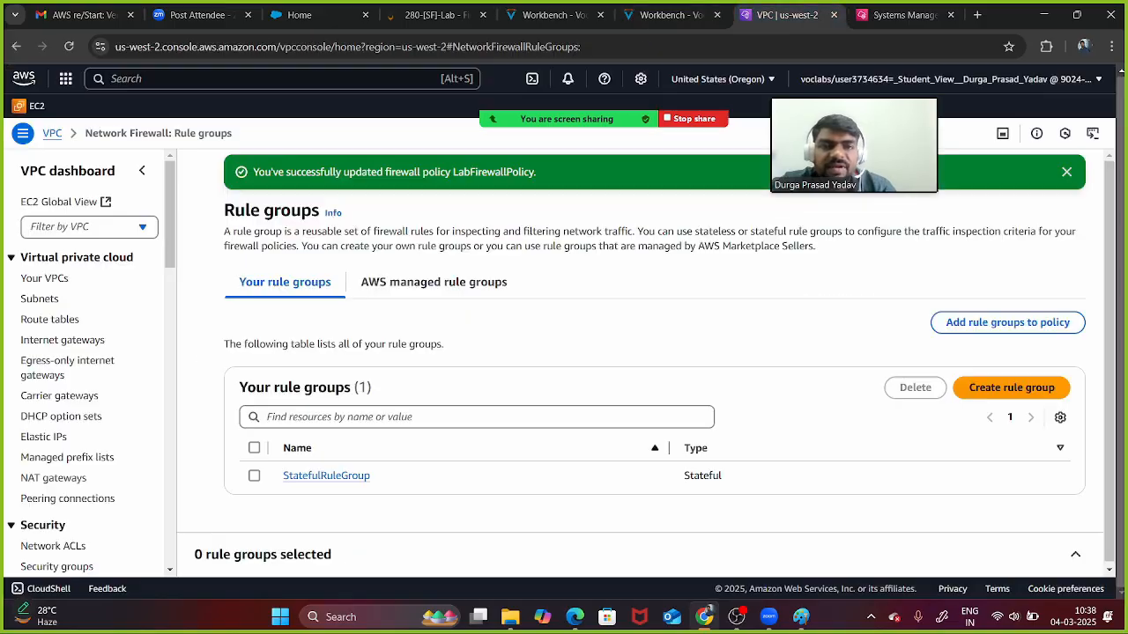
pyautogui.click(898, 15)
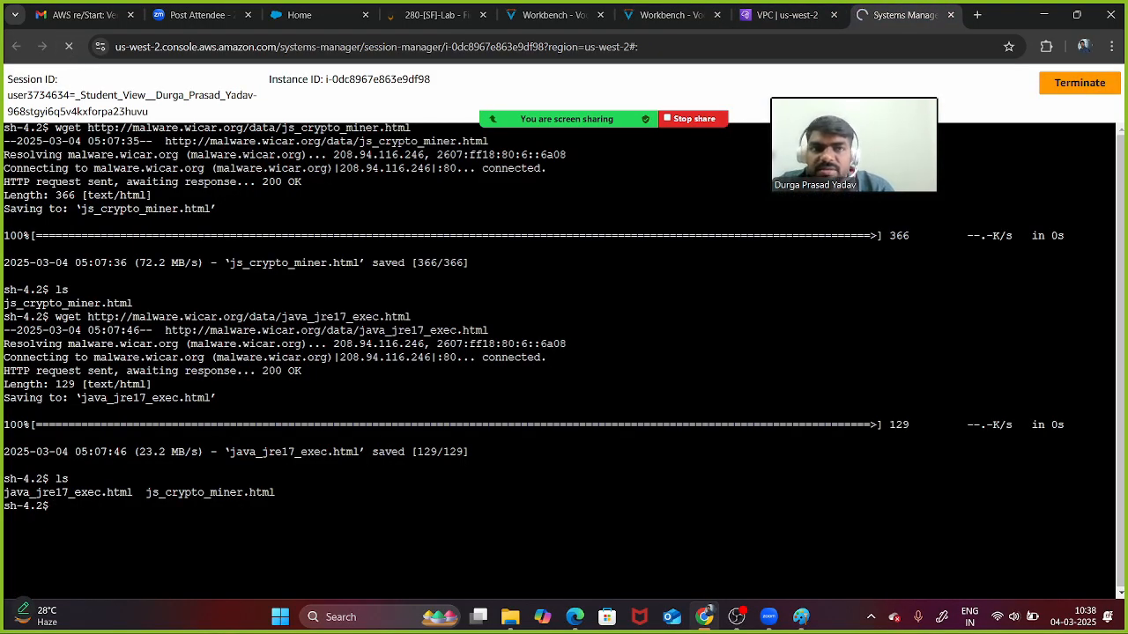
# - Restart the terminal session and copy the step-10 java_jre17_exec.html wget command from the lab guide
pyautogui.click(69, 46)
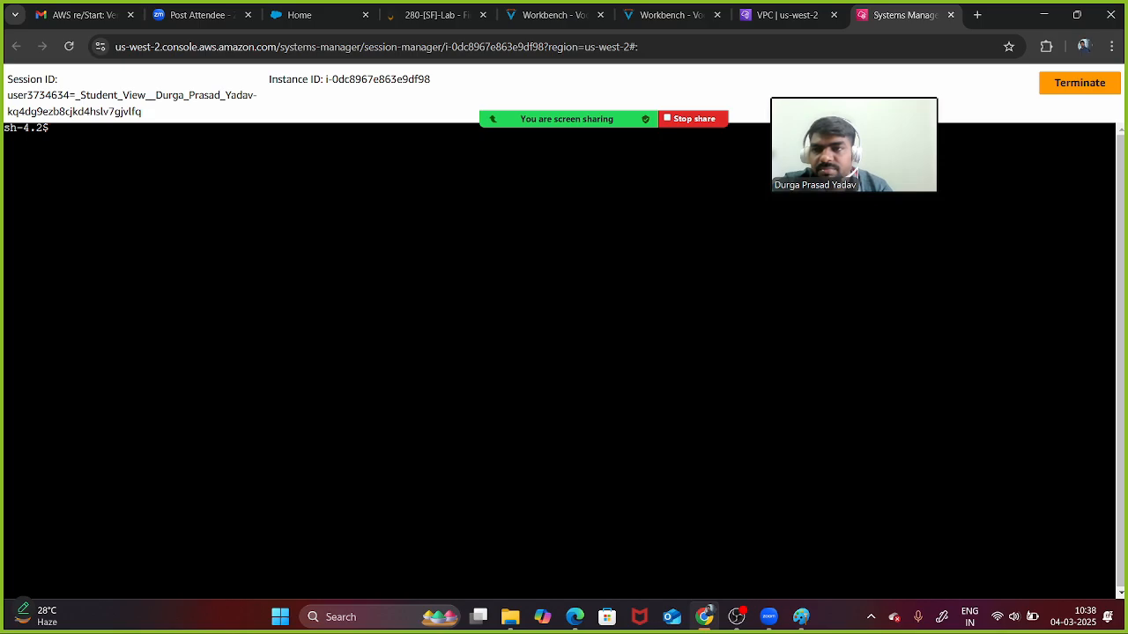
pyautogui.click(670, 15)
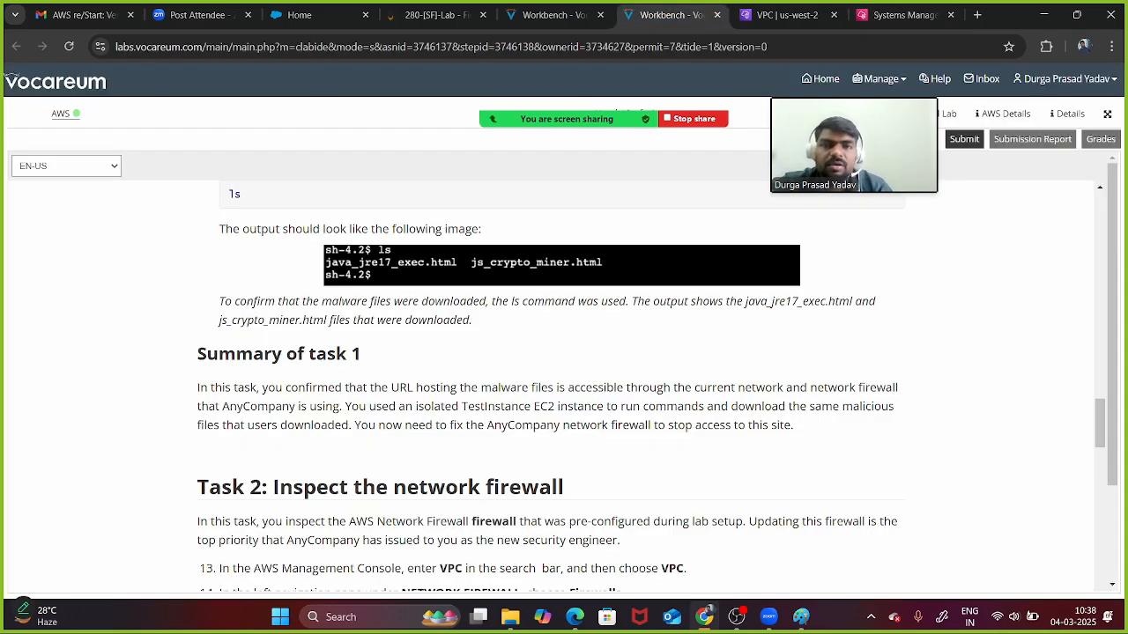
pyautogui.scroll(3, 564, 352)
pyautogui.scroll(5, 564, 387)
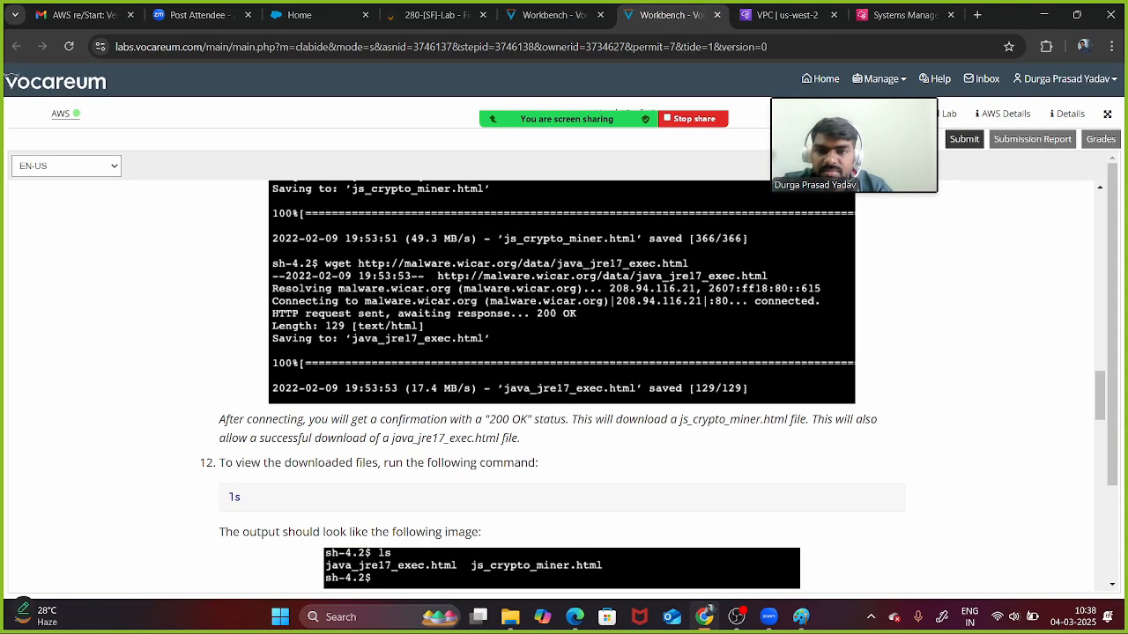
pyautogui.moveTo(579, 375); pyautogui.dragTo(228, 374)
pyautogui.hotkey('ctrl', 'c')
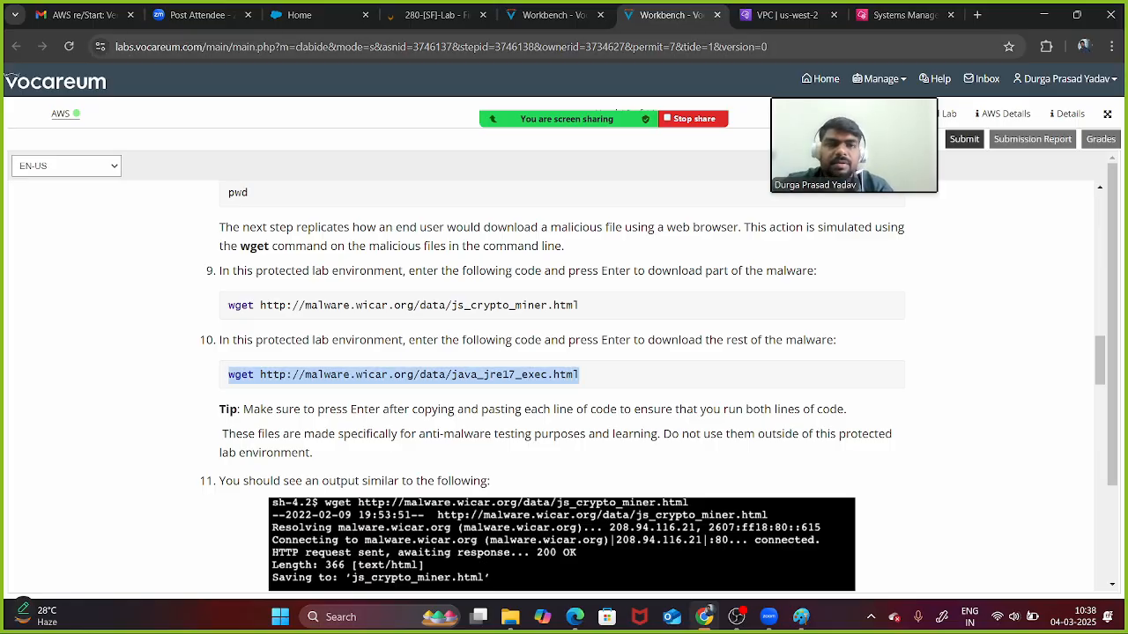
# - Paste and run the wget command, which now fails with Permission denied
pyautogui.click(904, 15)
pyautogui.rightClick(294, 190)
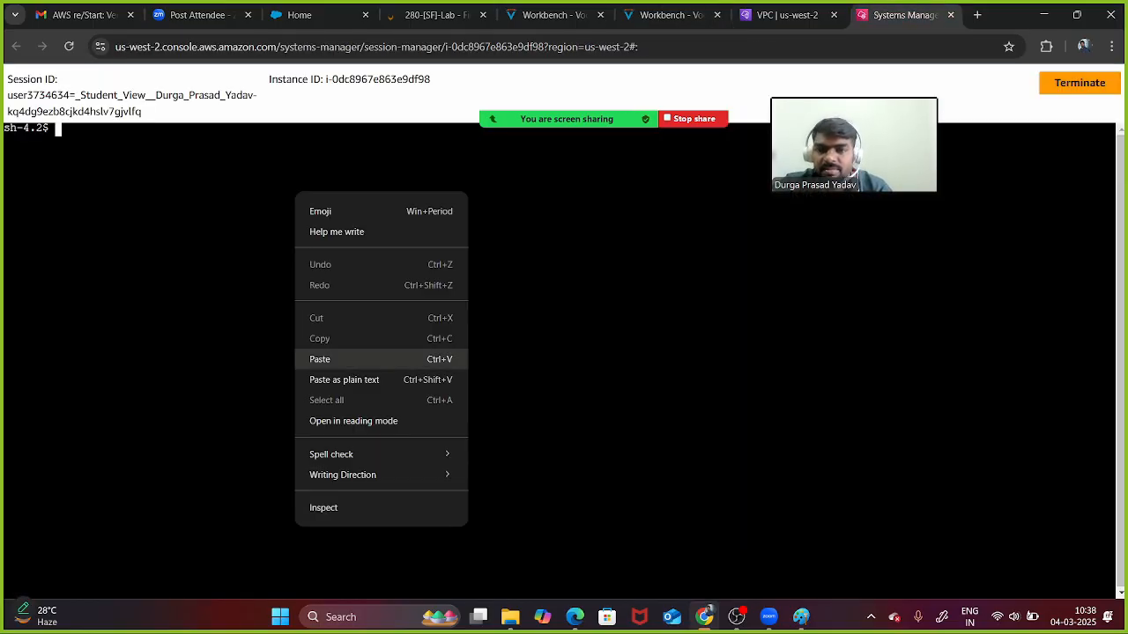
pyautogui.click(321, 359)
pyautogui.press('Return')
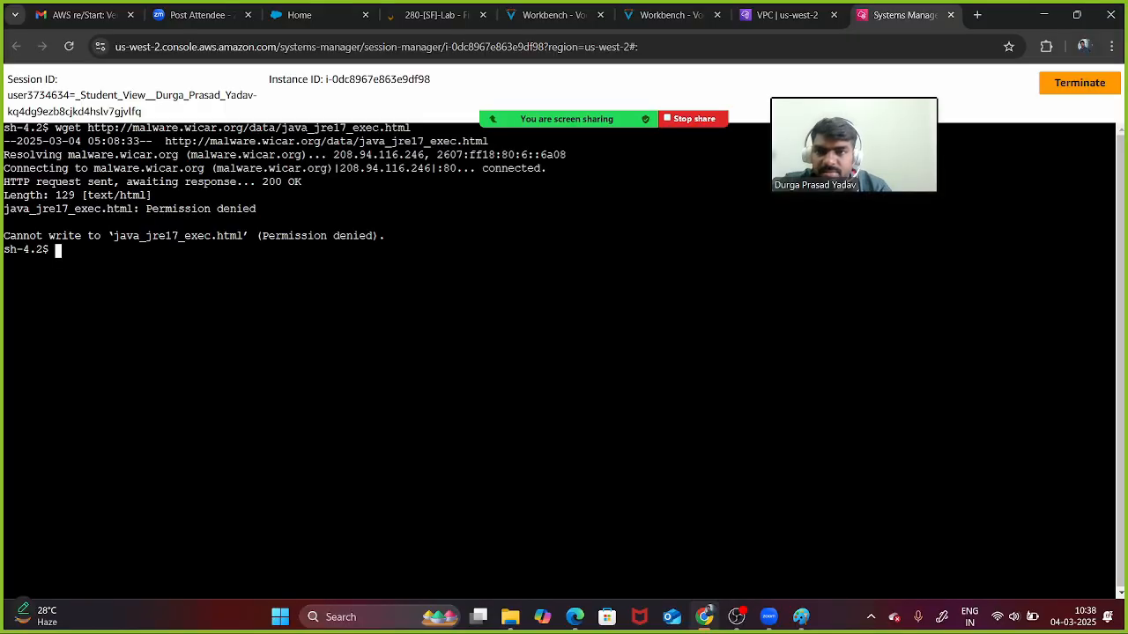
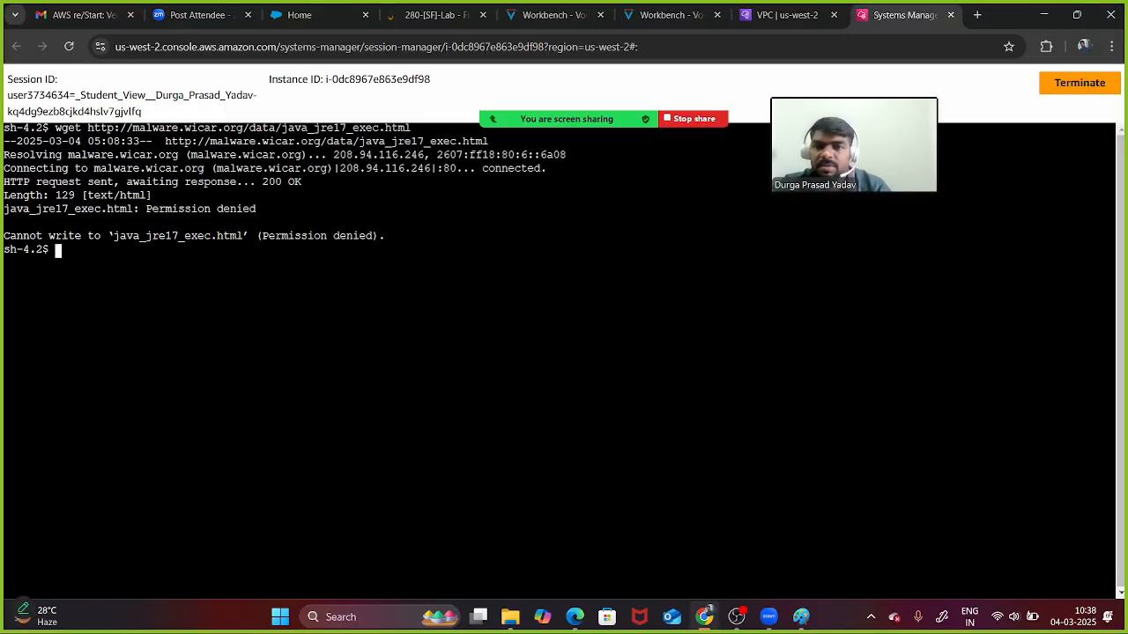
# - Clear the terminal, go to the home folder, list it and delete all files with rm -rf *
pyautogui.press('Tab')
pyautogui.press('Tab')
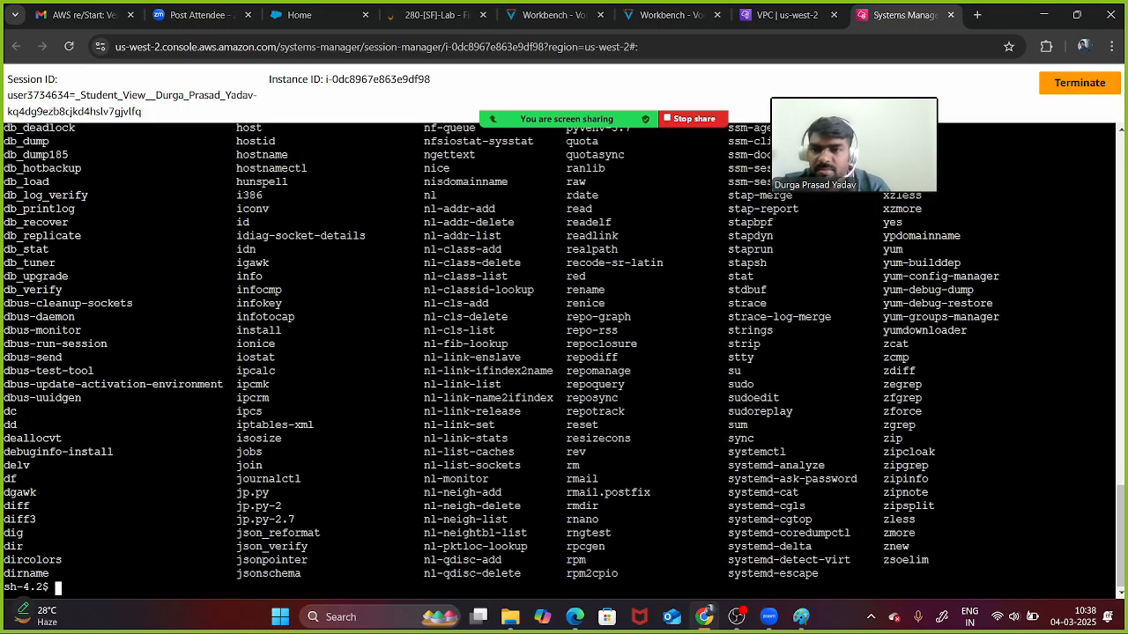
pyautogui.write('clear')
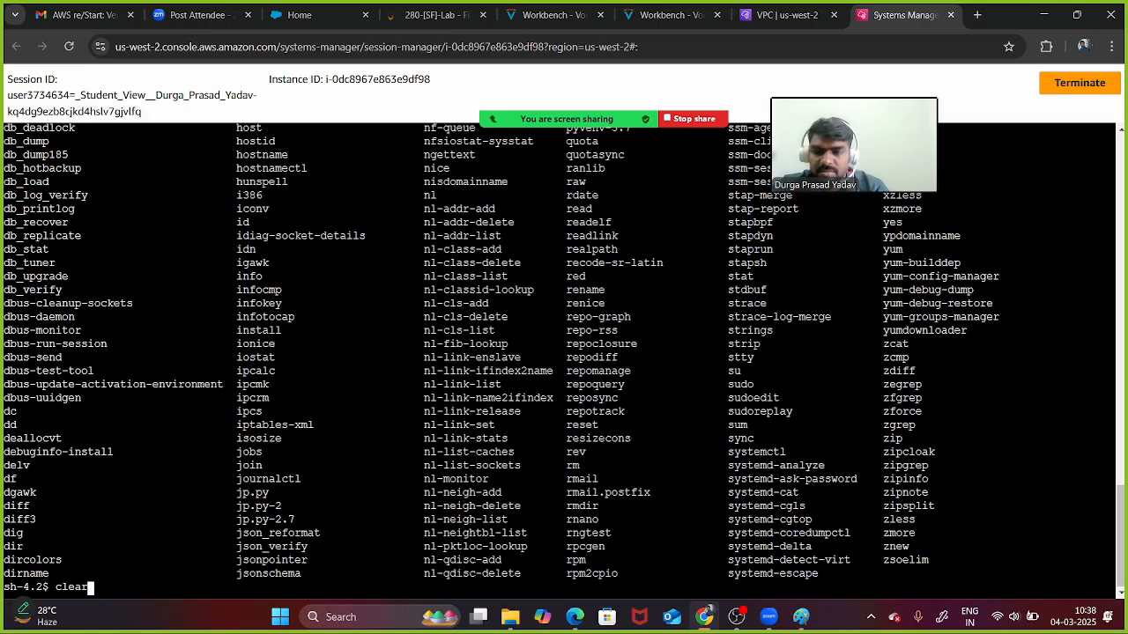
pyautogui.press('Return')
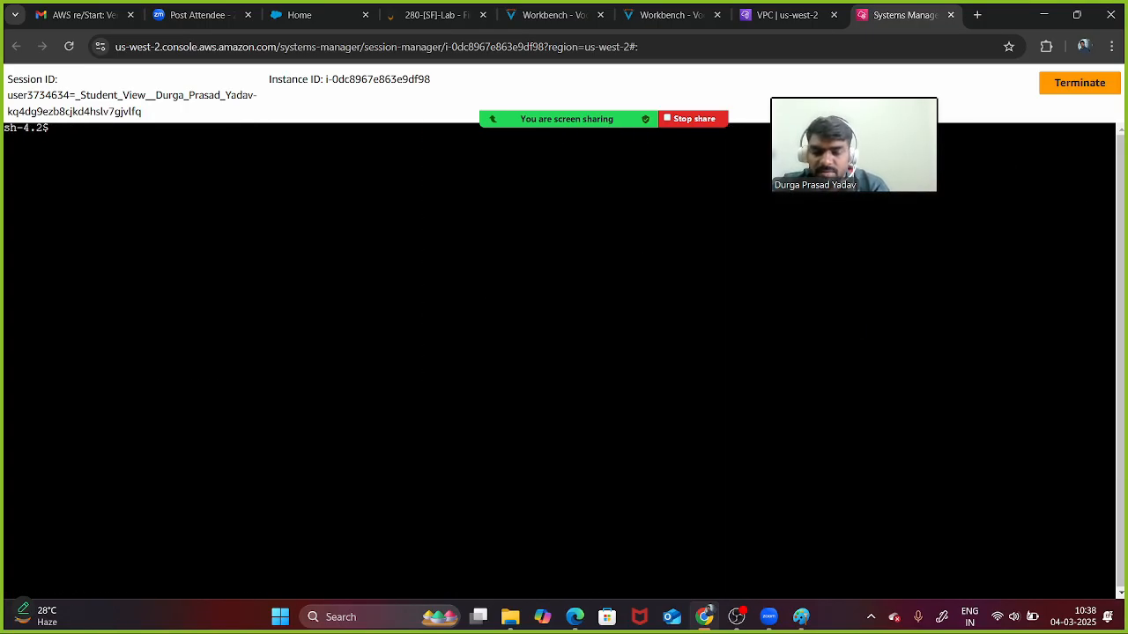
pyautogui.write('cd')
pyautogui.press('Return')
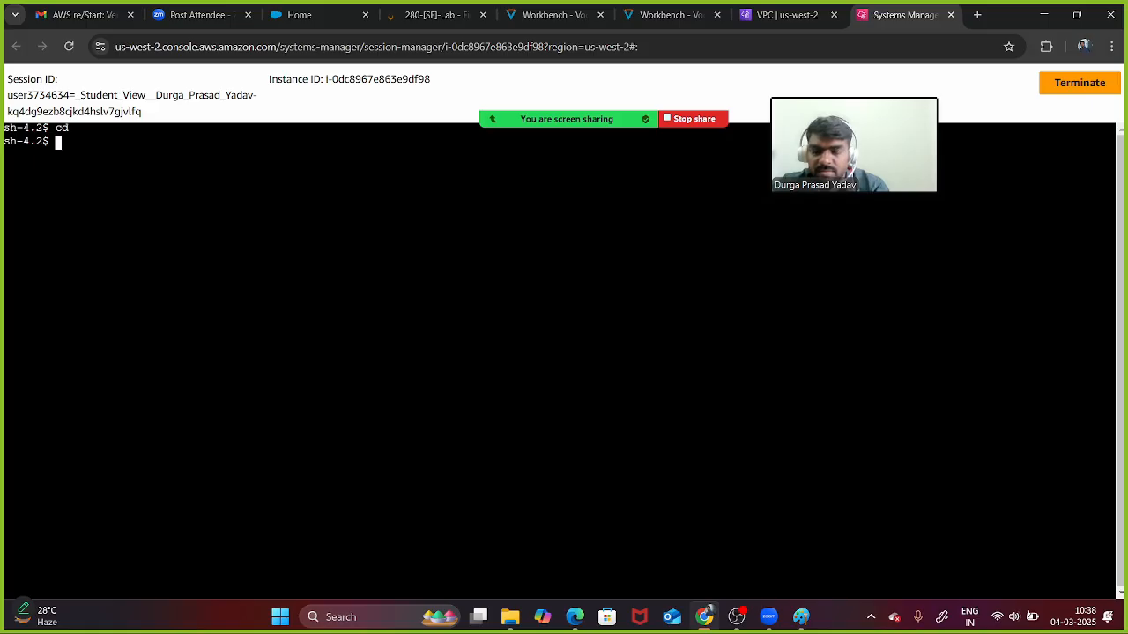
pyautogui.write('ls')
pyautogui.press('Return')
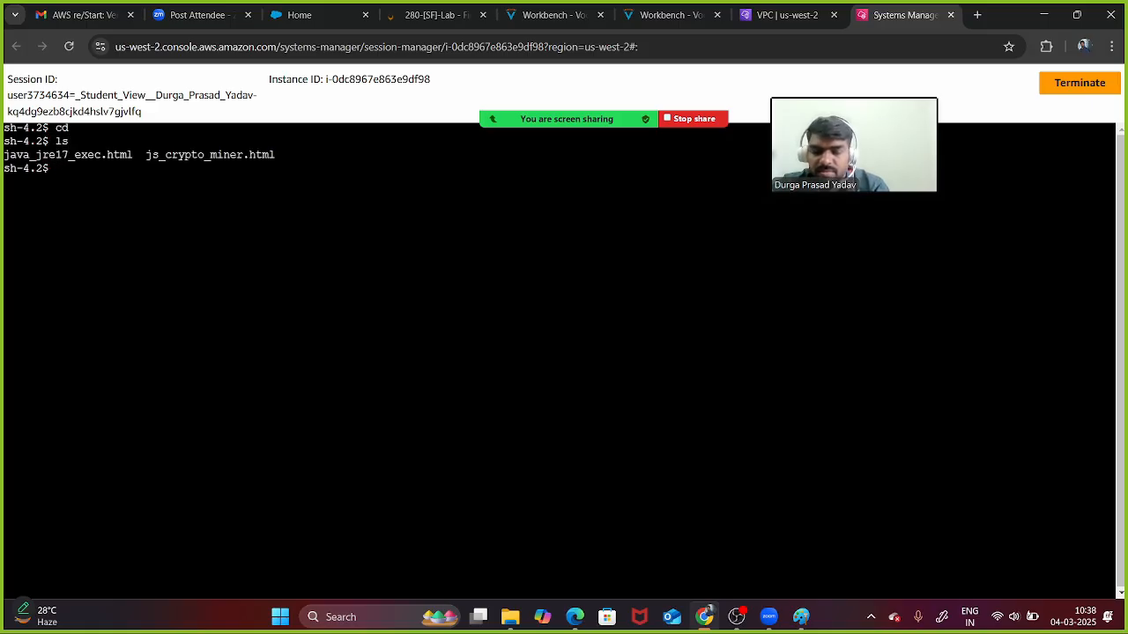
pyautogui.write('rm -rf *')
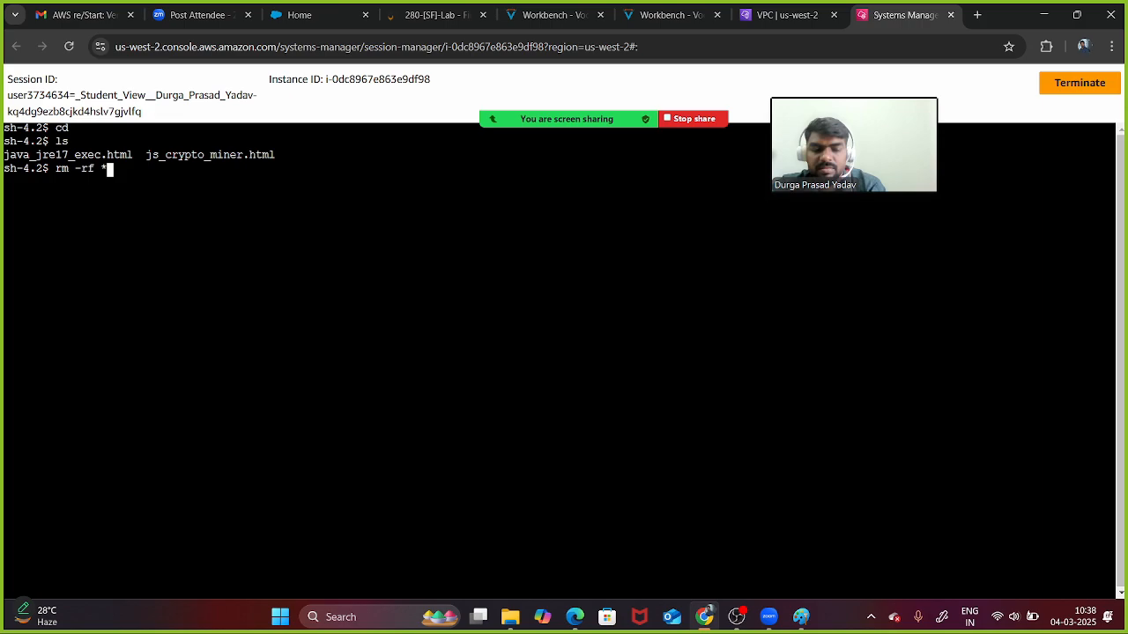
pyautogui.press('Return')
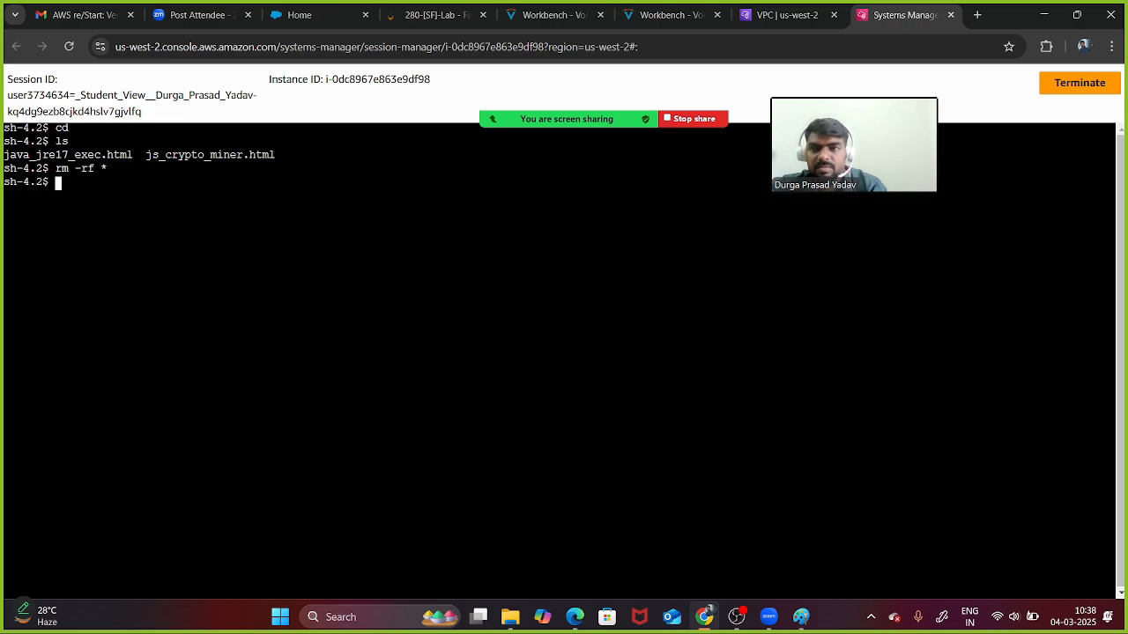
# - Rerun the java_jre17_exec.html wget download and list the folder to confirm it succeeded
pyautogui.write('clear')
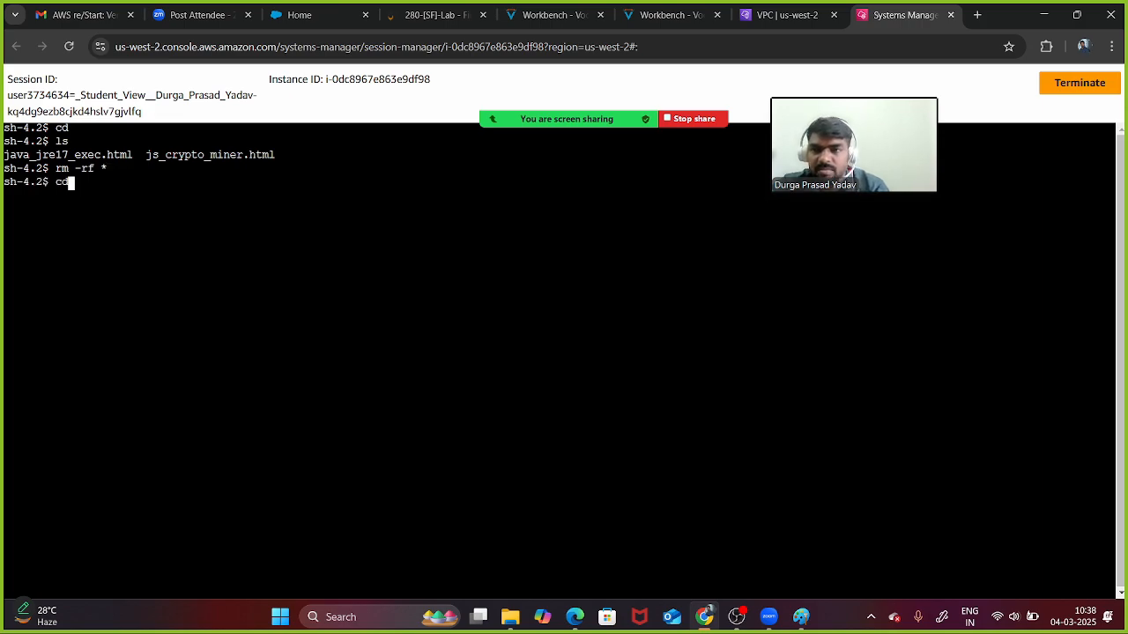
pyautogui.press('BackSpace')
pyautogui.press('BackSpace')
pyautogui.press('BackSpace')
pyautogui.press('BackSpace')
pyautogui.press('BackSpace')
pyautogui.write('ls')
pyautogui.press('Up')
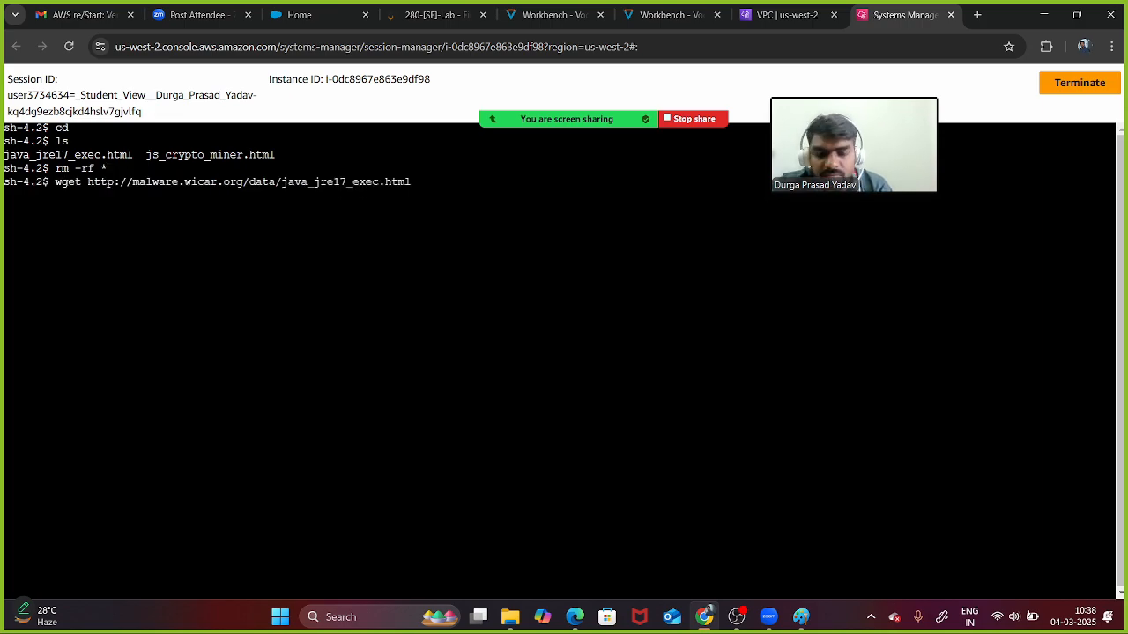
pyautogui.press('Return')
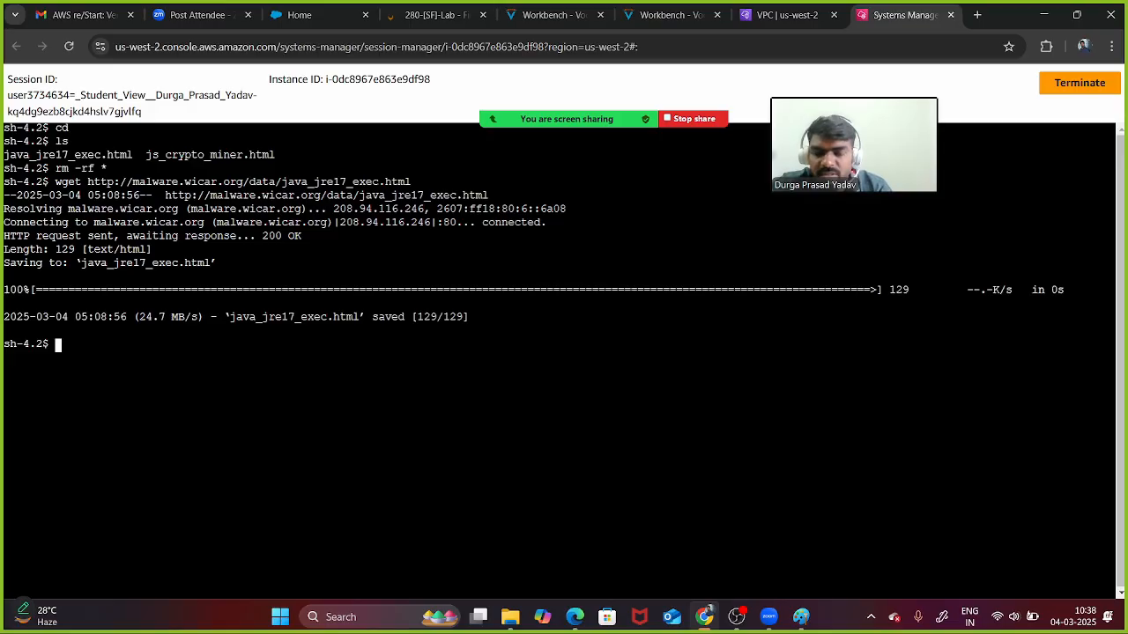
pyautogui.write('ls')
pyautogui.press('Return')
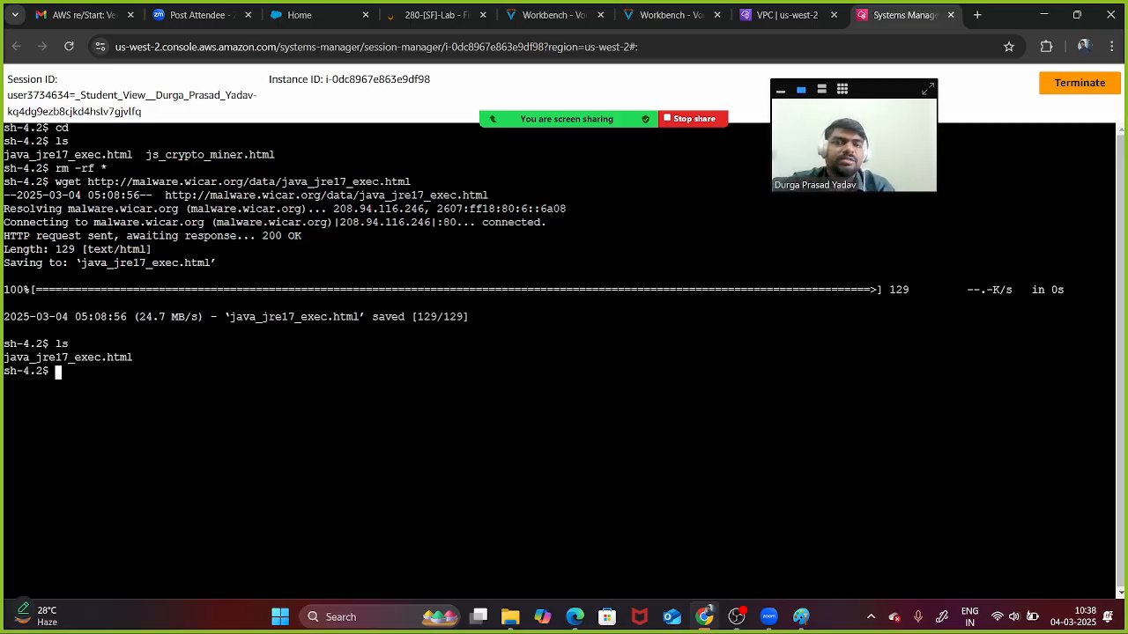
# - Copy the two Suricata drop rules from Task 3 step 23 of the lab instructions
pyautogui.click(787, 15)
pyautogui.click(675, 15)
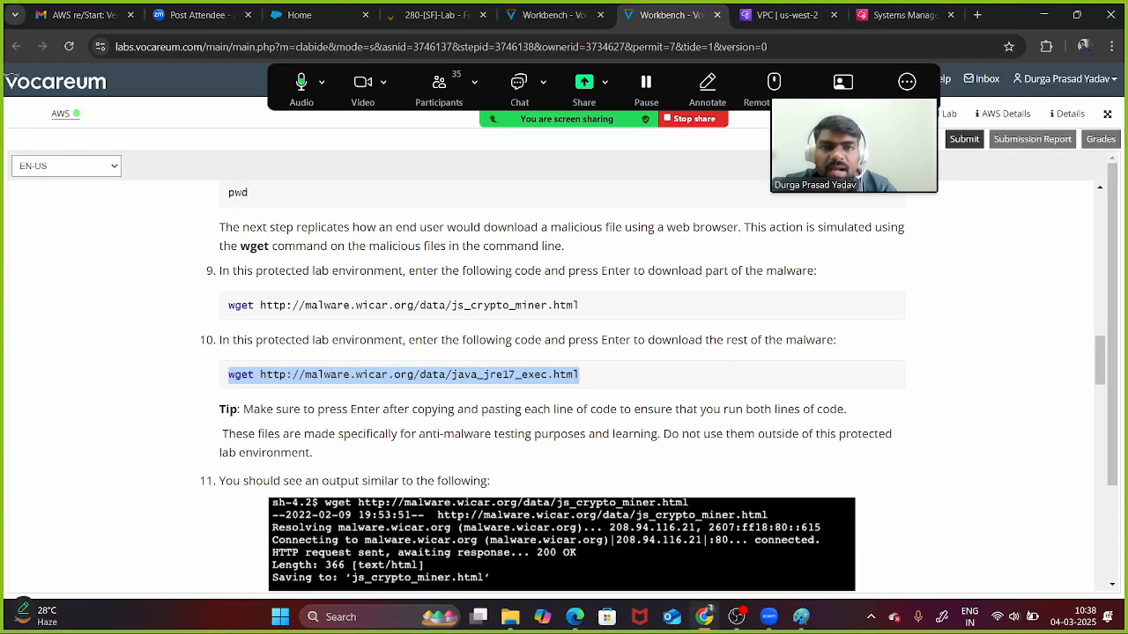
pyautogui.click(670, 282)
pyautogui.scroll(-20, 564, 387)
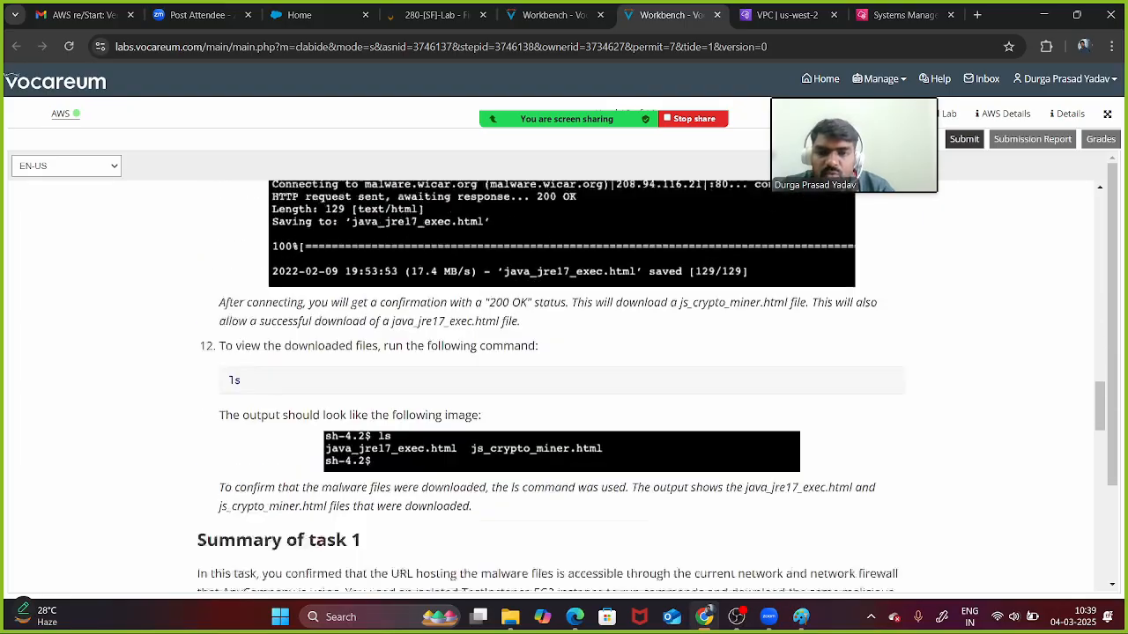
pyautogui.scroll(-3, 564, 388)
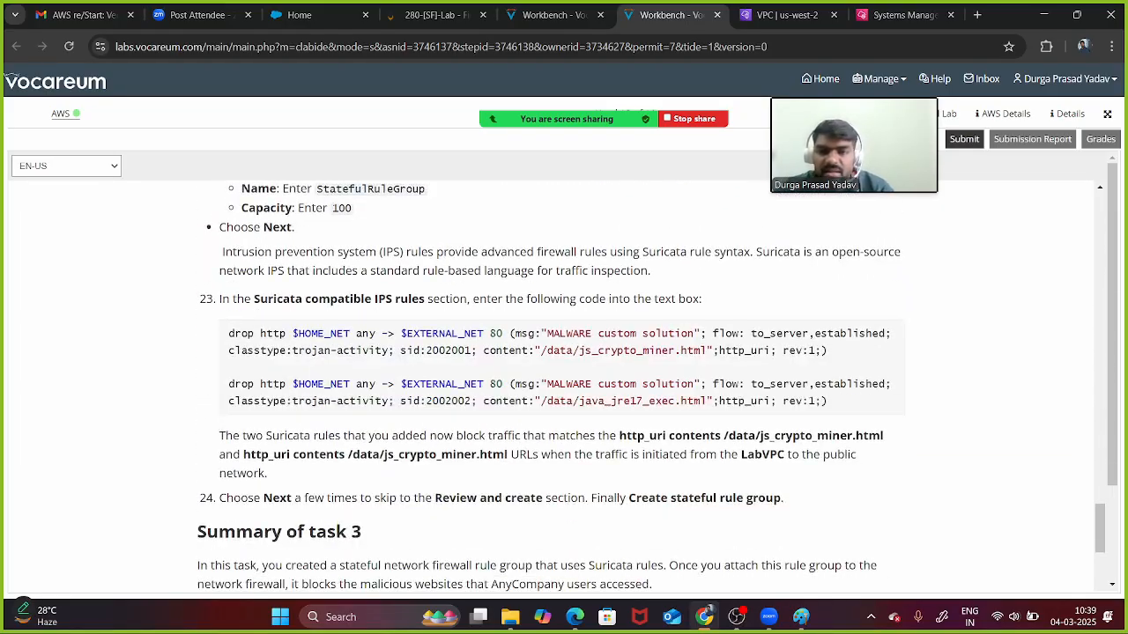
pyautogui.moveTo(228, 333); pyautogui.dragTo(828, 401)
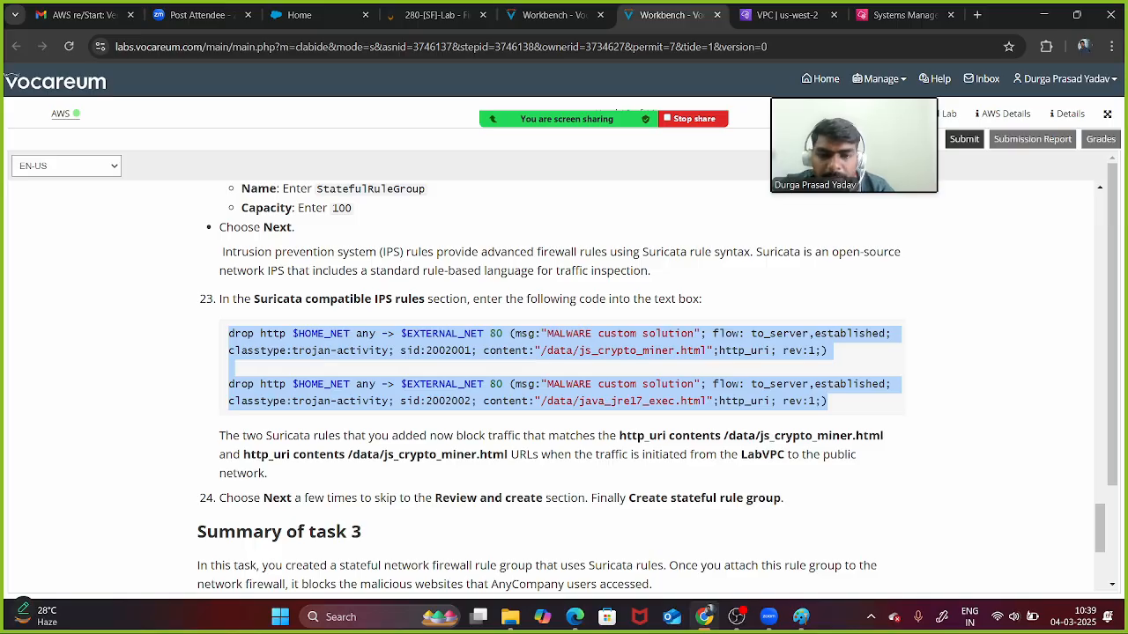
pyautogui.scroll(3, 550, 388)
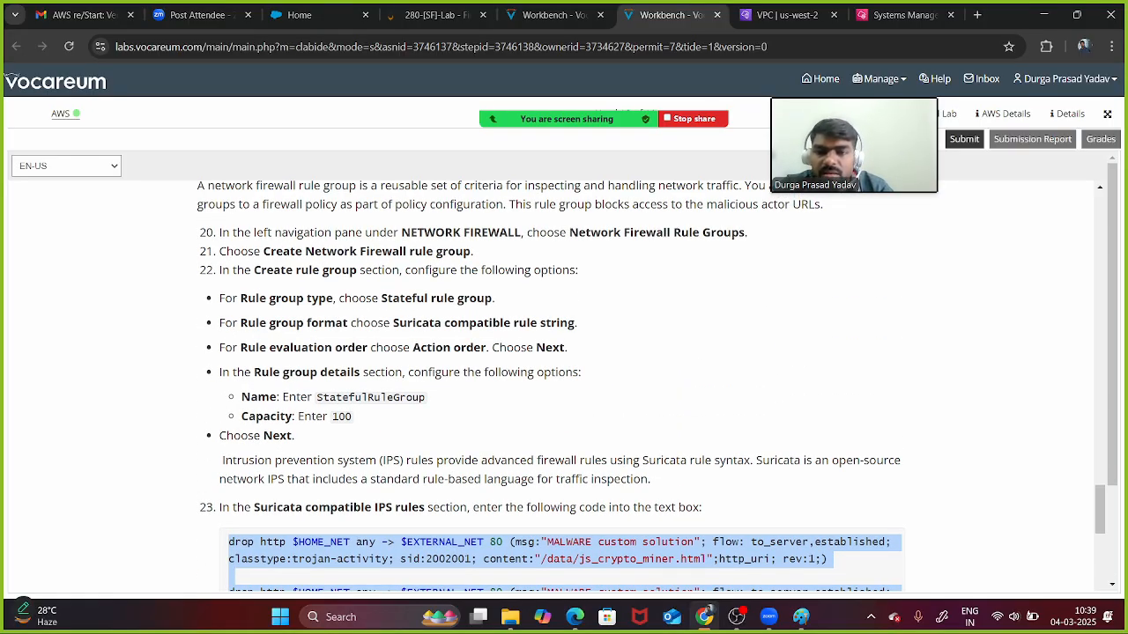
pyautogui.scroll(3, 564, 388)
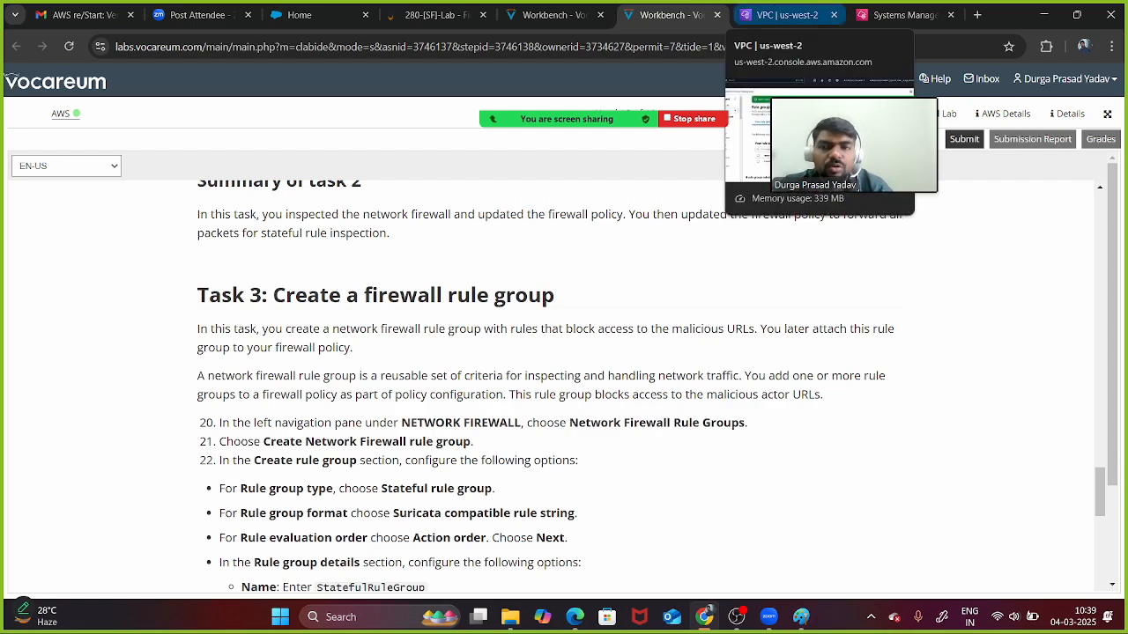
pyautogui.click(786, 15)
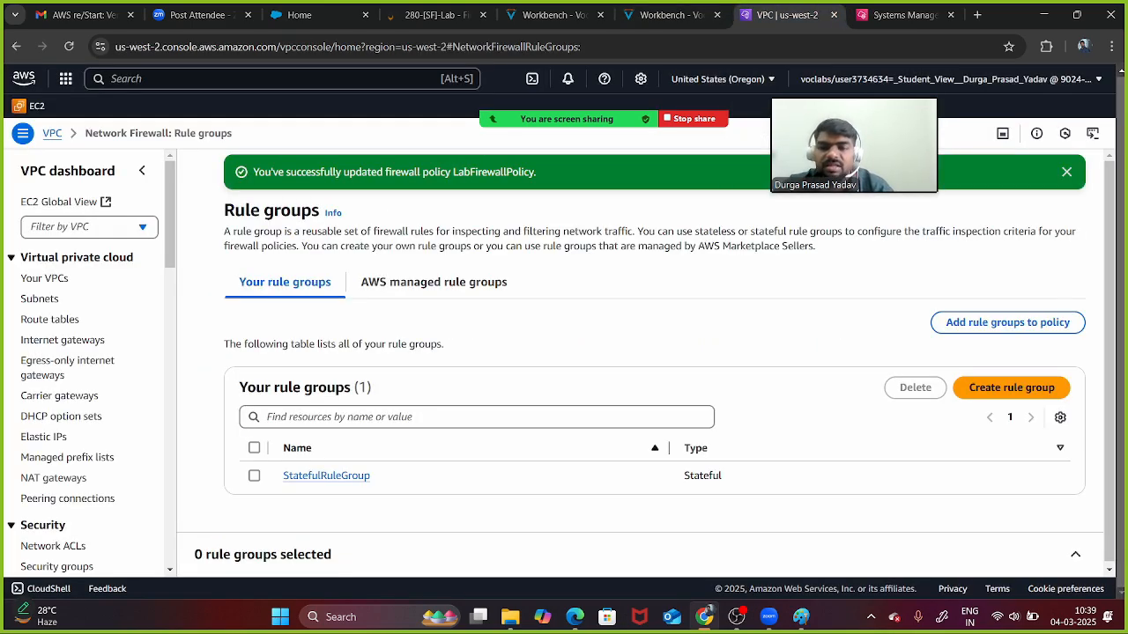
# - Start a new rule group using Suricata compatible rule string format with Action order evaluation
pyautogui.click(1012, 387)
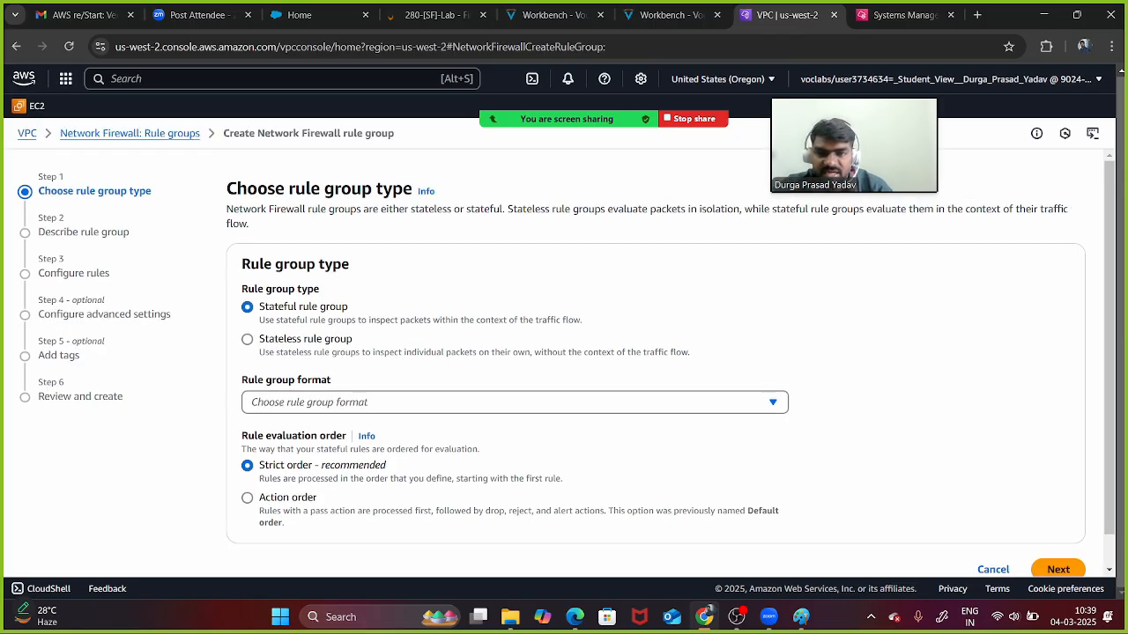
pyautogui.click(514, 402)
pyautogui.click(515, 362)
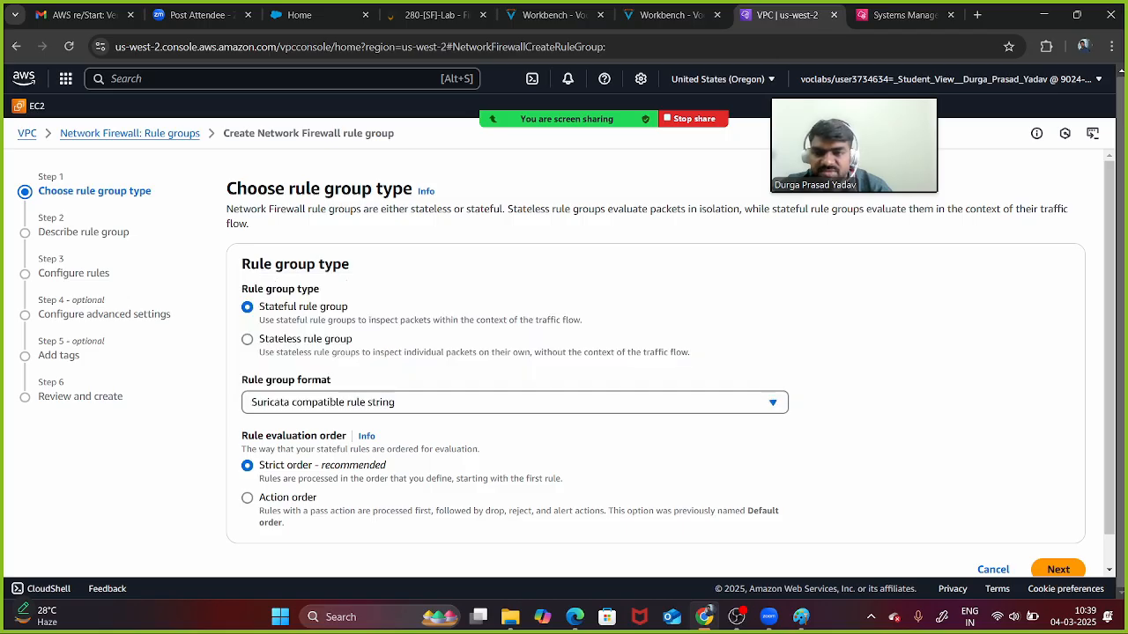
pyautogui.click(248, 498)
pyautogui.scroll(-1, 566, 363)
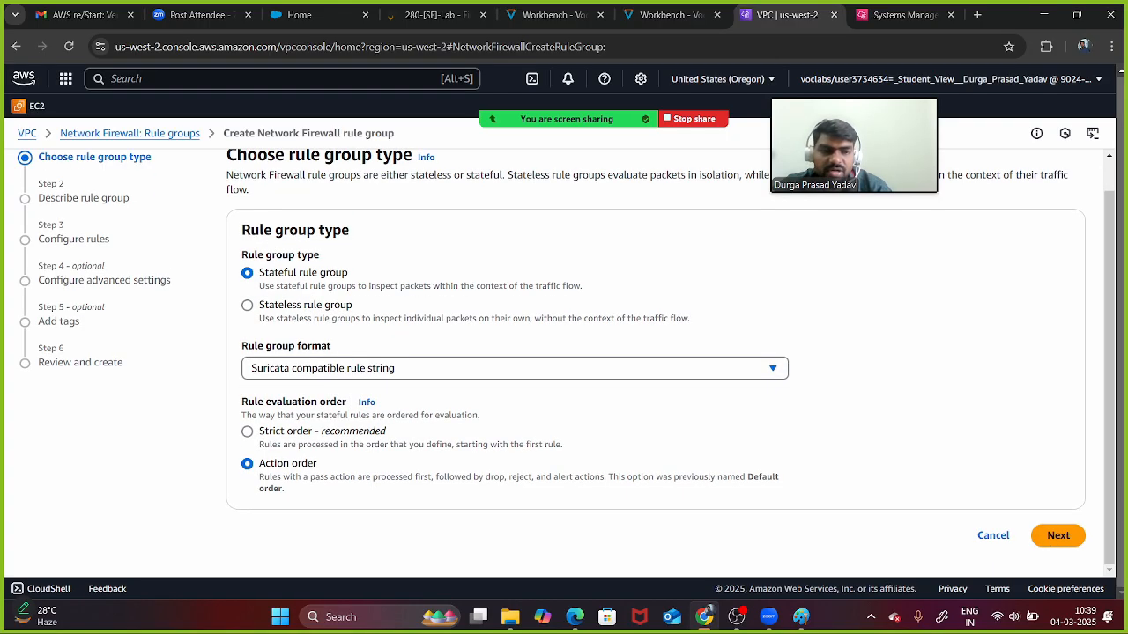
pyautogui.click(1058, 536)
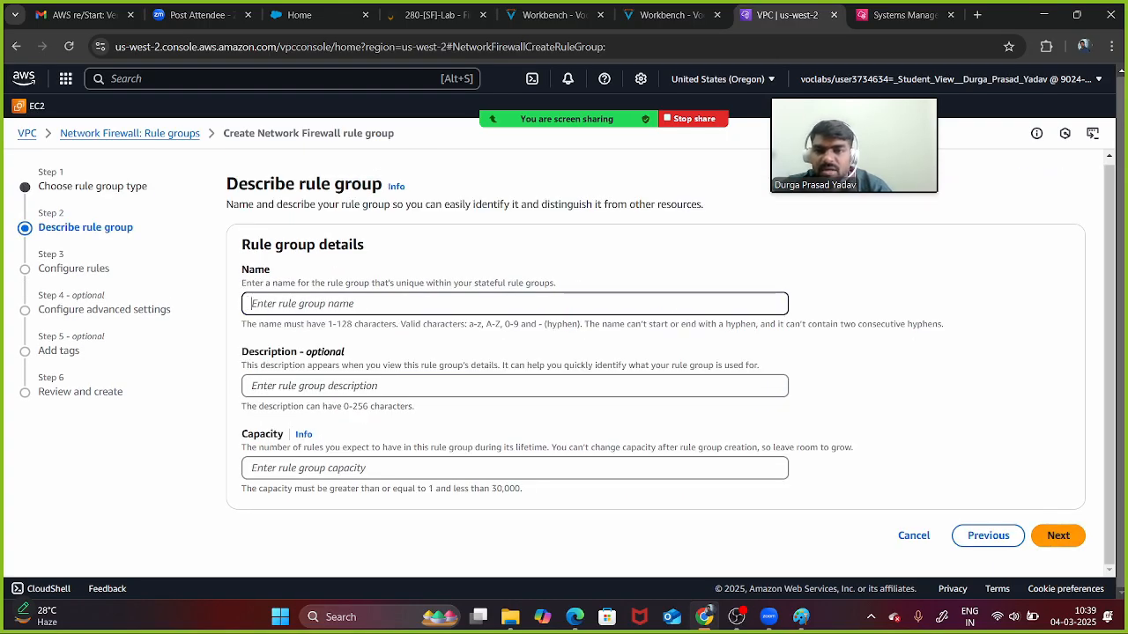
# - Name the rule group rule2 with description 'dfdsf' and capacity 200
pyautogui.write('r')
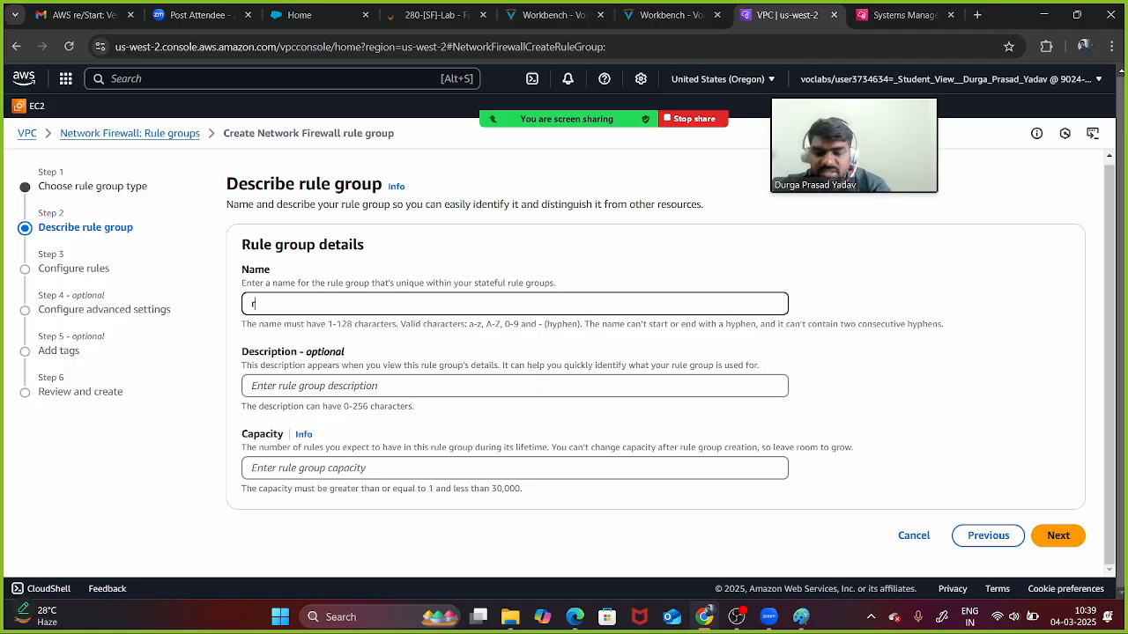
pyautogui.write('ule2')
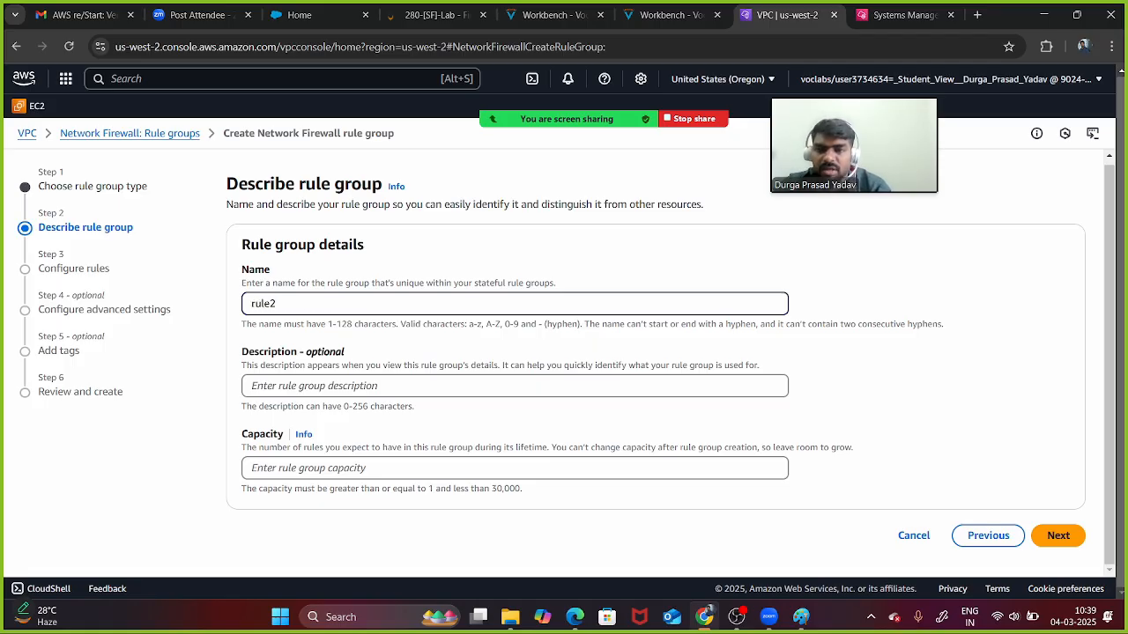
pyautogui.write('dfdsf')
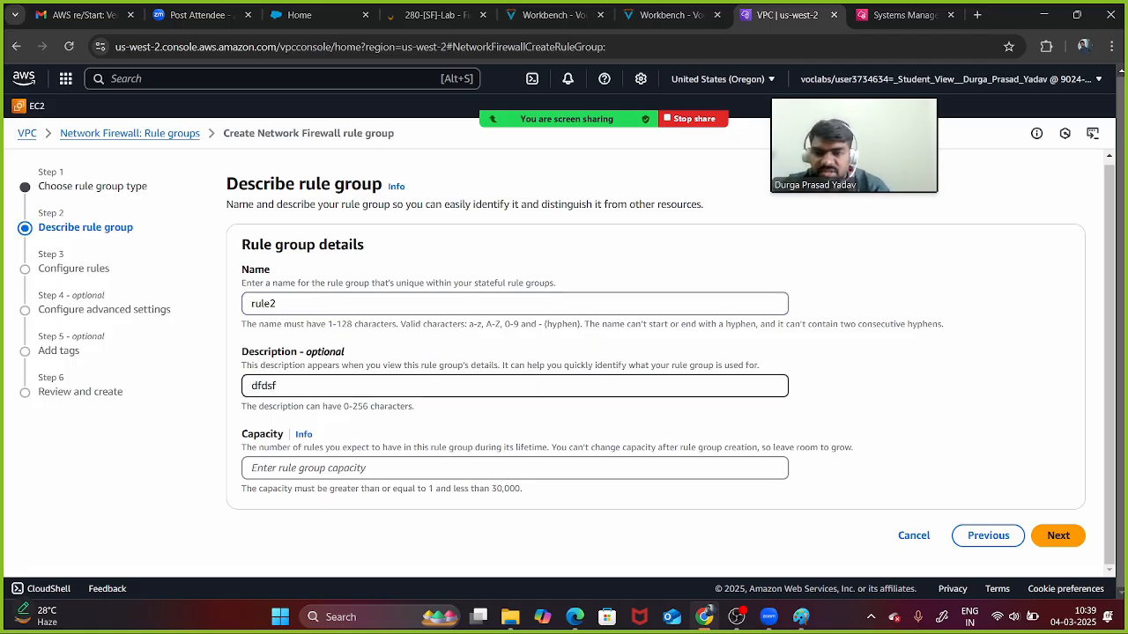
pyautogui.click(353, 467)
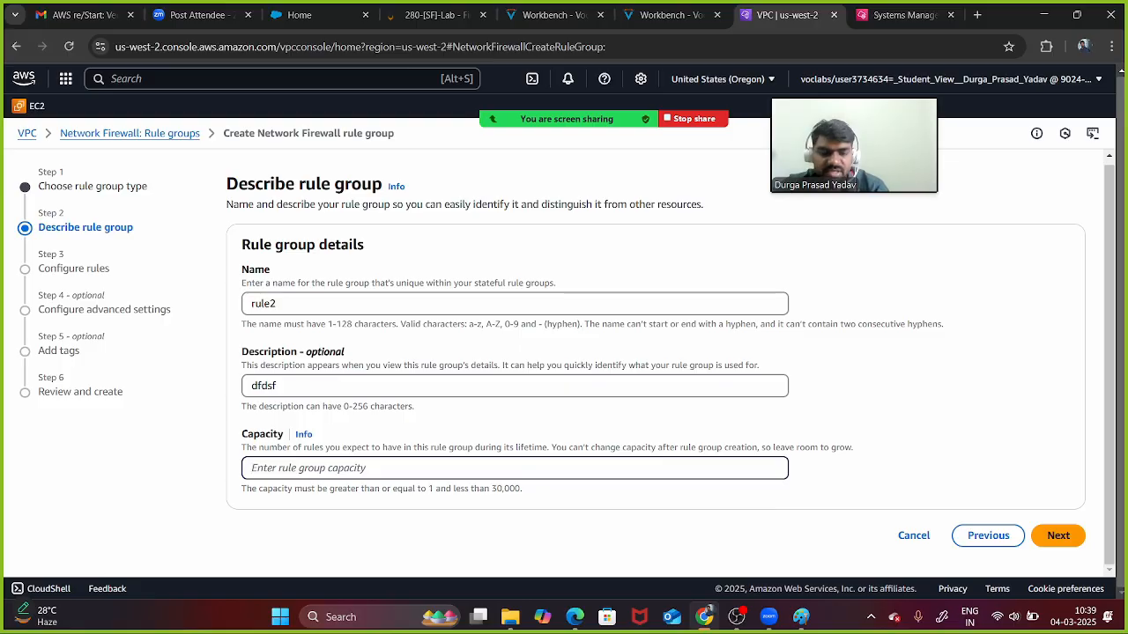
pyautogui.write('200')
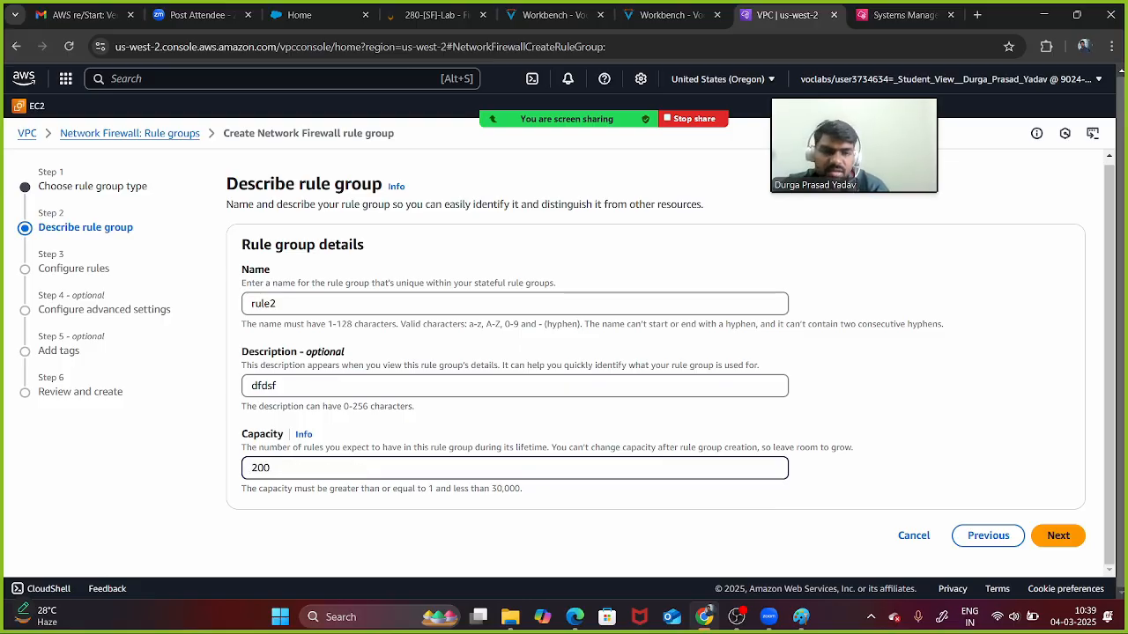
pyautogui.click(1058, 536)
# - Paste the copied Suricata drop rules into the rule string
pyautogui.scroll(-10, 652, 370)
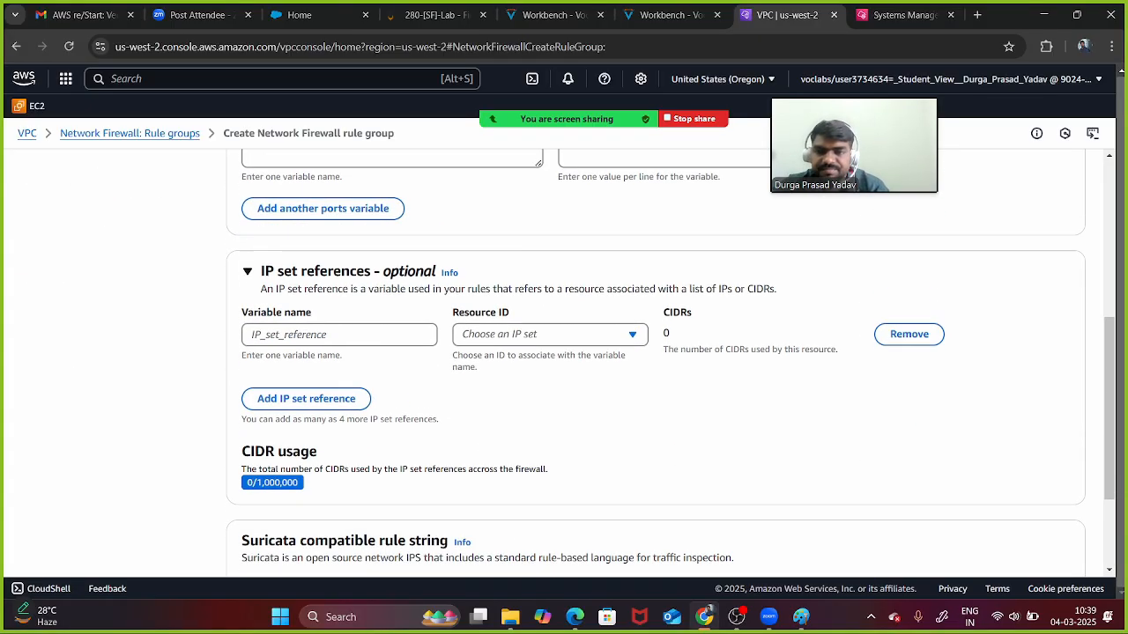
pyautogui.click(514, 468)
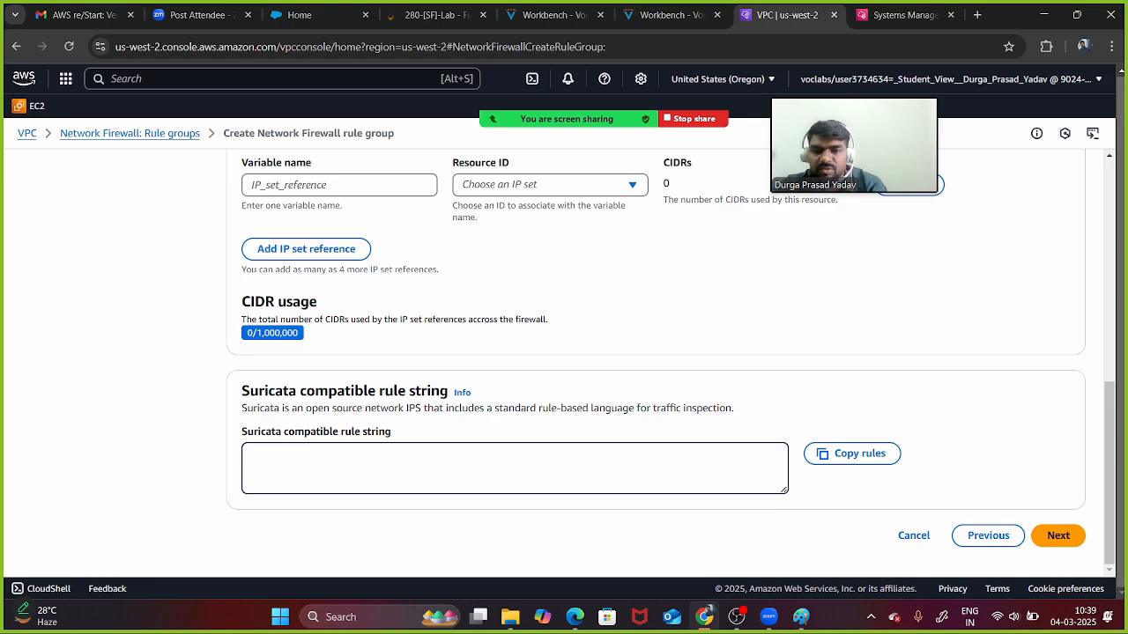
pyautogui.hotkey('ctrl', 'v')
pyautogui.scroll(-1, 514, 468)
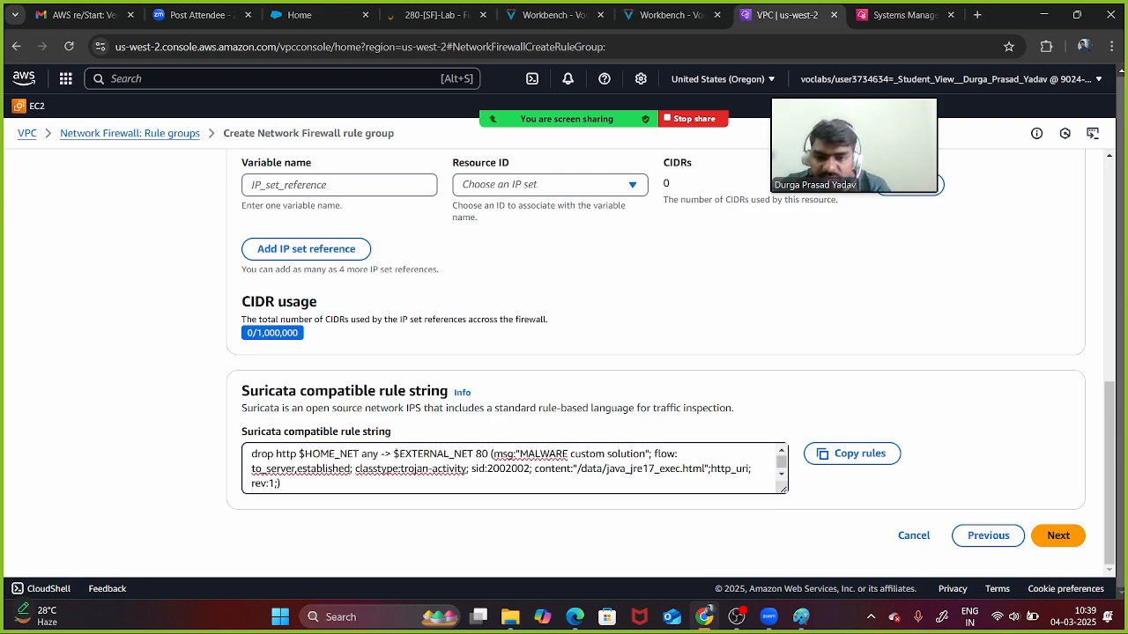
pyautogui.scroll(1, 514, 468)
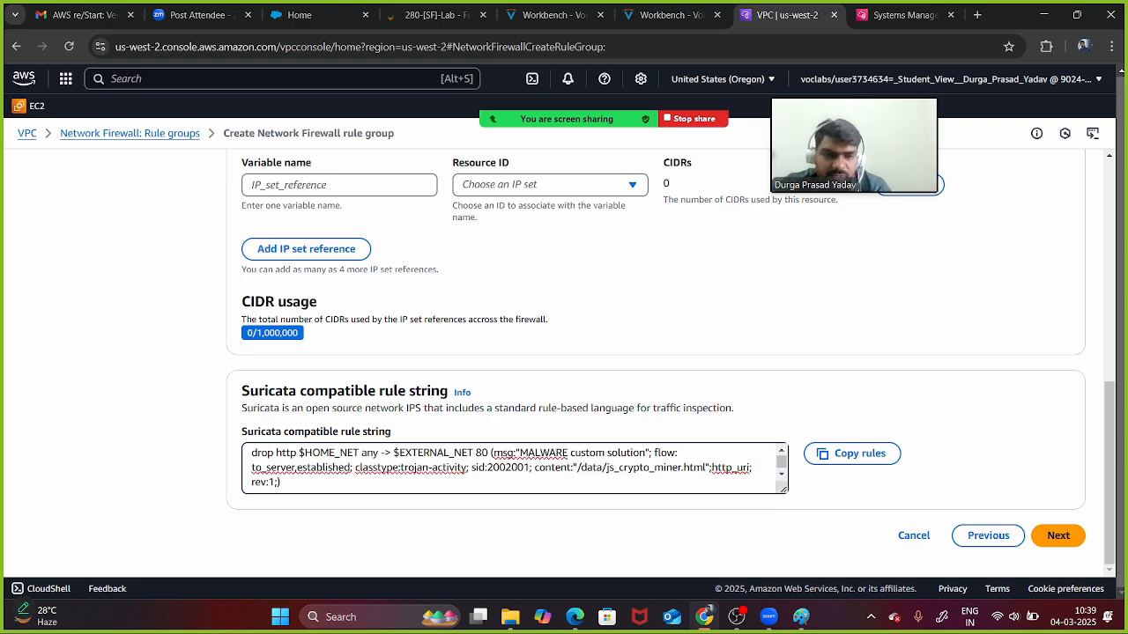
pyautogui.click(1059, 536)
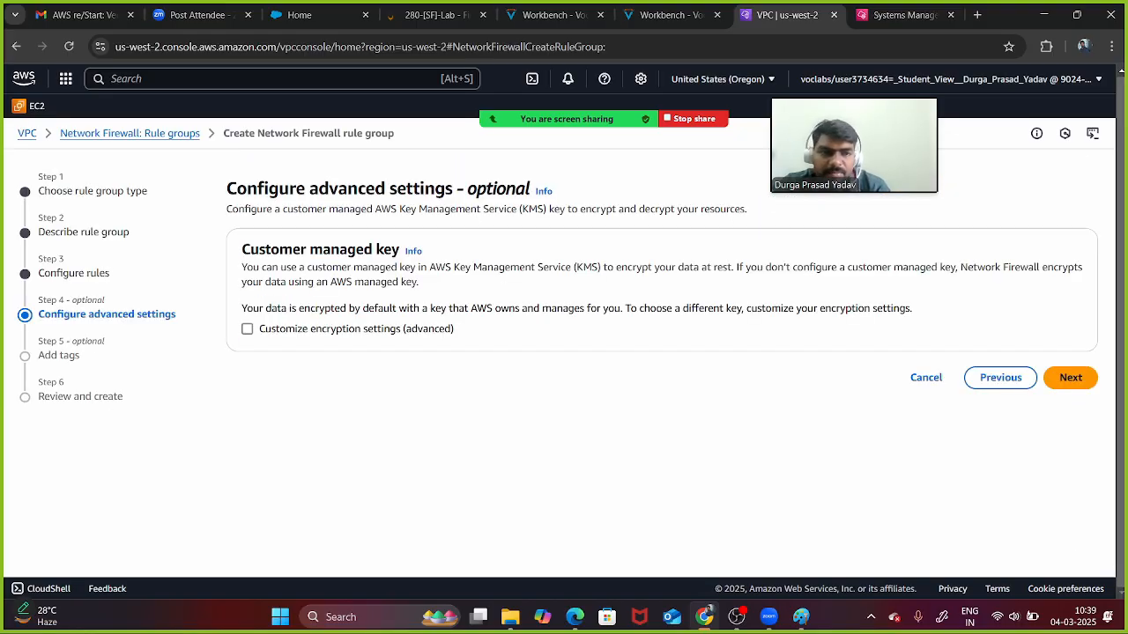
# - Keep default encryption, add no tags, review and create rule2
pyautogui.click(1071, 377)
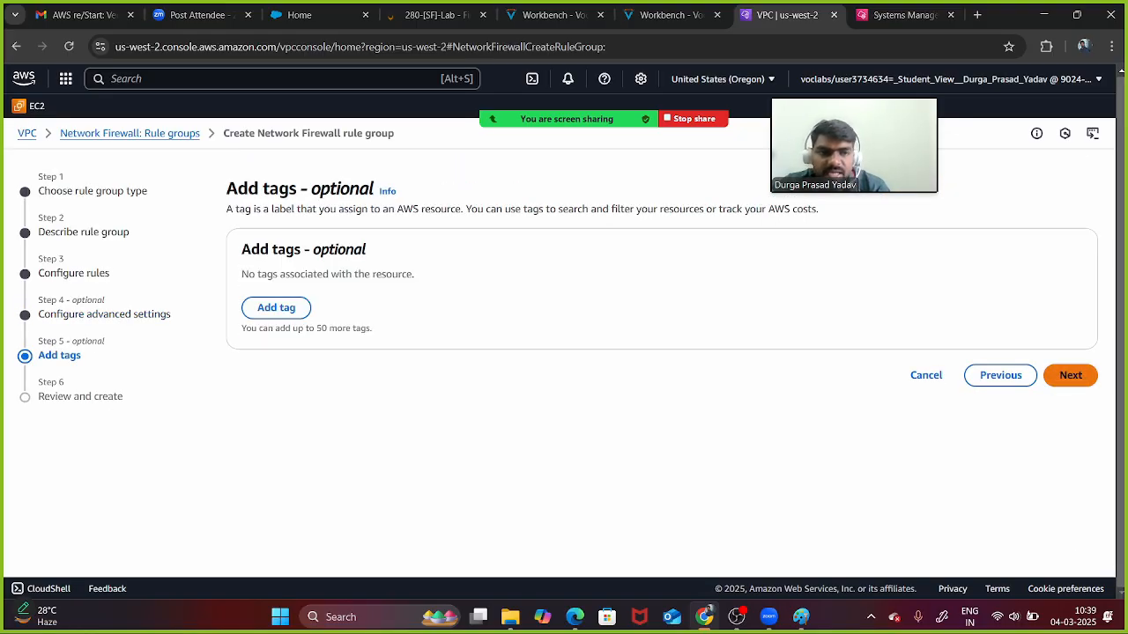
pyautogui.click(1071, 375)
pyautogui.scroll(-9, 655, 361)
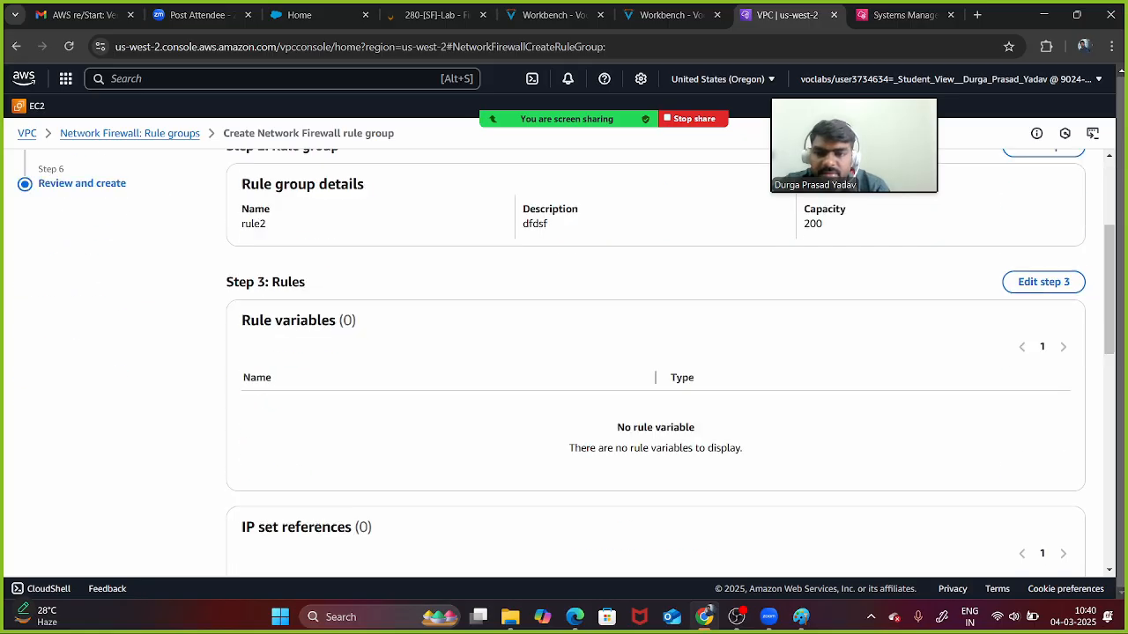
pyautogui.scroll(-3, 656, 361)
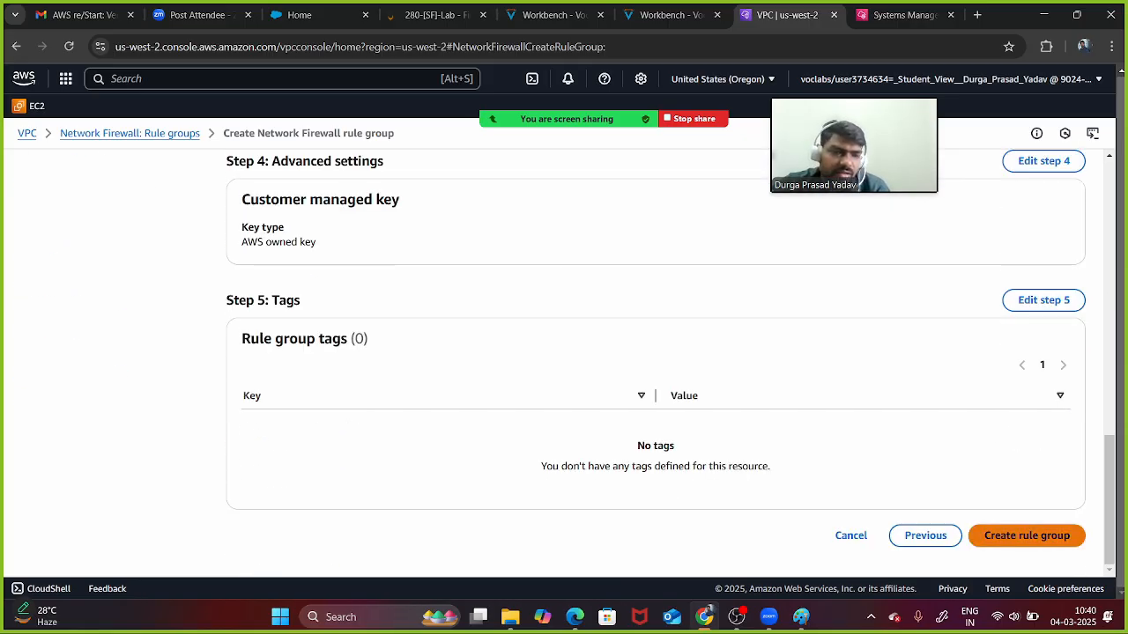
pyautogui.click(1027, 536)
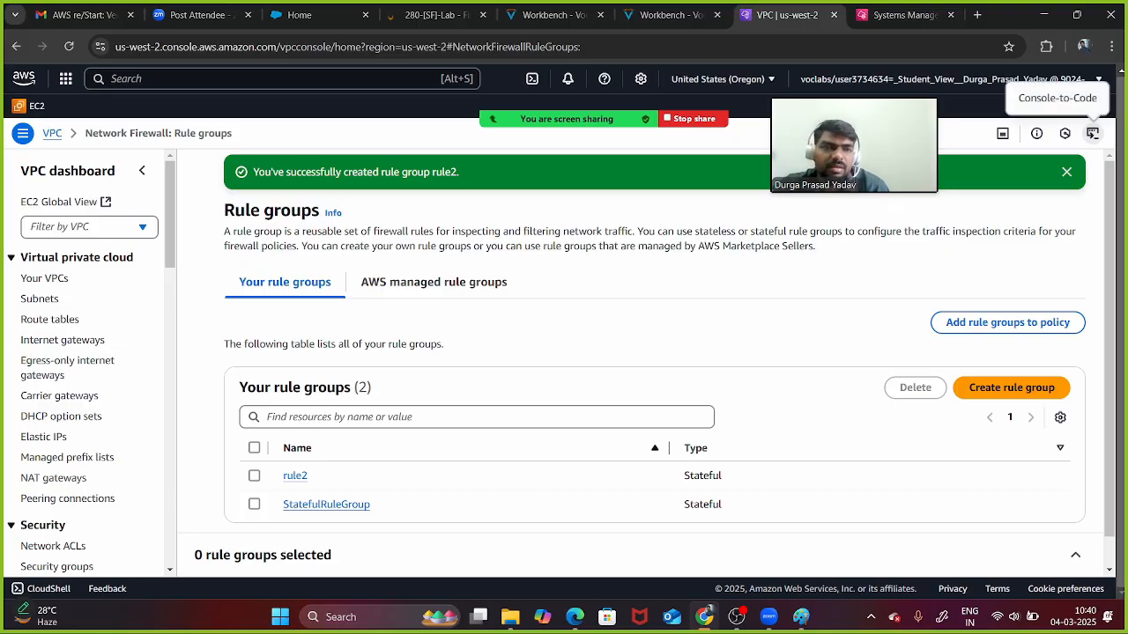
# - Add the new stateful rule groups to LabFirewallPolicy with no tags
pyautogui.click(1066, 171)
pyautogui.click(1020, 282)
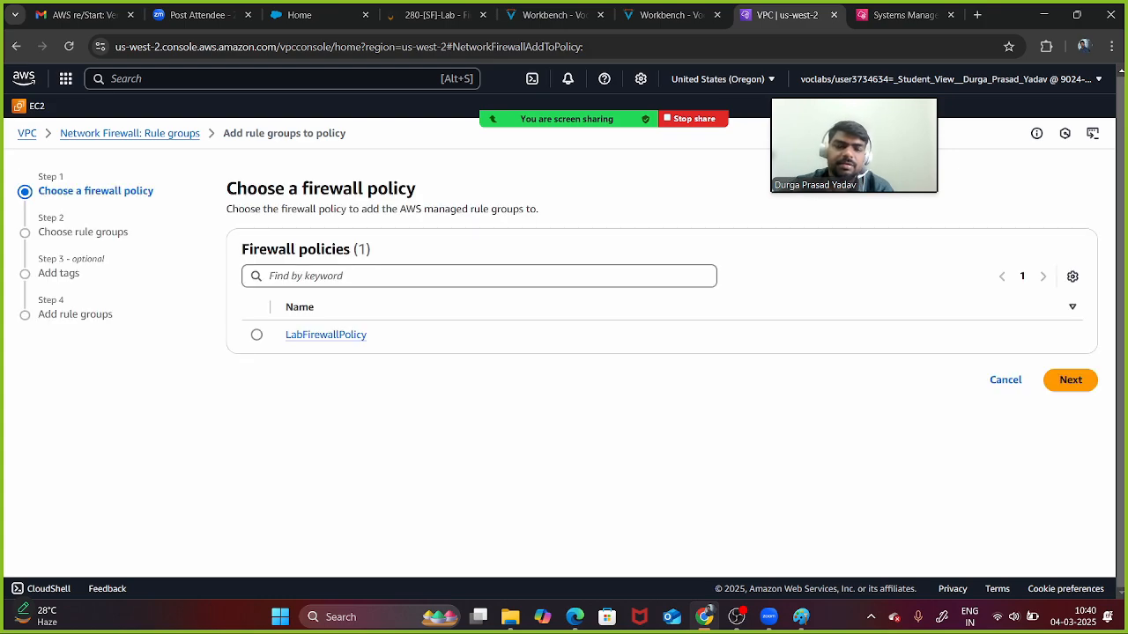
pyautogui.click(256, 335)
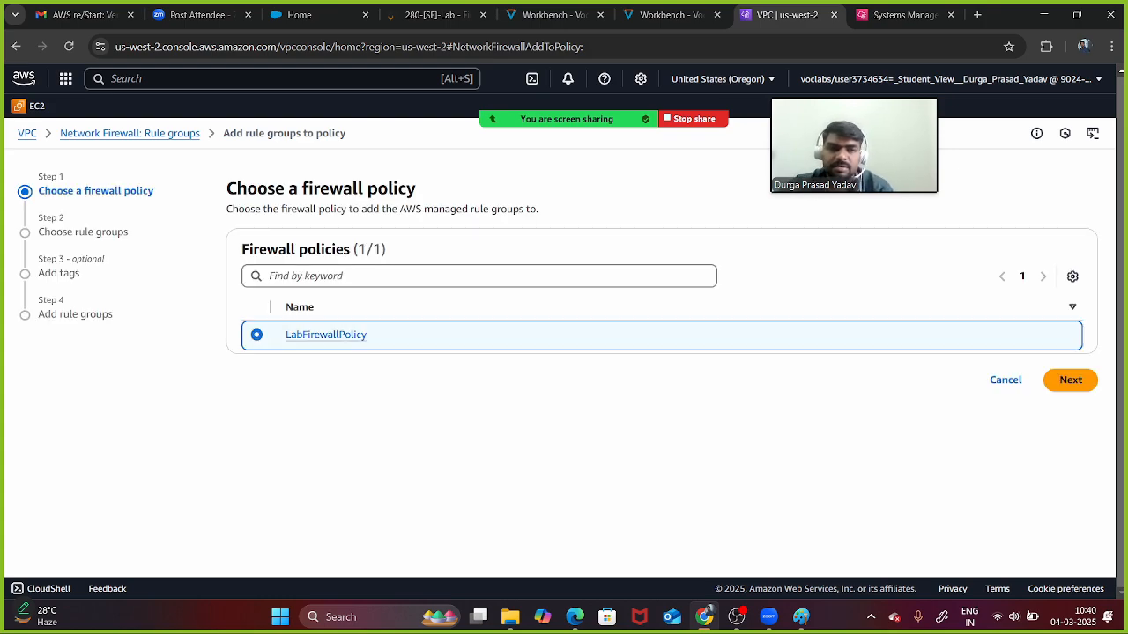
pyautogui.click(1070, 380)
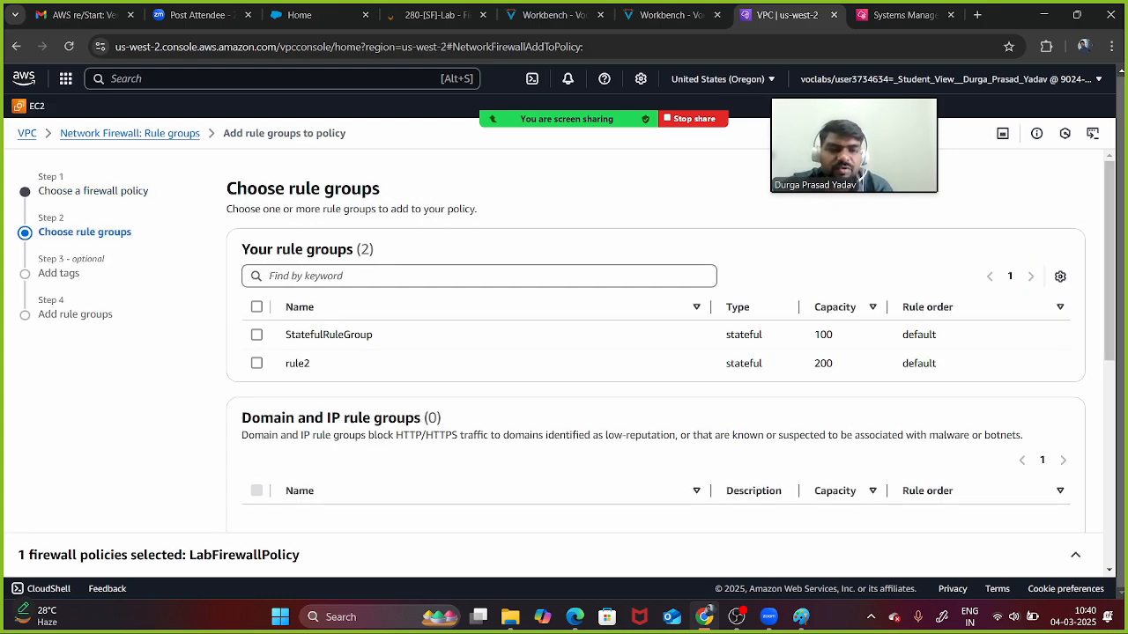
pyautogui.scroll(-2, 655, 342)
pyautogui.scroll(1, 656, 342)
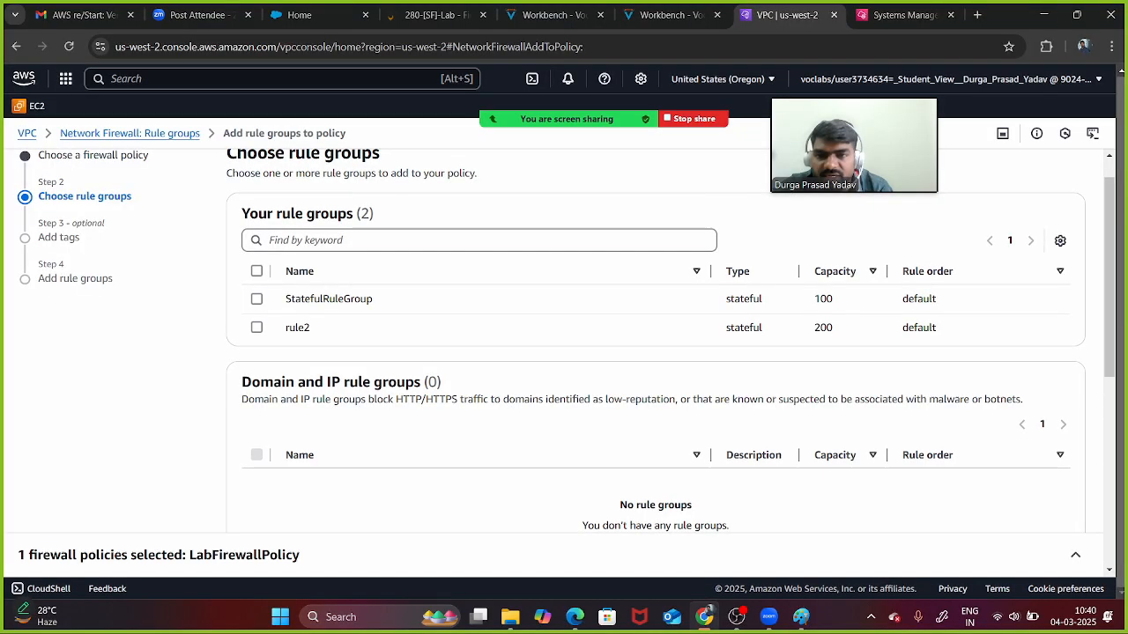
pyautogui.scroll(-5, 655, 353)
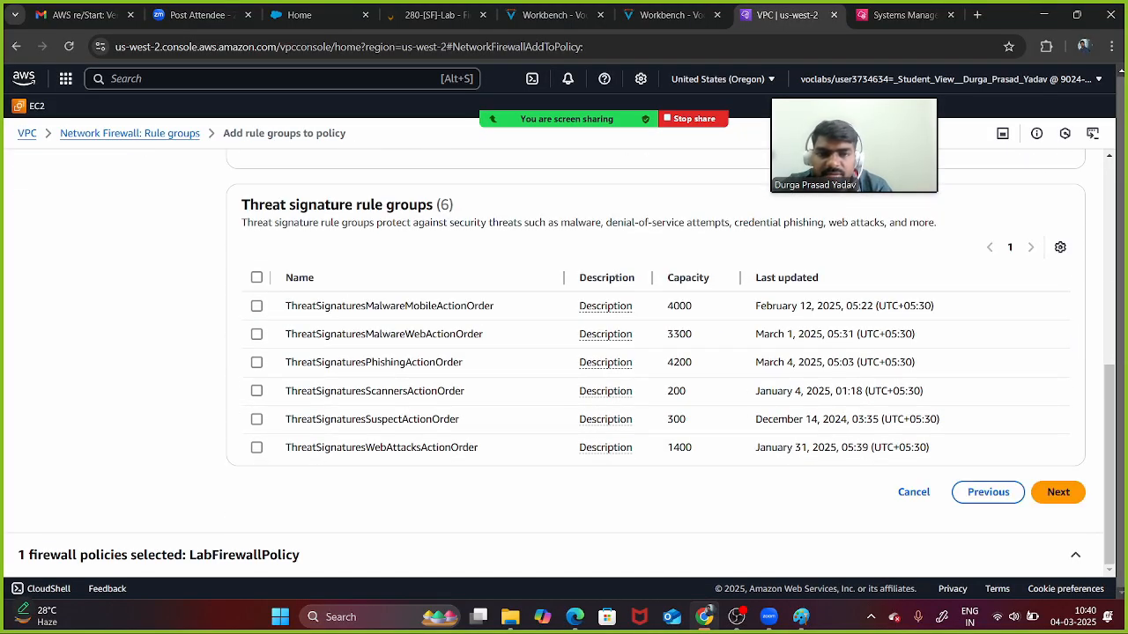
pyautogui.click(1058, 492)
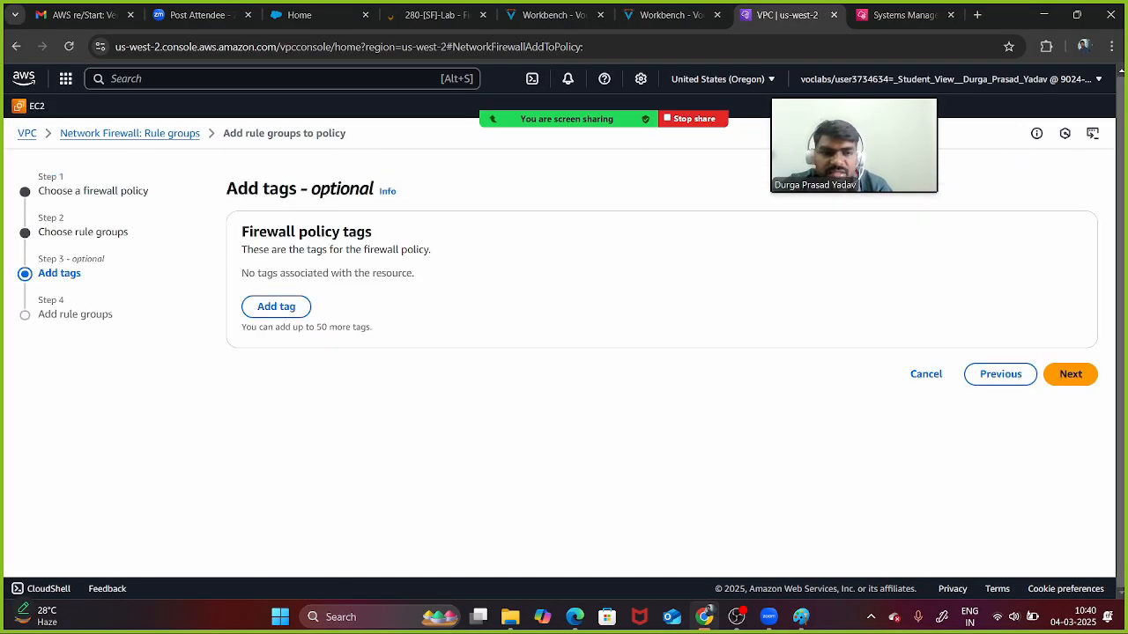
pyautogui.click(1070, 373)
pyautogui.scroll(-5, 656, 353)
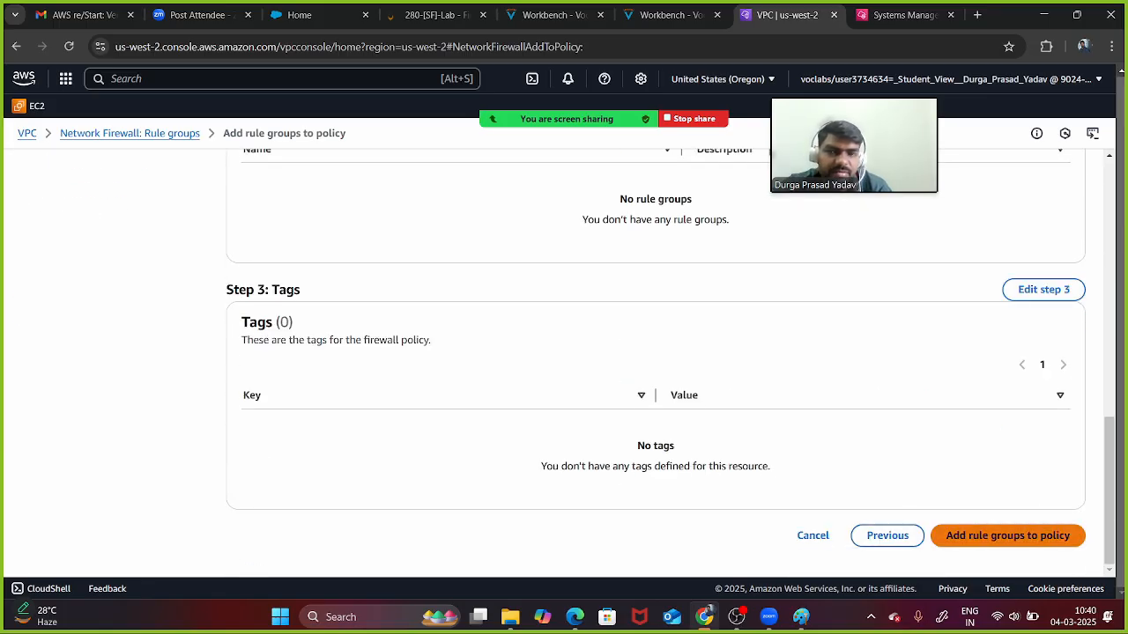
pyautogui.click(1007, 536)
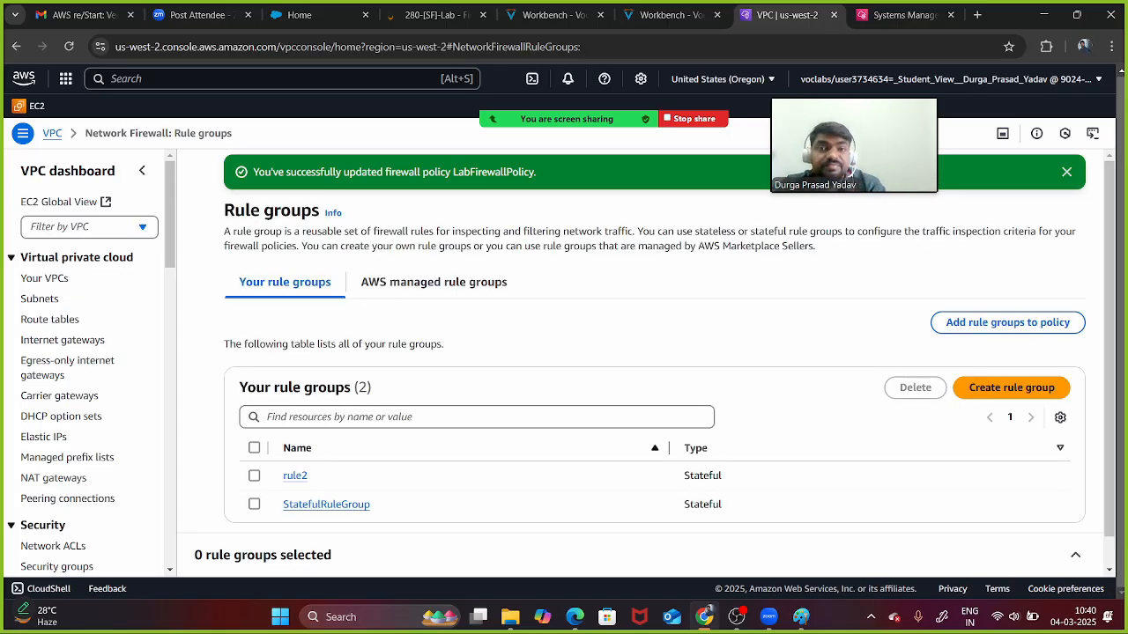
# - Rerun the java_jre17_exec.html wget eight times and list copies up to java_jre17_exec.html.8
pyautogui.click(899, 15)
pyautogui.write('ls')
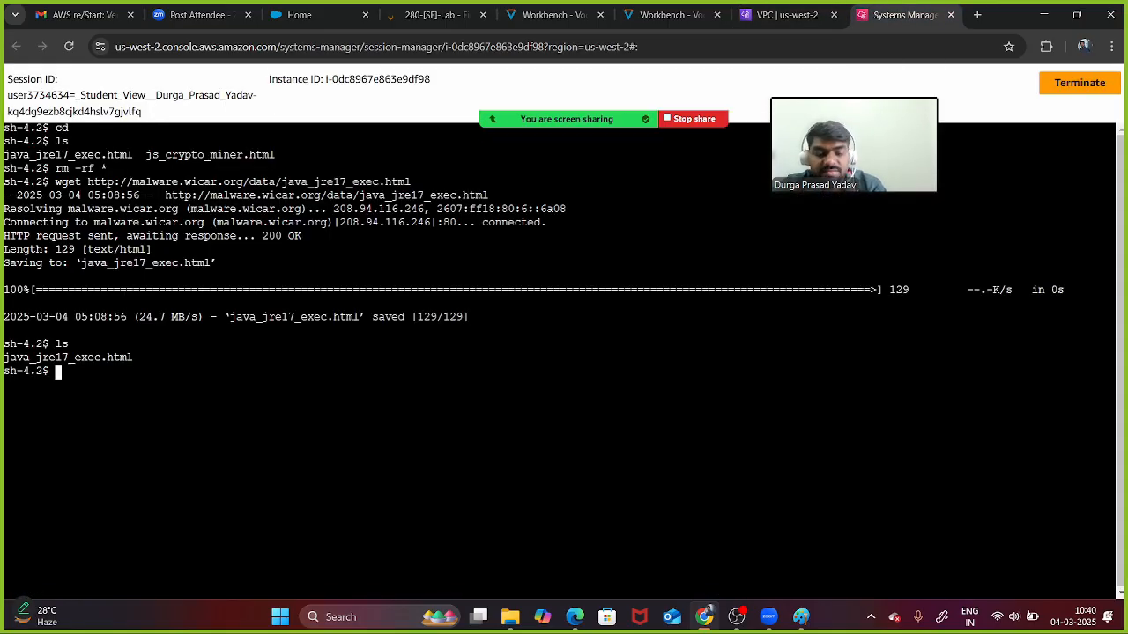
pyautogui.press('Up')
pyautogui.press('Up')
pyautogui.press('Return')
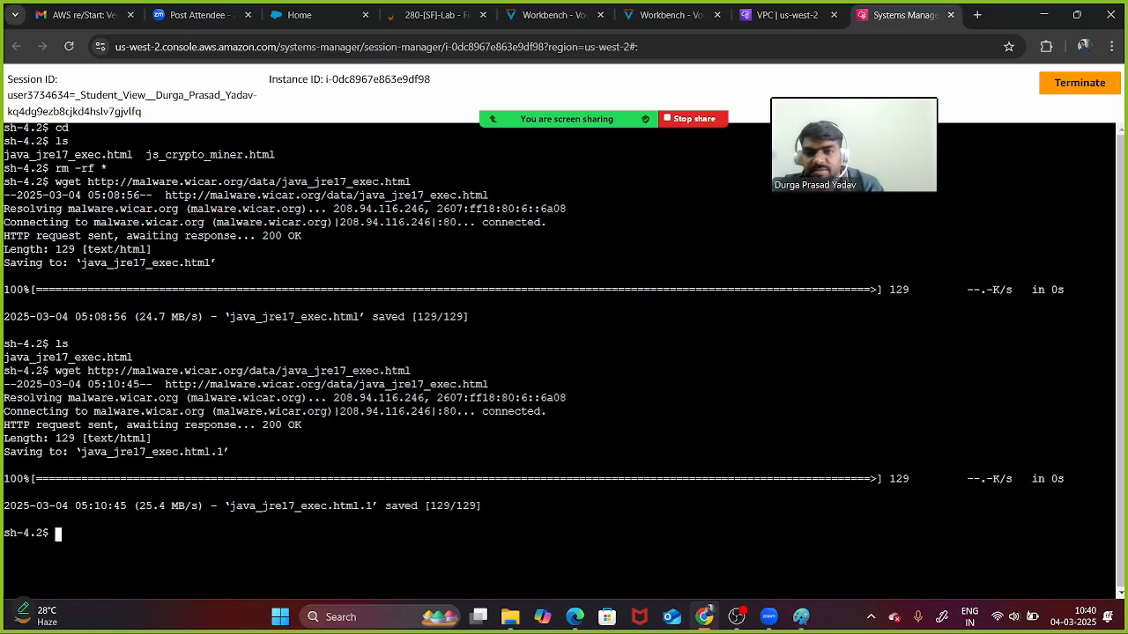
pyautogui.press('Up')
pyautogui.press('Return')
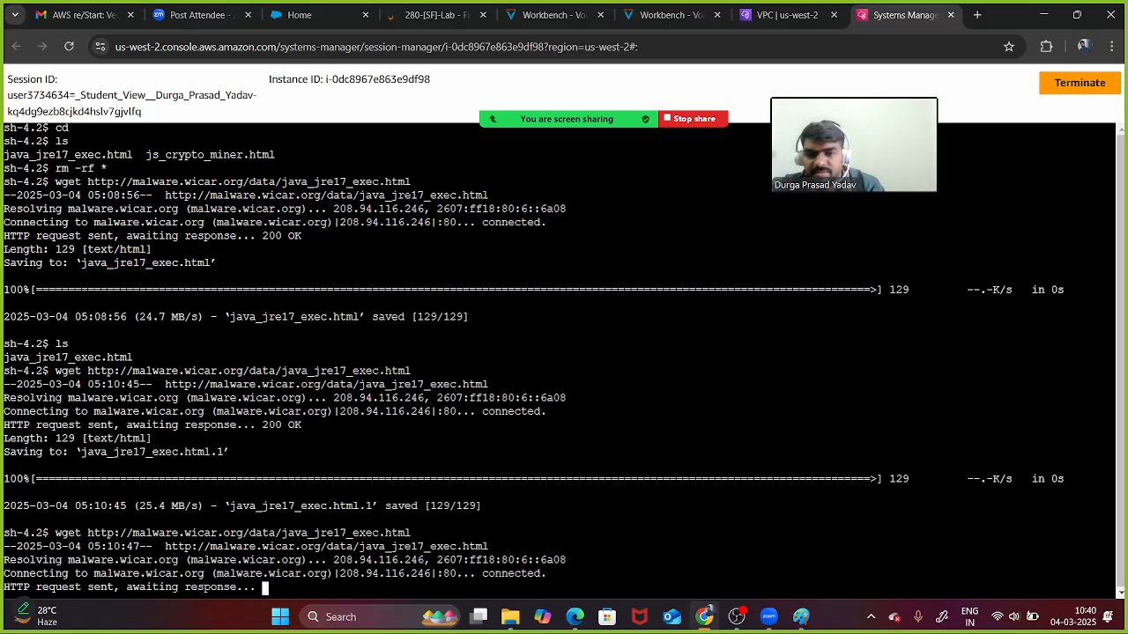
pyautogui.press('Up')
pyautogui.press('Return')
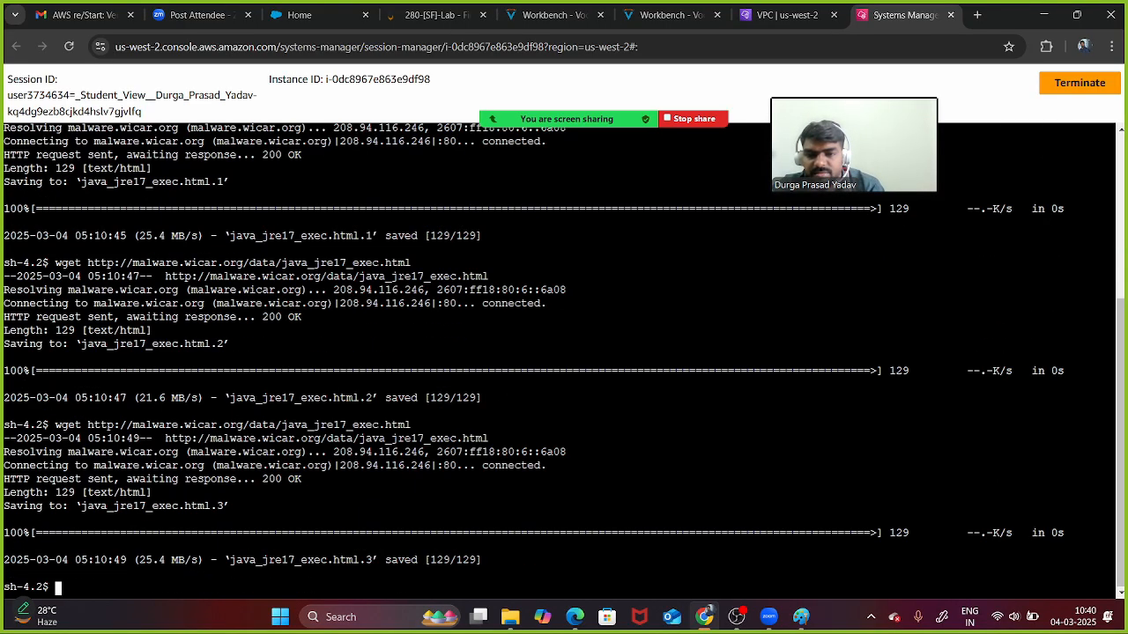
pyautogui.press('Up')
pyautogui.press('Return')
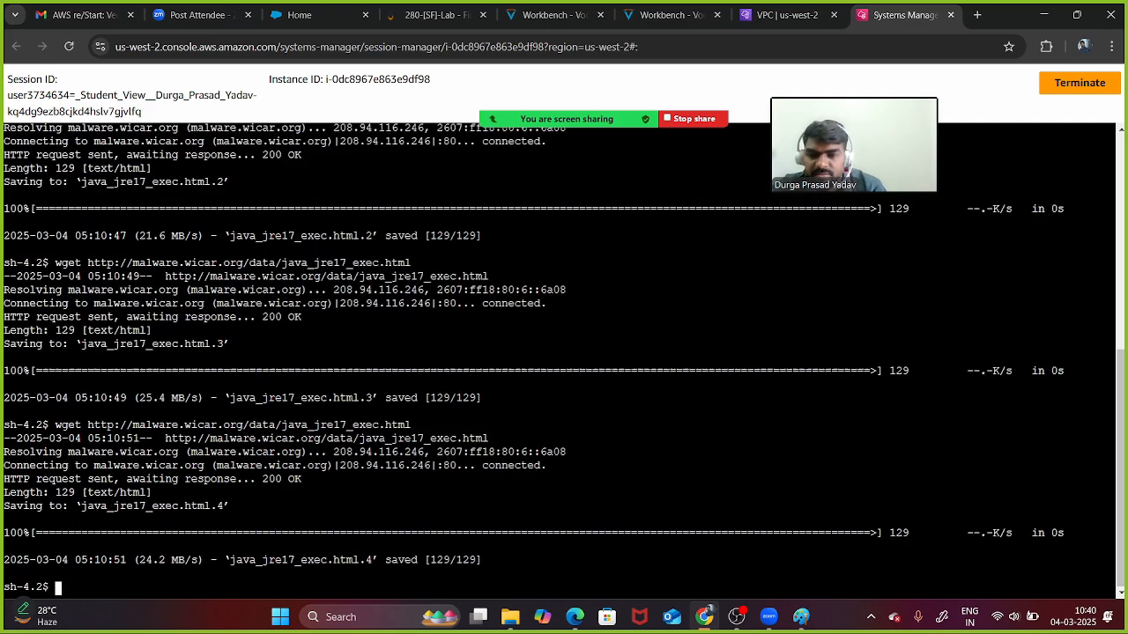
pyautogui.press('Up')
pyautogui.press('Return')
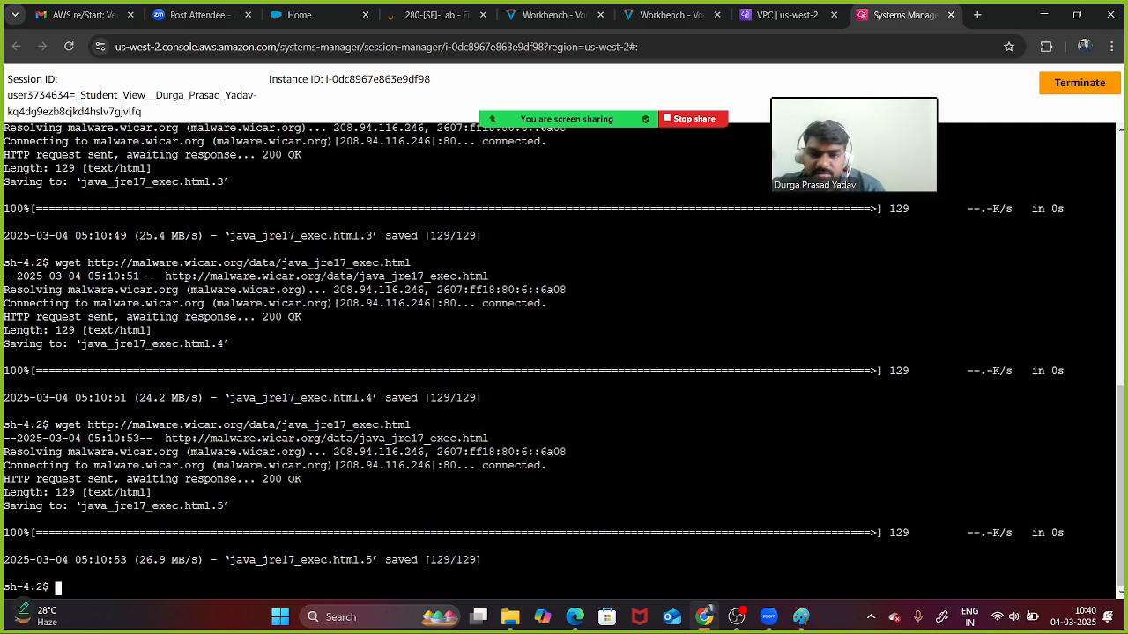
pyautogui.press('Up')
pyautogui.press('Return')
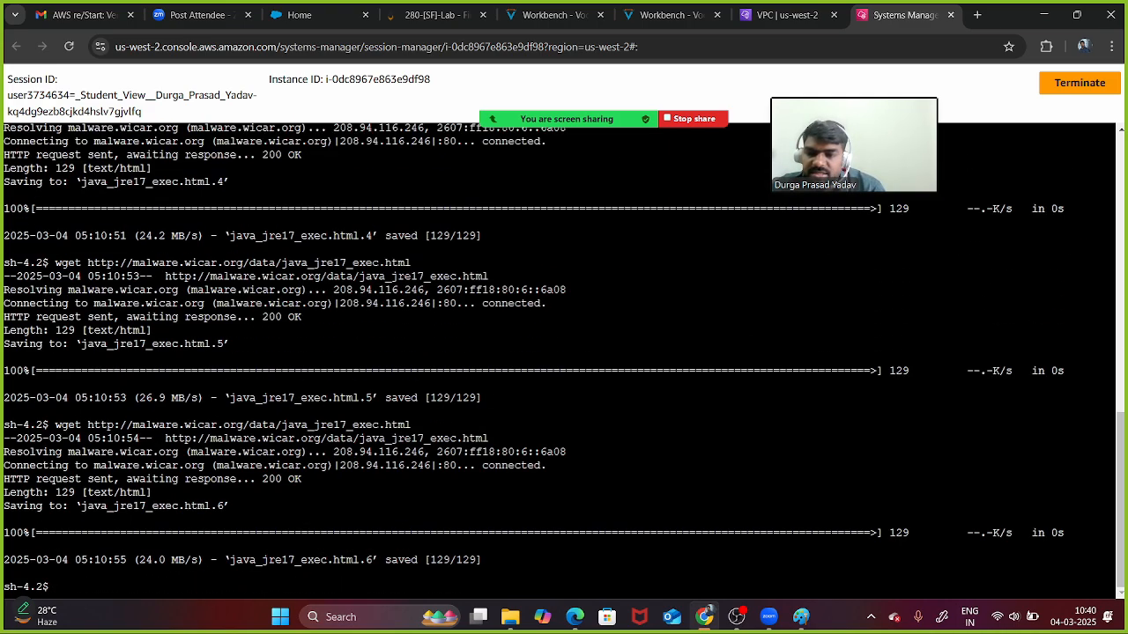
pyautogui.press('Up')
pyautogui.press('Return')
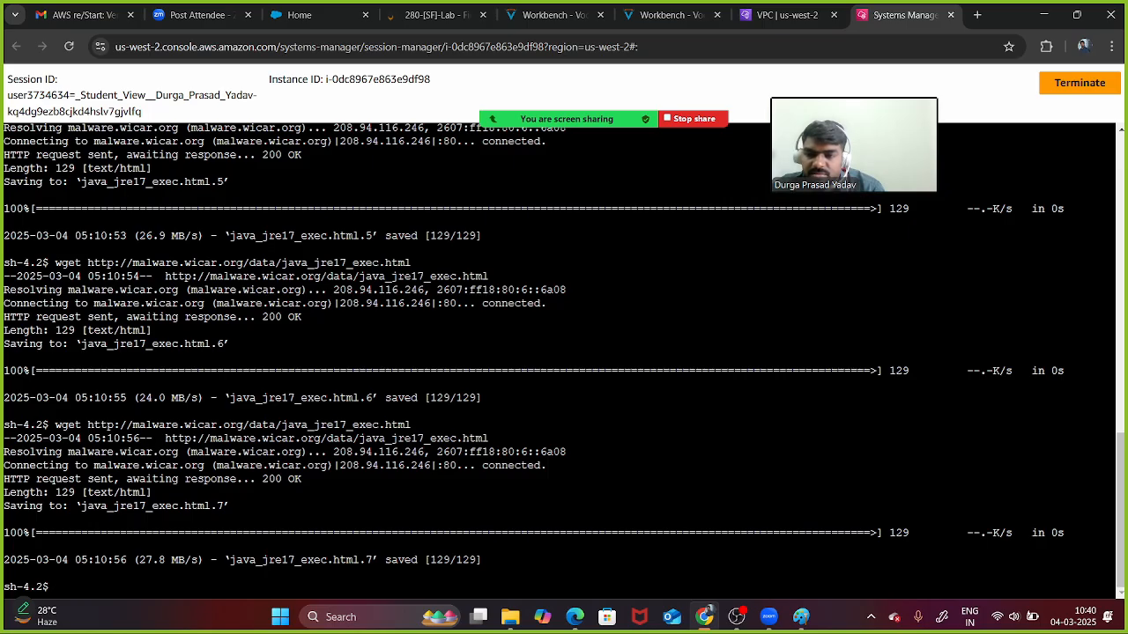
pyautogui.press('Up')
pyautogui.press('Return')
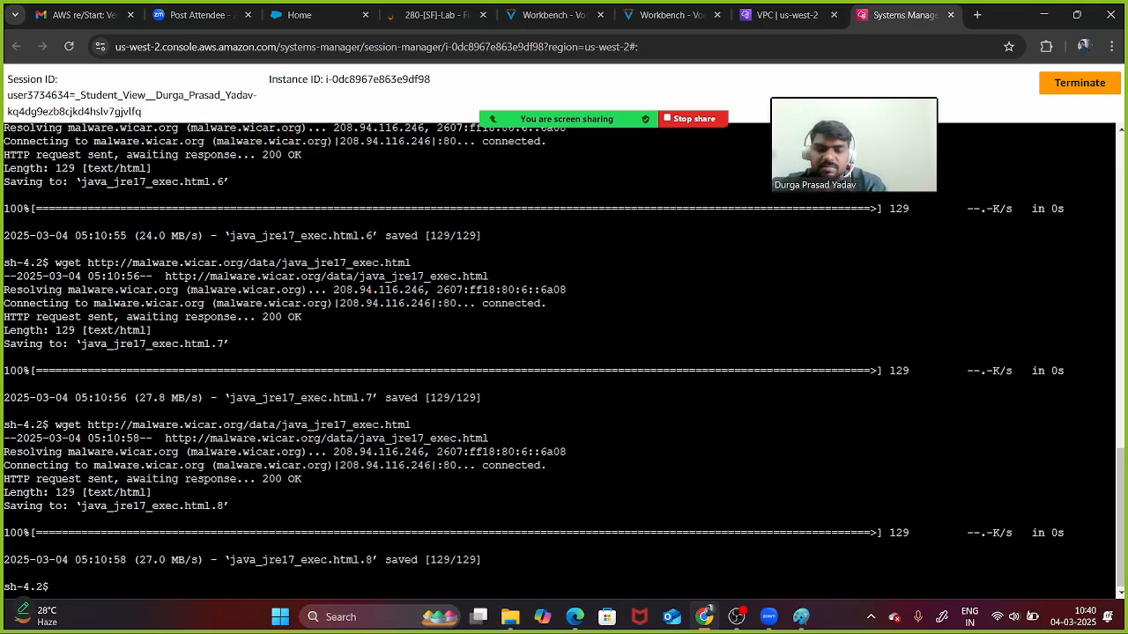
pyautogui.write('ls')
pyautogui.press('Return')
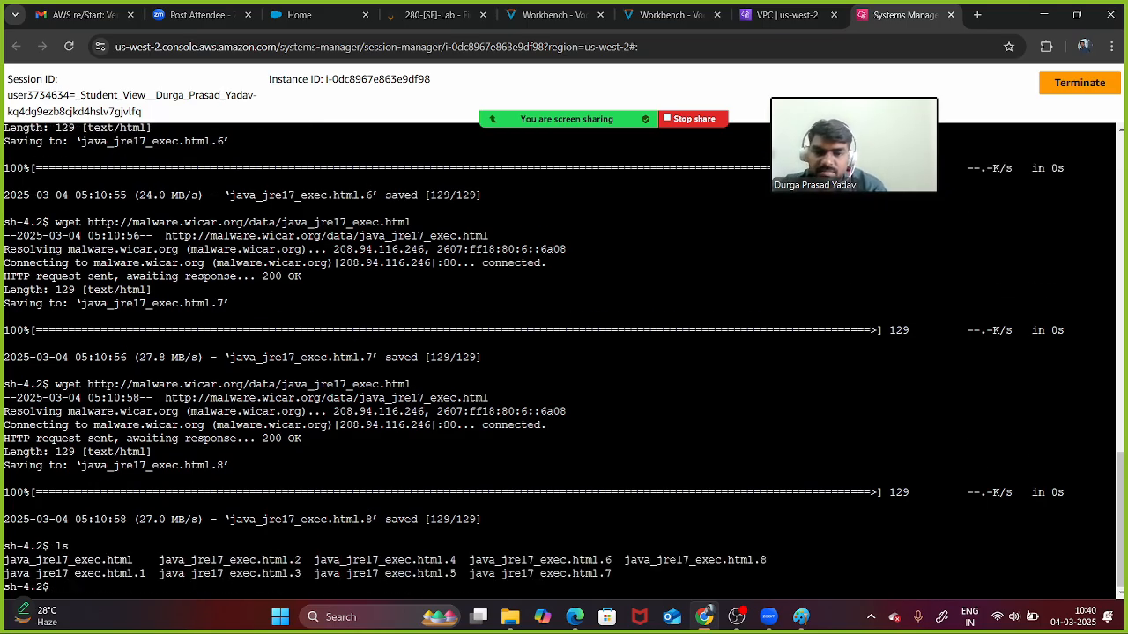
# - Check the lab instructions, then show the Firewalls list with LabFirewall Ready and In sync
pyautogui.moveTo(568, 119)
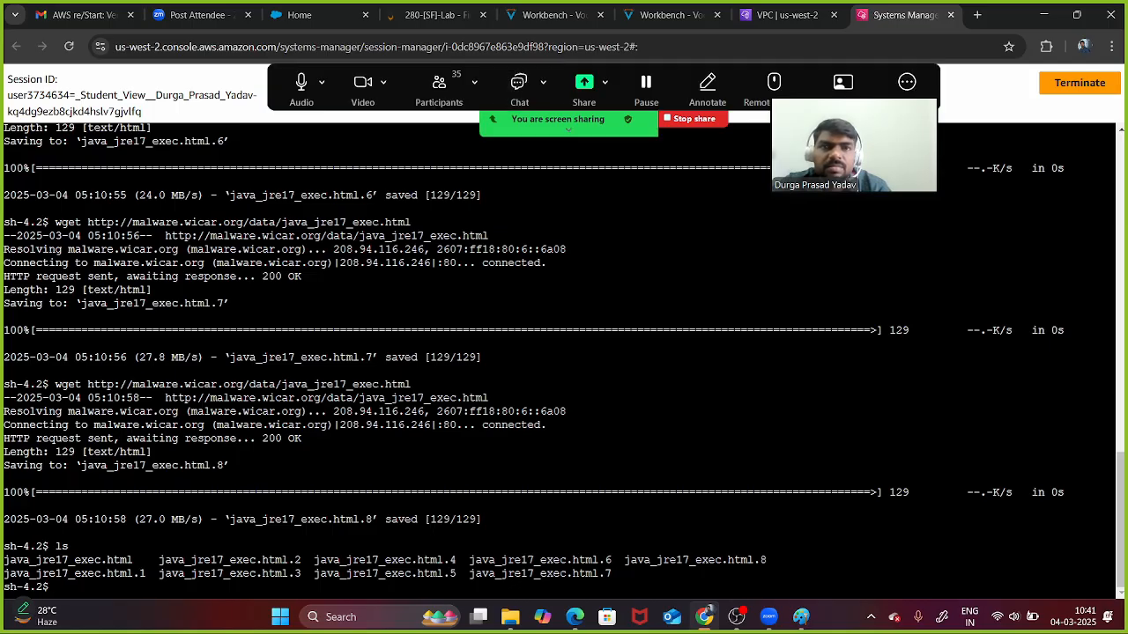
pyautogui.click(669, 15)
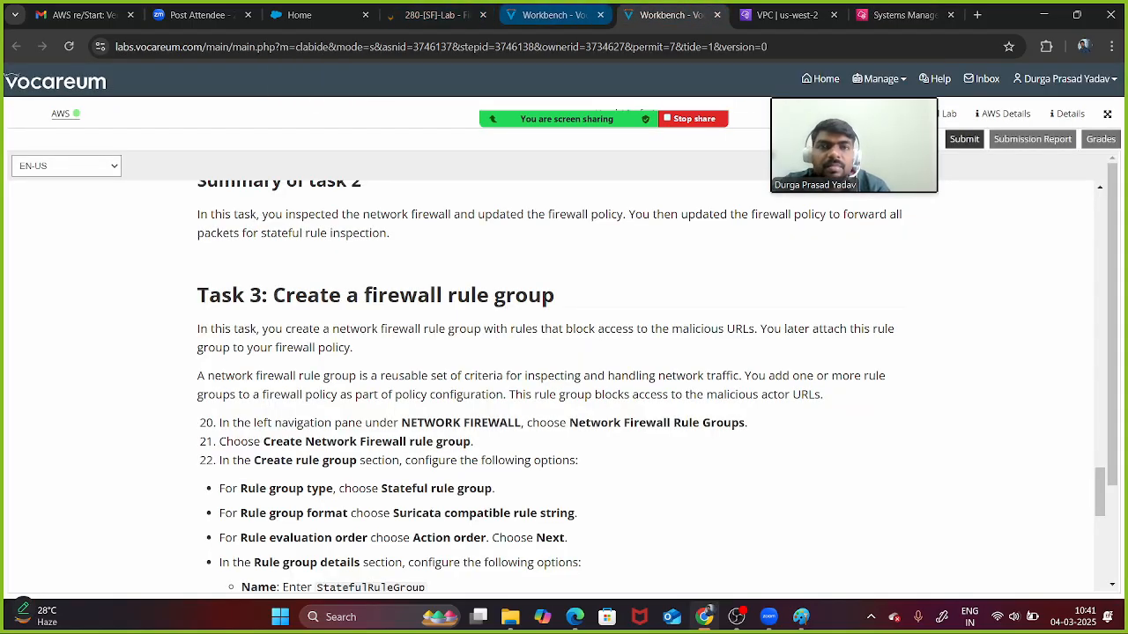
pyautogui.click(787, 15)
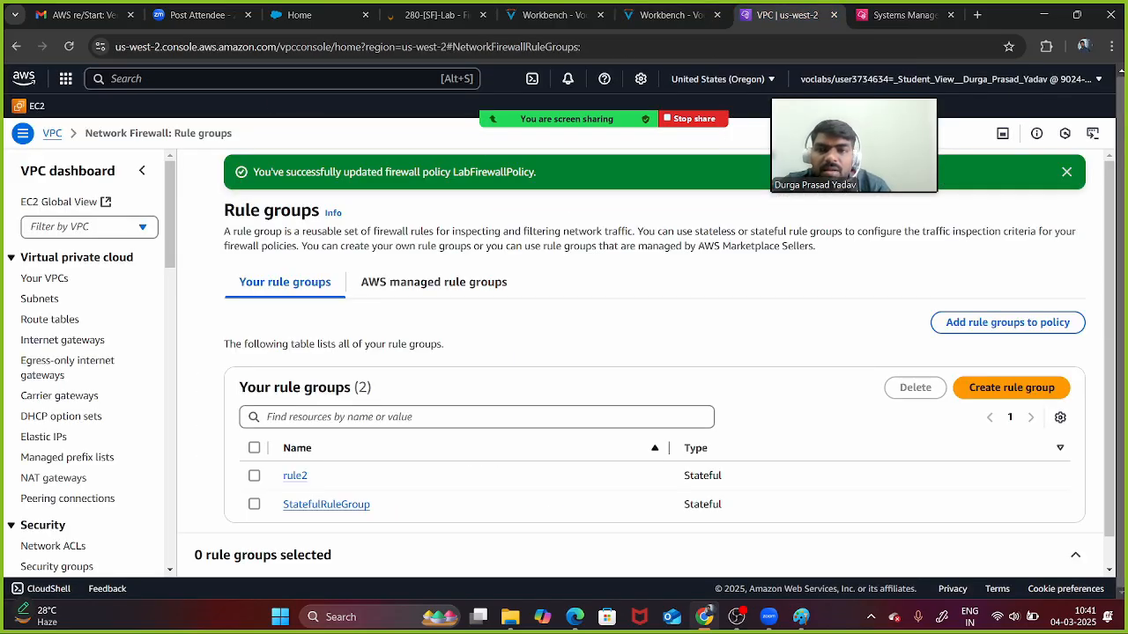
pyautogui.scroll(-1, 655, 361)
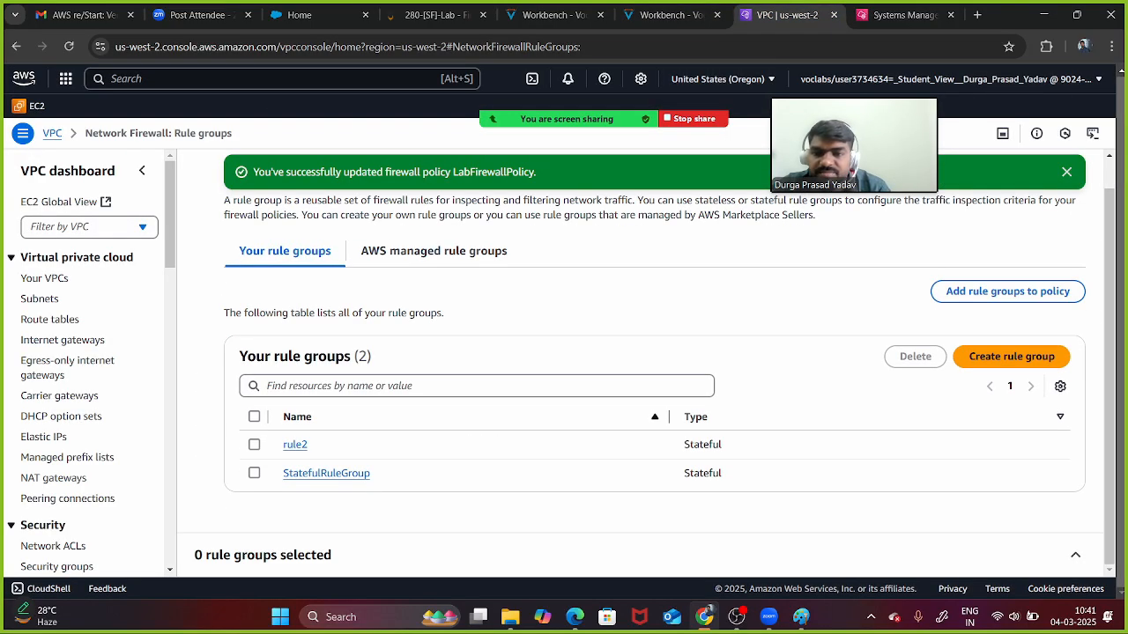
pyautogui.scroll(1, 655, 361)
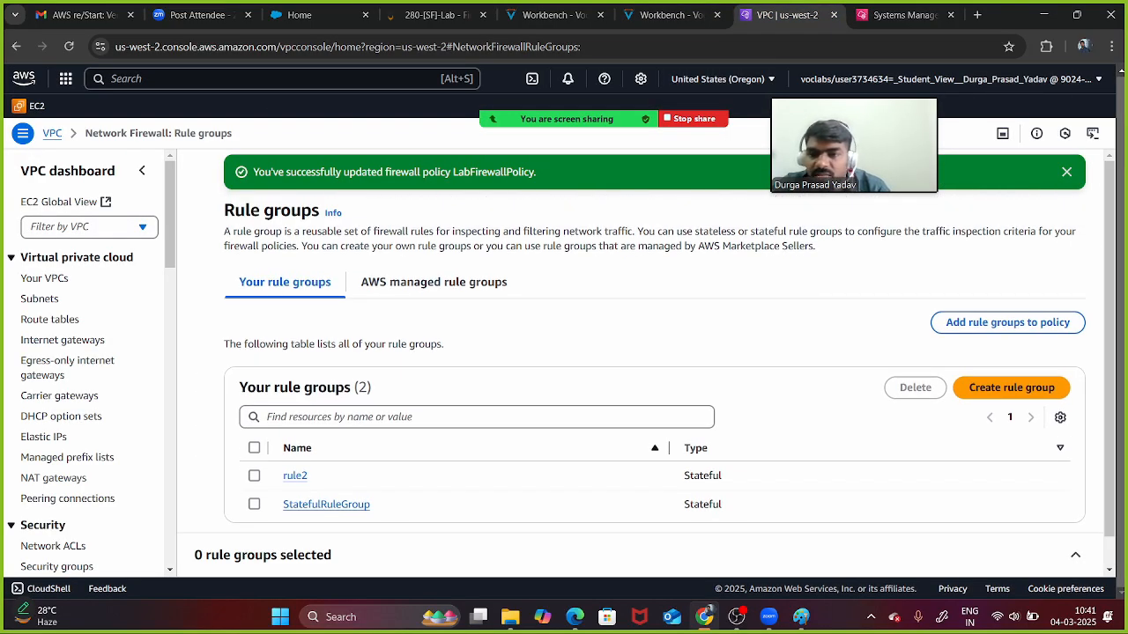
pyautogui.scroll(-2, 88, 362)
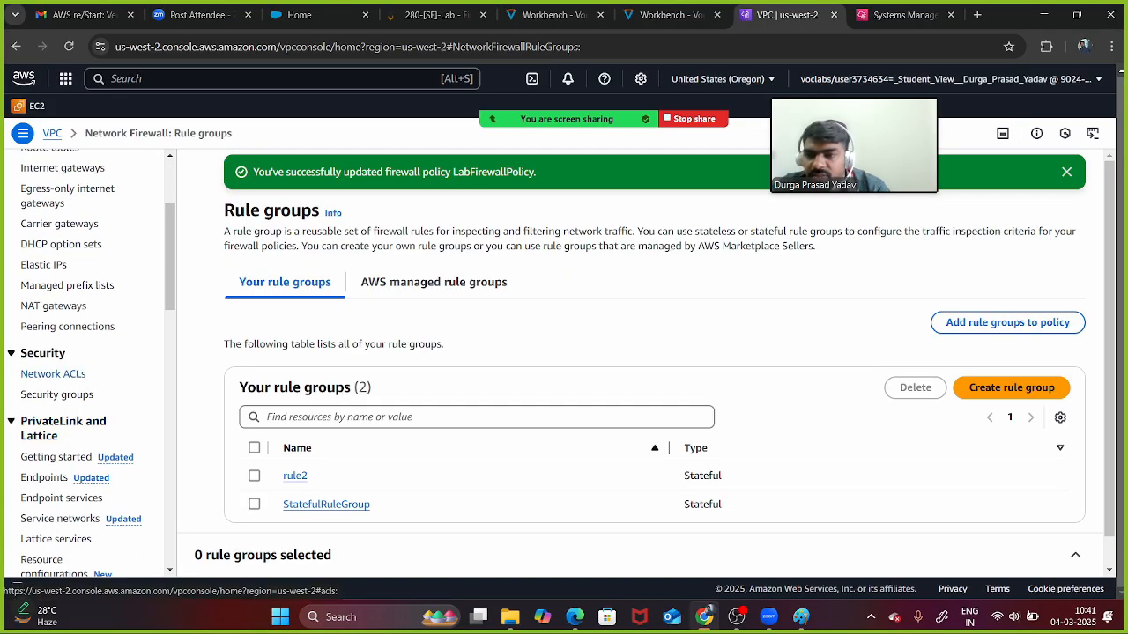
pyautogui.scroll(2, 53, 374)
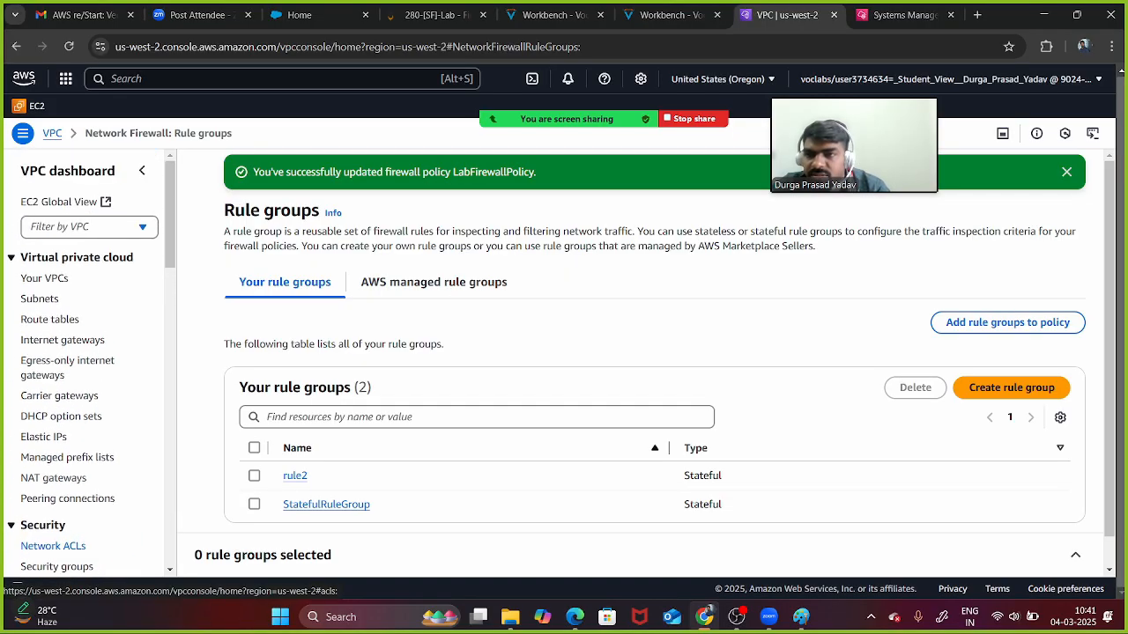
pyautogui.scroll(-4, 53, 373)
pyautogui.moveTo(47, 371); pyautogui.dragTo(37, 459)
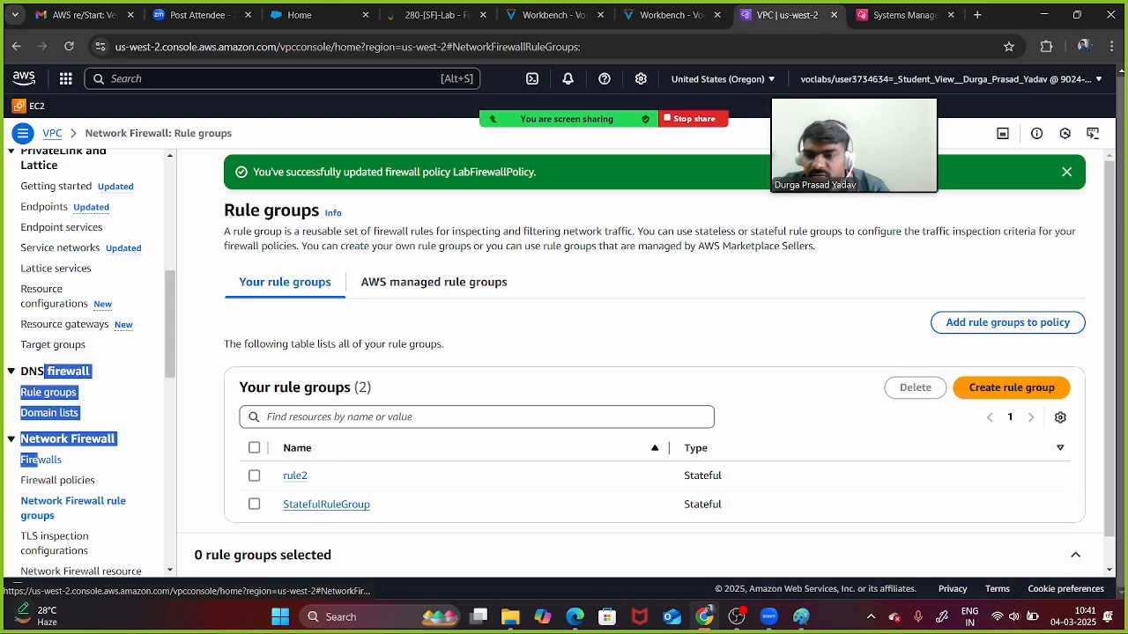
pyautogui.click(39, 460)
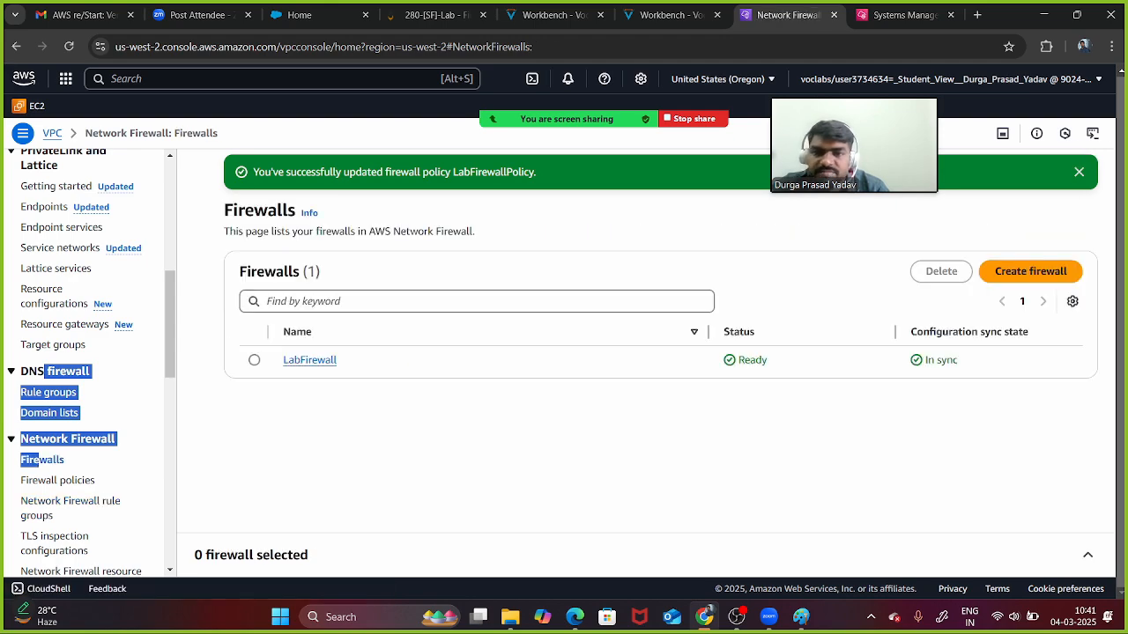
# - Open LabFirewall's details and follow its Associated firewall policy link, LabFirewallPolicy
pyautogui.click(309, 359)
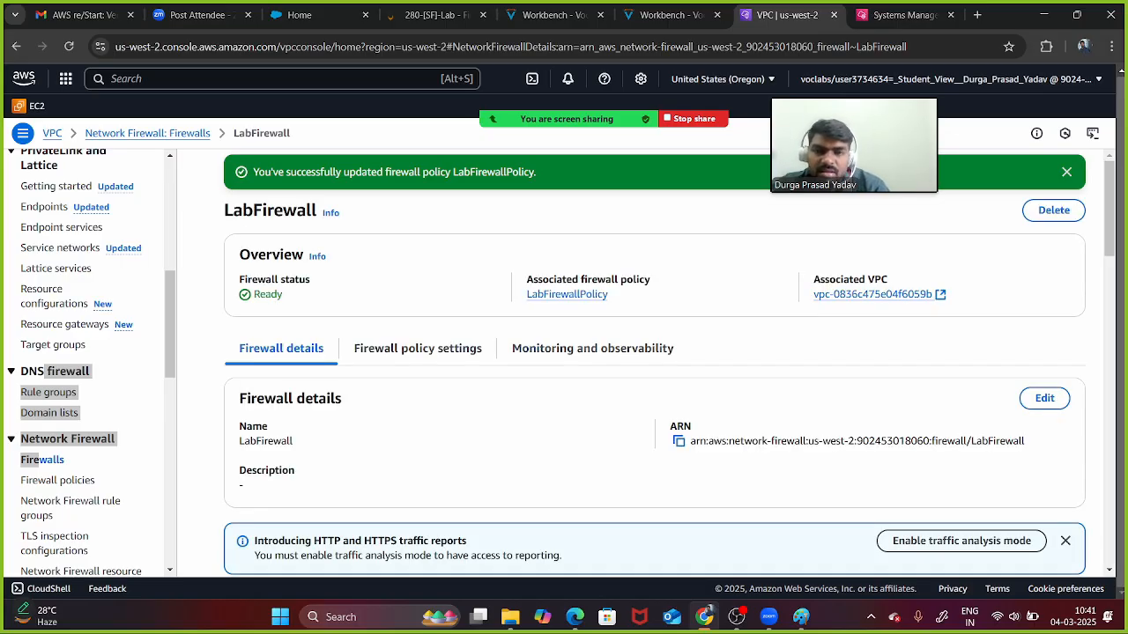
pyautogui.scroll(-8, 653, 370)
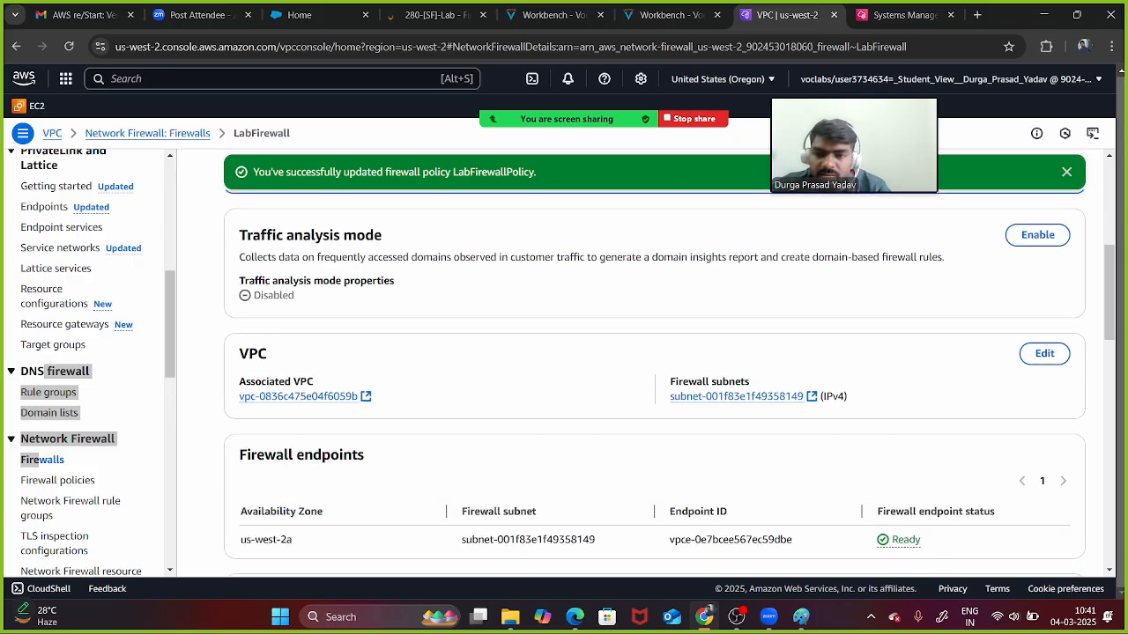
pyautogui.scroll(-1, 654, 370)
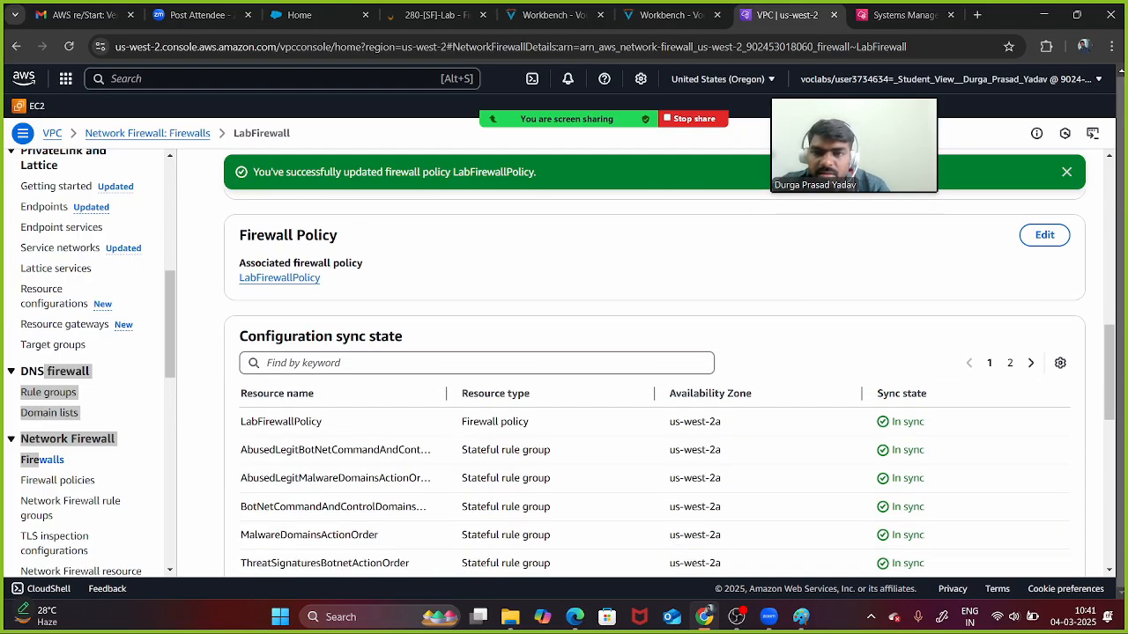
pyautogui.scroll(6, 654, 370)
pyautogui.scroll(1, 653, 370)
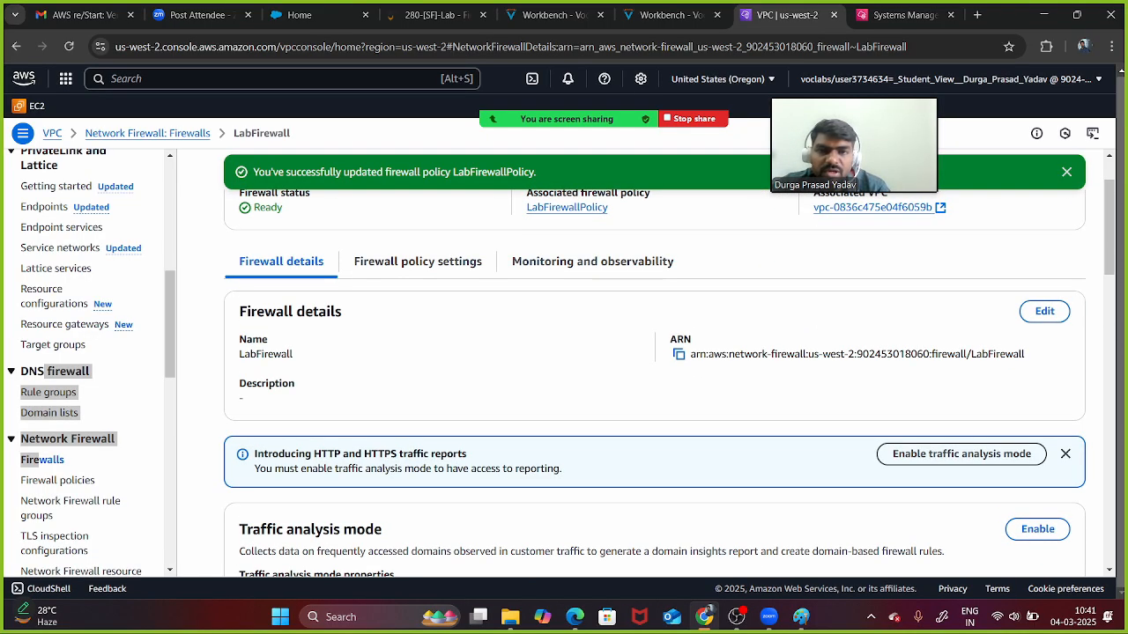
pyautogui.scroll(1, 654, 371)
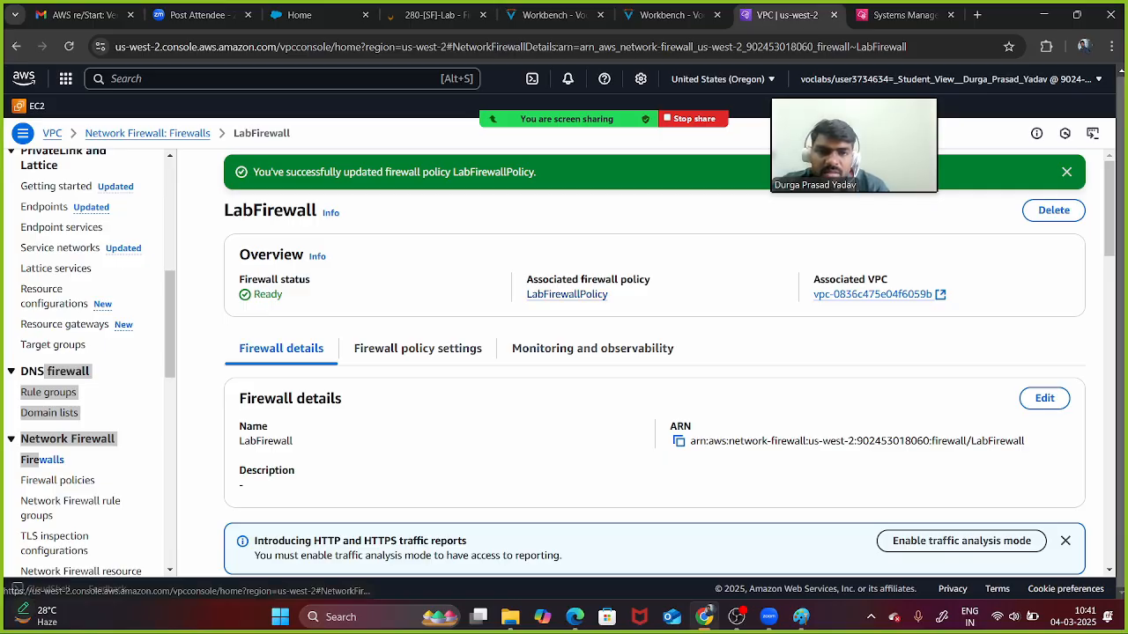
pyautogui.click(567, 294)
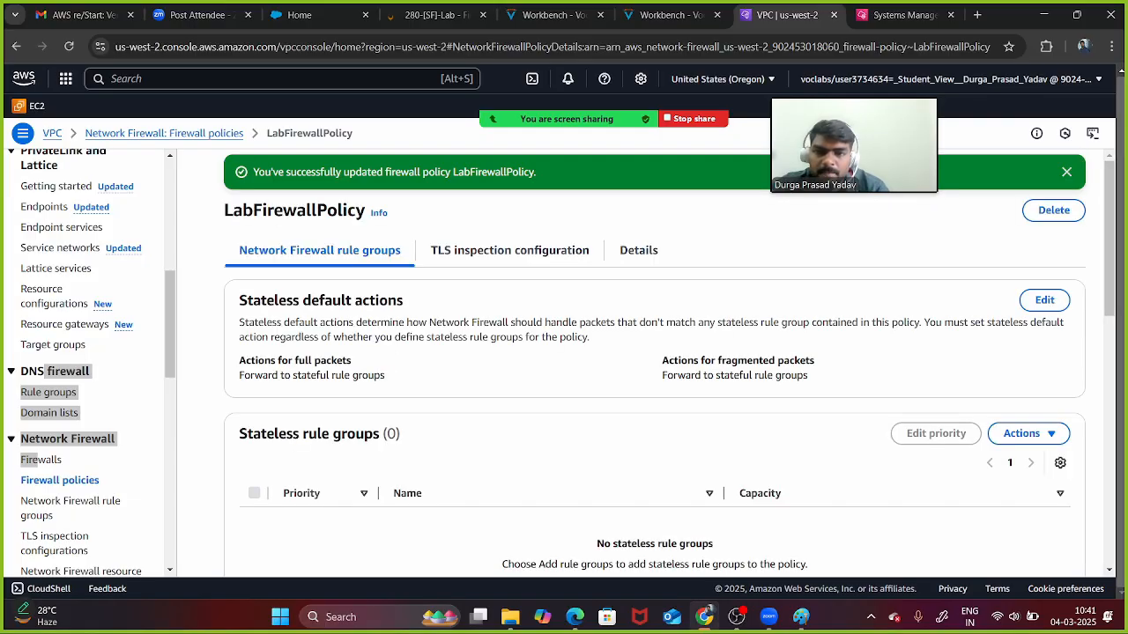
pyautogui.scroll(-4, 654, 383)
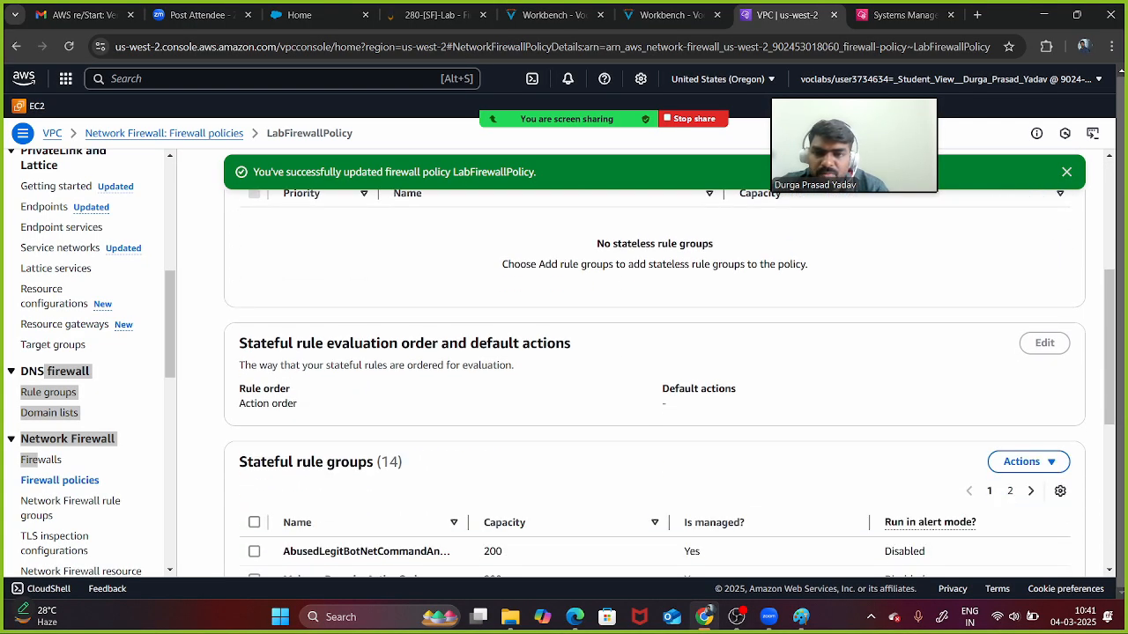
pyautogui.scroll(2, 654, 382)
pyautogui.scroll(-3, 653, 382)
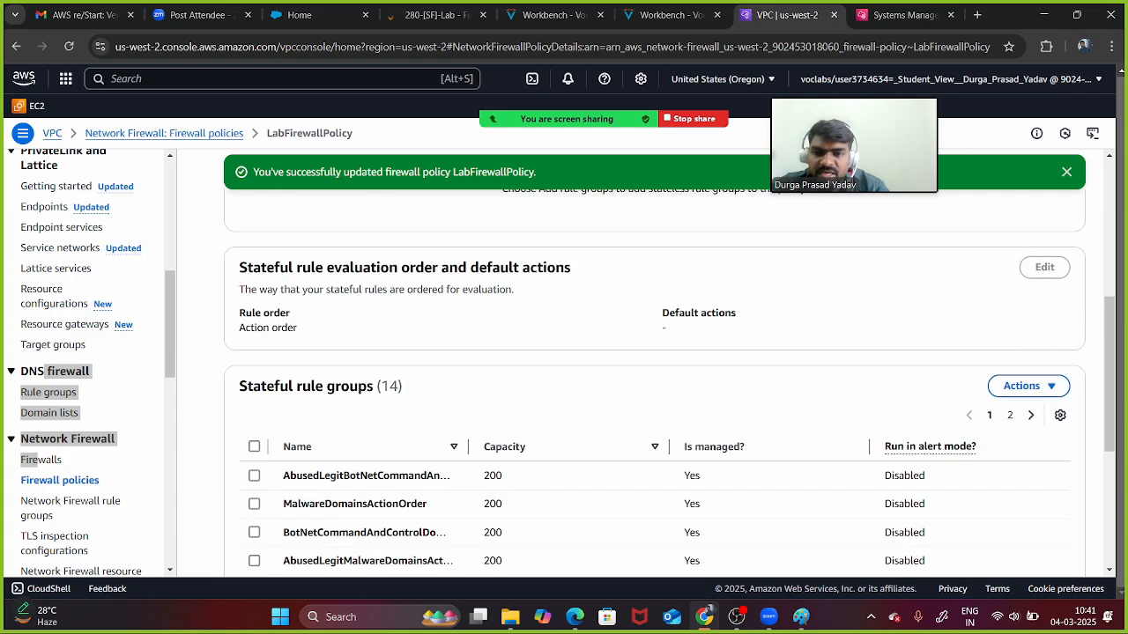
pyautogui.scroll(1, 654, 382)
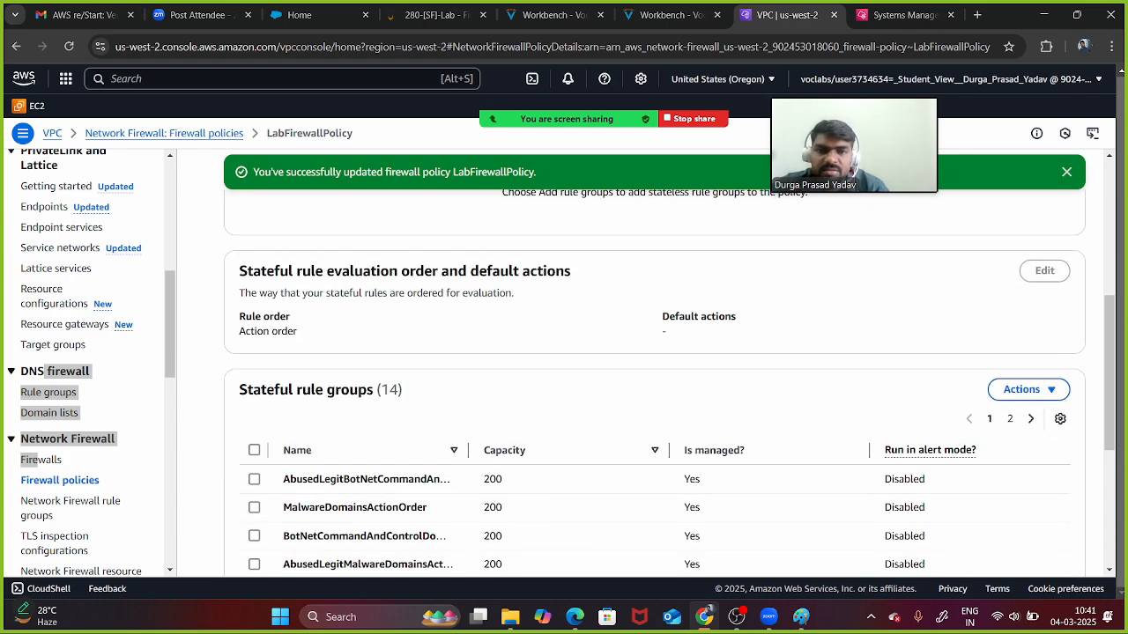
pyautogui.scroll(-4, 654, 382)
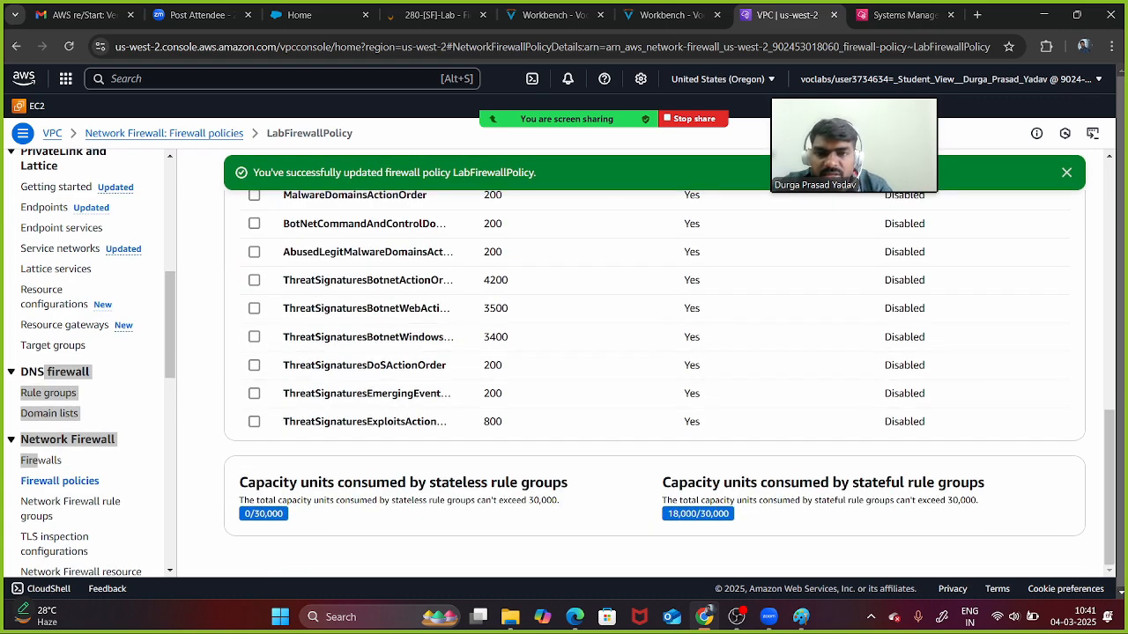
pyautogui.scroll(4, 654, 383)
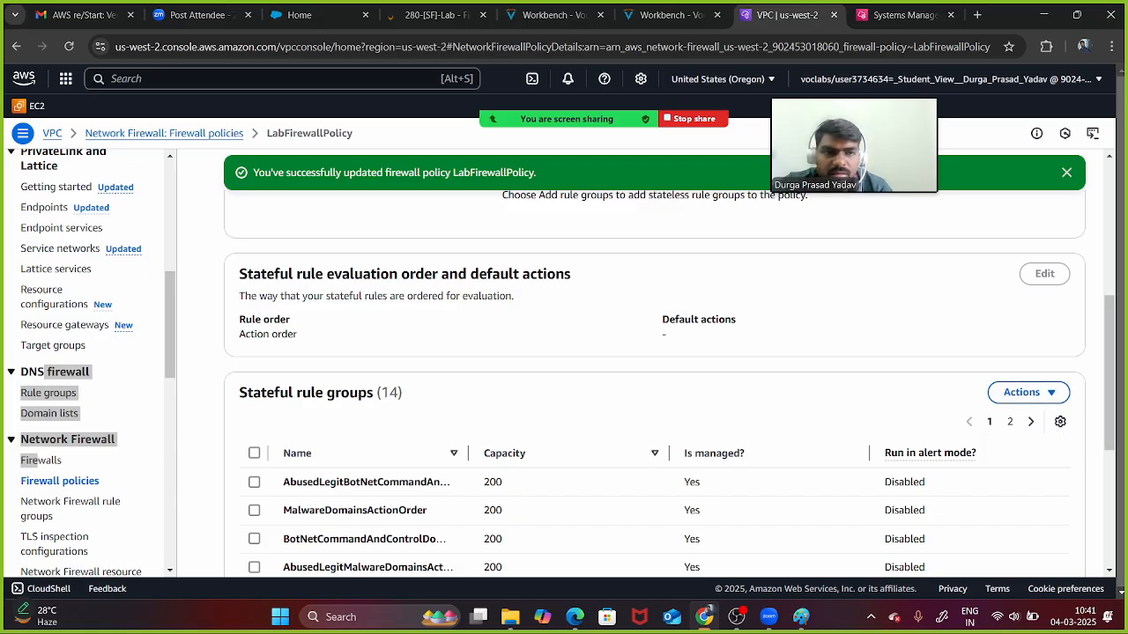
pyautogui.scroll(3, 654, 382)
pyautogui.scroll(2, 654, 382)
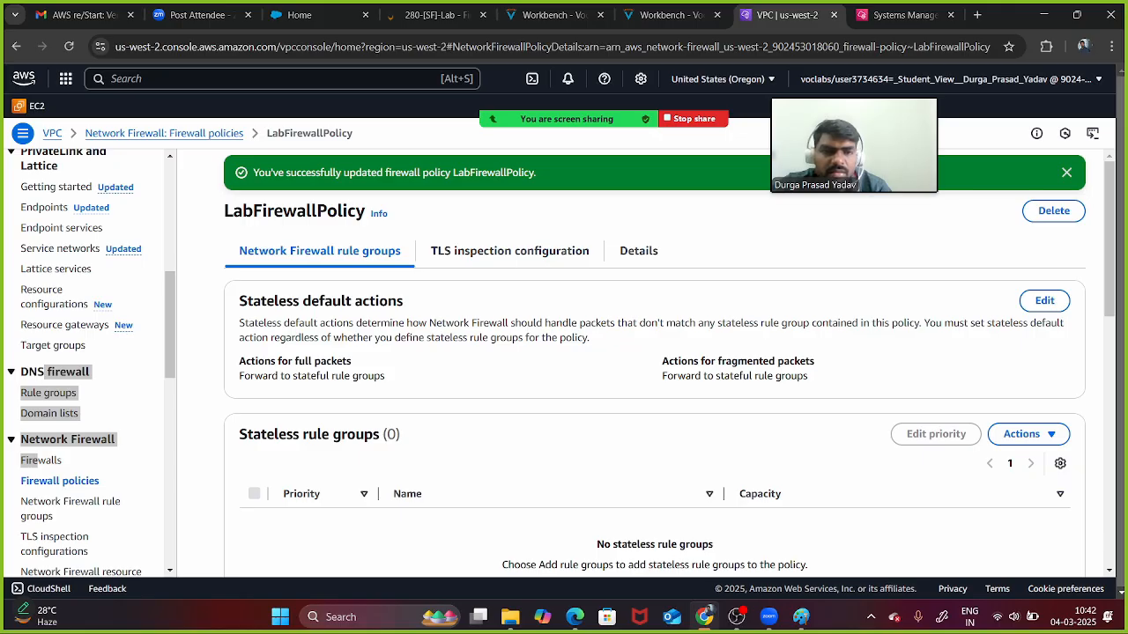
pyautogui.scroll(-3, 654, 382)
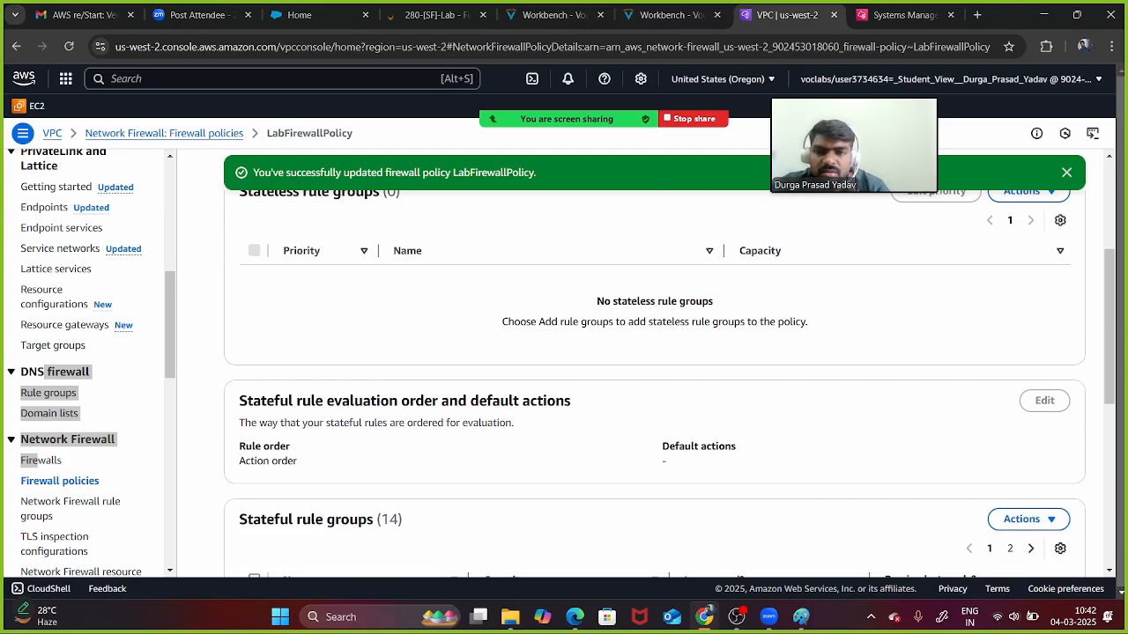
pyautogui.scroll(3, 654, 382)
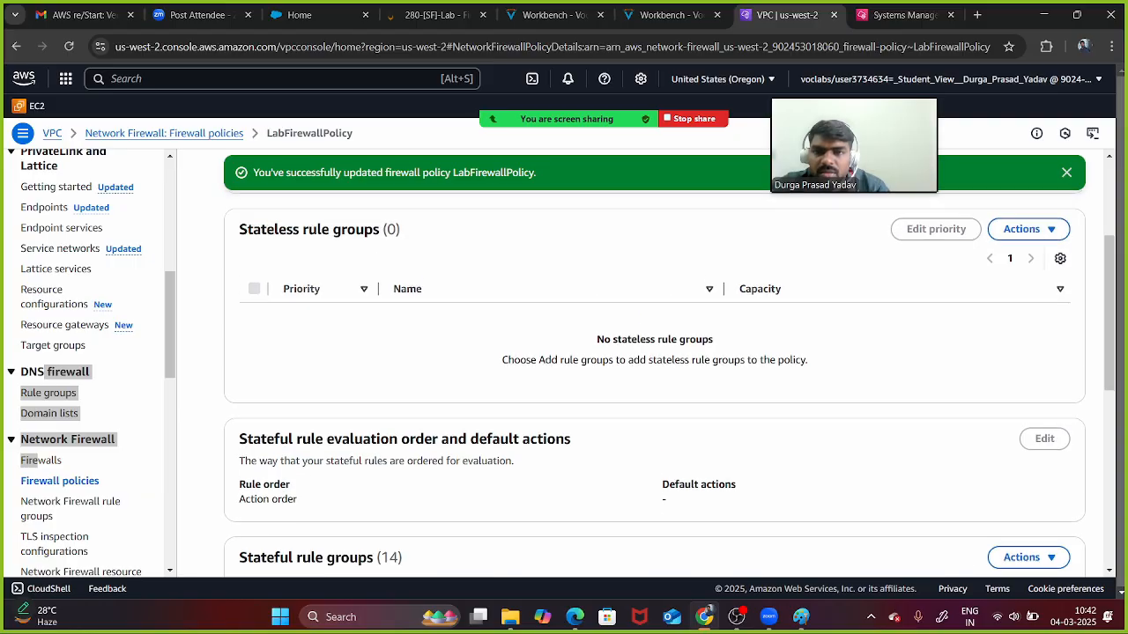
pyautogui.scroll(-4, 653, 383)
pyautogui.scroll(-2, 654, 383)
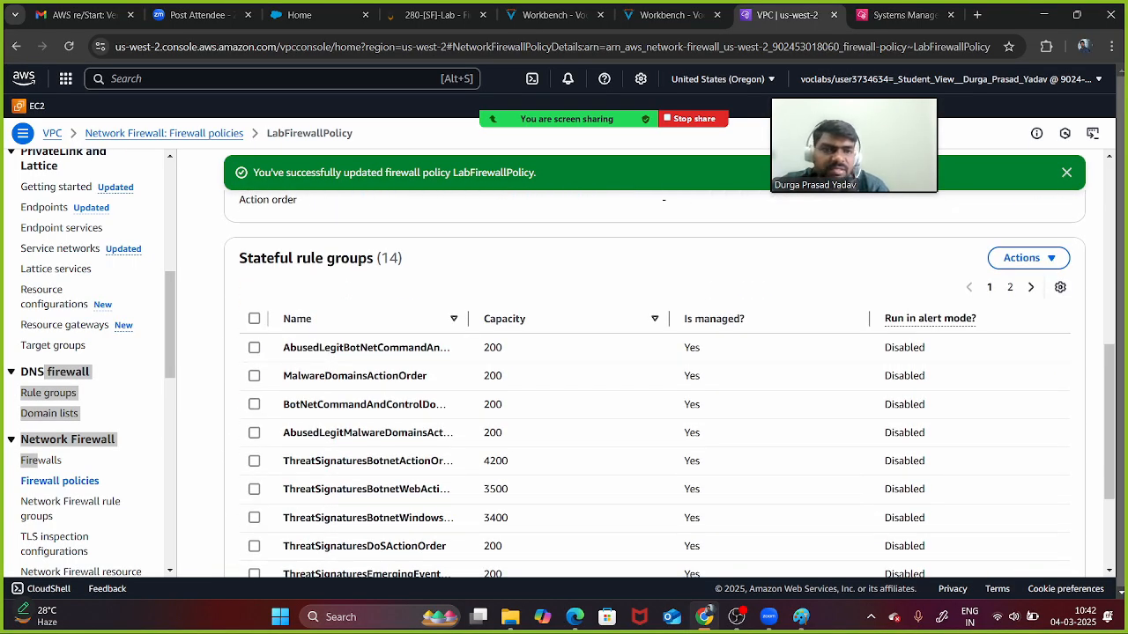
# - Add StatefulRuleGroup and rule2 as unmanaged stateful rule groups to LabFirewallPolicy
pyautogui.click(1027, 257)
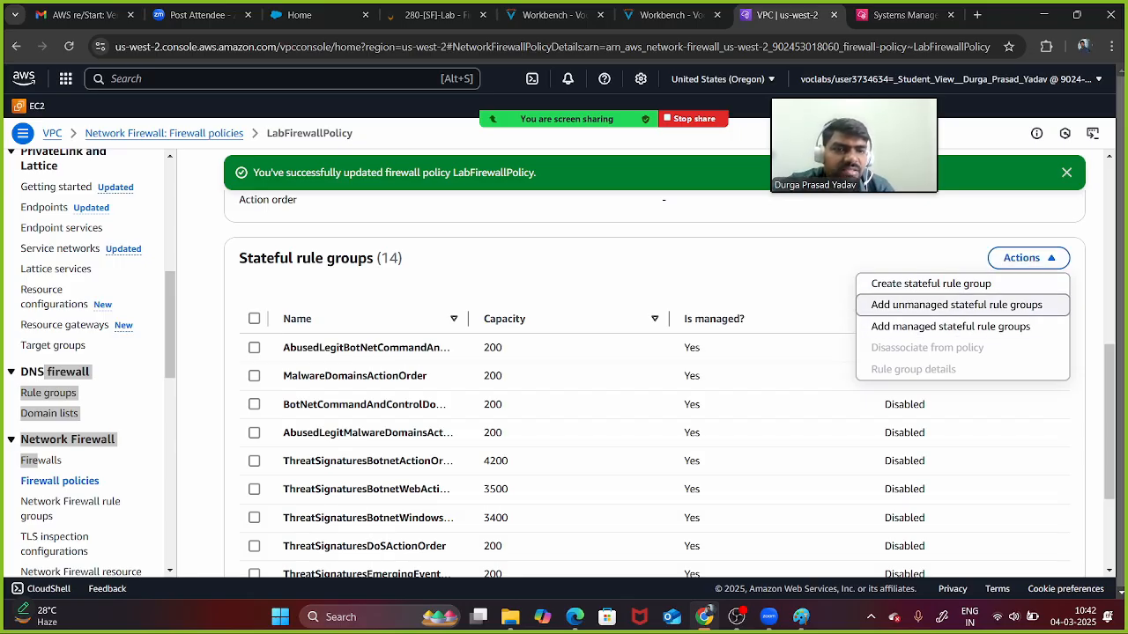
pyautogui.click(956, 305)
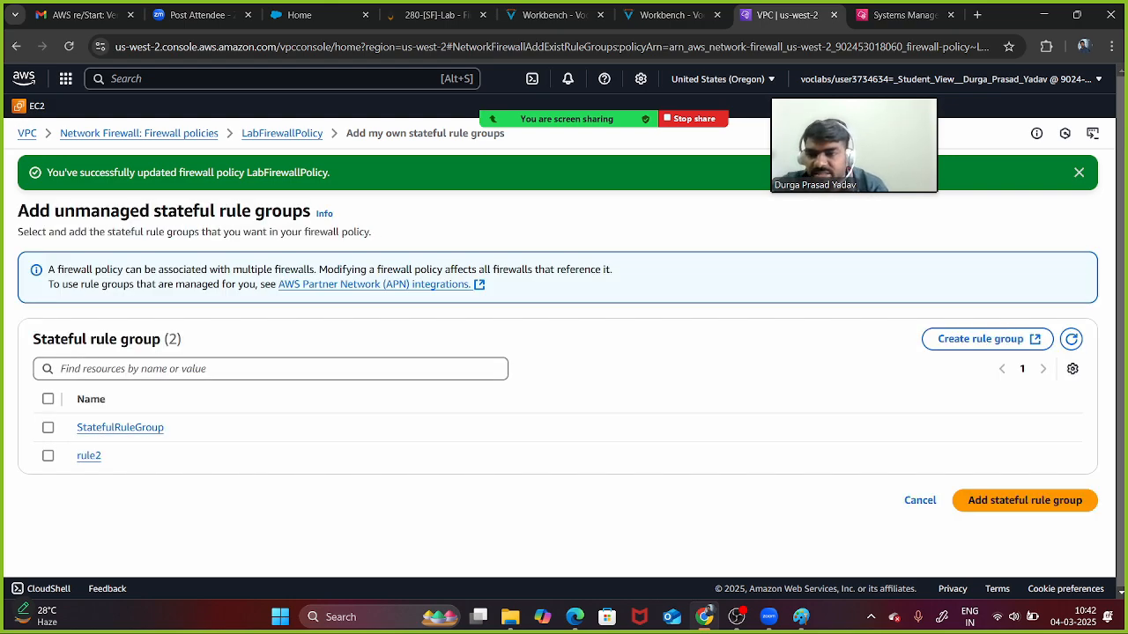
pyautogui.click(47, 428)
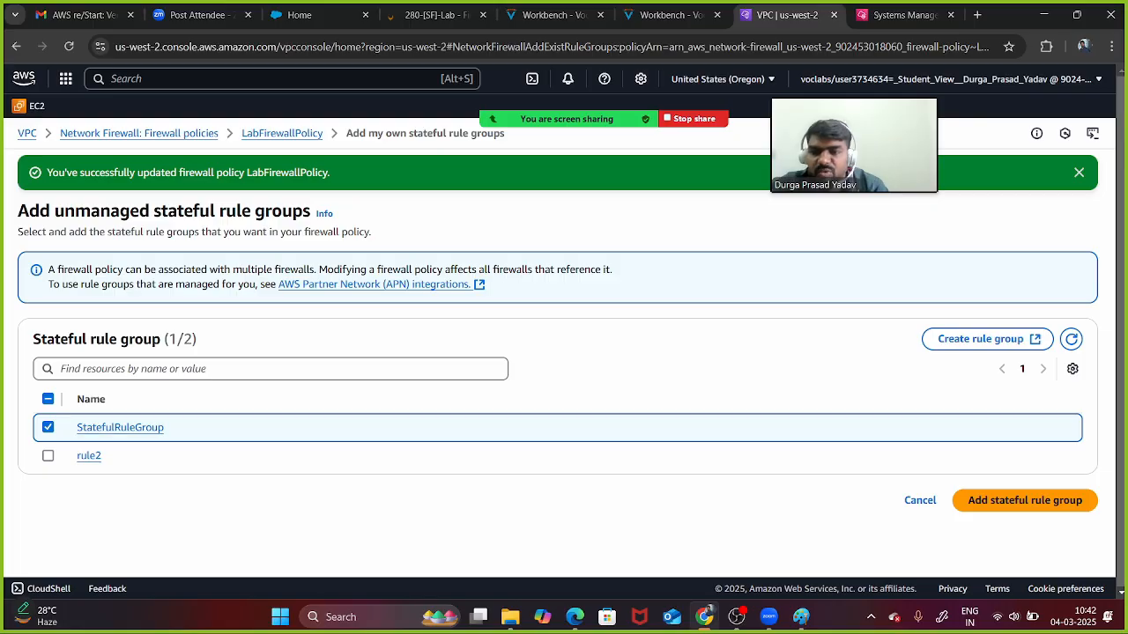
pyautogui.click(48, 455)
pyautogui.click(47, 455)
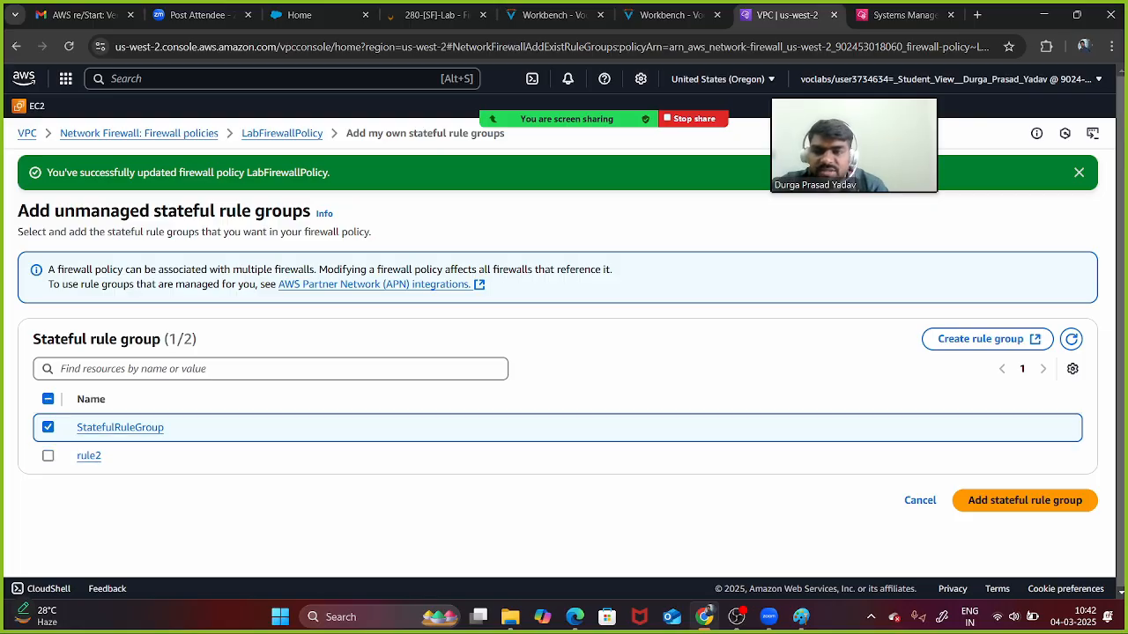
pyautogui.click(47, 455)
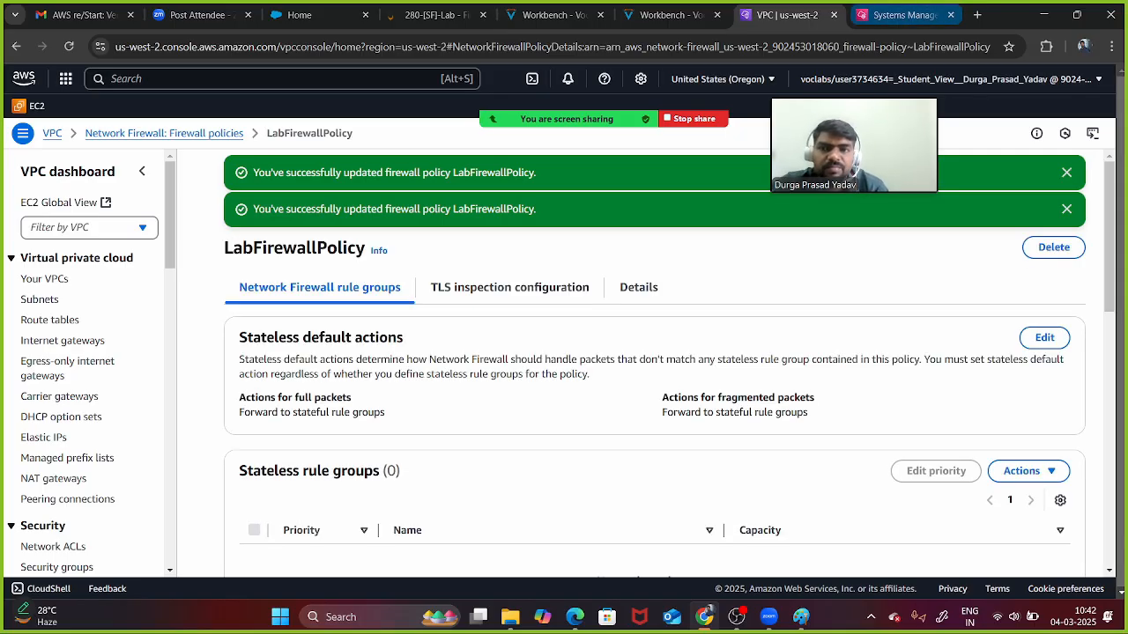
pyautogui.click(903, 15)
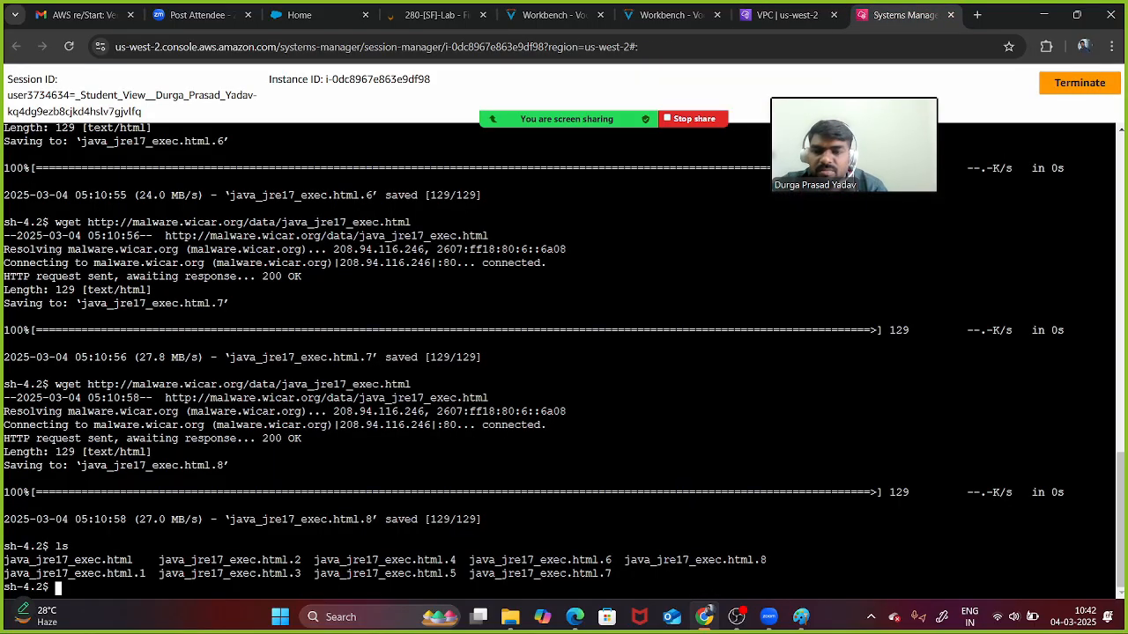
# - List and delete all java_jre17_exec.html copies with rm -rf *, then recall the wget command
pyautogui.press('Return')
pyautogui.press('Return')
pyautogui.press('Return')
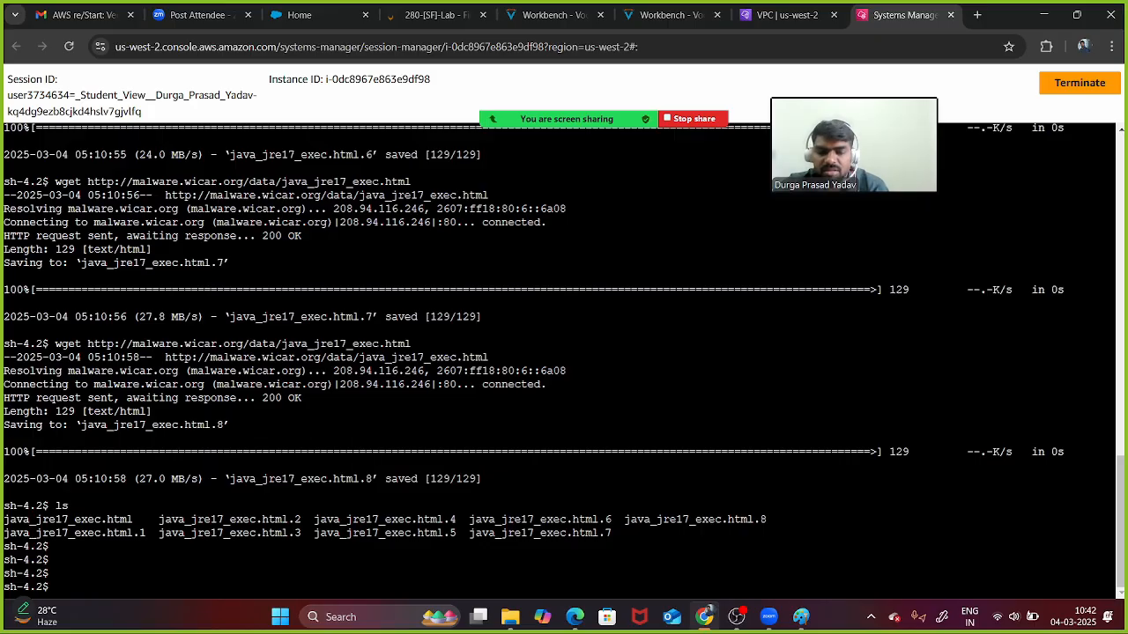
pyautogui.write('c')
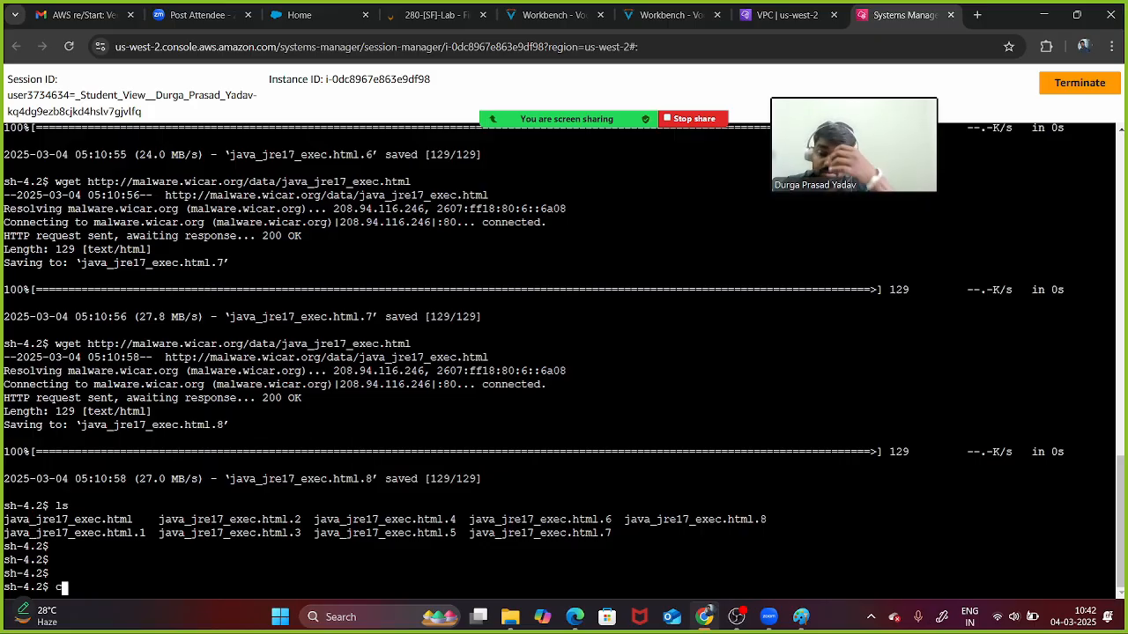
pyautogui.write('lear')
pyautogui.press('Return')
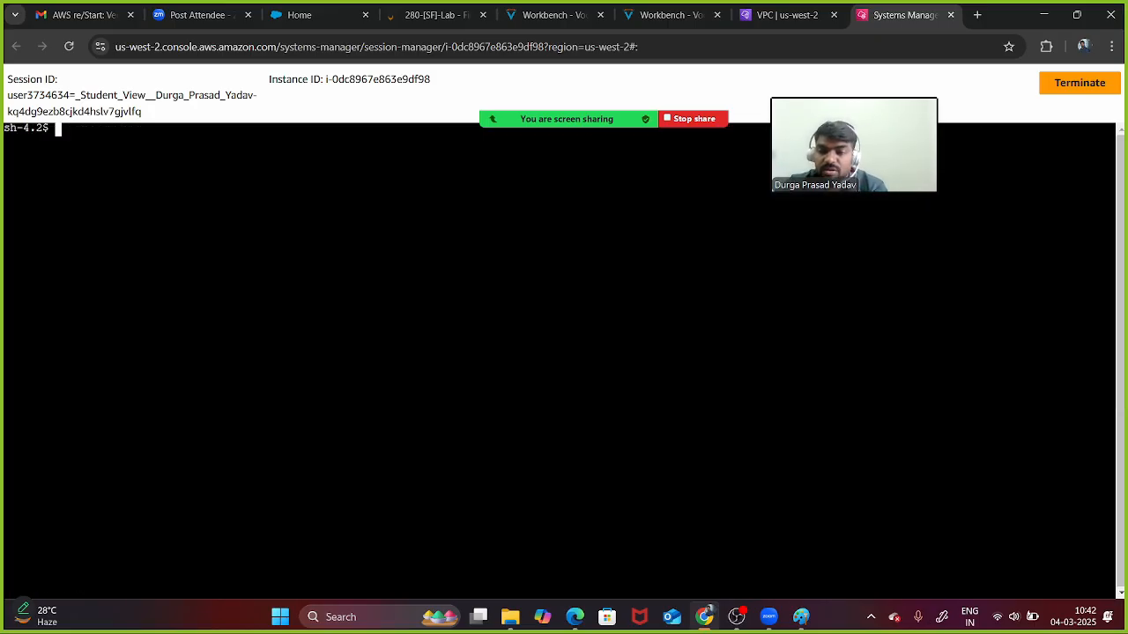
pyautogui.write('ls')
pyautogui.press('Return')
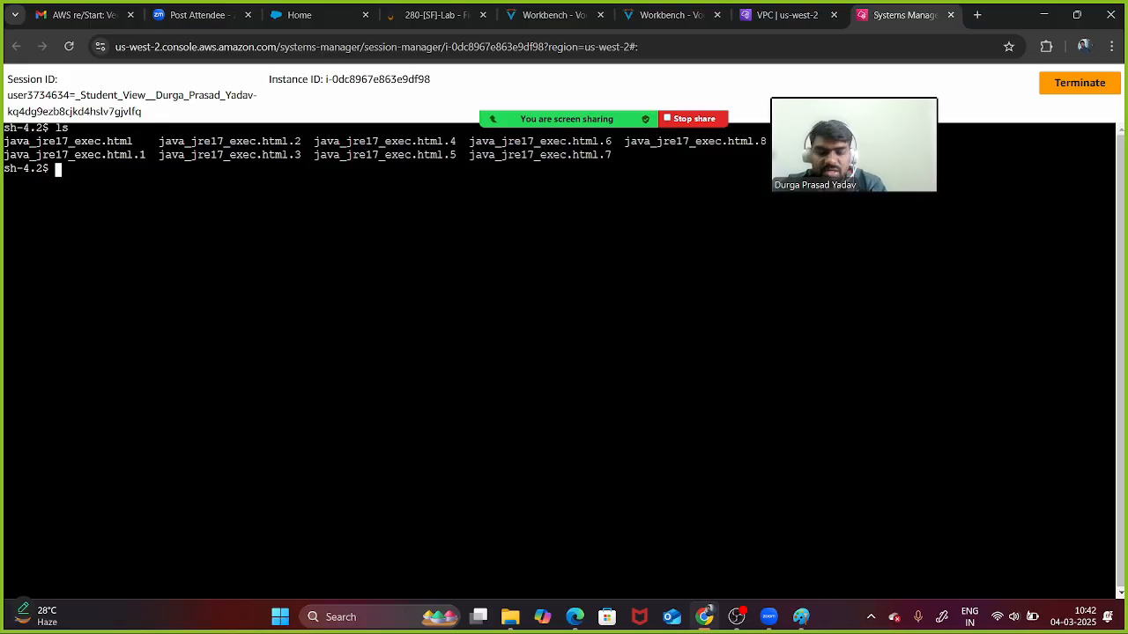
pyautogui.write('clear')
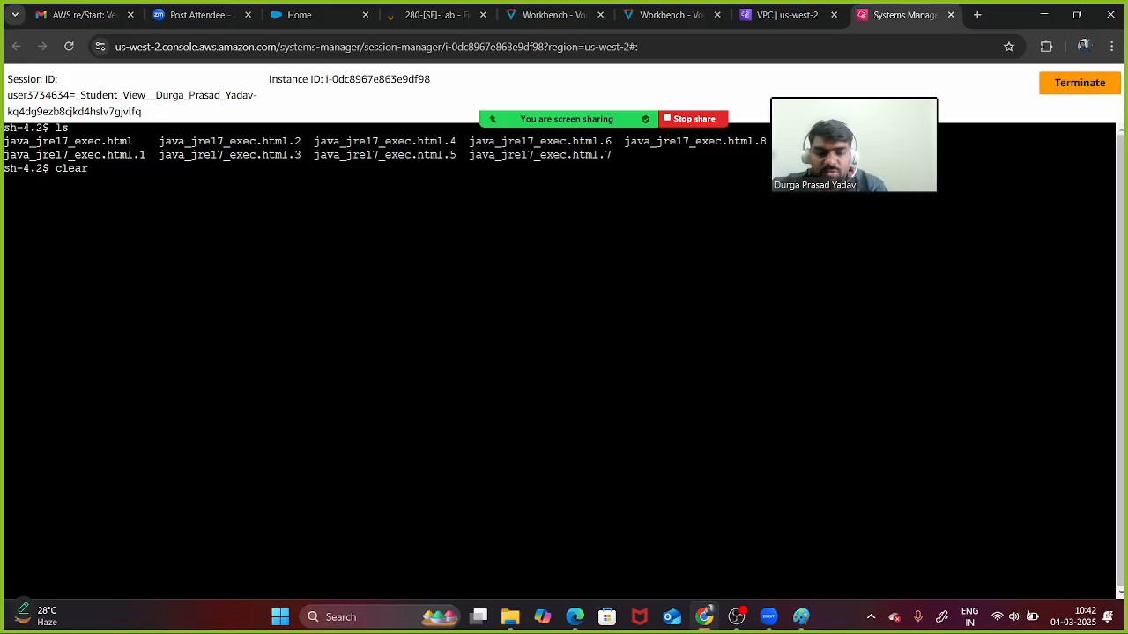
pyautogui.press('Up')
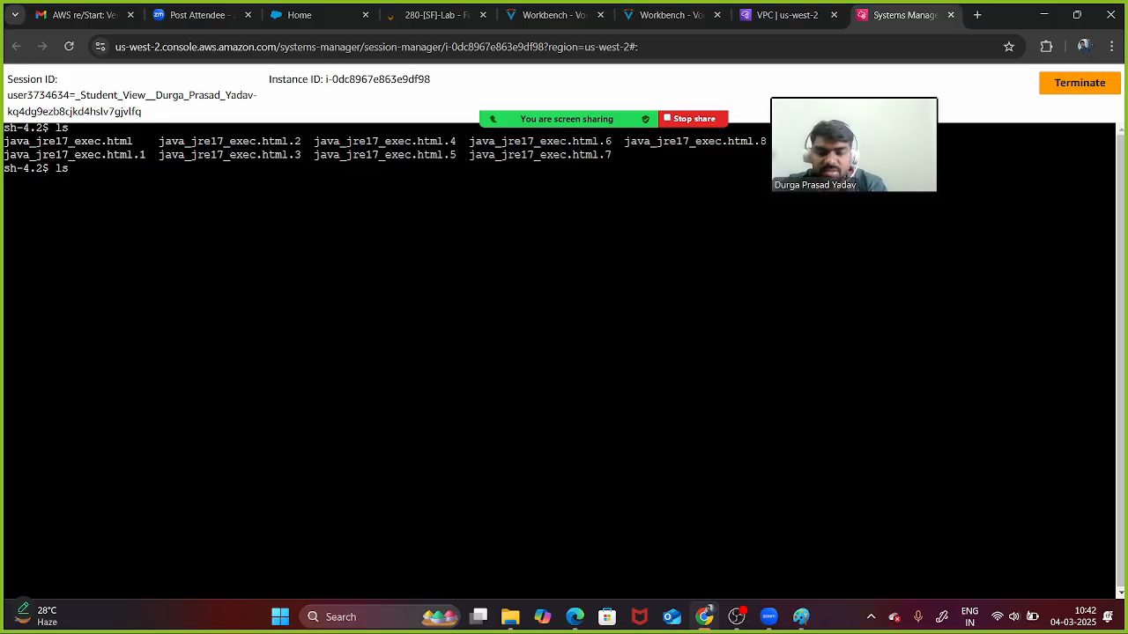
pyautogui.press('BackSpace')
pyautogui.press('BackSpace')
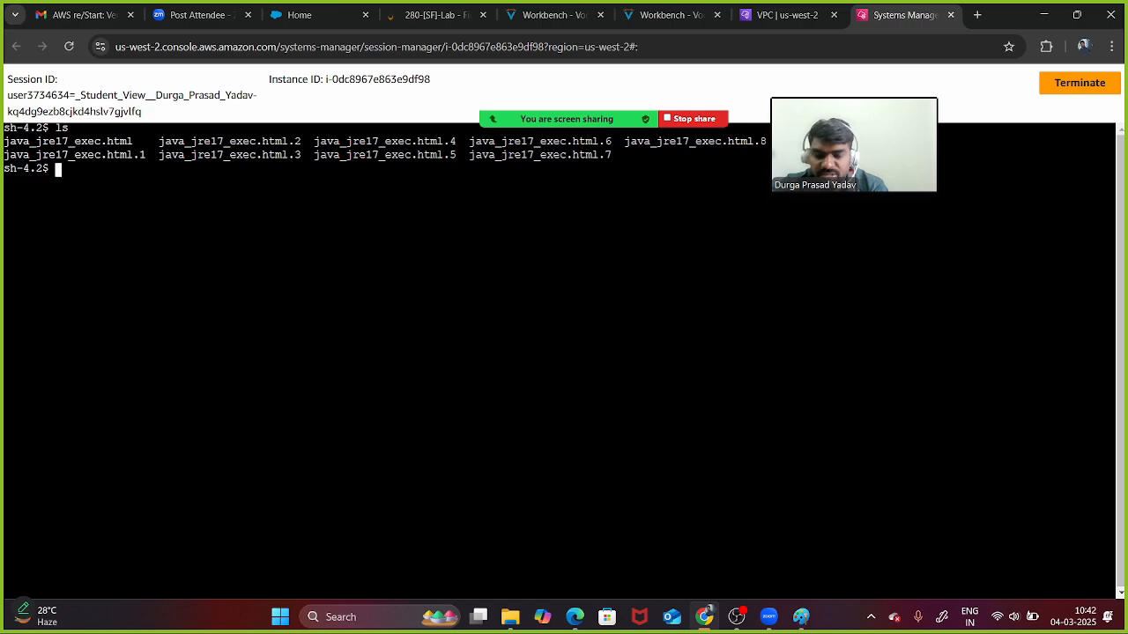
pyautogui.write('rm ')
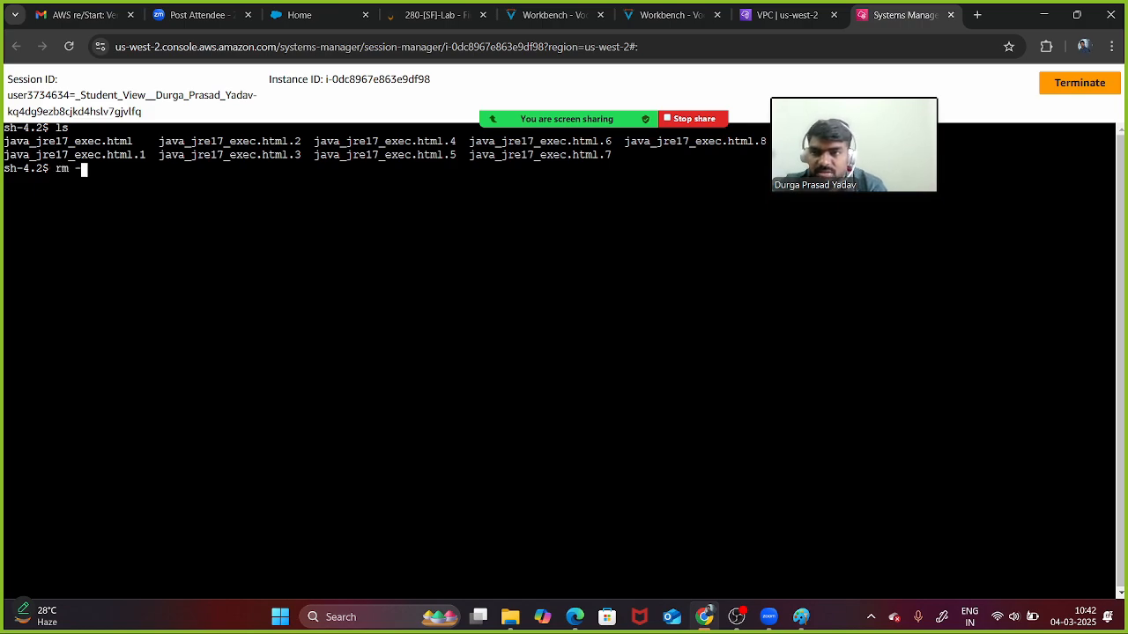
pyautogui.write('-rf ')
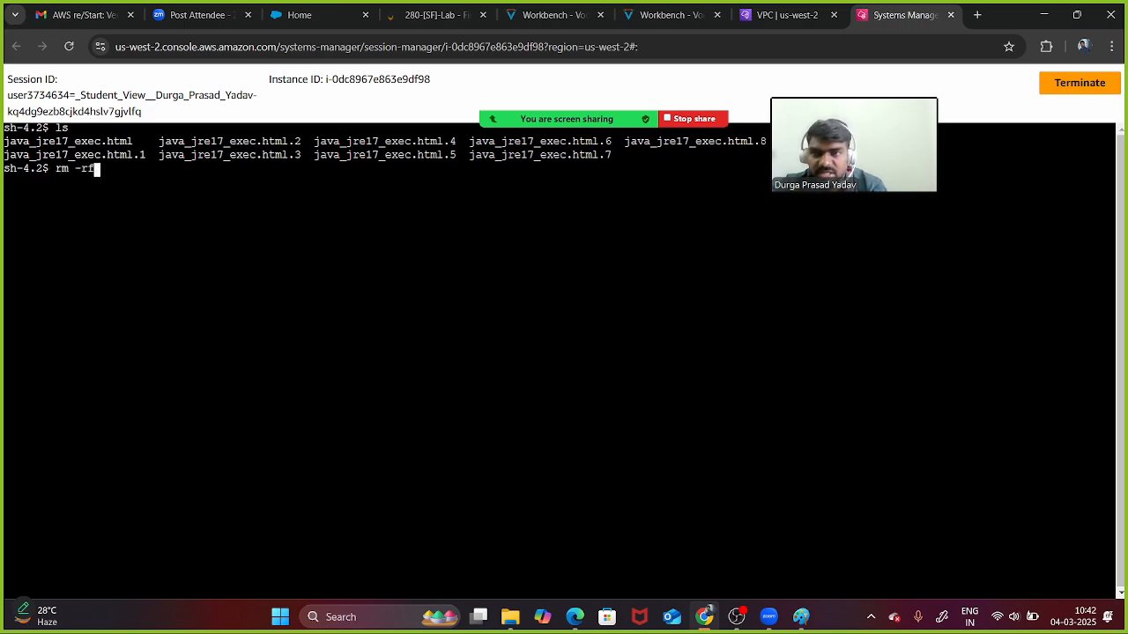
pyautogui.write('*')
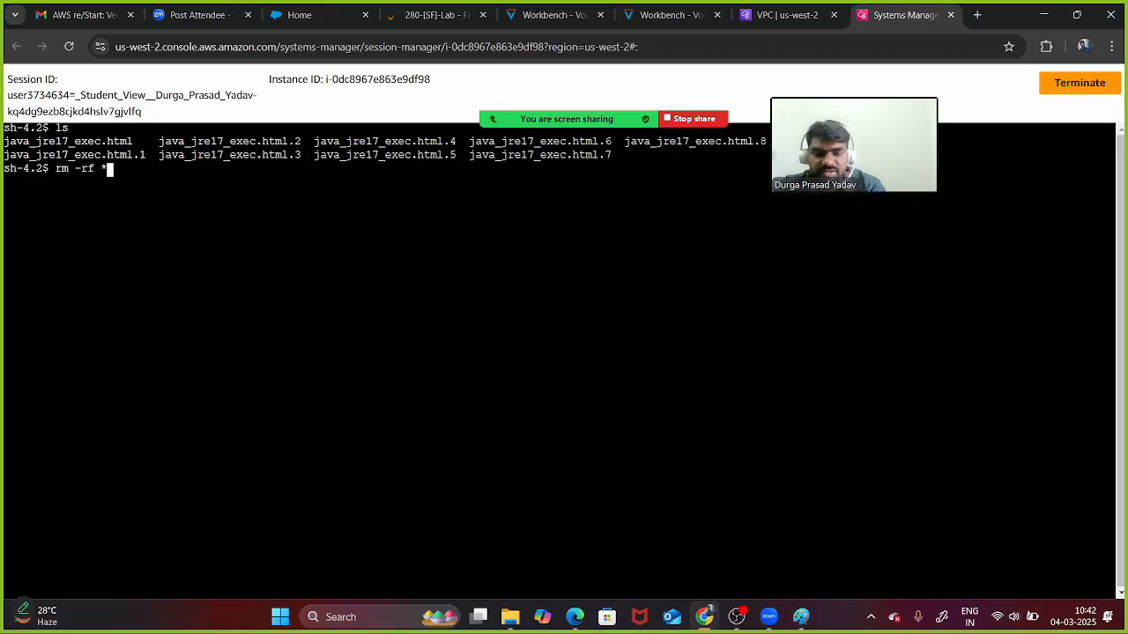
pyautogui.press('Return')
pyautogui.press('Up')
pyautogui.press('Up')
pyautogui.press('Up')
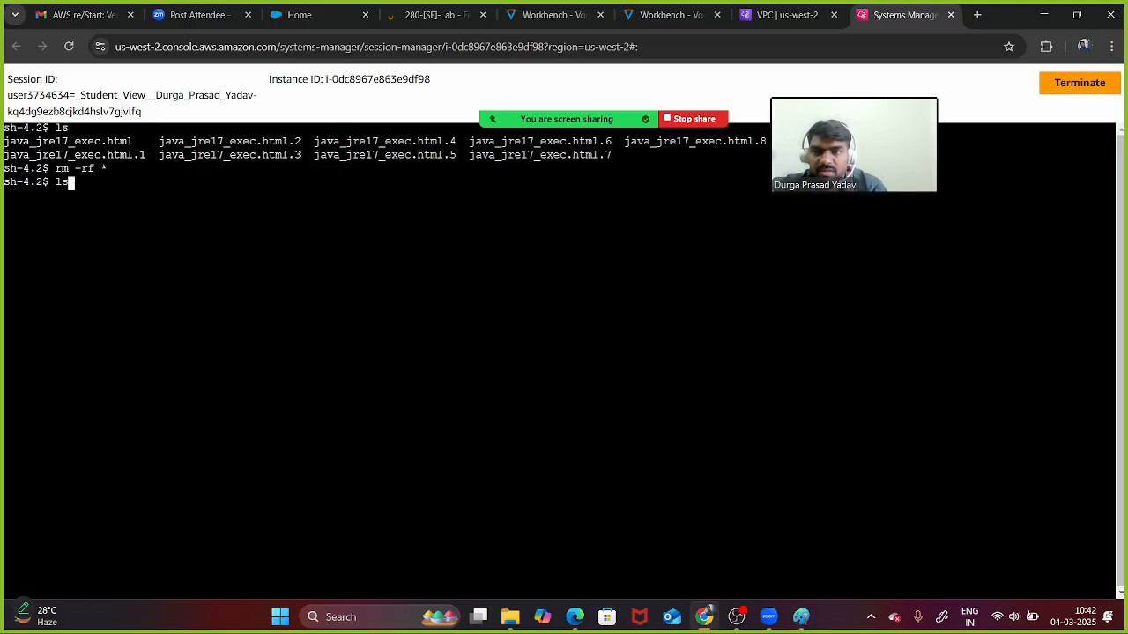
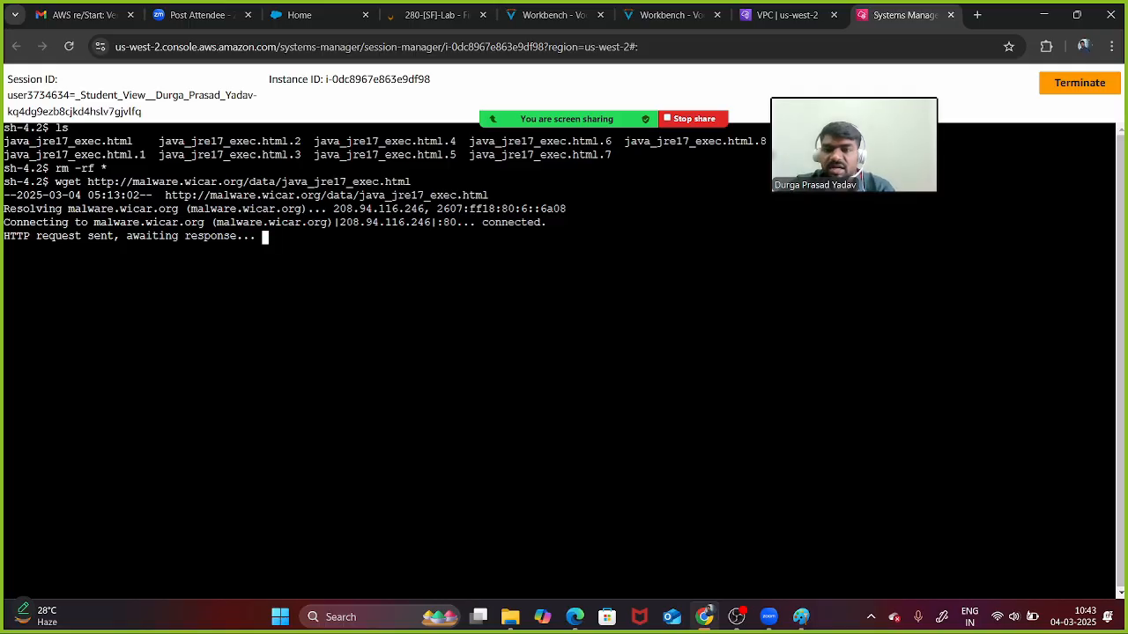
# - Cancel the stalled malware wget download and clear the terminal
pyautogui.hotkey('ctrl', 'c')
pyautogui.press('Return')
pyautogui.press('Return')
pyautogui.write('clear')
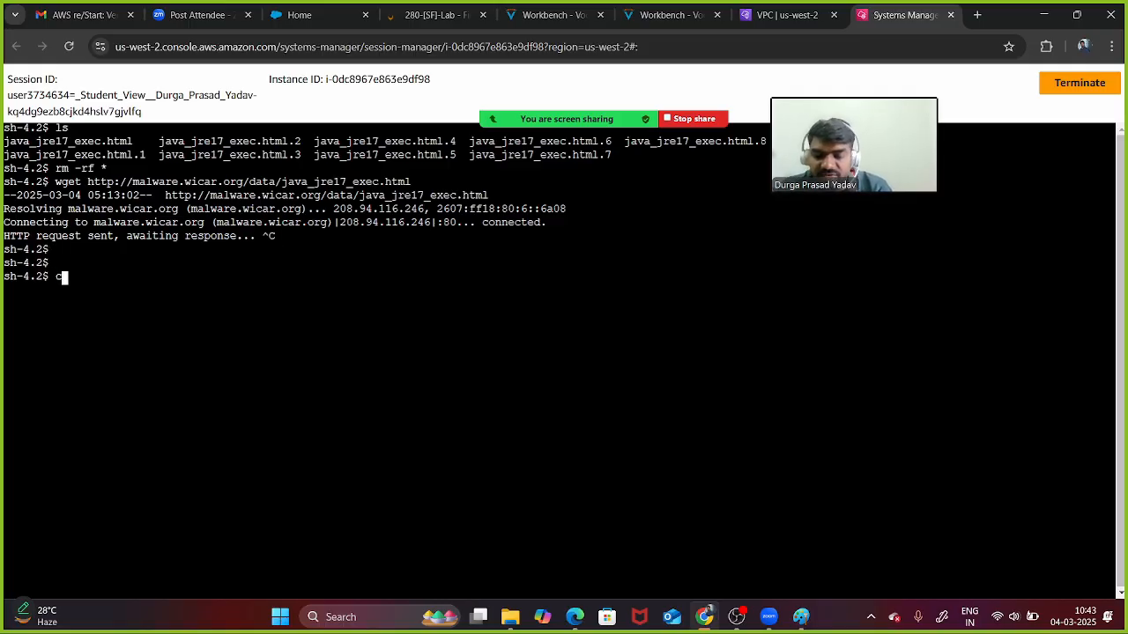
pyautogui.press('Return')
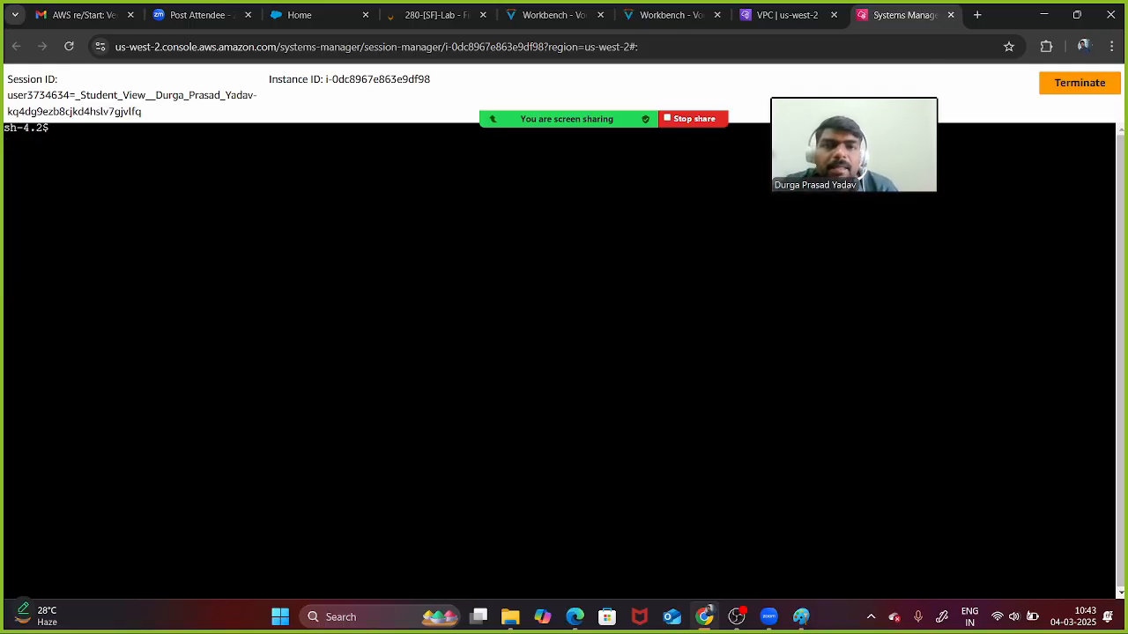
# - Glance over the LabFirewallPolicy page, then return to the instance terminal session
pyautogui.click(787, 15)
pyautogui.scroll(-3, 655, 370)
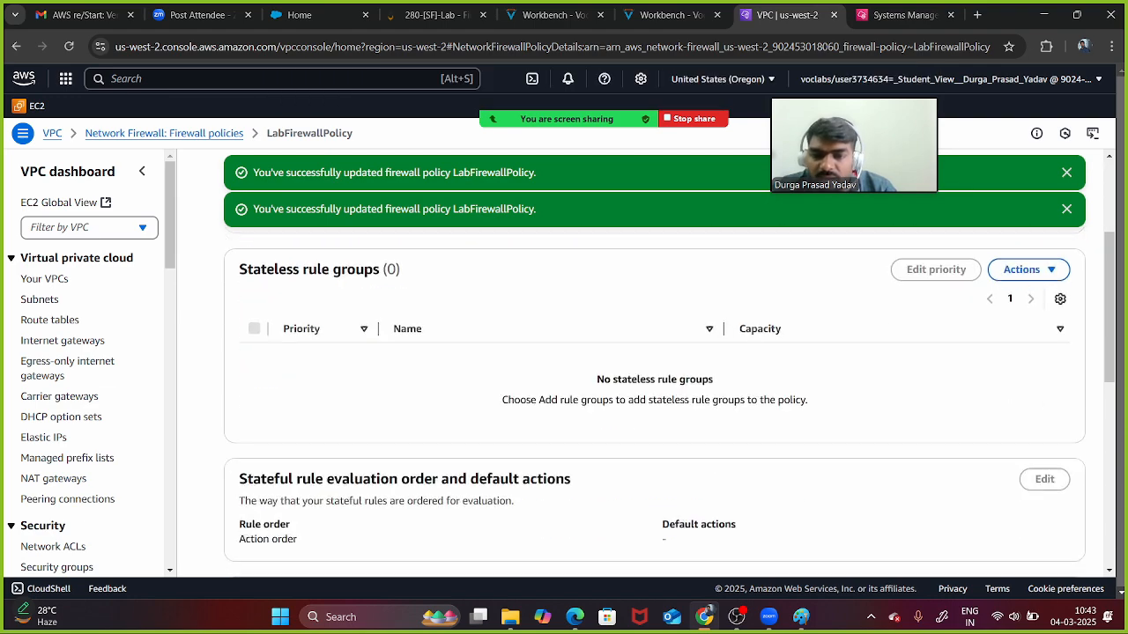
pyautogui.scroll(2, 655, 370)
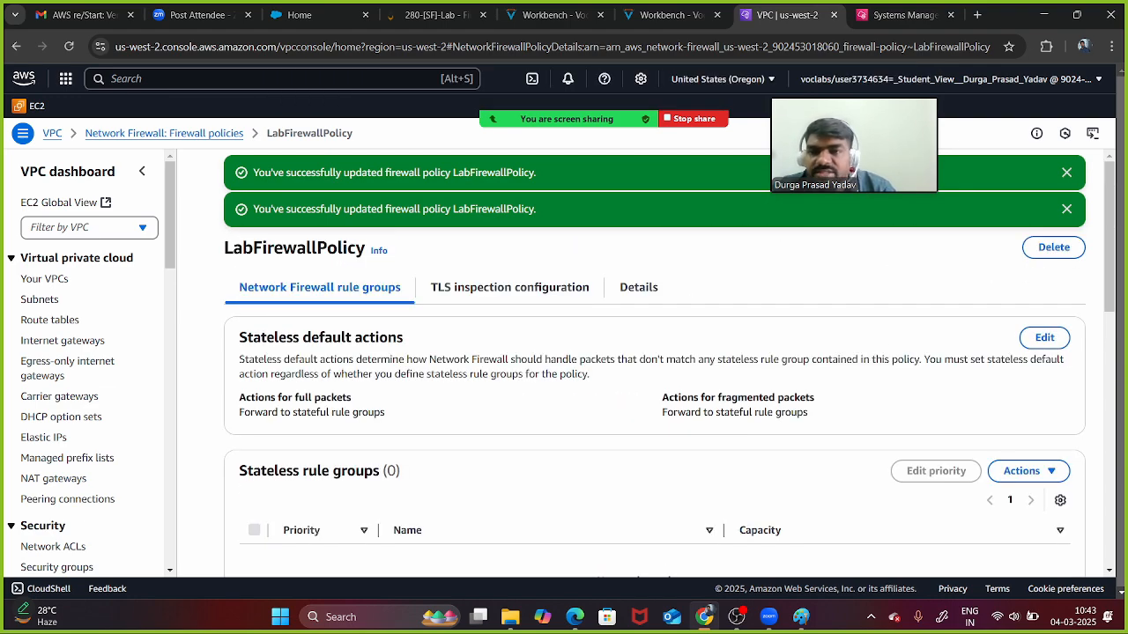
pyautogui.scroll(-5, 88, 371)
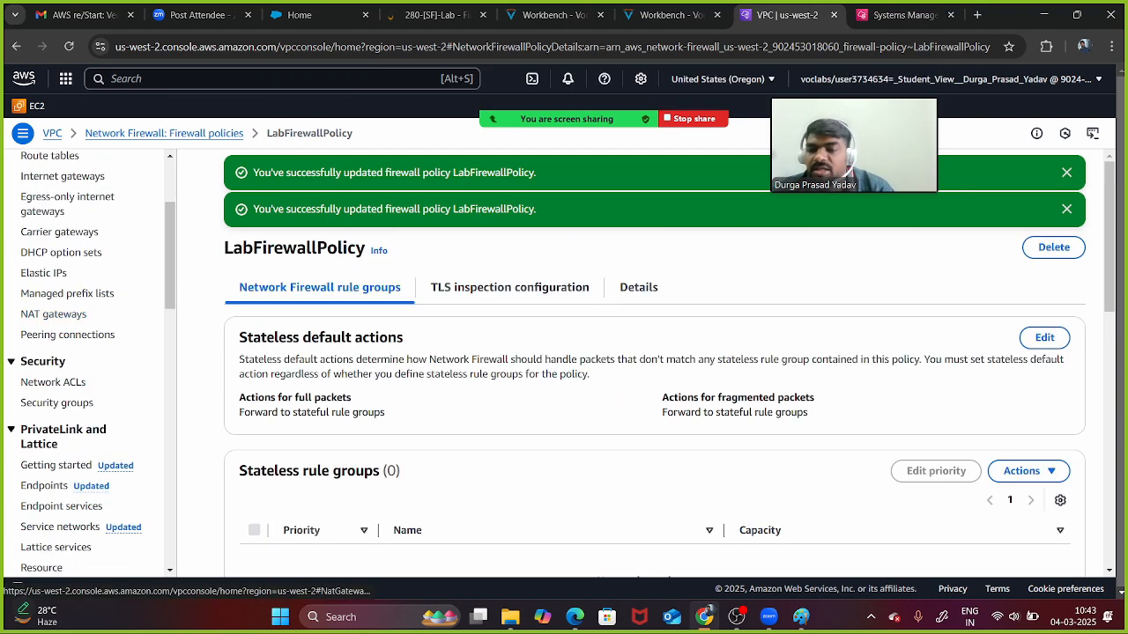
pyautogui.scroll(-1, 88, 370)
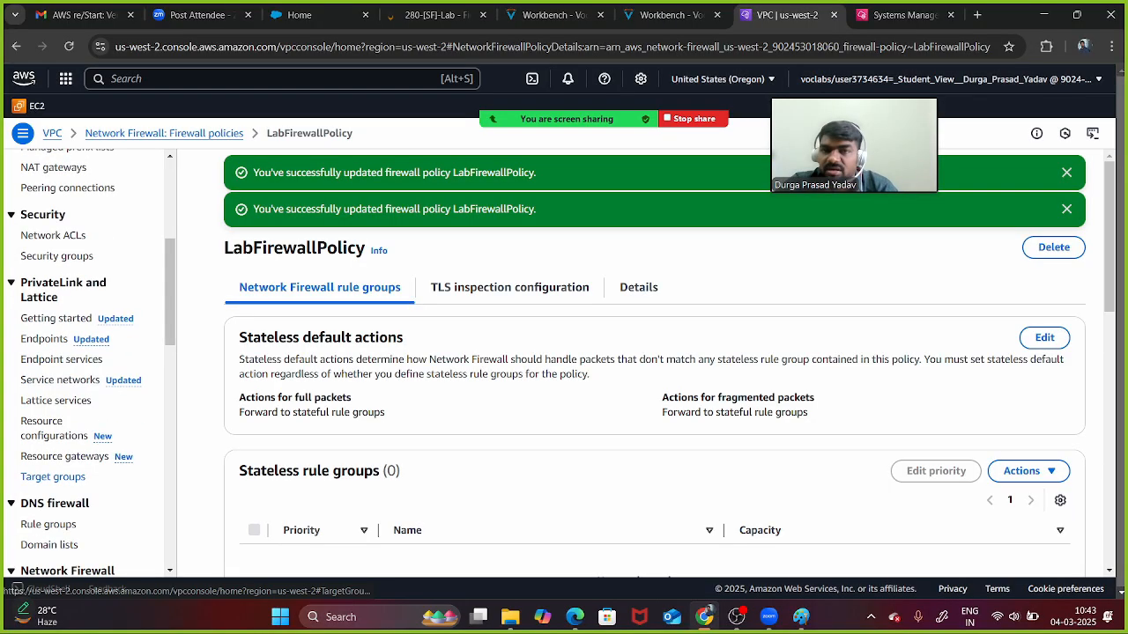
pyautogui.hotkey('ctrl', 'Tab')
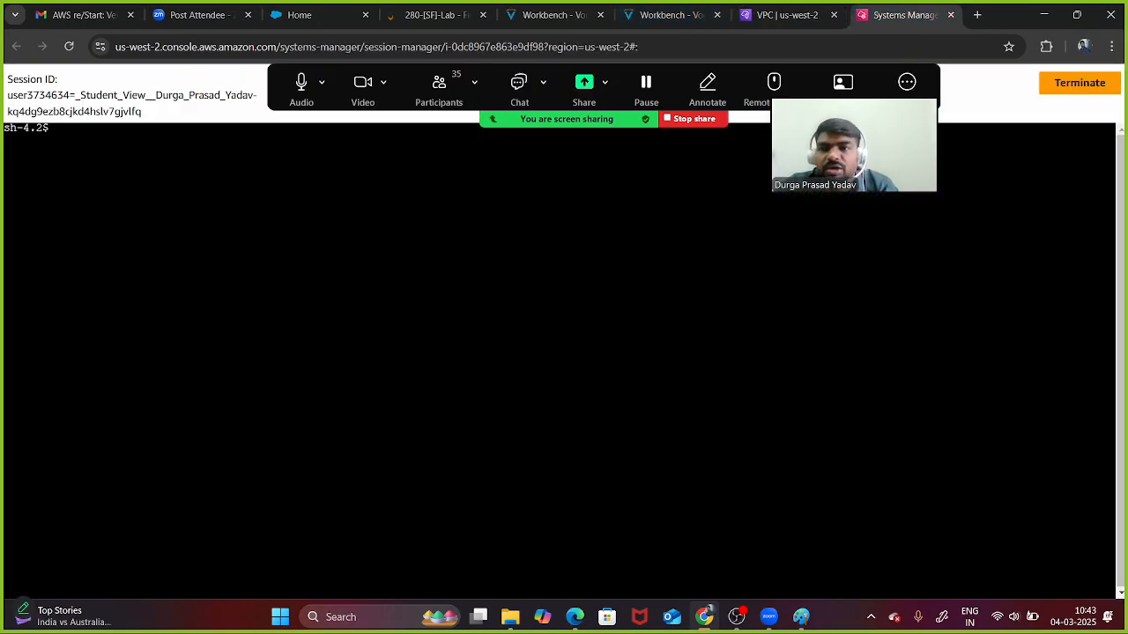
pyautogui.press('Return')
pyautogui.press('Return')
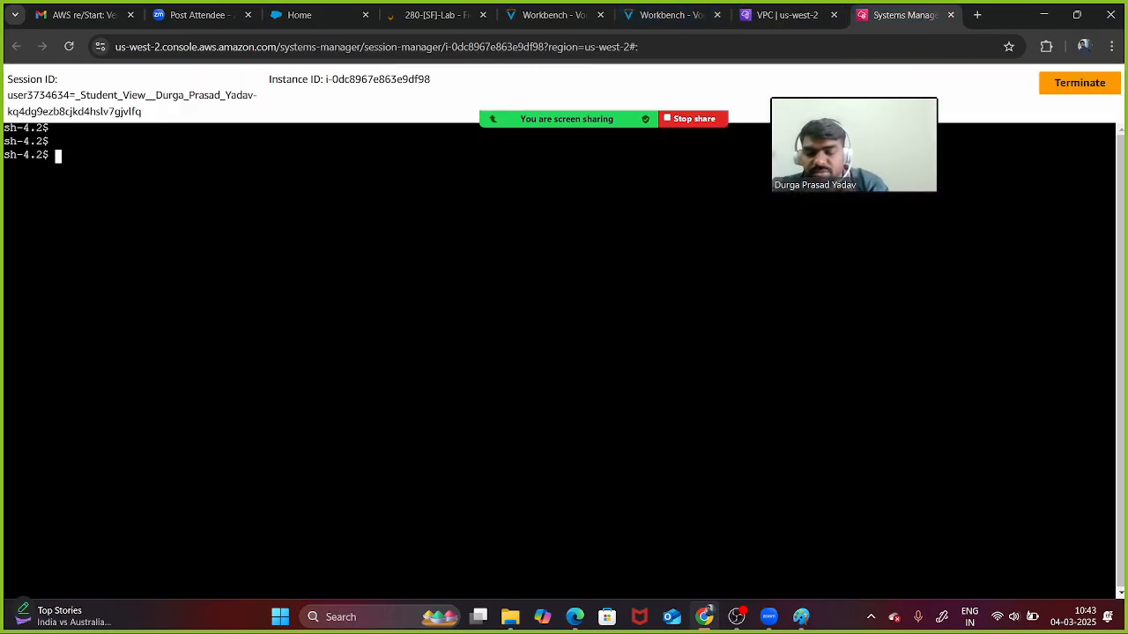
pyautogui.write('curl ')
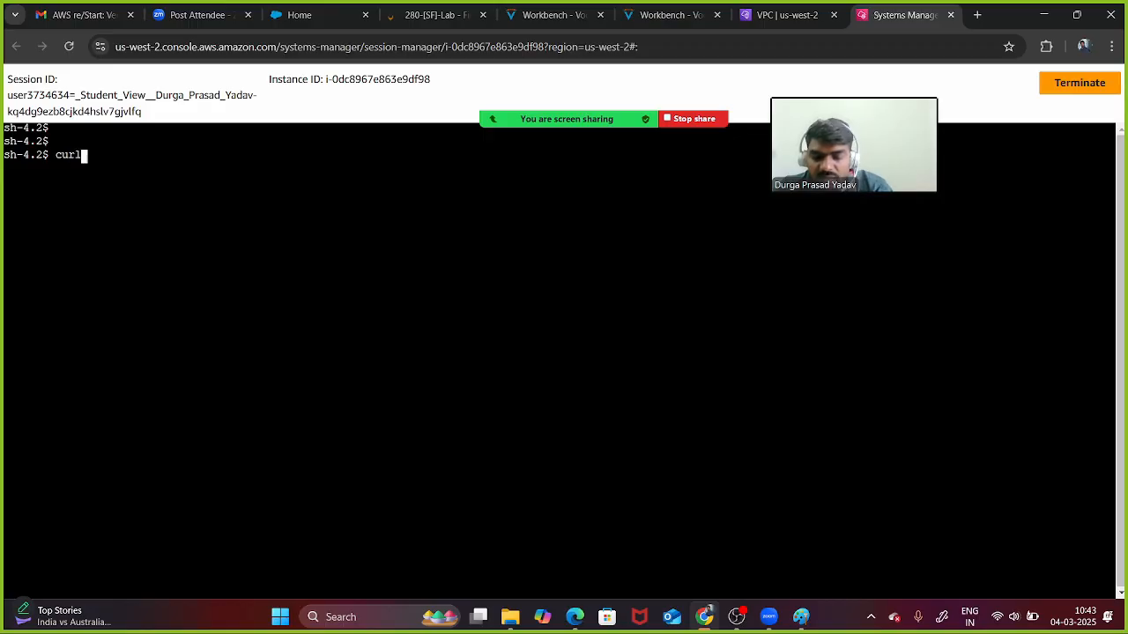
pyautogui.write('www')
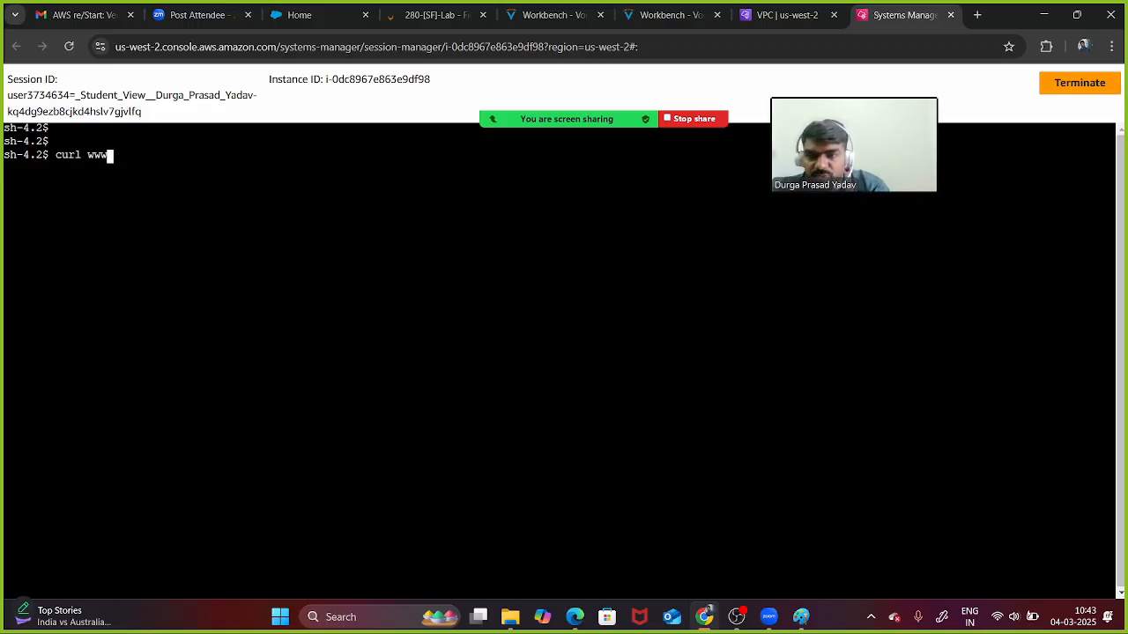
pyautogui.write('.youtuv')
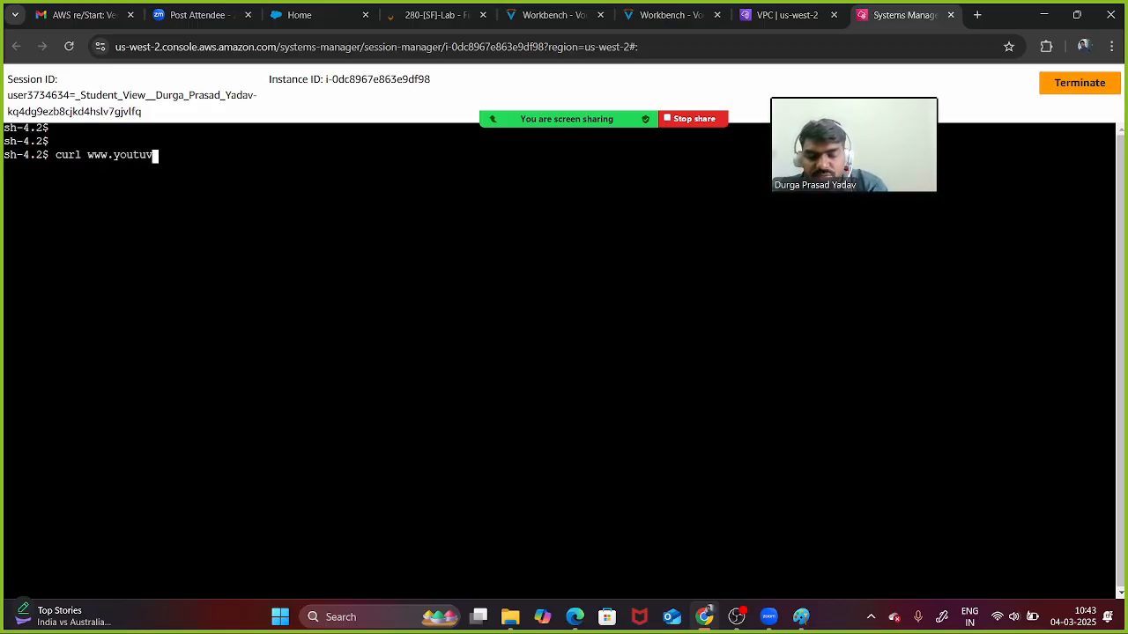
pyautogui.press('BackSpace')
pyautogui.write('be.com')
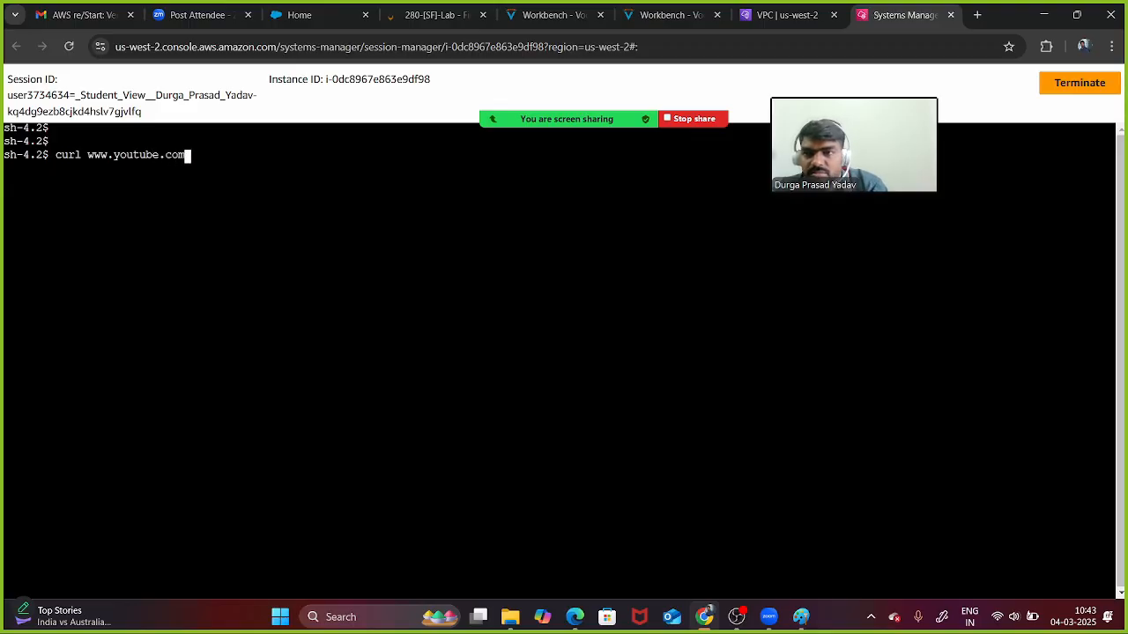
pyautogui.press('Return')
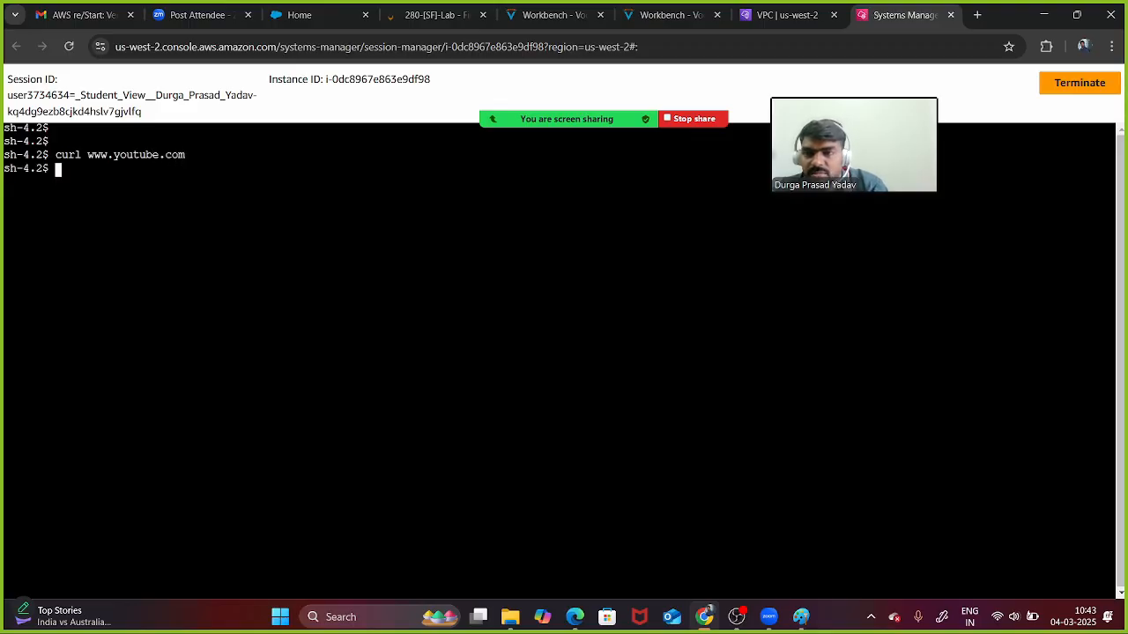
pyautogui.write('ls')
pyautogui.press('Return')
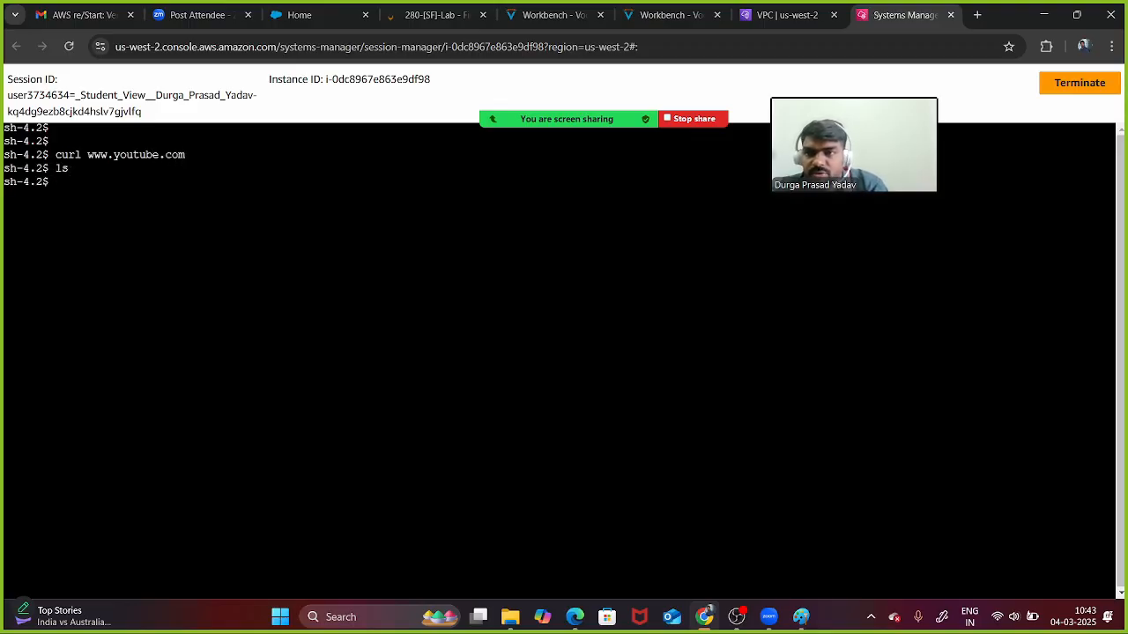
pyautogui.write('ls')
pyautogui.press('Up')
pyautogui.press('Up')
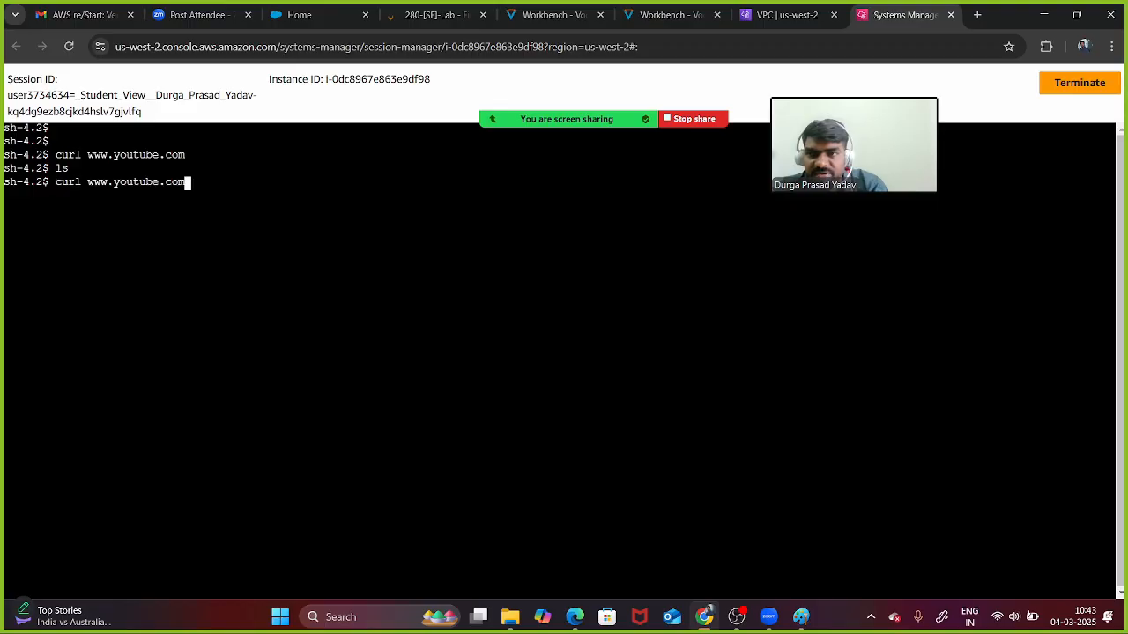
pyautogui.press('Return')
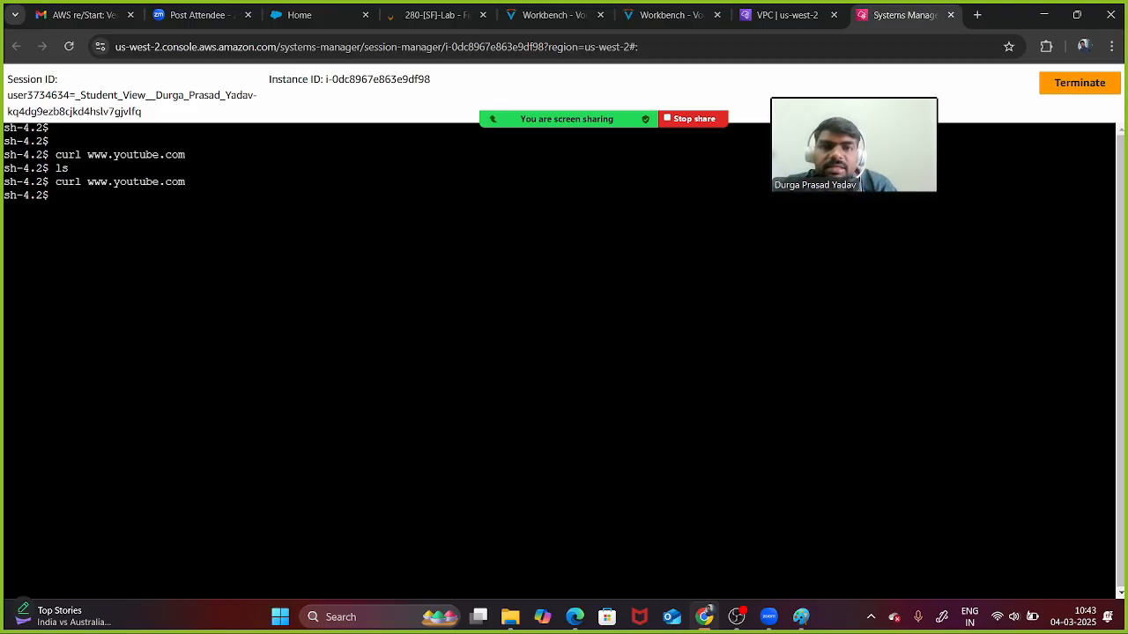
# - Start a new Domain list rule group with Action order rule evaluation
pyautogui.click(787, 15)
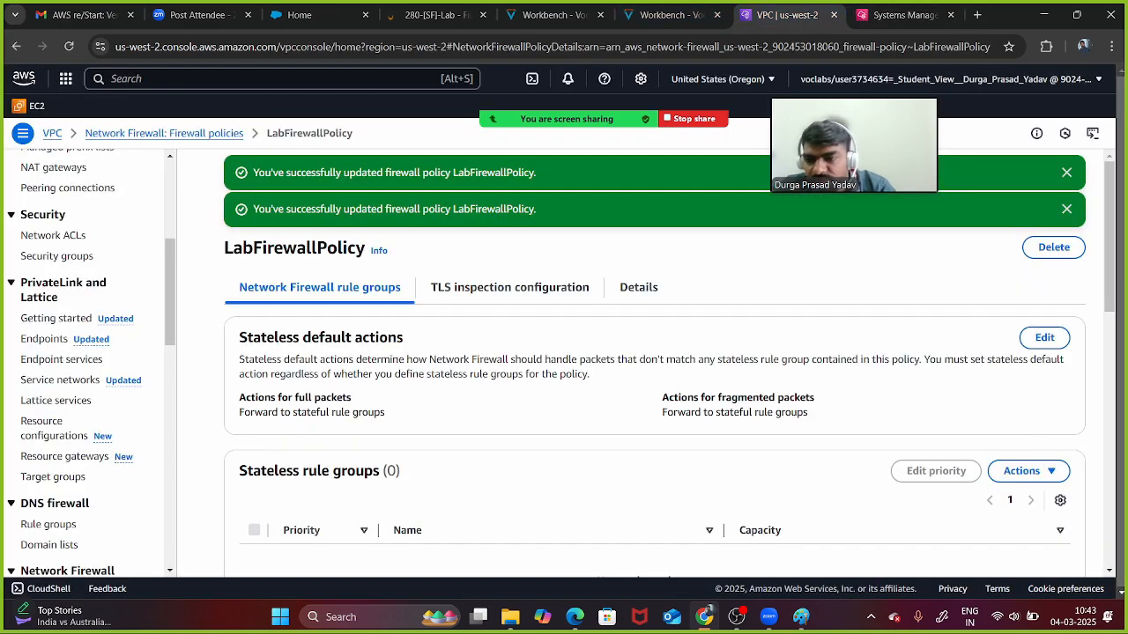
pyautogui.scroll(-2, 53, 344)
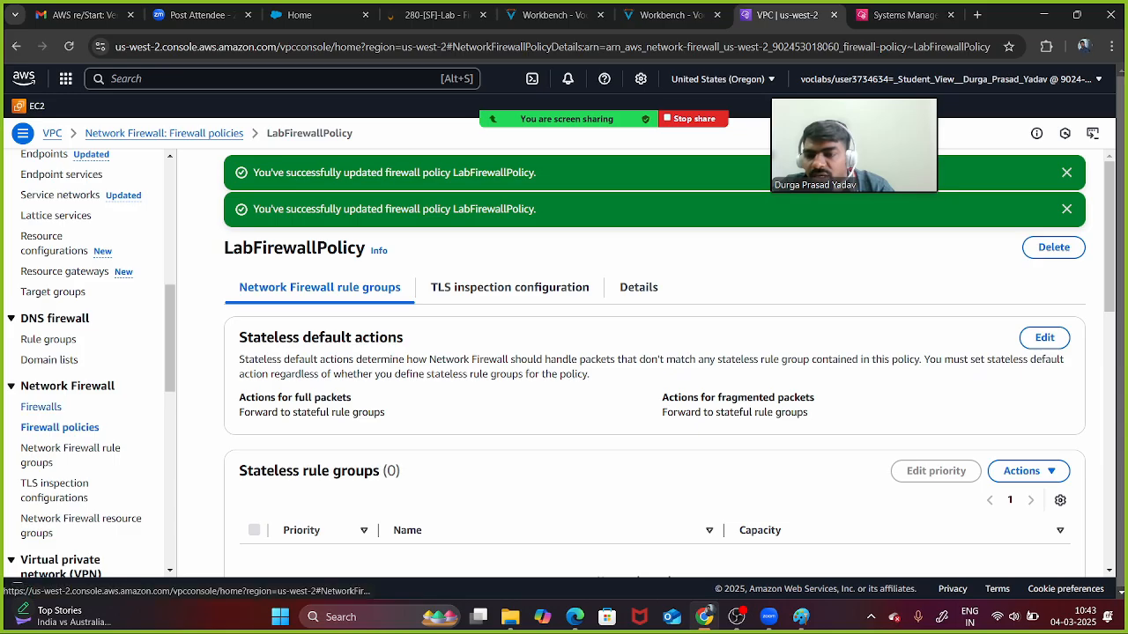
pyautogui.click(71, 455)
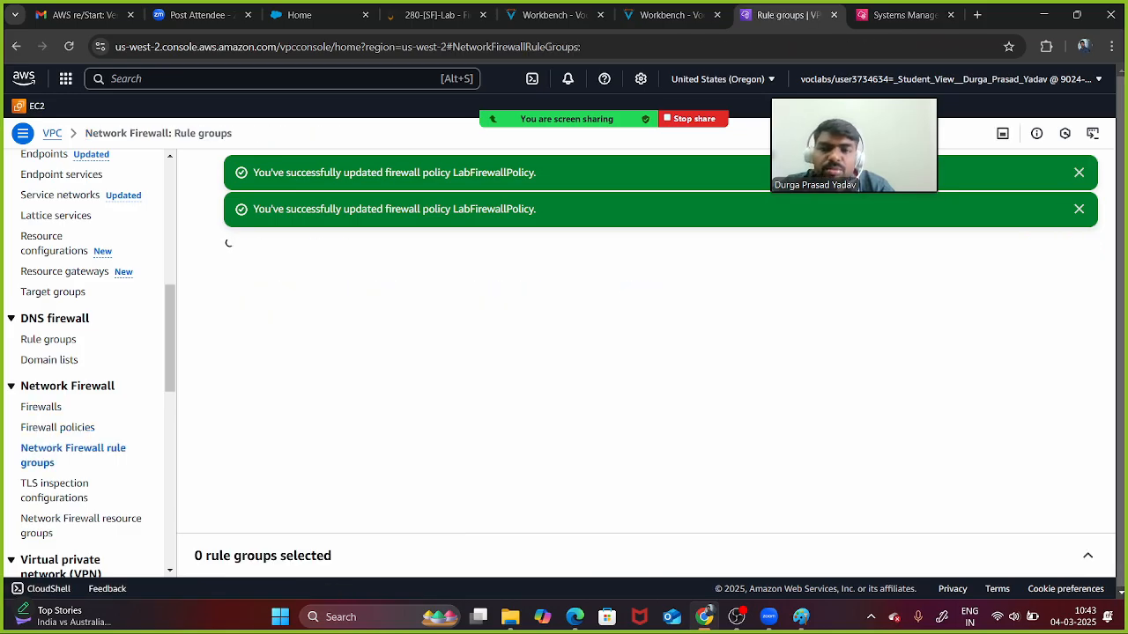
pyautogui.click(1078, 208)
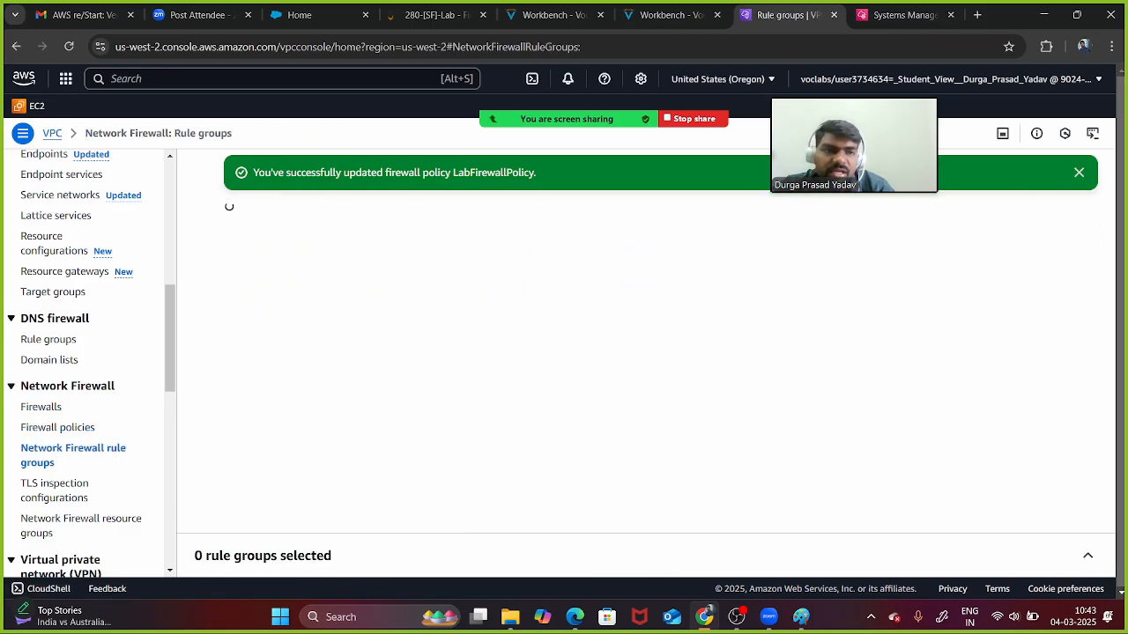
pyautogui.click(1078, 173)
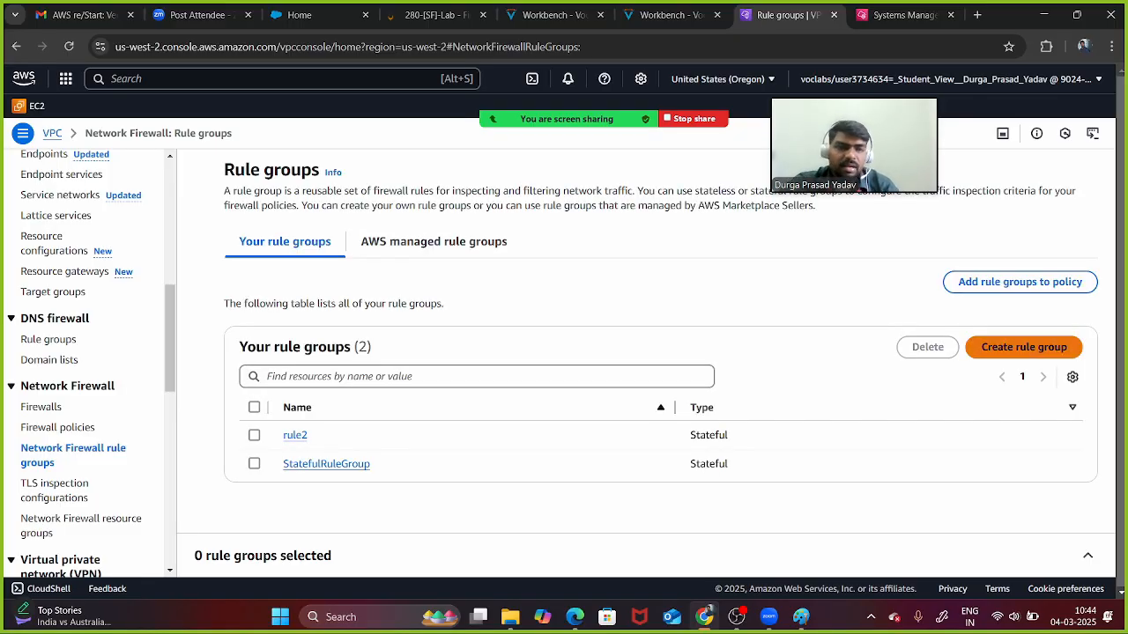
pyautogui.click(1023, 346)
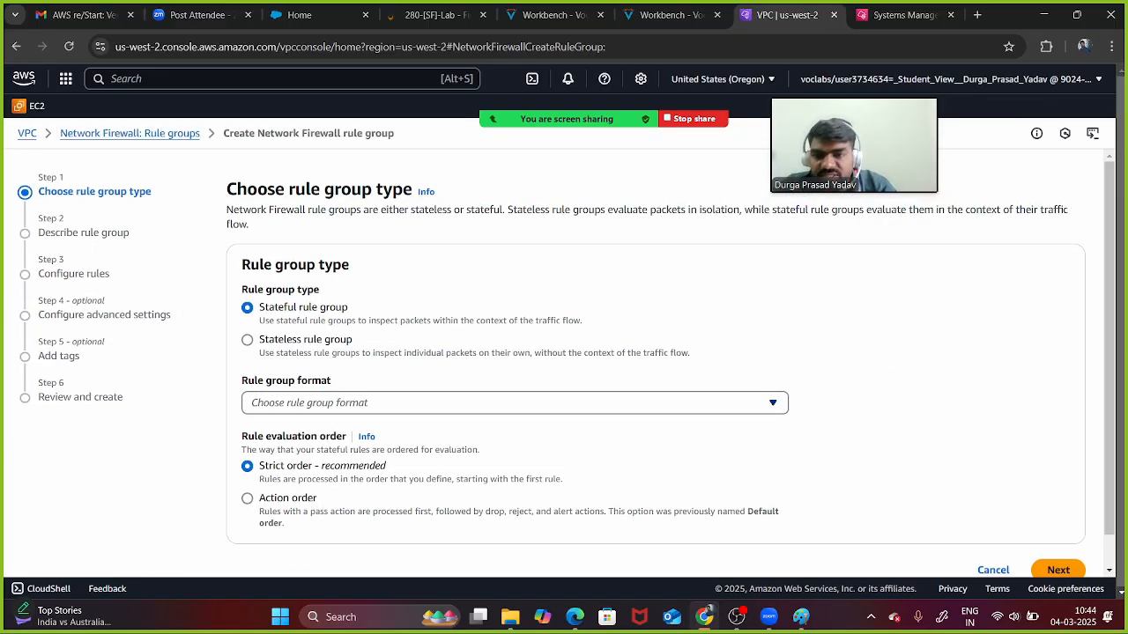
pyautogui.click(515, 402)
pyautogui.click(514, 324)
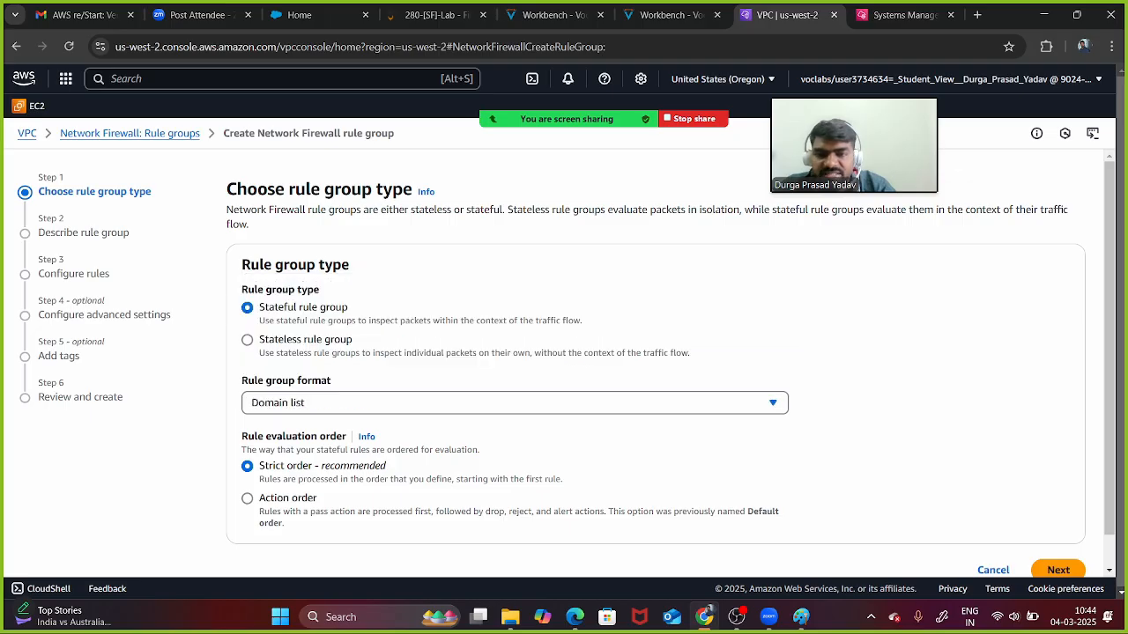
pyautogui.scroll(-1, 564, 363)
pyautogui.click(247, 465)
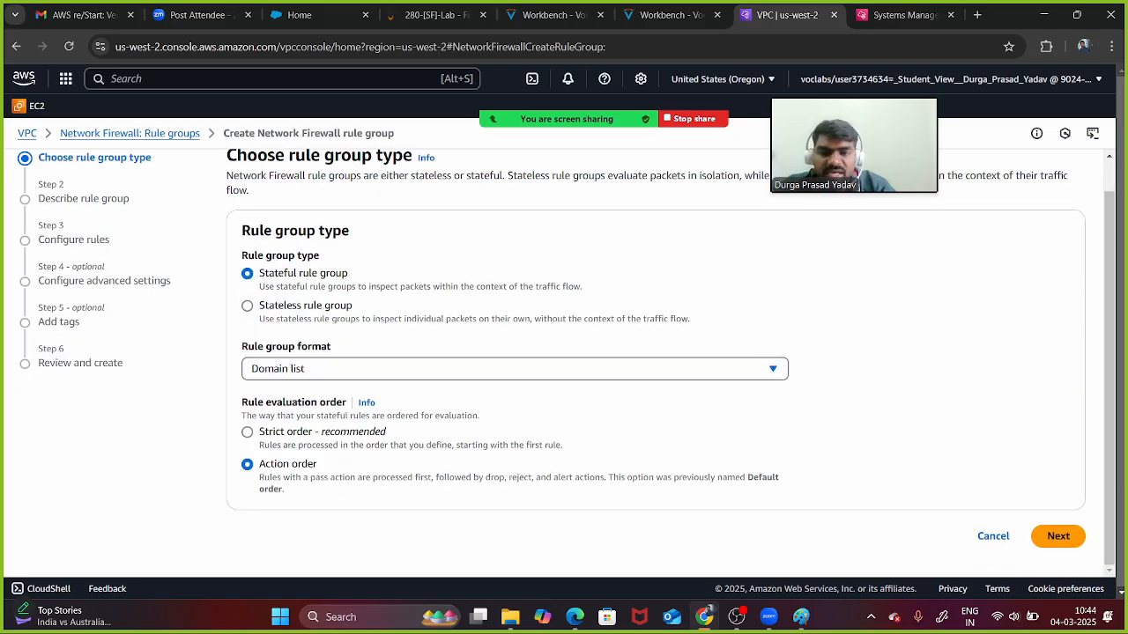
pyautogui.click(1058, 536)
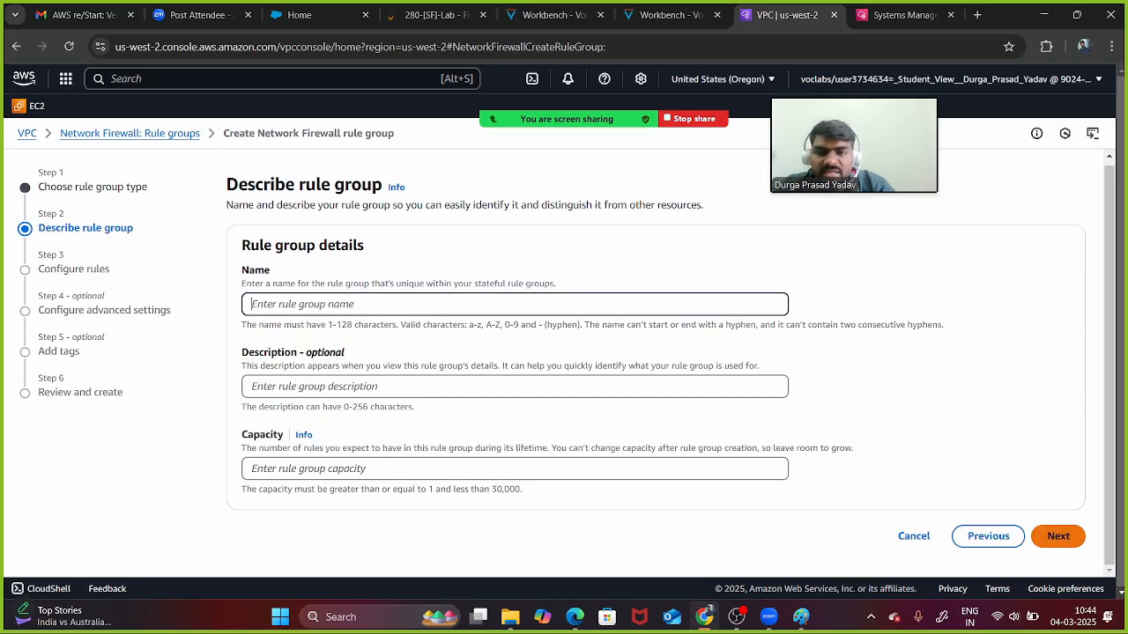
# - Name the rule group rul3, describe it 'blocking youtube', and give it capacity 100
pyautogui.write('rul3')
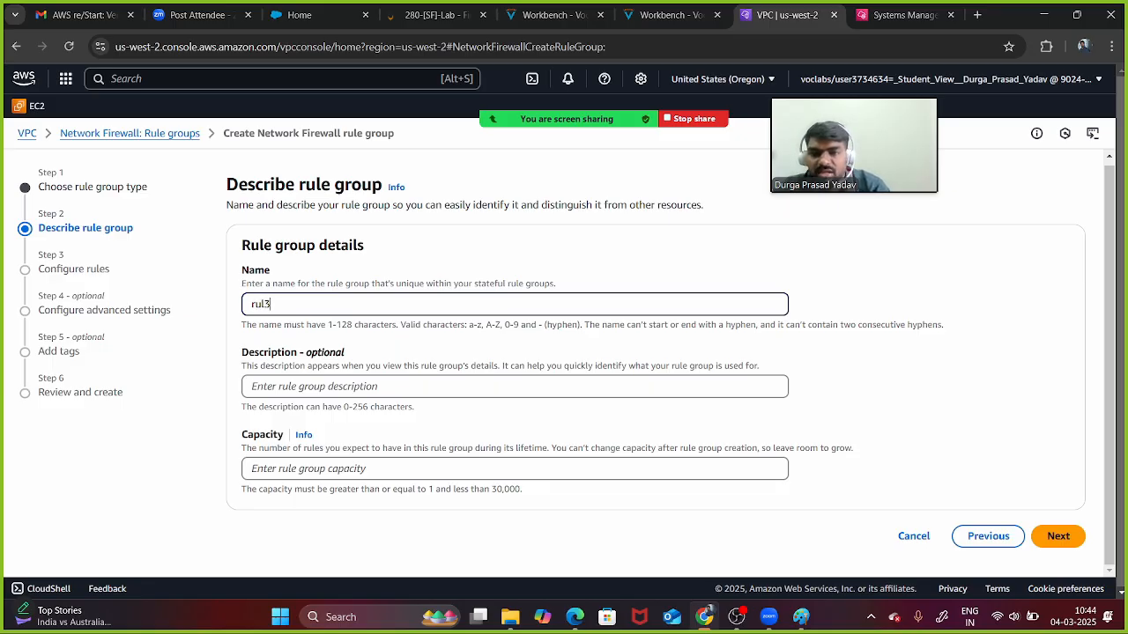
pyautogui.click(515, 387)
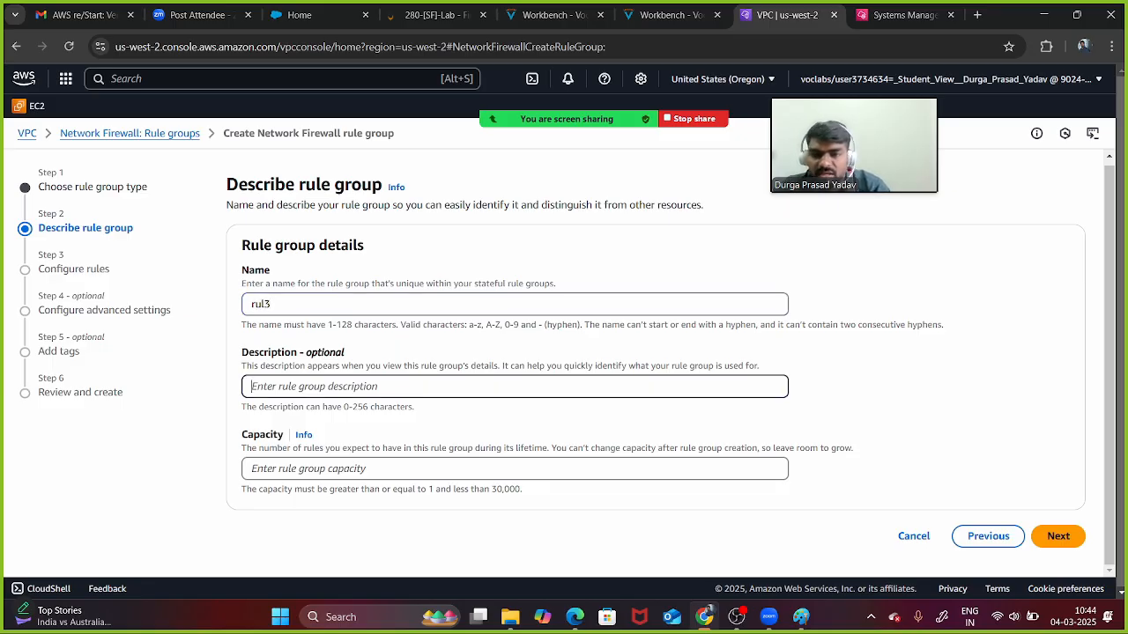
pyautogui.write('s')
pyautogui.press('BackSpace')
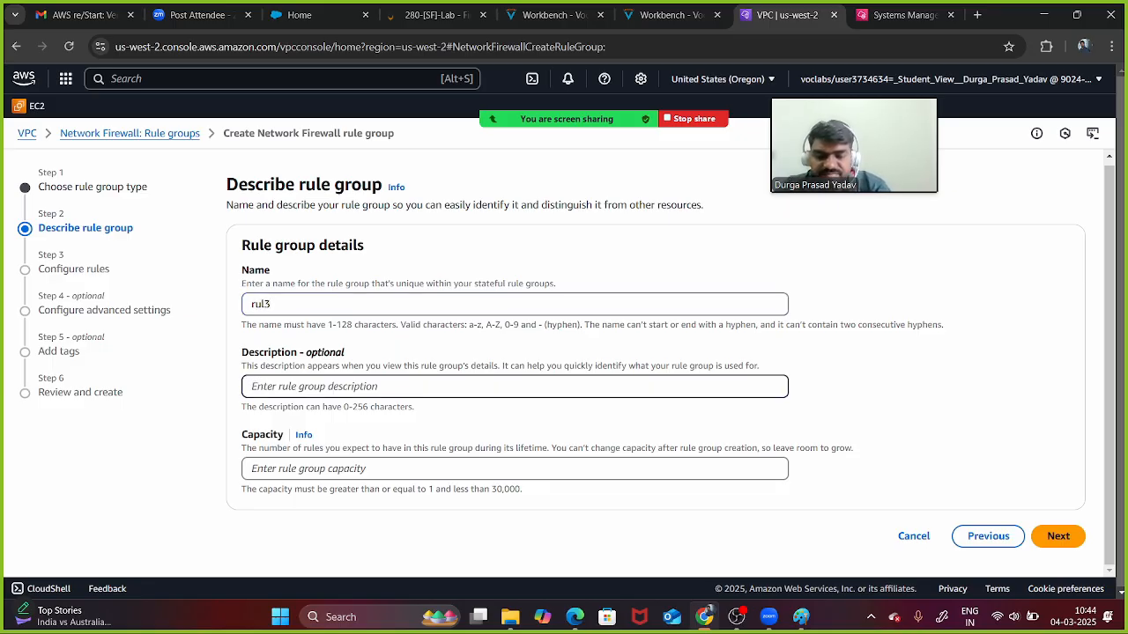
pyautogui.write('sd')
pyautogui.click(515, 469)
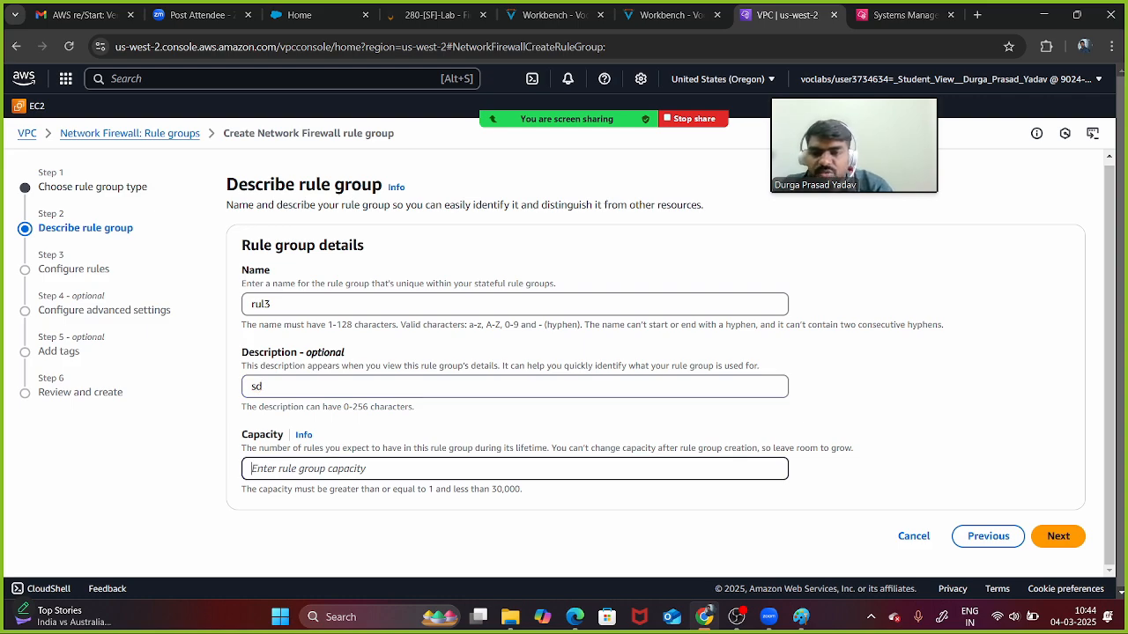
pyautogui.click(515, 387)
pyautogui.press('BackSpace')
pyautogui.press('BackSpace')
pyautogui.write('b')
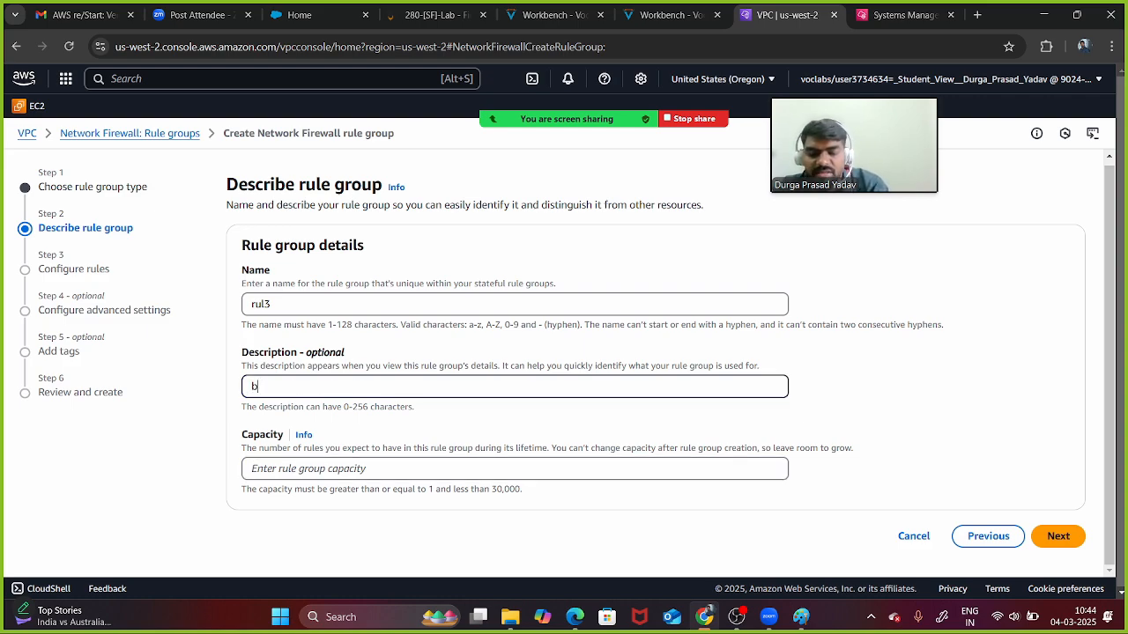
pyautogui.write('locking youtube')
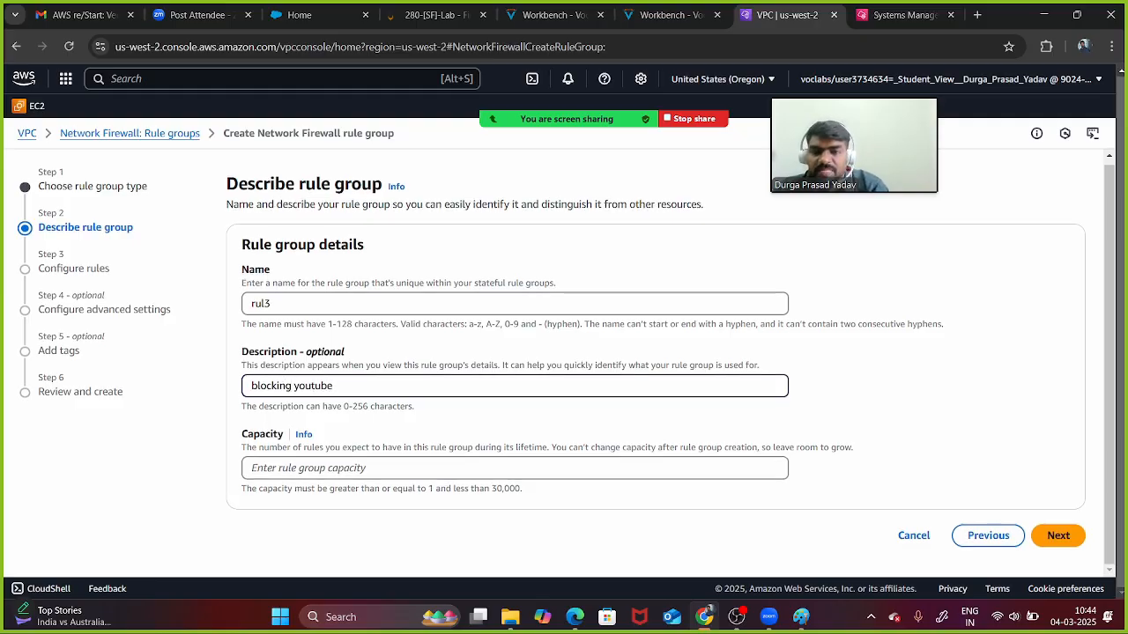
pyautogui.press('Tab')
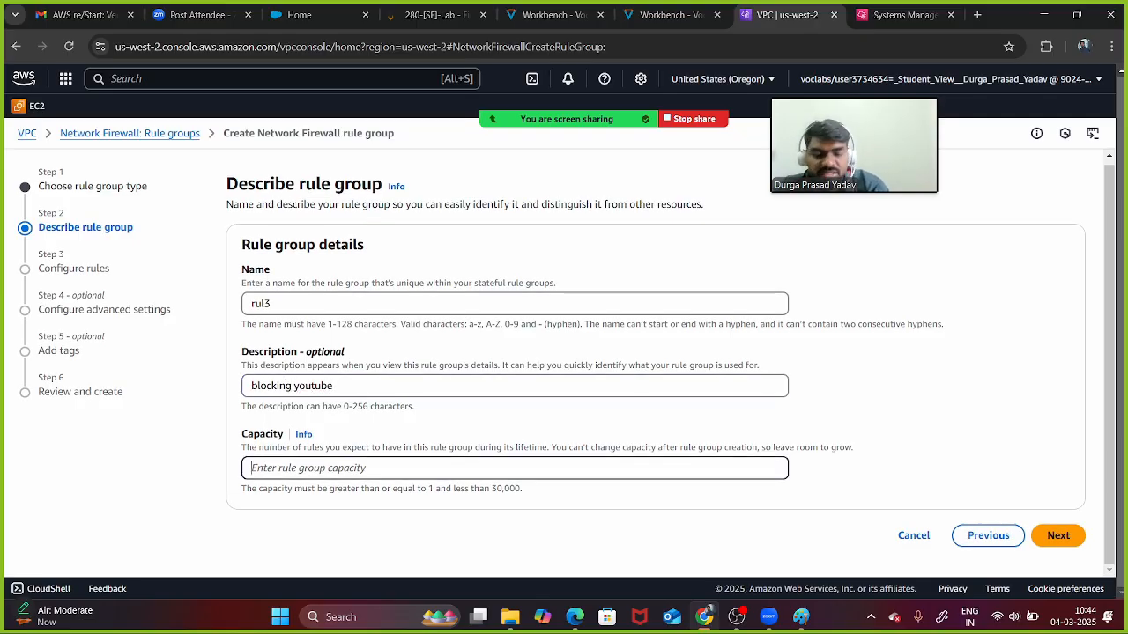
pyautogui.write('100')
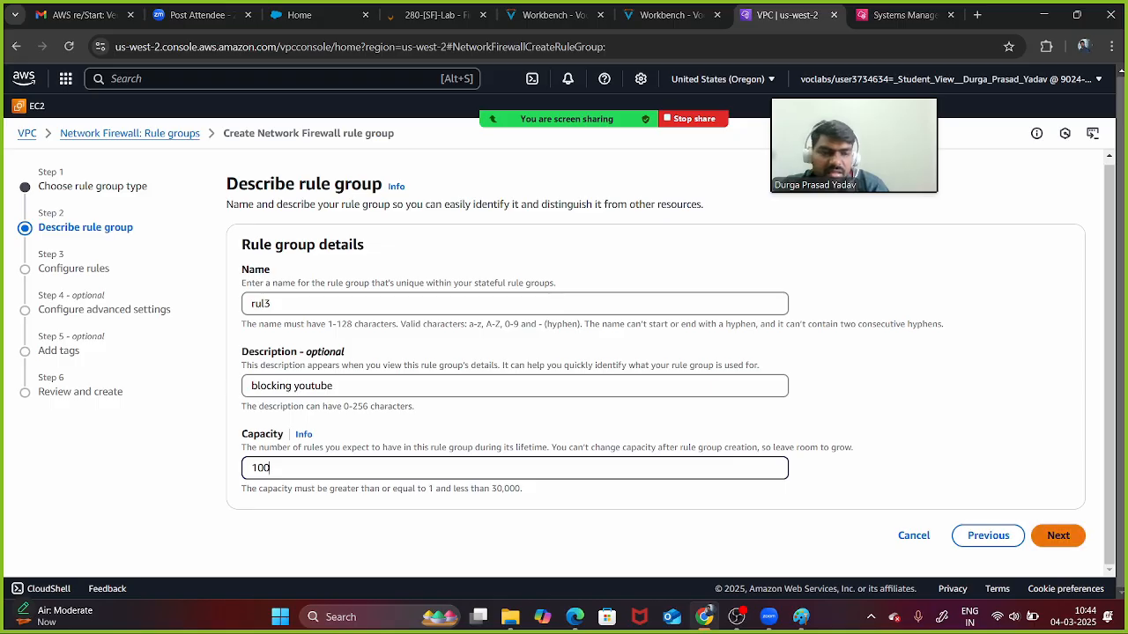
pyautogui.press('Return')
pyautogui.scroll(-1, 564, 363)
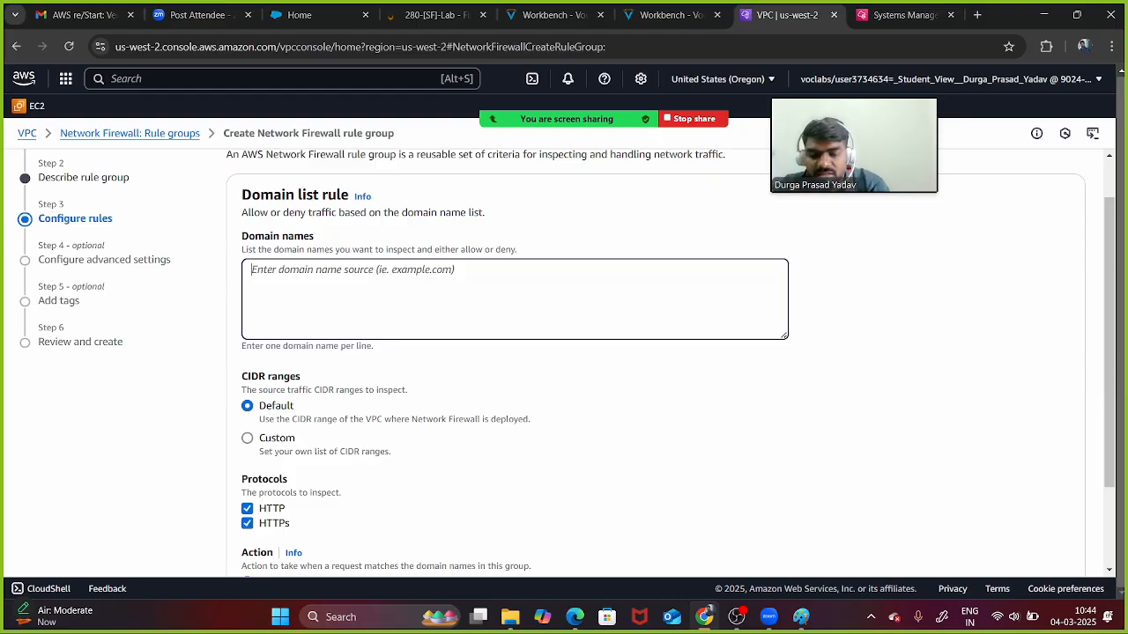
pyautogui.write('www')
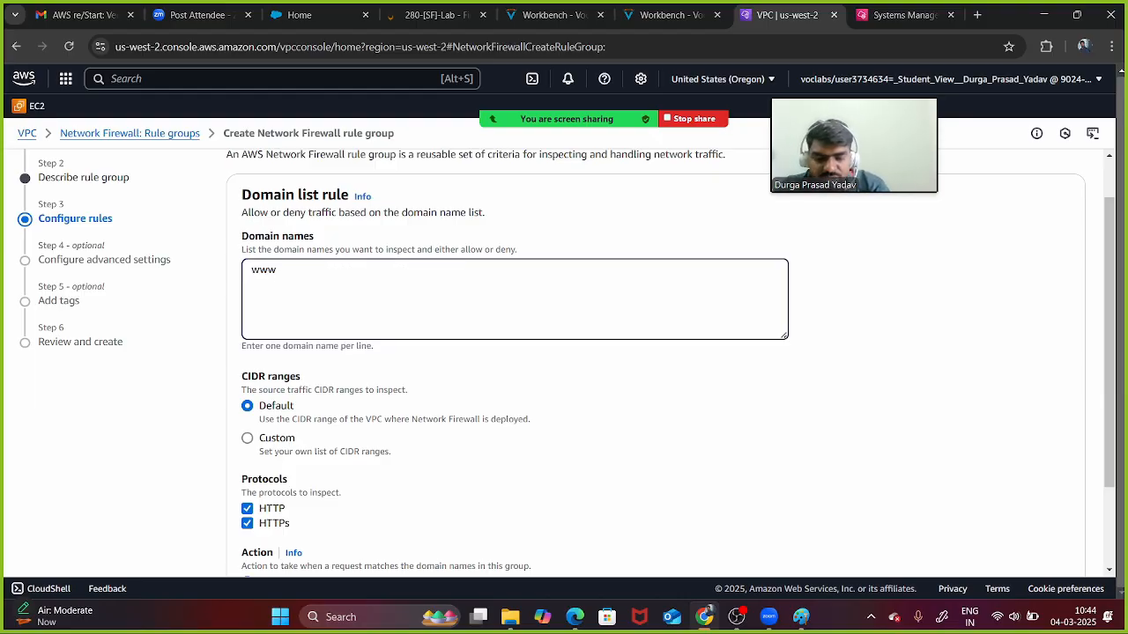
pyautogui.write('.youtu')
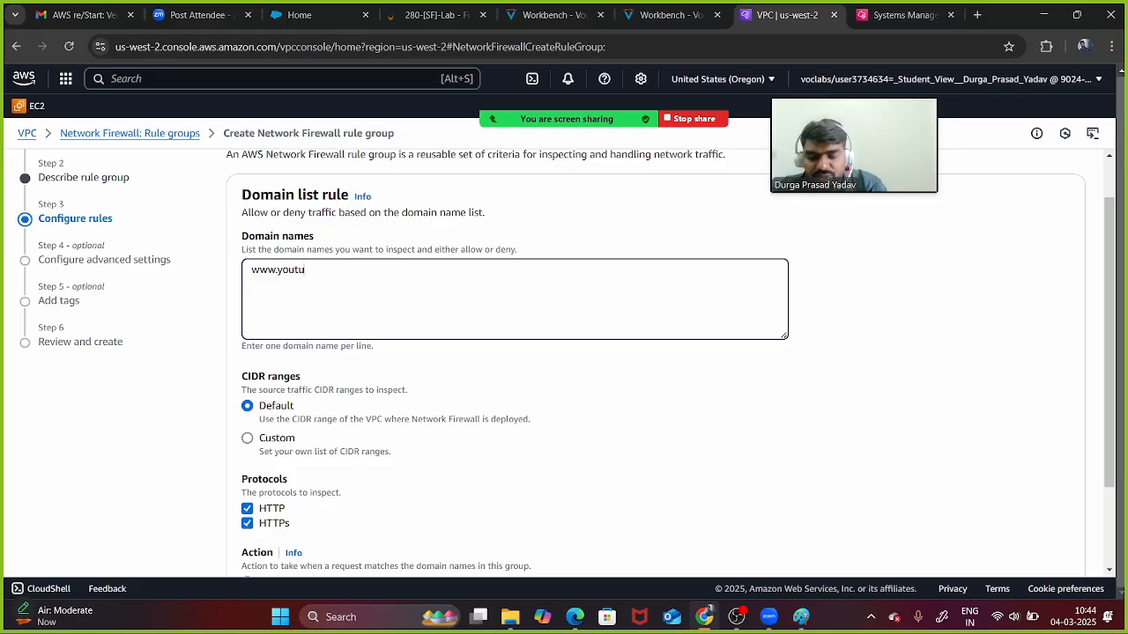
pyautogui.write('be.com')
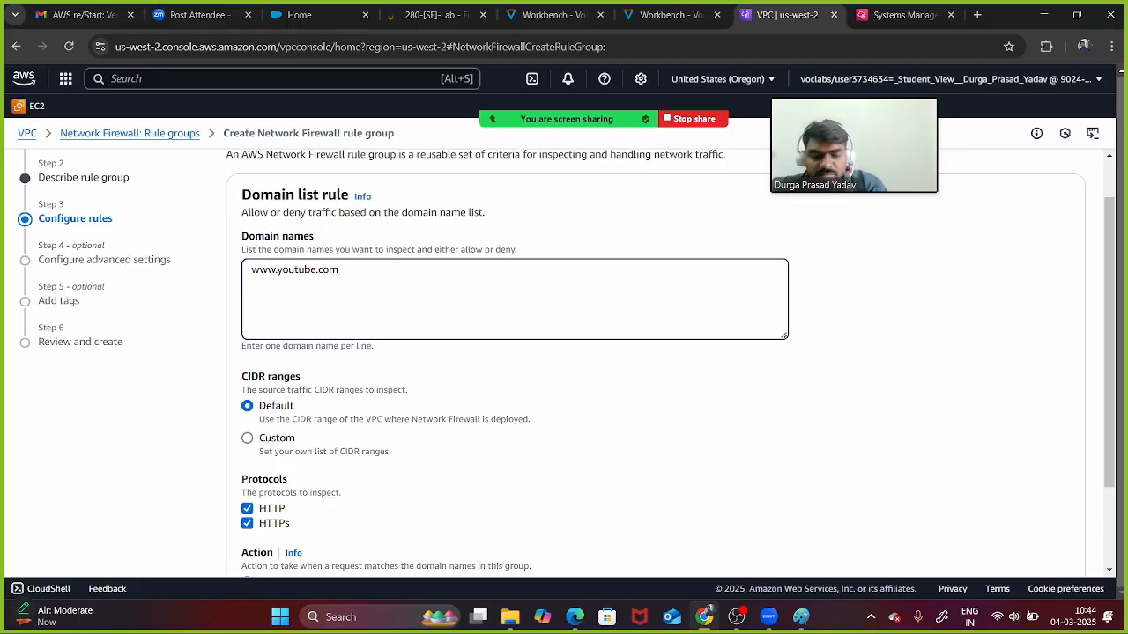
pyautogui.press('Return')
pyautogui.write('youtb')
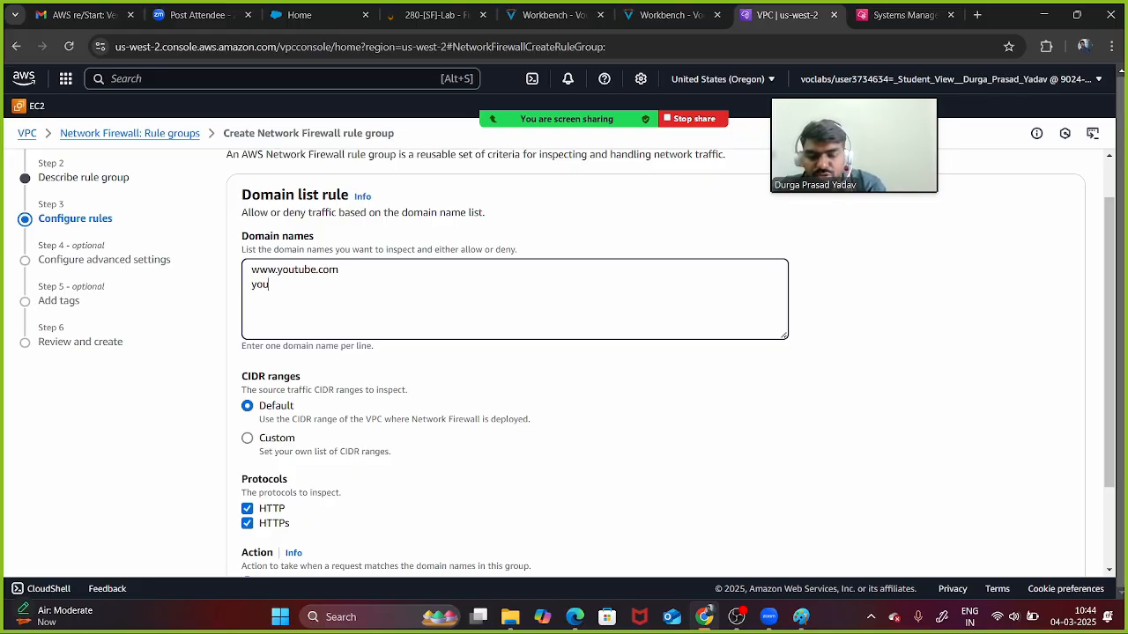
pyautogui.press('BackSpace')
pyautogui.press('BackSpace')
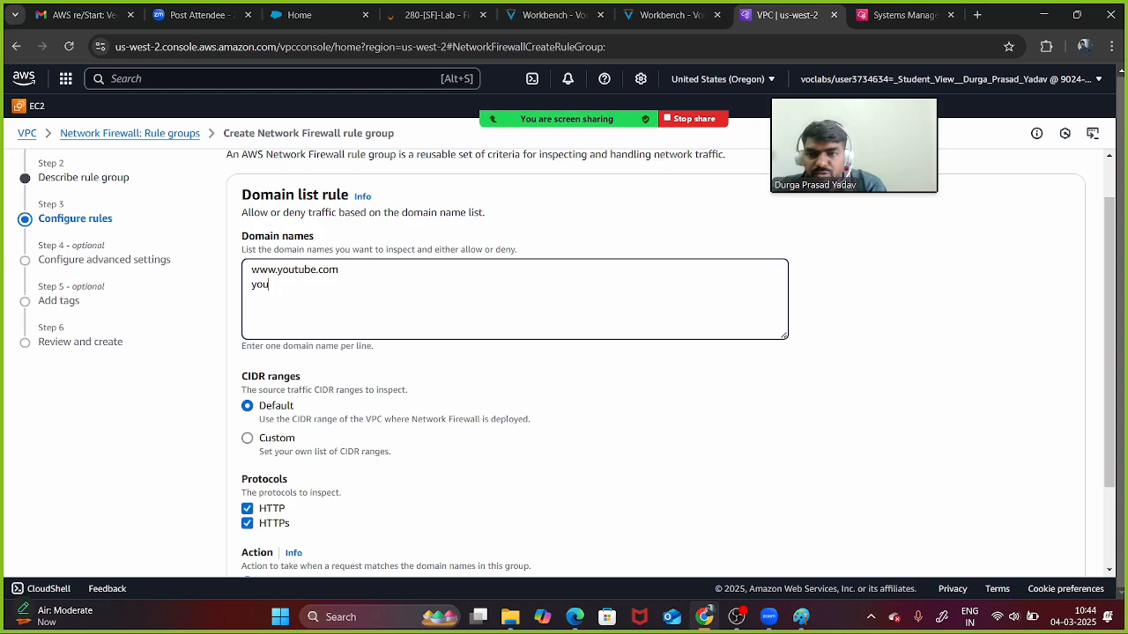
pyautogui.write('tube')
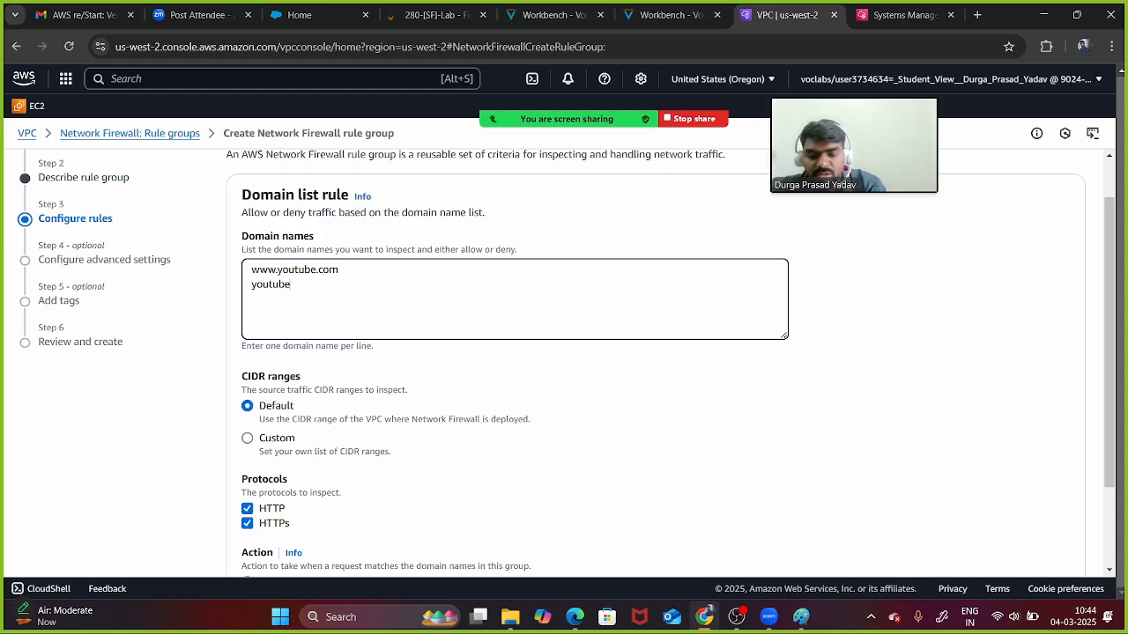
pyautogui.write('.com ne')
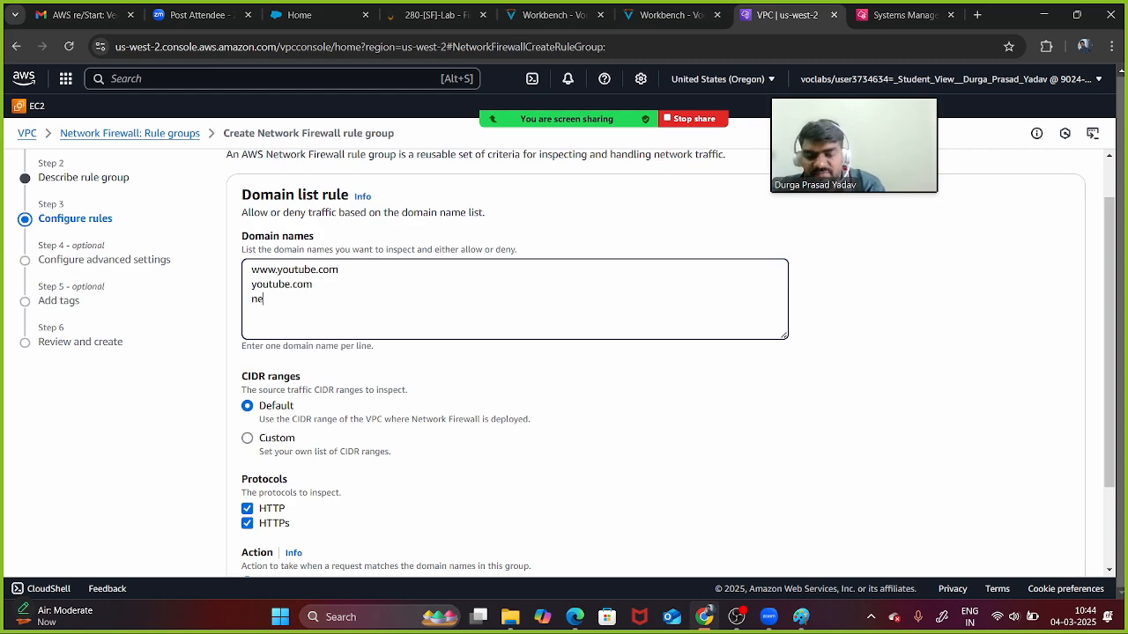
pyautogui.write('tflix')
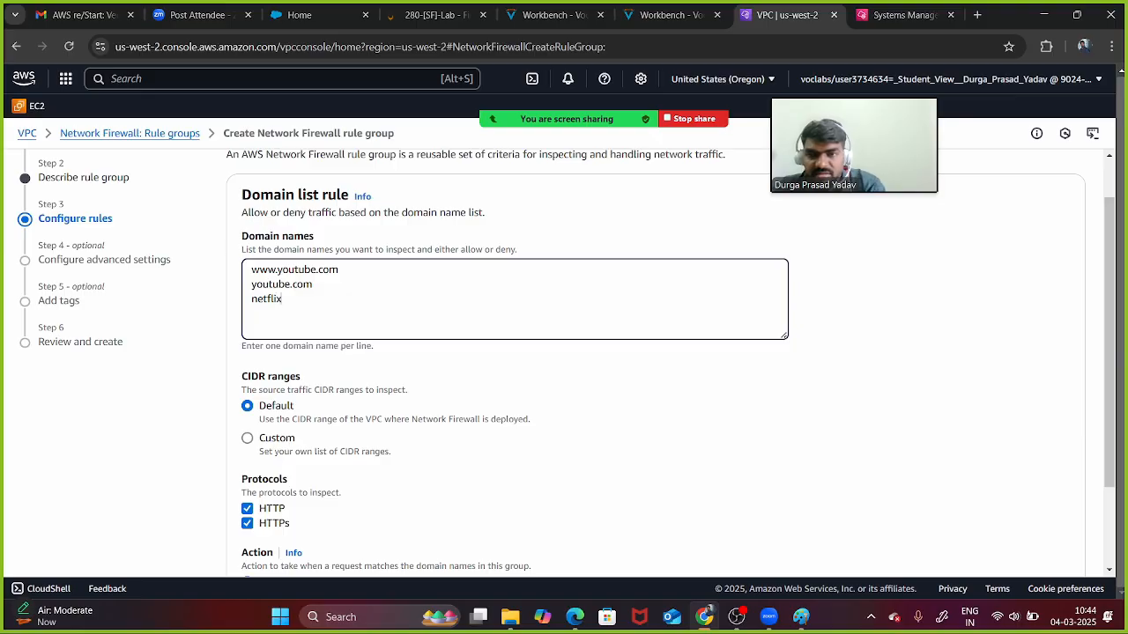
pyautogui.write('.com')
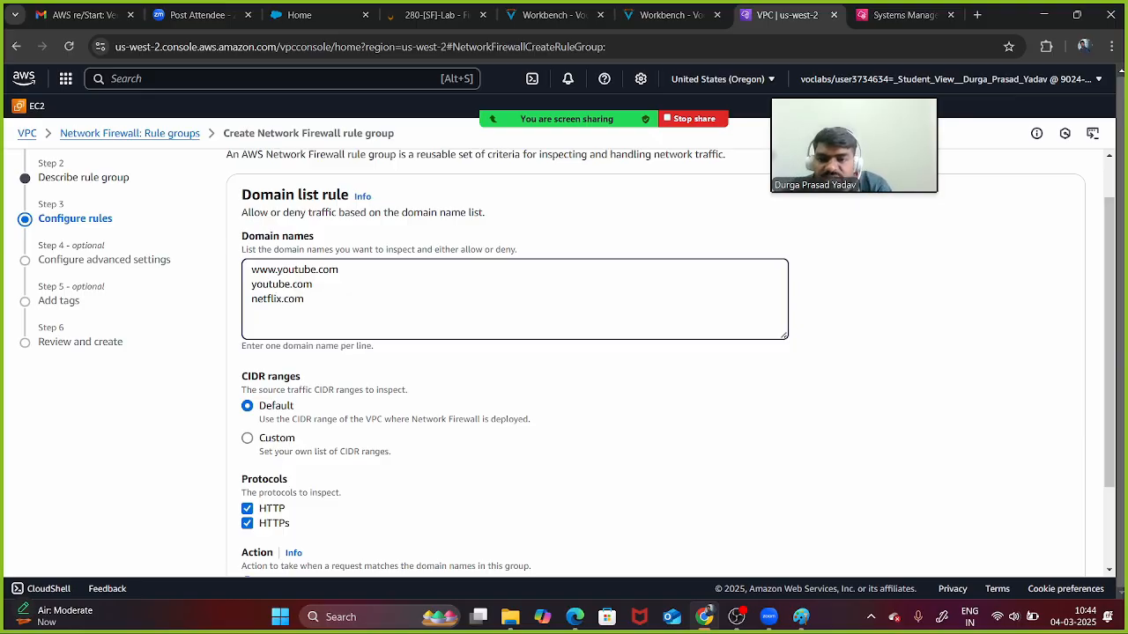
# - Set the rule action to Deny, skip advanced settings and tags, and create rul3
pyautogui.scroll(-2, 564, 352)
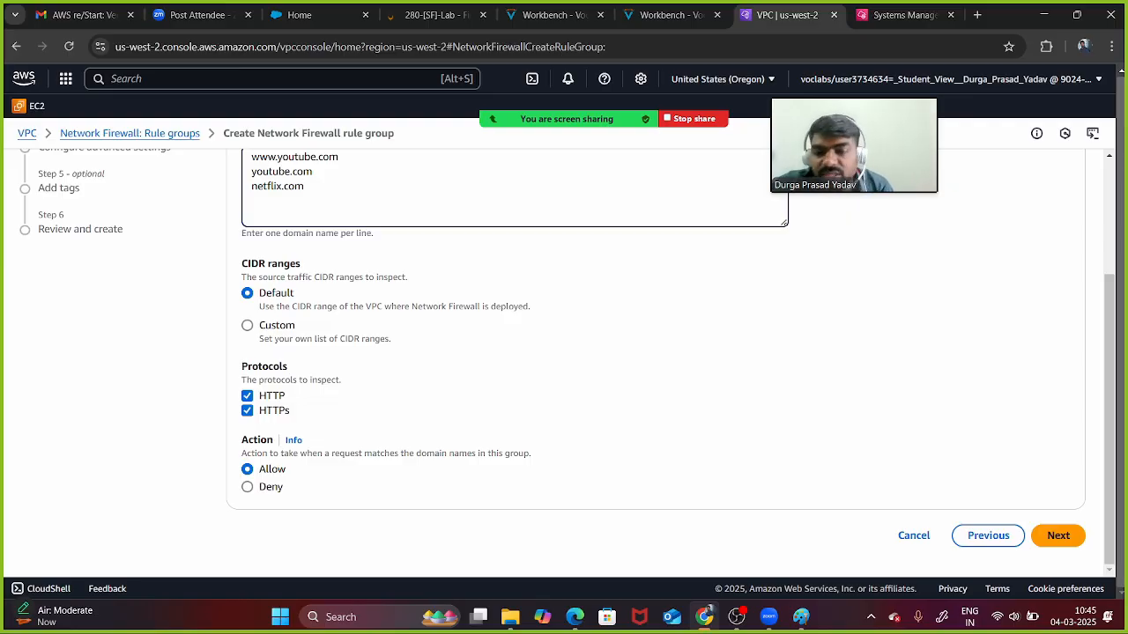
pyautogui.click(248, 487)
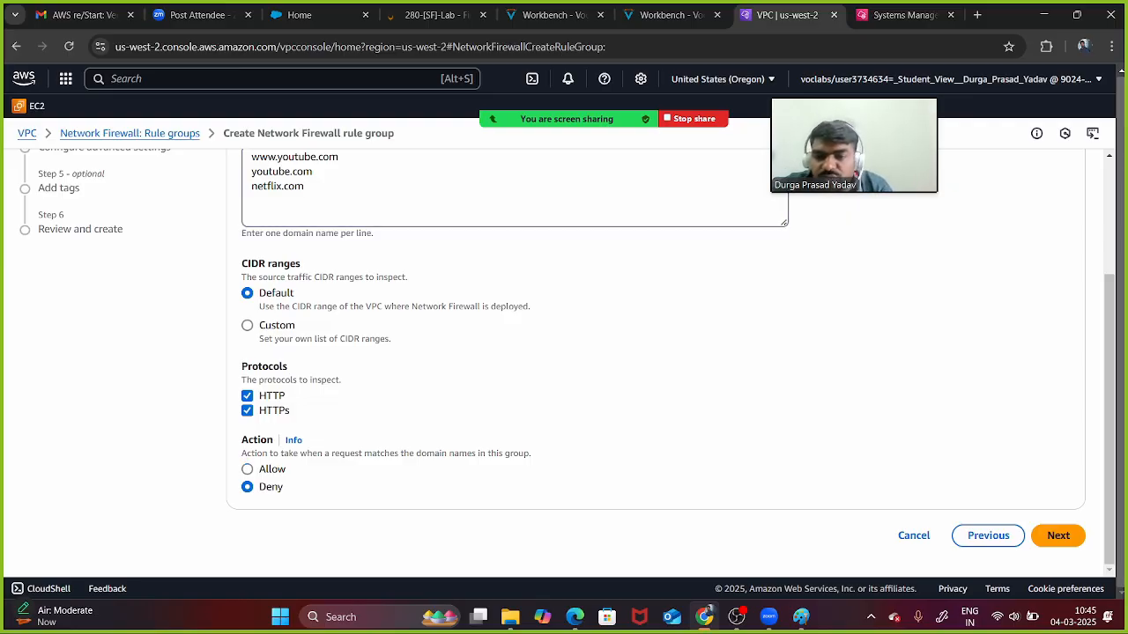
pyautogui.click(1059, 536)
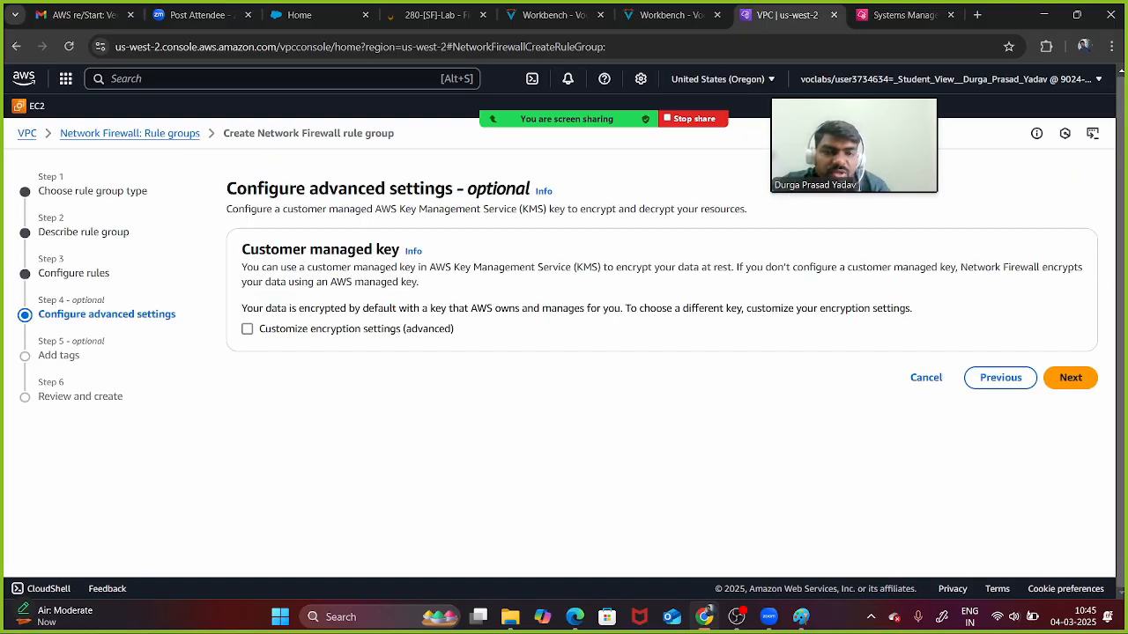
pyautogui.click(1069, 377)
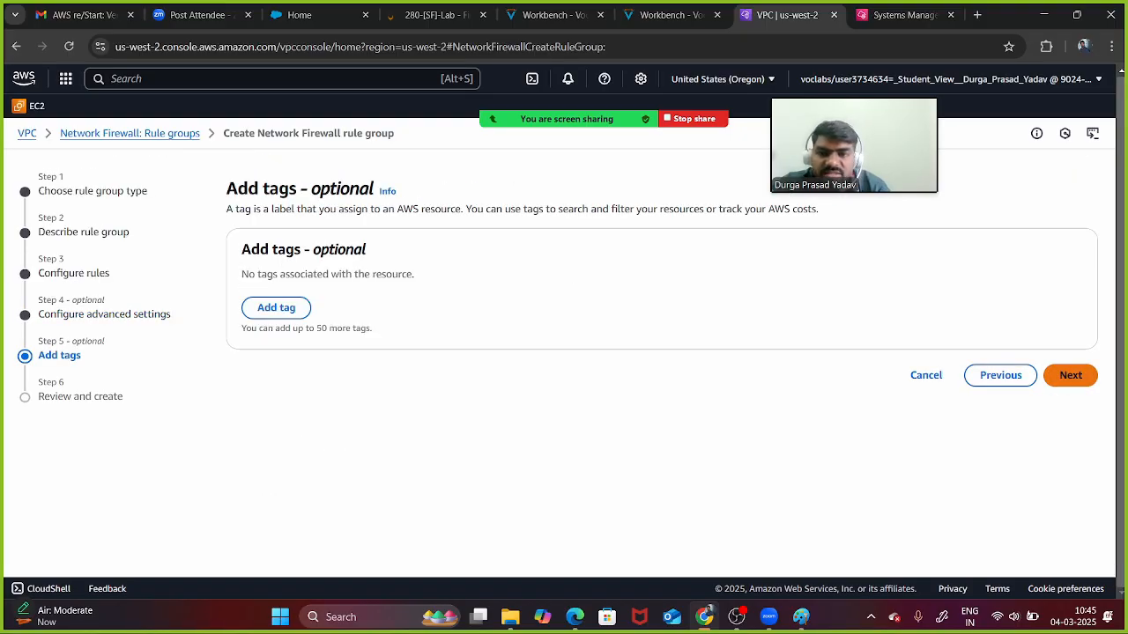
pyautogui.click(1069, 375)
pyautogui.scroll(-10, 655, 362)
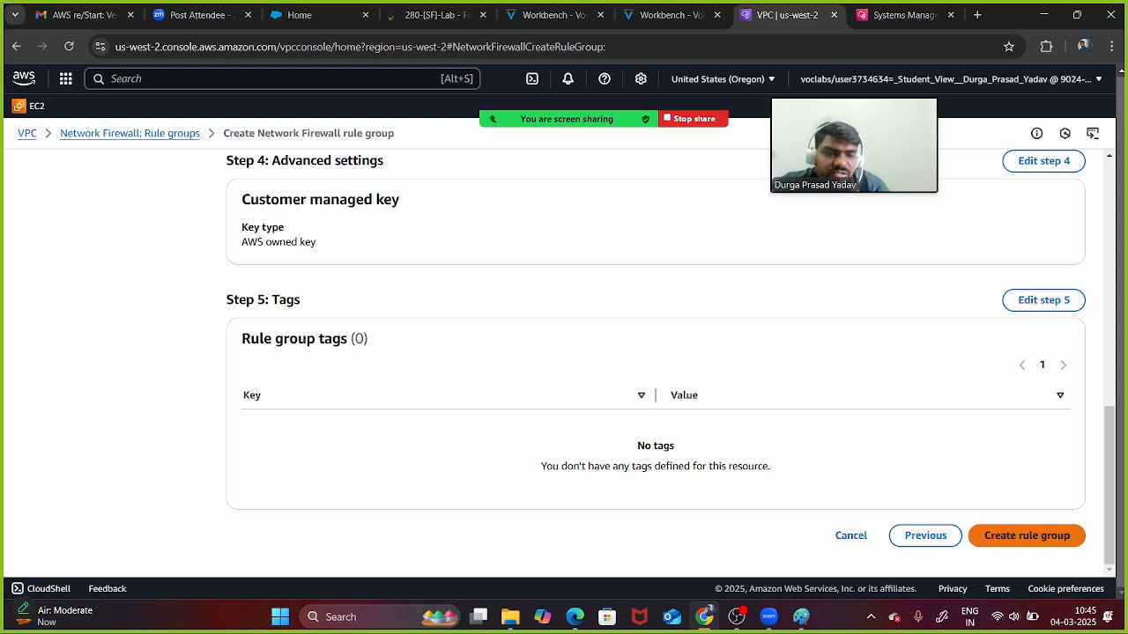
pyautogui.click(1026, 536)
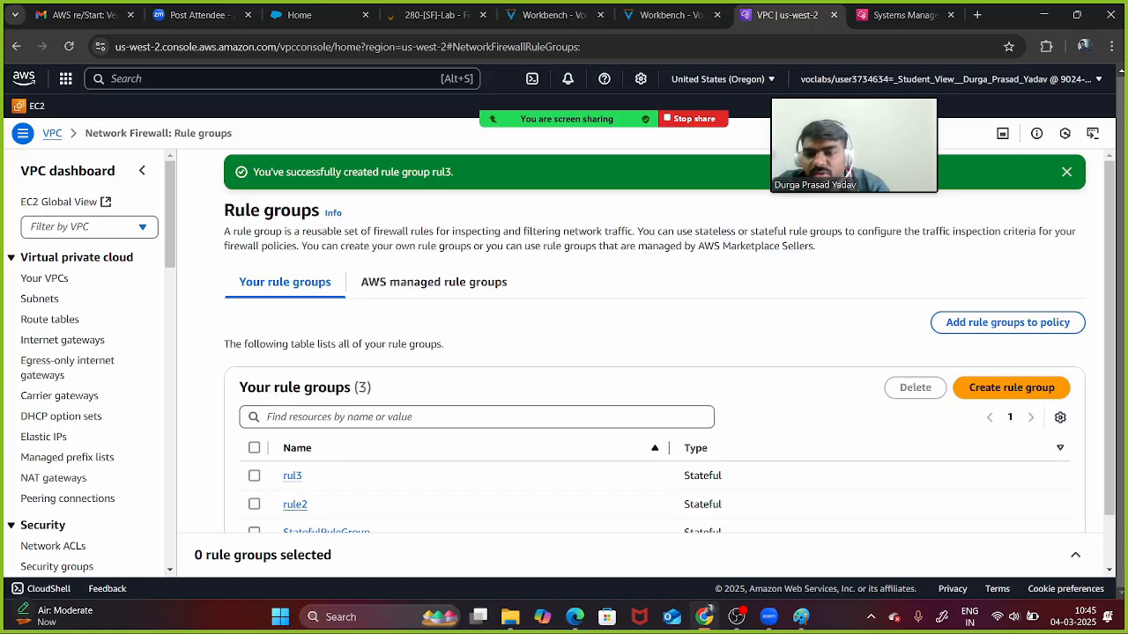
# - Navigate from Firewalls to LabFirewall's policy, LabFirewallPolicy
pyautogui.scroll(-5, 88, 361)
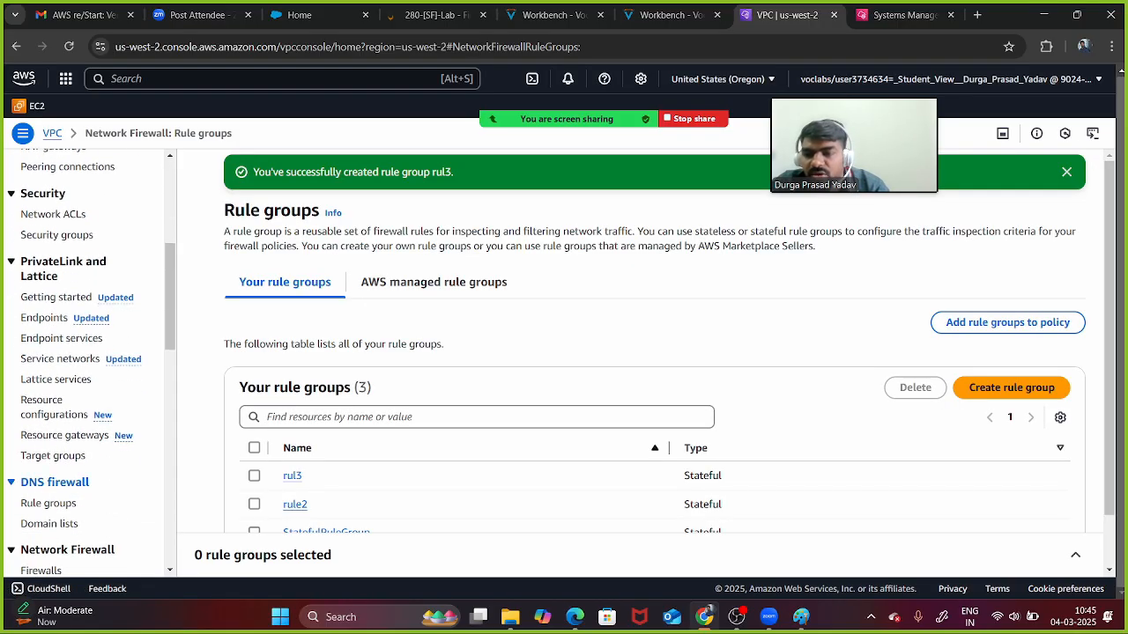
pyautogui.click(55, 571)
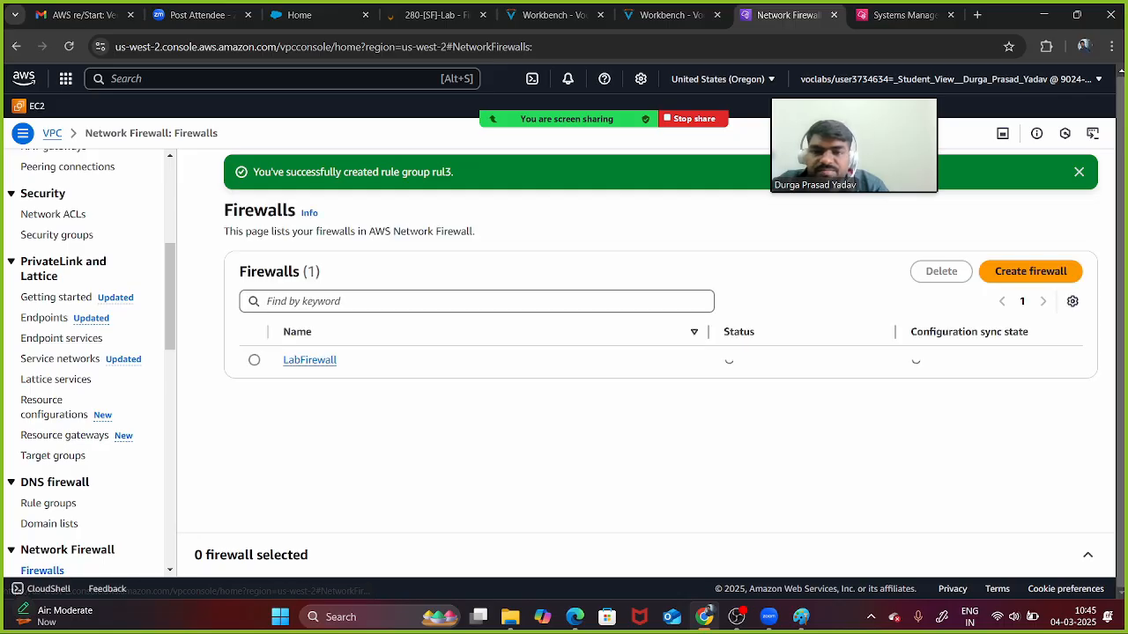
pyautogui.click(309, 360)
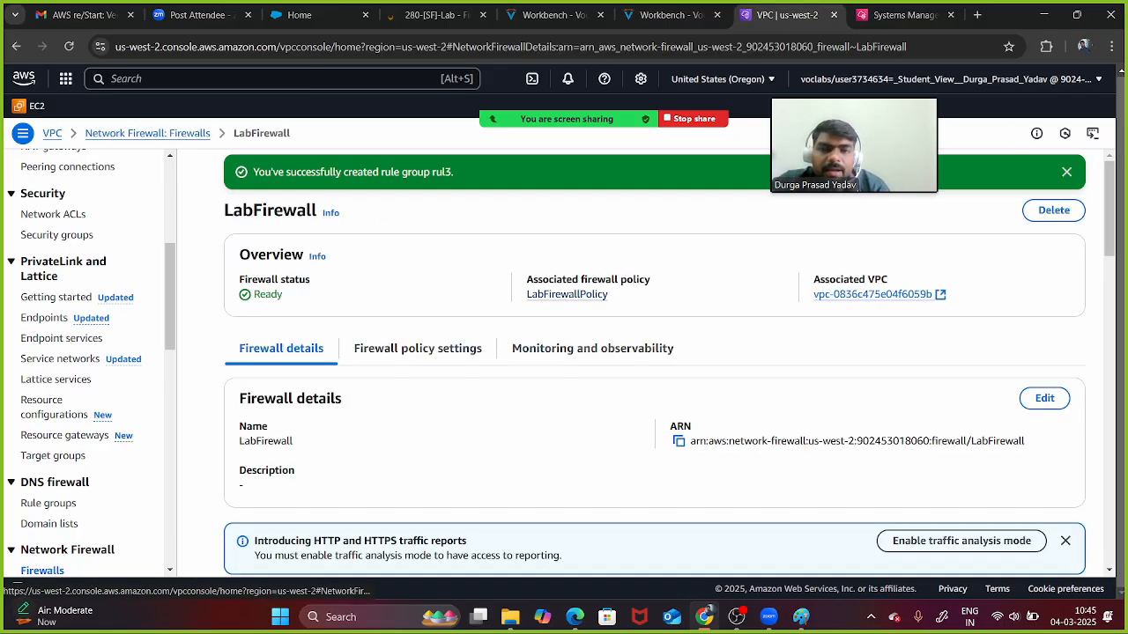
pyautogui.click(567, 295)
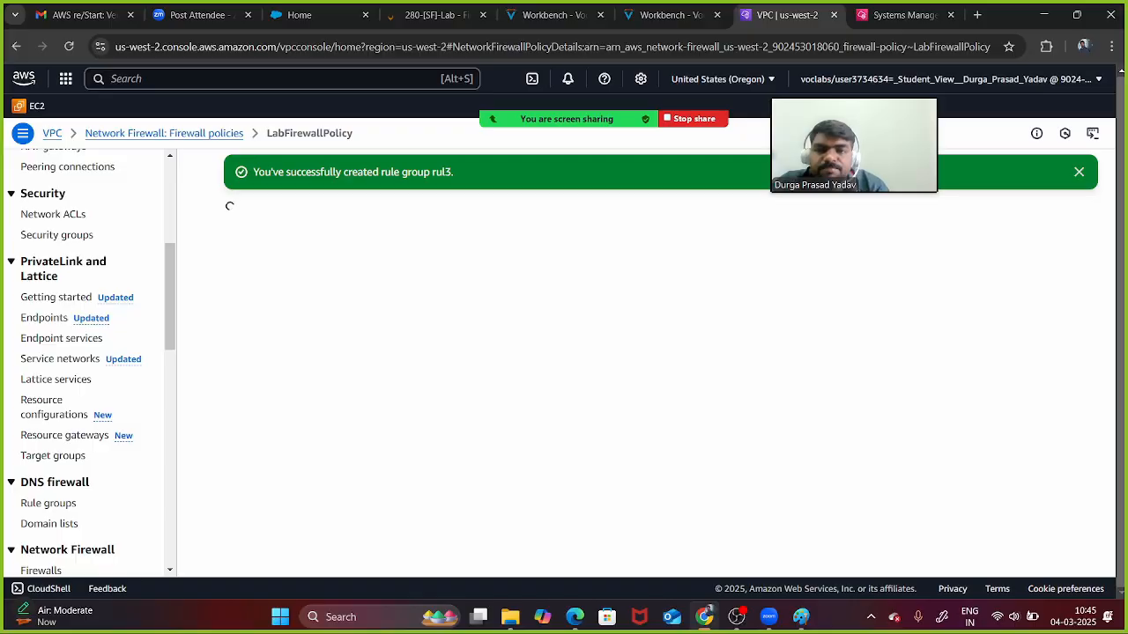
# - Add rul3 to the policy as an unmanaged stateful rule group
pyautogui.scroll(-5, 654, 370)
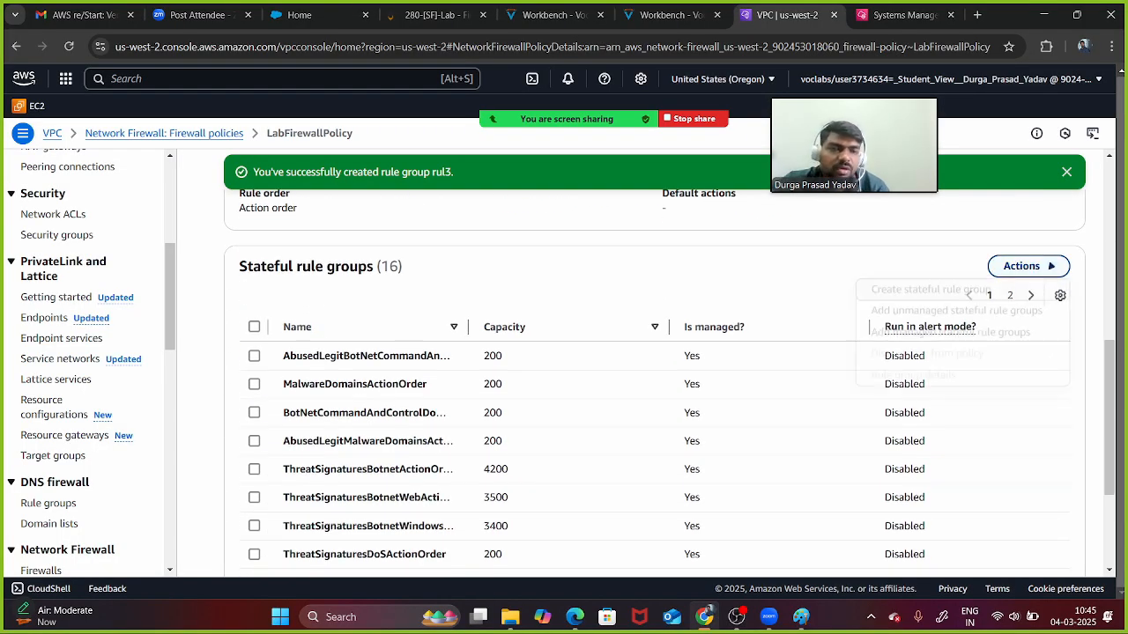
pyautogui.click(1027, 267)
pyautogui.click(956, 313)
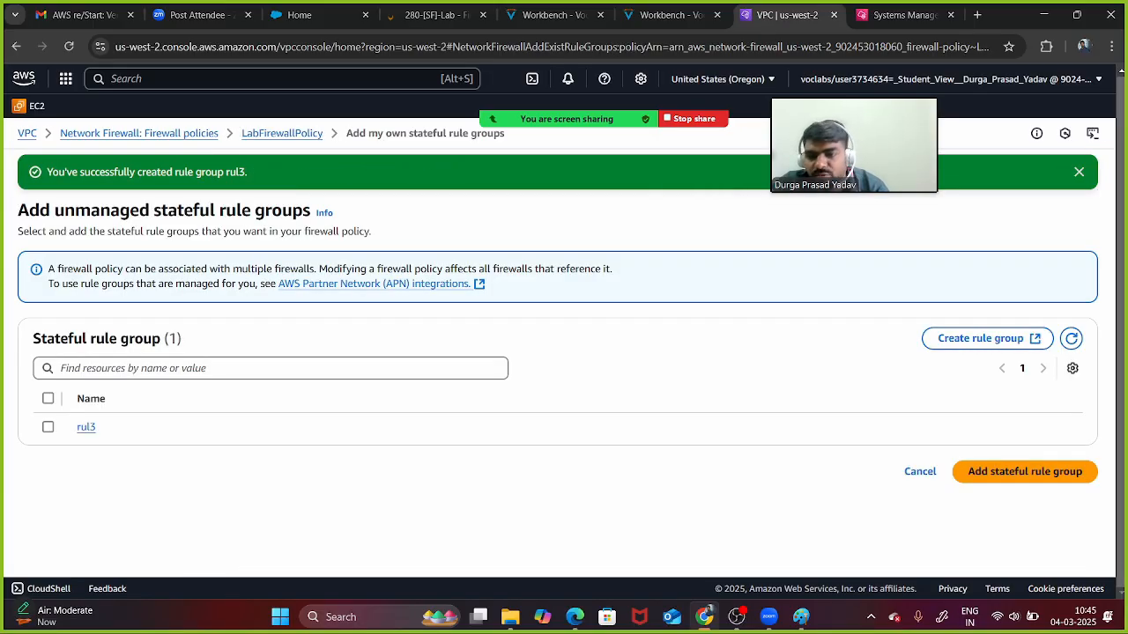
pyautogui.click(48, 427)
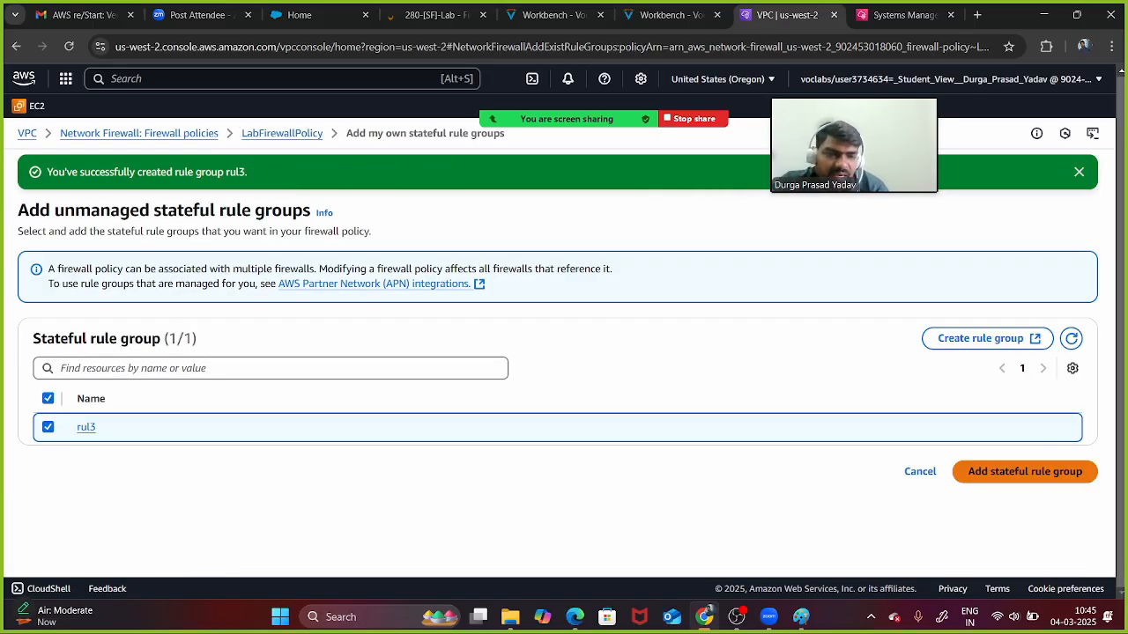
pyautogui.click(1025, 471)
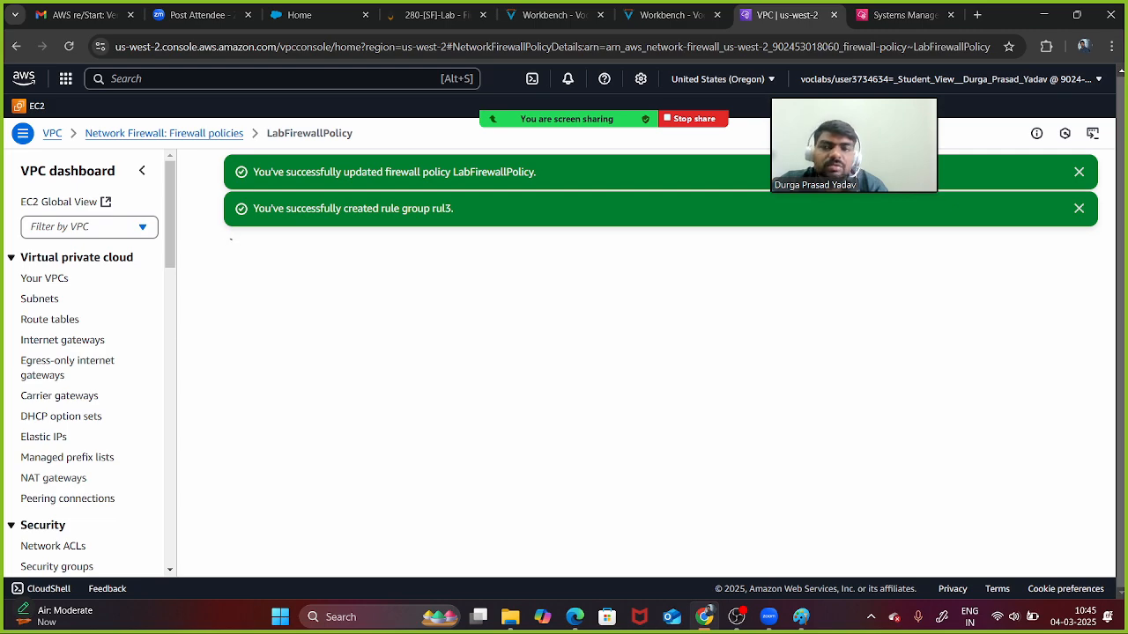
pyautogui.click(903, 15)
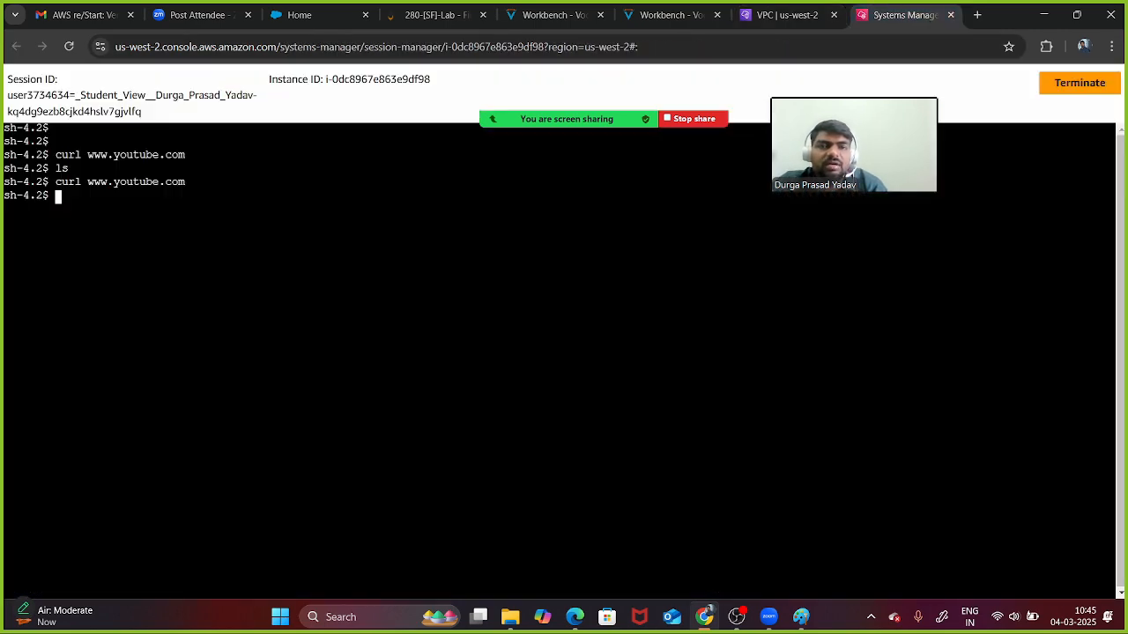
pyautogui.press('Up')
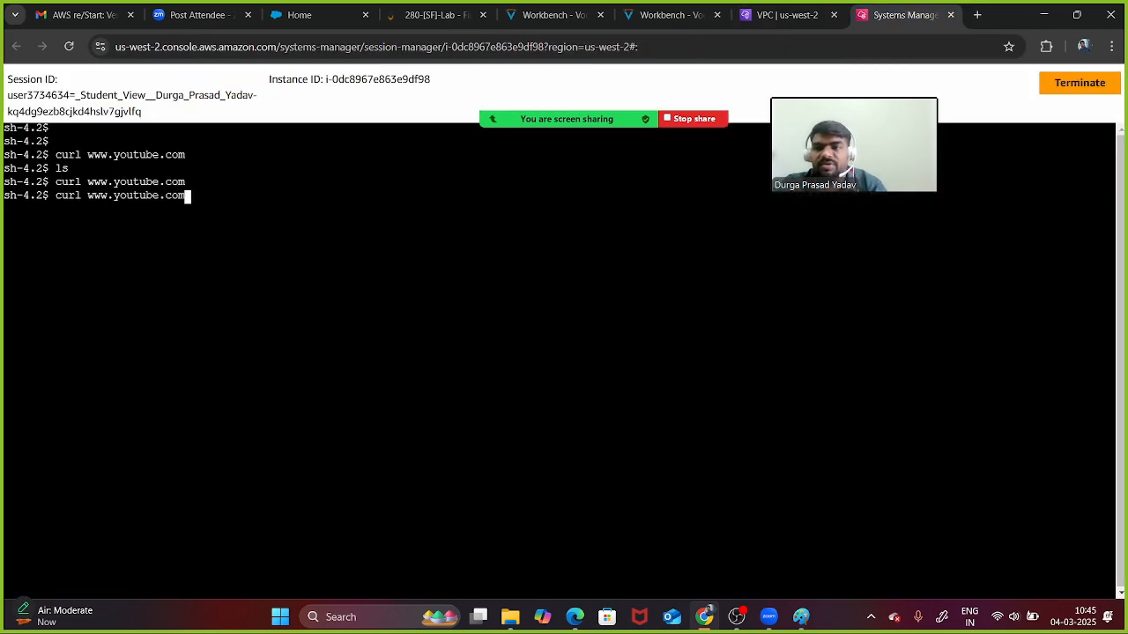
pyautogui.press('Return')
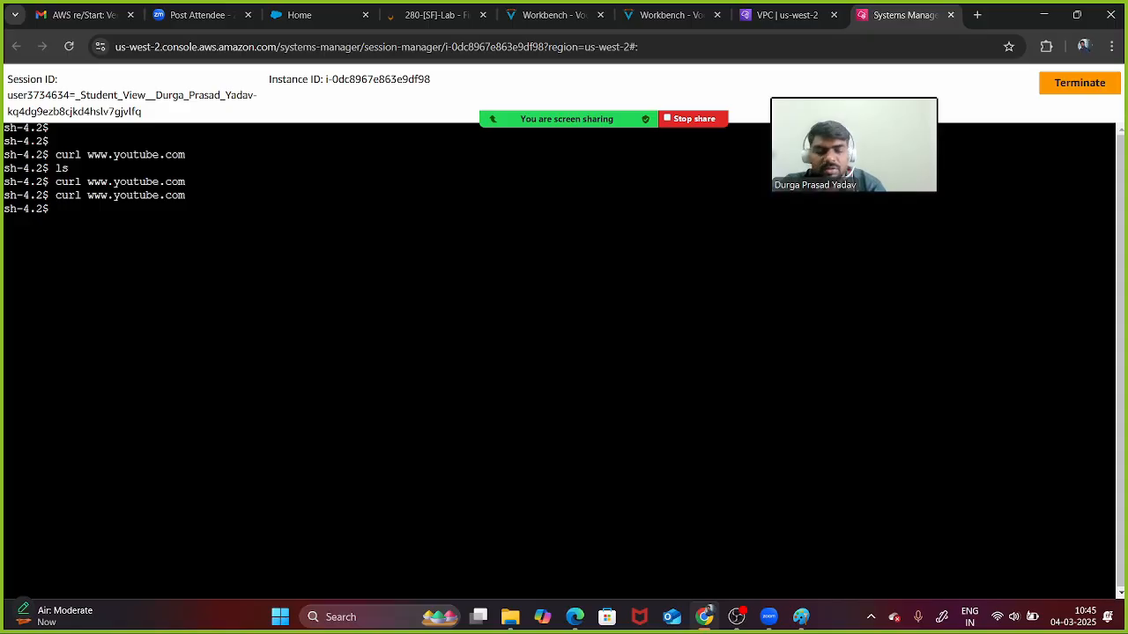
pyautogui.press('Up')
pyautogui.press('Return')
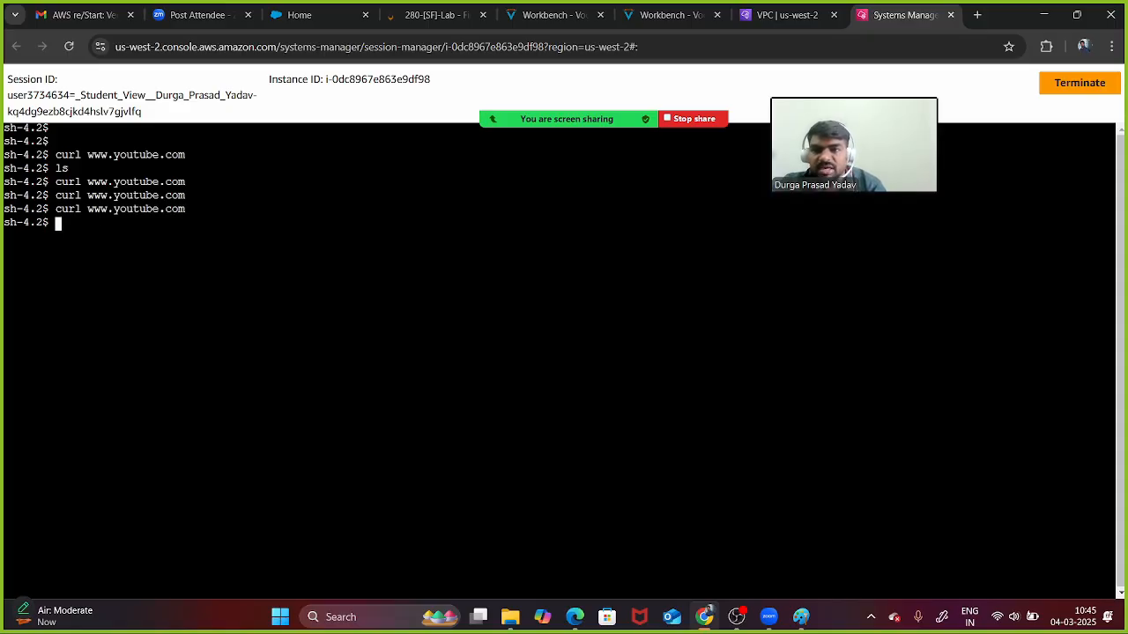
pyautogui.press('Up')
pyautogui.press('Return')
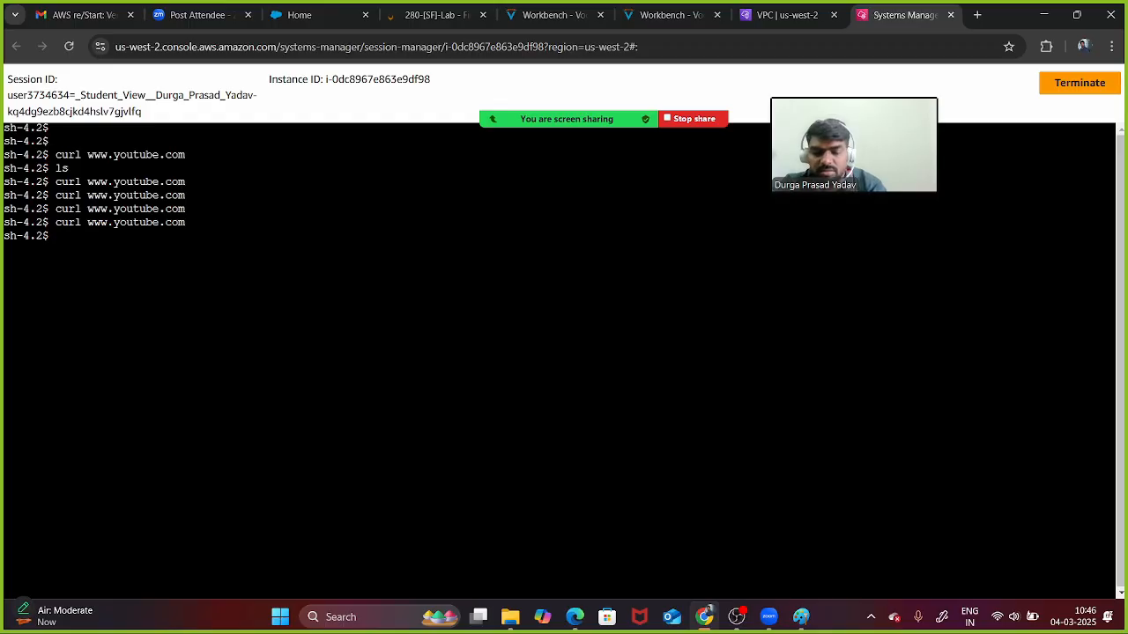
# - Run curl youtube.com, which hangs unanswered, then return to the Firewall Malware lab page
pyautogui.write('curl y')
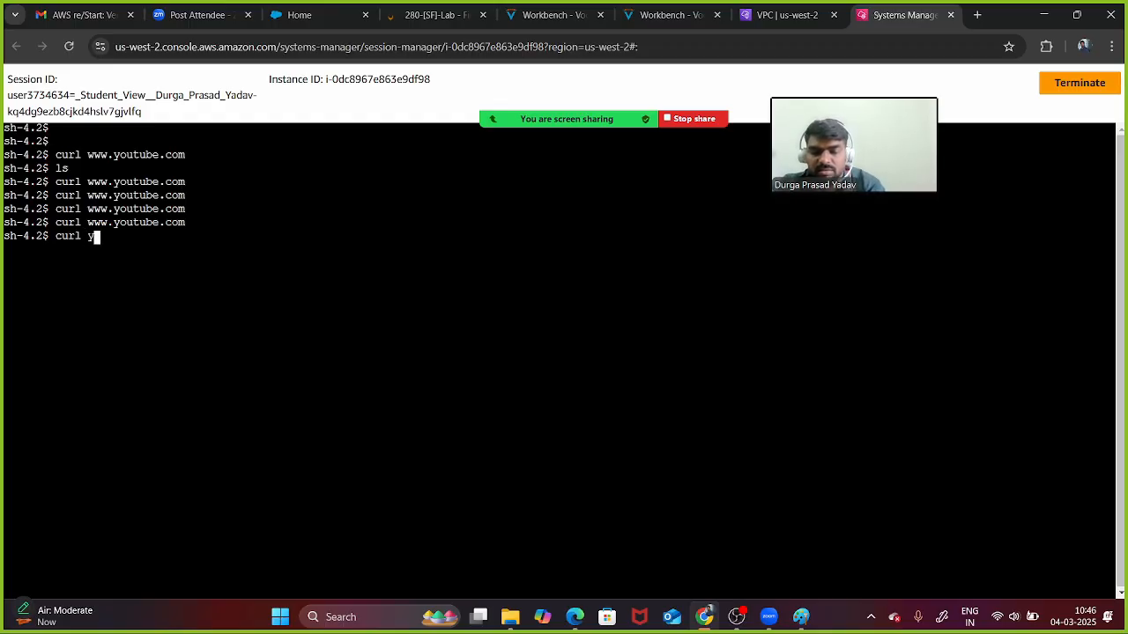
pyautogui.write('outube.com')
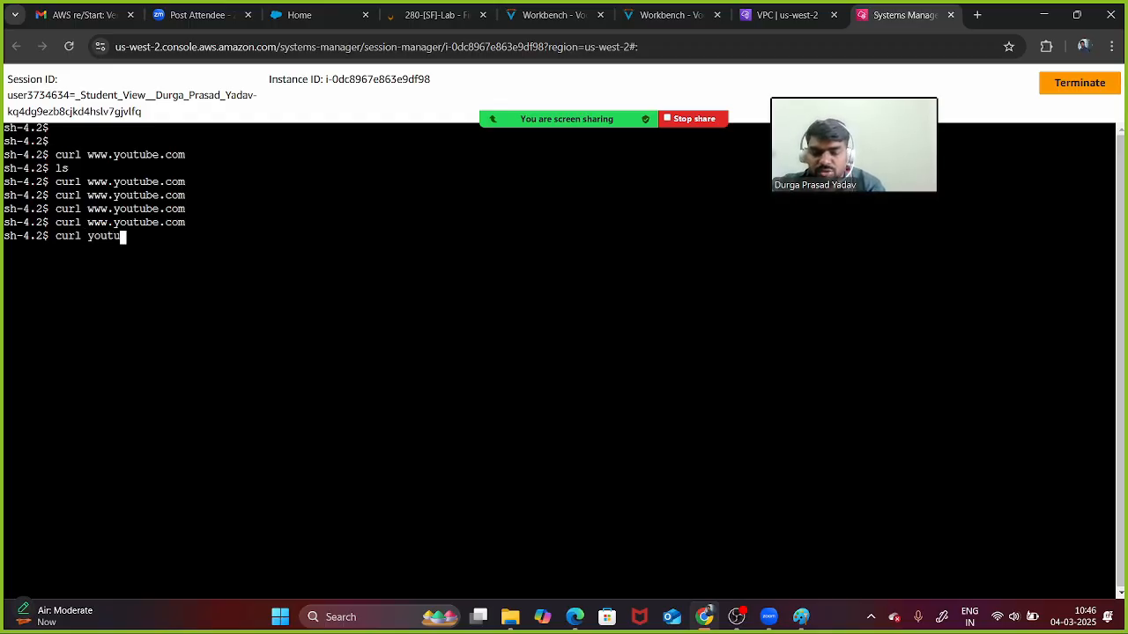
pyautogui.press('Return')
pyautogui.press('Return')
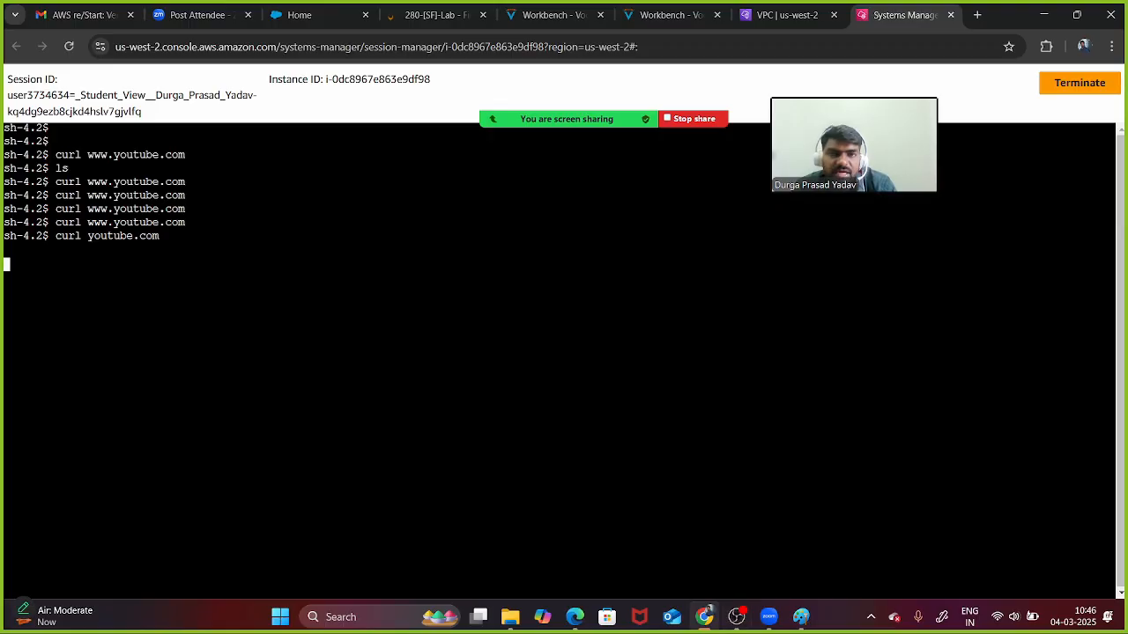
pyautogui.moveTo(537, 114)
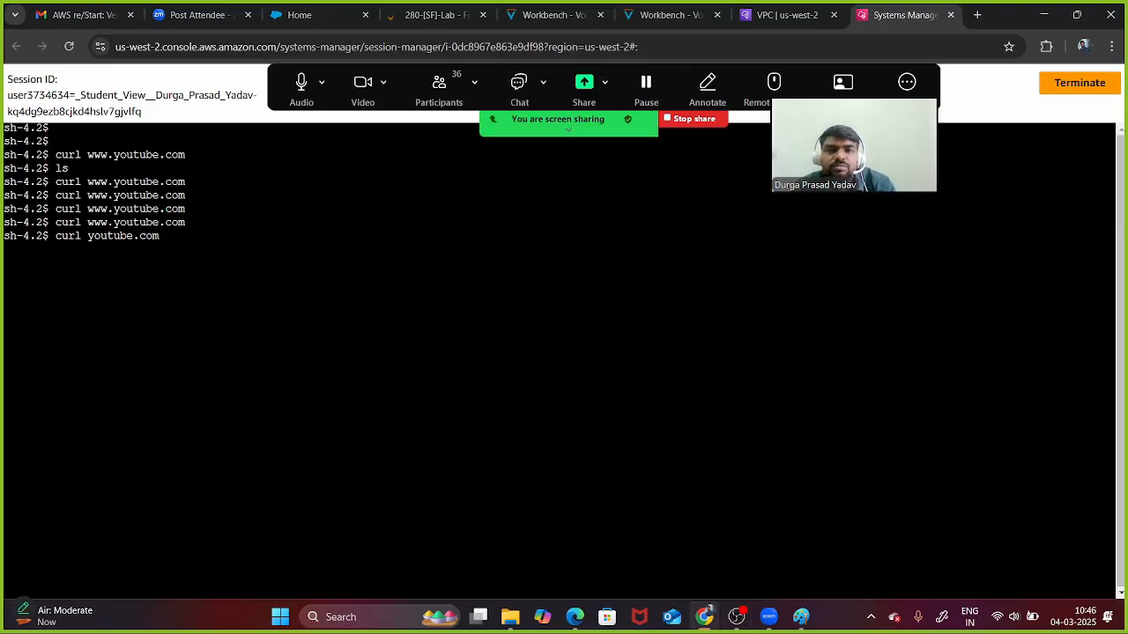
pyautogui.click(437, 15)
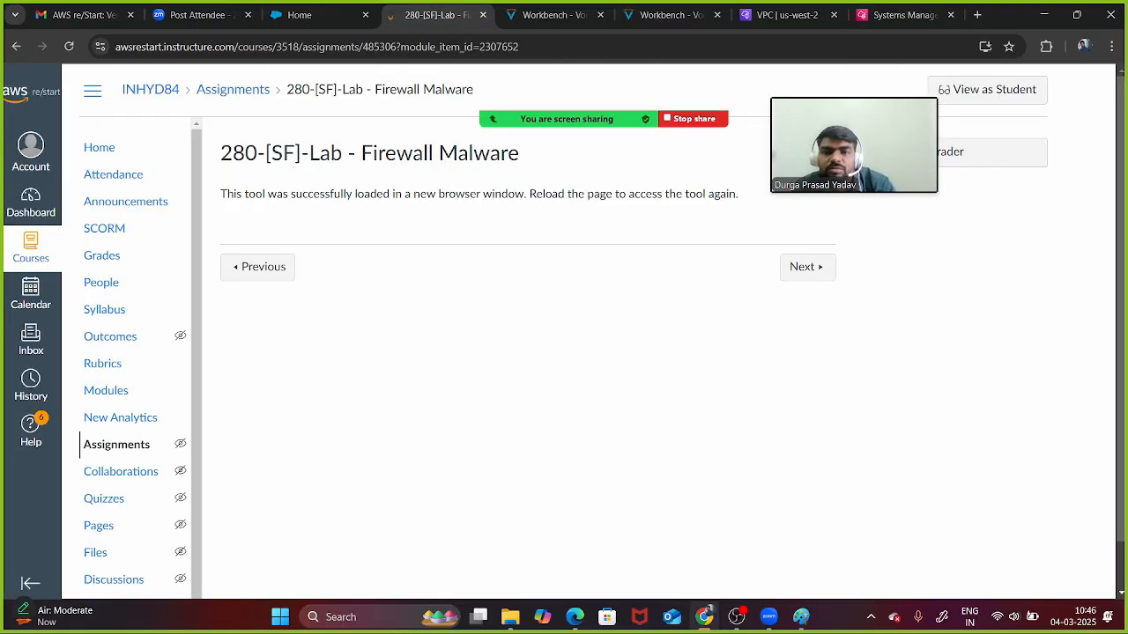
# - Step through the module items from AWS CloudTrail to AWS Config
pyautogui.click(804, 267)
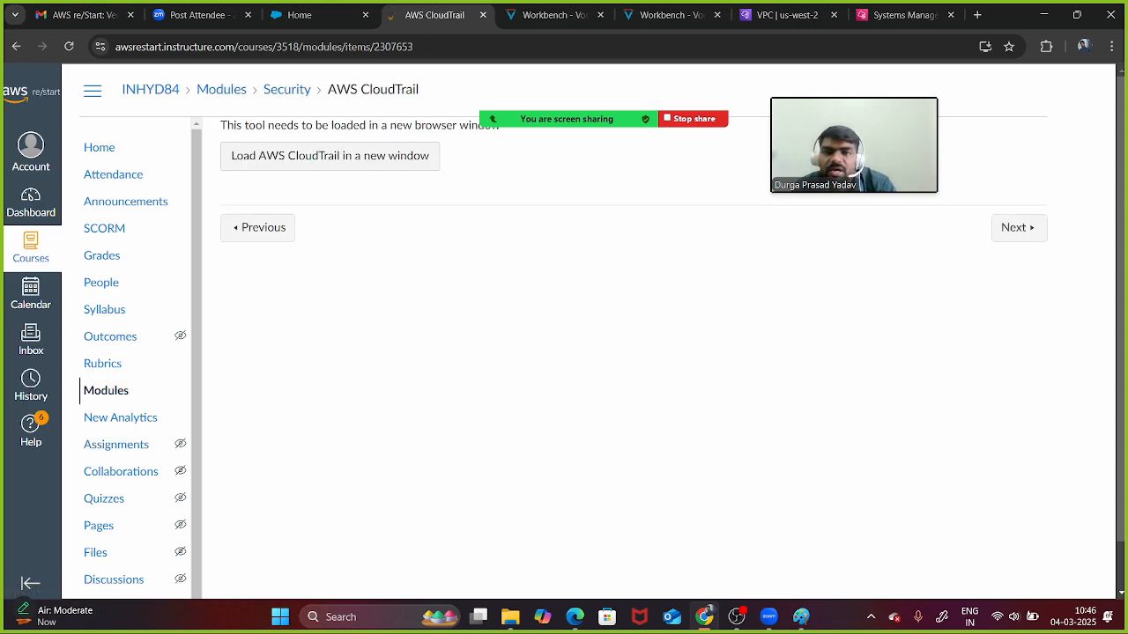
pyautogui.click(1018, 227)
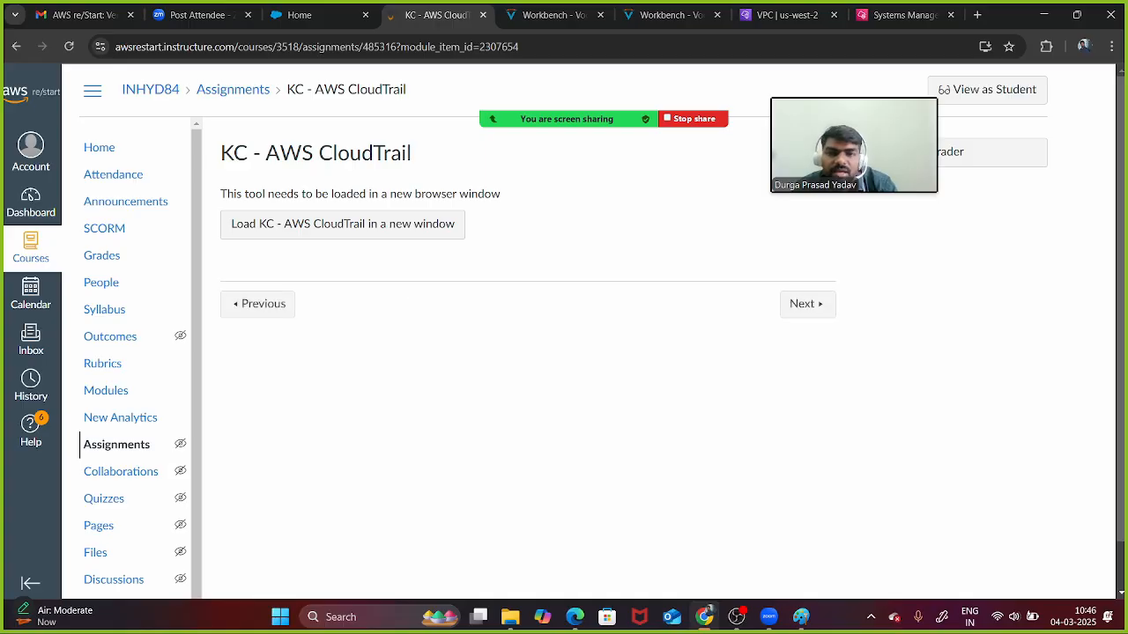
pyautogui.click(807, 303)
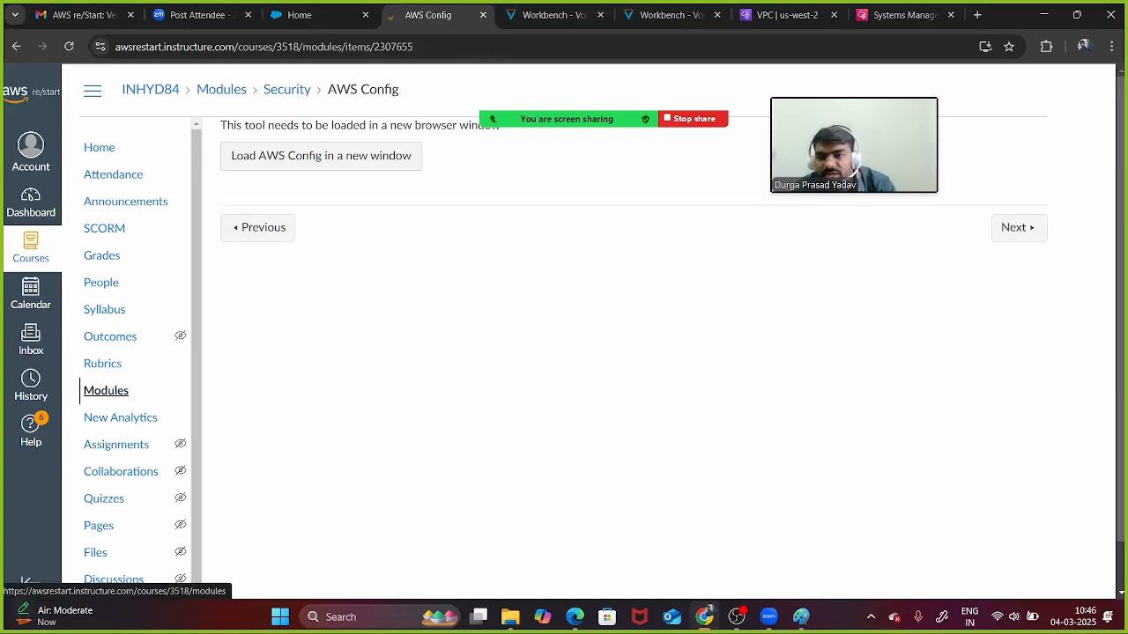
pyautogui.scroll(-1, 104, 377)
pyautogui.scroll(1, 106, 370)
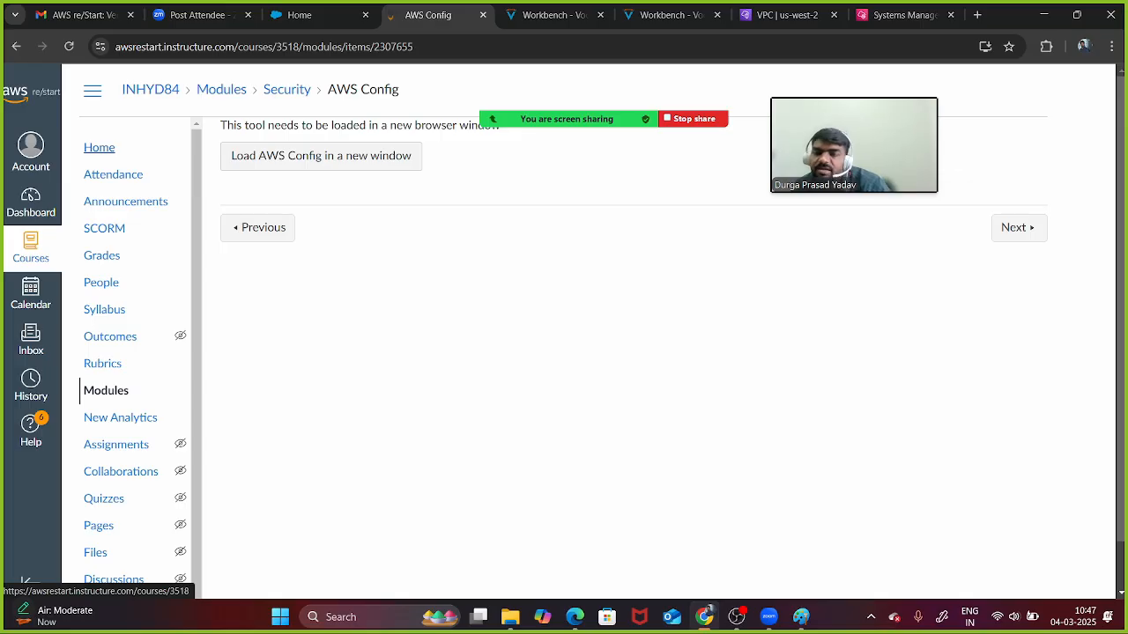
# - From the course home page, open the SECURITY module and its AWS CloudTrail item
pyautogui.click(98, 148)
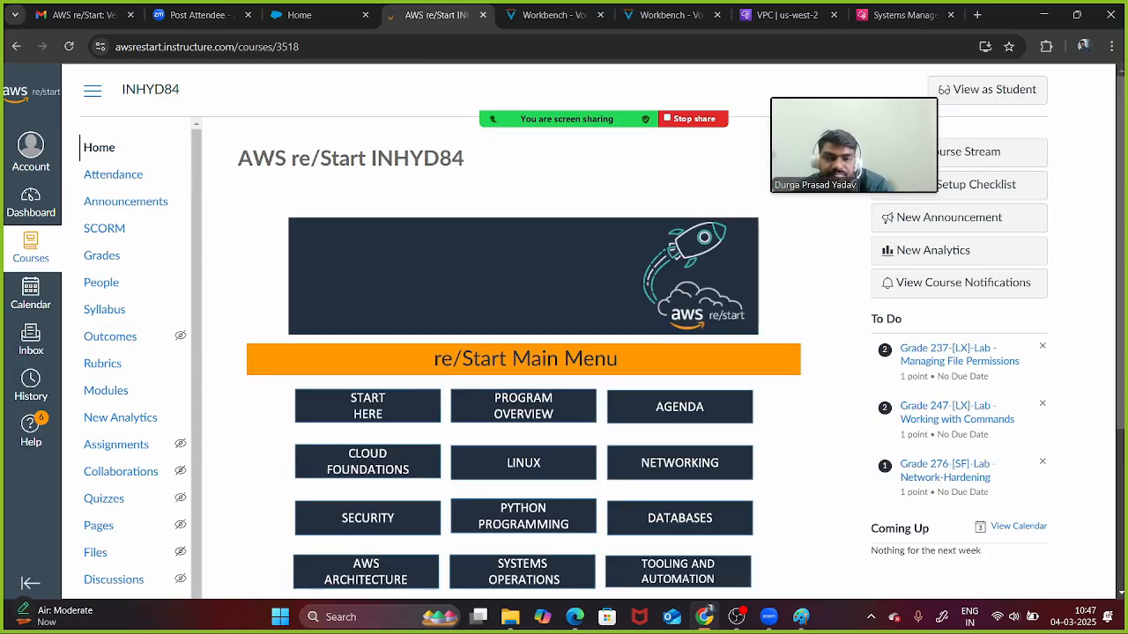
pyautogui.scroll(-2, 525, 396)
pyautogui.click(367, 366)
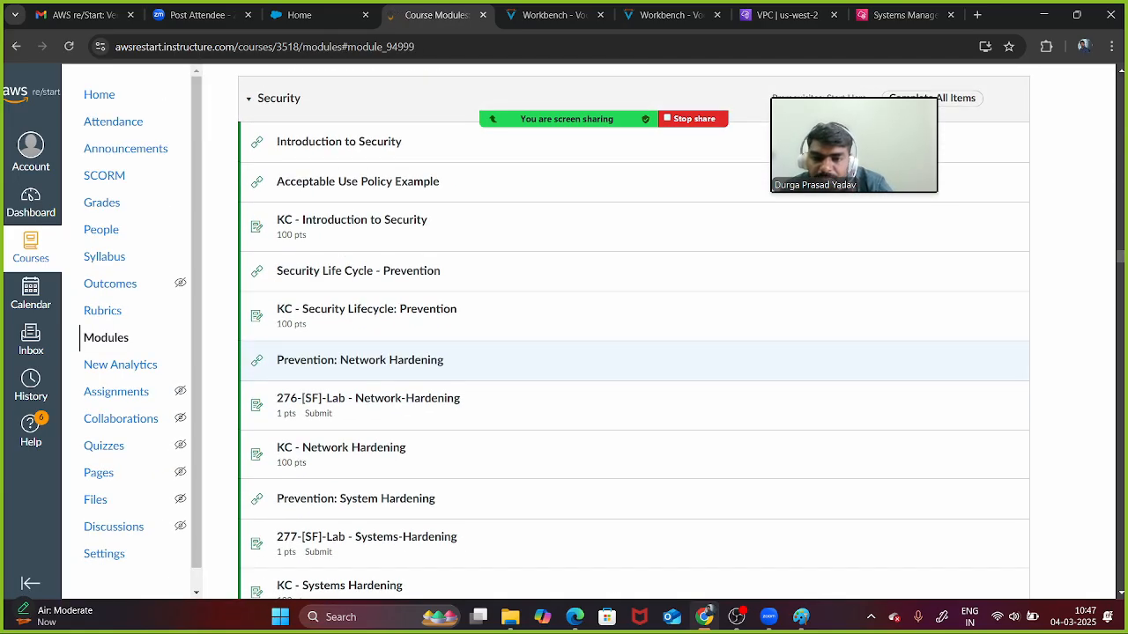
pyautogui.scroll(-7, 635, 353)
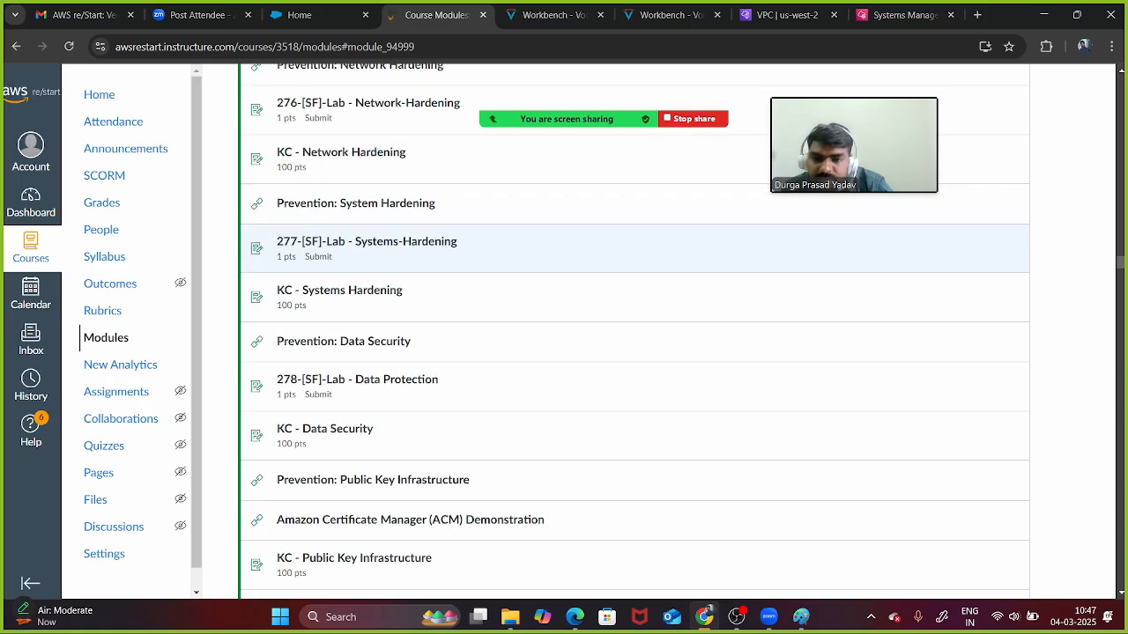
pyautogui.scroll(-4, 317, 353)
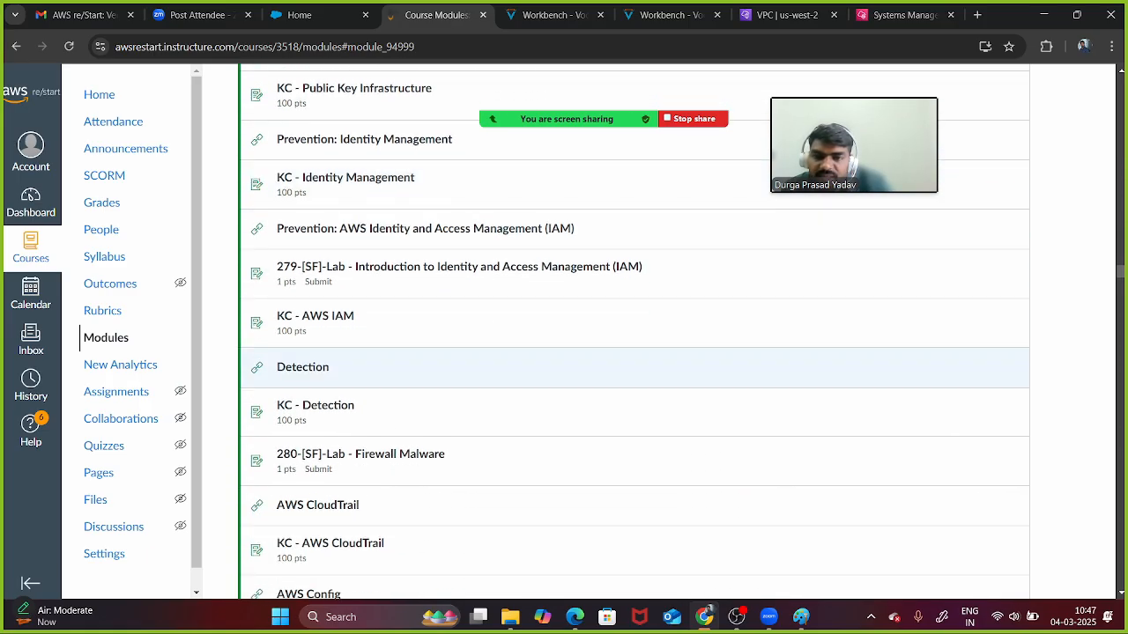
pyautogui.scroll(-1, 317, 353)
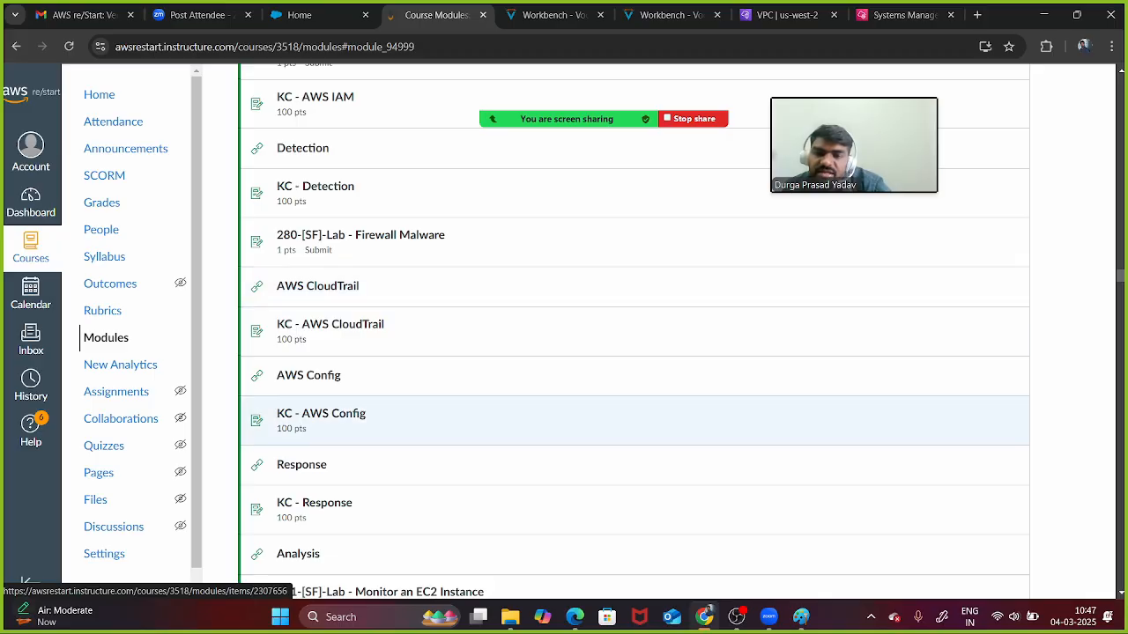
pyautogui.scroll(-3, 617, 419)
pyautogui.scroll(-1, 634, 449)
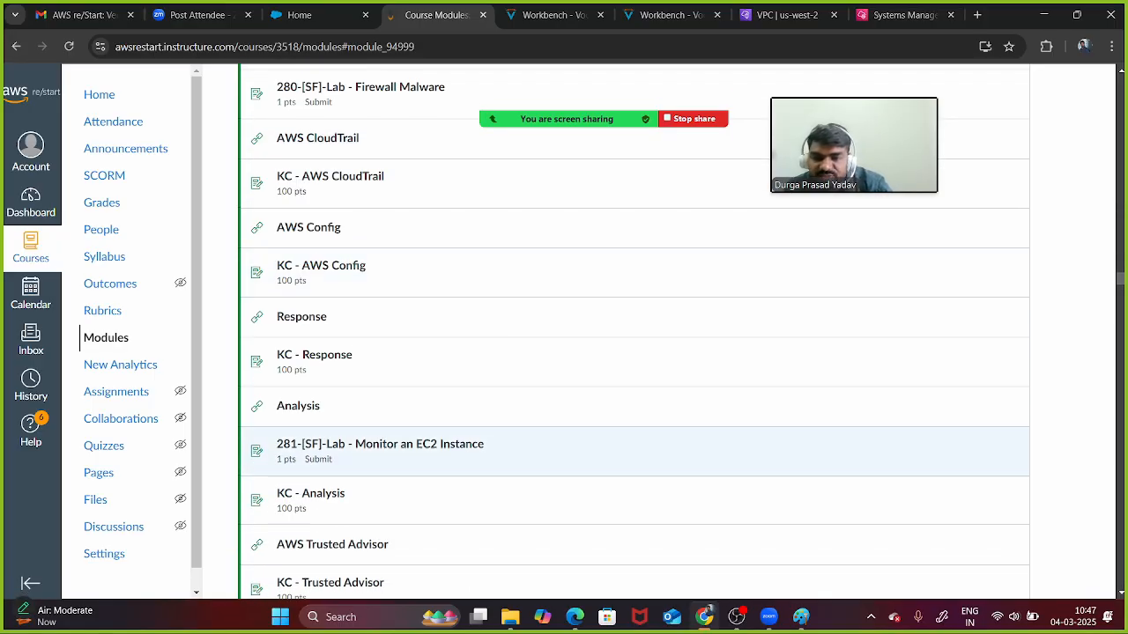
pyautogui.scroll(3, 635, 441)
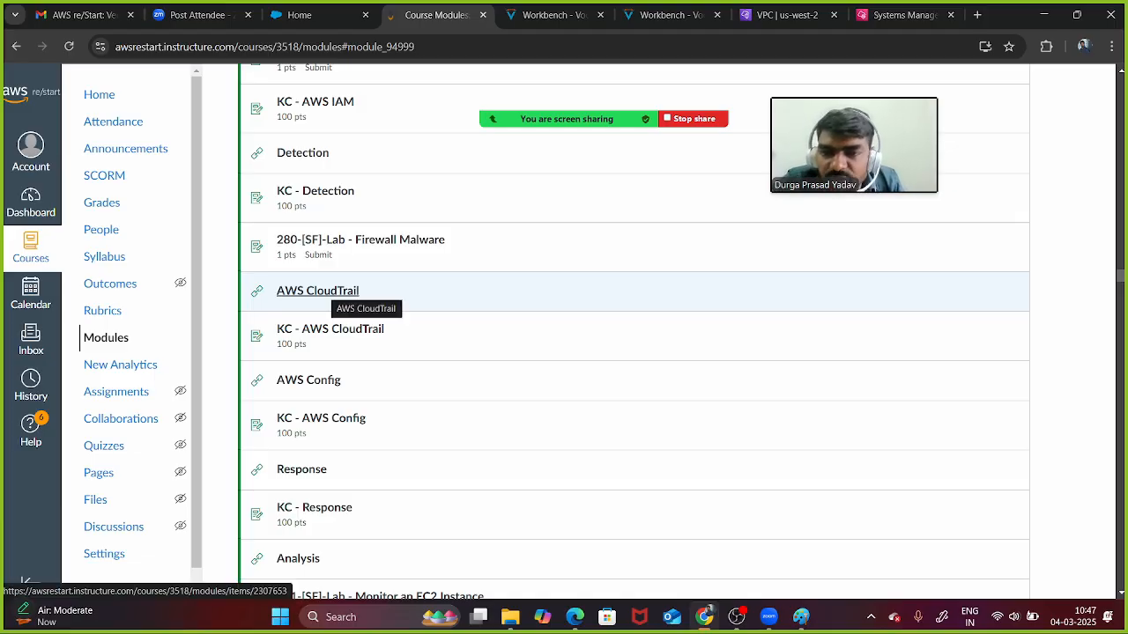
pyautogui.click(326, 292)
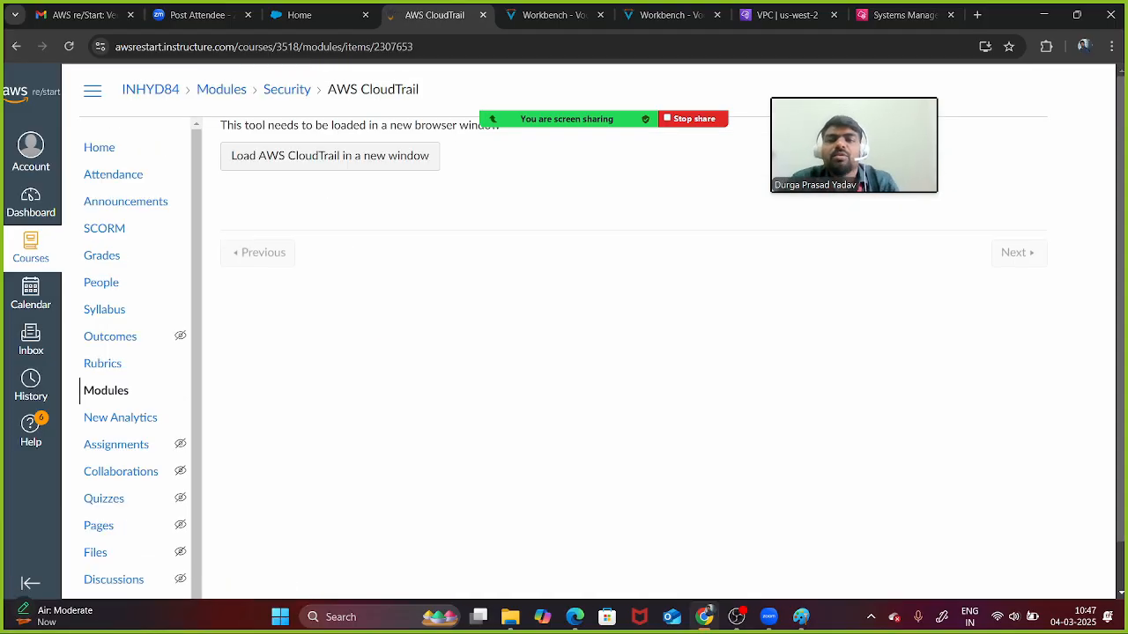
# - Load the AWS CloudTrail slides in a new window at slide 1 and enable Zoom annotation
pyautogui.click(330, 155)
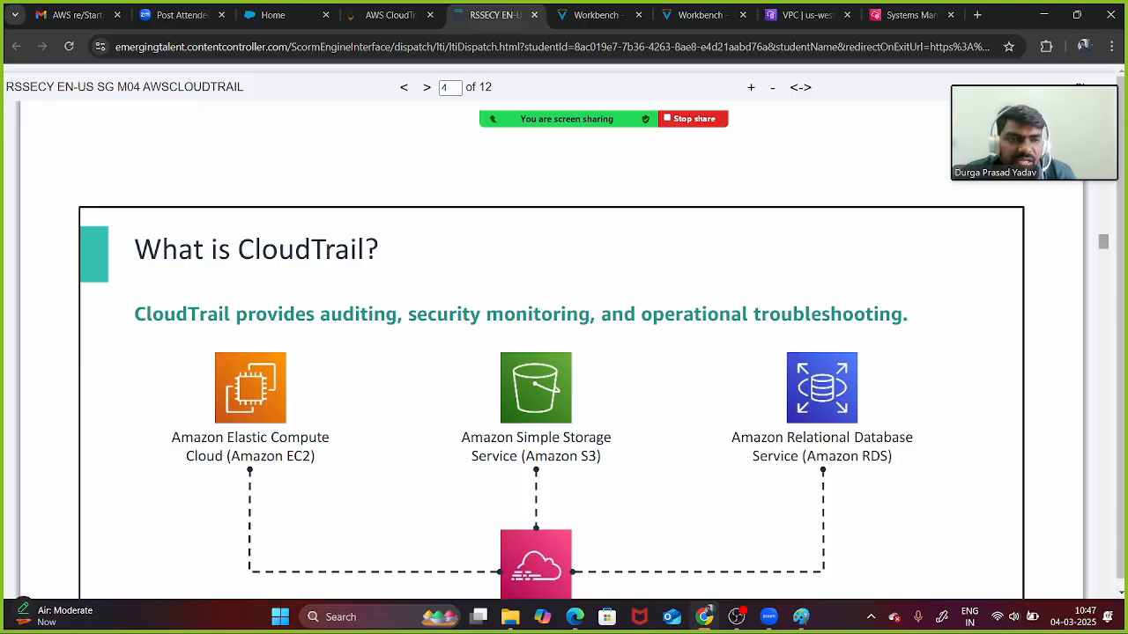
pyautogui.moveTo(1103, 241); pyautogui.dragTo(1103, 115)
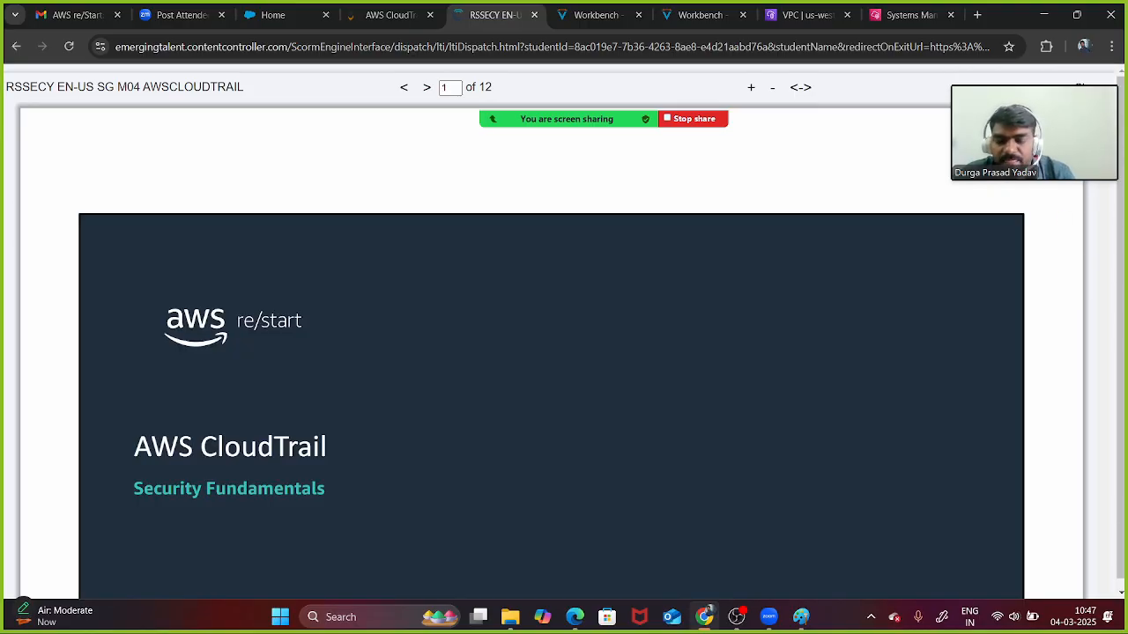
pyautogui.scroll(-3, 551, 353)
pyautogui.scroll(1, 551, 353)
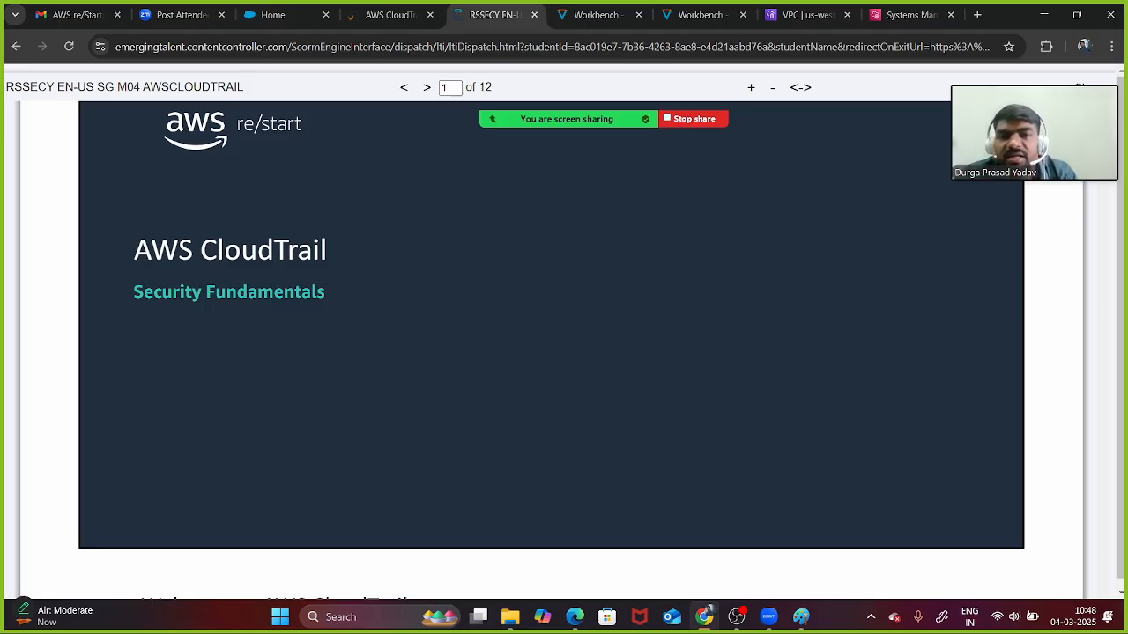
pyautogui.moveTo(564, 119)
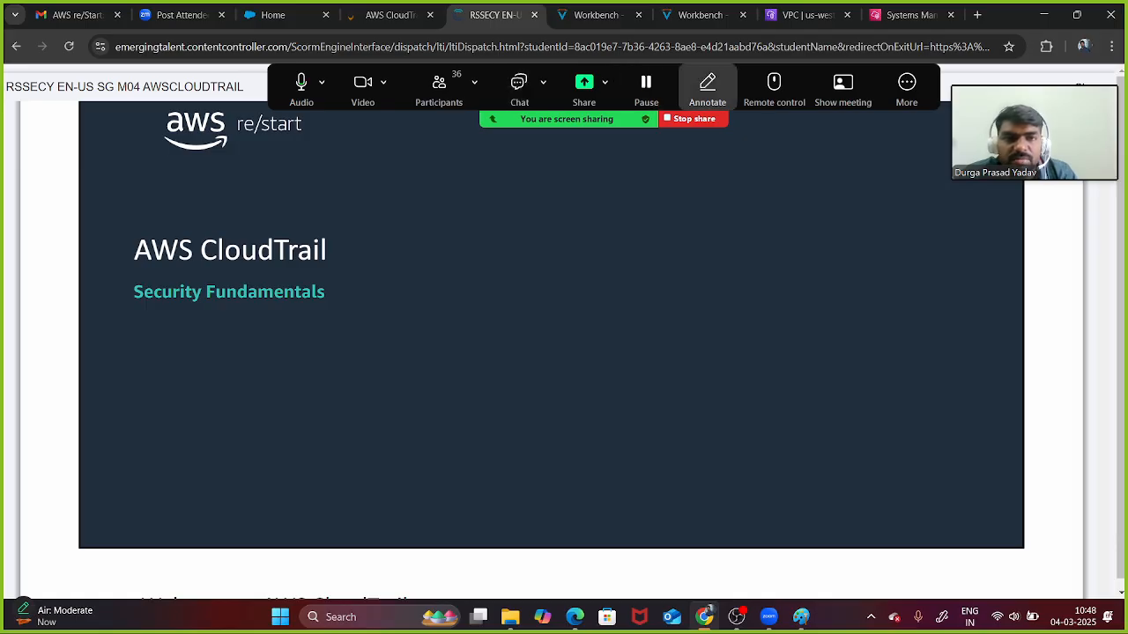
pyautogui.click(706, 84)
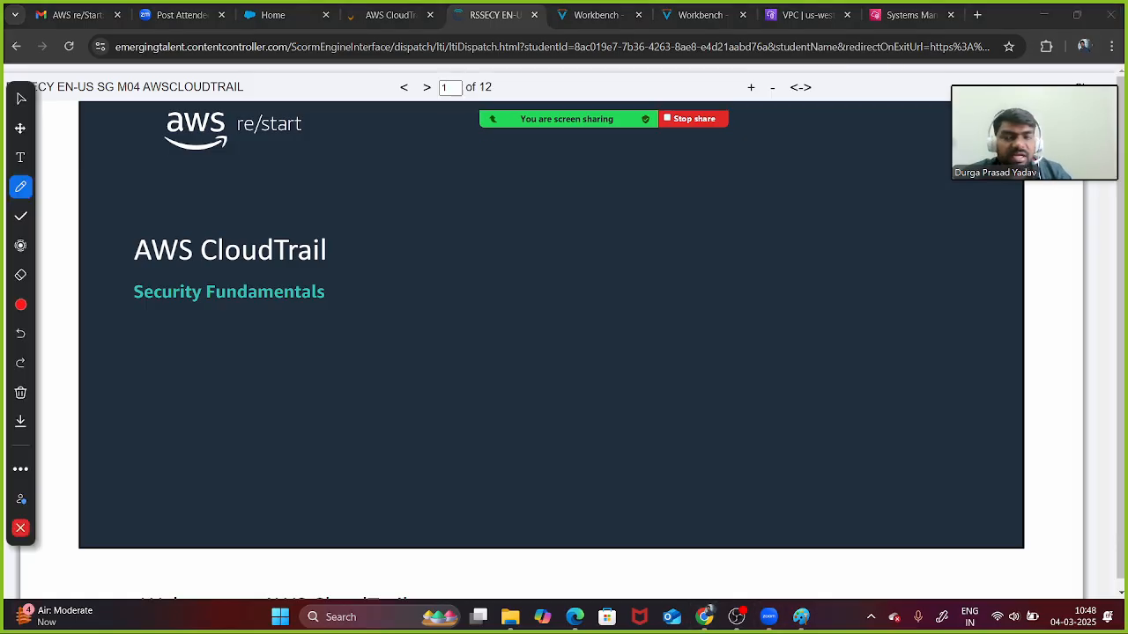
# - Underline the AWS CloudTrail title in red and write an underlined 'Auditing Service' beside it
pyautogui.moveTo(134, 278); pyautogui.dragTo(285, 281)
pyautogui.moveTo(353, 254)
pyautogui.mouseDown()
pyautogui.moveTo(375, 253)
pyautogui.moveTo(361, 265)
pyautogui.mouseUp()
pyautogui.moveTo(352, 236)
pyautogui.mouseDown()
pyautogui.moveTo(365, 245)
pyautogui.moveTo(349, 284)
pyautogui.mouseUp()
pyautogui.moveTo(416, 228)
pyautogui.mouseDown()
pyautogui.moveTo(423, 213)
pyautogui.moveTo(435, 233)
pyautogui.moveTo(459, 231)
pyautogui.mouseUp()
pyautogui.moveTo(492, 199); pyautogui.dragTo(483, 232)
pyautogui.moveTo(494, 222)
pyautogui.mouseDown()
pyautogui.moveTo(513, 236)
pyautogui.moveTo(564, 226)
pyautogui.moveTo(522, 282)
pyautogui.mouseUp()
pyautogui.moveTo(623, 223)
pyautogui.mouseDown()
pyautogui.moveTo(596, 238)
pyautogui.moveTo(652, 235)
pyautogui.moveTo(719, 255)
pyautogui.mouseUp()
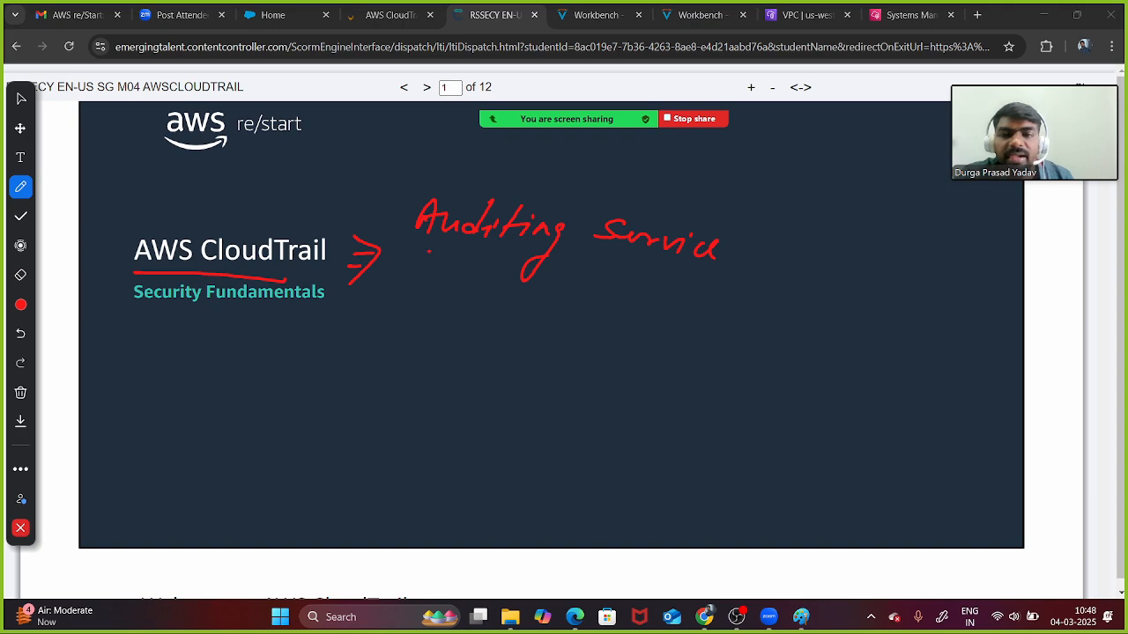
pyautogui.moveTo(428, 252); pyautogui.dragTo(691, 274)
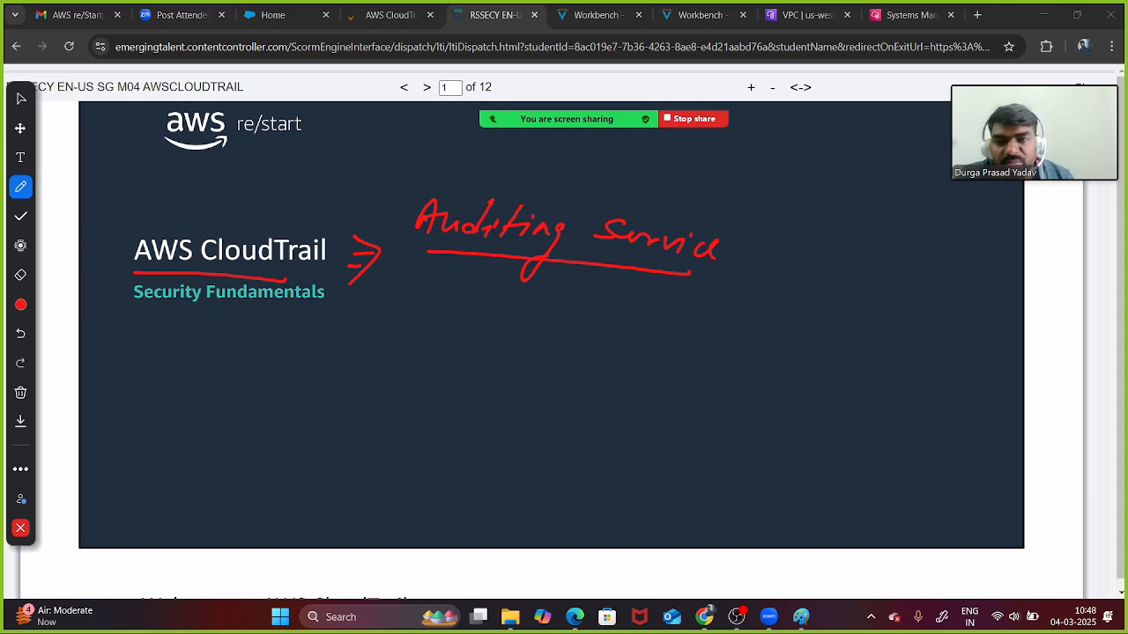
# - Branch arrows from 'Auditing Service' to events, Activity and 'logs file'
pyautogui.moveTo(443, 236)
pyautogui.mouseDown()
pyautogui.moveTo(453, 308)
pyautogui.moveTo(553, 309)
pyautogui.moveTo(562, 333)
pyautogui.mouseUp()
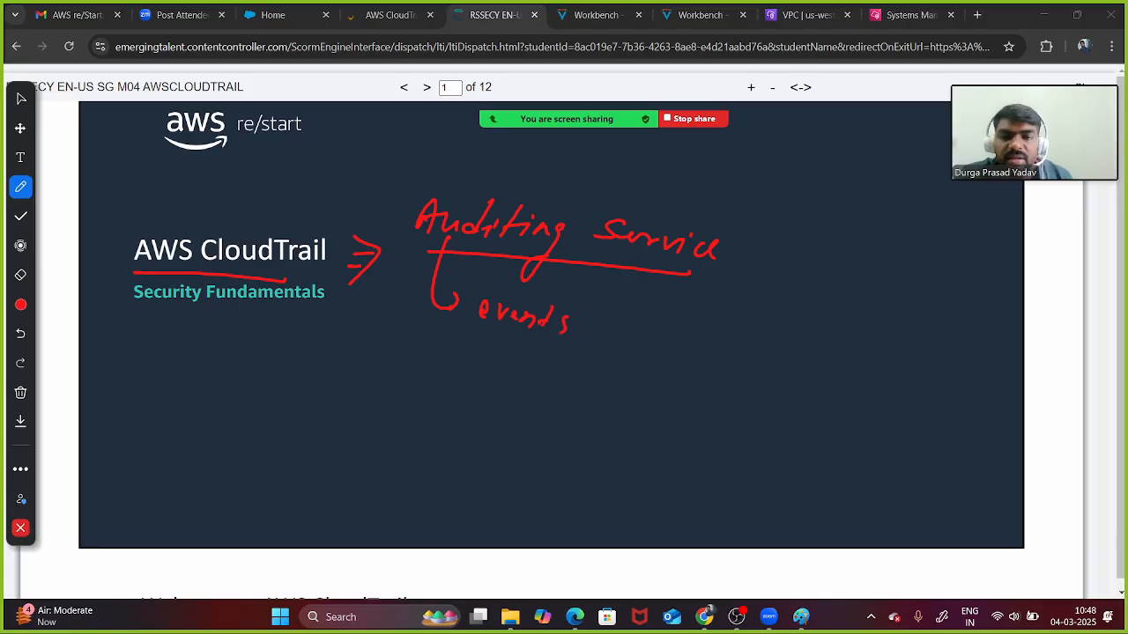
pyautogui.moveTo(433, 279); pyautogui.dragTo(455, 354)
pyautogui.moveTo(467, 370)
pyautogui.mouseDown()
pyautogui.moveTo(580, 363)
pyautogui.moveTo(605, 379)
pyautogui.moveTo(576, 404)
pyautogui.mouseUp()
pyautogui.moveTo(427, 335)
pyautogui.mouseDown()
pyautogui.moveTo(414, 397)
pyautogui.moveTo(524, 441)
pyautogui.moveTo(481, 463)
pyautogui.mouseUp()
pyautogui.moveTo(541, 424)
pyautogui.mouseDown()
pyautogui.moveTo(529, 444)
pyautogui.moveTo(601, 420)
pyautogui.moveTo(539, 483)
pyautogui.mouseUp()
pyautogui.moveTo(563, 449)
pyautogui.mouseDown()
pyautogui.moveTo(599, 448)
pyautogui.moveTo(595, 460)
pyautogui.mouseUp()
pyautogui.moveTo(627, 432)
pyautogui.mouseDown()
pyautogui.moveTo(621, 460)
pyautogui.moveTo(635, 453)
pyautogui.mouseUp()
pyautogui.moveTo(548, 423)
pyautogui.mouseDown()
pyautogui.moveTo(675, 411)
pyautogui.moveTo(671, 422)
pyautogui.mouseUp()
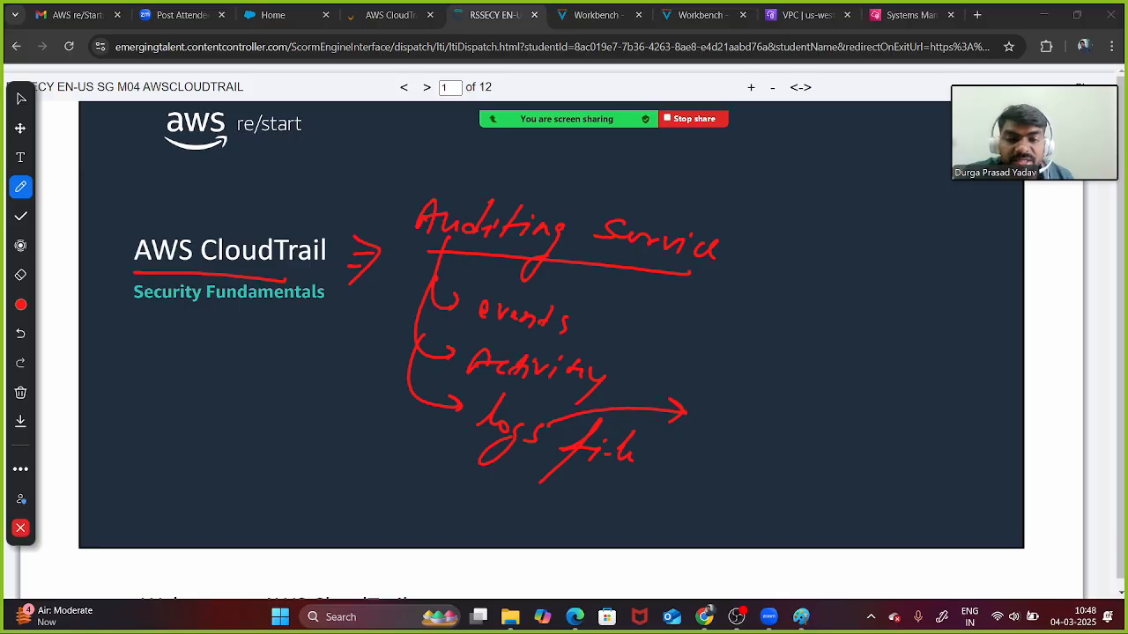
pyautogui.moveTo(543, 379); pyautogui.dragTo(532, 411)
pyautogui.moveTo(525, 402); pyautogui.dragTo(537, 405)
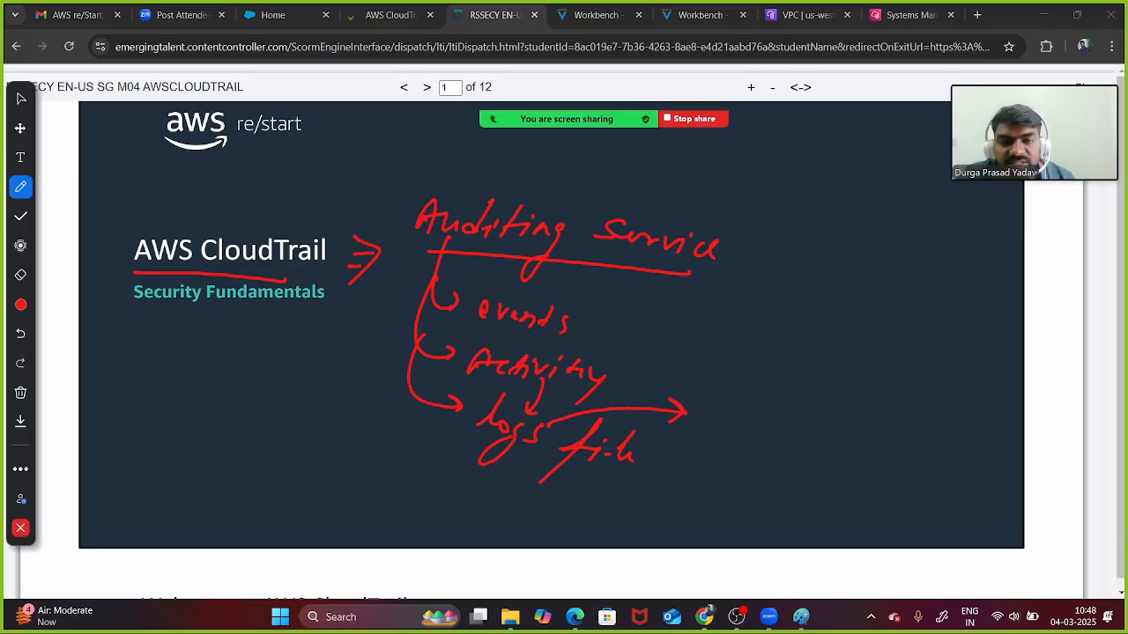
# - Circle an 'event/action' note linked to logs, extend the title underline, and return to Mouse
pyautogui.moveTo(756, 326)
pyautogui.mouseDown()
pyautogui.moveTo(814, 325)
pyautogui.moveTo(864, 340)
pyautogui.moveTo(964, 333)
pyautogui.moveTo(719, 299)
pyautogui.moveTo(828, 266)
pyautogui.mouseUp()
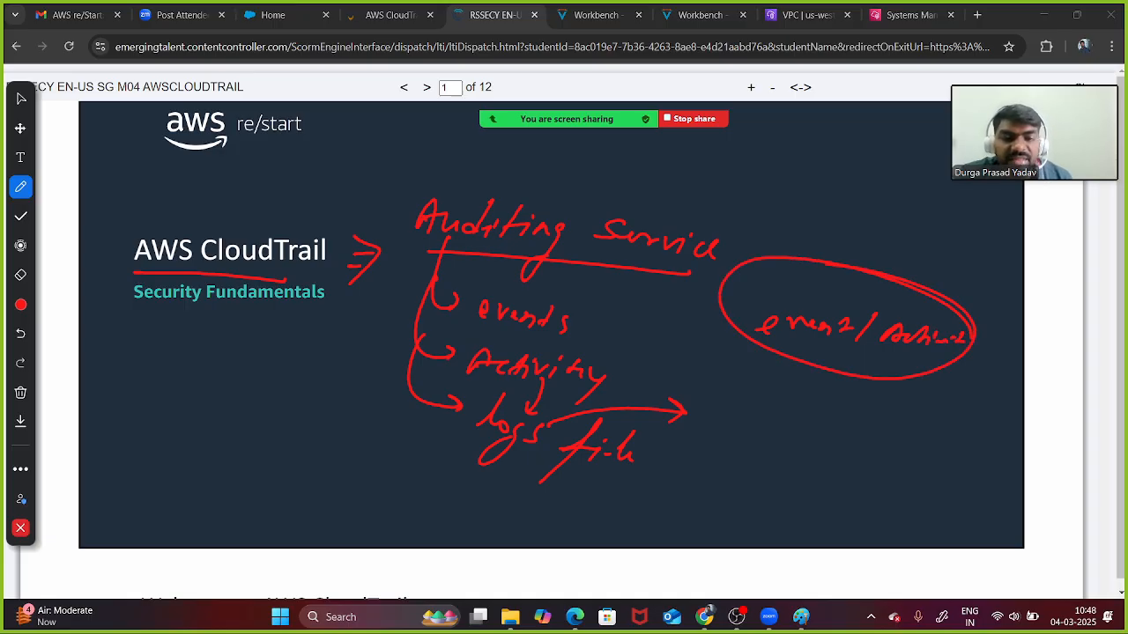
pyautogui.moveTo(731, 319)
pyautogui.mouseDown()
pyautogui.moveTo(548, 394)
pyautogui.moveTo(541, 414)
pyautogui.mouseUp()
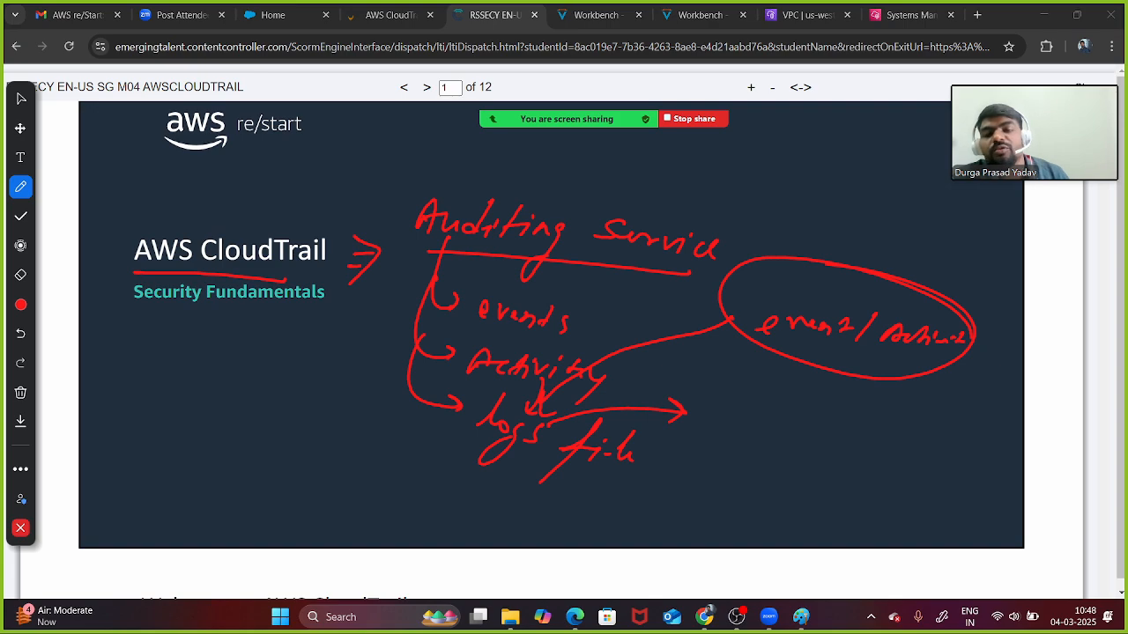
pyautogui.moveTo(222, 276); pyautogui.dragTo(351, 283)
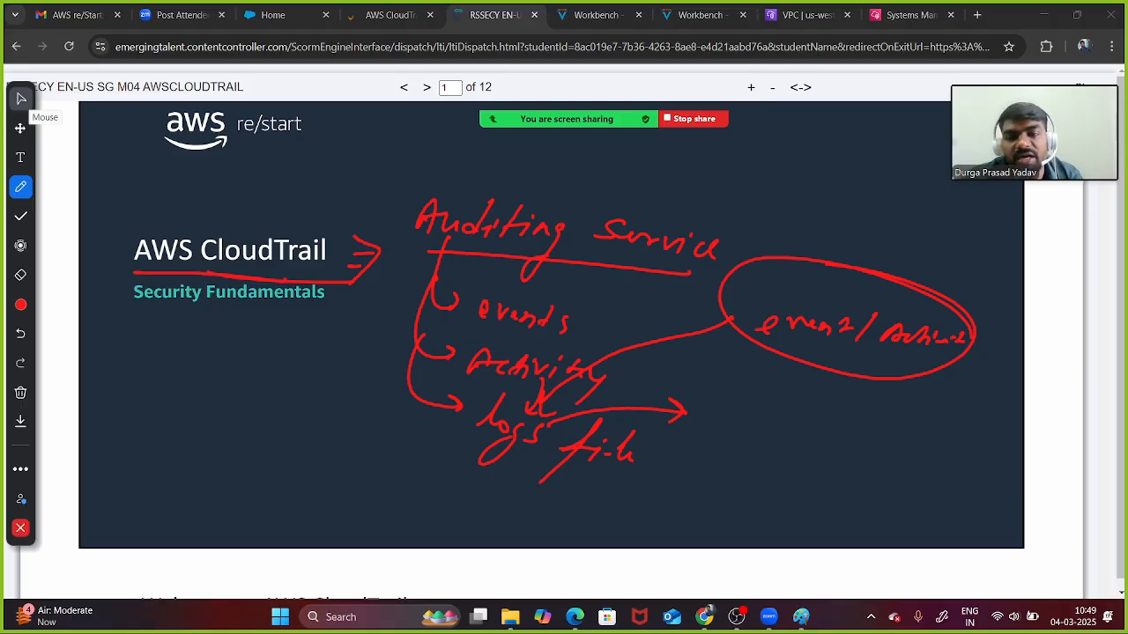
pyautogui.click(22, 99)
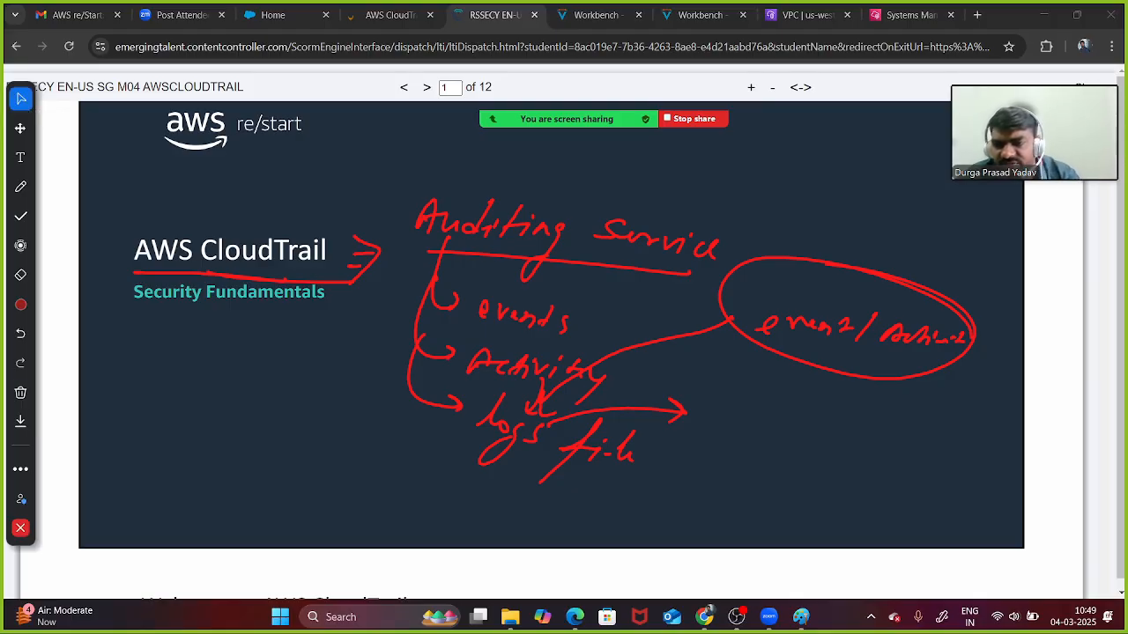
# - Clear all earlier drawings from the slide and switch to the red pen
pyautogui.click(20, 392)
pyautogui.click(97, 396)
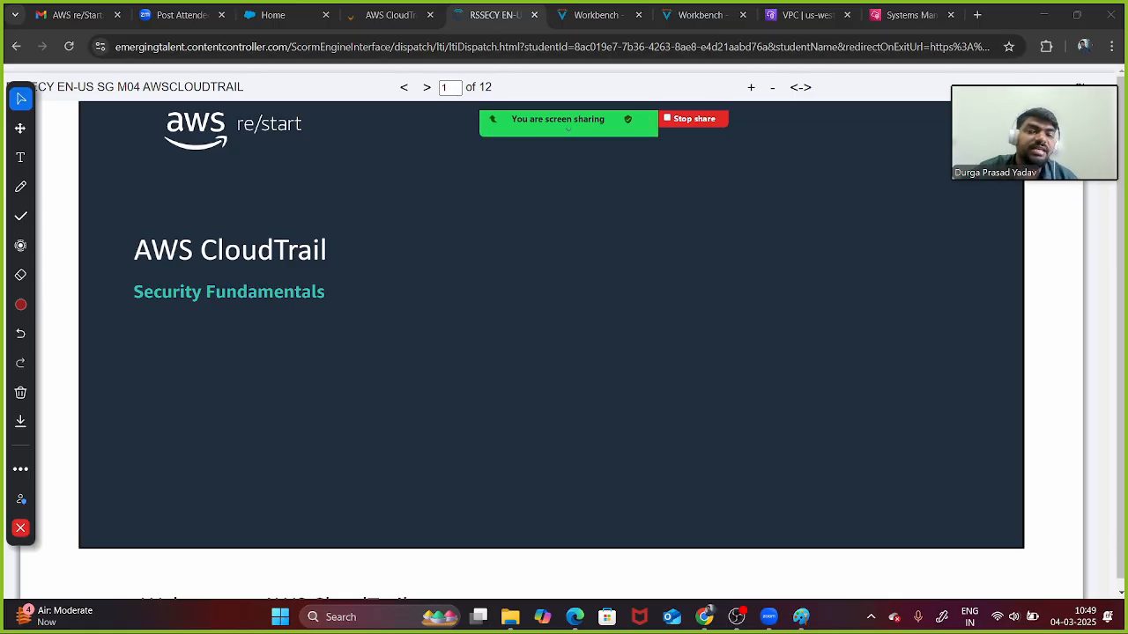
pyautogui.moveTo(568, 123)
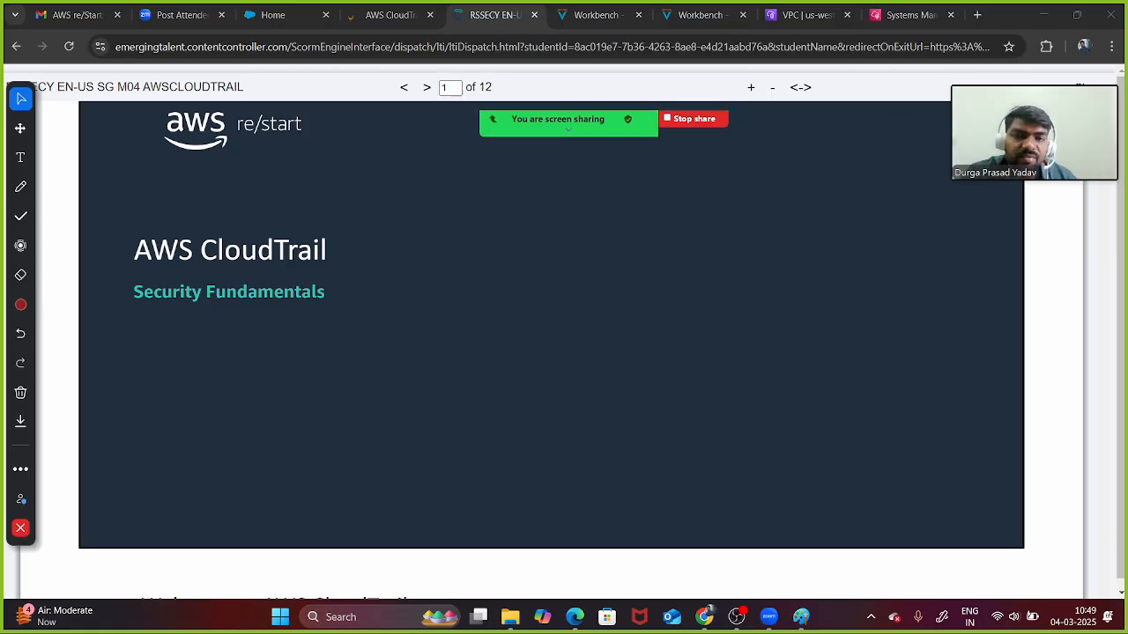
pyautogui.scroll(1, 552, 335)
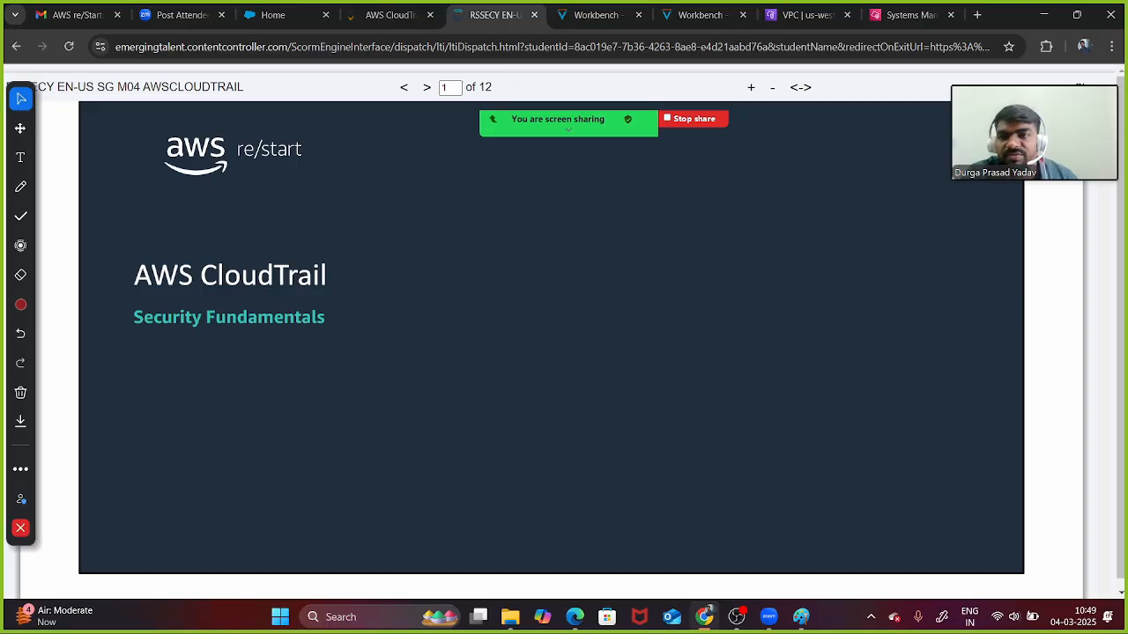
pyautogui.click(21, 187)
# - Write IAM near the slide top with arrows branching to USER1, U2 and U3
pyautogui.moveTo(603, 173)
pyautogui.mouseDown()
pyautogui.moveTo(610, 160)
pyautogui.moveTo(626, 173)
pyautogui.moveTo(640, 164)
pyautogui.moveTo(652, 183)
pyautogui.mouseUp()
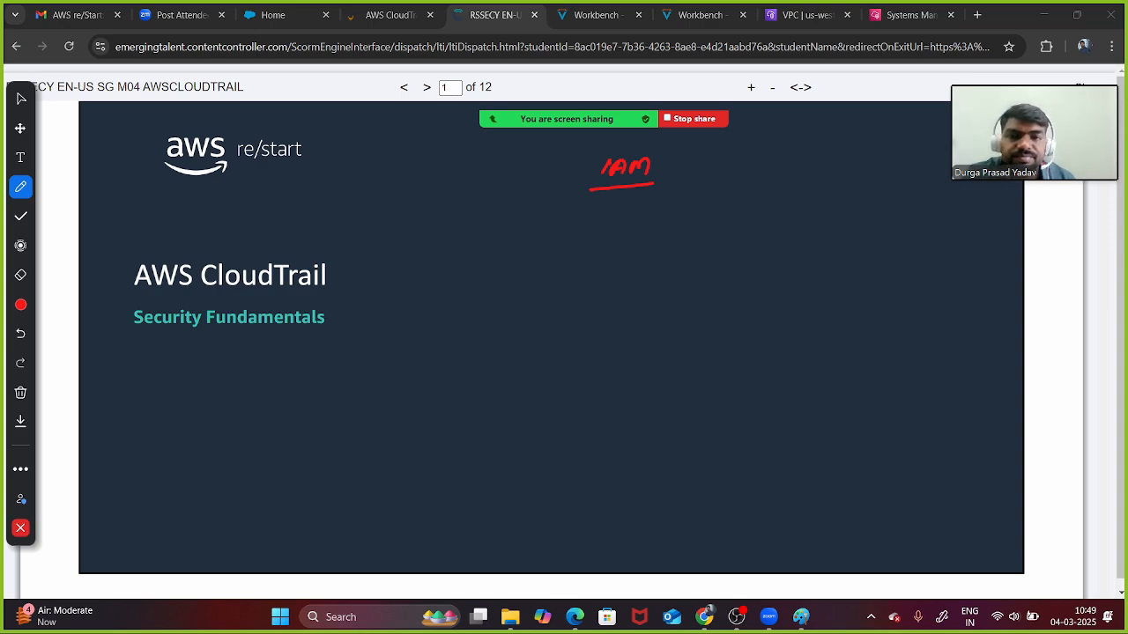
pyautogui.moveTo(585, 155); pyautogui.dragTo(658, 150)
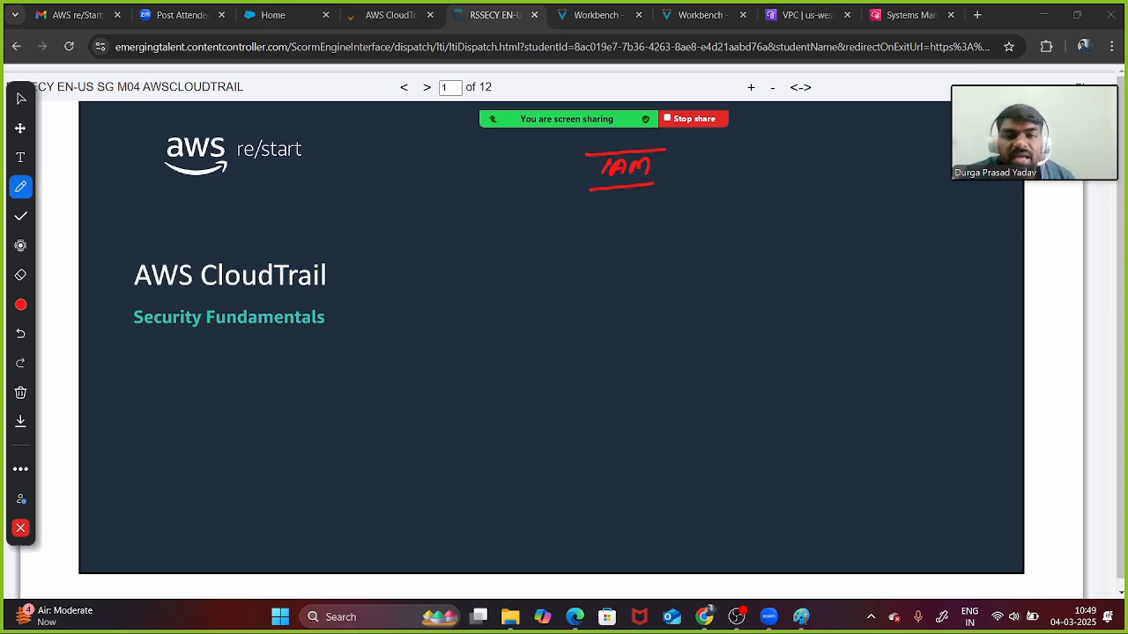
pyautogui.moveTo(618, 189); pyautogui.dragTo(534, 245)
pyautogui.moveTo(501, 256)
pyautogui.mouseDown()
pyautogui.moveTo(506, 281)
pyautogui.moveTo(517, 260)
pyautogui.mouseUp()
pyautogui.moveTo(526, 259)
pyautogui.mouseDown()
pyautogui.moveTo(518, 279)
pyautogui.moveTo(555, 268)
pyautogui.moveTo(570, 281)
pyautogui.mouseUp()
pyautogui.moveTo(613, 221); pyautogui.dragTo(698, 283)
pyautogui.moveTo(666, 222)
pyautogui.mouseDown()
pyautogui.moveTo(786, 226)
pyautogui.moveTo(828, 306)
pyautogui.mouseUp()
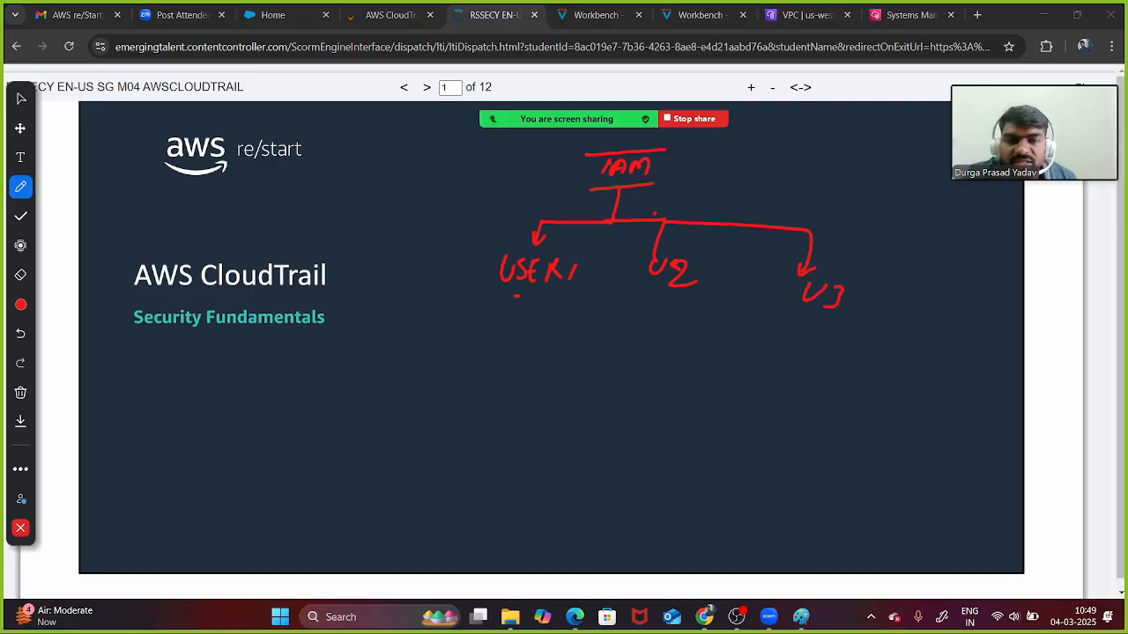
# - Underline USER1, U2 and U3 and draw lines from each to a shared target below
pyautogui.moveTo(517, 296); pyautogui.dragTo(574, 299)
pyautogui.moveTo(654, 305); pyautogui.dragTo(693, 310)
pyautogui.moveTo(771, 323); pyautogui.dragTo(814, 329)
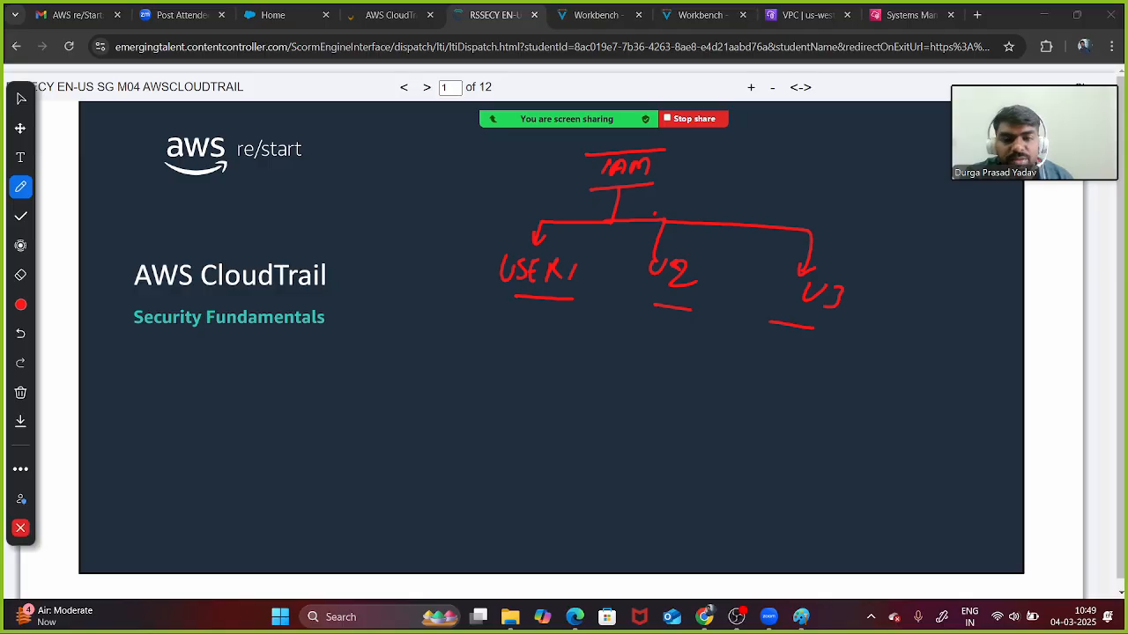
pyautogui.moveTo(541, 302); pyautogui.dragTo(482, 356)
pyautogui.moveTo(668, 308); pyautogui.dragTo(478, 373)
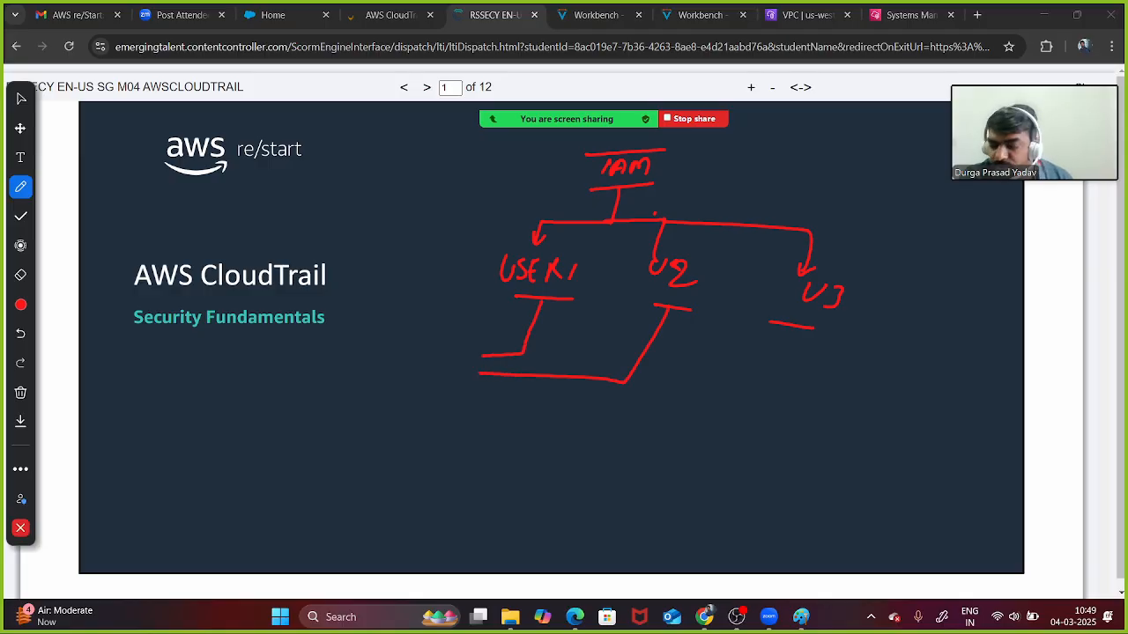
pyautogui.moveTo(783, 322); pyautogui.dragTo(710, 421)
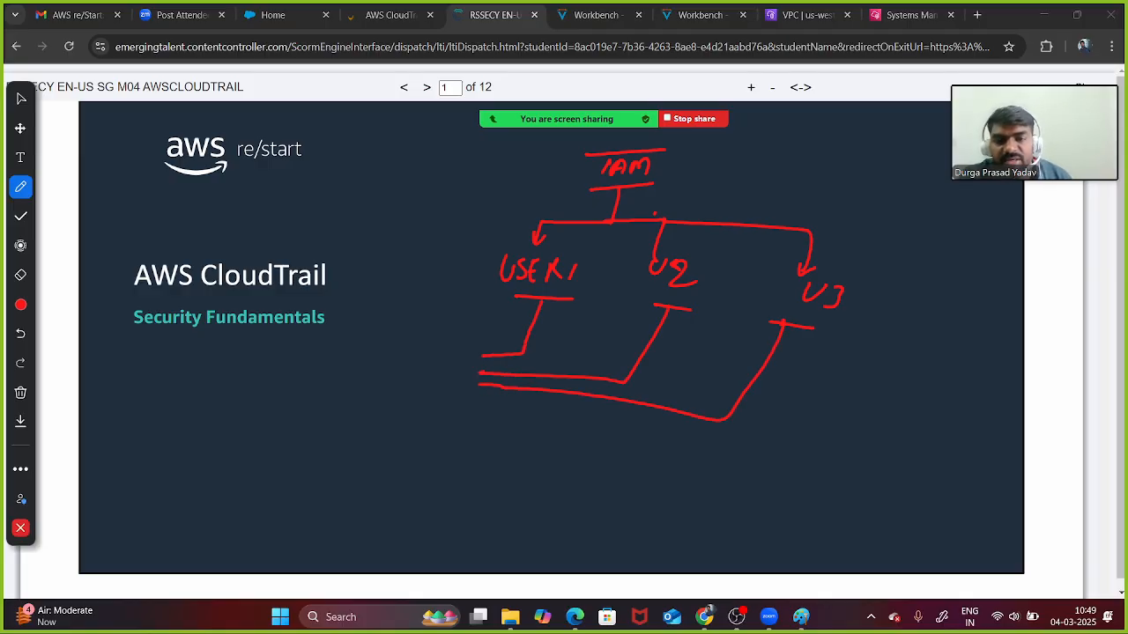
# - Write EC2 in a box where the lines meet, with an arrow down to Policy
pyautogui.moveTo(400, 349); pyautogui.dragTo(388, 384)
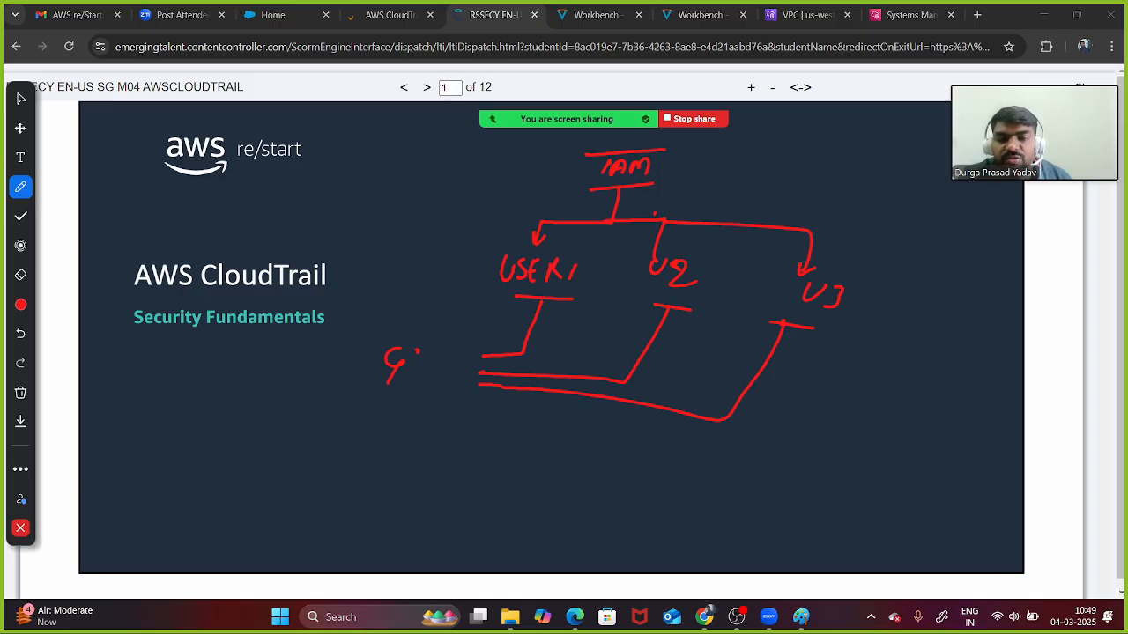
pyautogui.moveTo(388, 382); pyautogui.dragTo(408, 374)
pyautogui.moveTo(418, 351); pyautogui.dragTo(425, 366)
pyautogui.moveTo(431, 360)
pyautogui.mouseDown()
pyautogui.moveTo(443, 374)
pyautogui.moveTo(459, 342)
pyautogui.moveTo(342, 404)
pyautogui.moveTo(473, 349)
pyautogui.moveTo(489, 389)
pyautogui.mouseUp()
pyautogui.moveTo(383, 398); pyautogui.dragTo(386, 416)
pyautogui.moveTo(343, 451)
pyautogui.mouseDown()
pyautogui.moveTo(354, 434)
pyautogui.moveTo(408, 454)
pyautogui.moveTo(330, 513)
pyautogui.moveTo(416, 458)
pyautogui.moveTo(428, 528)
pyautogui.moveTo(326, 518)
pyautogui.mouseUp()
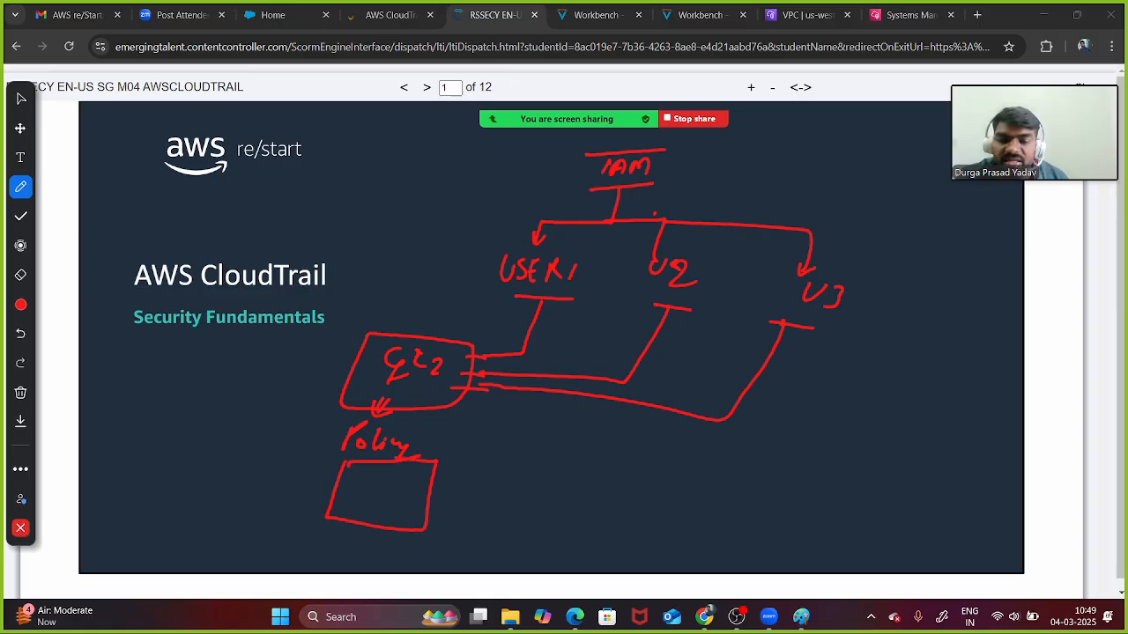
# - Write Create in the policy box and circle USER1, U2 and U3, linking U2 to USER1
pyautogui.moveTo(359, 469); pyautogui.dragTo(351, 486)
pyautogui.moveTo(362, 484)
pyautogui.mouseDown()
pyautogui.moveTo(411, 484)
pyautogui.moveTo(361, 502)
pyautogui.moveTo(367, 514)
pyautogui.moveTo(393, 502)
pyautogui.moveTo(402, 518)
pyautogui.mouseUp()
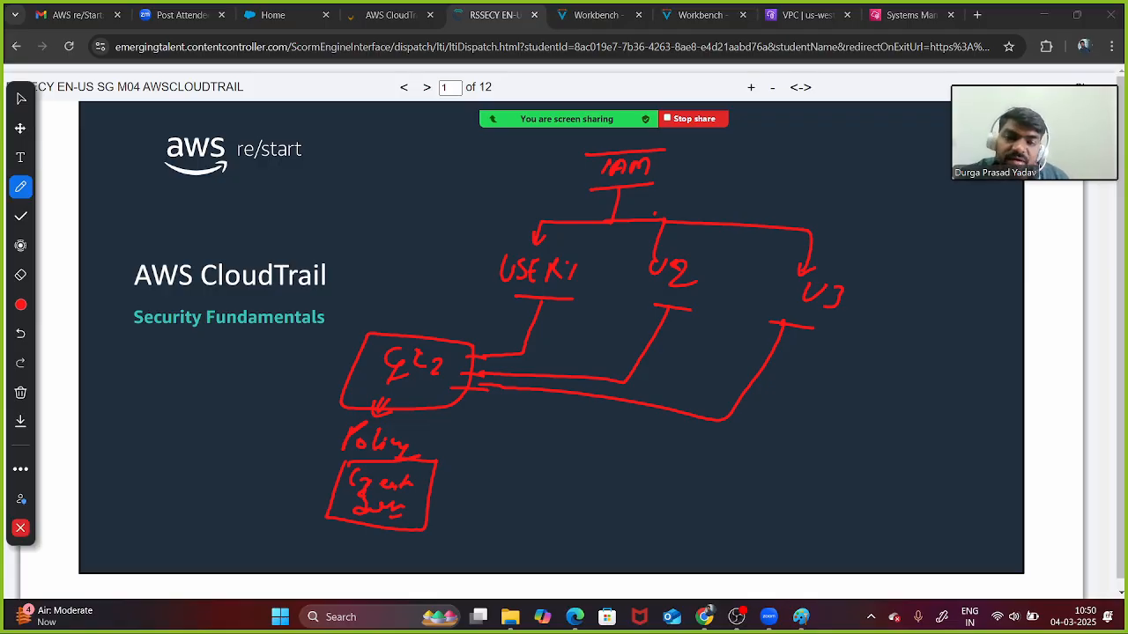
pyautogui.moveTo(585, 264)
pyautogui.mouseDown()
pyautogui.moveTo(489, 249)
pyautogui.moveTo(534, 308)
pyautogui.moveTo(578, 274)
pyautogui.mouseUp()
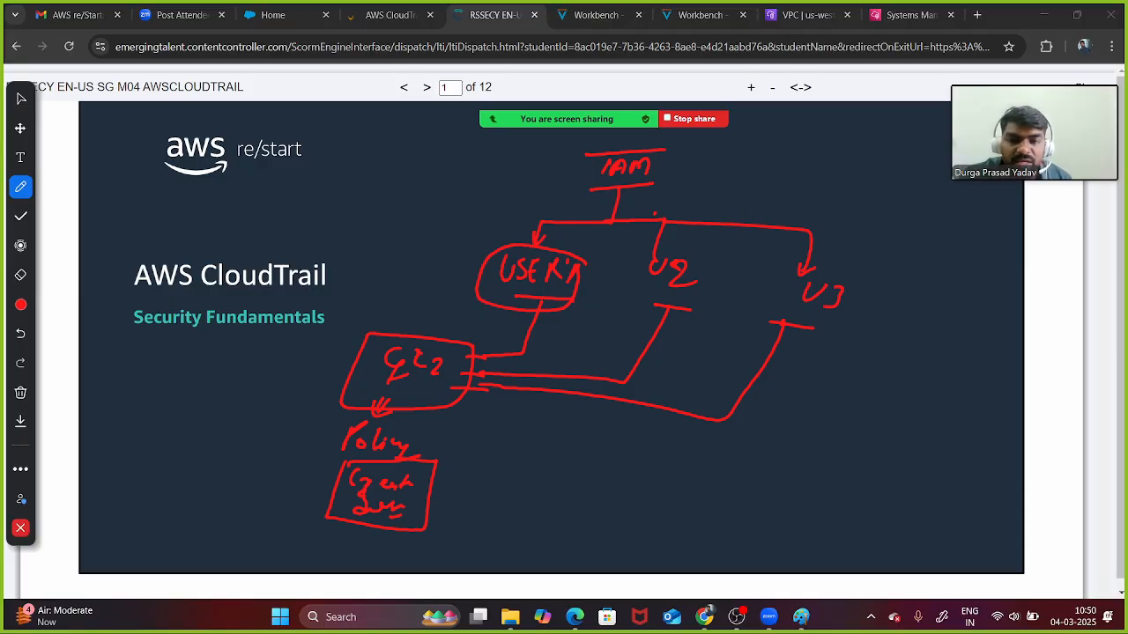
pyautogui.moveTo(573, 301); pyautogui.dragTo(568, 311)
pyautogui.moveTo(696, 259)
pyautogui.mouseDown()
pyautogui.moveTo(674, 250)
pyautogui.moveTo(628, 300)
pyautogui.moveTo(689, 271)
pyautogui.mouseUp()
pyautogui.moveTo(625, 298); pyautogui.dragTo(571, 318)
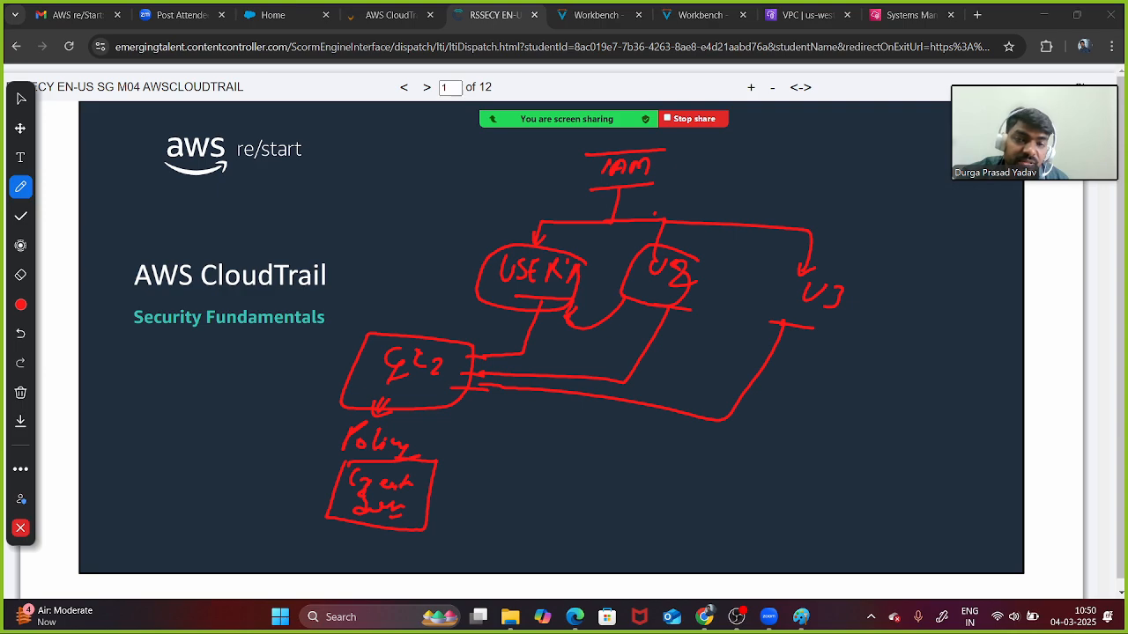
pyautogui.moveTo(837, 265)
pyautogui.mouseDown()
pyautogui.moveTo(771, 326)
pyautogui.moveTo(855, 280)
pyautogui.mouseUp()
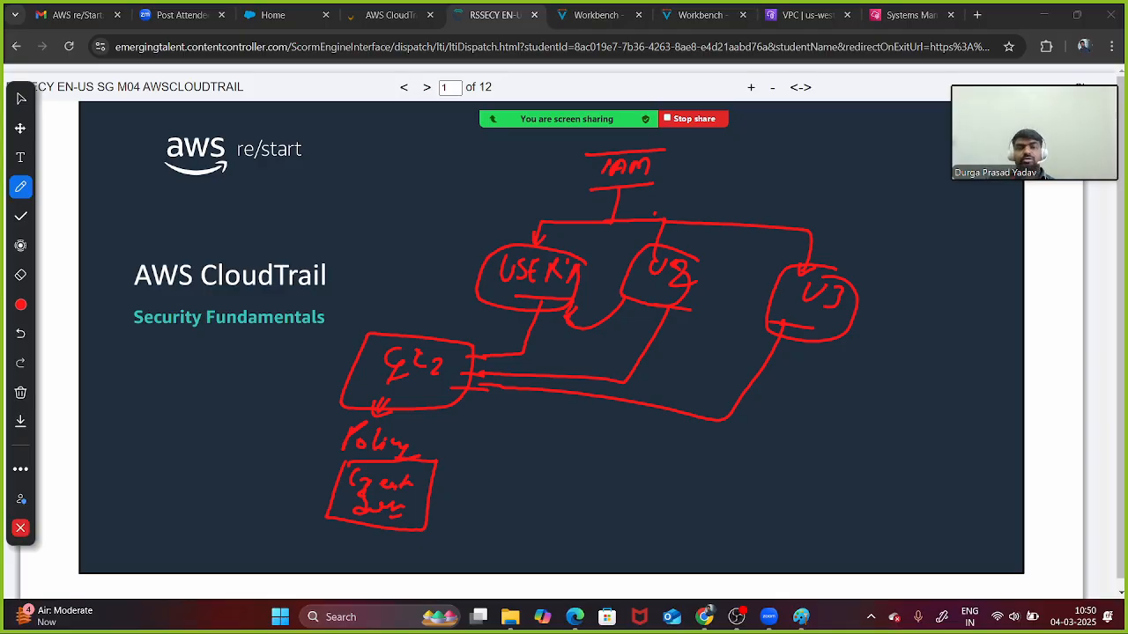
# - Relabel IAM as Admin Root, arrow it to the AWS CloudTrail title, and add a check mark and user links
pyautogui.moveTo(613, 157)
pyautogui.mouseDown()
pyautogui.moveTo(600, 183)
pyautogui.moveTo(715, 180)
pyautogui.moveTo(744, 163)
pyautogui.moveTo(752, 170)
pyautogui.moveTo(684, 167)
pyautogui.moveTo(758, 179)
pyautogui.moveTo(761, 153)
pyautogui.mouseUp()
pyautogui.moveTo(617, 155)
pyautogui.mouseDown()
pyautogui.moveTo(568, 164)
pyautogui.moveTo(346, 259)
pyautogui.moveTo(356, 276)
pyautogui.mouseUp()
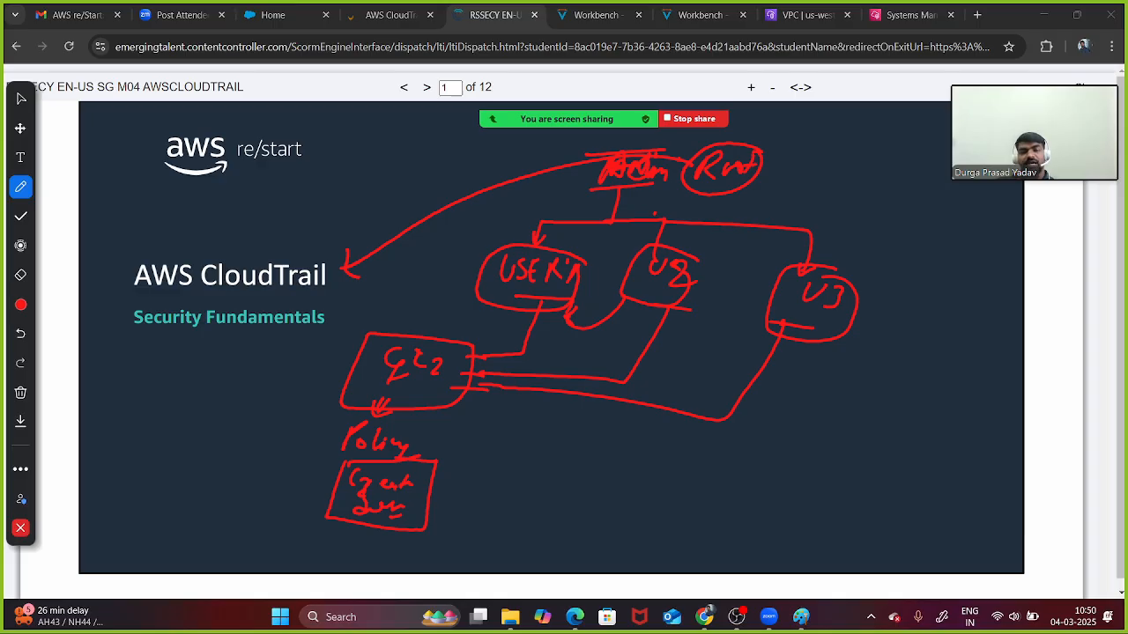
pyautogui.moveTo(420, 482)
pyautogui.mouseDown()
pyautogui.moveTo(429, 504)
pyautogui.moveTo(483, 456)
pyautogui.mouseUp()
pyautogui.moveTo(451, 279); pyautogui.dragTo(508, 284)
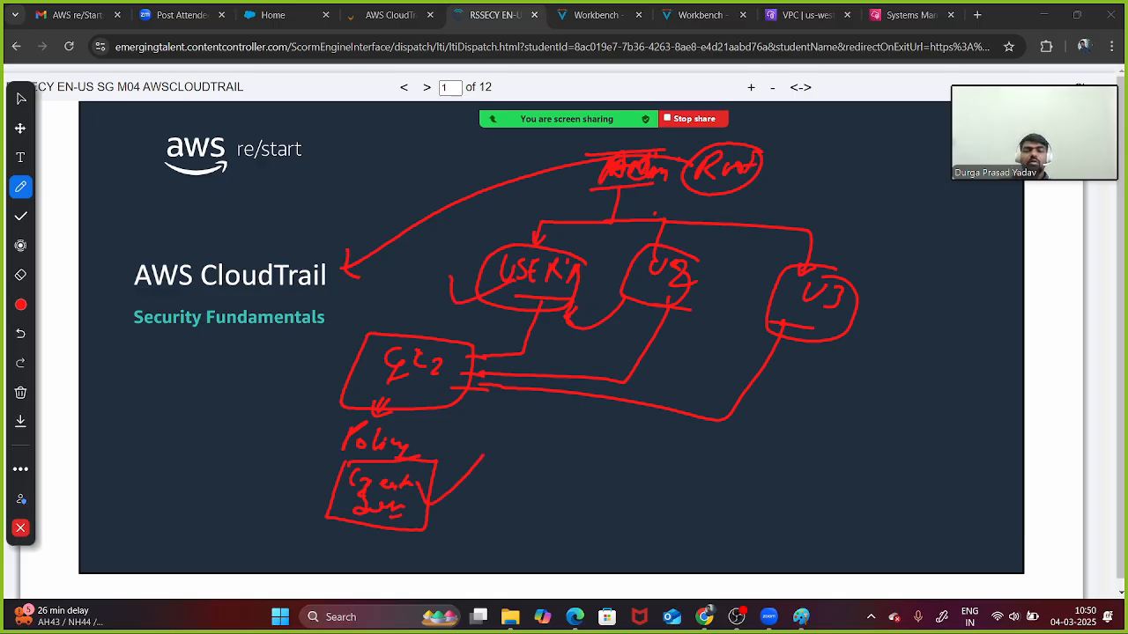
pyautogui.moveTo(676, 304); pyautogui.dragTo(766, 287)
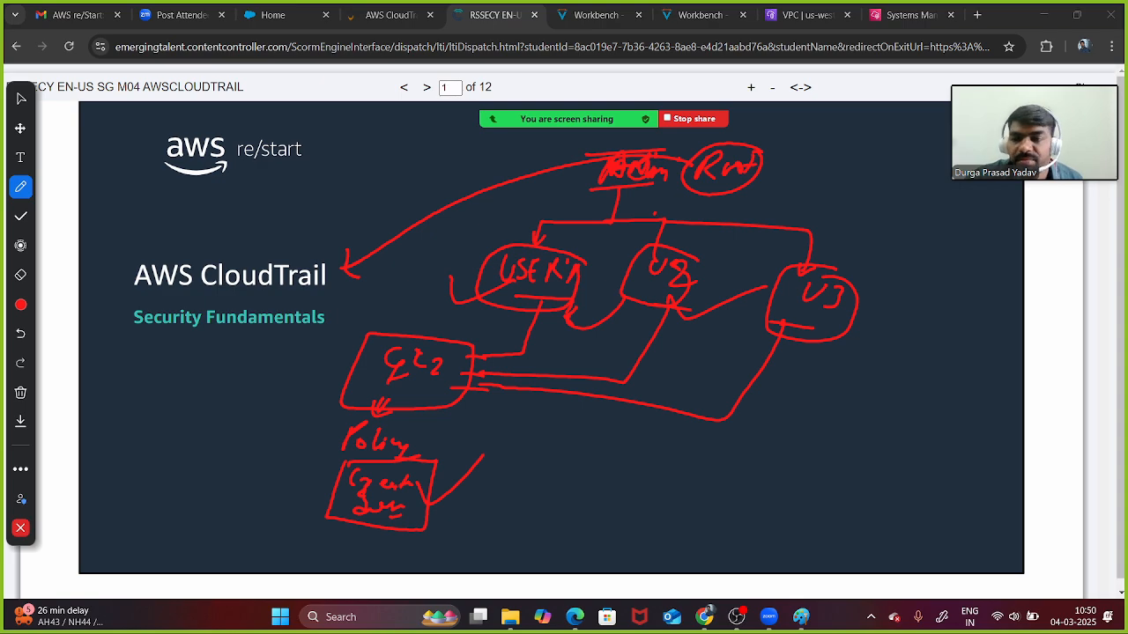
pyautogui.click(20, 392)
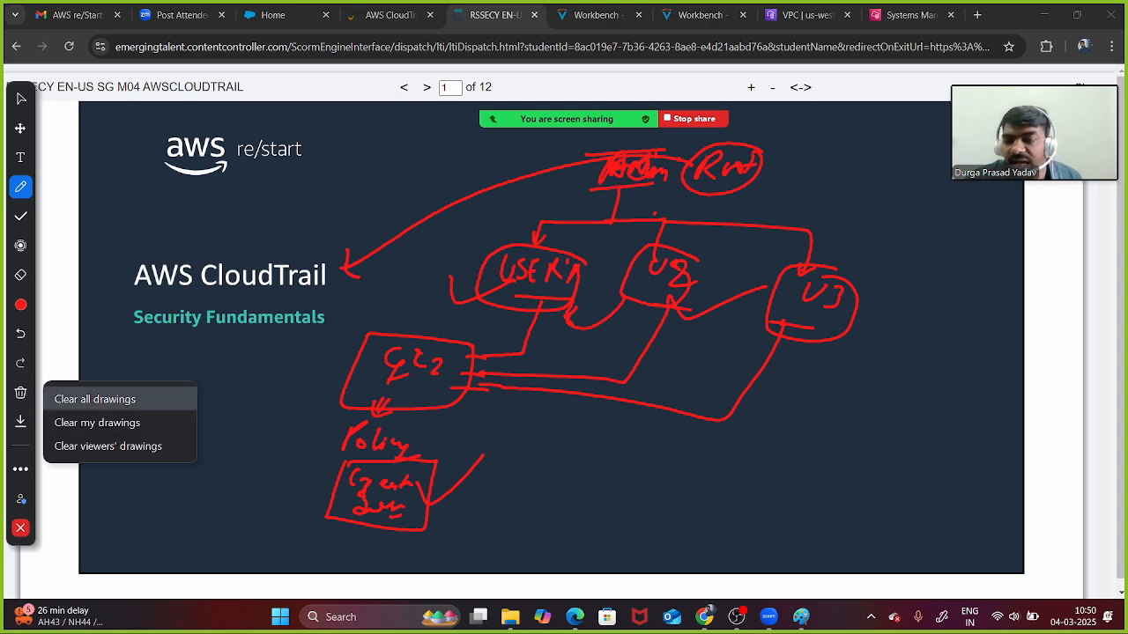
# - Erase all drawings and move to slide 4, 'What is CloudTrail?'
pyautogui.click(95, 399)
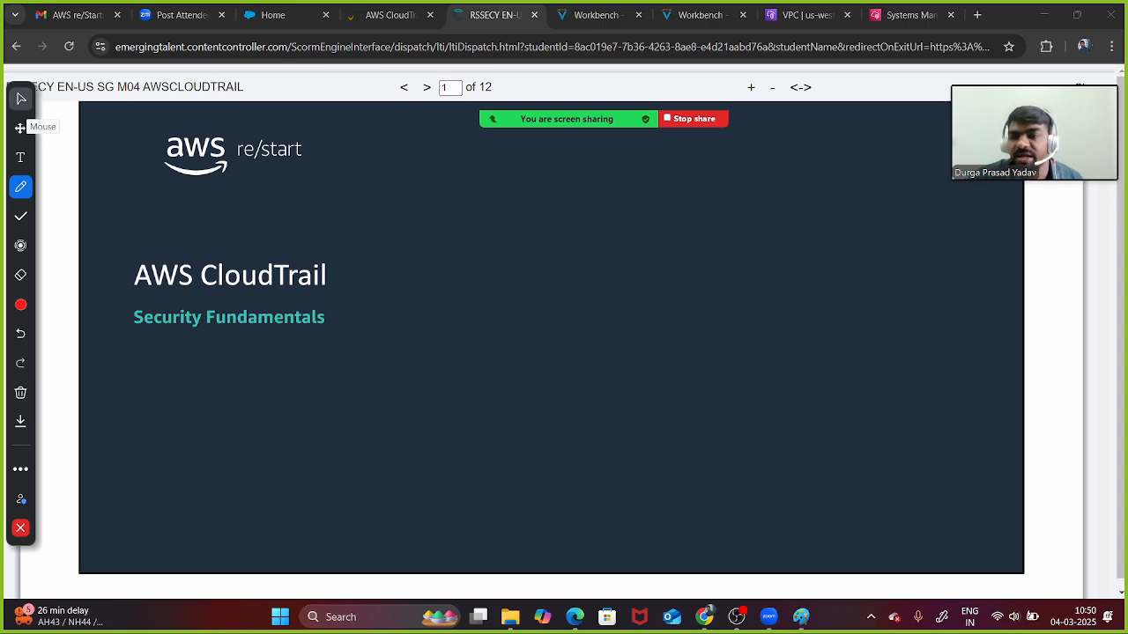
pyautogui.click(21, 98)
pyautogui.scroll(-5, 564, 352)
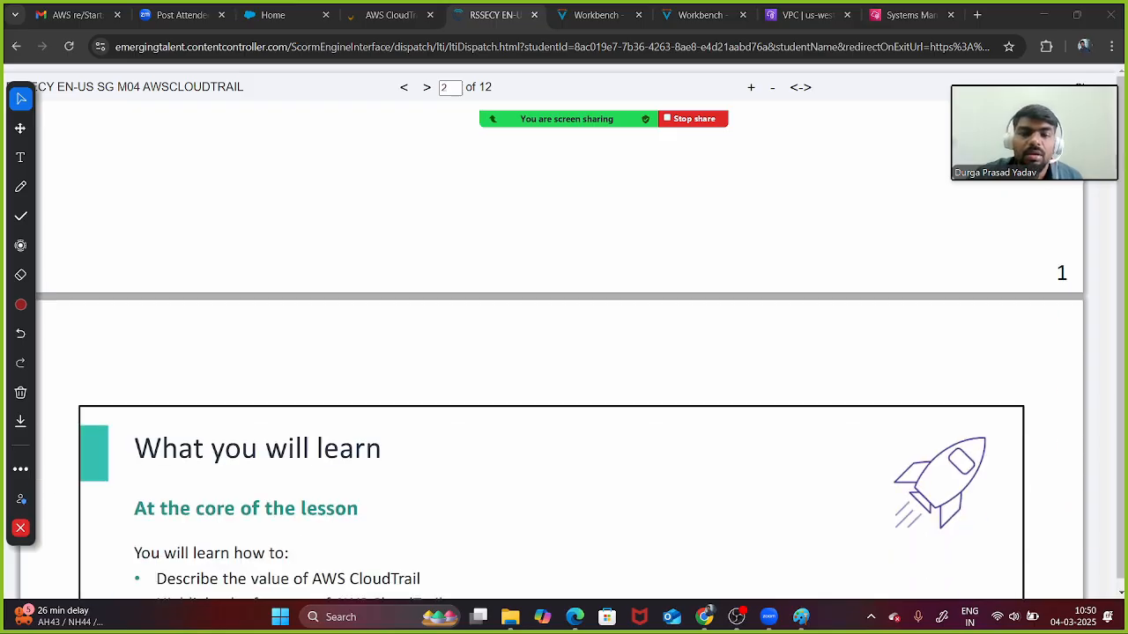
pyautogui.scroll(-3, 564, 352)
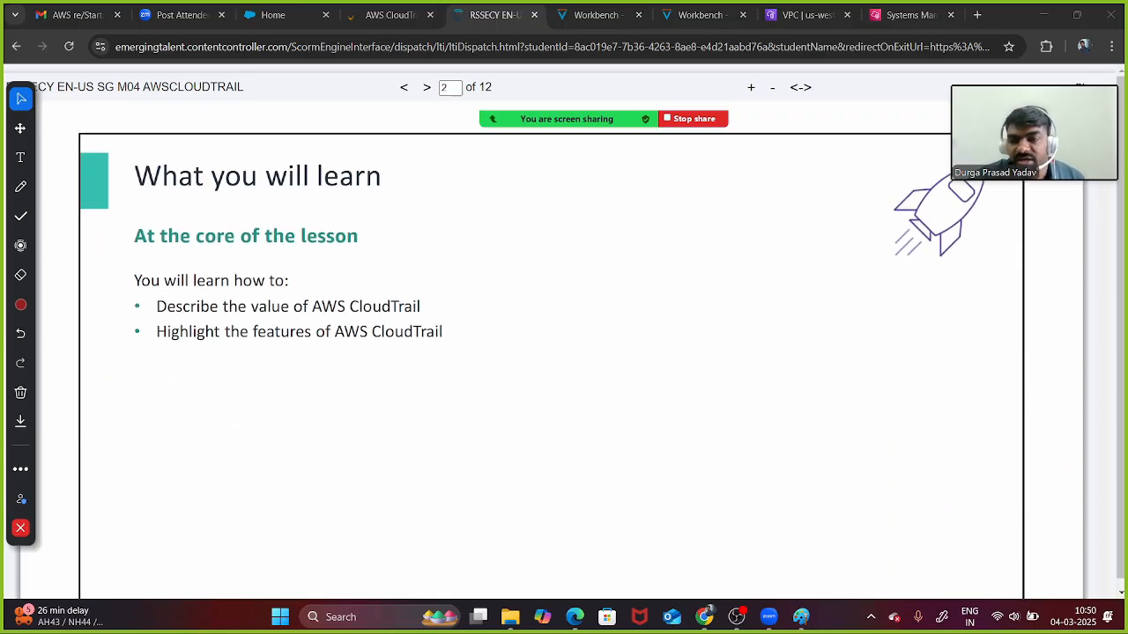
pyautogui.click(564, 352)
pyautogui.scroll(-1, 564, 353)
pyautogui.scroll(-8, 563, 353)
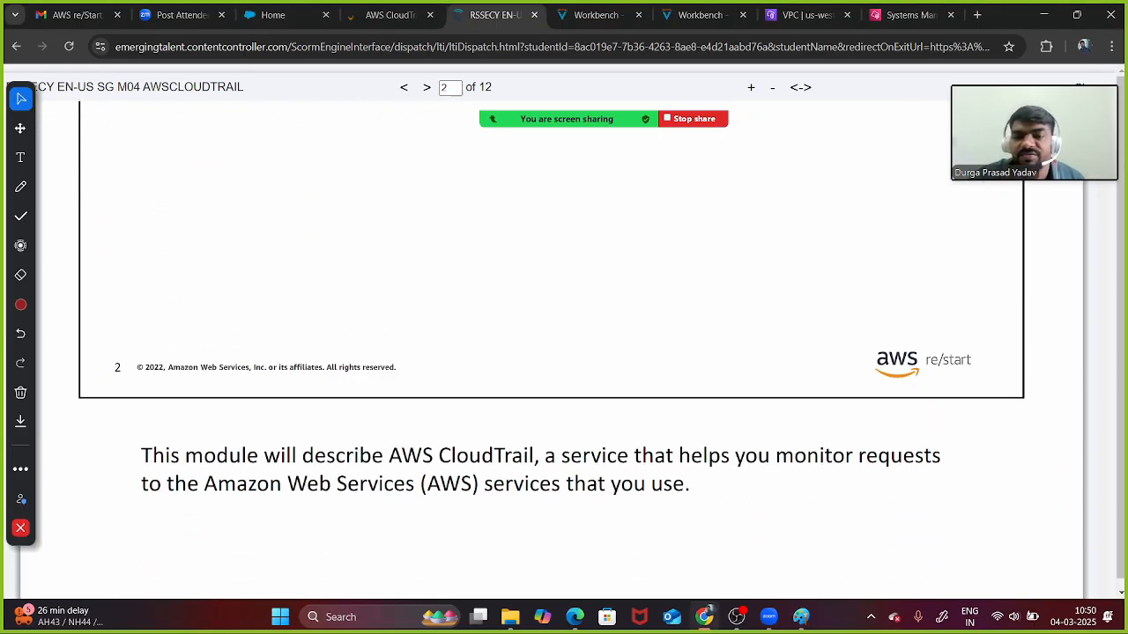
pyautogui.scroll(-8, 564, 353)
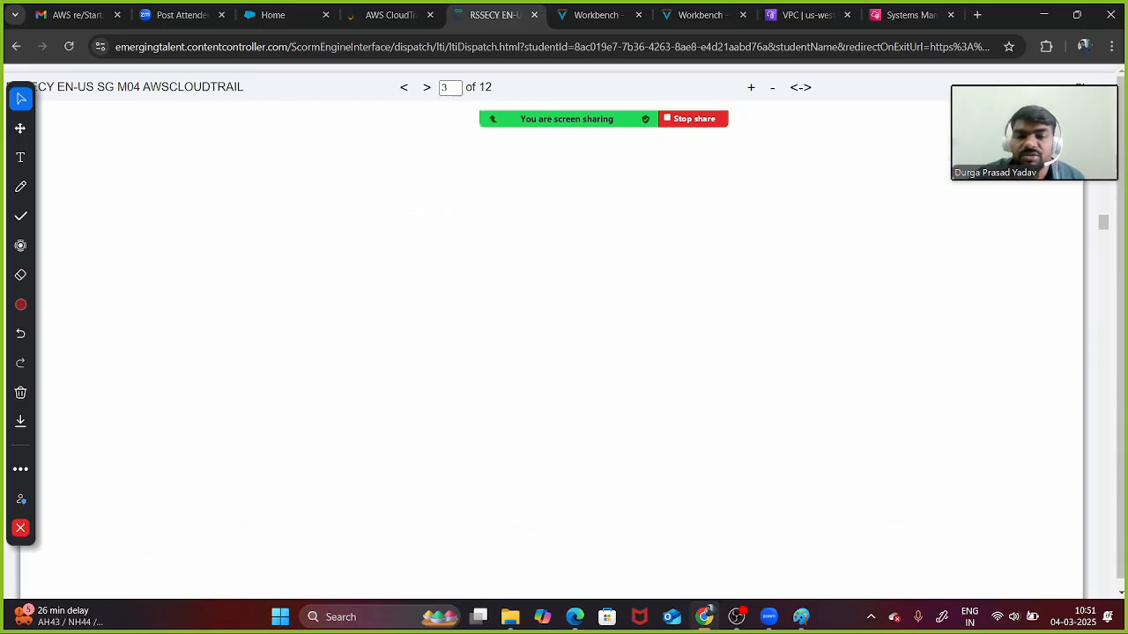
pyautogui.scroll(2, 563, 352)
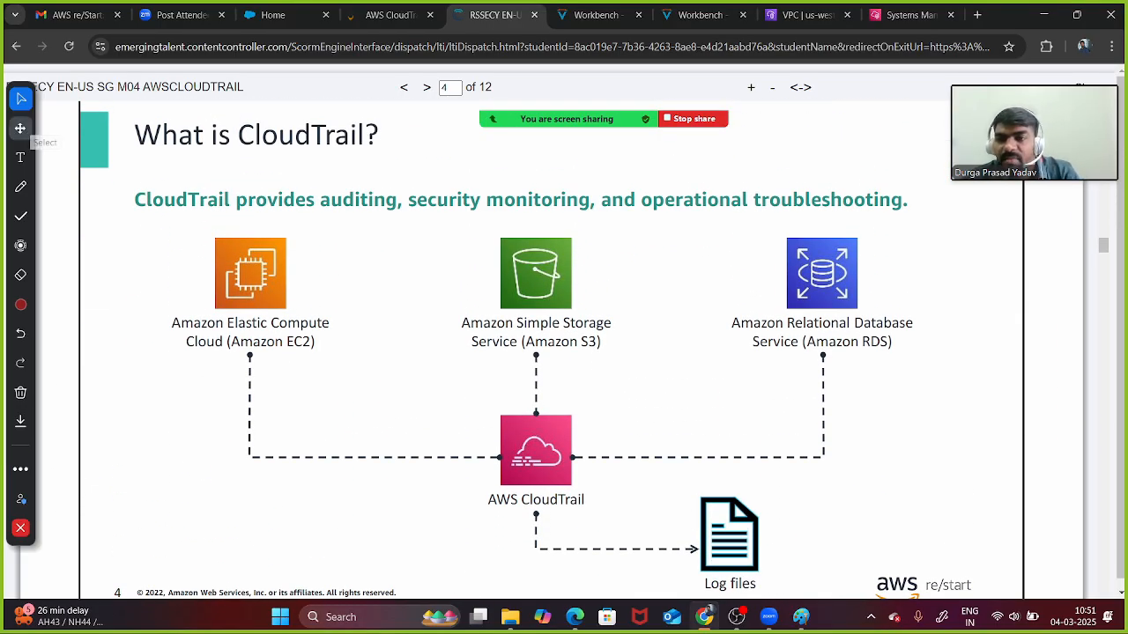
# - Circle auditing, security monitoring and operational troubleshooting in red, and write events, activity, action by the title
pyautogui.click(20, 186)
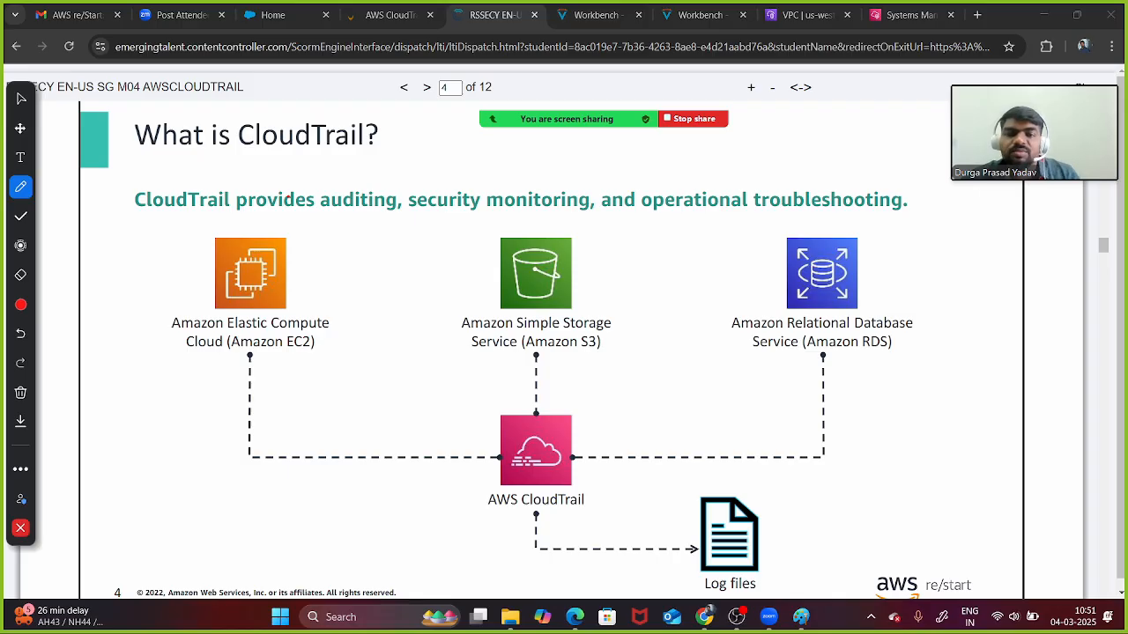
pyautogui.moveTo(291, 221)
pyautogui.mouseDown()
pyautogui.moveTo(383, 223)
pyautogui.moveTo(387, 174)
pyautogui.moveTo(339, 229)
pyautogui.mouseUp()
pyautogui.moveTo(438, 181)
pyautogui.mouseDown()
pyautogui.moveTo(487, 176)
pyautogui.moveTo(565, 231)
pyautogui.moveTo(481, 174)
pyautogui.mouseUp()
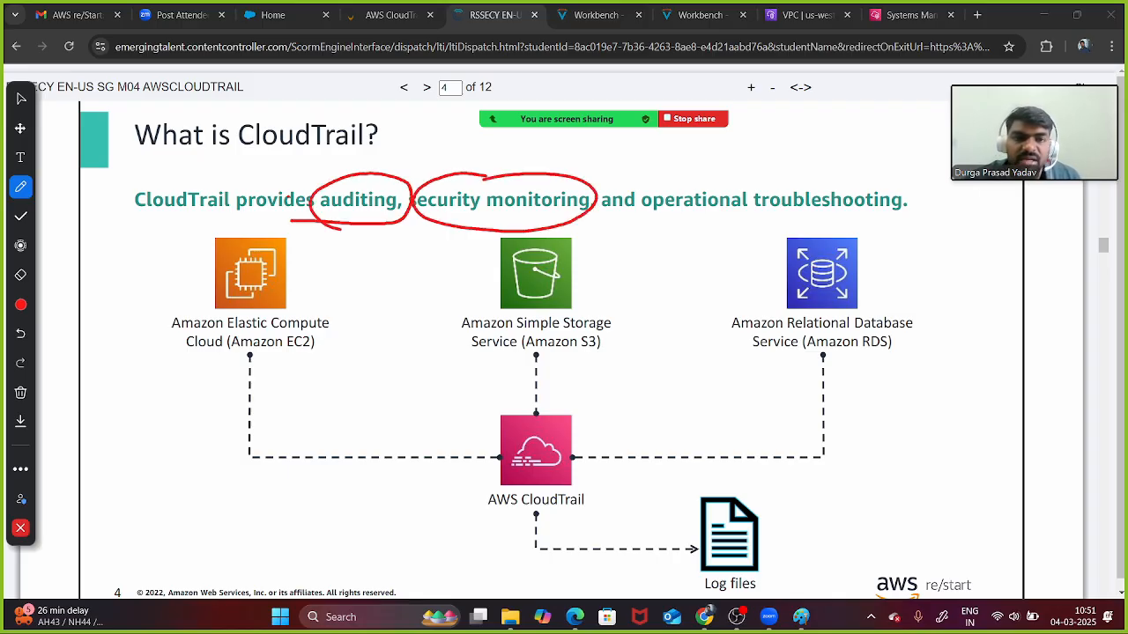
pyautogui.moveTo(729, 180)
pyautogui.mouseDown()
pyautogui.moveTo(636, 202)
pyautogui.moveTo(851, 239)
pyautogui.moveTo(830, 160)
pyautogui.moveTo(687, 164)
pyautogui.mouseUp()
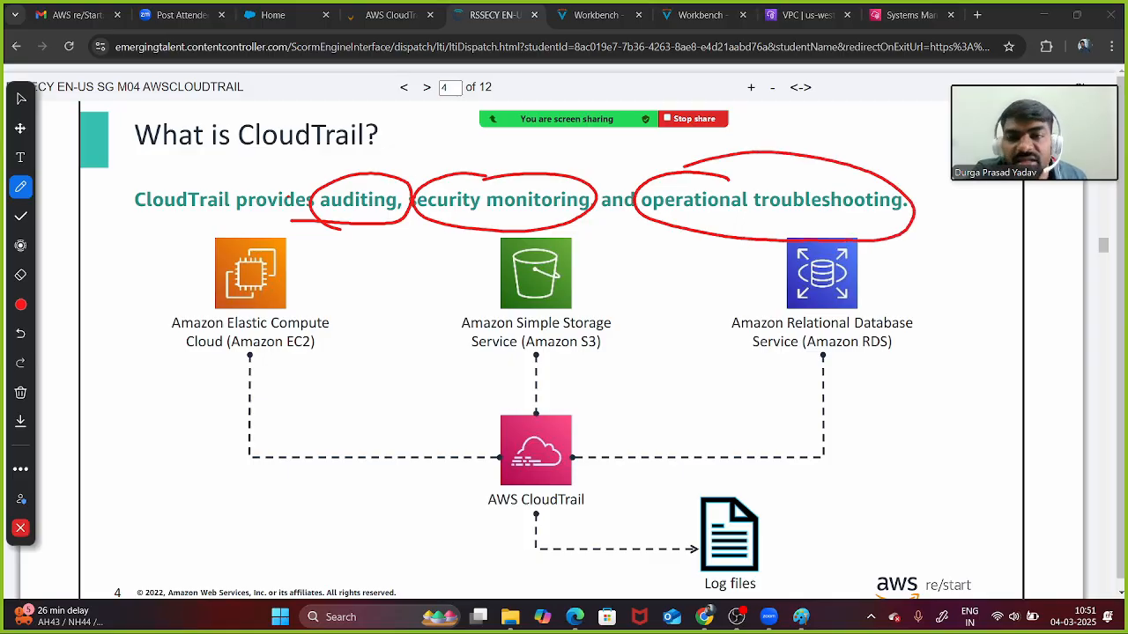
pyautogui.moveTo(388, 150)
pyautogui.mouseDown()
pyautogui.moveTo(423, 144)
pyautogui.moveTo(478, 168)
pyautogui.moveTo(574, 150)
pyautogui.moveTo(587, 153)
pyautogui.moveTo(581, 176)
pyautogui.moveTo(606, 169)
pyautogui.mouseUp()
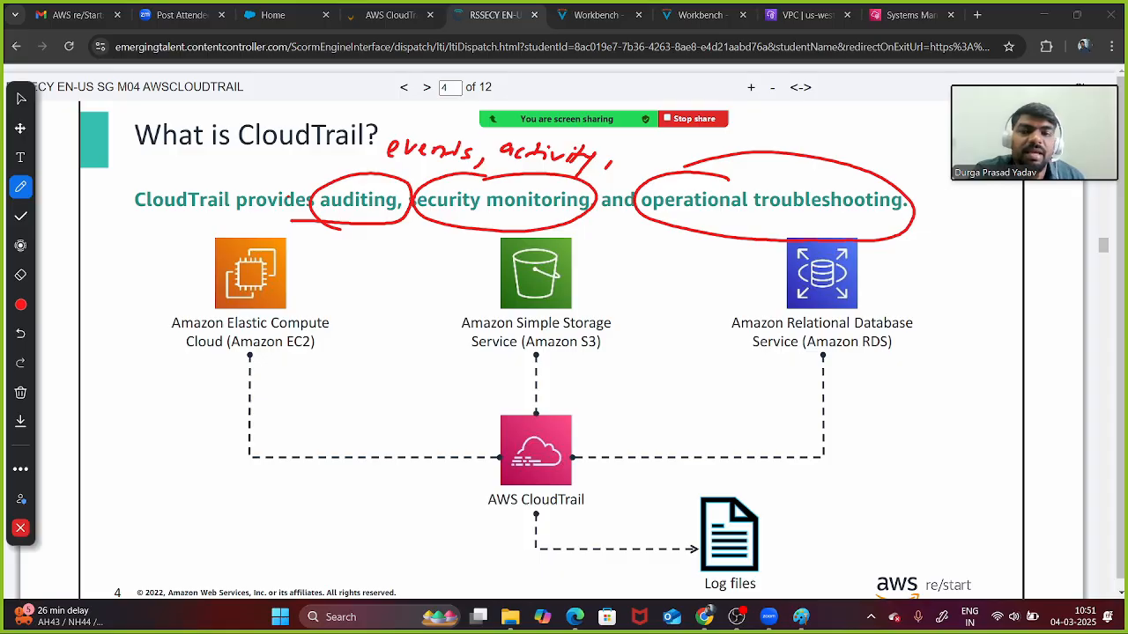
pyautogui.moveTo(620, 155); pyautogui.dragTo(705, 161)
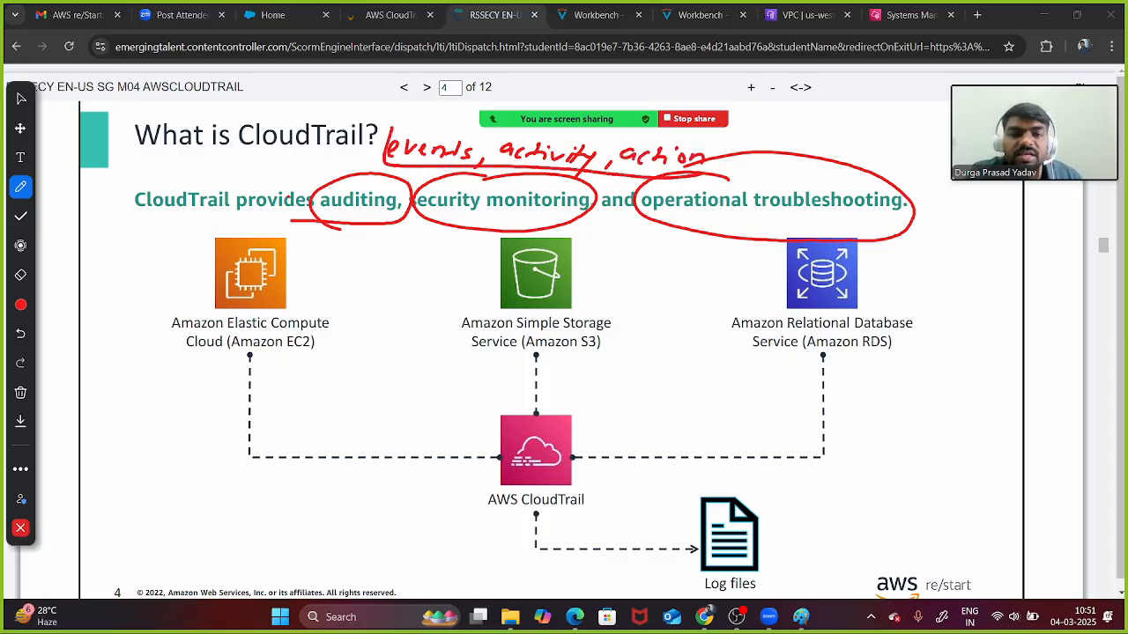